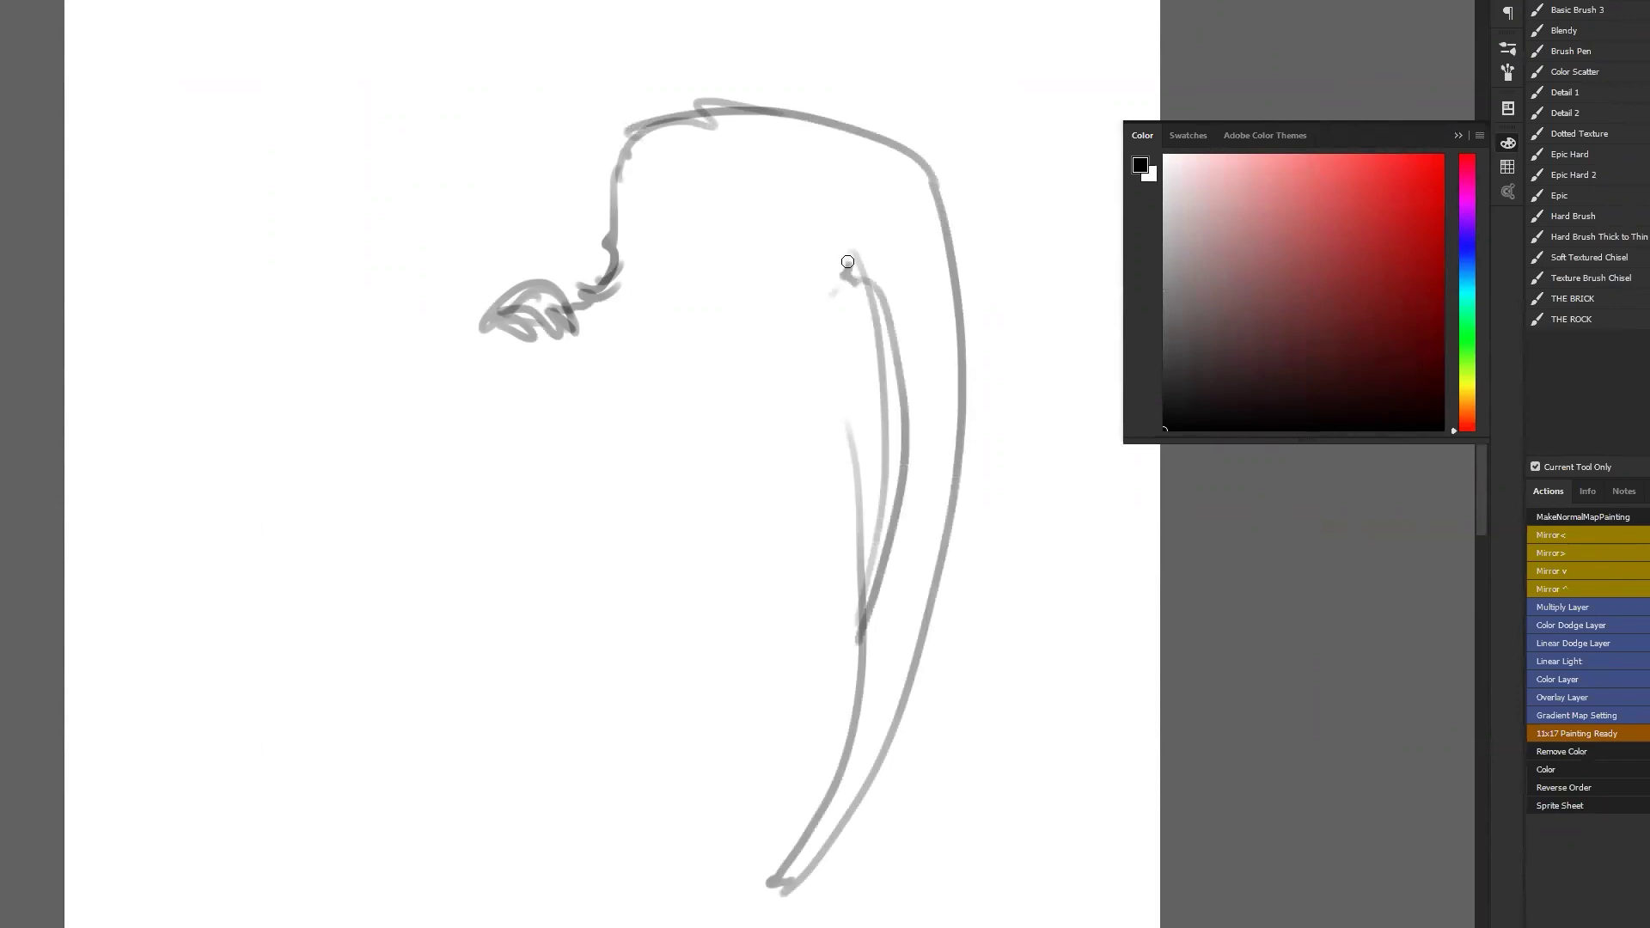
Sketch the character's face oval, the jaw and collar line beneath it, and the start of the neck.
{"action": "mouse_move", "coordinate": [623, 243]}
{"action": "left_mouse_down"}
{"action": "mouse_move", "coordinate": [713, 314]}
{"action": "mouse_move", "coordinate": [703, 276]}
{"action": "mouse_move", "coordinate": [732, 319]}
{"action": "mouse_move", "coordinate": [752, 244]}
{"action": "mouse_move", "coordinate": [835, 241]}
{"action": "left_mouse_up"}
{"action": "mouse_move", "coordinate": [846, 230]}
{"action": "left_mouse_down"}
{"action": "mouse_move", "coordinate": [830, 128]}
{"action": "mouse_move", "coordinate": [660, 133]}
{"action": "mouse_move", "coordinate": [606, 169]}
{"action": "mouse_move", "coordinate": [692, 243]}
{"action": "left_mouse_up"}
{"action": "left_click_drag", "start_coordinate": [711, 144], "coordinate": [634, 219]}
{"action": "left_click_drag", "start_coordinate": [726, 154], "coordinate": [730, 233]}
{"action": "left_click_drag", "start_coordinate": [673, 382], "coordinate": [681, 229]}
{"action": "mouse_move", "coordinate": [684, 158]}
{"action": "left_mouse_down"}
{"action": "mouse_move", "coordinate": [680, 209]}
{"action": "mouse_move", "coordinate": [683, 171]}
{"action": "mouse_move", "coordinate": [659, 206]}
{"action": "left_mouse_up"}
{"action": "key", "text": "ctrl+z"}
{"action": "mouse_move", "coordinate": [622, 143]}
{"action": "left_mouse_down"}
{"action": "mouse_move", "coordinate": [593, 167]}
{"action": "mouse_move", "coordinate": [580, 135]}
{"action": "mouse_move", "coordinate": [646, 234]}
{"action": "left_mouse_up"}
Sketch the upper torso with curved outer ribcage lines, the neck-to-chest lines and a diagonal construction line across the chest.
{"action": "mouse_move", "coordinate": [593, 179]}
{"action": "left_mouse_down"}
{"action": "mouse_move", "coordinate": [650, 230]}
{"action": "mouse_move", "coordinate": [665, 210]}
{"action": "mouse_move", "coordinate": [648, 209]}
{"action": "mouse_move", "coordinate": [662, 192]}
{"action": "mouse_move", "coordinate": [558, 208]}
{"action": "mouse_move", "coordinate": [590, 166]}
{"action": "mouse_move", "coordinate": [544, 187]}
{"action": "mouse_move", "coordinate": [571, 158]}
{"action": "mouse_move", "coordinate": [478, 352]}
{"action": "left_mouse_up"}
{"action": "left_click_drag", "start_coordinate": [500, 233], "coordinate": [533, 165]}
{"action": "mouse_move", "coordinate": [524, 176]}
{"action": "left_mouse_down"}
{"action": "mouse_move", "coordinate": [477, 230]}
{"action": "mouse_move", "coordinate": [471, 355]}
{"action": "left_mouse_up"}
{"action": "left_click_drag", "start_coordinate": [471, 338], "coordinate": [606, 255]}
{"action": "left_click_drag", "start_coordinate": [658, 187], "coordinate": [667, 308]}
{"action": "mouse_move", "coordinate": [652, 240]}
{"action": "left_mouse_down"}
{"action": "mouse_move", "coordinate": [667, 325]}
{"action": "mouse_move", "coordinate": [632, 341]}
{"action": "left_mouse_up"}
{"action": "left_click_drag", "start_coordinate": [656, 245], "coordinate": [660, 323]}
{"action": "left_click_drag", "start_coordinate": [662, 322], "coordinate": [637, 348]}
{"action": "left_click_drag", "start_coordinate": [609, 229], "coordinate": [624, 330]}
{"action": "mouse_move", "coordinate": [615, 263]}
{"action": "left_mouse_down"}
{"action": "mouse_move", "coordinate": [629, 334]}
{"action": "mouse_move", "coordinate": [540, 313]}
{"action": "mouse_move", "coordinate": [581, 347]}
{"action": "left_mouse_up"}
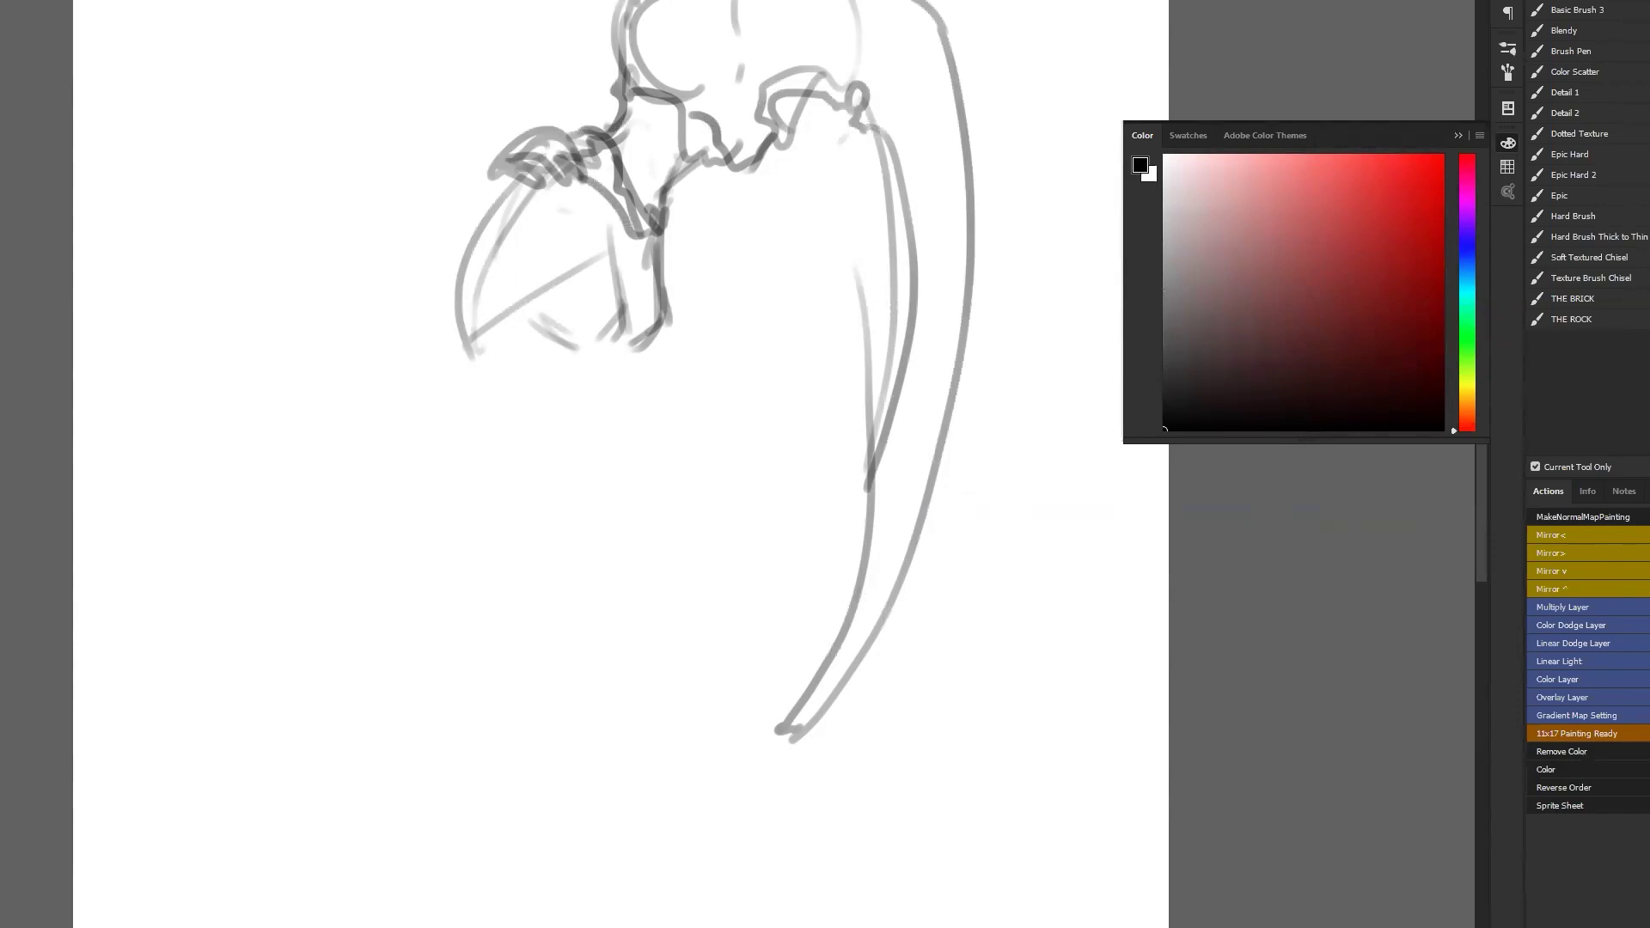
Switch to the chat, open the shared ArtStation link and examine the Uncharted 4 Shoreline stealth and Scotland unit costume sheets.
{"action": "key", "text": "alt+Tab"}
{"action": "left_click", "coordinate": [1225, 786]}
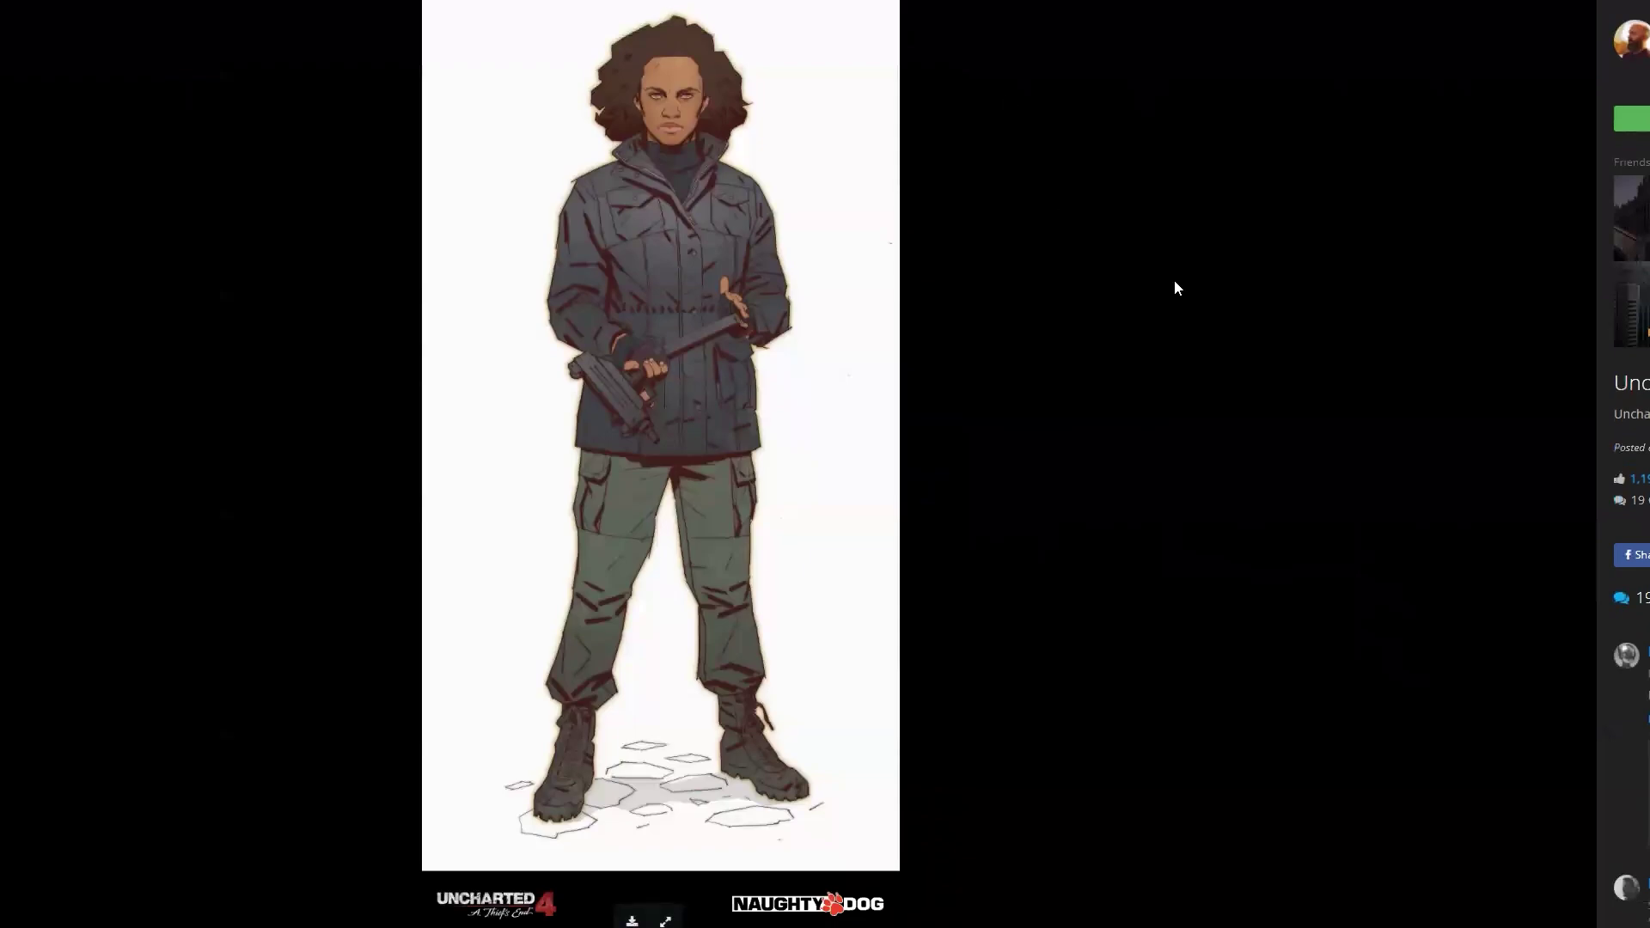
{"action": "scroll", "coordinate": [1175, 288], "scroll_direction": "down", "scroll_amount": 5}
{"action": "scroll", "coordinate": [1175, 288], "scroll_direction": "down", "scroll_amount": 3}
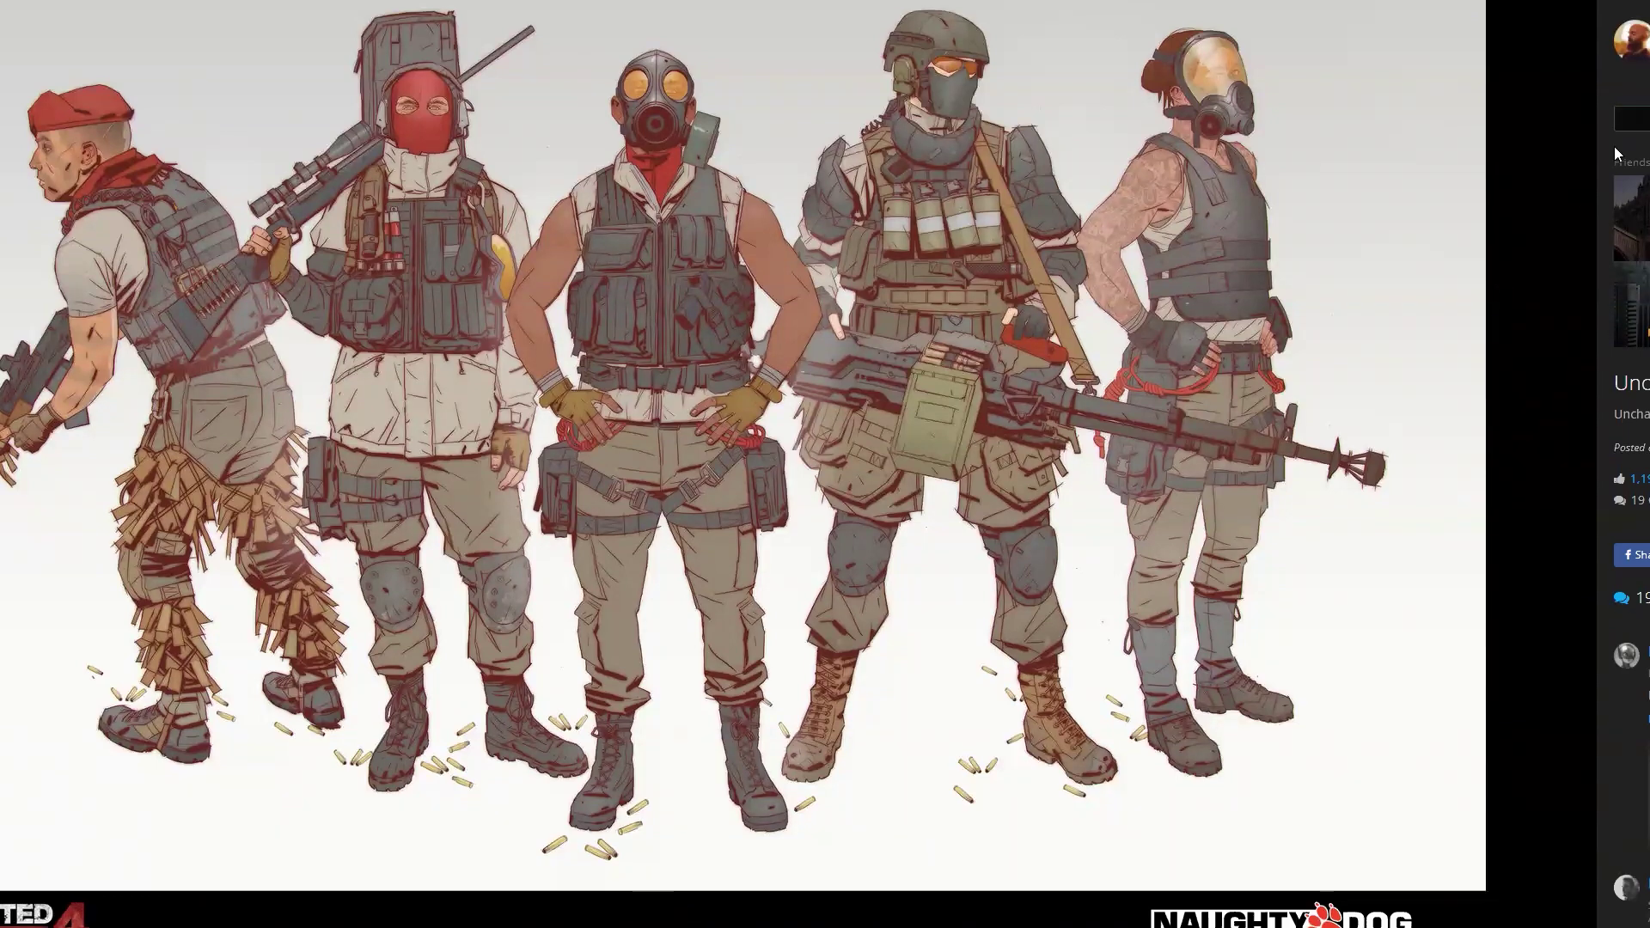
{"action": "scroll", "coordinate": [839, 348], "scroll_direction": "down", "scroll_amount": 8}
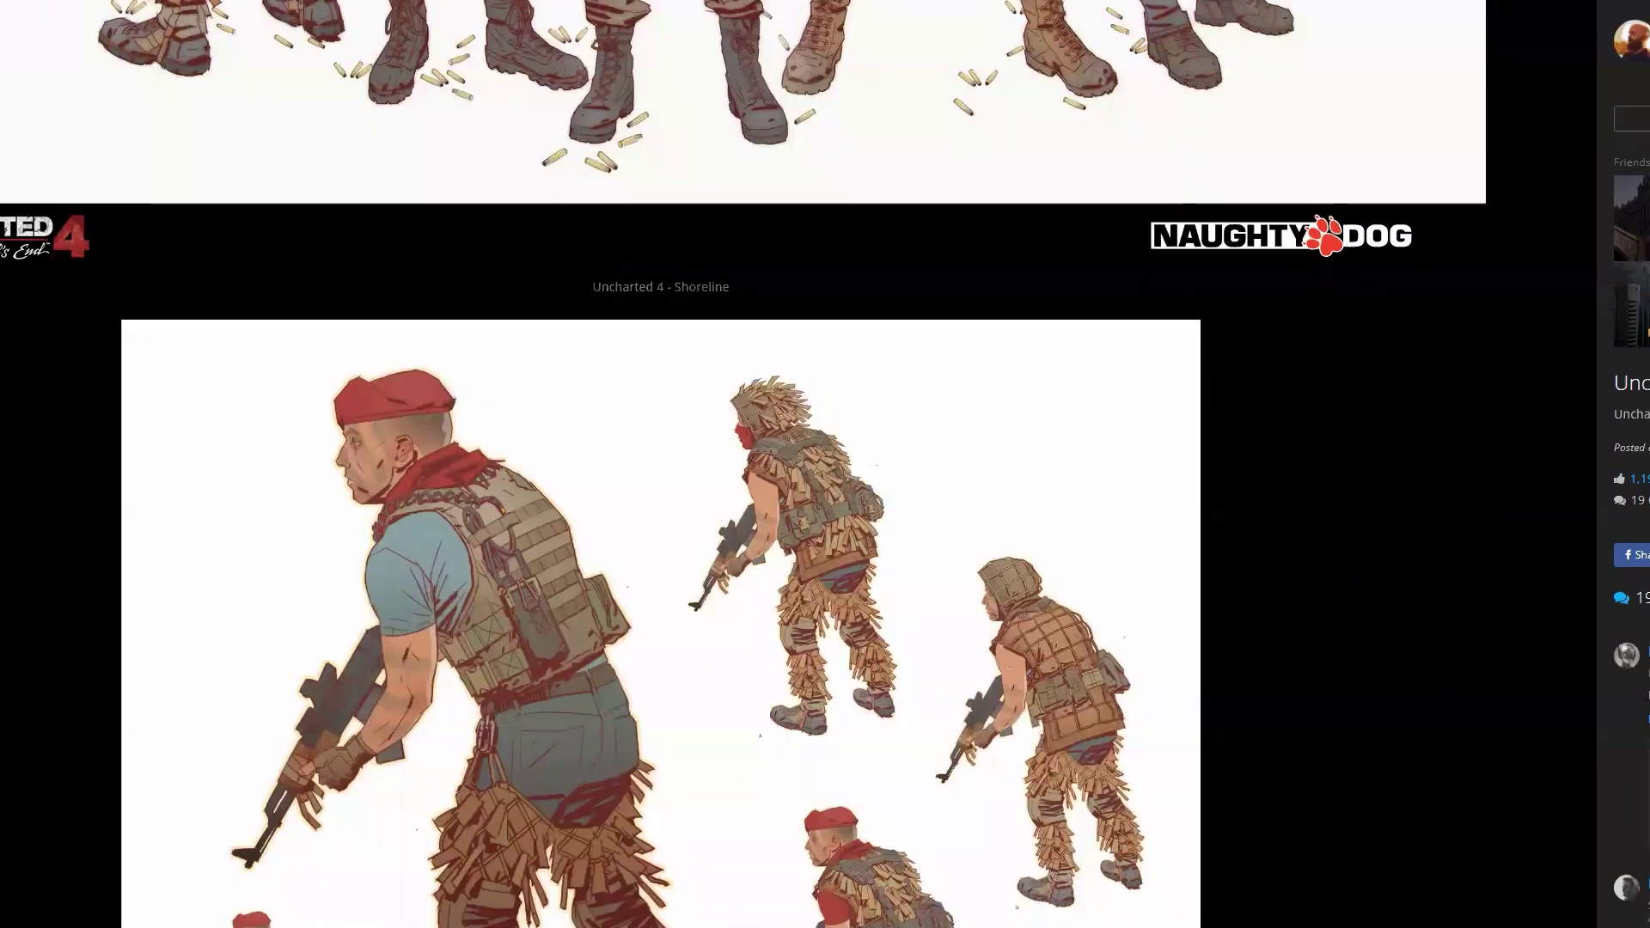
{"action": "scroll", "coordinate": [1066, 428], "scroll_direction": "down", "scroll_amount": 4}
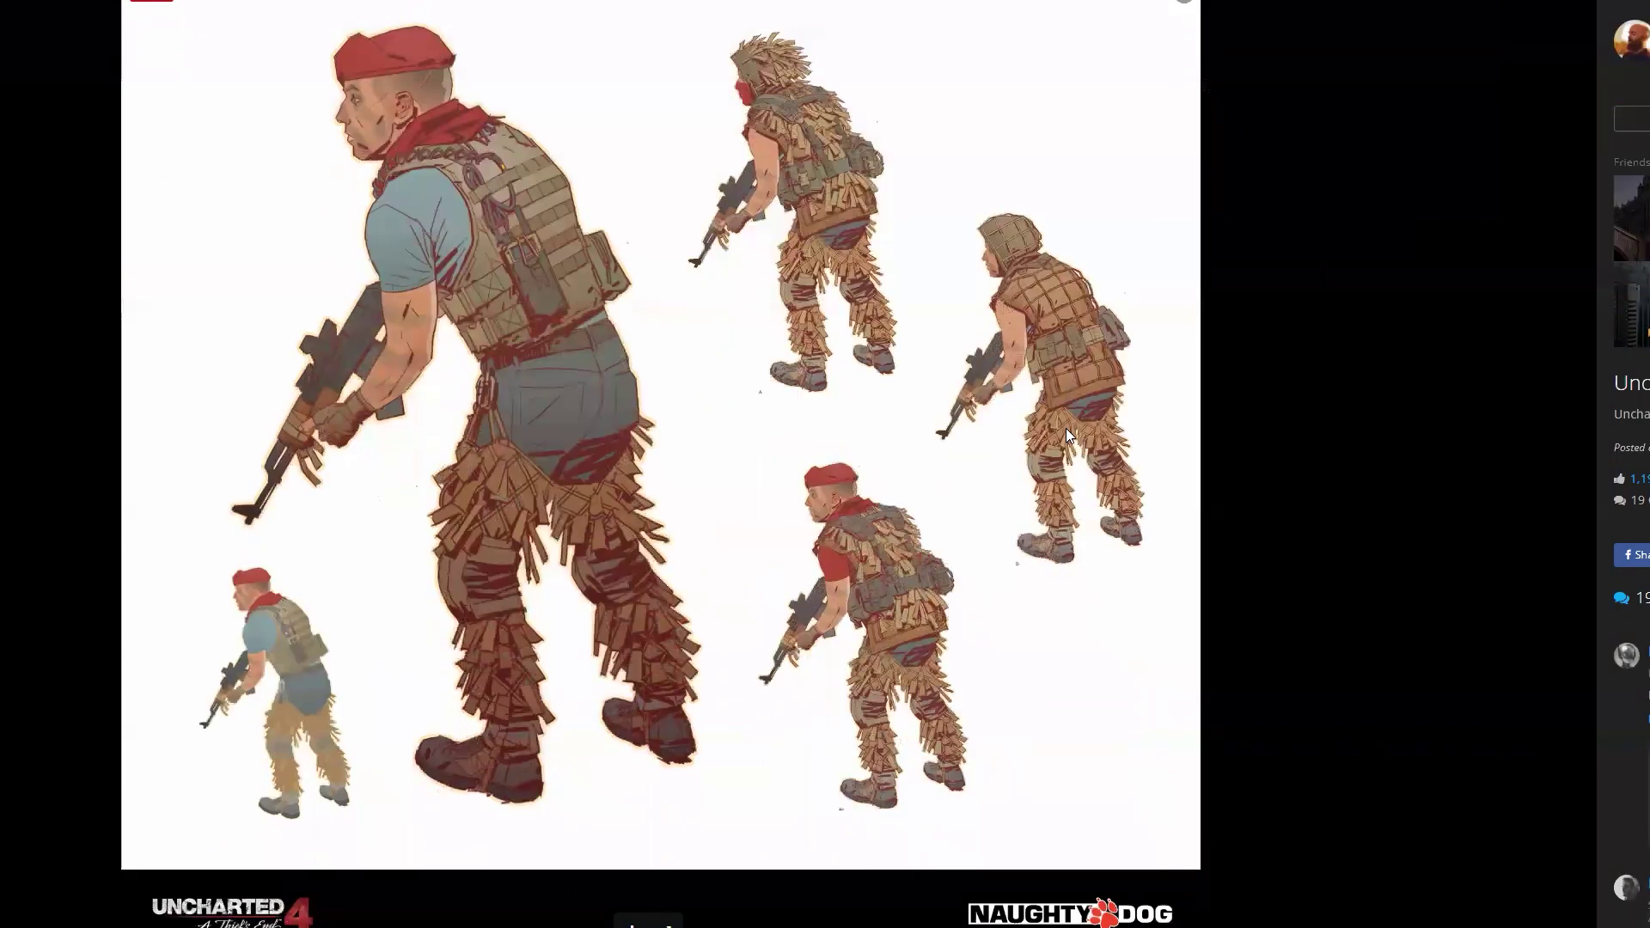
{"action": "scroll", "coordinate": [1066, 428], "scroll_direction": "down", "scroll_amount": 5}
{"action": "scroll", "coordinate": [1065, 428], "scroll_direction": "down", "scroll_amount": 6}
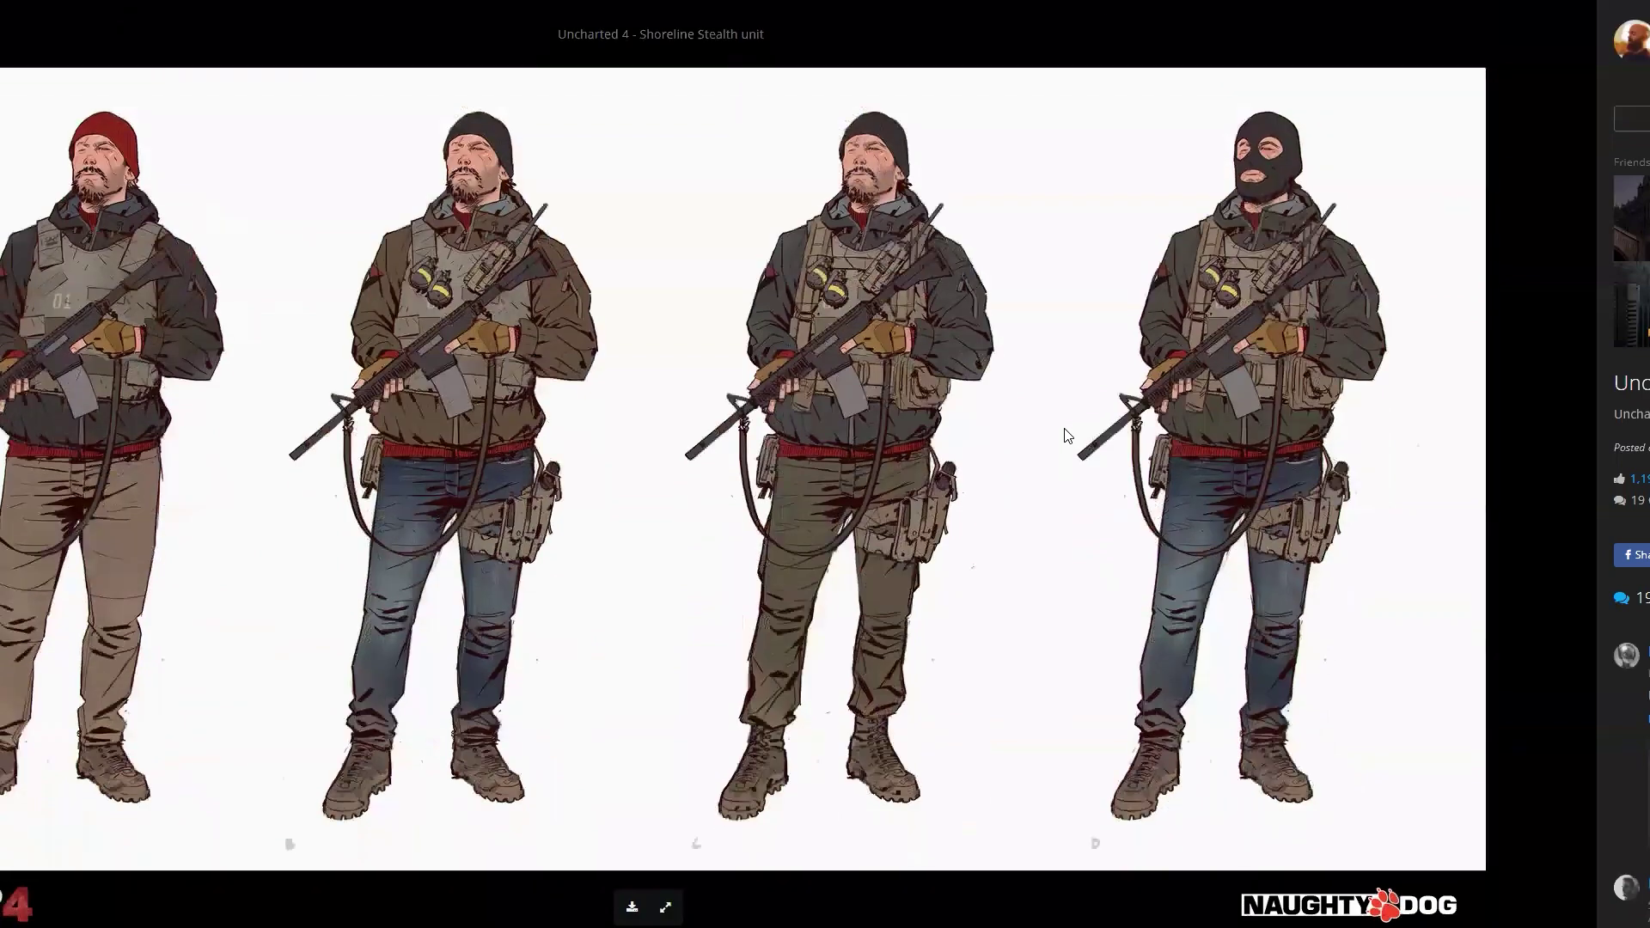
{"action": "scroll", "coordinate": [1066, 433], "scroll_direction": "down", "scroll_amount": 1}
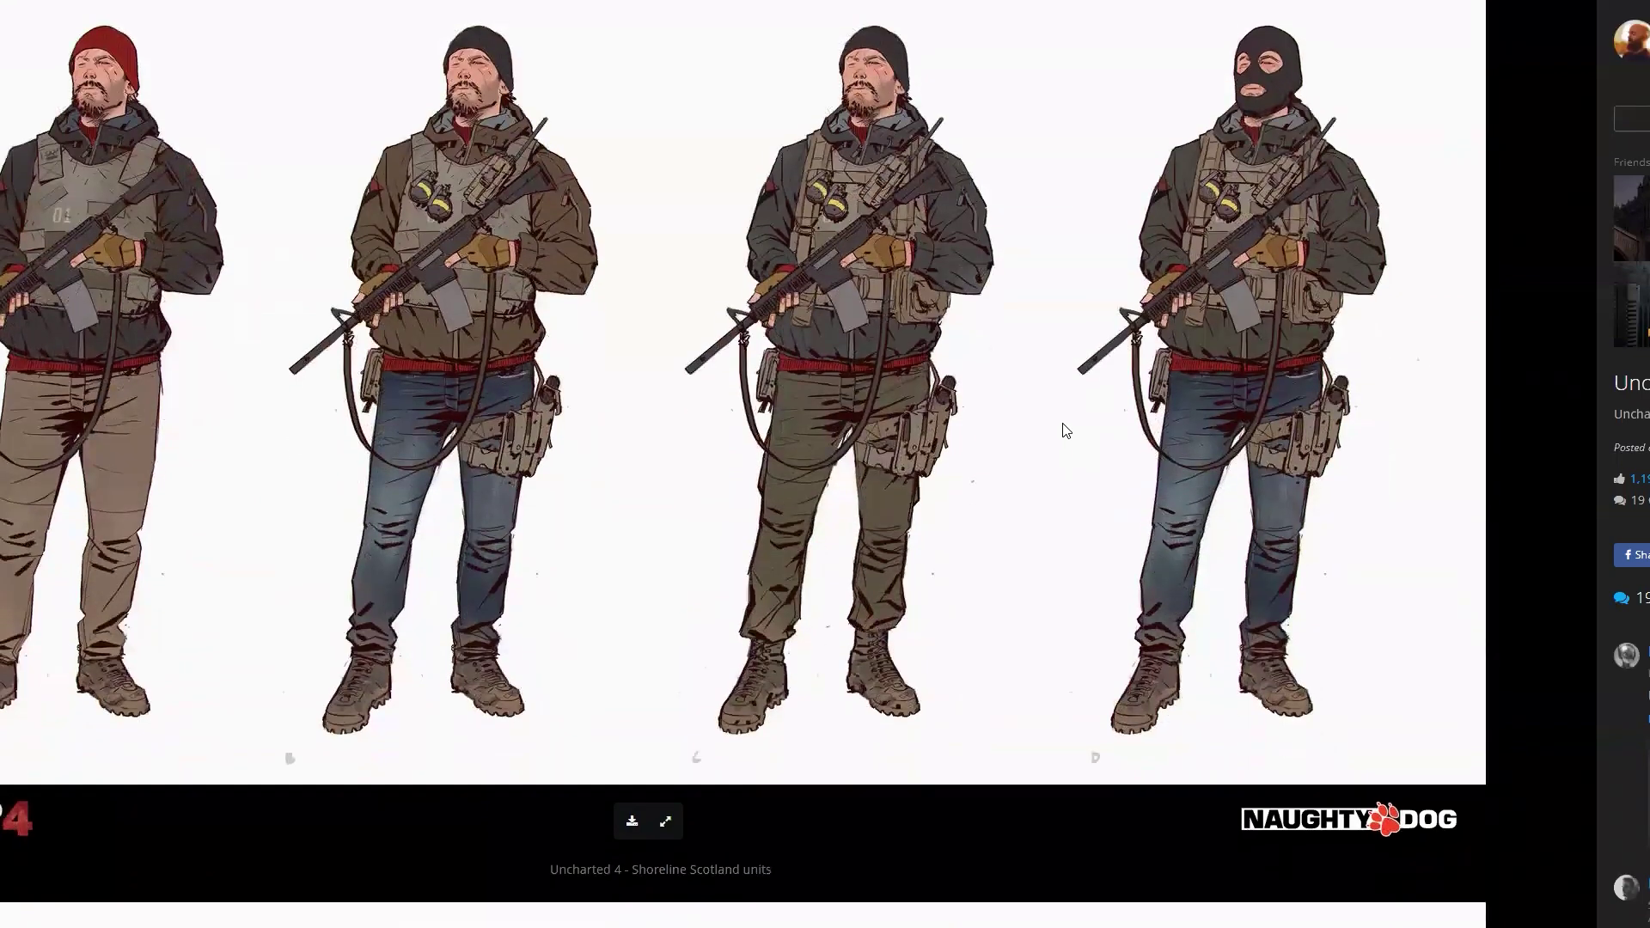
{"action": "scroll", "coordinate": [1065, 429], "scroll_direction": "down", "scroll_amount": 12}
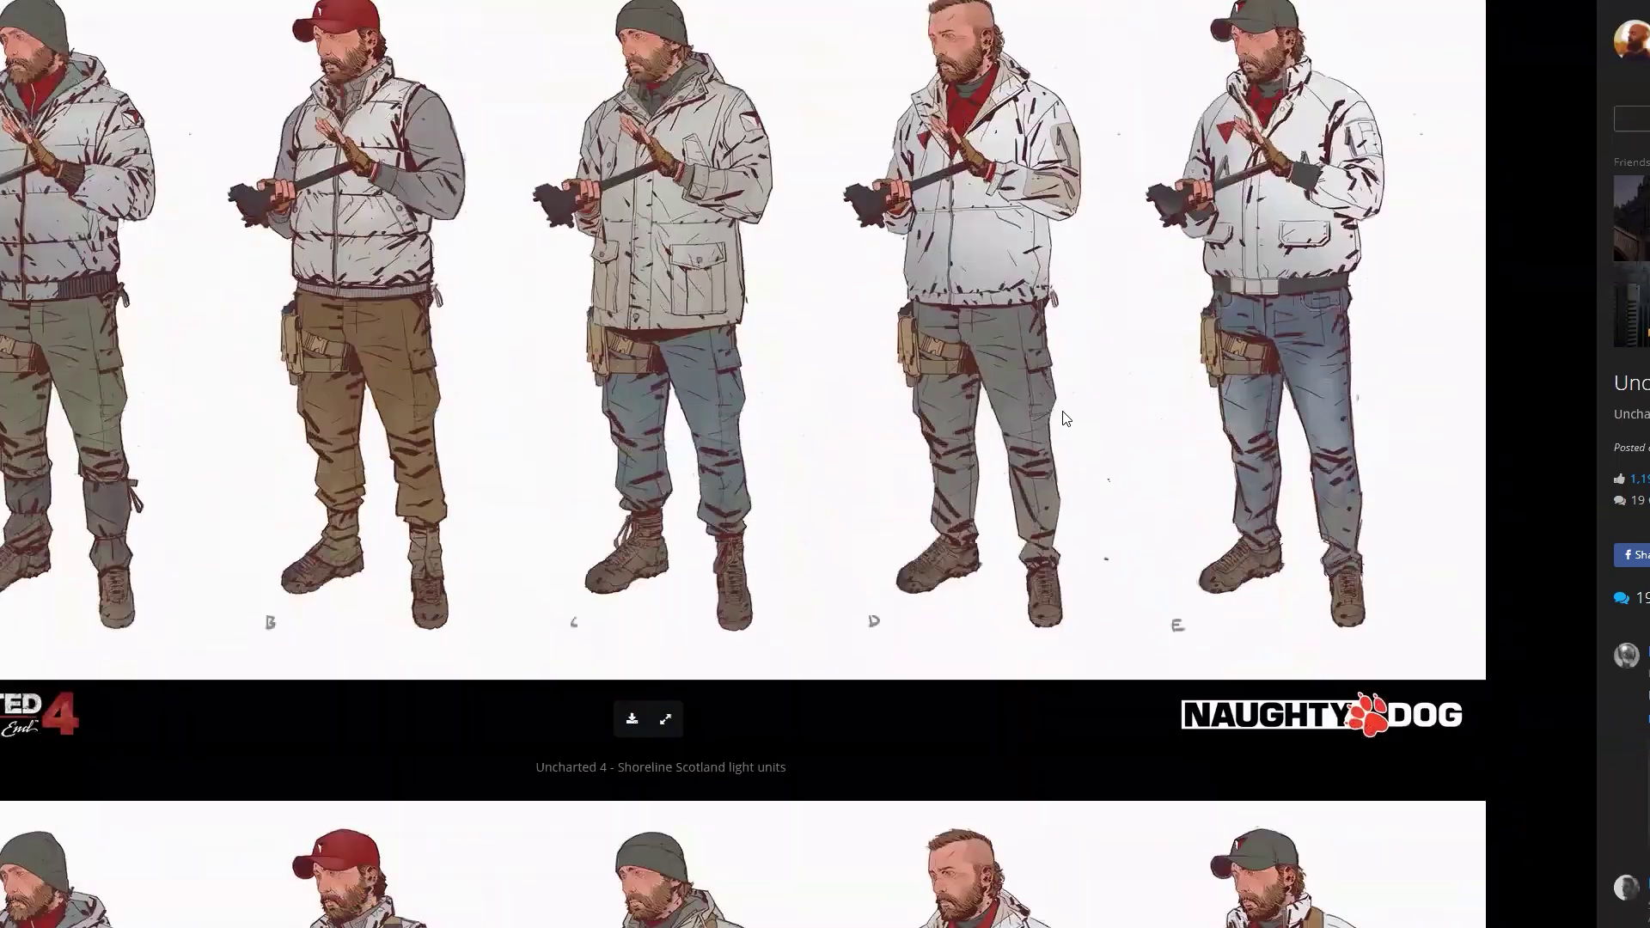
{"action": "scroll", "coordinate": [1066, 418], "scroll_direction": "down", "scroll_amount": 7}
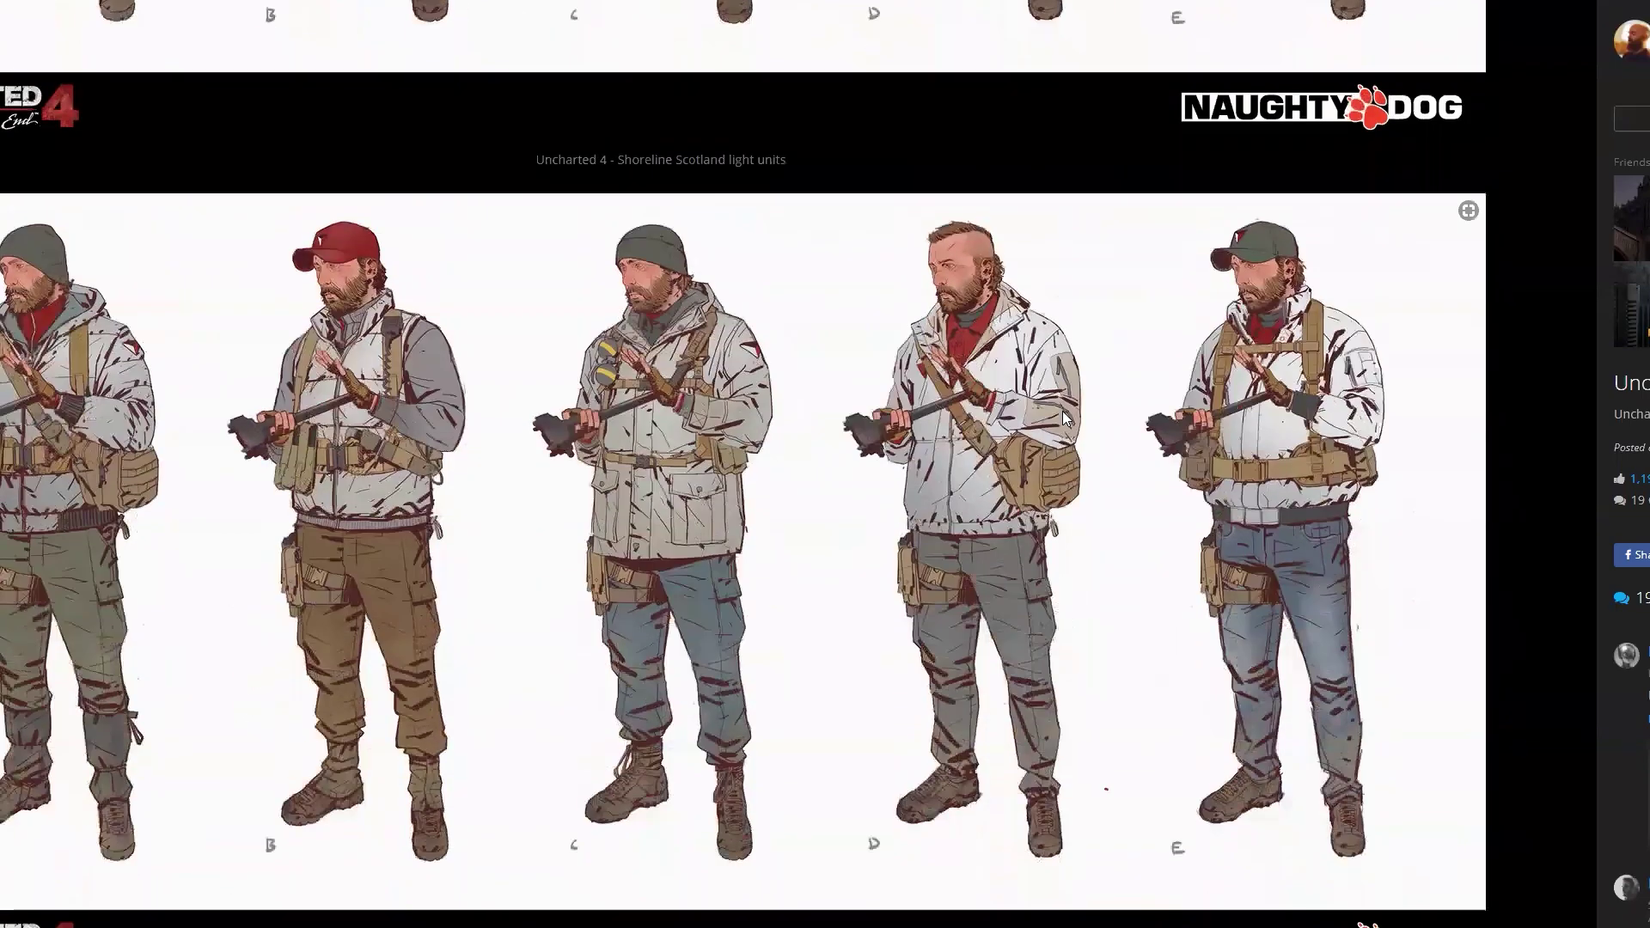
{"action": "scroll", "coordinate": [1065, 419], "scroll_direction": "down", "scroll_amount": 14}
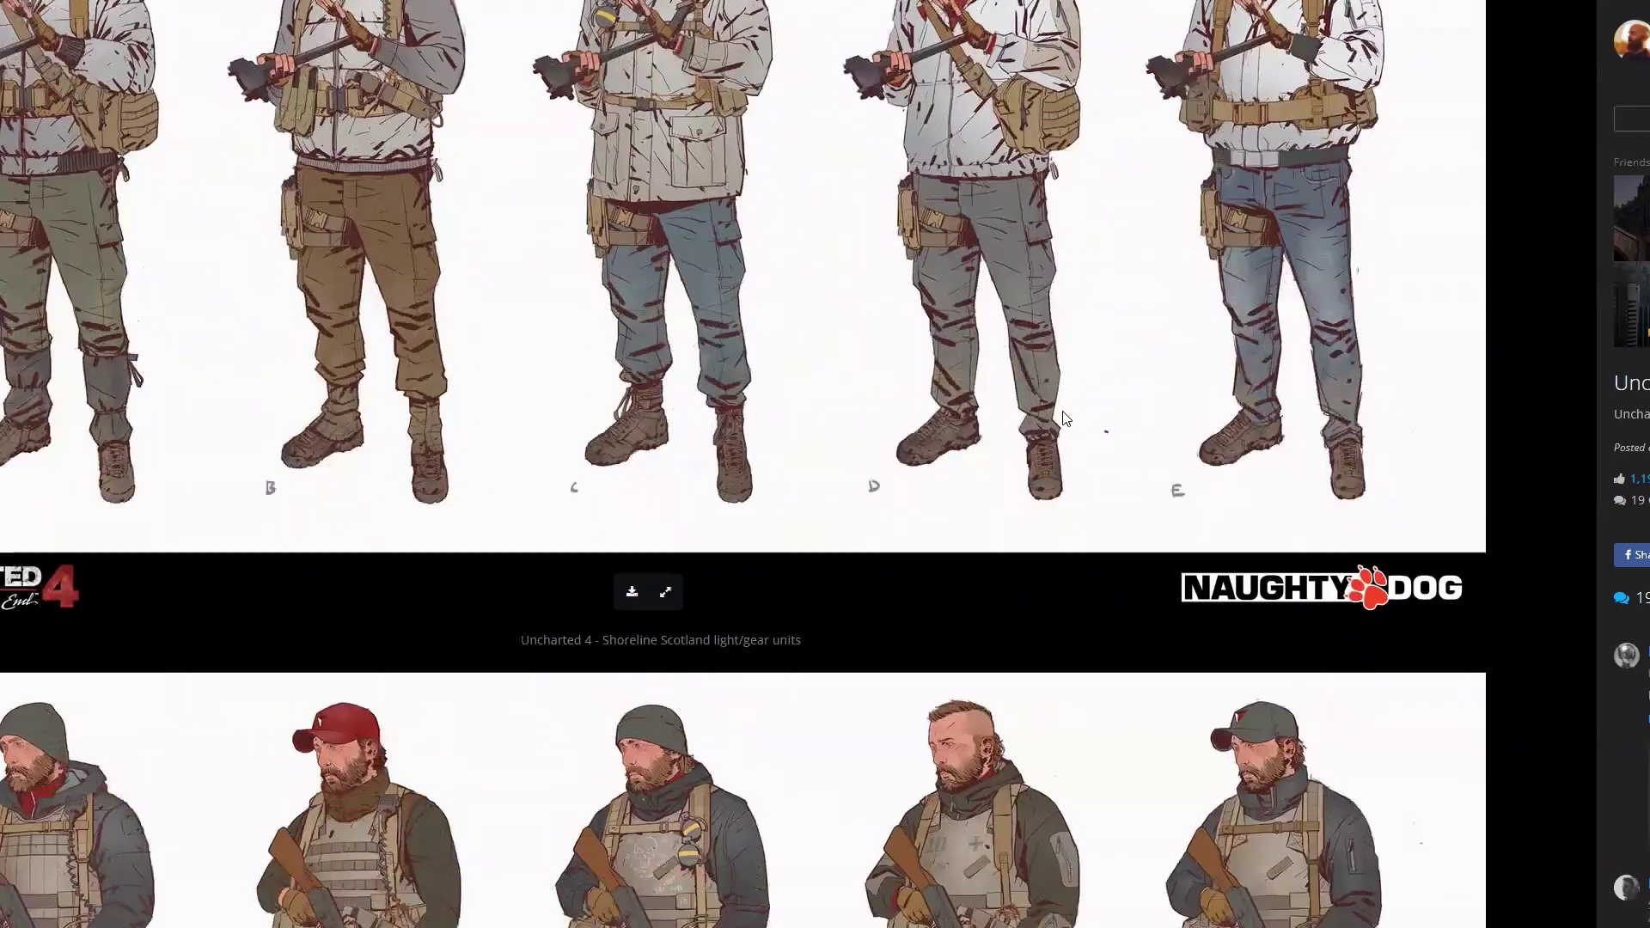
{"action": "scroll", "coordinate": [1066, 418], "scroll_direction": "down", "scroll_amount": 6}
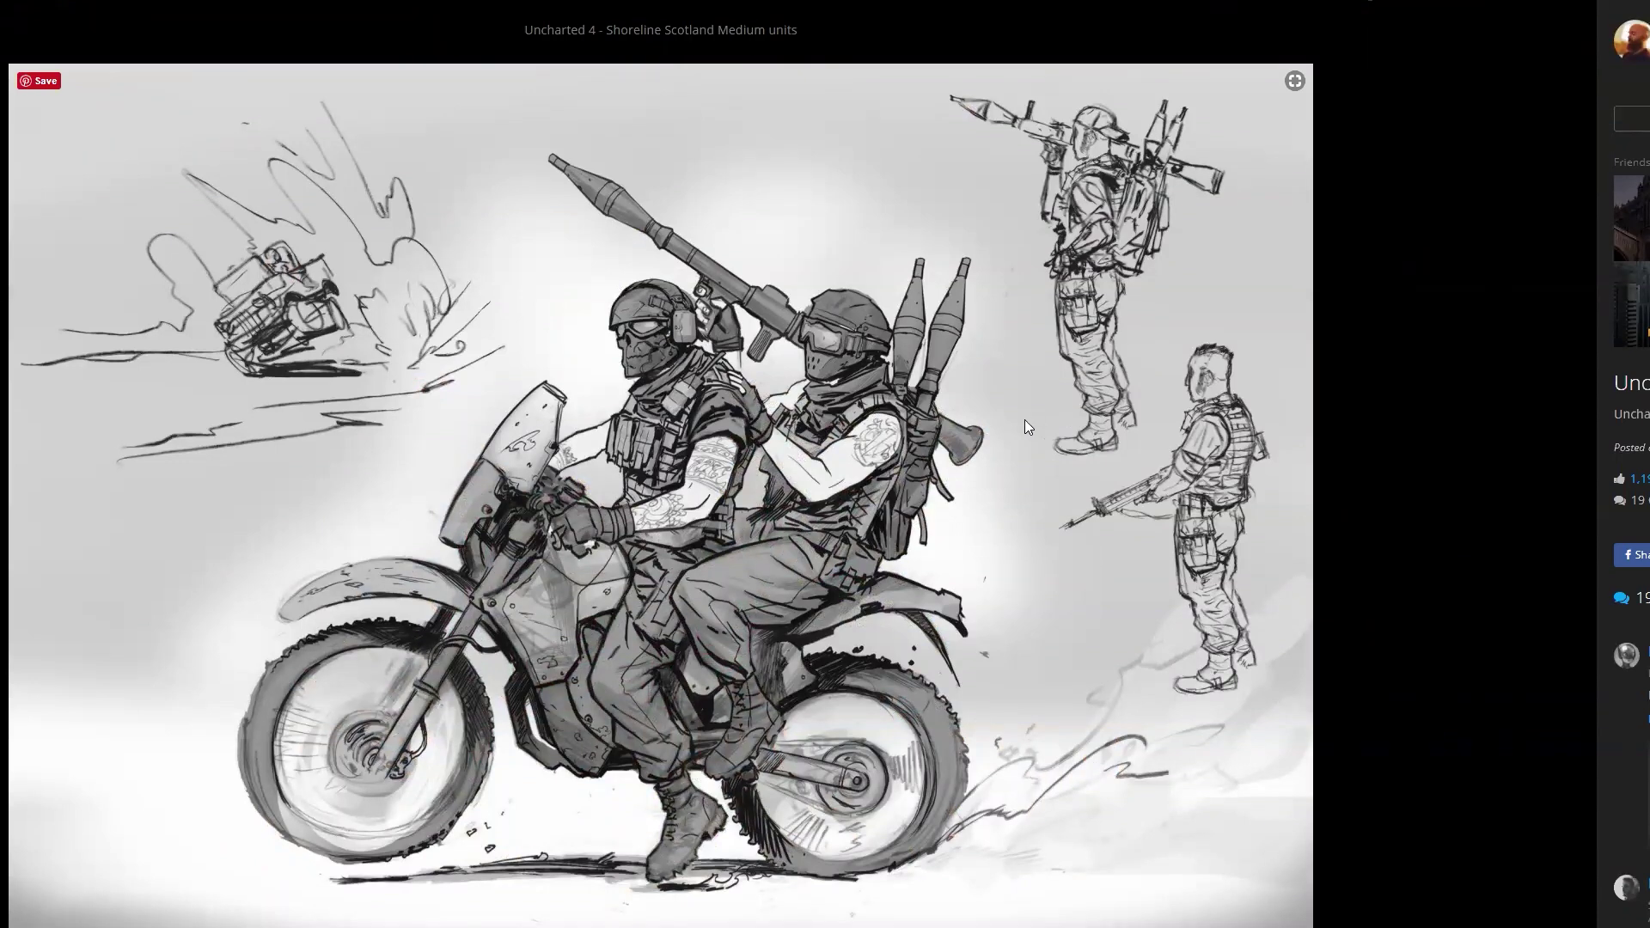
Examine the Shoreline RPG mobile unit, RPG unit and Machine Gun Armored unit concept art.
{"action": "scroll", "coordinate": [817, 327], "scroll_direction": "down", "scroll_amount": 3}
{"action": "scroll", "coordinate": [816, 326], "scroll_direction": "up", "scroll_amount": 2}
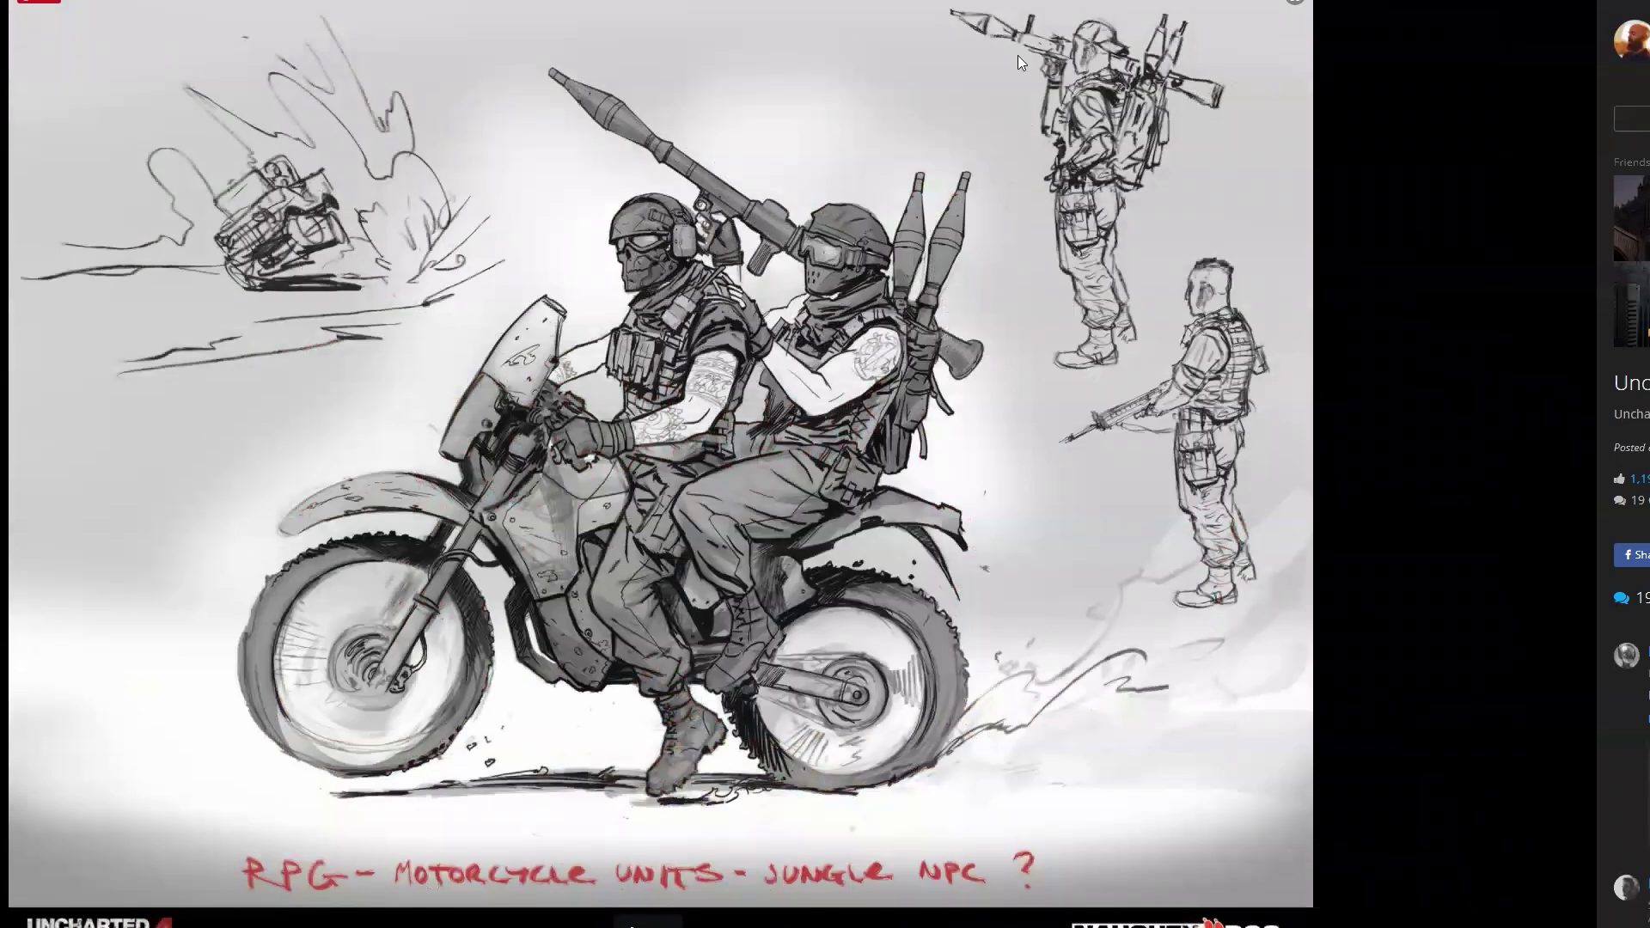
{"action": "scroll", "coordinate": [1100, 391], "scroll_direction": "down", "scroll_amount": 8}
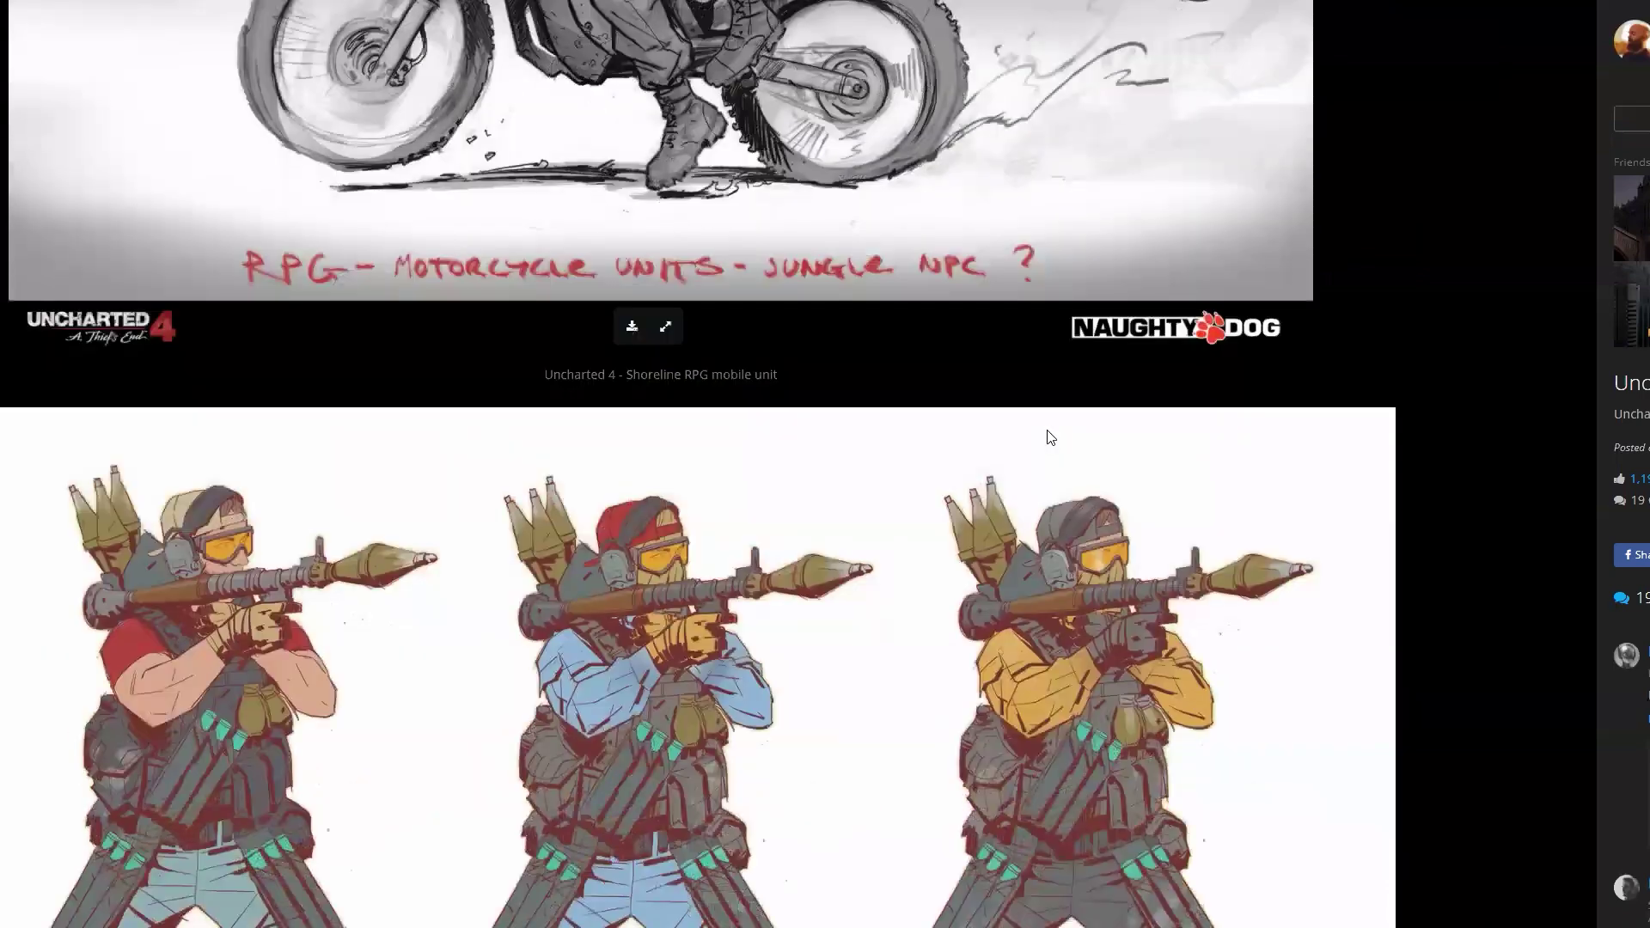
{"action": "scroll", "coordinate": [1047, 430], "scroll_direction": "down", "scroll_amount": 20}
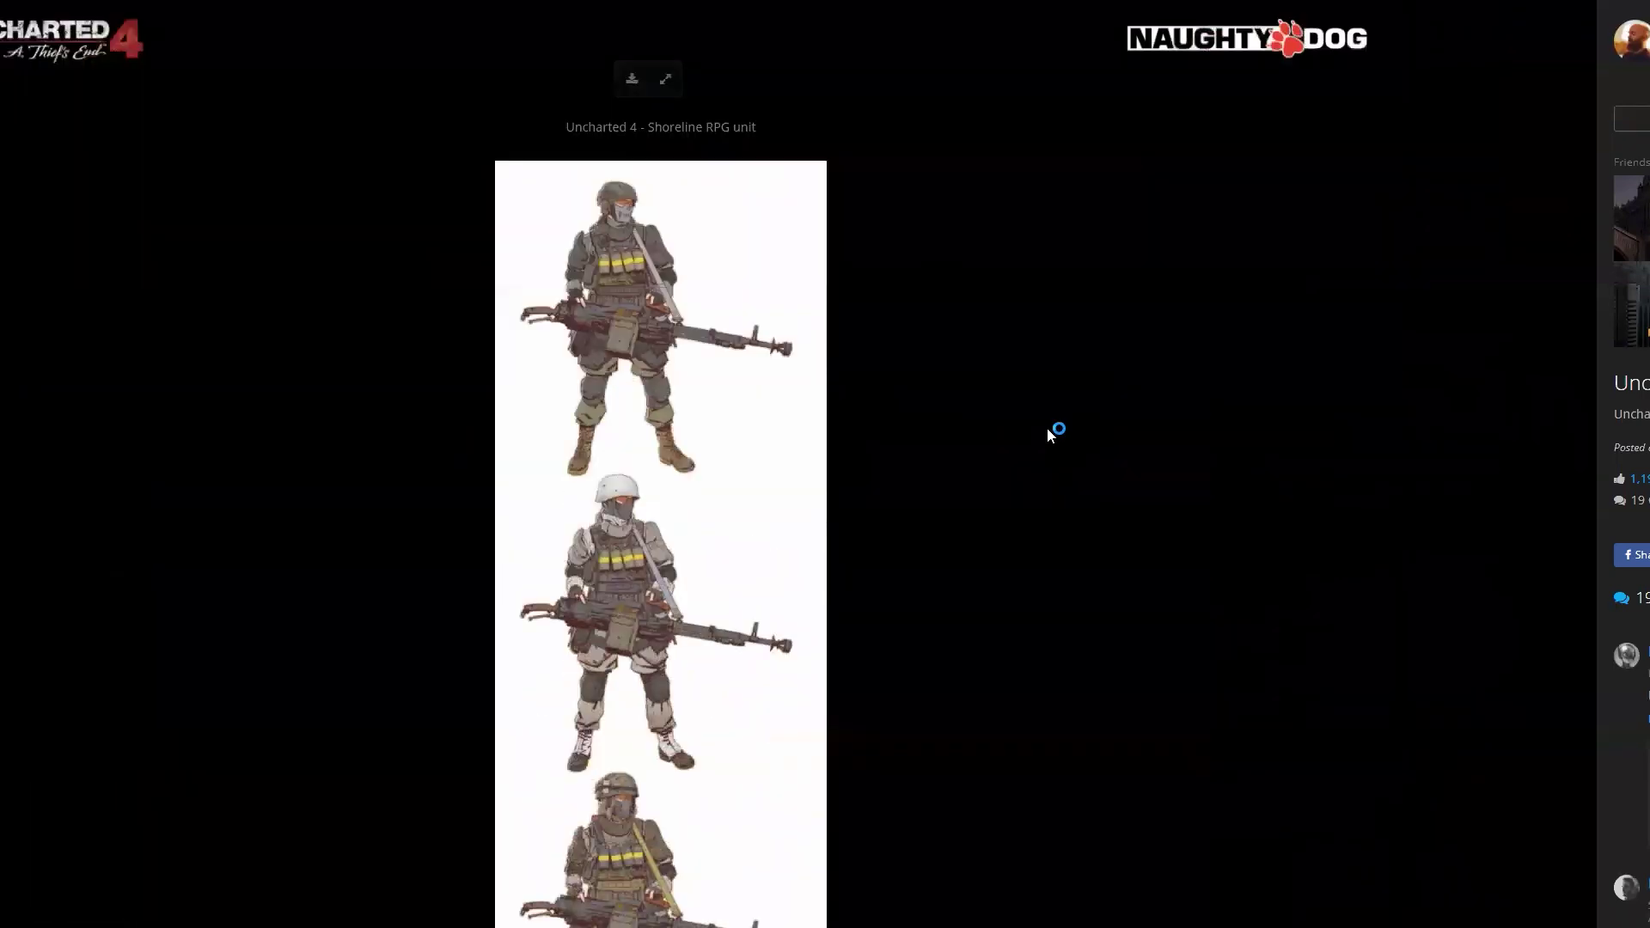
{"action": "scroll", "coordinate": [1047, 426], "scroll_direction": "down", "scroll_amount": 10}
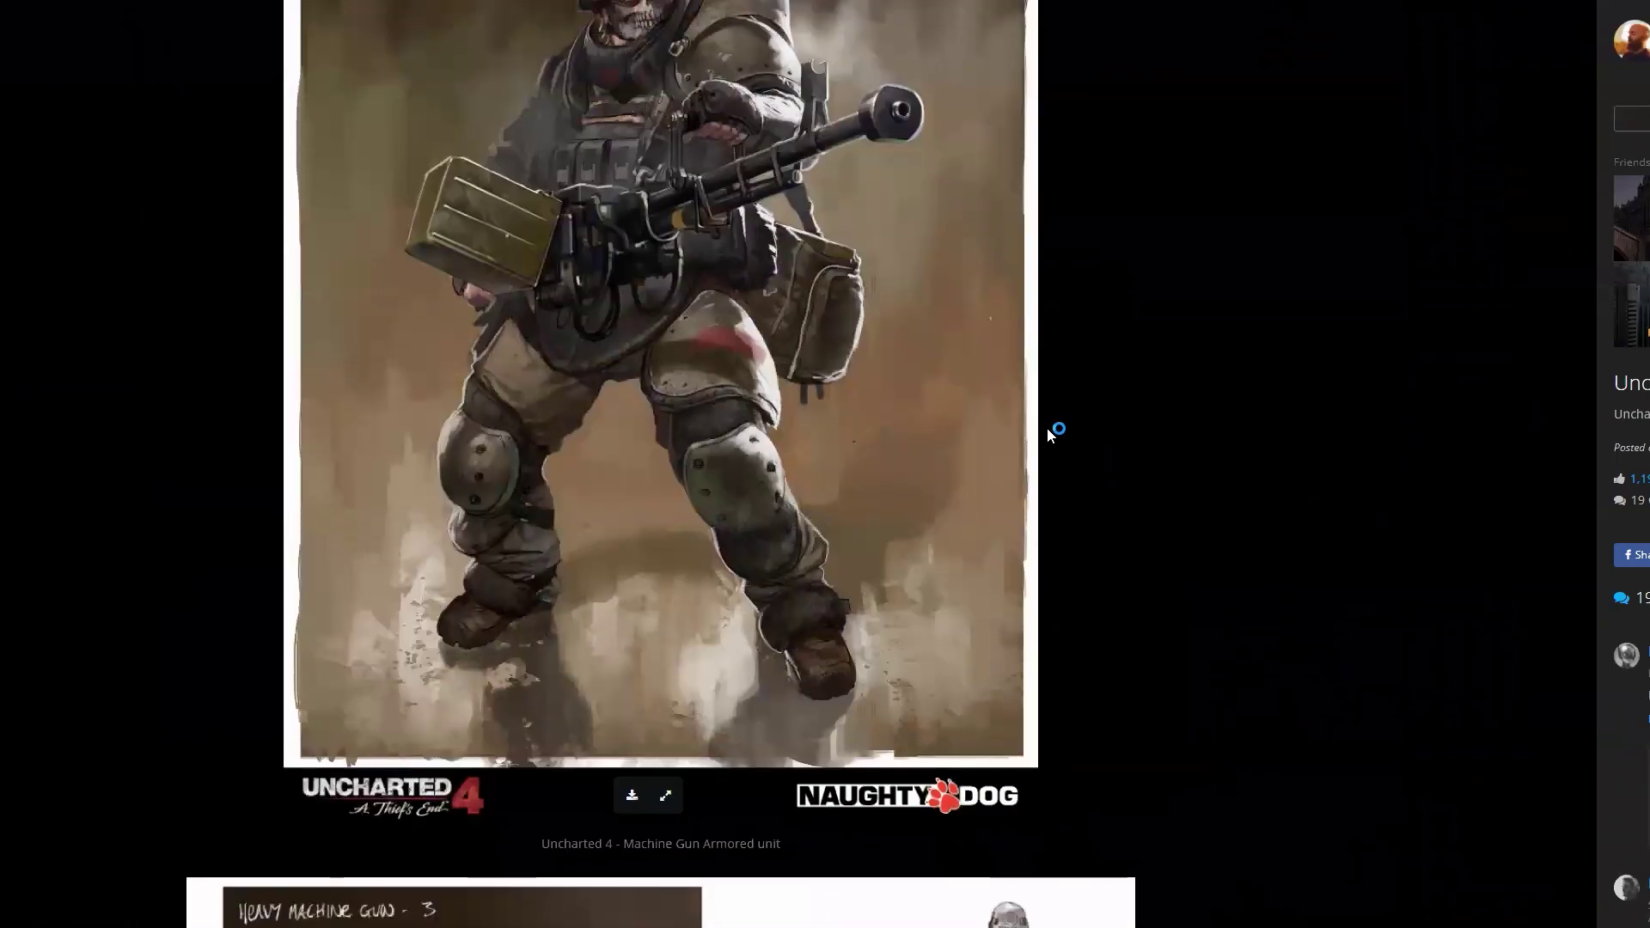
{"action": "scroll", "coordinate": [1048, 423], "scroll_direction": "up", "scroll_amount": 1}
{"action": "scroll", "coordinate": [1053, 421], "scroll_direction": "down", "scroll_amount": 11}
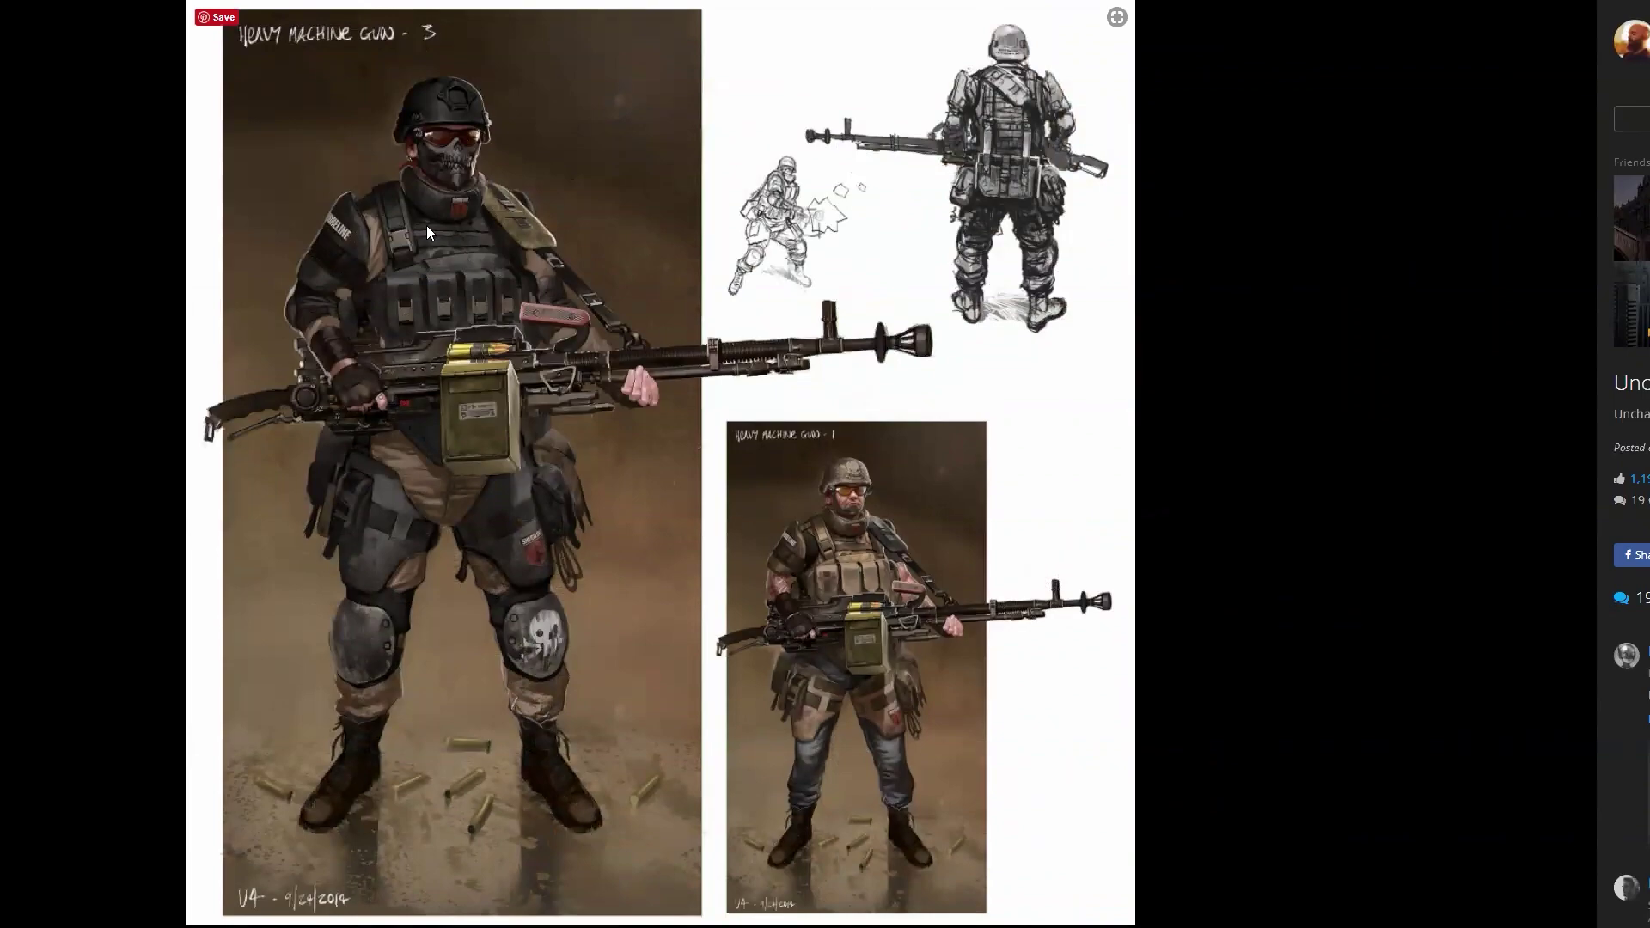
{"action": "scroll", "coordinate": [921, 648], "scroll_direction": "down", "scroll_amount": 10}
{"action": "scroll", "coordinate": [919, 627], "scroll_direction": "up", "scroll_amount": 10}
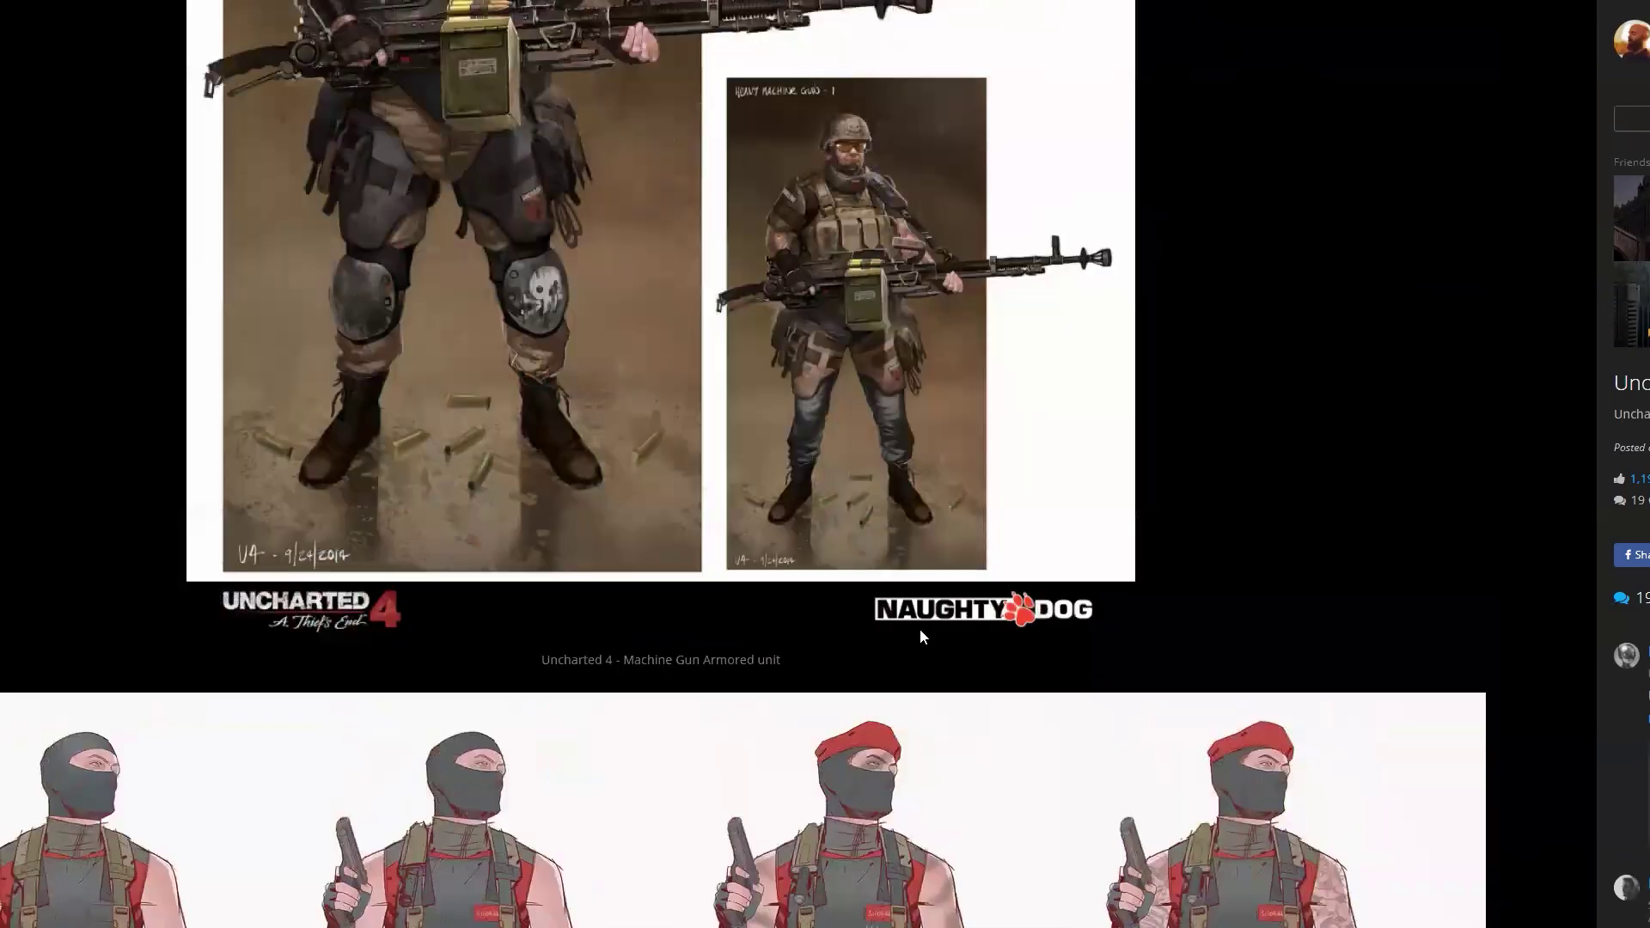
{"action": "scroll", "coordinate": [919, 628], "scroll_direction": "down", "scroll_amount": 10}
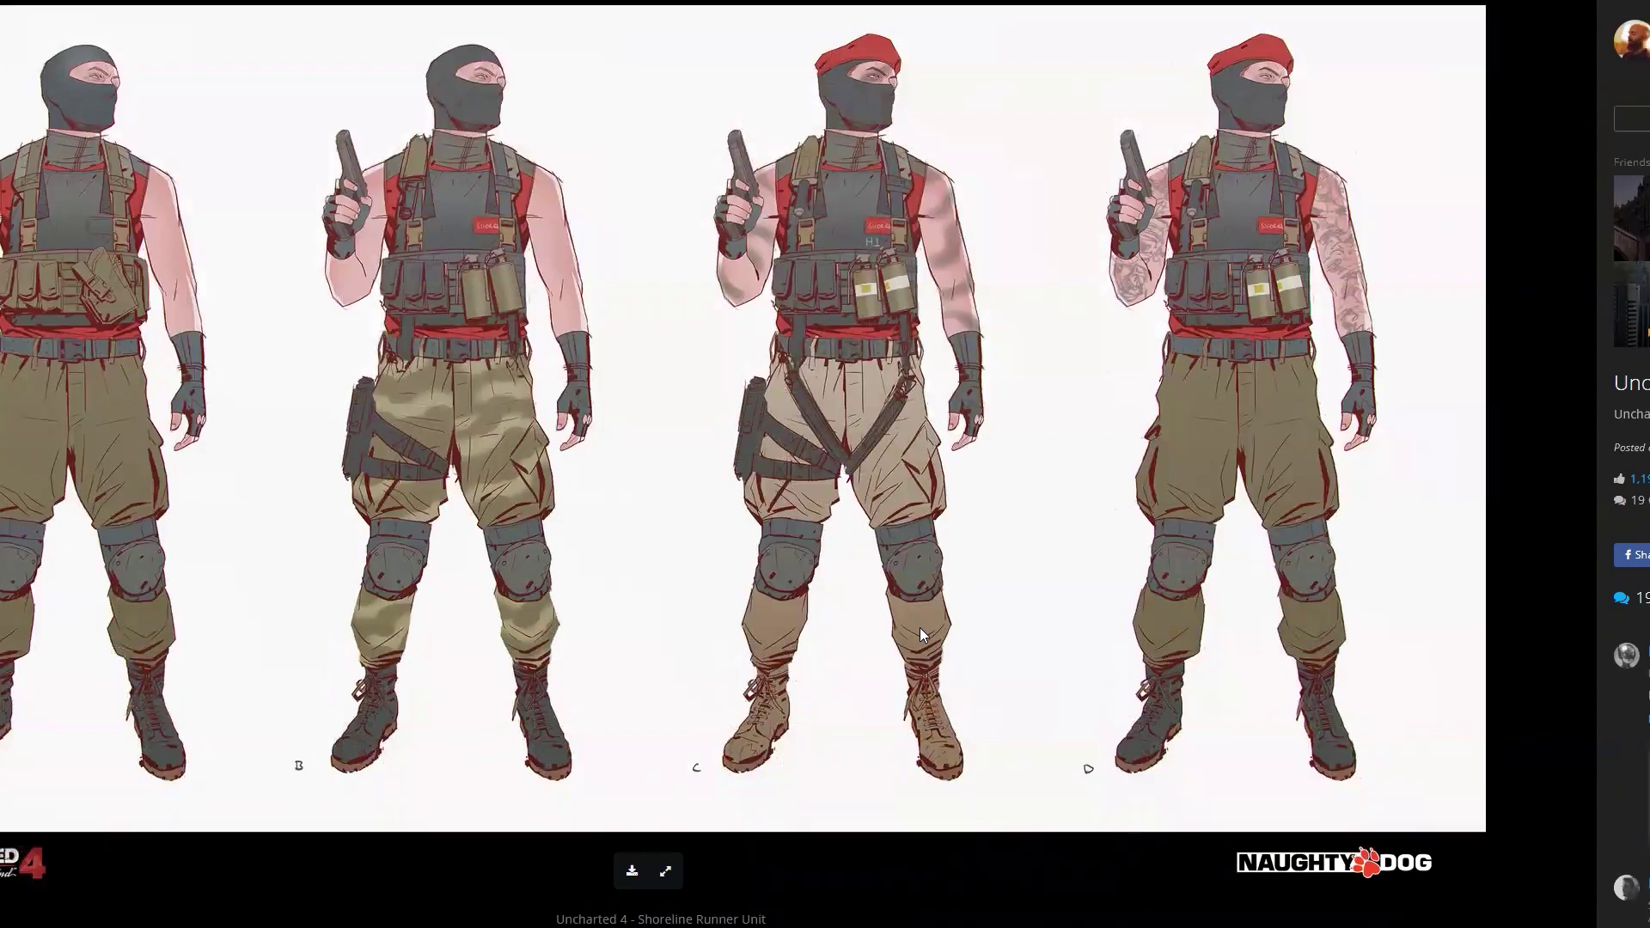
Examine the Shoreline Runner, Grenade and shotgun-armed soldier designs, and revisit the stealth unit sheet.
{"action": "scroll", "coordinate": [920, 627], "scroll_direction": "down", "scroll_amount": 20}
{"action": "scroll", "coordinate": [940, 631], "scroll_direction": "down", "scroll_amount": 5}
{"action": "scroll", "coordinate": [930, 631], "scroll_direction": "up", "scroll_amount": 5}
{"action": "scroll", "coordinate": [928, 629], "scroll_direction": "down", "scroll_amount": 15}
{"action": "scroll", "coordinate": [925, 636], "scroll_direction": "down", "scroll_amount": 10}
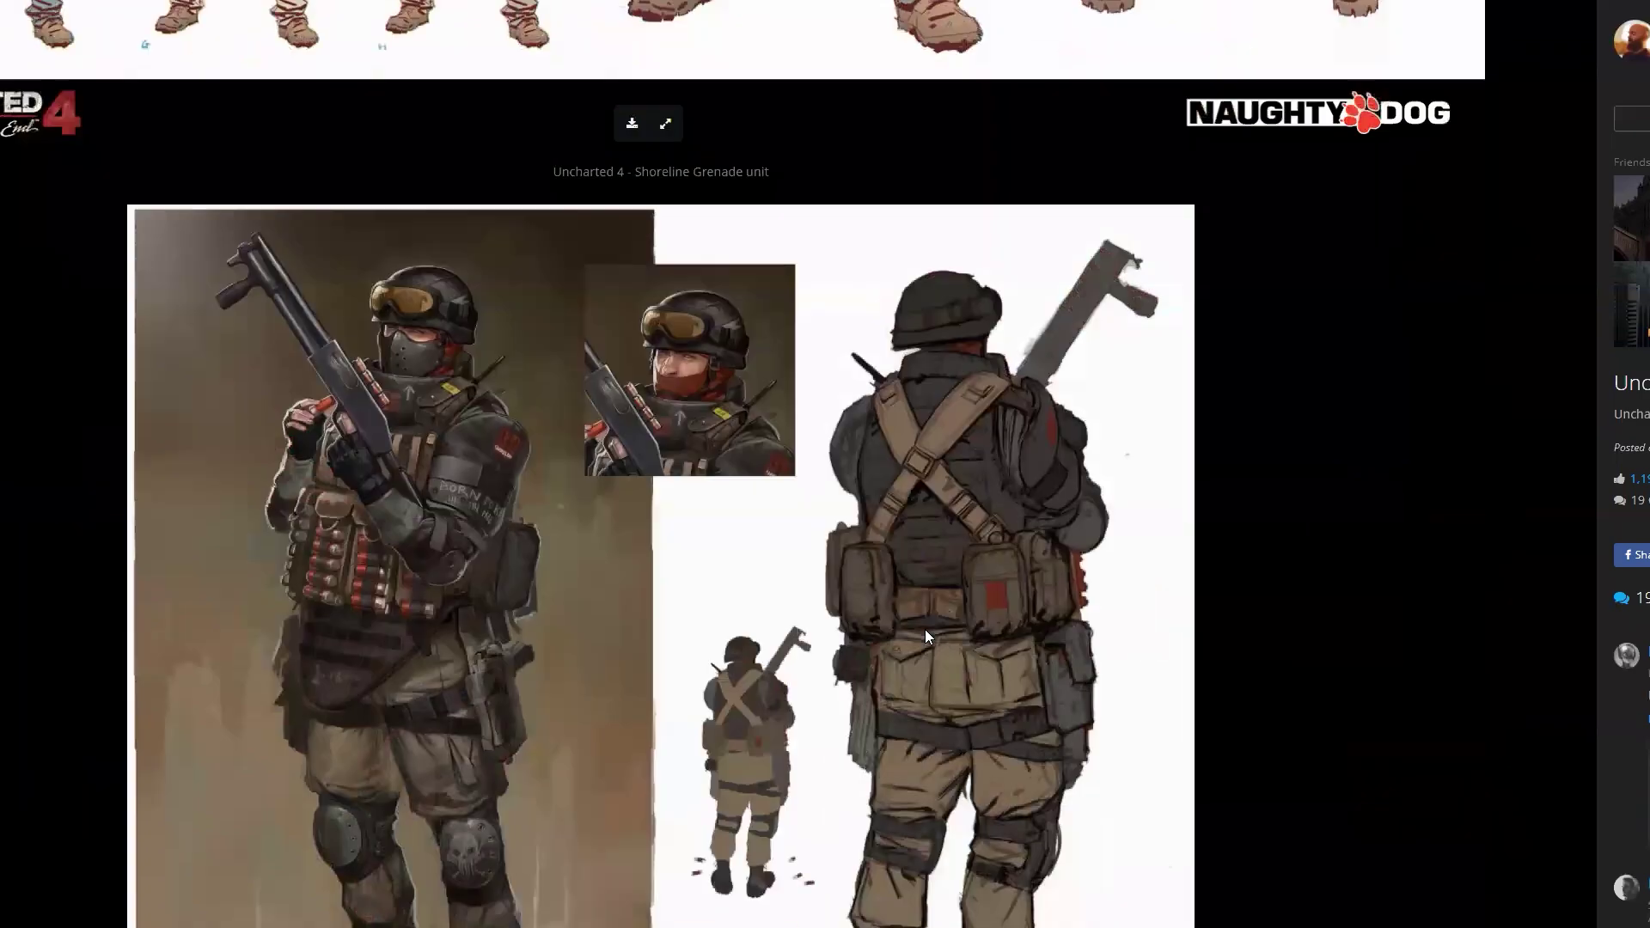
{"action": "scroll", "coordinate": [925, 636], "scroll_direction": "up", "scroll_amount": 6}
{"action": "scroll", "coordinate": [928, 616], "scroll_direction": "down", "scroll_amount": 6}
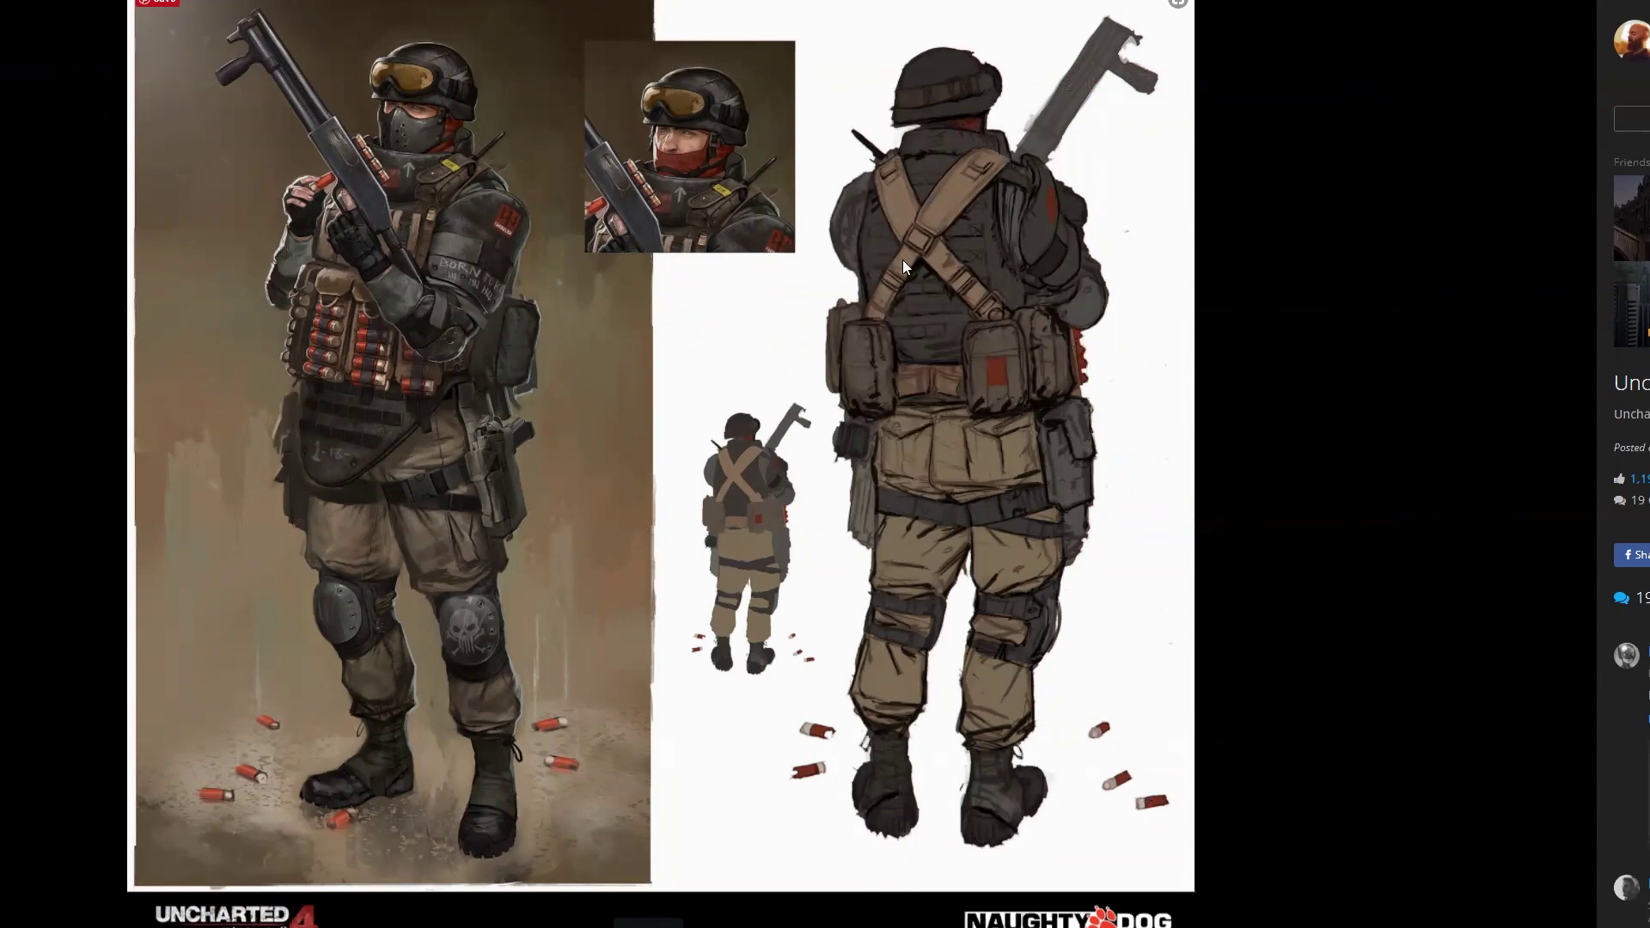
{"action": "scroll", "coordinate": [899, 219], "scroll_direction": "down", "scroll_amount": 20}
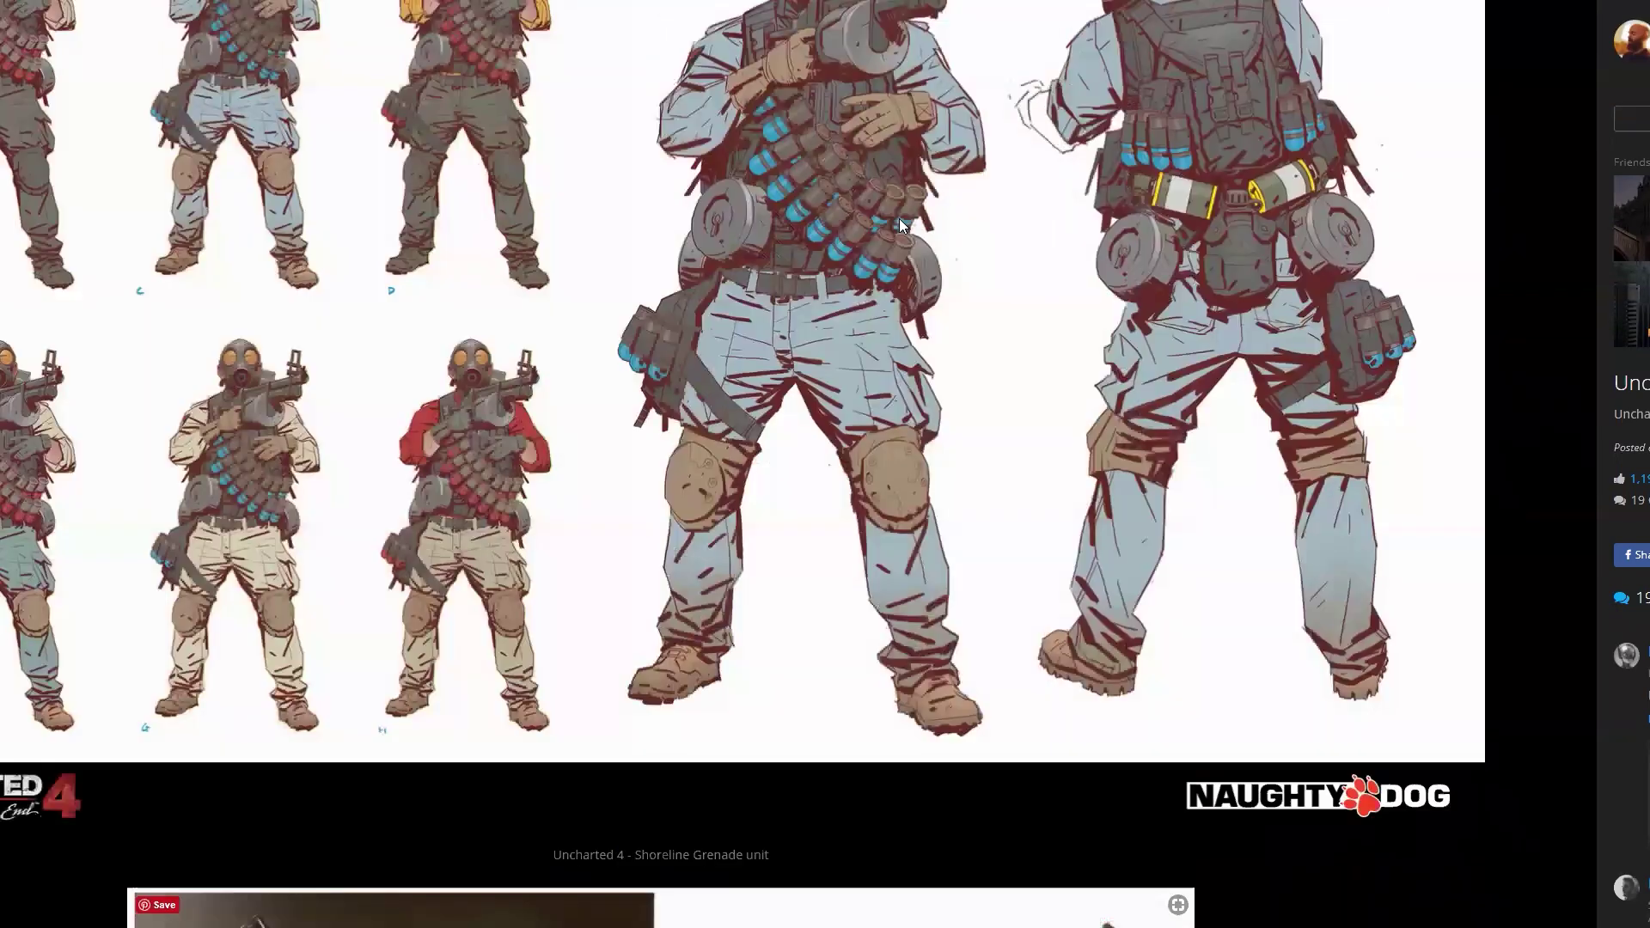
{"action": "scroll", "coordinate": [897, 218], "scroll_direction": "down", "scroll_amount": 10}
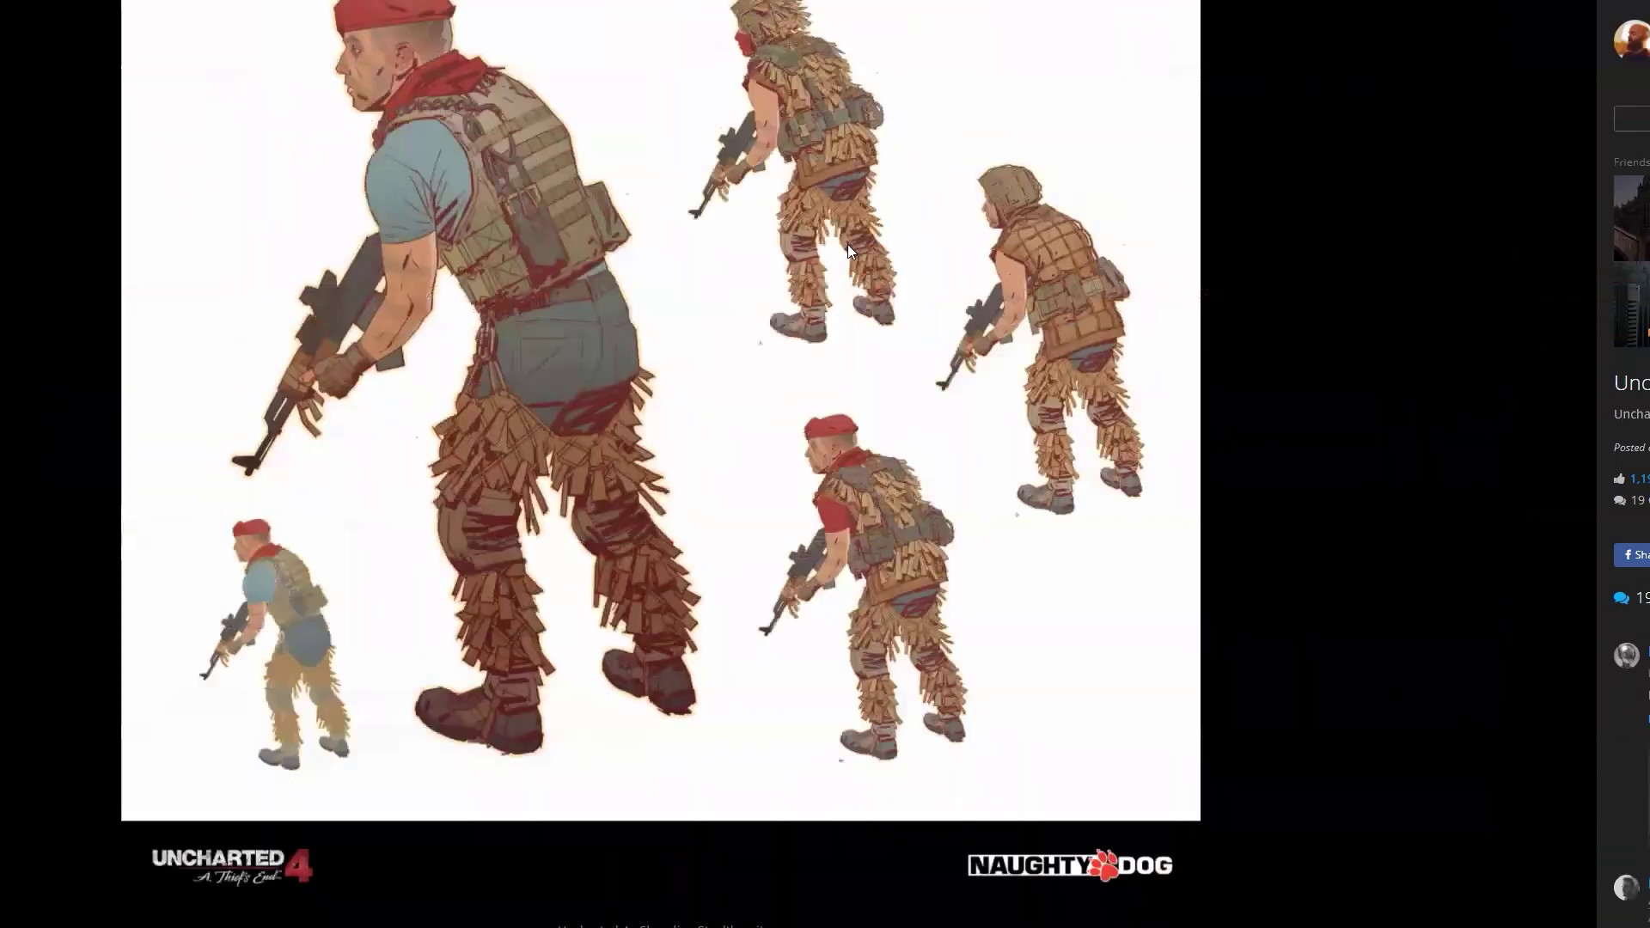
{"action": "scroll", "coordinate": [847, 244], "scroll_direction": "up", "scroll_amount": 6}
{"action": "scroll", "coordinate": [838, 240], "scroll_direction": "down", "scroll_amount": 10}
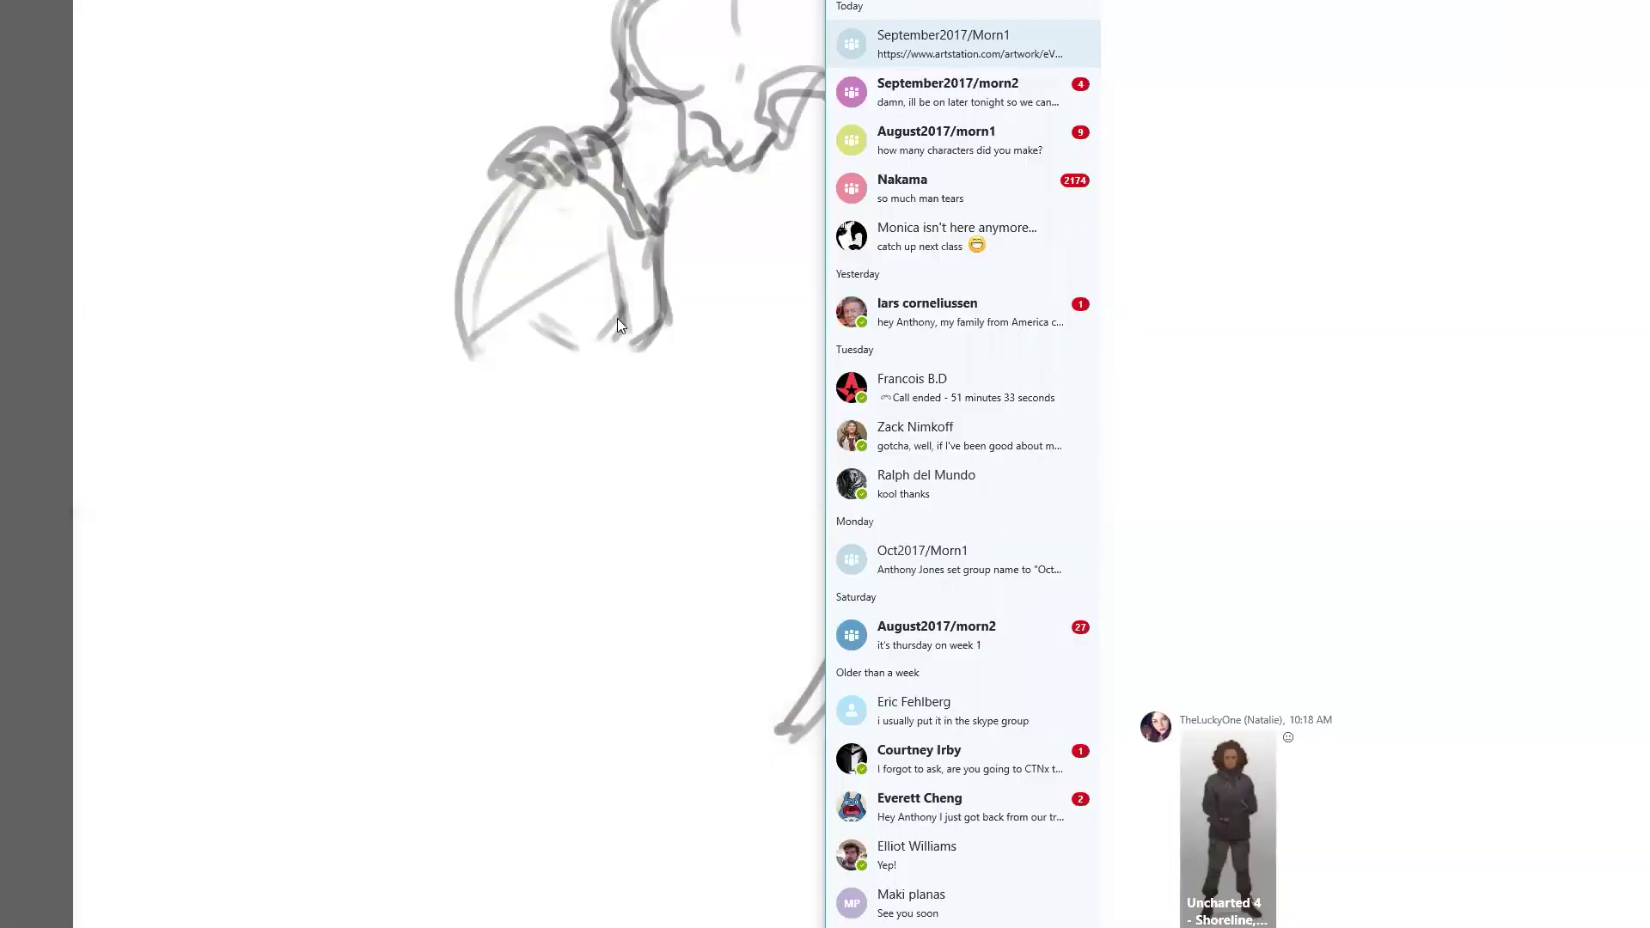
Return to the Photoshop sketch and draw an arm extending from the shoulder and bending sharply back toward the ribs.
{"action": "left_click", "coordinate": [617, 319]}
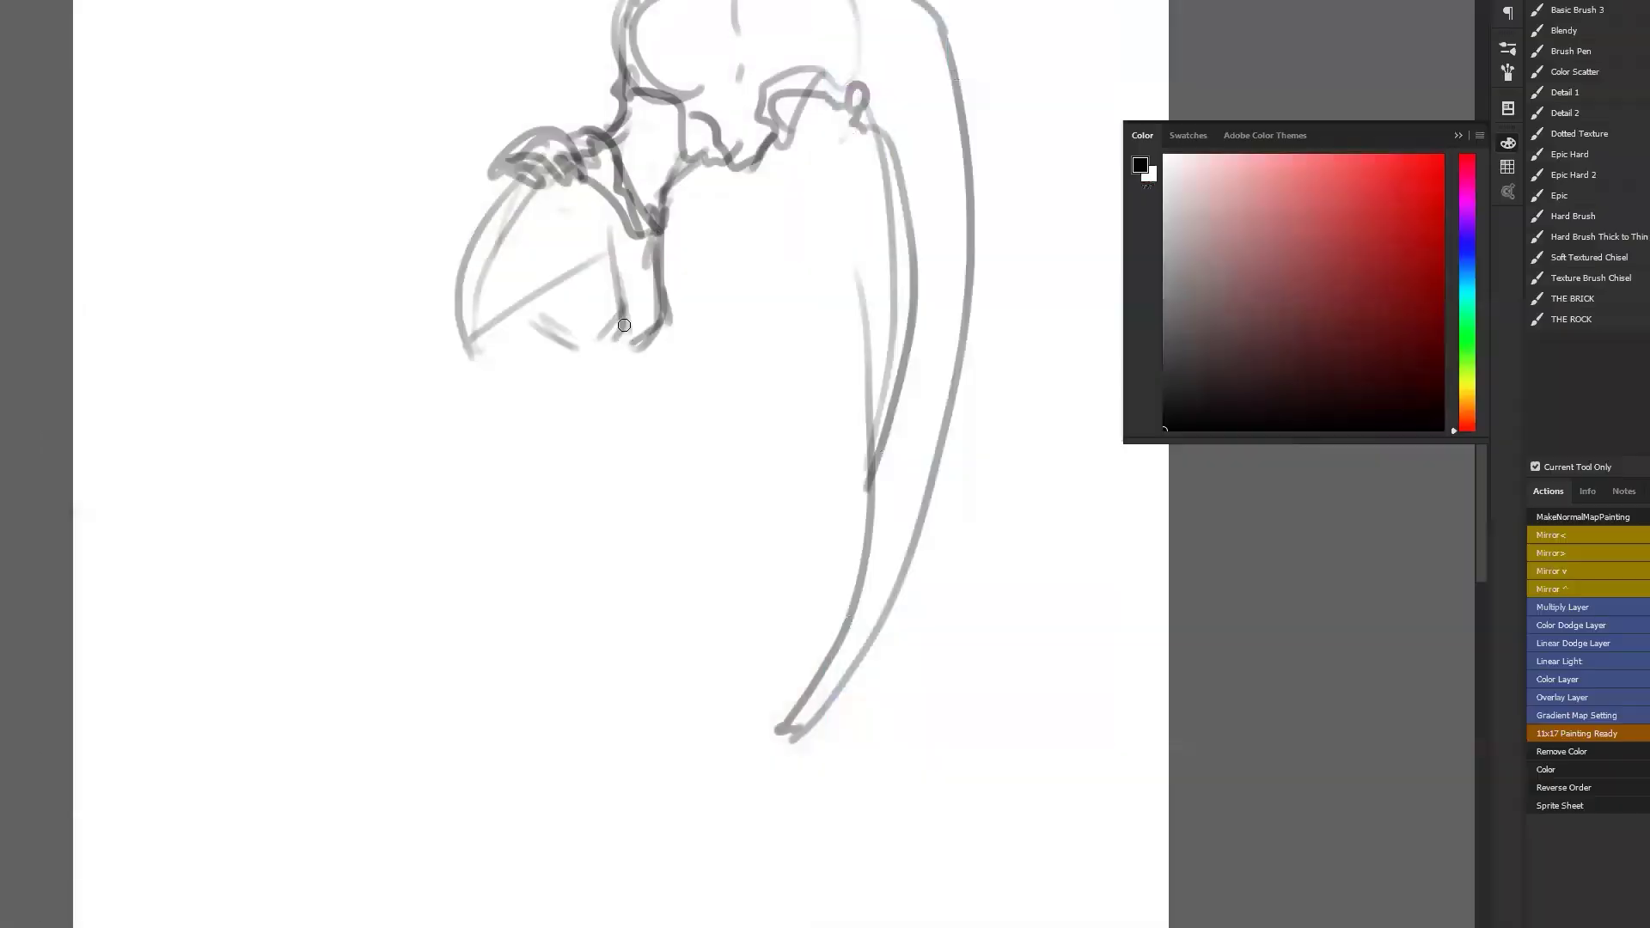
{"action": "mouse_move", "coordinate": [544, 163]}
{"action": "left_mouse_down"}
{"action": "mouse_move", "coordinate": [490, 147]}
{"action": "mouse_move", "coordinate": [532, 186]}
{"action": "mouse_move", "coordinate": [530, 160]}
{"action": "mouse_move", "coordinate": [514, 195]}
{"action": "mouse_move", "coordinate": [514, 162]}
{"action": "mouse_move", "coordinate": [498, 165]}
{"action": "mouse_move", "coordinate": [548, 139]}
{"action": "mouse_move", "coordinate": [454, 150]}
{"action": "mouse_move", "coordinate": [548, 141]}
{"action": "mouse_move", "coordinate": [433, 134]}
{"action": "mouse_move", "coordinate": [576, 143]}
{"action": "mouse_move", "coordinate": [610, 218]}
{"action": "mouse_move", "coordinate": [607, 194]}
{"action": "mouse_move", "coordinate": [556, 211]}
{"action": "mouse_move", "coordinate": [493, 192]}
{"action": "mouse_move", "coordinate": [531, 200]}
{"action": "mouse_move", "coordinate": [464, 132]}
{"action": "mouse_move", "coordinate": [428, 129]}
{"action": "mouse_move", "coordinate": [372, 150]}
{"action": "mouse_move", "coordinate": [385, 199]}
{"action": "mouse_move", "coordinate": [349, 151]}
{"action": "mouse_move", "coordinate": [385, 239]}
{"action": "left_mouse_up"}
{"action": "left_click_drag", "start_coordinate": [353, 176], "coordinate": [426, 297]}
{"action": "left_click_drag", "start_coordinate": [410, 132], "coordinate": [430, 288]}
{"action": "mouse_move", "coordinate": [411, 130]}
{"action": "left_mouse_down"}
{"action": "mouse_move", "coordinate": [352, 137]}
{"action": "mouse_move", "coordinate": [360, 171]}
{"action": "mouse_move", "coordinate": [351, 153]}
{"action": "mouse_move", "coordinate": [390, 229]}
{"action": "mouse_move", "coordinate": [373, 194]}
{"action": "mouse_move", "coordinate": [423, 285]}
{"action": "left_mouse_up"}
{"action": "left_click_drag", "start_coordinate": [413, 184], "coordinate": [440, 343]}
{"action": "left_click_drag", "start_coordinate": [421, 268], "coordinate": [432, 363]}
Draw the long outer curve of the torso down from the shoulder and the angled line beneath the chest.
{"action": "mouse_move", "coordinate": [499, 202]}
{"action": "left_mouse_down"}
{"action": "mouse_move", "coordinate": [447, 353]}
{"action": "mouse_move", "coordinate": [459, 484]}
{"action": "left_mouse_up"}
{"action": "left_click_drag", "start_coordinate": [468, 343], "coordinate": [471, 442]}
{"action": "mouse_move", "coordinate": [637, 342]}
{"action": "left_mouse_down"}
{"action": "mouse_move", "coordinate": [572, 348]}
{"action": "mouse_move", "coordinate": [567, 395]}
{"action": "mouse_move", "coordinate": [526, 407]}
{"action": "left_mouse_up"}
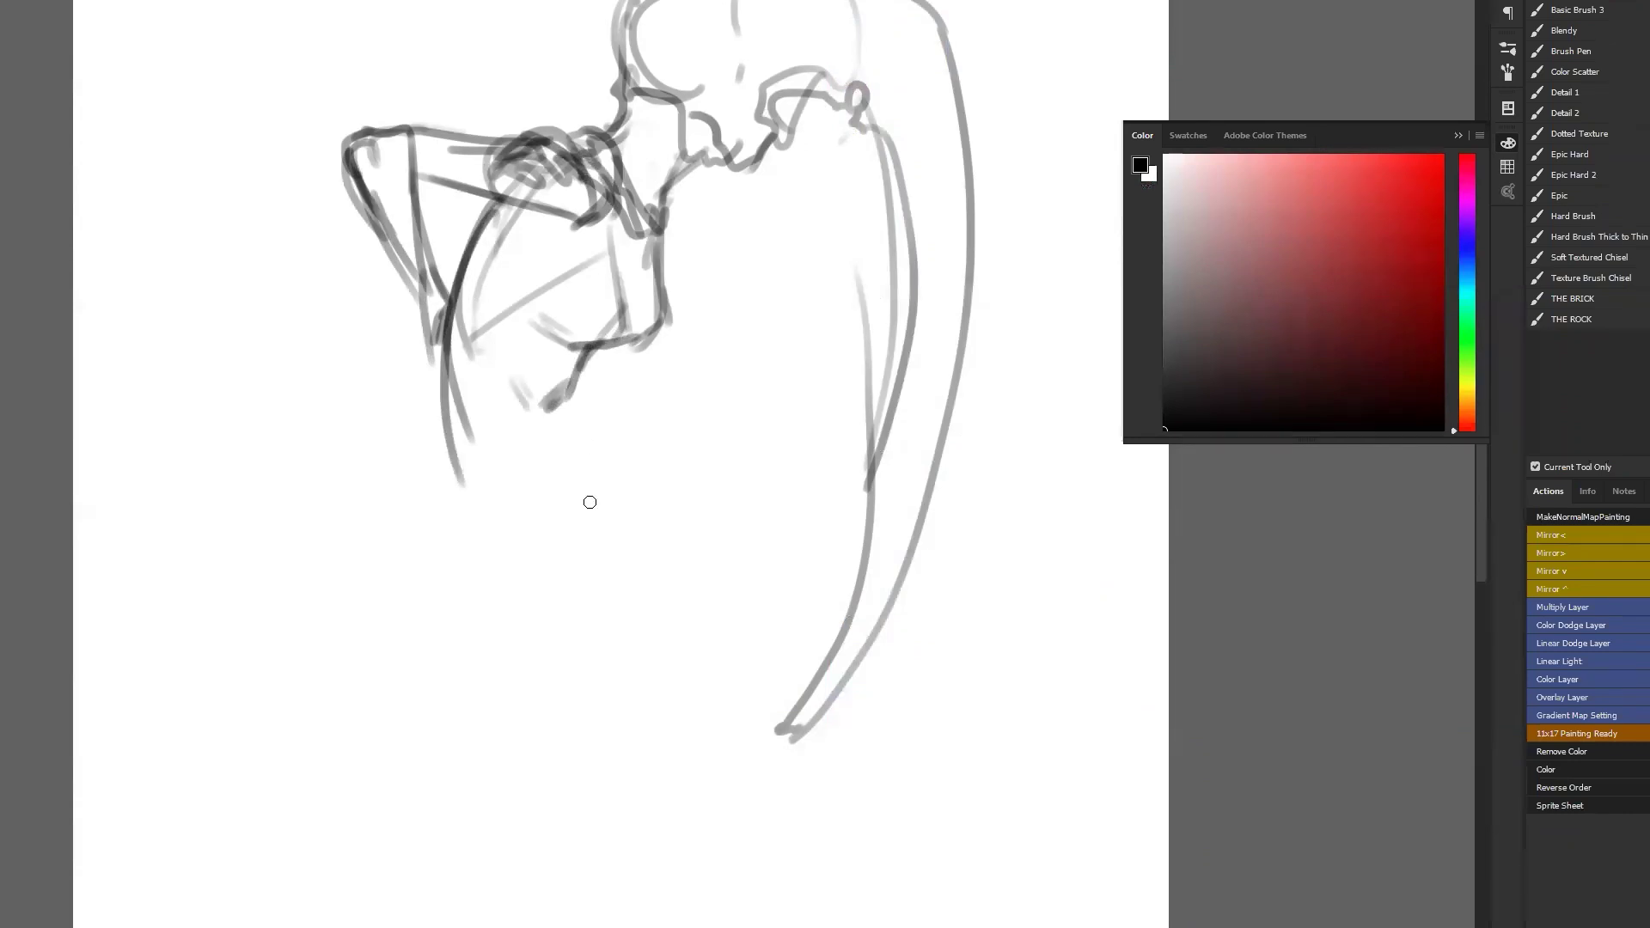
Try extra strokes around the shoulder and inside the bent arm, and undo the unwanted ones.
{"action": "mouse_move", "coordinate": [604, 132]}
{"action": "left_mouse_down"}
{"action": "mouse_move", "coordinate": [536, 95]}
{"action": "mouse_move", "coordinate": [528, 127]}
{"action": "left_mouse_up"}
{"action": "key", "text": "ctrl+z"}
{"action": "mouse_move", "coordinate": [428, 192]}
{"action": "left_mouse_down"}
{"action": "mouse_move", "coordinate": [450, 234]}
{"action": "mouse_move", "coordinate": [392, 276]}
{"action": "mouse_move", "coordinate": [410, 317]}
{"action": "left_mouse_up"}
{"action": "key", "text": "ctrl+alt+z"}
{"action": "key", "text": "ctrl+alt+z"}
{"action": "key", "text": "ctrl+alt+z"}
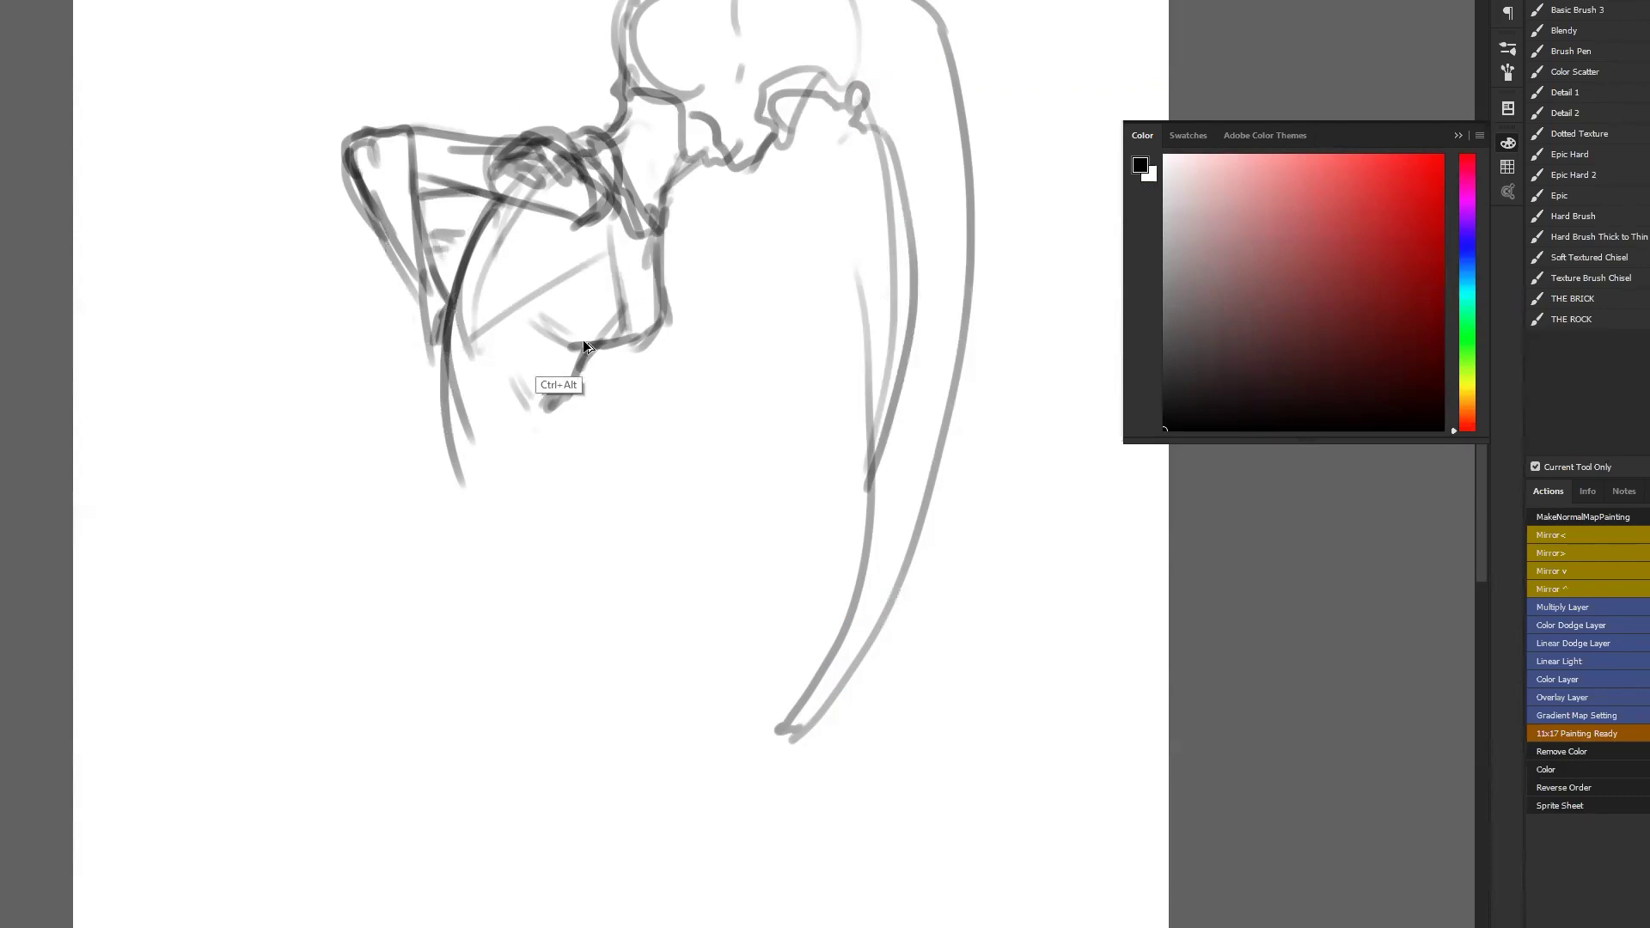
{"action": "key", "text": "ctrl+alt+z"}
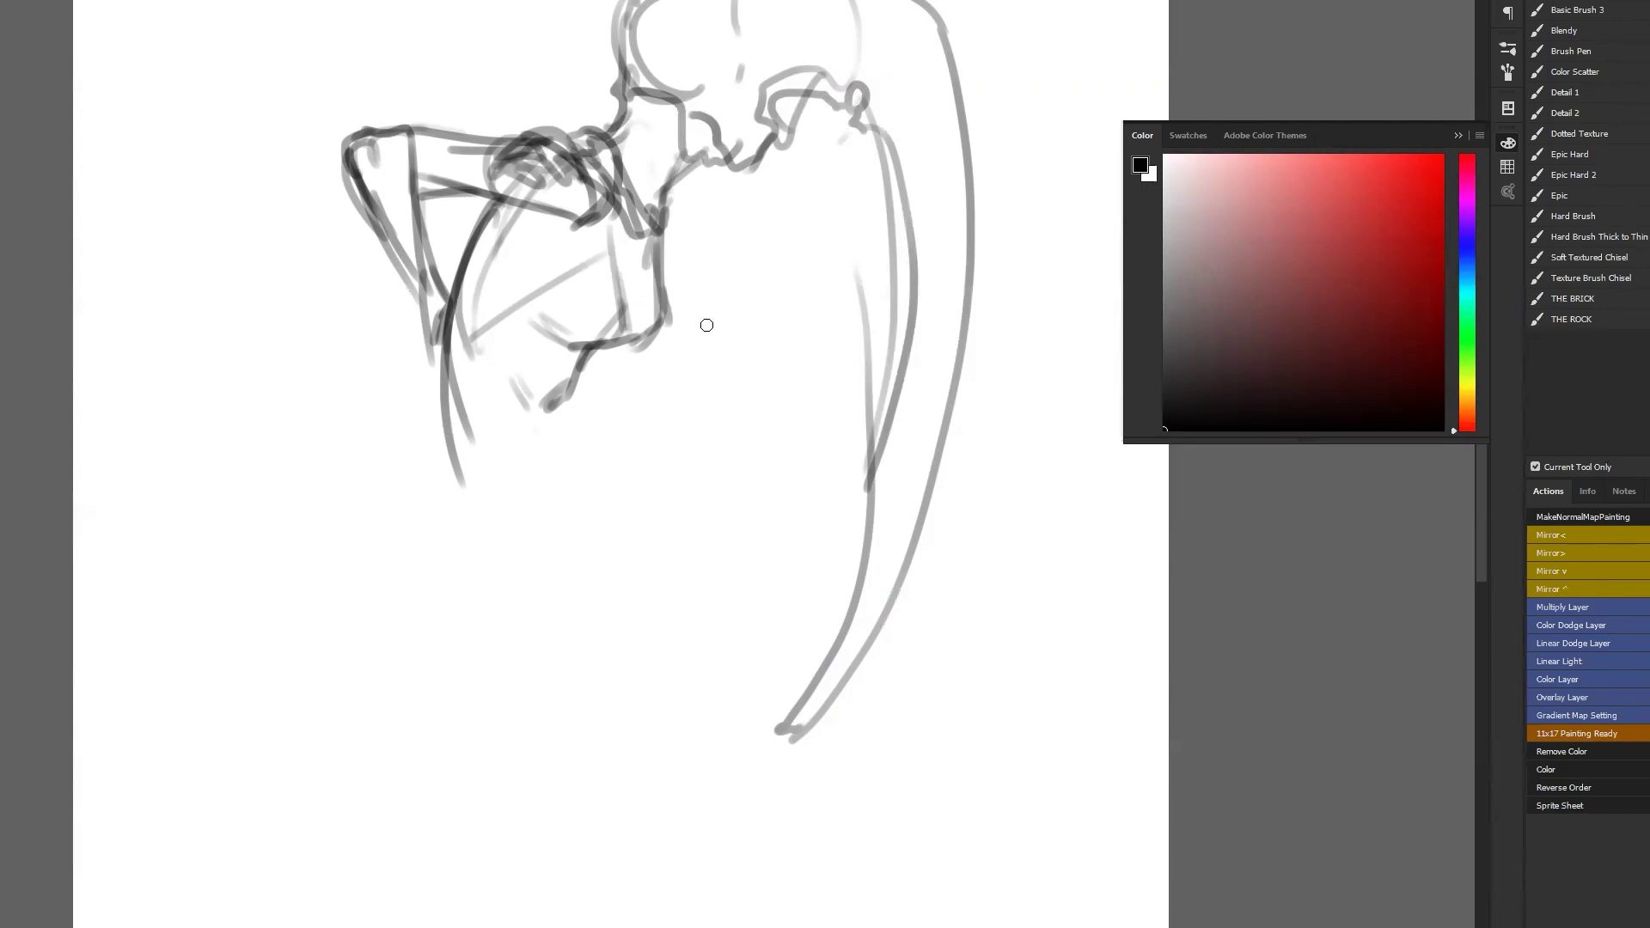
Sketch the lower torso with the waist contour, the hip angle and the horizontal lines closing the pelvis.
{"action": "mouse_move", "coordinate": [557, 387]}
{"action": "left_mouse_down"}
{"action": "mouse_move", "coordinate": [602, 400]}
{"action": "mouse_move", "coordinate": [645, 447]}
{"action": "left_mouse_up"}
{"action": "mouse_move", "coordinate": [468, 434]}
{"action": "left_mouse_down"}
{"action": "mouse_move", "coordinate": [473, 515]}
{"action": "mouse_move", "coordinate": [513, 535]}
{"action": "left_mouse_up"}
{"action": "left_click_drag", "start_coordinate": [473, 514], "coordinate": [524, 546]}
{"action": "mouse_move", "coordinate": [491, 551]}
{"action": "left_mouse_down"}
{"action": "mouse_move", "coordinate": [559, 549]}
{"action": "mouse_move", "coordinate": [539, 526]}
{"action": "mouse_move", "coordinate": [577, 537]}
{"action": "left_mouse_up"}
{"action": "left_click_drag", "start_coordinate": [636, 461], "coordinate": [607, 507]}
{"action": "left_click_drag", "start_coordinate": [590, 363], "coordinate": [613, 413]}
{"action": "mouse_move", "coordinate": [591, 361]}
{"action": "left_mouse_down"}
{"action": "mouse_move", "coordinate": [647, 415]}
{"action": "mouse_move", "coordinate": [606, 507]}
{"action": "left_mouse_up"}
Mirror the canvas horizontally and sketch the tapering thigh shape projecting from the hip.
{"action": "key", "text": "ctrl+shift+h"}
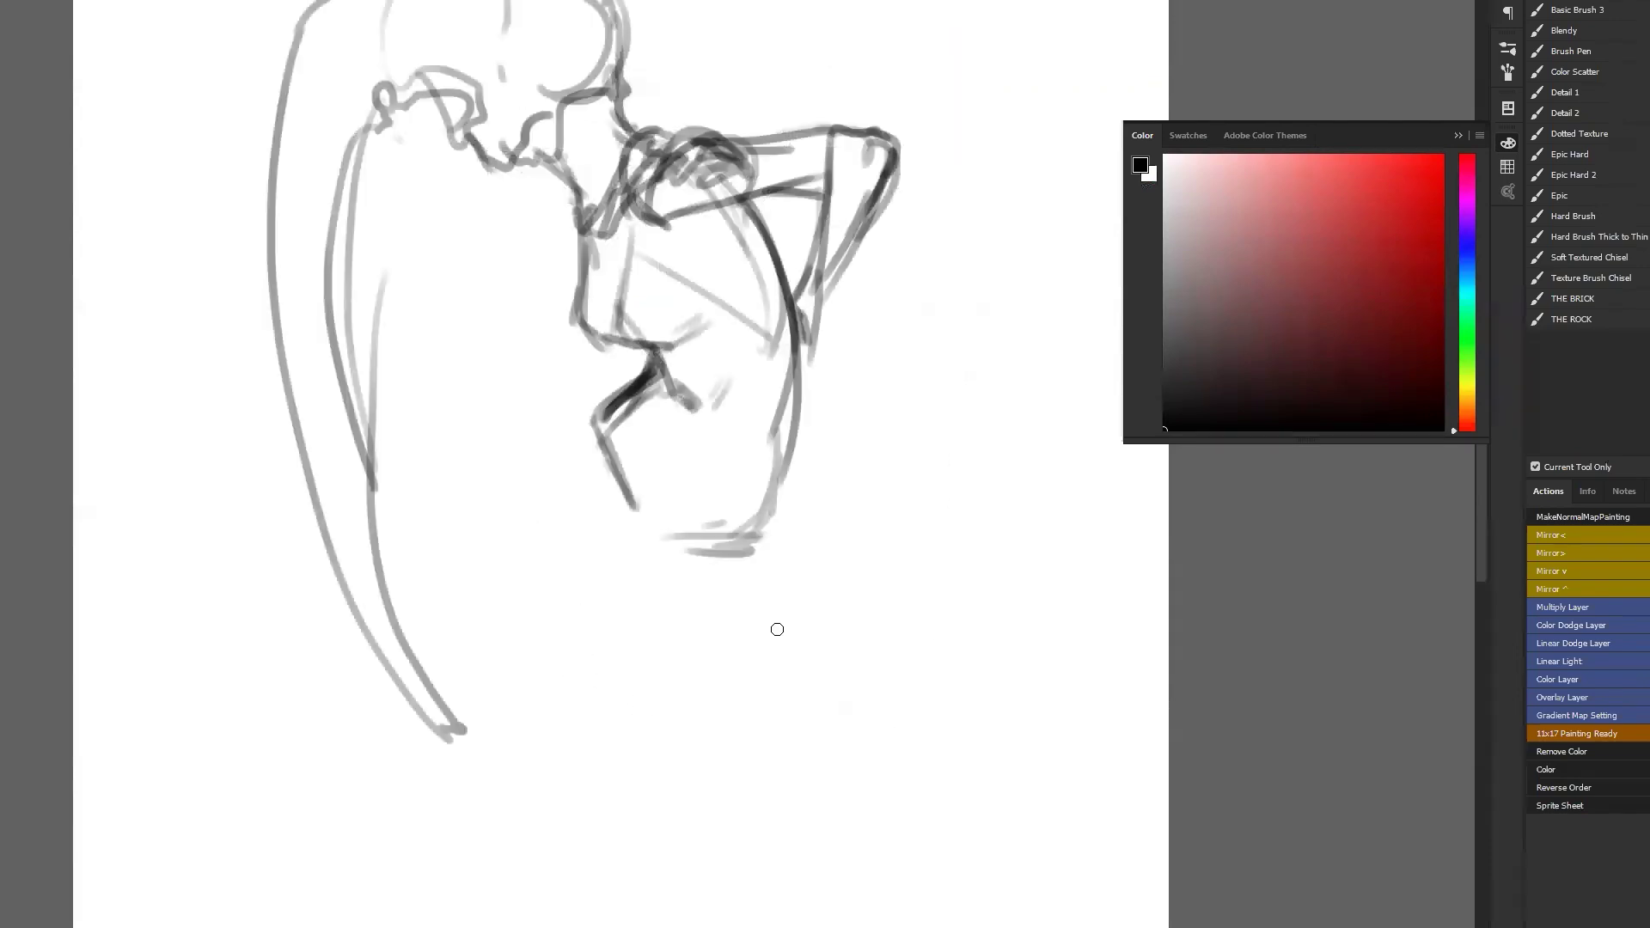
{"action": "mouse_move", "coordinate": [602, 414]}
{"action": "left_mouse_down"}
{"action": "mouse_move", "coordinate": [553, 517]}
{"action": "mouse_move", "coordinate": [554, 468]}
{"action": "mouse_move", "coordinate": [524, 632]}
{"action": "left_mouse_up"}
{"action": "key", "text": "ctrl+alt+z"}
{"action": "left_click", "coordinate": [633, 519]}
{"action": "left_click_drag", "start_coordinate": [649, 519], "coordinate": [501, 666]}
{"action": "left_click_drag", "start_coordinate": [604, 567], "coordinate": [539, 627]}
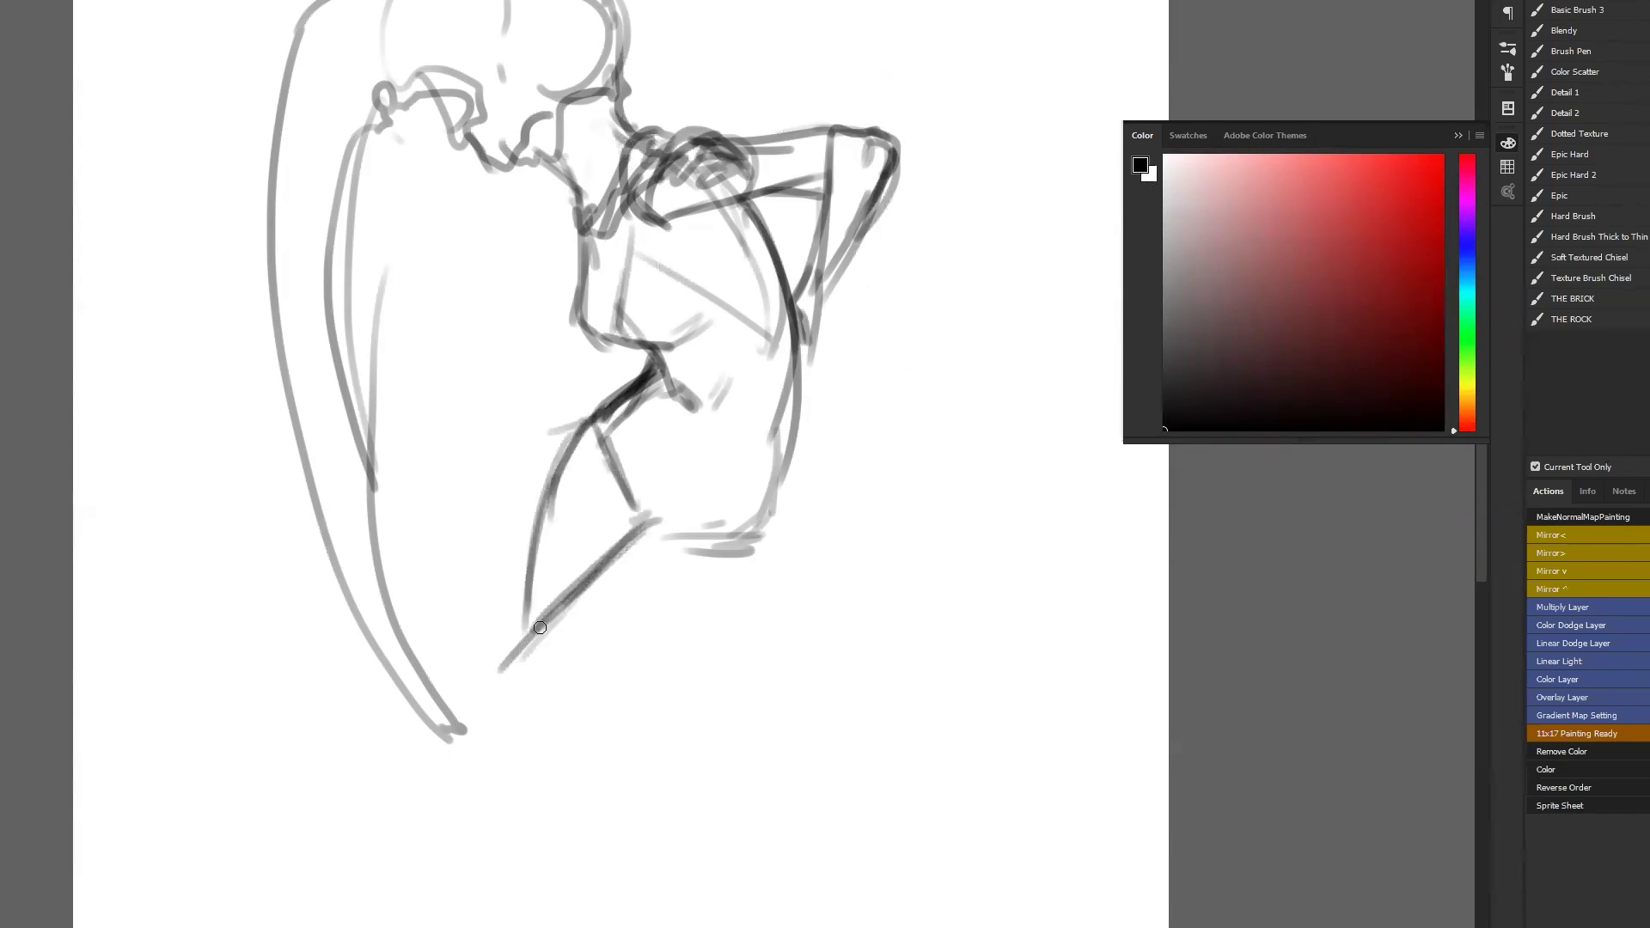
Redraw the neck-to-shoulder line, the collar and the far side of the chest with stronger strokes.
{"action": "left_click_drag", "start_coordinate": [609, 102], "coordinate": [658, 145]}
{"action": "left_click_drag", "start_coordinate": [548, 155], "coordinate": [584, 174]}
{"action": "mouse_move", "coordinate": [578, 158]}
{"action": "left_mouse_down"}
{"action": "mouse_move", "coordinate": [601, 190]}
{"action": "mouse_move", "coordinate": [580, 335]}
{"action": "left_mouse_up"}
{"action": "mouse_move", "coordinate": [583, 258]}
{"action": "left_mouse_down"}
{"action": "mouse_move", "coordinate": [583, 337]}
{"action": "mouse_move", "coordinate": [595, 318]}
{"action": "mouse_move", "coordinate": [596, 335]}
{"action": "mouse_move", "coordinate": [659, 345]}
{"action": "left_mouse_up"}
Reset the default colours, mirror the canvas back and redraw the arm-side torso contour from the ribs to the hip.
{"action": "key", "text": "d"}
{"action": "key", "text": "ctrl+shift+h"}
{"action": "left_click_drag", "start_coordinate": [462, 306], "coordinate": [467, 342]}
{"action": "left_click_drag", "start_coordinate": [469, 268], "coordinate": [494, 505]}
Paint out the old bent arm with white sampled from the canvas, using a much larger brush for the remaining area.
{"action": "left_click", "coordinate": [433, 259], "text": "alt"}
{"action": "left_click_drag", "start_coordinate": [462, 194], "coordinate": [492, 148]}
{"action": "mouse_move", "coordinate": [474, 192]}
{"action": "left_mouse_down"}
{"action": "mouse_move", "coordinate": [506, 122]}
{"action": "mouse_move", "coordinate": [471, 162]}
{"action": "mouse_move", "coordinate": [450, 129]}
{"action": "mouse_move", "coordinate": [427, 92]}
{"action": "left_mouse_up"}
{"action": "key", "text": "bracketright"}
{"action": "key", "text": "bracketright"}
{"action": "key", "text": "bracketright"}
{"action": "key", "text": "bracketright"}
{"action": "key", "text": "bracketright"}
{"action": "key", "text": "bracketright"}
{"action": "key", "text": "bracketright"}
{"action": "key", "text": "bracketright"}
{"action": "key", "text": "bracketright"}
{"action": "key", "text": "bracketright"}
{"action": "key", "text": "bracketright"}
{"action": "key", "text": "bracketright"}
{"action": "key", "text": "bracketright"}
{"action": "key", "text": "bracketright"}
{"action": "key", "text": "bracketright"}
{"action": "key", "text": "bracketright"}
{"action": "mouse_move", "coordinate": [356, 390]}
{"action": "left_mouse_down"}
{"action": "mouse_move", "coordinate": [391, 538]}
{"action": "mouse_move", "coordinate": [391, 464]}
{"action": "left_mouse_up"}
Draw a new arm in black with a smaller brush, reaching outward from the shoulder and bending down at the elbow.
{"action": "key", "text": "d"}
{"action": "key", "text": "bracketleft"}
{"action": "key", "text": "bracketleft"}
{"action": "key", "text": "bracketleft"}
{"action": "key", "text": "bracketleft"}
{"action": "key", "text": "bracketleft"}
{"action": "mouse_move", "coordinate": [524, 148]}
{"action": "left_mouse_down"}
{"action": "mouse_move", "coordinate": [521, 206]}
{"action": "mouse_move", "coordinate": [564, 184]}
{"action": "mouse_move", "coordinate": [514, 173]}
{"action": "mouse_move", "coordinate": [531, 146]}
{"action": "mouse_move", "coordinate": [470, 198]}
{"action": "mouse_move", "coordinate": [529, 146]}
{"action": "mouse_move", "coordinate": [474, 196]}
{"action": "mouse_move", "coordinate": [504, 190]}
{"action": "mouse_move", "coordinate": [485, 181]}
{"action": "mouse_move", "coordinate": [508, 151]}
{"action": "mouse_move", "coordinate": [296, 233]}
{"action": "mouse_move", "coordinate": [366, 238]}
{"action": "mouse_move", "coordinate": [304, 243]}
{"action": "mouse_move", "coordinate": [287, 331]}
{"action": "mouse_move", "coordinate": [366, 271]}
{"action": "mouse_move", "coordinate": [520, 211]}
{"action": "mouse_move", "coordinate": [422, 253]}
{"action": "mouse_move", "coordinate": [399, 243]}
{"action": "mouse_move", "coordinate": [324, 322]}
{"action": "mouse_move", "coordinate": [336, 298]}
{"action": "mouse_move", "coordinate": [303, 372]}
{"action": "mouse_move", "coordinate": [284, 349]}
{"action": "mouse_move", "coordinate": [269, 411]}
{"action": "left_mouse_up"}
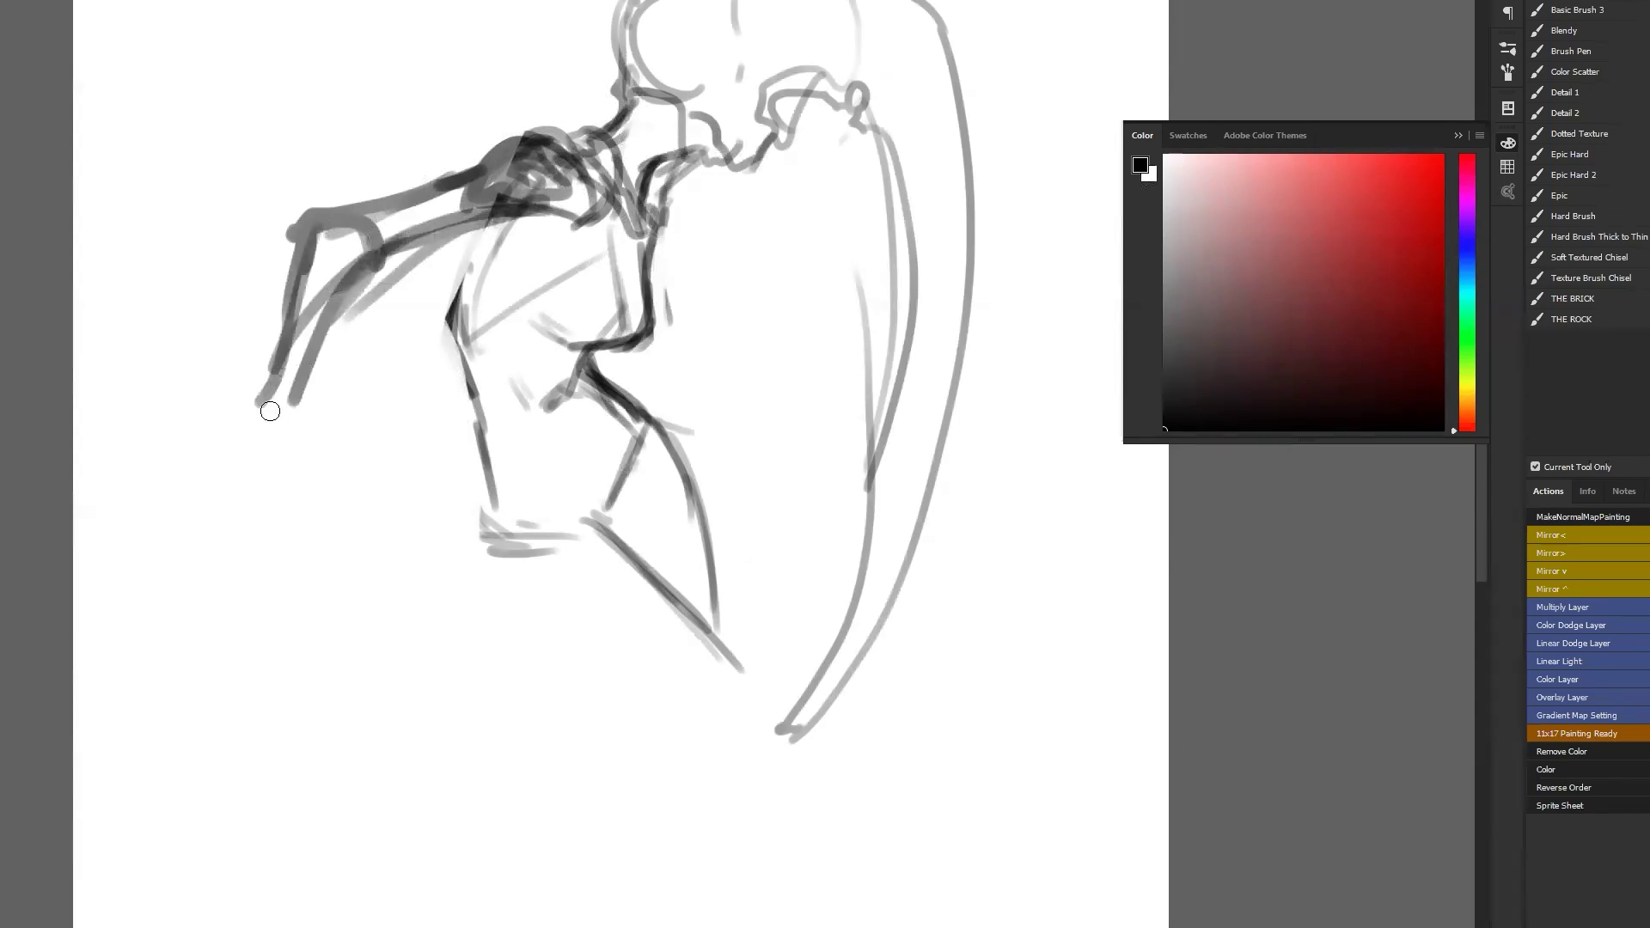
Paint dark costume bands over the upper chest, diagonally across the ribs and around the hips.
{"action": "mouse_move", "coordinate": [504, 234]}
{"action": "left_mouse_down"}
{"action": "mouse_move", "coordinate": [471, 268]}
{"action": "mouse_move", "coordinate": [479, 391]}
{"action": "left_mouse_up"}
{"action": "mouse_move", "coordinate": [577, 227]}
{"action": "left_mouse_down"}
{"action": "mouse_move", "coordinate": [477, 278]}
{"action": "mouse_move", "coordinate": [471, 251]}
{"action": "mouse_move", "coordinate": [536, 240]}
{"action": "mouse_move", "coordinate": [517, 264]}
{"action": "mouse_move", "coordinate": [487, 251]}
{"action": "mouse_move", "coordinate": [461, 284]}
{"action": "mouse_move", "coordinate": [472, 253]}
{"action": "mouse_move", "coordinate": [530, 233]}
{"action": "left_mouse_up"}
{"action": "key", "text": "ctrl+shift+h"}
{"action": "key", "text": "ctrl+z"}
{"action": "mouse_move", "coordinate": [549, 253]}
{"action": "left_mouse_down"}
{"action": "mouse_move", "coordinate": [574, 300]}
{"action": "mouse_move", "coordinate": [615, 326]}
{"action": "mouse_move", "coordinate": [557, 323]}
{"action": "mouse_move", "coordinate": [548, 261]}
{"action": "mouse_move", "coordinate": [568, 328]}
{"action": "mouse_move", "coordinate": [529, 311]}
{"action": "mouse_move", "coordinate": [474, 366]}
{"action": "mouse_move", "coordinate": [552, 312]}
{"action": "mouse_move", "coordinate": [640, 320]}
{"action": "left_mouse_up"}
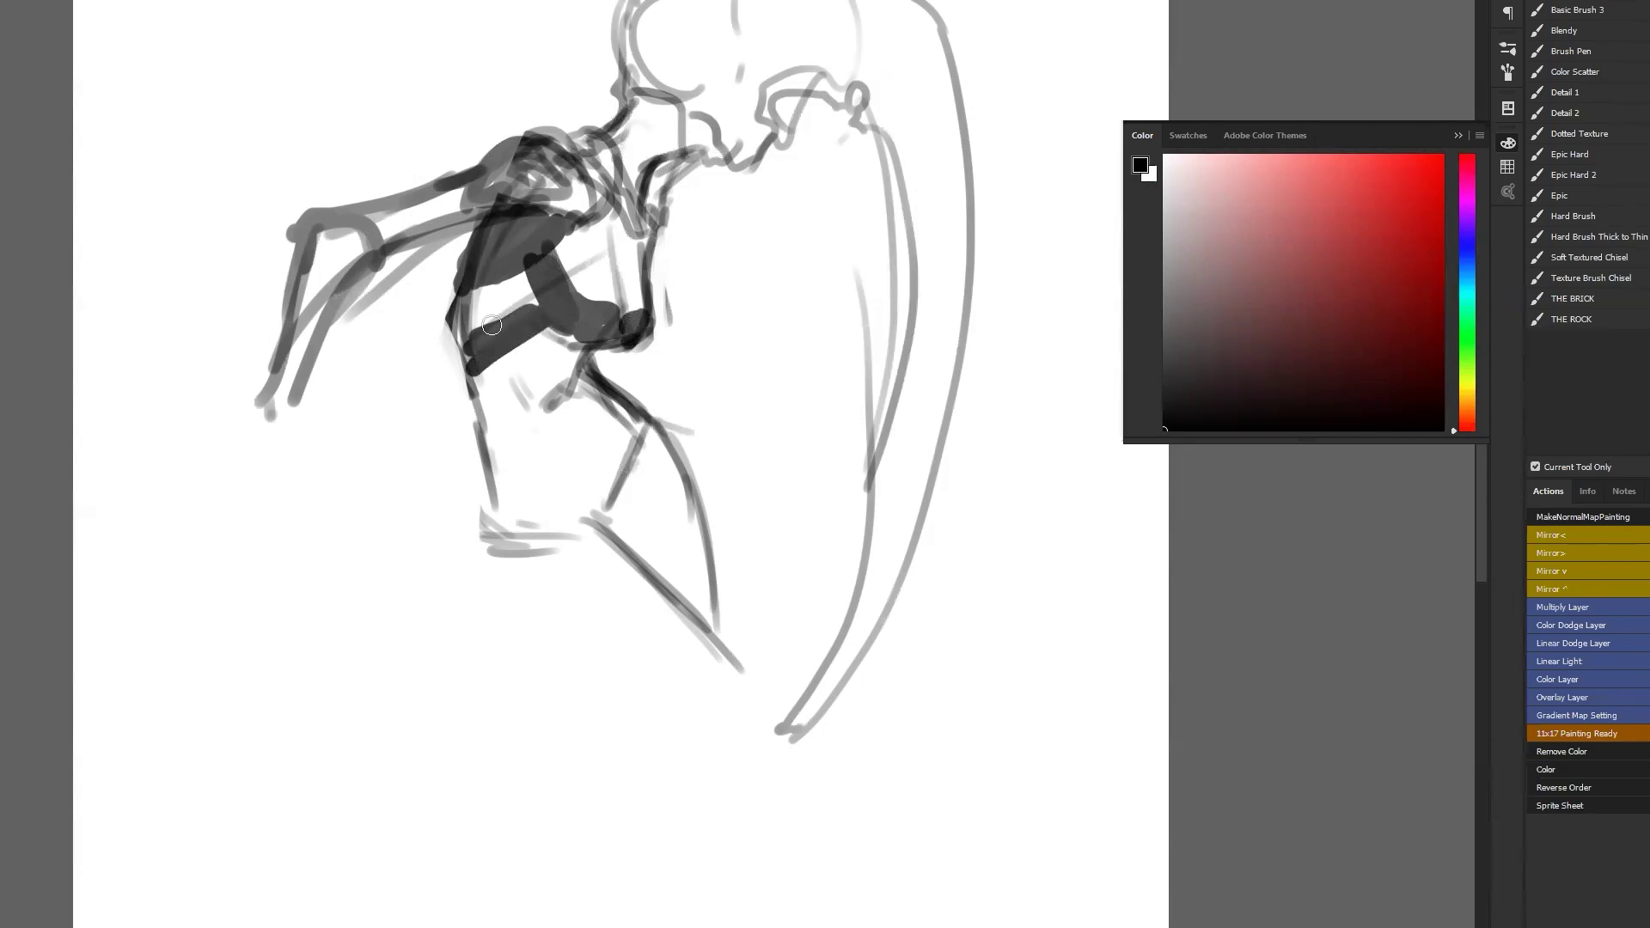
{"action": "mouse_move", "coordinate": [496, 480]}
{"action": "left_mouse_down"}
{"action": "mouse_move", "coordinate": [653, 406]}
{"action": "mouse_move", "coordinate": [527, 501]}
{"action": "mouse_move", "coordinate": [597, 460]}
{"action": "mouse_move", "coordinate": [526, 483]}
{"action": "mouse_move", "coordinate": [559, 491]}
{"action": "left_mouse_up"}
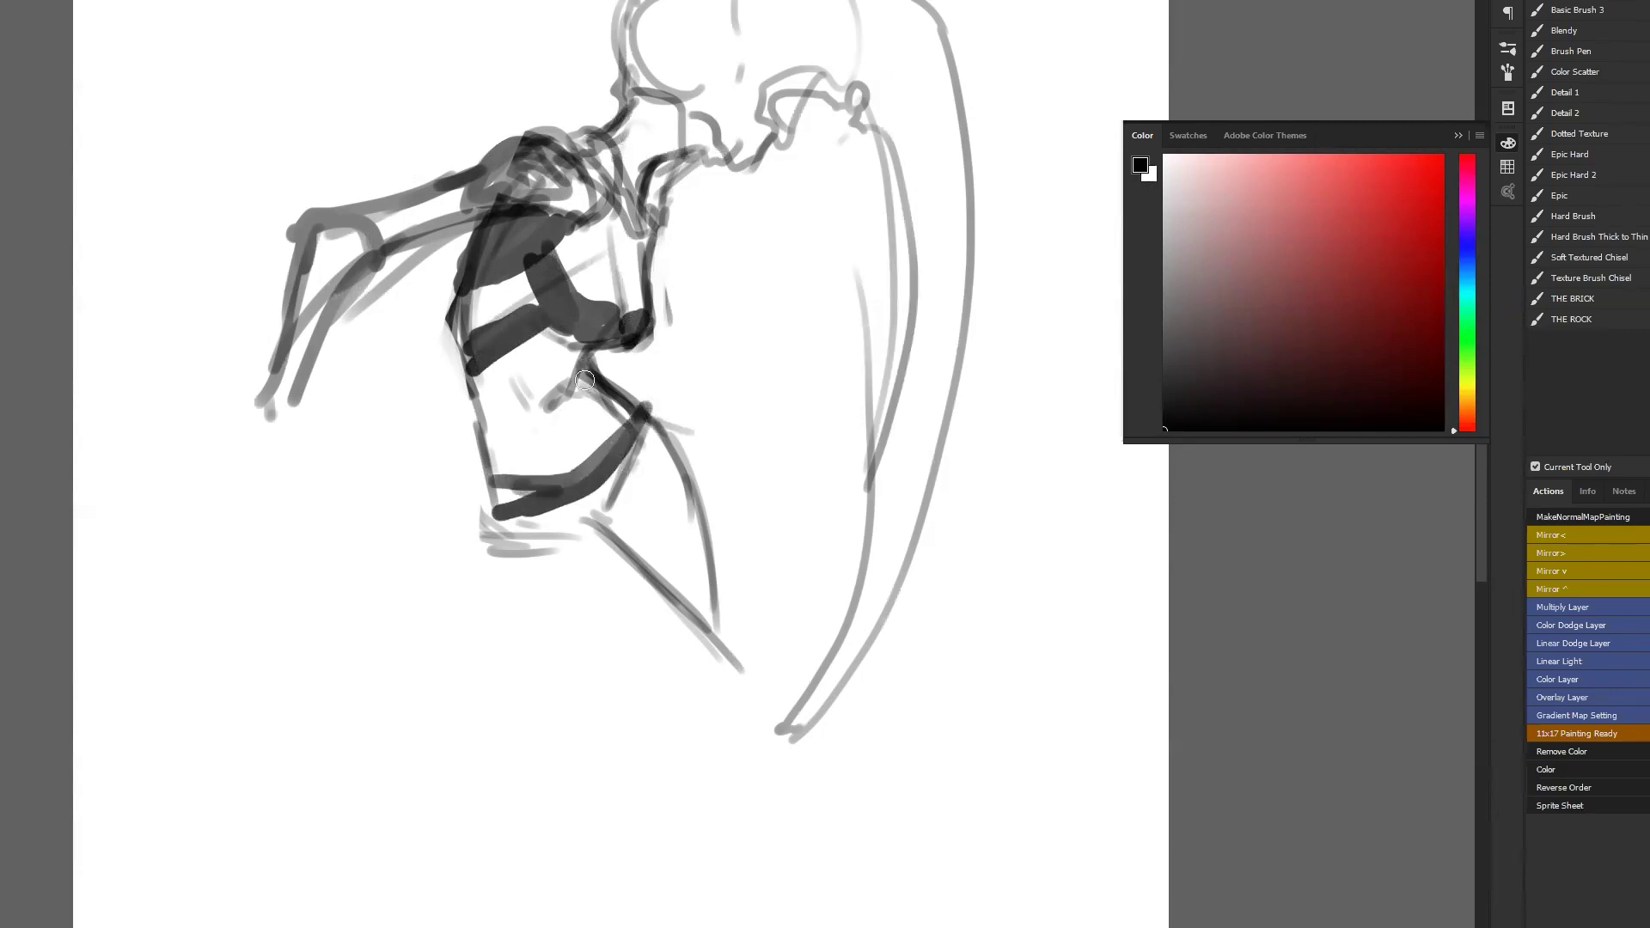
Shade the fold beneath the chest with a light grey sampled from the sketch and mirror the canvas.
{"action": "left_click", "coordinate": [569, 404], "text": "alt"}
{"action": "left_click_drag", "start_coordinate": [585, 353], "coordinate": [536, 397]}
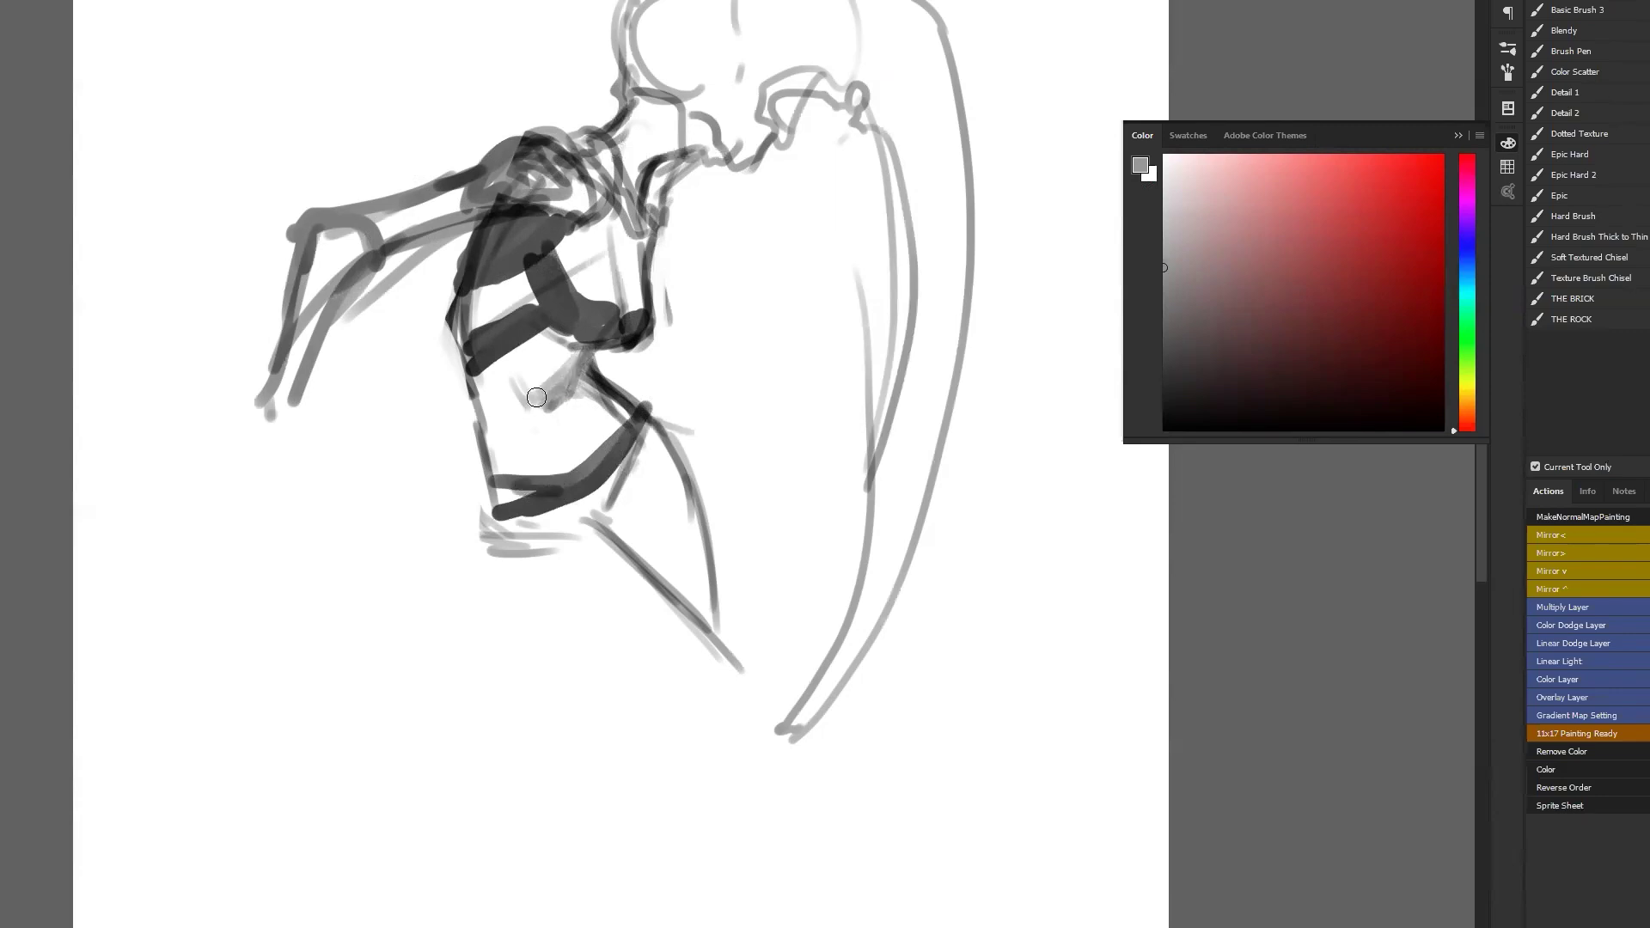
{"action": "key", "text": "F2"}
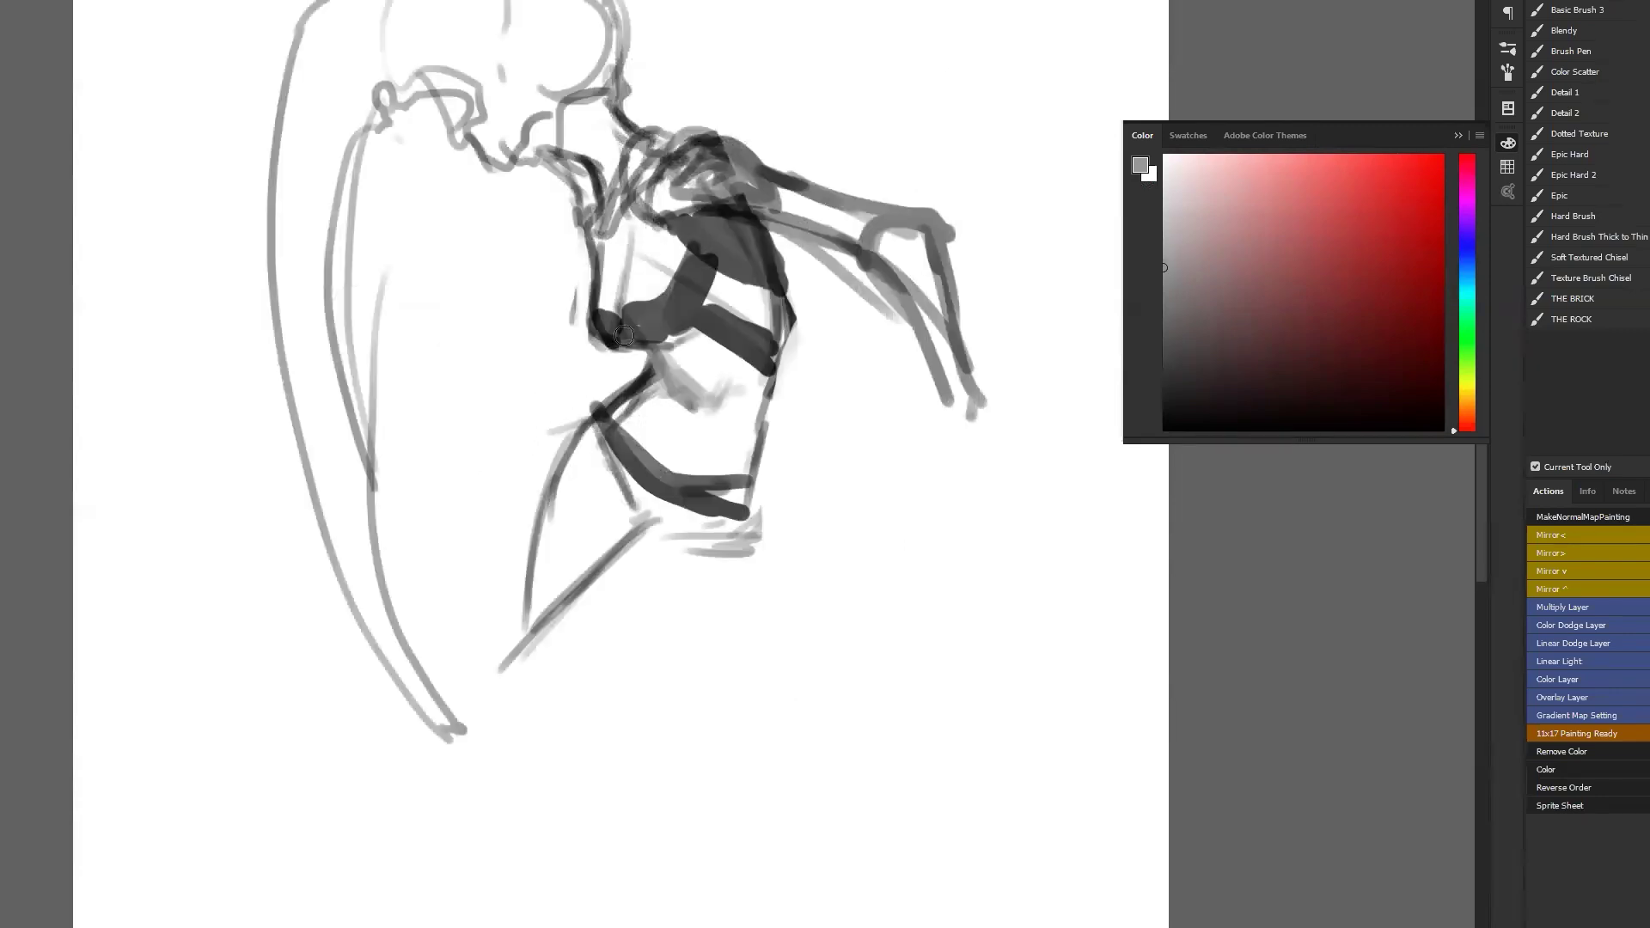
Thicken the dark far shoulder contour, shade the inner chest with sampled greys and mirror the canvas back.
{"action": "left_click_drag", "start_coordinate": [573, 172], "coordinate": [582, 242]}
{"action": "key", "text": "ctrl+z"}
{"action": "mouse_move", "coordinate": [625, 306]}
{"action": "left_mouse_down"}
{"action": "mouse_move", "coordinate": [626, 263]}
{"action": "mouse_move", "coordinate": [658, 301]}
{"action": "left_mouse_up"}
{"action": "left_click", "coordinate": [634, 294], "text": "alt"}
{"action": "left_click_drag", "start_coordinate": [631, 222], "coordinate": [632, 253]}
{"action": "key", "text": "ctrl+shift+h"}
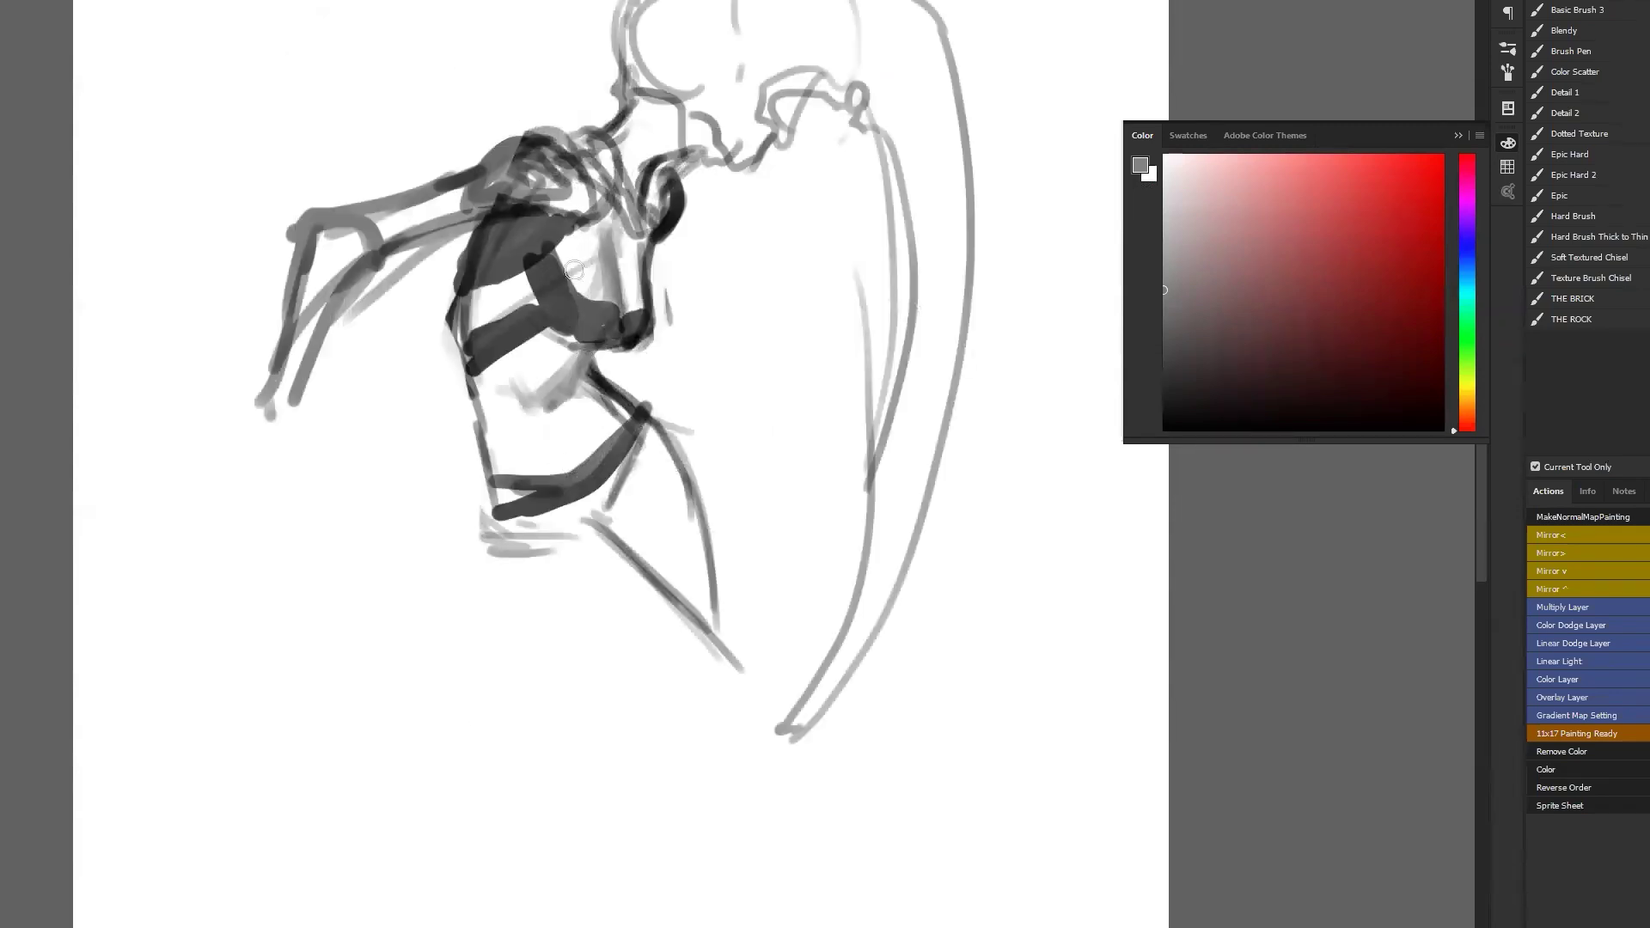
Shade the inner chest, belly and neck with light grey strokes.
{"action": "mouse_move", "coordinate": [582, 260]}
{"action": "left_mouse_down"}
{"action": "mouse_move", "coordinate": [567, 234]}
{"action": "mouse_move", "coordinate": [631, 228]}
{"action": "mouse_move", "coordinate": [634, 290]}
{"action": "left_mouse_up"}
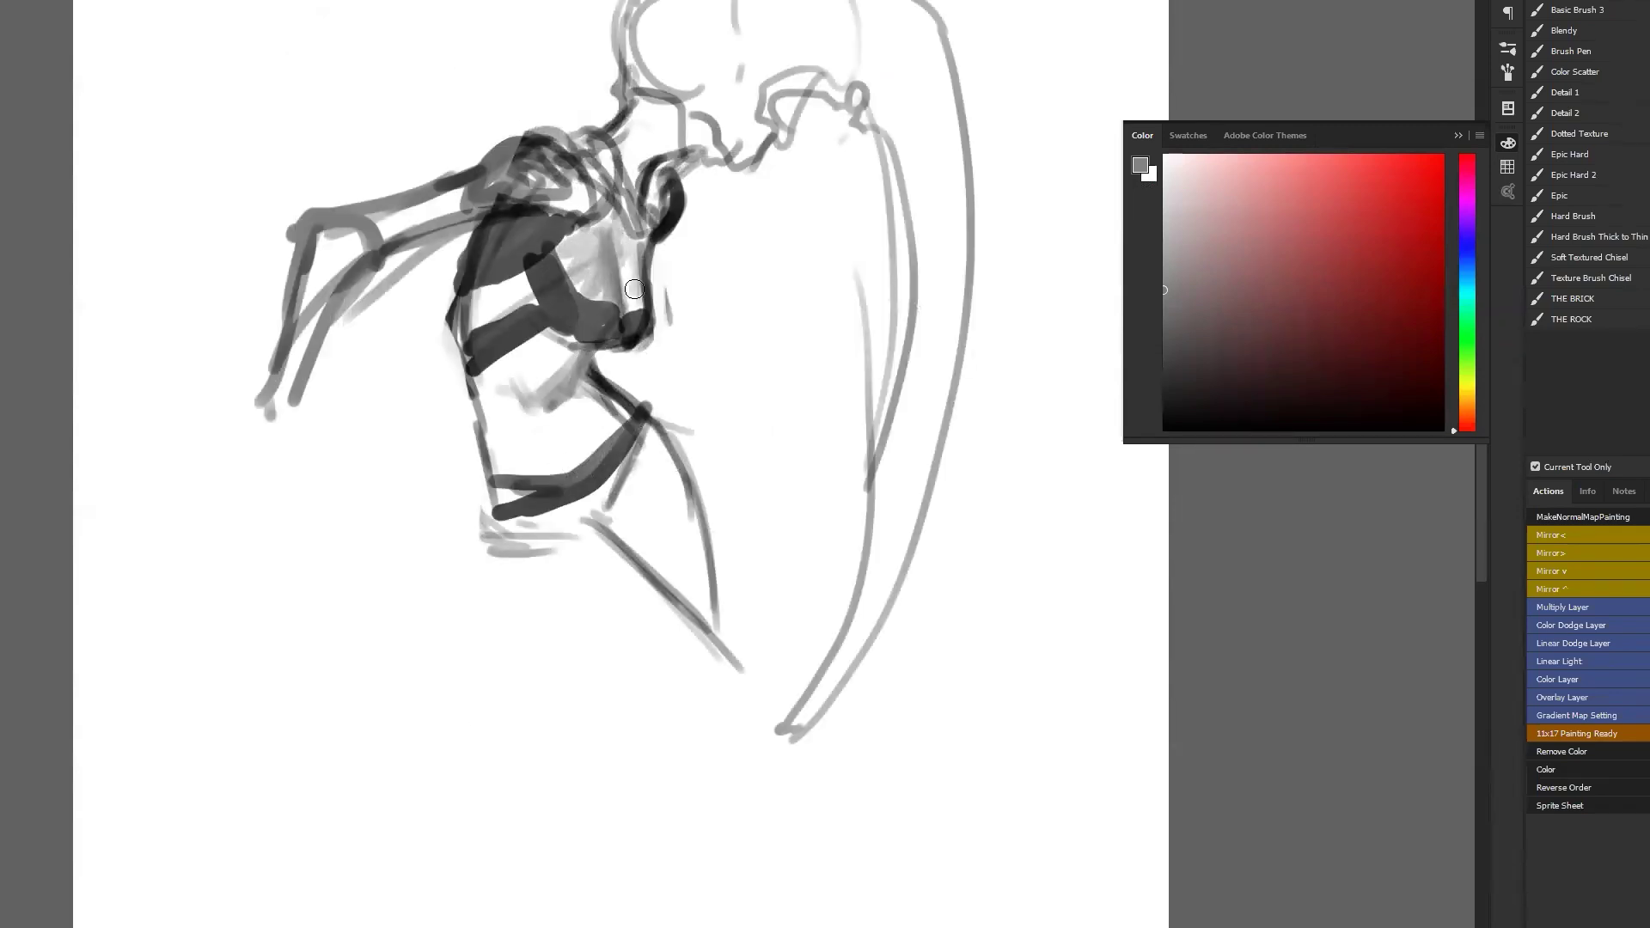
{"action": "mouse_move", "coordinate": [526, 275]}
{"action": "left_mouse_down"}
{"action": "mouse_move", "coordinate": [497, 297]}
{"action": "mouse_move", "coordinate": [543, 337]}
{"action": "mouse_move", "coordinate": [495, 358]}
{"action": "mouse_move", "coordinate": [532, 349]}
{"action": "mouse_move", "coordinate": [499, 384]}
{"action": "mouse_move", "coordinate": [528, 427]}
{"action": "mouse_move", "coordinate": [529, 477]}
{"action": "mouse_move", "coordinate": [505, 477]}
{"action": "mouse_move", "coordinate": [487, 409]}
{"action": "mouse_move", "coordinate": [500, 399]}
{"action": "mouse_move", "coordinate": [526, 434]}
{"action": "mouse_move", "coordinate": [598, 392]}
{"action": "mouse_move", "coordinate": [590, 479]}
{"action": "left_mouse_up"}
{"action": "mouse_move", "coordinate": [609, 174]}
{"action": "left_mouse_down"}
{"action": "mouse_move", "coordinate": [632, 134]}
{"action": "mouse_move", "coordinate": [617, 134]}
{"action": "mouse_move", "coordinate": [657, 148]}
{"action": "mouse_move", "coordinate": [658, 111]}
{"action": "left_mouse_up"}
Reset the brush to black, fill the head with dark strokes and extend its sweeping shape into a long limb curving beneath the figure.
{"action": "key", "text": "d"}
{"action": "mouse_move", "coordinate": [653, 8]}
{"action": "left_mouse_down"}
{"action": "mouse_move", "coordinate": [625, 90]}
{"action": "mouse_move", "coordinate": [739, 163]}
{"action": "mouse_move", "coordinate": [721, 148]}
{"action": "mouse_move", "coordinate": [711, 247]}
{"action": "mouse_move", "coordinate": [739, 121]}
{"action": "mouse_move", "coordinate": [760, 129]}
{"action": "mouse_move", "coordinate": [782, 93]}
{"action": "mouse_move", "coordinate": [806, 182]}
{"action": "mouse_move", "coordinate": [851, 155]}
{"action": "mouse_move", "coordinate": [750, 113]}
{"action": "mouse_move", "coordinate": [683, 26]}
{"action": "mouse_move", "coordinate": [692, 129]}
{"action": "mouse_move", "coordinate": [653, 17]}
{"action": "mouse_move", "coordinate": [676, 80]}
{"action": "mouse_move", "coordinate": [851, 60]}
{"action": "mouse_move", "coordinate": [773, 9]}
{"action": "mouse_move", "coordinate": [718, 62]}
{"action": "mouse_move", "coordinate": [851, 102]}
{"action": "mouse_move", "coordinate": [894, 51]}
{"action": "mouse_move", "coordinate": [941, 95]}
{"action": "mouse_move", "coordinate": [915, 196]}
{"action": "mouse_move", "coordinate": [903, 34]}
{"action": "mouse_move", "coordinate": [873, 12]}
{"action": "mouse_move", "coordinate": [923, 129]}
{"action": "mouse_move", "coordinate": [825, 641]}
{"action": "mouse_move", "coordinate": [843, 671]}
{"action": "mouse_move", "coordinate": [895, 482]}
{"action": "mouse_move", "coordinate": [796, 655]}
{"action": "left_mouse_up"}
{"action": "mouse_move", "coordinate": [894, 449]}
{"action": "left_mouse_down"}
{"action": "mouse_move", "coordinate": [818, 582]}
{"action": "mouse_move", "coordinate": [588, 810]}
{"action": "left_mouse_up"}
{"action": "mouse_move", "coordinate": [814, 614]}
{"action": "left_mouse_down"}
{"action": "mouse_move", "coordinate": [343, 803]}
{"action": "mouse_move", "coordinate": [334, 825]}
{"action": "mouse_move", "coordinate": [342, 840]}
{"action": "mouse_move", "coordinate": [817, 714]}
{"action": "mouse_move", "coordinate": [784, 694]}
{"action": "mouse_move", "coordinate": [903, 481]}
{"action": "mouse_move", "coordinate": [850, 601]}
{"action": "mouse_move", "coordinate": [945, 309]}
{"action": "mouse_move", "coordinate": [952, 184]}
{"action": "left_mouse_up"}
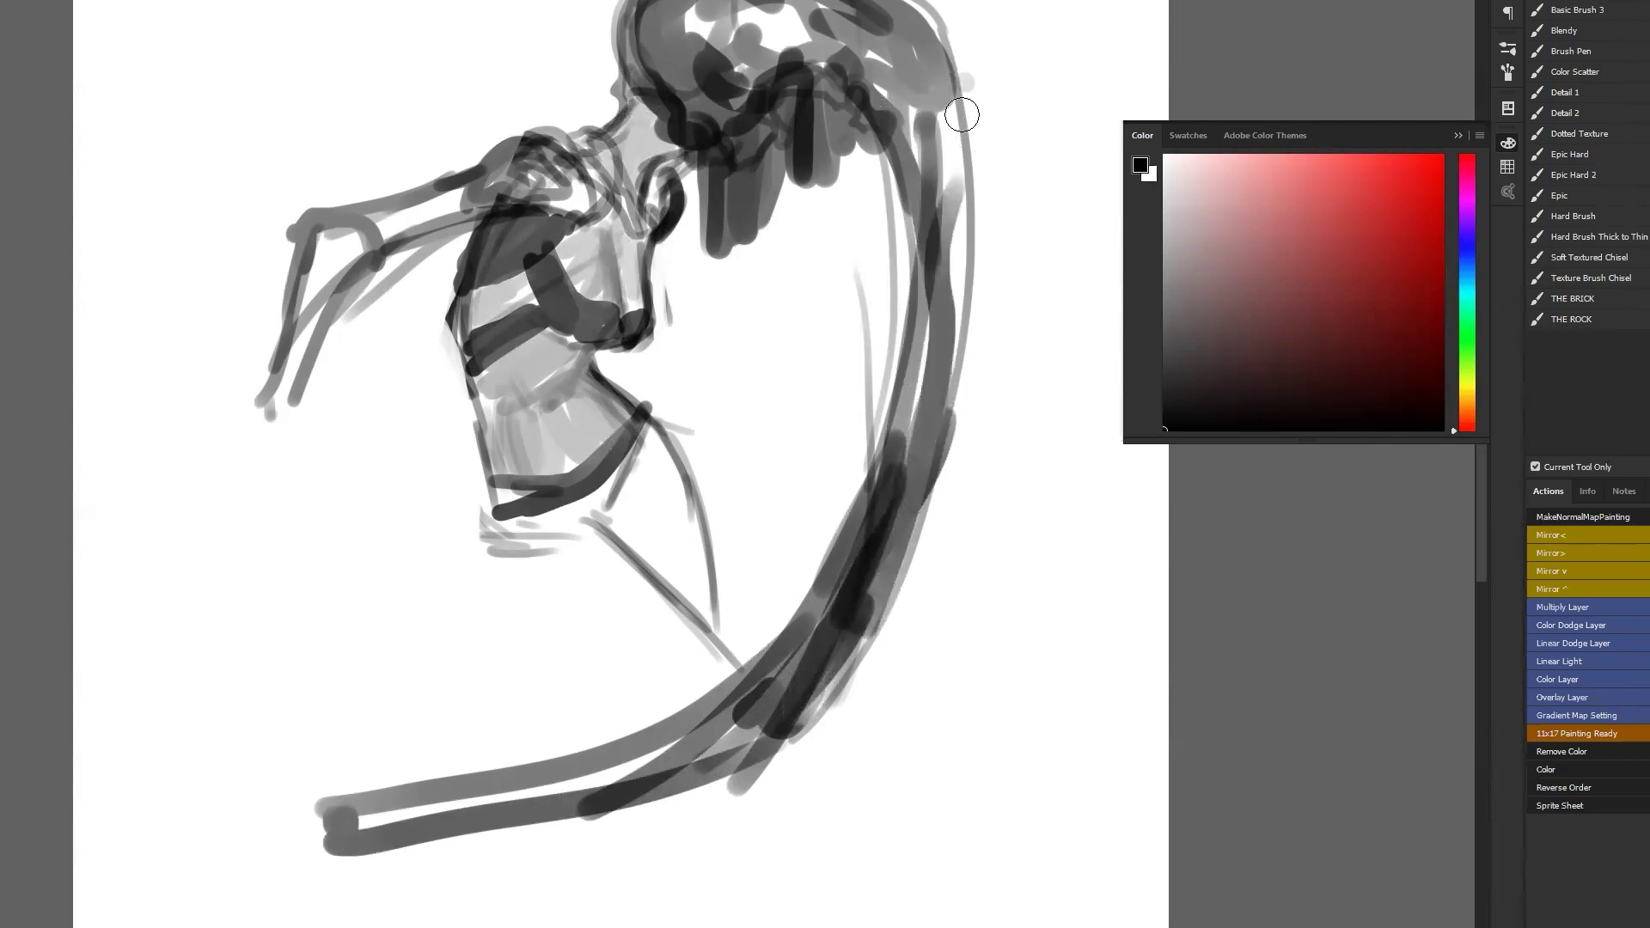
{"action": "left_click_drag", "start_coordinate": [964, 91], "coordinate": [939, 387]}
In a mirrored full-screen view, paint the dark stocking and far-thigh strap, lightly shade the near thigh, and mirror the canvas back.
{"action": "key", "text": "ctrl+shift+h"}
{"action": "key", "text": "f"}
{"action": "mouse_move", "coordinate": [784, 418]}
{"action": "left_mouse_down"}
{"action": "mouse_move", "coordinate": [732, 553]}
{"action": "mouse_move", "coordinate": [785, 399]}
{"action": "mouse_move", "coordinate": [728, 572]}
{"action": "mouse_move", "coordinate": [769, 448]}
{"action": "mouse_move", "coordinate": [781, 584]}
{"action": "mouse_move", "coordinate": [829, 575]}
{"action": "left_mouse_up"}
{"action": "left_click_drag", "start_coordinate": [730, 591], "coordinate": [788, 606]}
{"action": "mouse_move", "coordinate": [771, 537]}
{"action": "left_mouse_down"}
{"action": "mouse_move", "coordinate": [805, 668]}
{"action": "mouse_move", "coordinate": [787, 584]}
{"action": "mouse_move", "coordinate": [717, 623]}
{"action": "mouse_move", "coordinate": [712, 644]}
{"action": "mouse_move", "coordinate": [789, 653]}
{"action": "mouse_move", "coordinate": [828, 690]}
{"action": "left_mouse_up"}
{"action": "mouse_move", "coordinate": [932, 490]}
{"action": "left_mouse_down"}
{"action": "mouse_move", "coordinate": [858, 581]}
{"action": "mouse_move", "coordinate": [944, 488]}
{"action": "mouse_move", "coordinate": [837, 623]}
{"action": "left_mouse_up"}
{"action": "left_click", "coordinate": [885, 534], "text": "alt"}
{"action": "left_click_drag", "start_coordinate": [924, 518], "coordinate": [833, 615]}
{"action": "left_click_drag", "start_coordinate": [926, 515], "coordinate": [872, 576]}
{"action": "left_click_drag", "start_coordinate": [958, 520], "coordinate": [827, 666]}
{"action": "key", "text": "ctrl+h"}
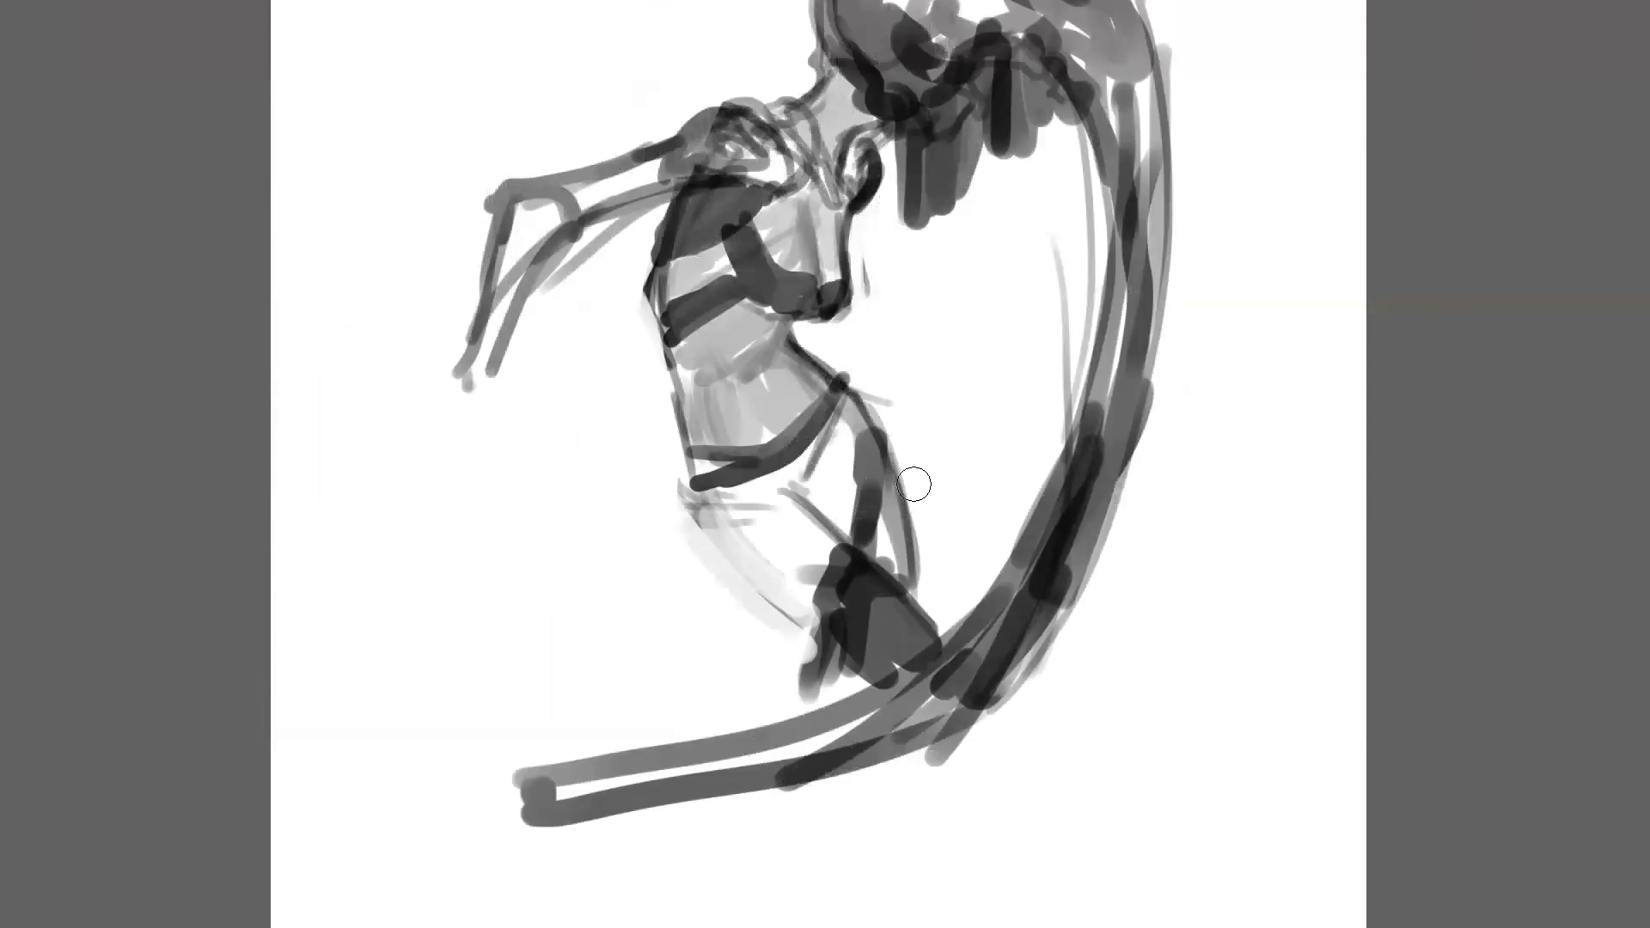
Shape the dark hip band into a triangular brief between the thighs and clean up the outline of the upper back.
{"action": "mouse_move", "coordinate": [785, 490]}
{"action": "left_mouse_down"}
{"action": "mouse_move", "coordinate": [717, 481]}
{"action": "mouse_move", "coordinate": [798, 493]}
{"action": "left_mouse_up"}
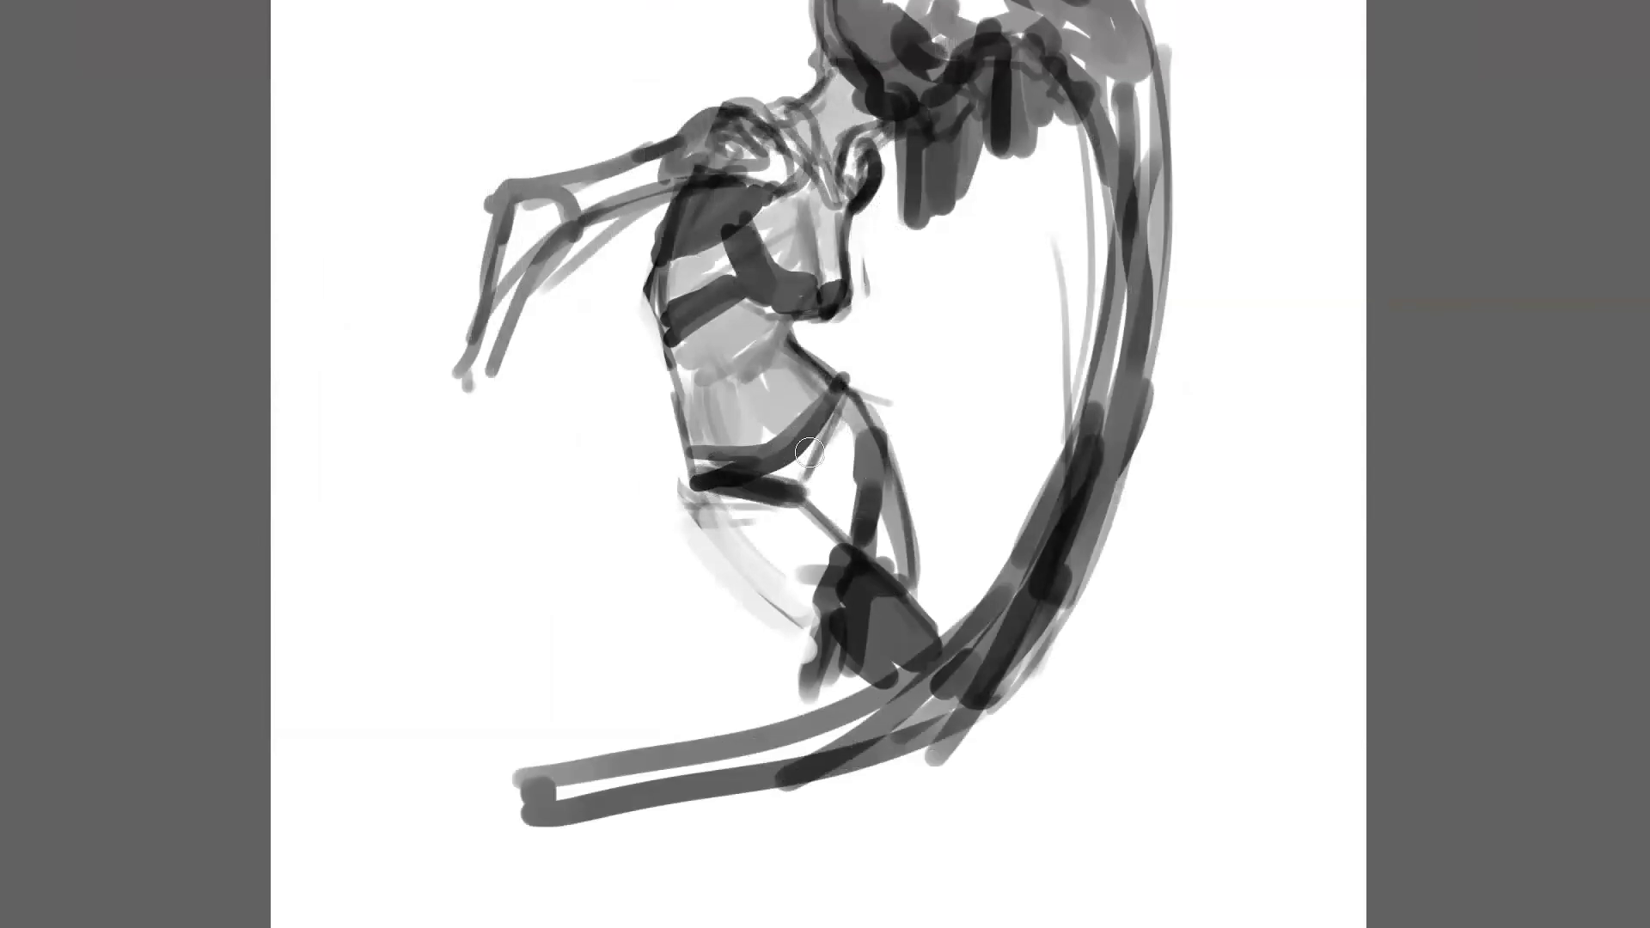
{"action": "left_click_drag", "start_coordinate": [836, 415], "coordinate": [800, 477]}
{"action": "left_click_drag", "start_coordinate": [832, 408], "coordinate": [795, 471]}
{"action": "key", "text": "ctrl+alt+z"}
{"action": "key", "text": "ctrl+alt+z"}
{"action": "key", "text": "ctrl+alt+z"}
{"action": "key", "text": "ctrl+alt+z"}
{"action": "key", "text": "ctrl+alt+z"}
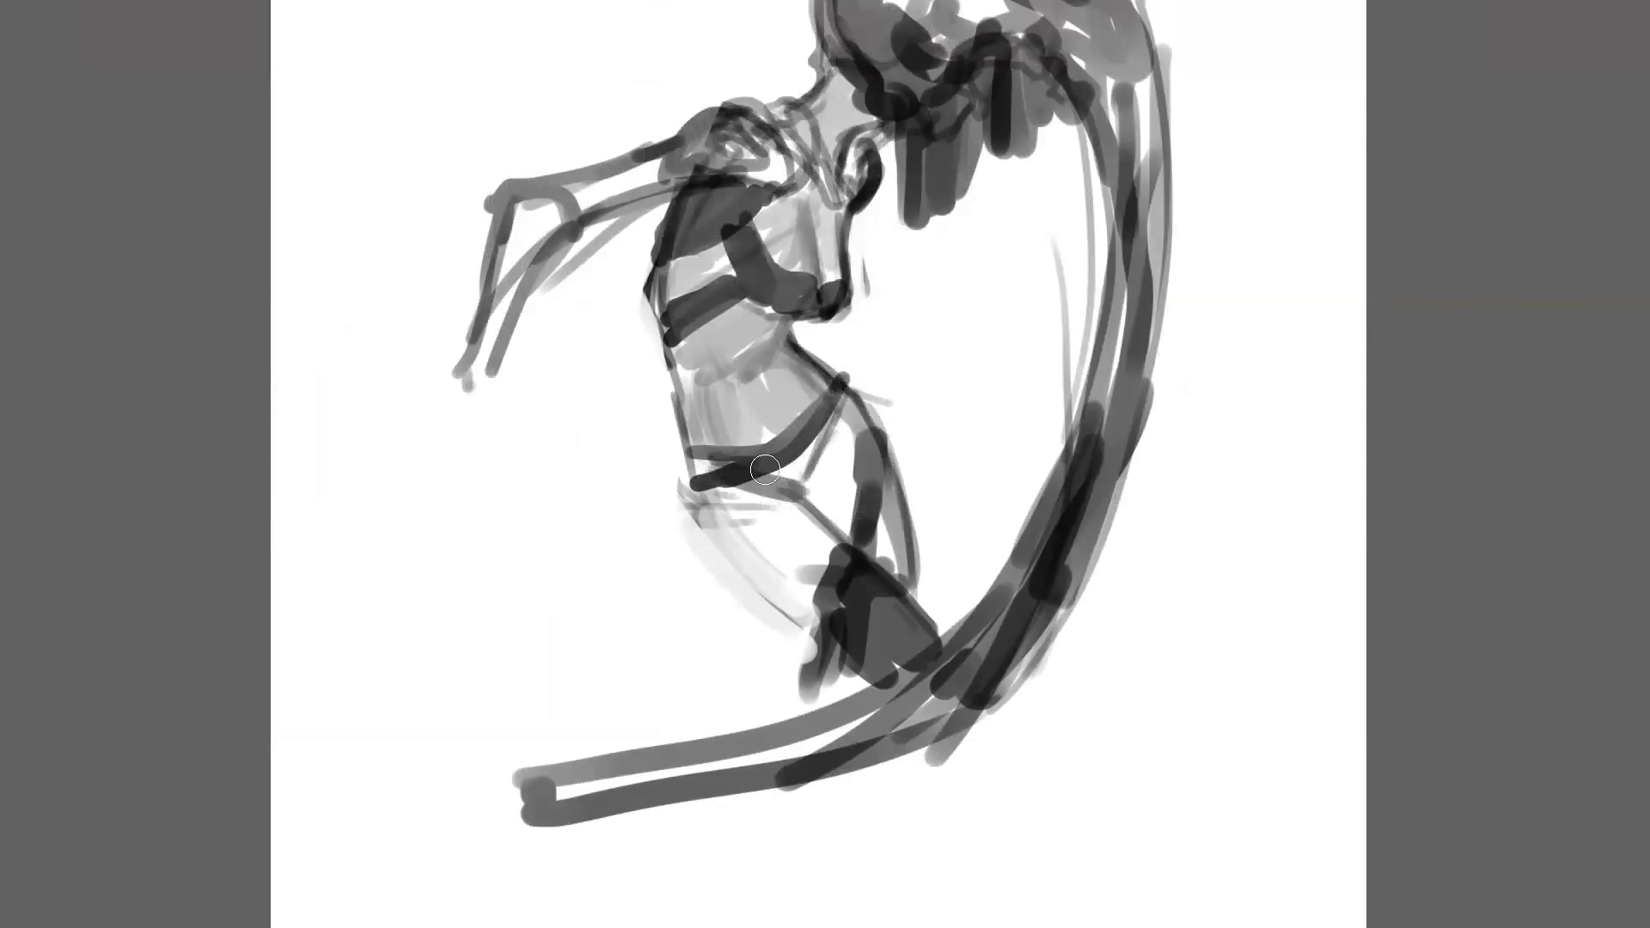
{"action": "left_click_drag", "start_coordinate": [763, 467], "coordinate": [790, 481]}
{"action": "left_click_drag", "start_coordinate": [820, 418], "coordinate": [799, 451]}
{"action": "left_click_drag", "start_coordinate": [695, 454], "coordinate": [696, 486]}
{"action": "mouse_move", "coordinate": [650, 223]}
{"action": "left_mouse_down"}
{"action": "mouse_move", "coordinate": [652, 256]}
{"action": "mouse_move", "coordinate": [665, 222]}
{"action": "mouse_move", "coordinate": [638, 363]}
{"action": "mouse_move", "coordinate": [651, 283]}
{"action": "left_mouse_up"}
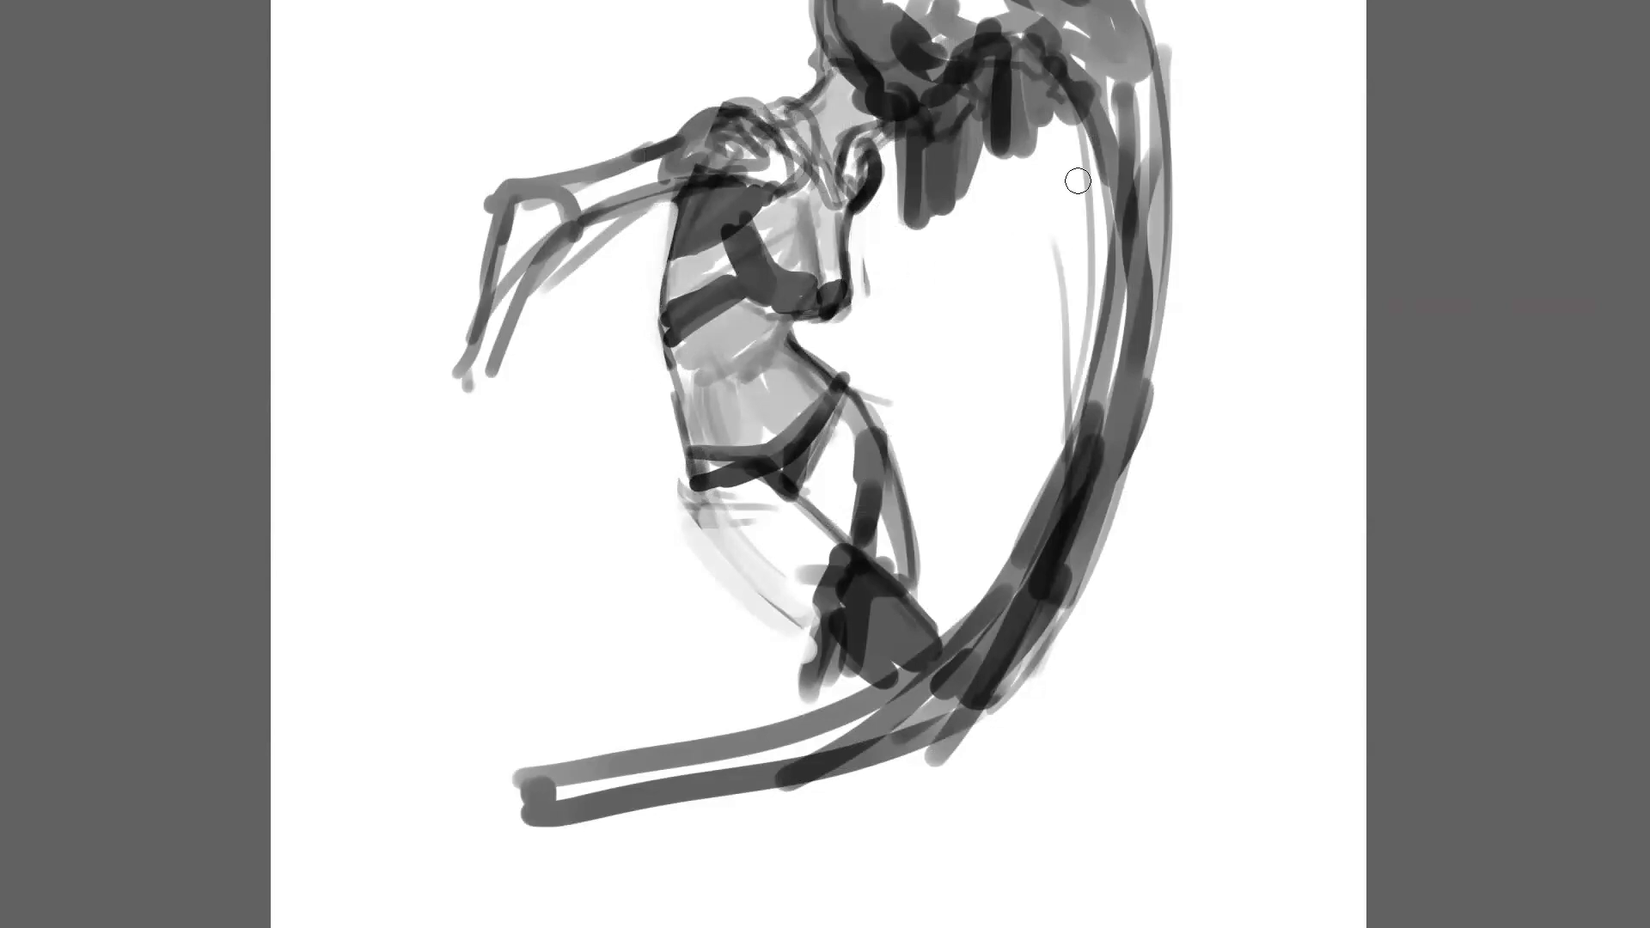
Darken the facial profile and inner head details, and refine the shading along the neck.
{"action": "mouse_move", "coordinate": [912, 18]}
{"action": "left_mouse_down"}
{"action": "mouse_move", "coordinate": [960, 12]}
{"action": "mouse_move", "coordinate": [980, 38]}
{"action": "mouse_move", "coordinate": [966, 17]}
{"action": "mouse_move", "coordinate": [1012, 20]}
{"action": "mouse_move", "coordinate": [880, 36]}
{"action": "mouse_move", "coordinate": [885, 73]}
{"action": "left_mouse_up"}
{"action": "left_click_drag", "start_coordinate": [851, 7], "coordinate": [835, 52]}
{"action": "left_click_drag", "start_coordinate": [849, 123], "coordinate": [836, 222]}
{"action": "left_click_drag", "start_coordinate": [804, 129], "coordinate": [809, 175]}
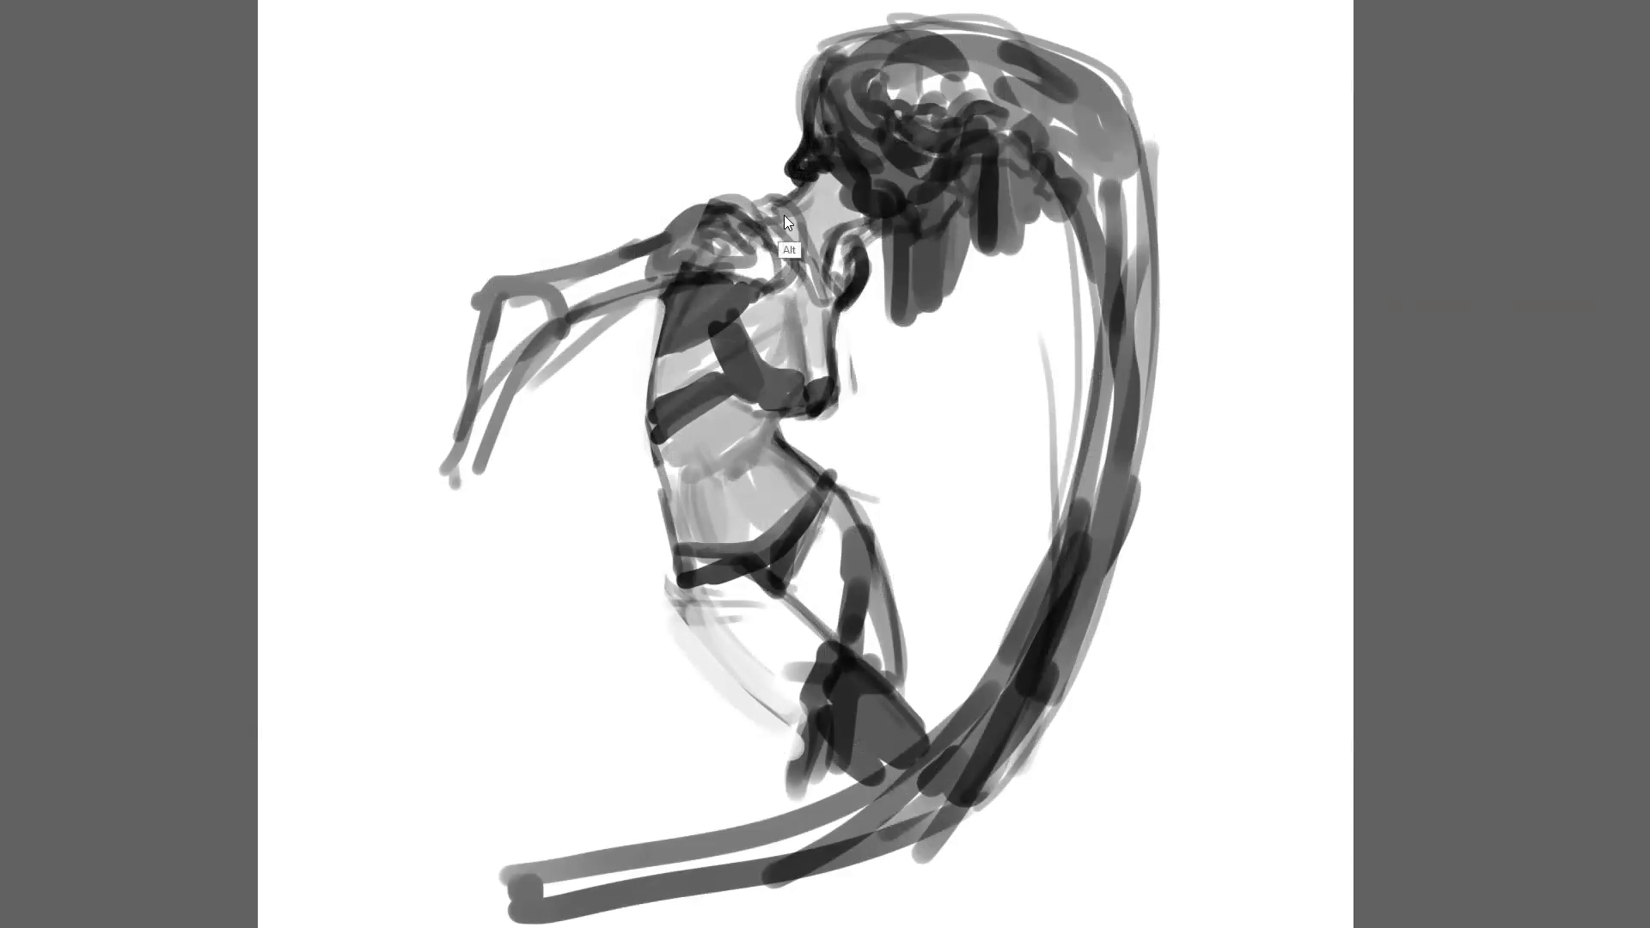
Switch to the browser, open the Uncharted 4 concept artist's ArtStation portfolio and examine the character artwork.
{"action": "key", "text": "alt+Tab"}
{"action": "key", "text": "alt+Tab"}
{"action": "key", "text": "Tab"}
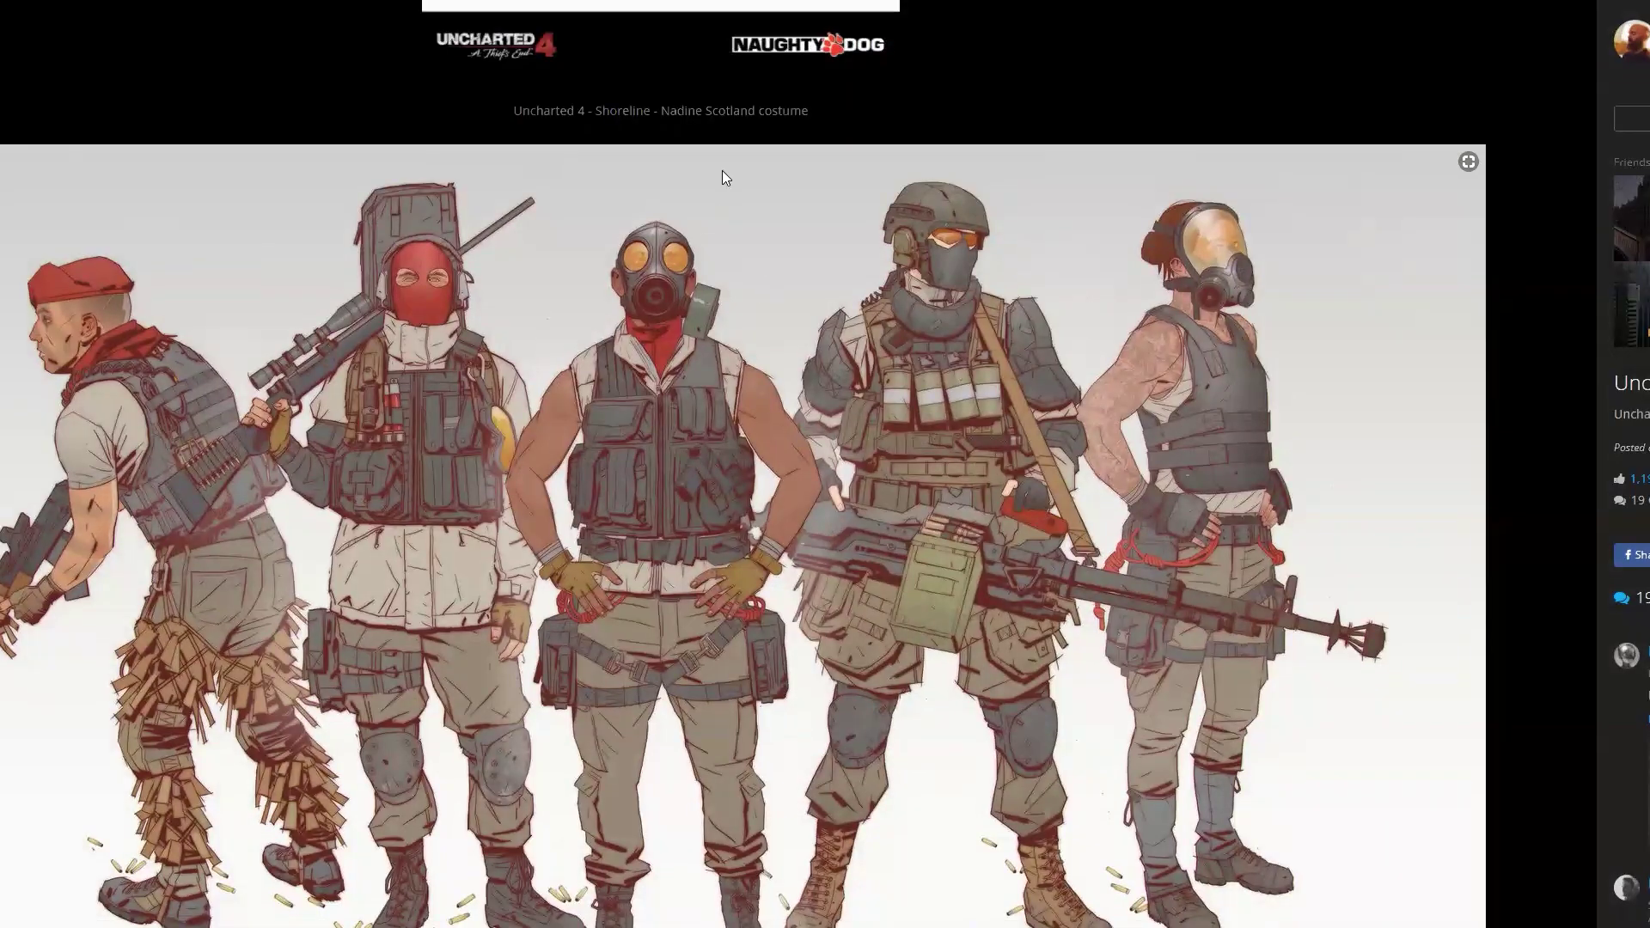
{"action": "left_click", "coordinate": [1631, 40]}
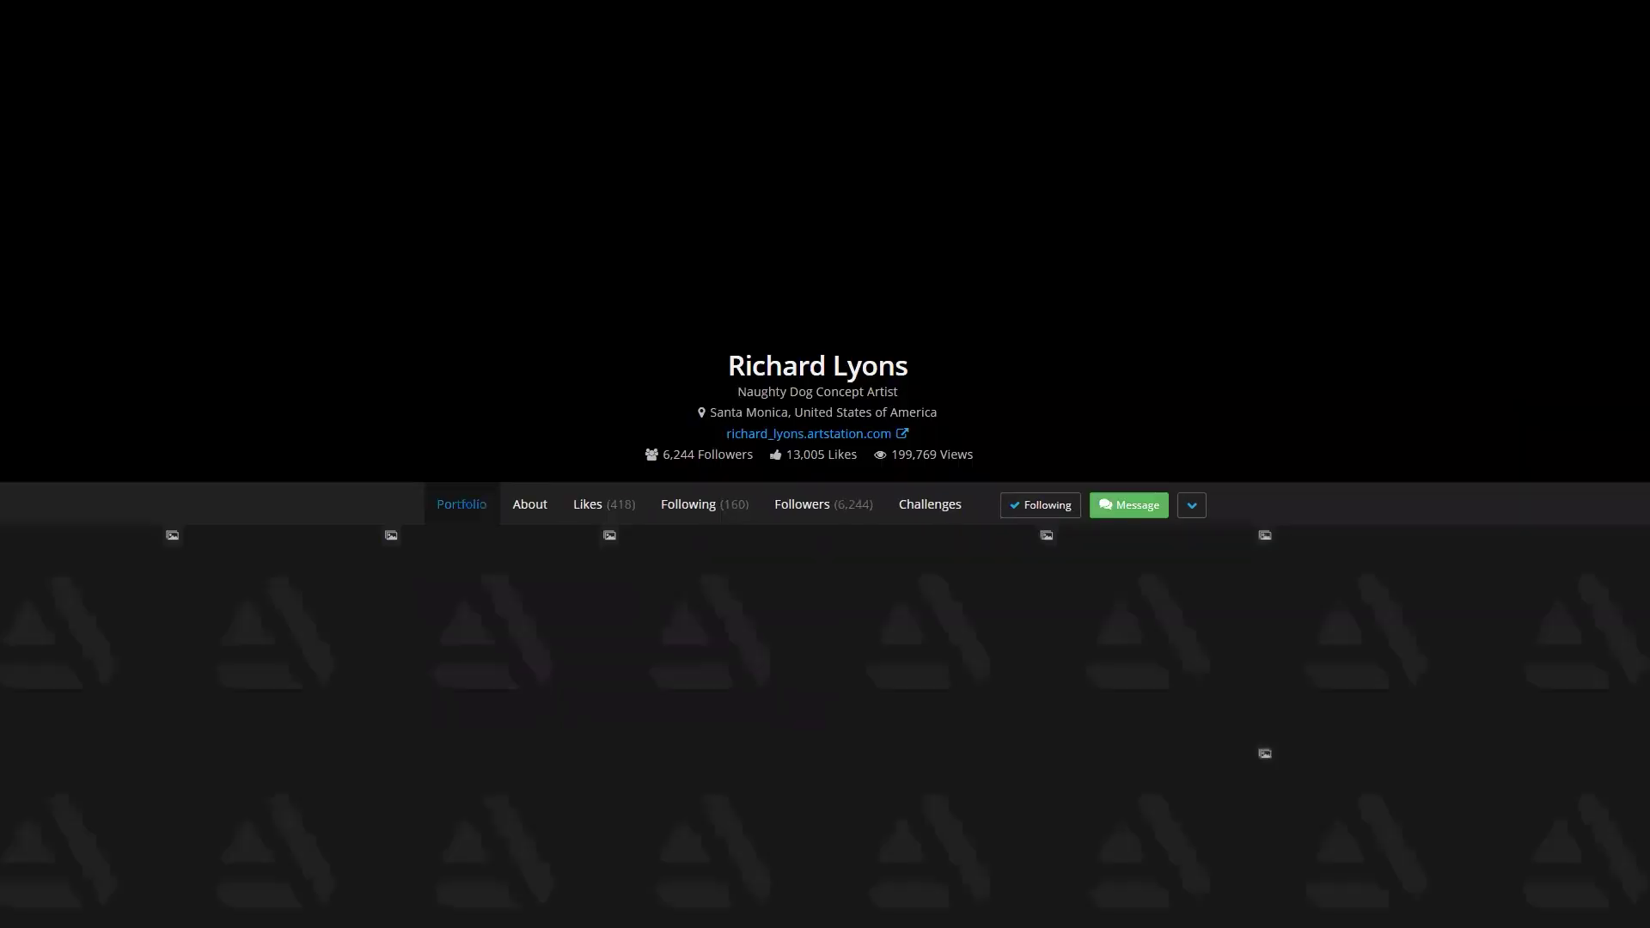
{"action": "scroll", "coordinate": [1203, 344], "scroll_direction": "down", "scroll_amount": 3}
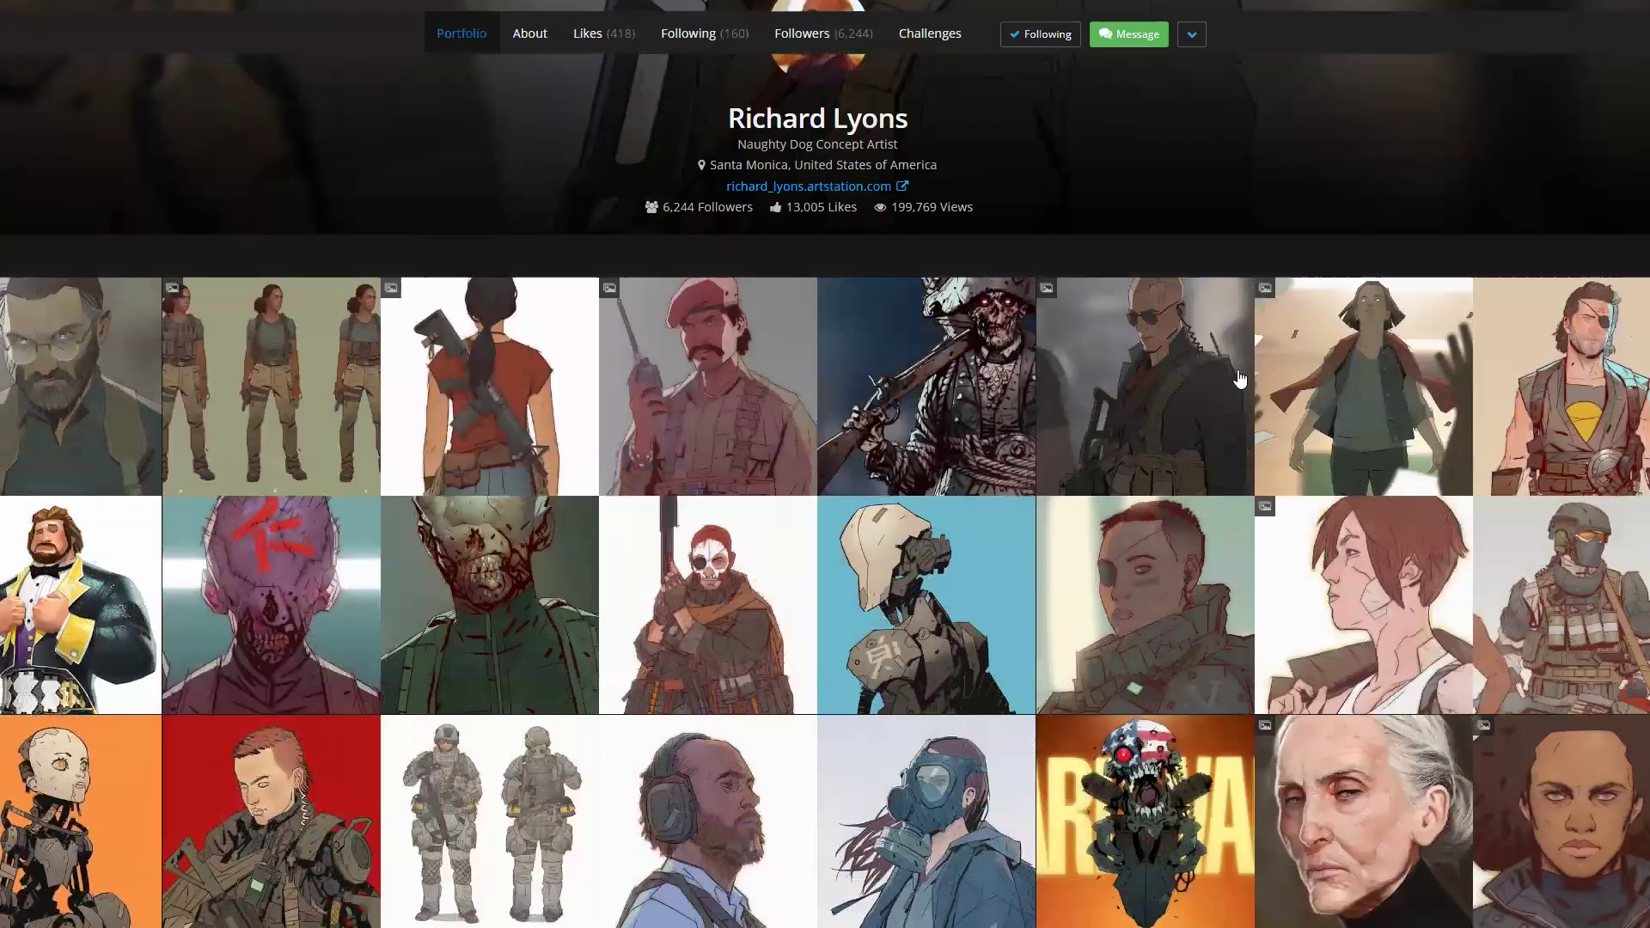
{"action": "left_click", "coordinate": [505, 568]}
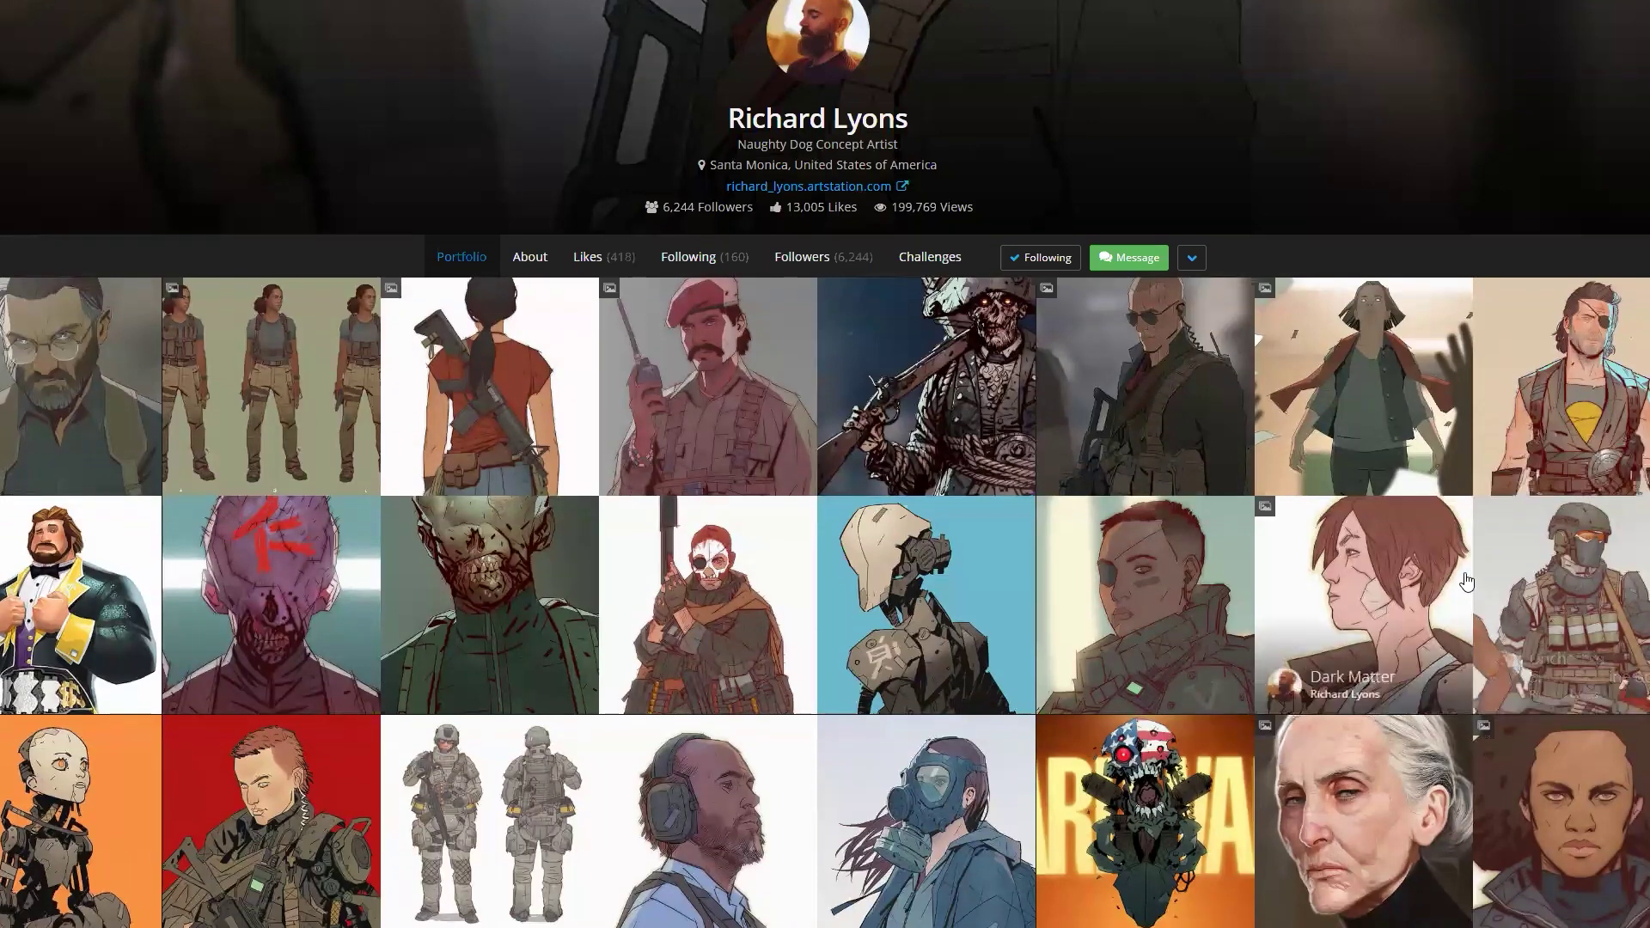
{"action": "left_click", "coordinate": [115, 813]}
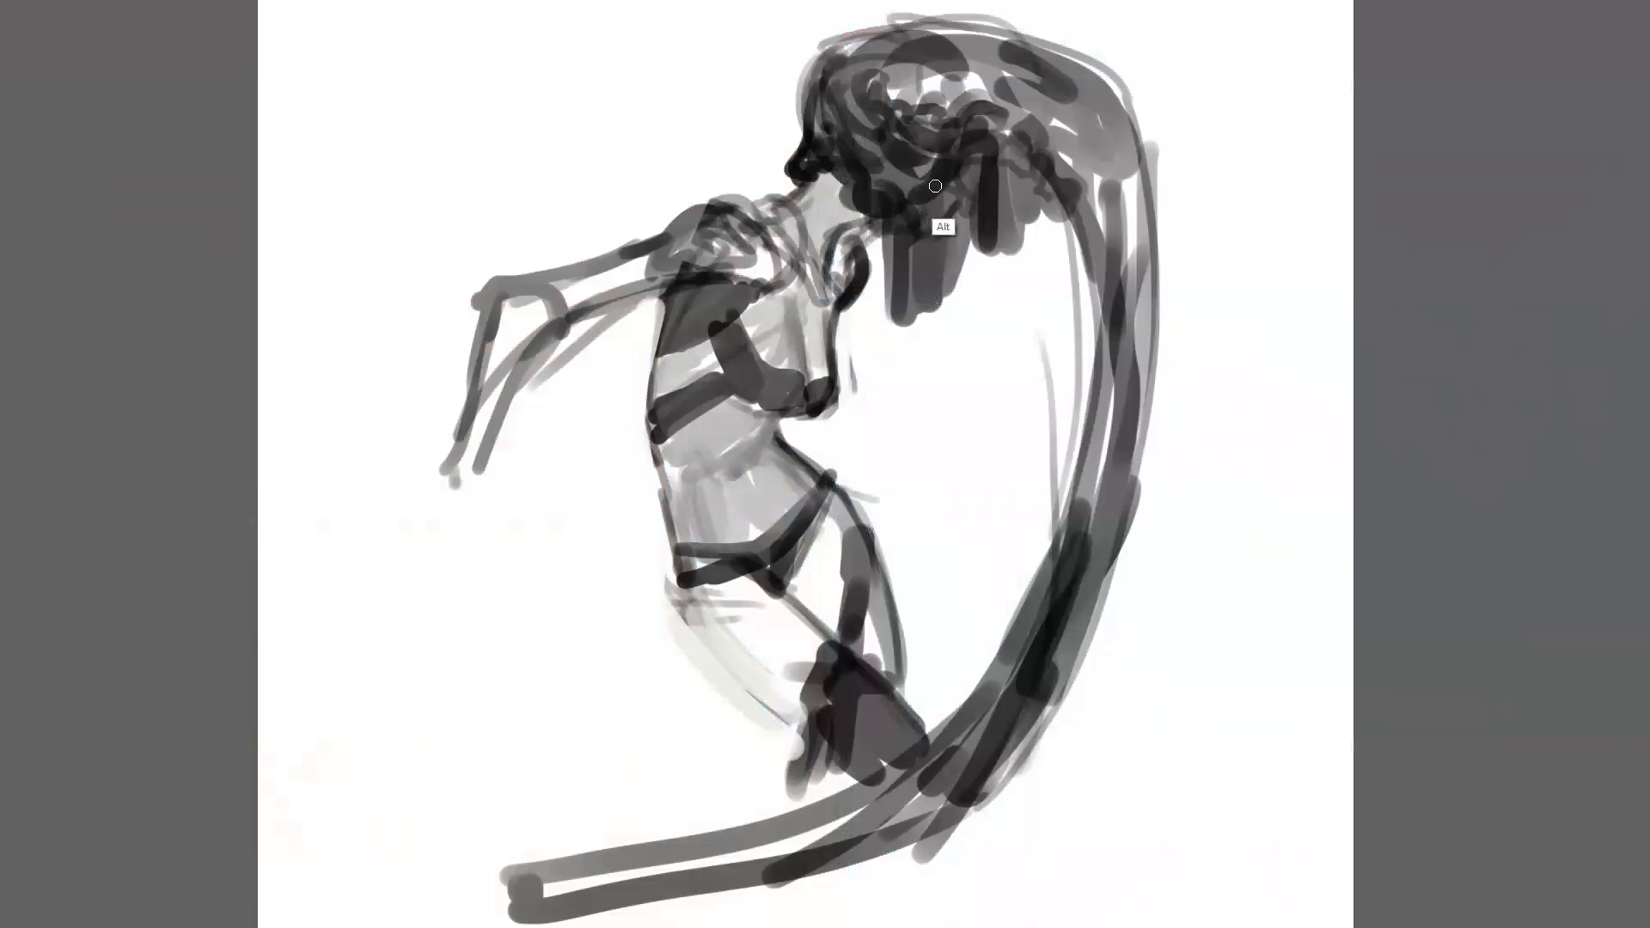
Back in Photoshop, draw thin dark strands over the hair hanging beneath the head.
{"action": "left_click_drag", "start_coordinate": [891, 226], "coordinate": [887, 319]}
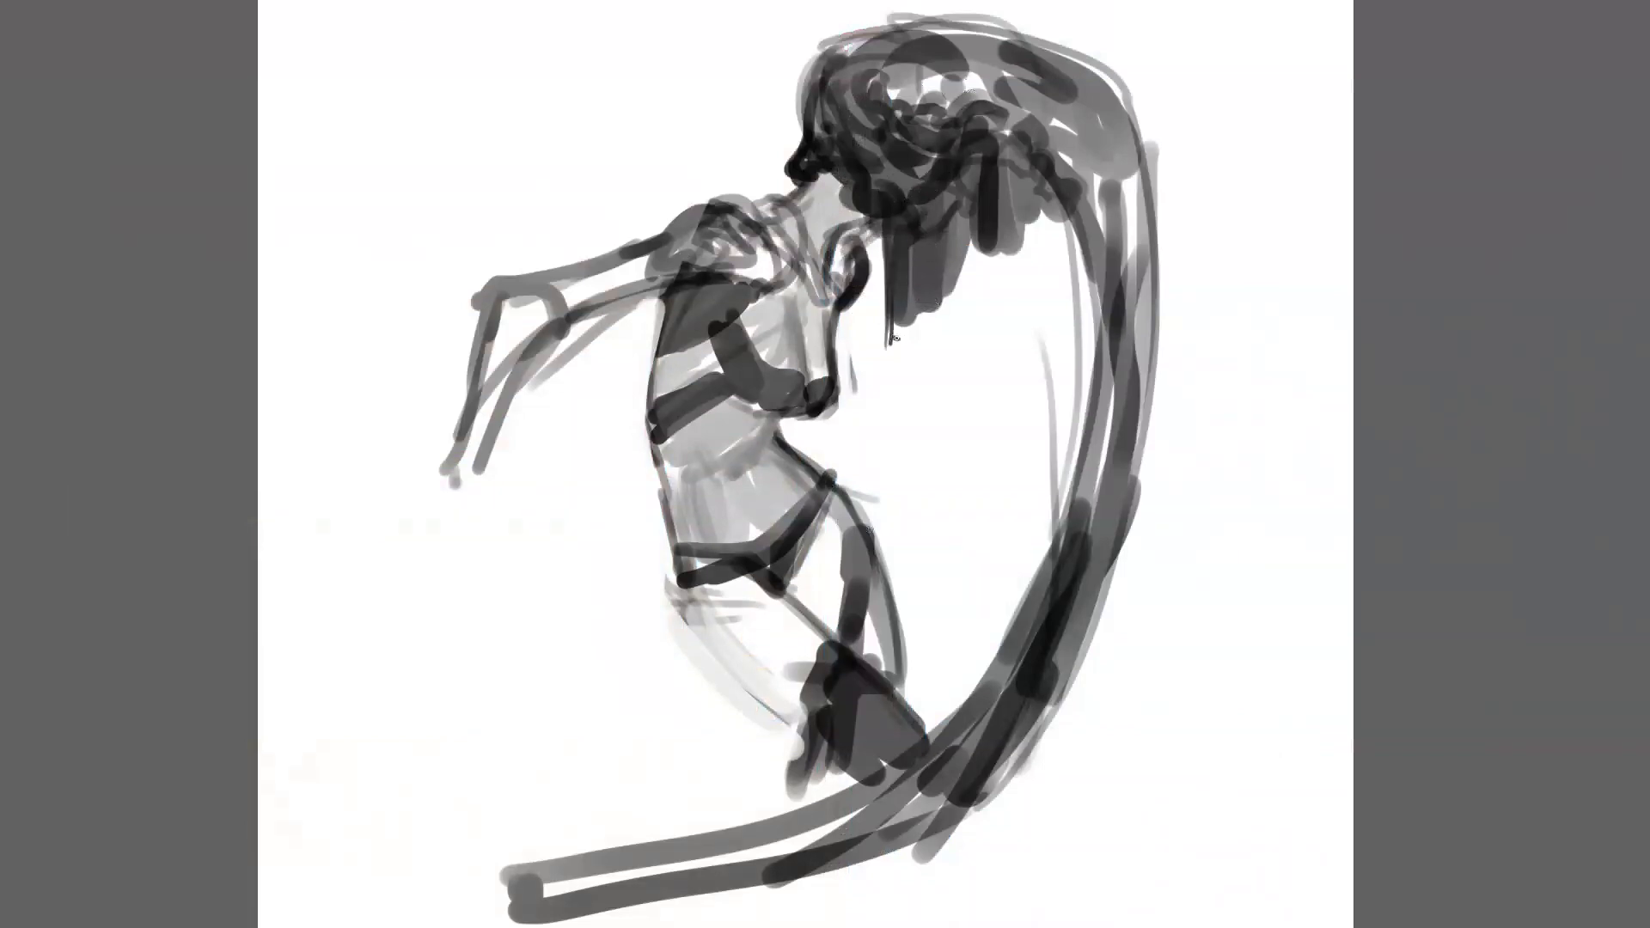
{"action": "left_click_drag", "start_coordinate": [929, 221], "coordinate": [930, 297]}
{"action": "left_click_drag", "start_coordinate": [943, 191], "coordinate": [943, 282]}
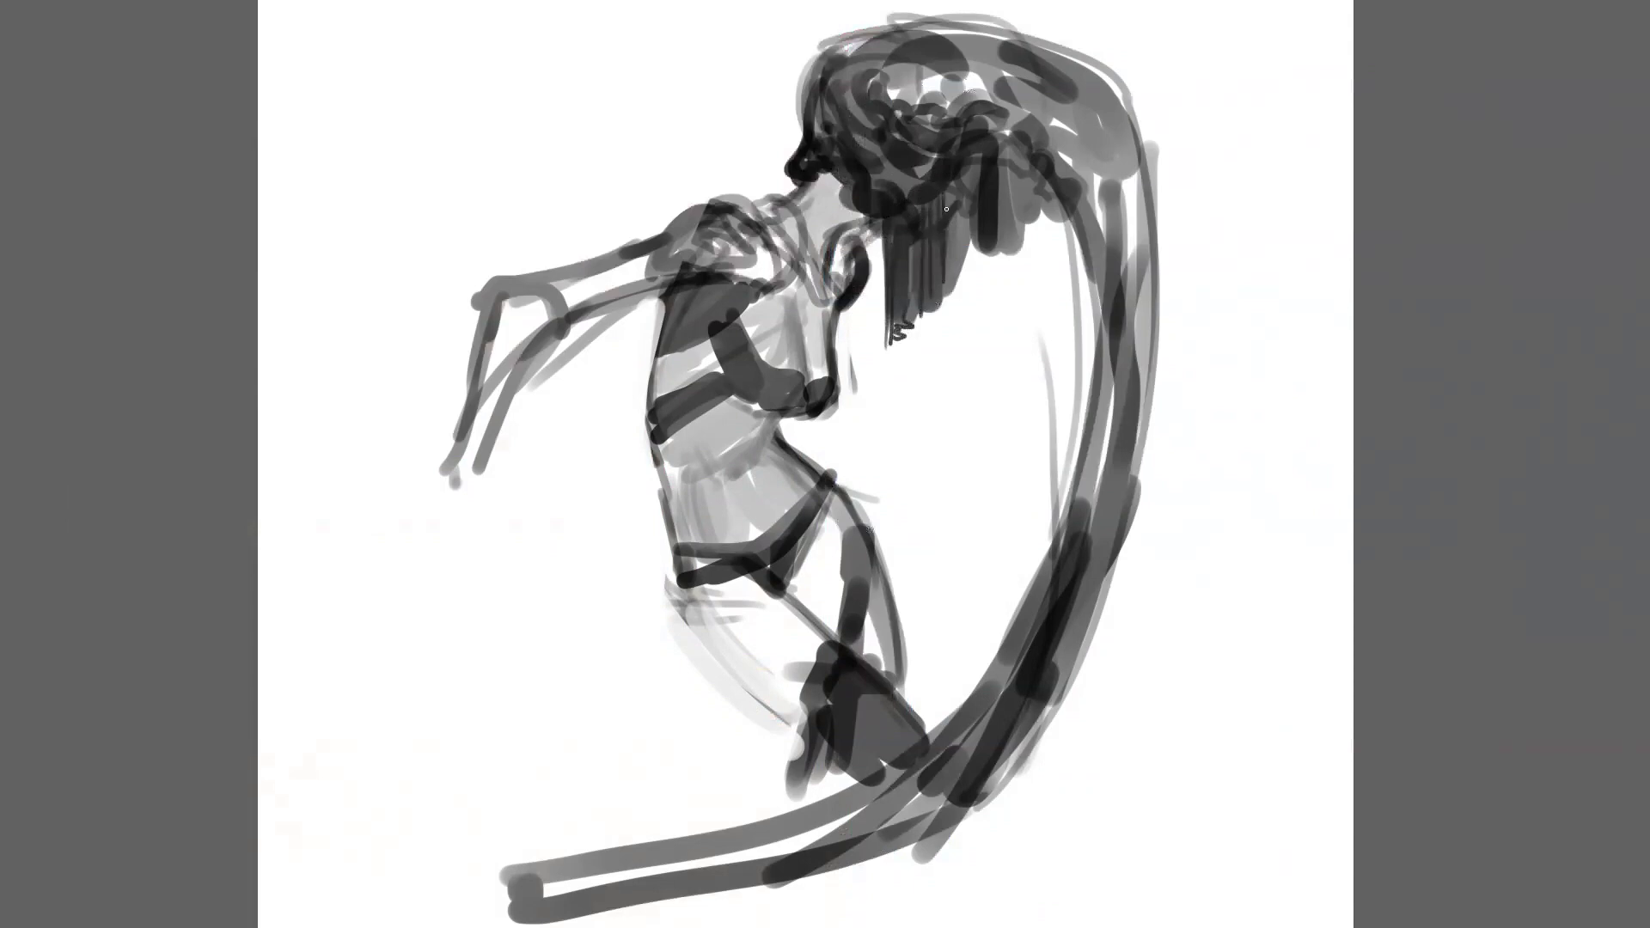
{"action": "mouse_move", "coordinate": [999, 179]}
{"action": "left_mouse_down"}
{"action": "mouse_move", "coordinate": [1014, 225]}
{"action": "mouse_move", "coordinate": [1033, 218]}
{"action": "left_mouse_up"}
{"action": "left_click_drag", "start_coordinate": [1001, 151], "coordinate": [1060, 212]}
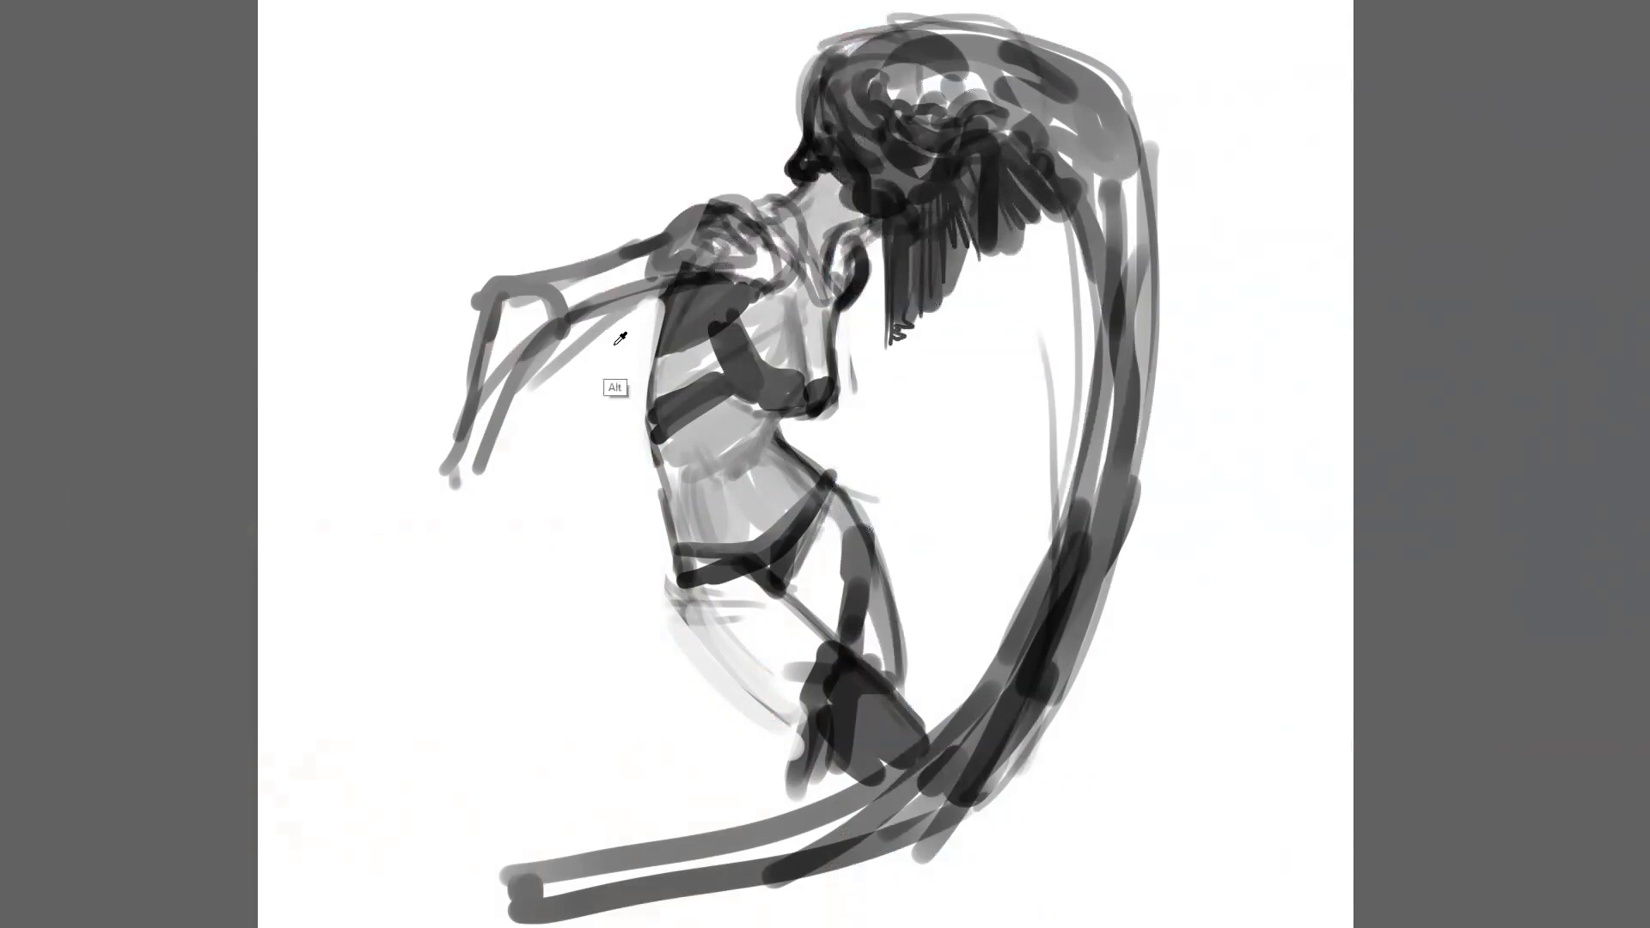
{"action": "left_click_drag", "start_coordinate": [640, 316], "coordinate": [524, 388]}
{"action": "key", "text": "ctrl+z"}
{"action": "mouse_move", "coordinate": [679, 281]}
{"action": "left_mouse_down"}
{"action": "mouse_move", "coordinate": [557, 371]}
{"action": "mouse_move", "coordinate": [588, 325]}
{"action": "mouse_move", "coordinate": [500, 443]}
{"action": "mouse_move", "coordinate": [608, 343]}
{"action": "left_mouse_up"}
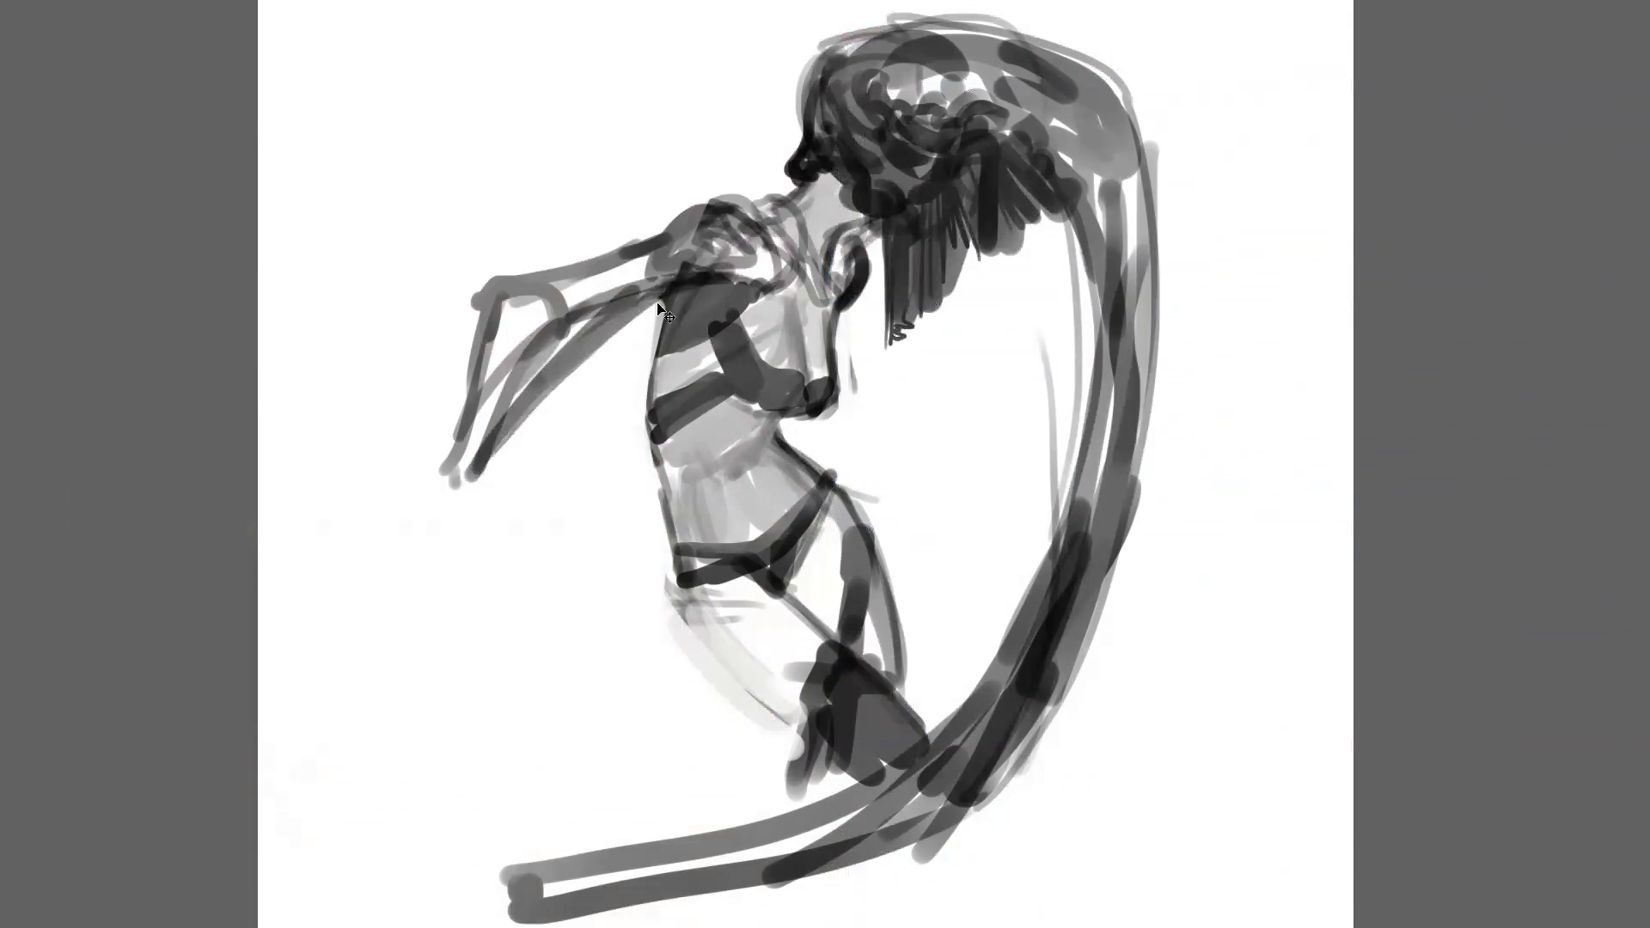
{"action": "key", "text": "ctrl+z"}
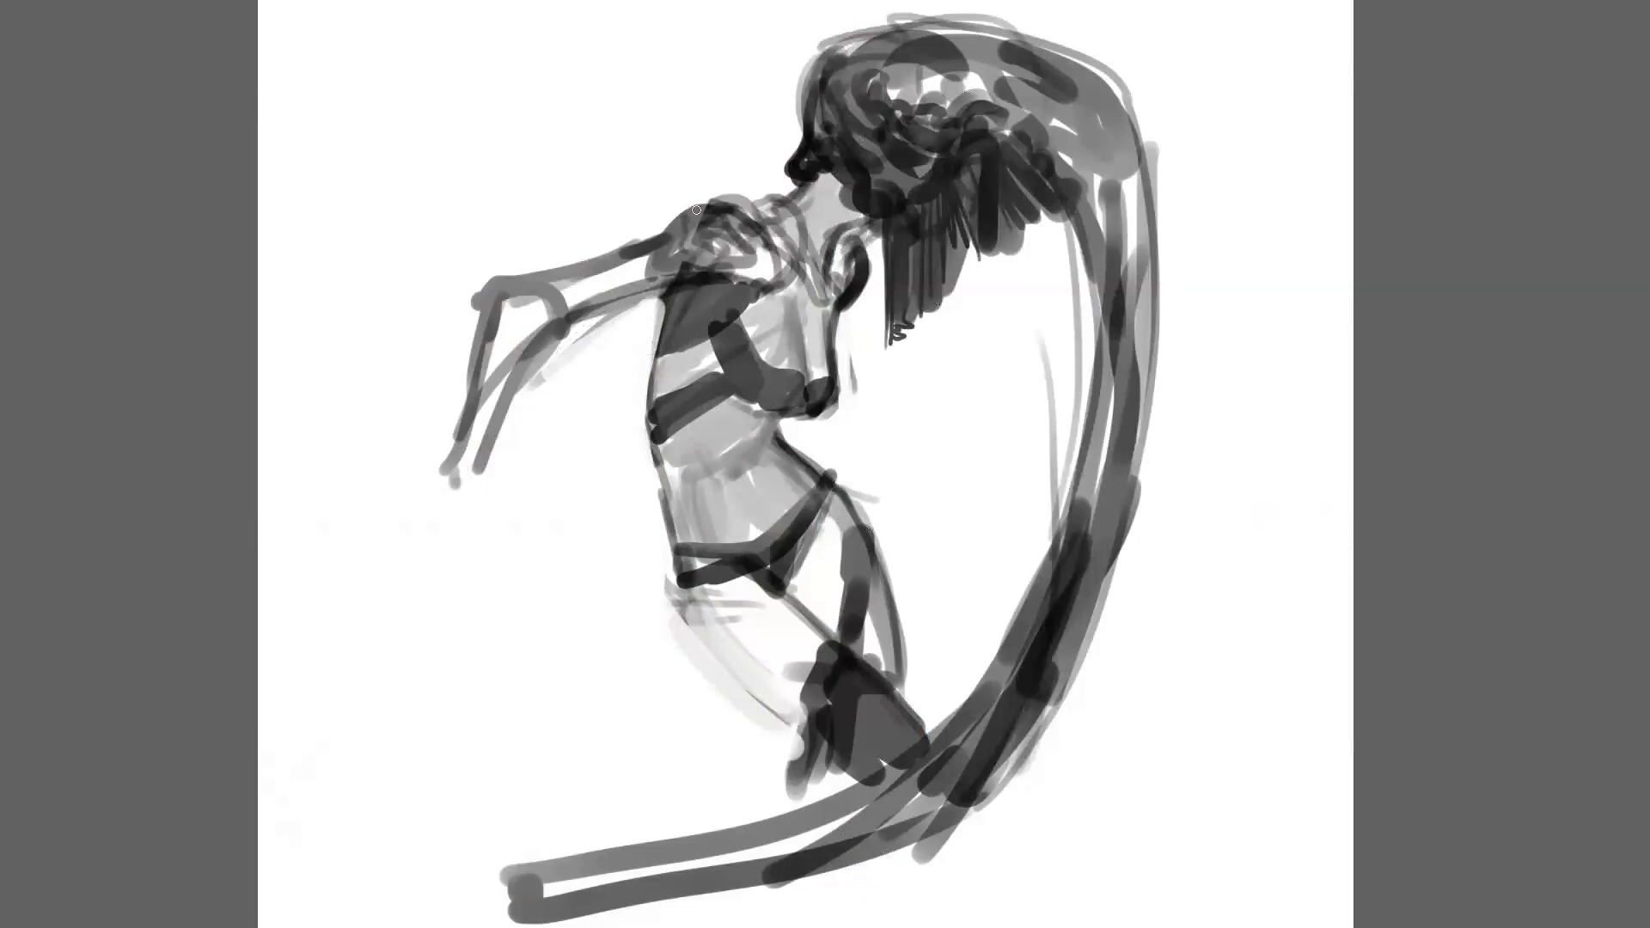
{"action": "mouse_move", "coordinate": [733, 206]}
{"action": "left_mouse_down"}
{"action": "mouse_move", "coordinate": [687, 219]}
{"action": "mouse_move", "coordinate": [727, 217]}
{"action": "mouse_move", "coordinate": [696, 188]}
{"action": "mouse_move", "coordinate": [679, 199]}
{"action": "mouse_move", "coordinate": [704, 203]}
{"action": "mouse_move", "coordinate": [670, 214]}
{"action": "mouse_move", "coordinate": [715, 97]}
{"action": "mouse_move", "coordinate": [647, 136]}
{"action": "mouse_move", "coordinate": [722, 89]}
{"action": "mouse_move", "coordinate": [639, 144]}
{"action": "mouse_move", "coordinate": [645, 189]}
{"action": "mouse_move", "coordinate": [720, 95]}
{"action": "mouse_move", "coordinate": [648, 175]}
{"action": "mouse_move", "coordinate": [653, 146]}
{"action": "mouse_move", "coordinate": [684, 204]}
{"action": "mouse_move", "coordinate": [647, 196]}
{"action": "mouse_move", "coordinate": [666, 225]}
{"action": "mouse_move", "coordinate": [648, 243]}
{"action": "mouse_move", "coordinate": [684, 260]}
{"action": "mouse_move", "coordinate": [627, 219]}
{"action": "mouse_move", "coordinate": [635, 186]}
{"action": "mouse_move", "coordinate": [637, 315]}
{"action": "mouse_move", "coordinate": [635, 223]}
{"action": "mouse_move", "coordinate": [612, 256]}
{"action": "mouse_move", "coordinate": [618, 303]}
{"action": "left_mouse_up"}
{"action": "key", "text": "ctrl+z"}
Draw a curved horn and a rounded loop on the shoulder, darken the collar along the neck and mirror the canvas.
{"action": "mouse_move", "coordinate": [608, 223]}
{"action": "left_mouse_down"}
{"action": "mouse_move", "coordinate": [608, 275]}
{"action": "mouse_move", "coordinate": [637, 220]}
{"action": "mouse_move", "coordinate": [619, 224]}
{"action": "mouse_move", "coordinate": [615, 309]}
{"action": "mouse_move", "coordinate": [622, 252]}
{"action": "mouse_move", "coordinate": [657, 326]}
{"action": "left_mouse_up"}
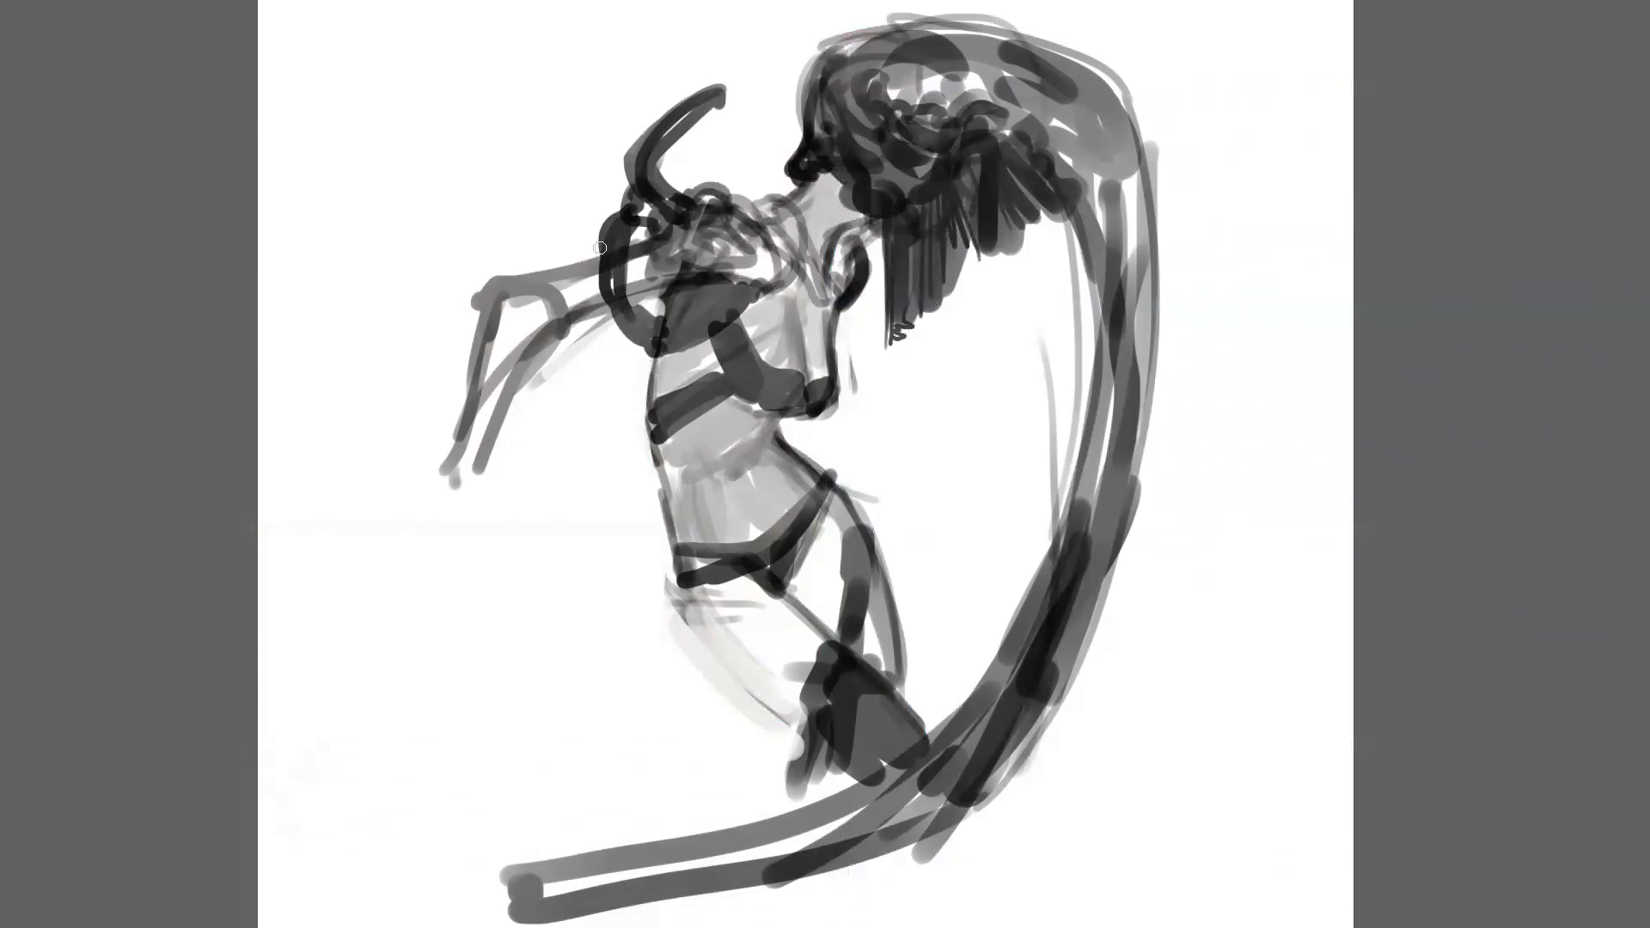
{"action": "mouse_move", "coordinate": [748, 273]}
{"action": "left_mouse_down"}
{"action": "mouse_move", "coordinate": [763, 201]}
{"action": "mouse_move", "coordinate": [799, 184]}
{"action": "mouse_move", "coordinate": [817, 198]}
{"action": "mouse_move", "coordinate": [797, 264]}
{"action": "left_mouse_up"}
{"action": "key", "text": "ctrl+z"}
{"action": "key", "text": "ctrl+z"}
{"action": "mouse_move", "coordinate": [795, 200]}
{"action": "left_mouse_down"}
{"action": "mouse_move", "coordinate": [779, 232]}
{"action": "mouse_move", "coordinate": [793, 257]}
{"action": "mouse_move", "coordinate": [777, 290]}
{"action": "mouse_move", "coordinate": [753, 293]}
{"action": "mouse_move", "coordinate": [781, 294]}
{"action": "mouse_move", "coordinate": [787, 277]}
{"action": "mouse_move", "coordinate": [758, 285]}
{"action": "mouse_move", "coordinate": [766, 252]}
{"action": "mouse_move", "coordinate": [740, 294]}
{"action": "mouse_move", "coordinate": [758, 255]}
{"action": "mouse_move", "coordinate": [703, 261]}
{"action": "left_mouse_up"}
{"action": "key", "text": "m"}
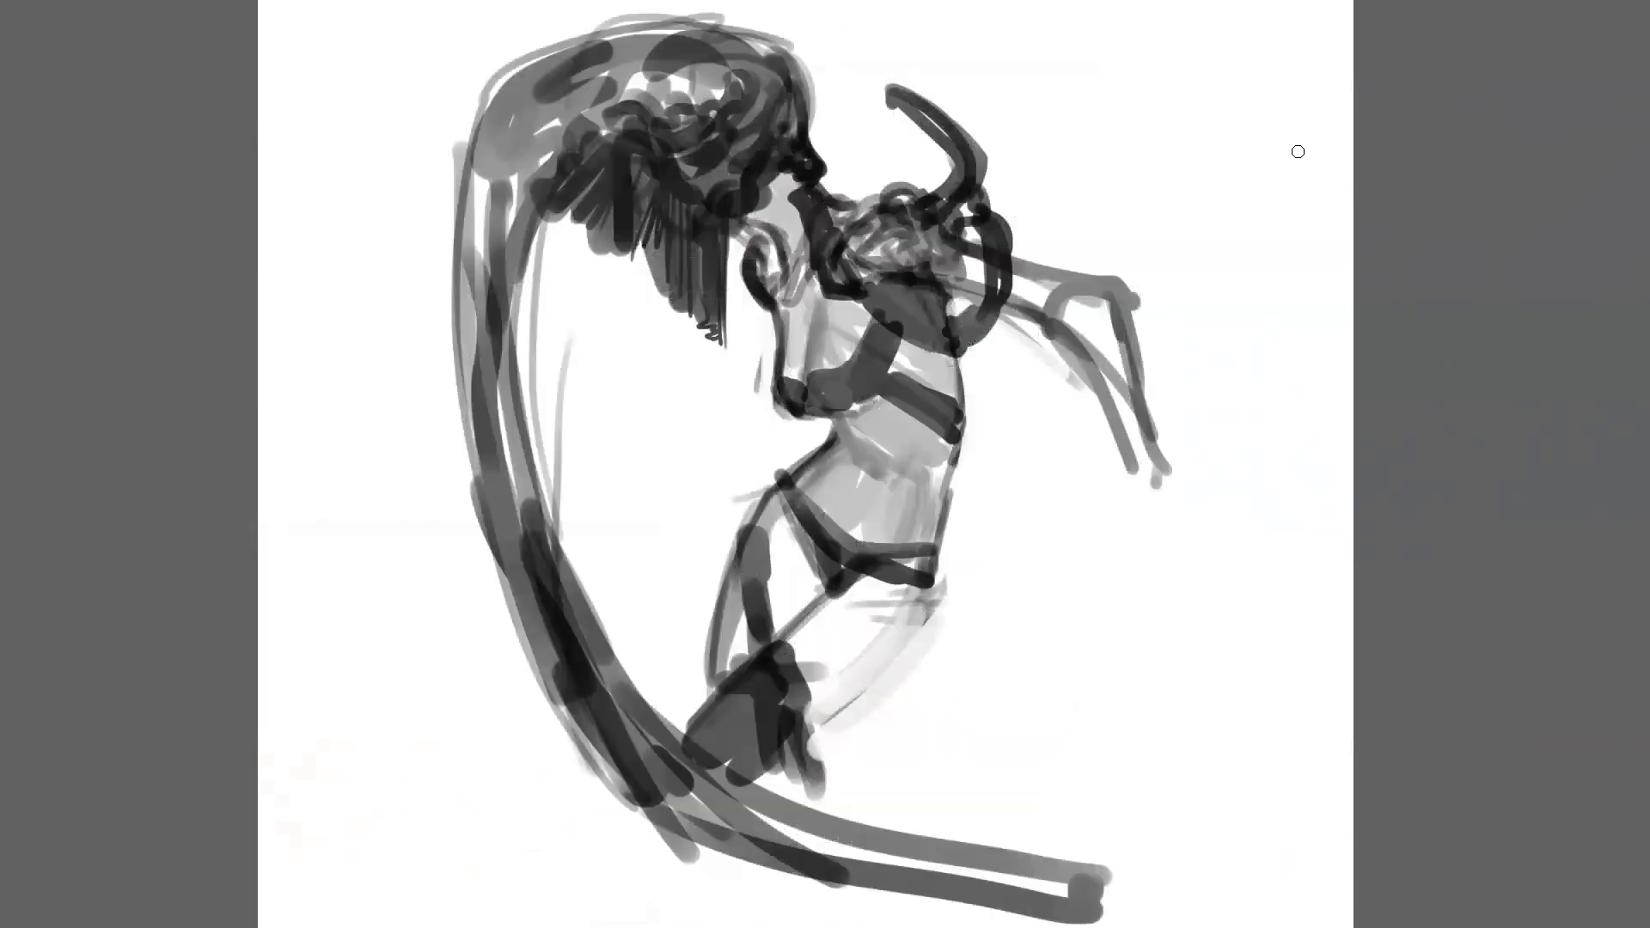
Define the outstretched arm's elbow and wrist, mirror the canvas back and fill the arm with dark grey.
{"action": "mouse_move", "coordinate": [1128, 435]}
{"action": "left_mouse_down"}
{"action": "mouse_move", "coordinate": [1112, 397]}
{"action": "mouse_move", "coordinate": [1157, 490]}
{"action": "mouse_move", "coordinate": [1120, 390]}
{"action": "mouse_move", "coordinate": [1113, 299]}
{"action": "mouse_move", "coordinate": [1064, 314]}
{"action": "mouse_move", "coordinate": [1090, 290]}
{"action": "mouse_move", "coordinate": [1091, 356]}
{"action": "left_mouse_up"}
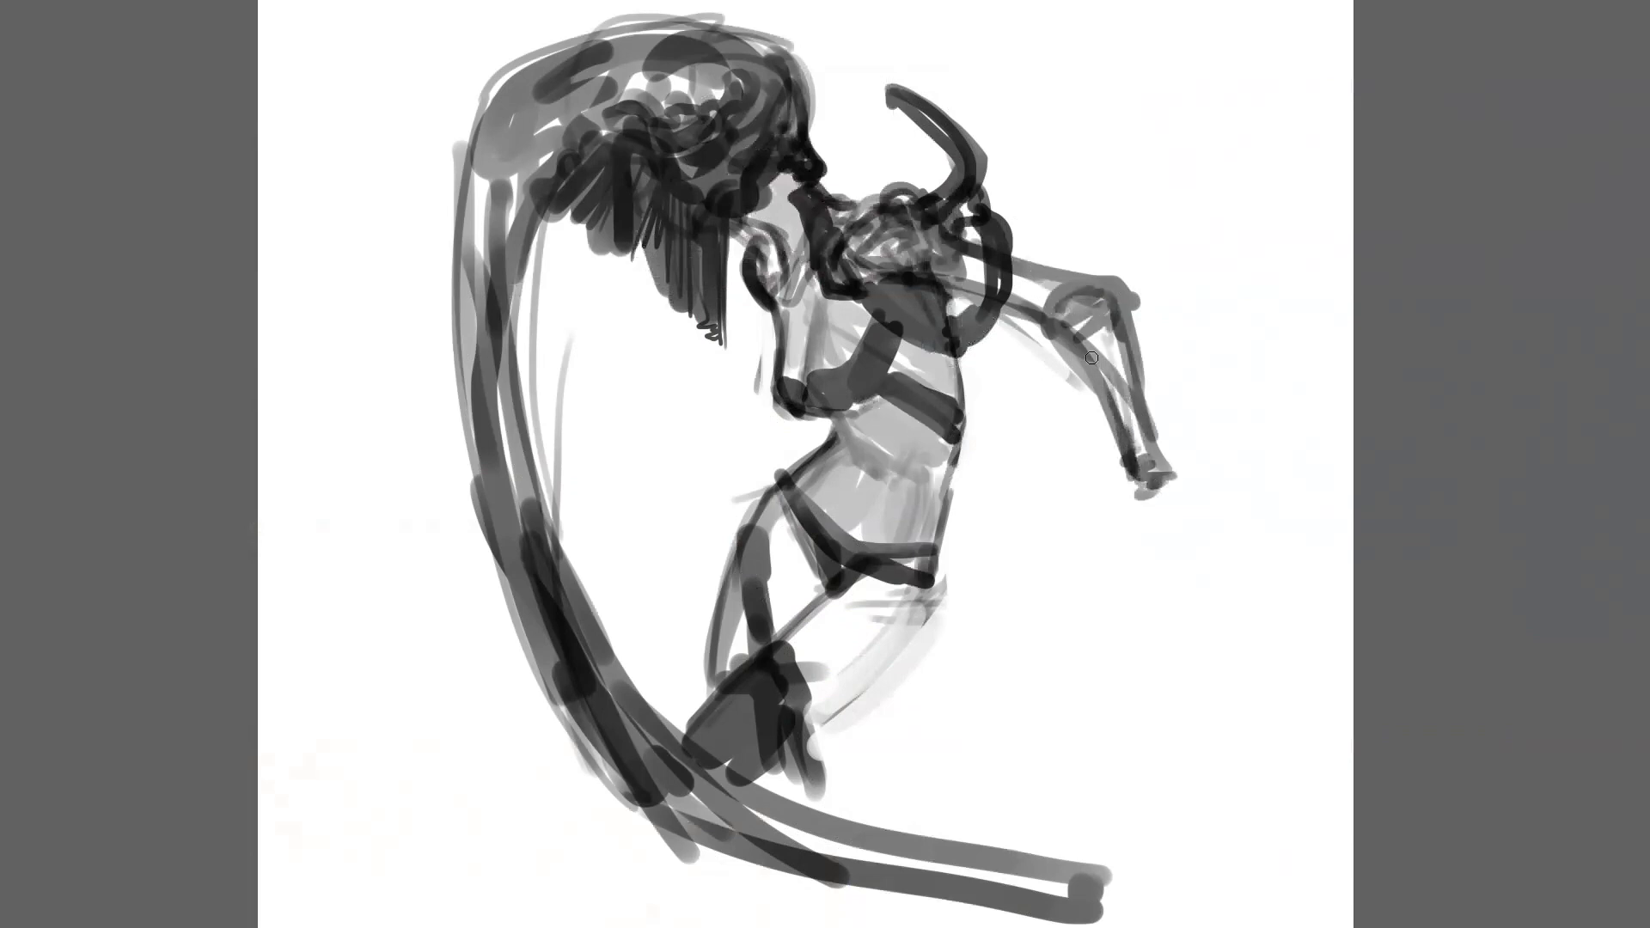
{"action": "key", "text": "m"}
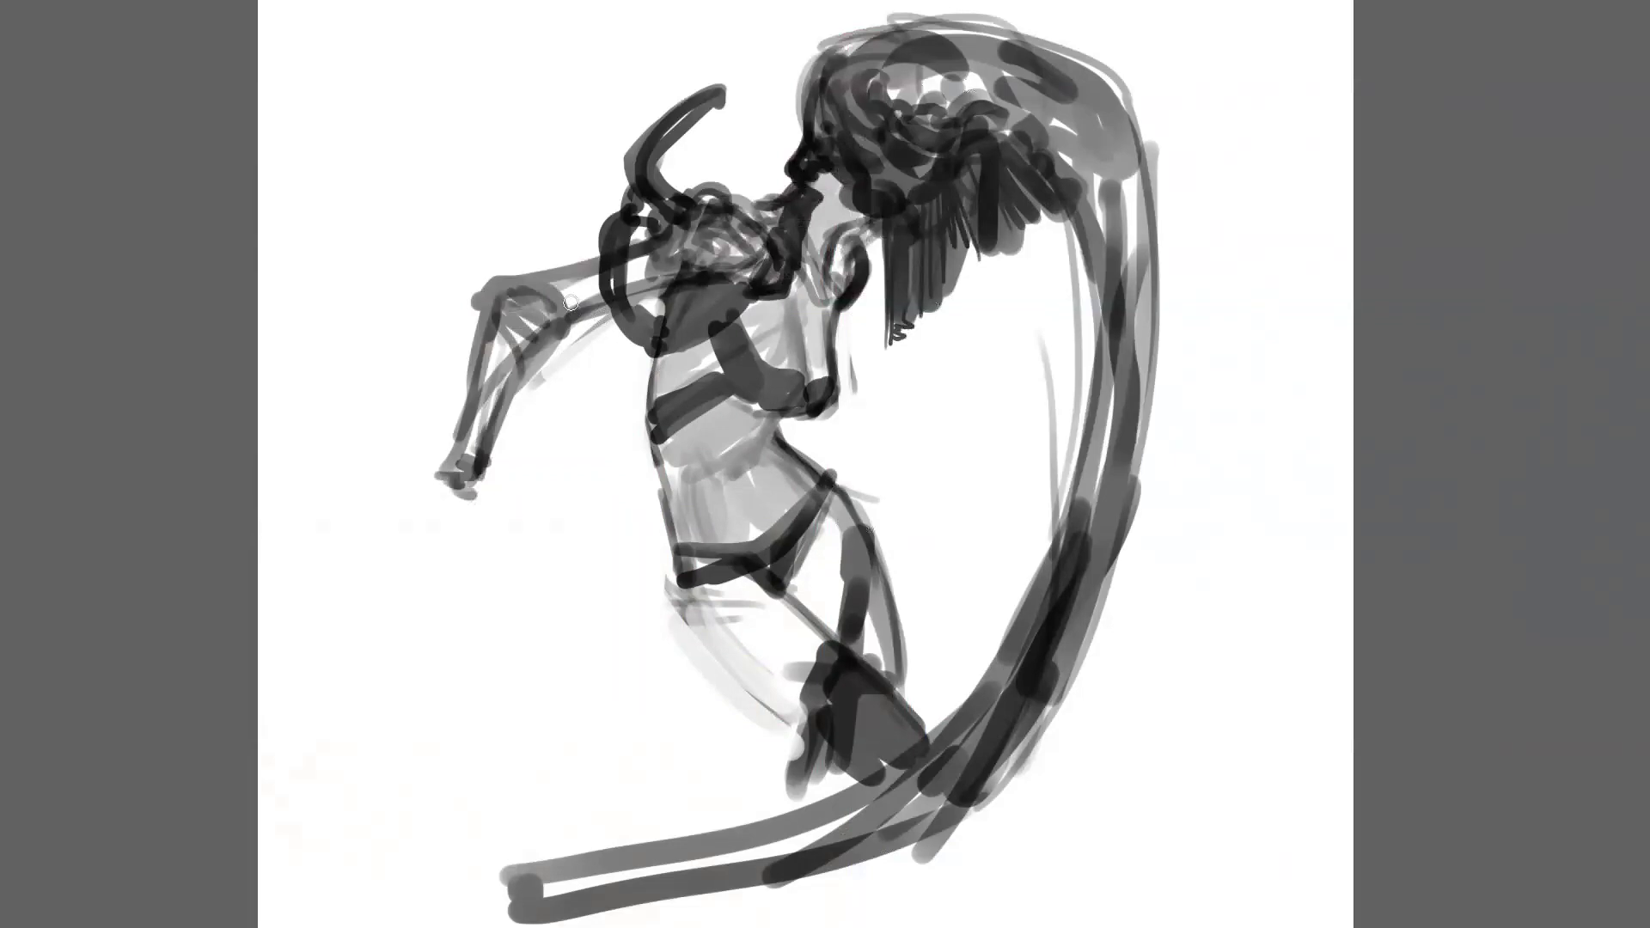
{"action": "mouse_move", "coordinate": [550, 296]}
{"action": "left_mouse_down"}
{"action": "mouse_move", "coordinate": [694, 256]}
{"action": "mouse_move", "coordinate": [454, 373]}
{"action": "mouse_move", "coordinate": [449, 456]}
{"action": "left_mouse_up"}
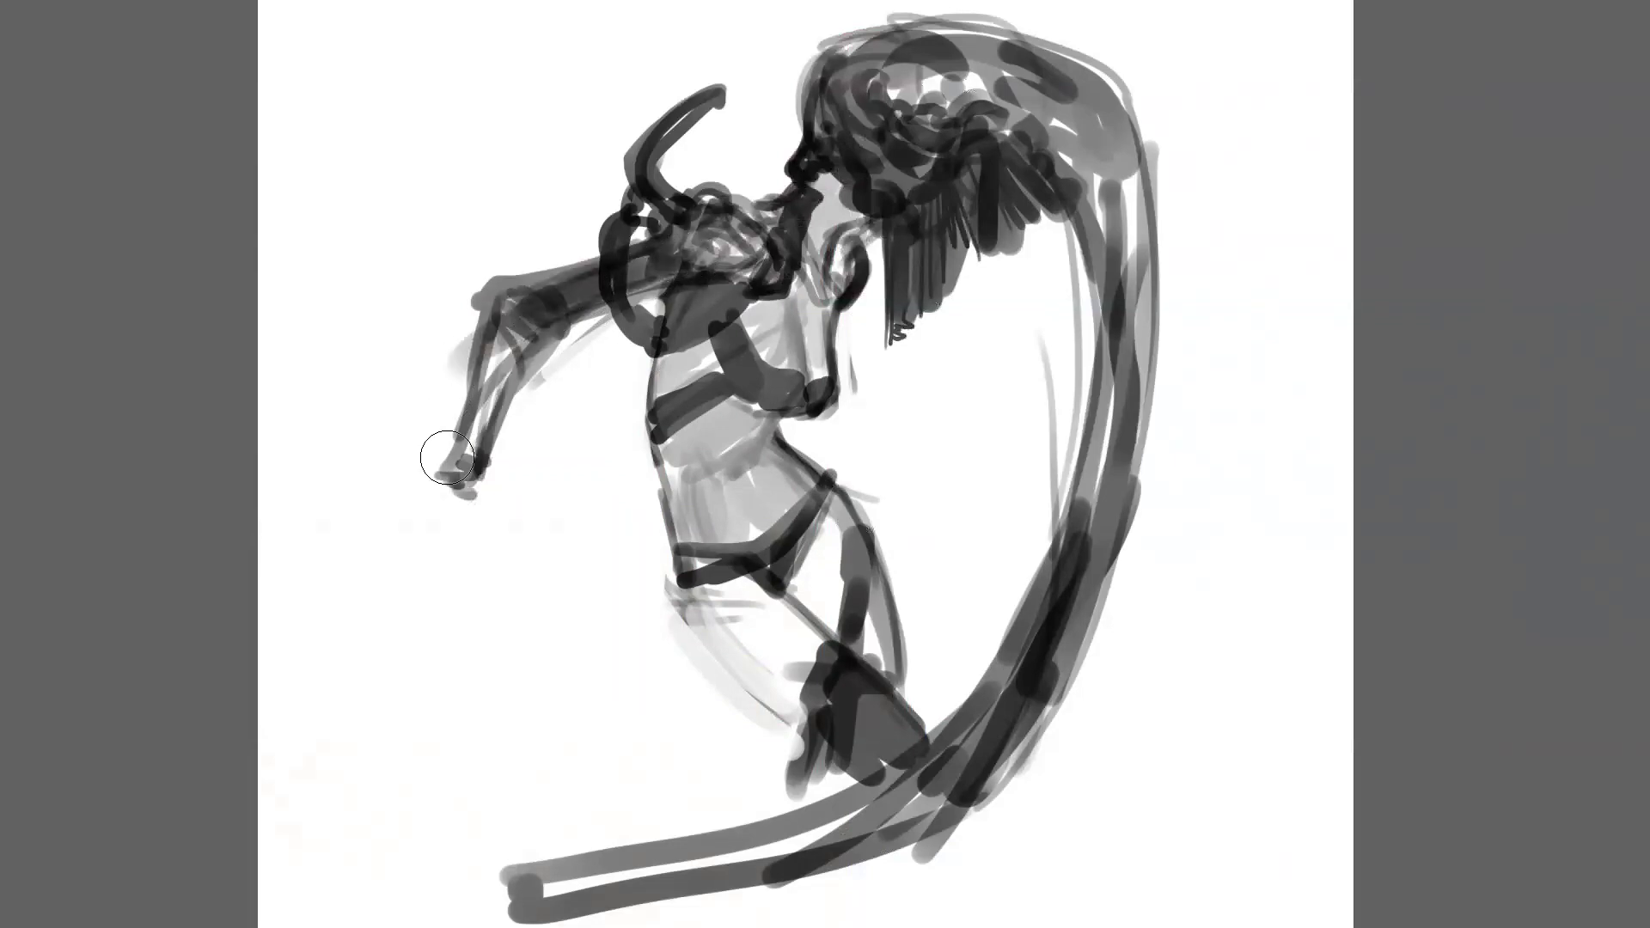
{"action": "mouse_move", "coordinate": [483, 374]}
{"action": "left_mouse_down"}
{"action": "mouse_move", "coordinate": [498, 361]}
{"action": "mouse_move", "coordinate": [460, 455]}
{"action": "left_mouse_up"}
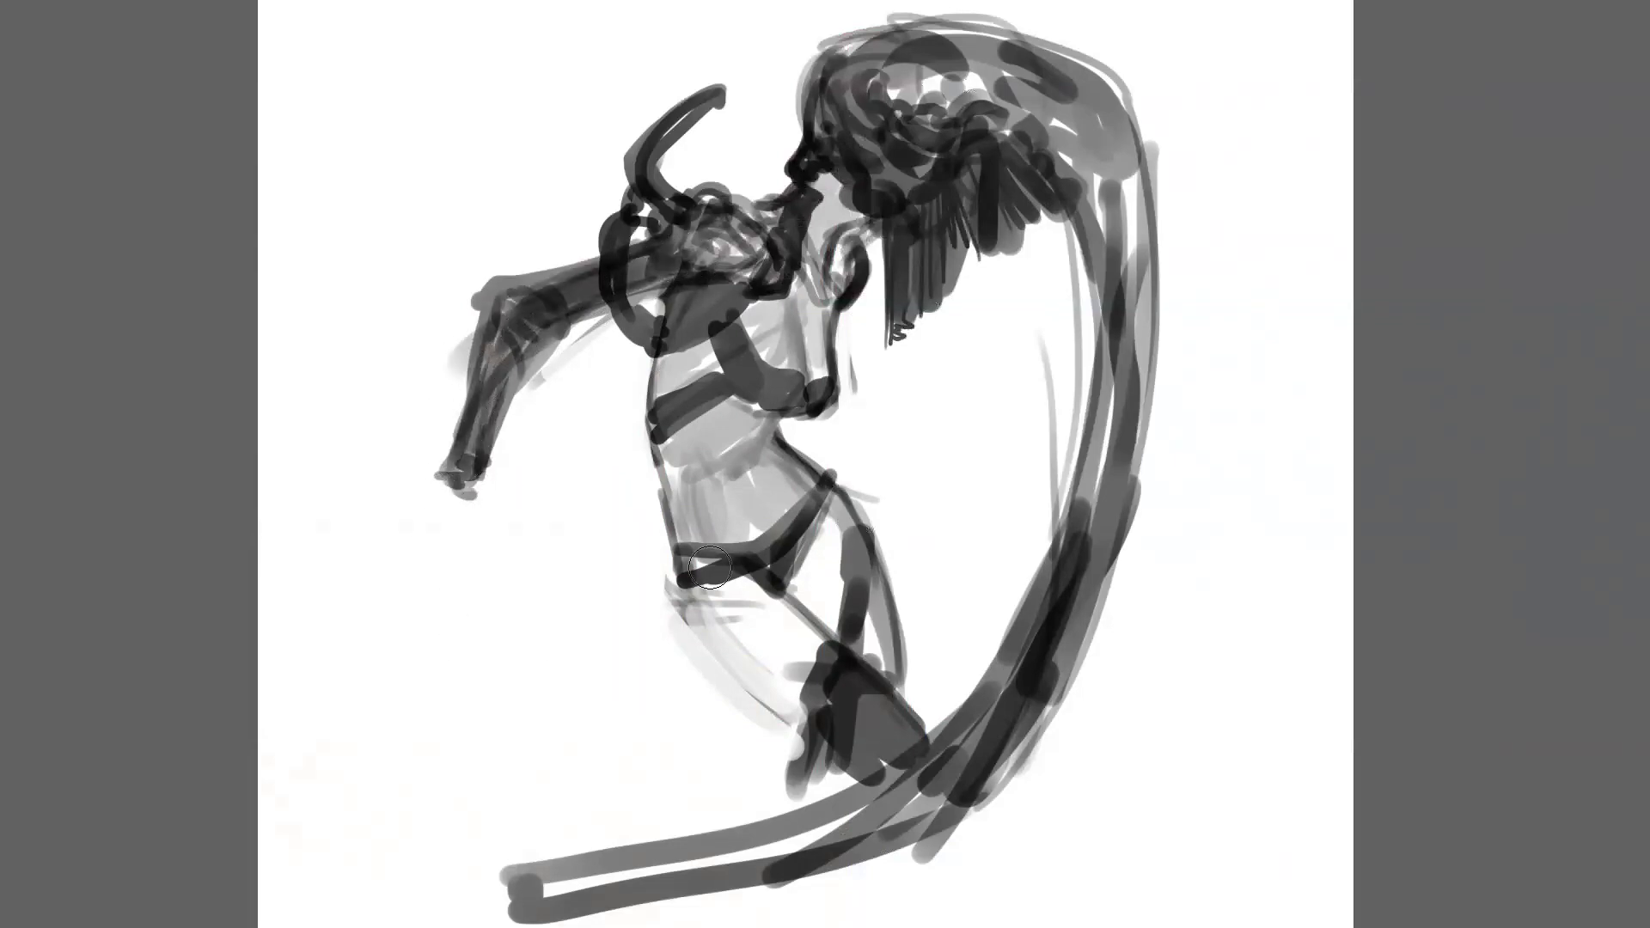
{"action": "left_click_drag", "start_coordinate": [487, 597], "coordinate": [491, 758]}
{"action": "mouse_move", "coordinate": [542, 591]}
{"action": "left_mouse_down"}
{"action": "mouse_move", "coordinate": [616, 759]}
{"action": "mouse_move", "coordinate": [584, 797]}
{"action": "left_mouse_up"}
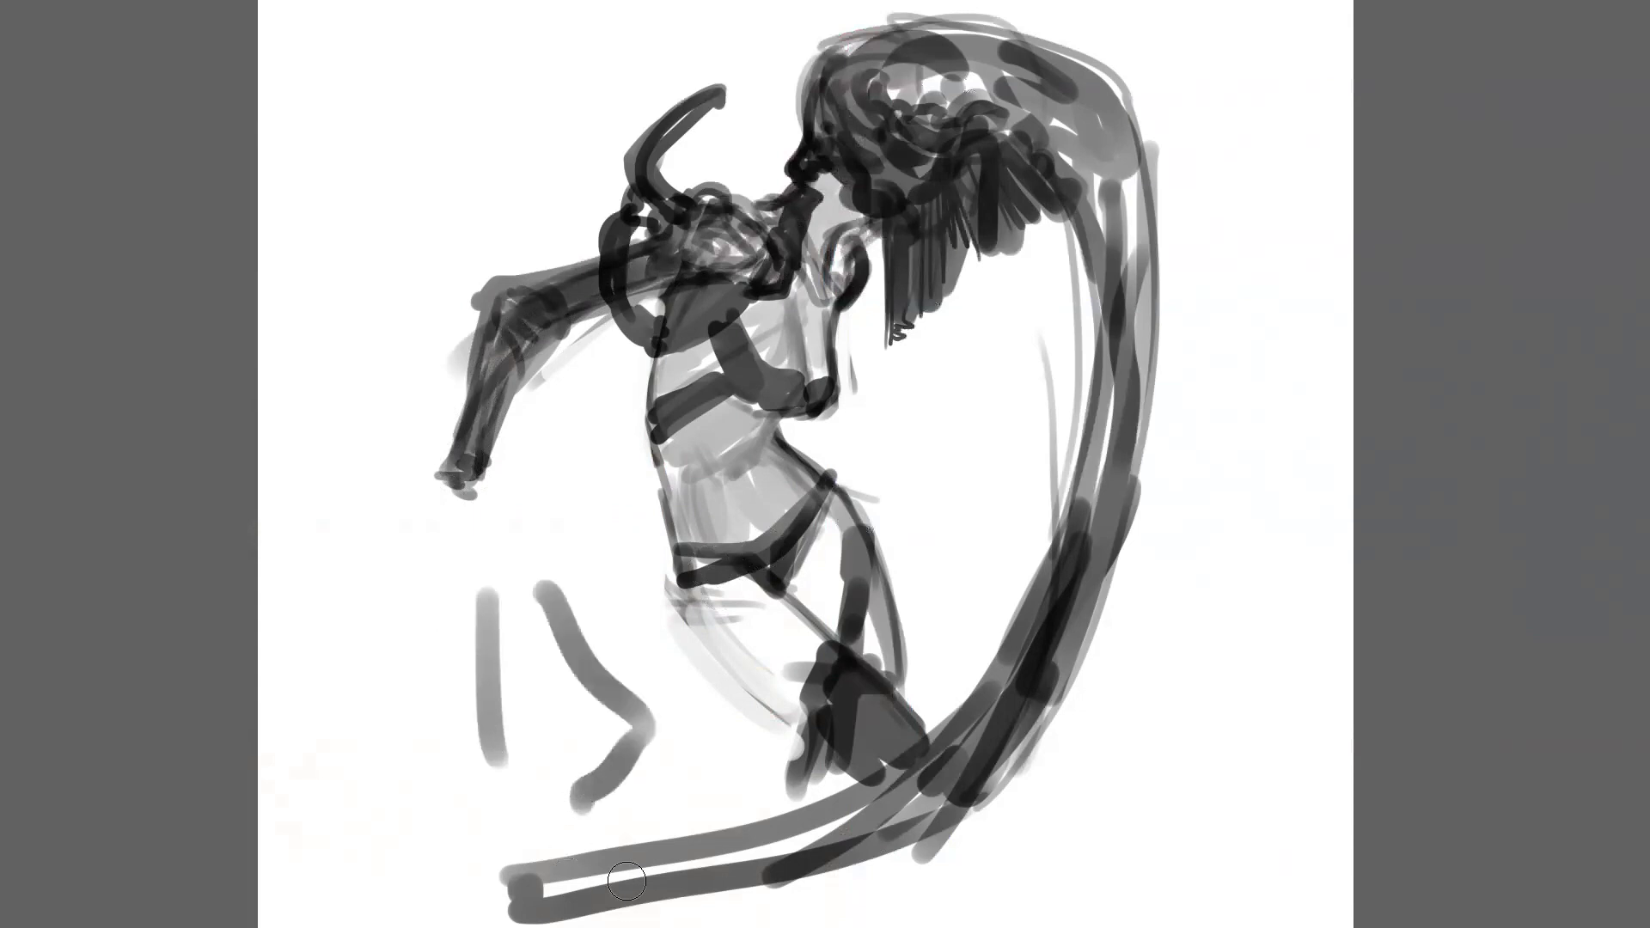
{"action": "mouse_move", "coordinate": [491, 591]}
{"action": "left_mouse_down"}
{"action": "mouse_move", "coordinate": [516, 769]}
{"action": "mouse_move", "coordinate": [518, 743]}
{"action": "left_mouse_up"}
{"action": "left_click_drag", "start_coordinate": [533, 584], "coordinate": [600, 737]}
{"action": "left_click_drag", "start_coordinate": [521, 593], "coordinate": [550, 743]}
{"action": "mouse_move", "coordinate": [529, 635]}
{"action": "left_mouse_down"}
{"action": "mouse_move", "coordinate": [520, 717]}
{"action": "mouse_move", "coordinate": [555, 679]}
{"action": "mouse_move", "coordinate": [584, 726]}
{"action": "left_mouse_up"}
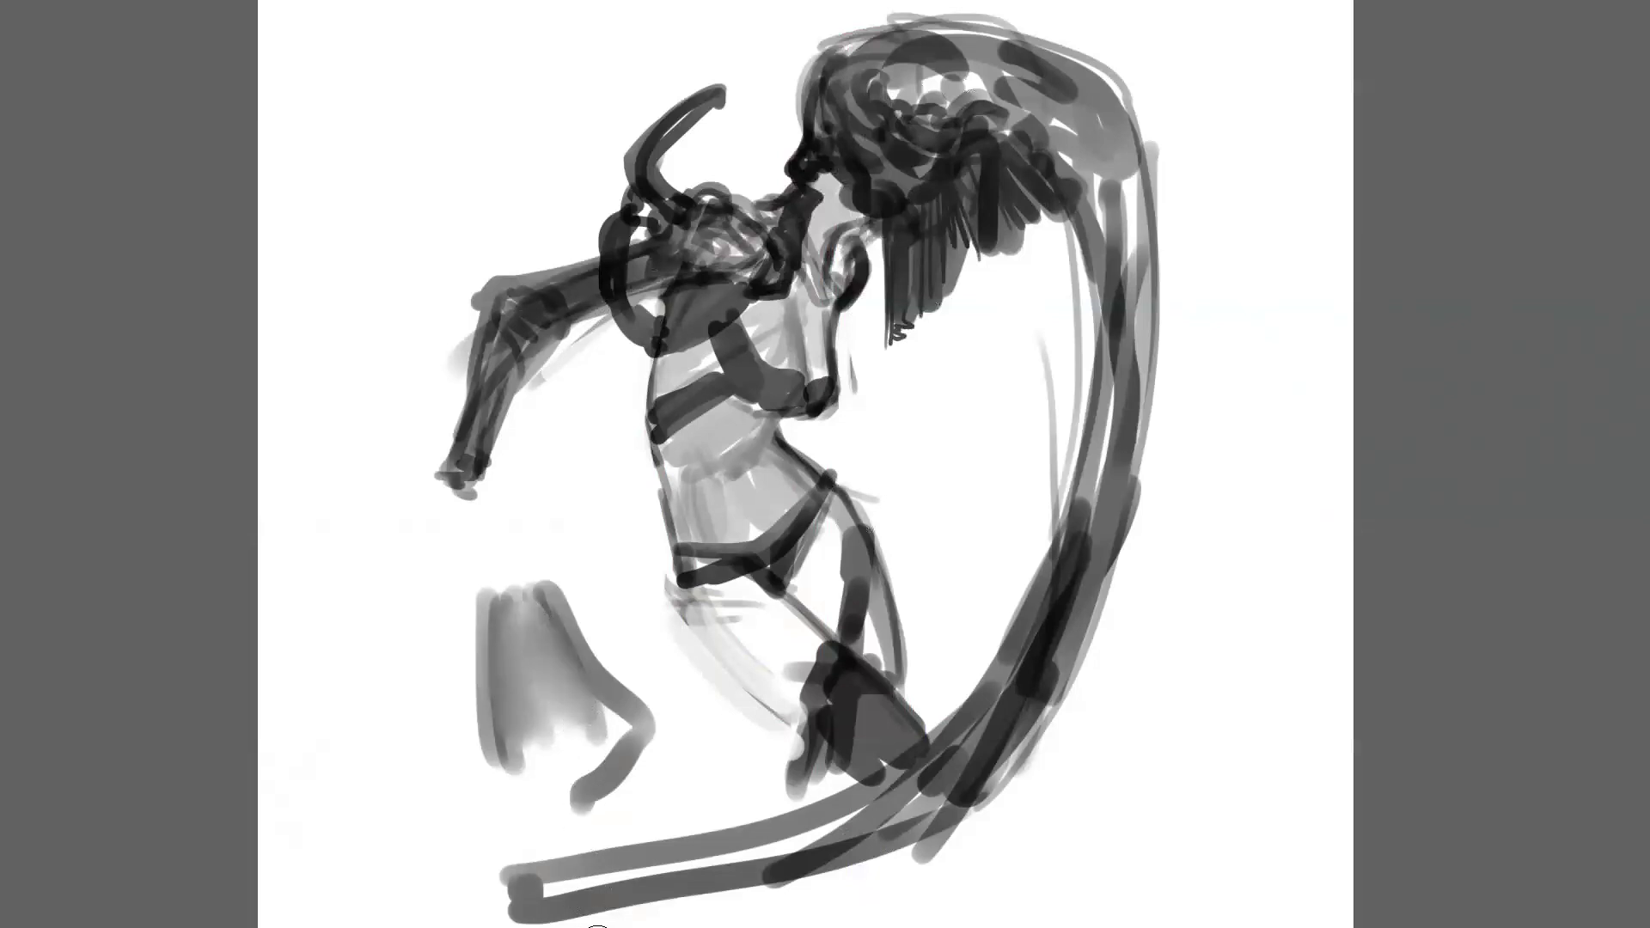
{"action": "key", "text": "ctrl+z"}
{"action": "key", "text": "ctrl+z"}
{"action": "key", "text": "ctrl+z"}
{"action": "key", "text": "ctrl+z"}
{"action": "key", "text": "ctrl+z"}
{"action": "key", "text": "ctrl+z"}
{"action": "key", "text": "ctrl+z"}
{"action": "key", "text": "ctrl+z"}
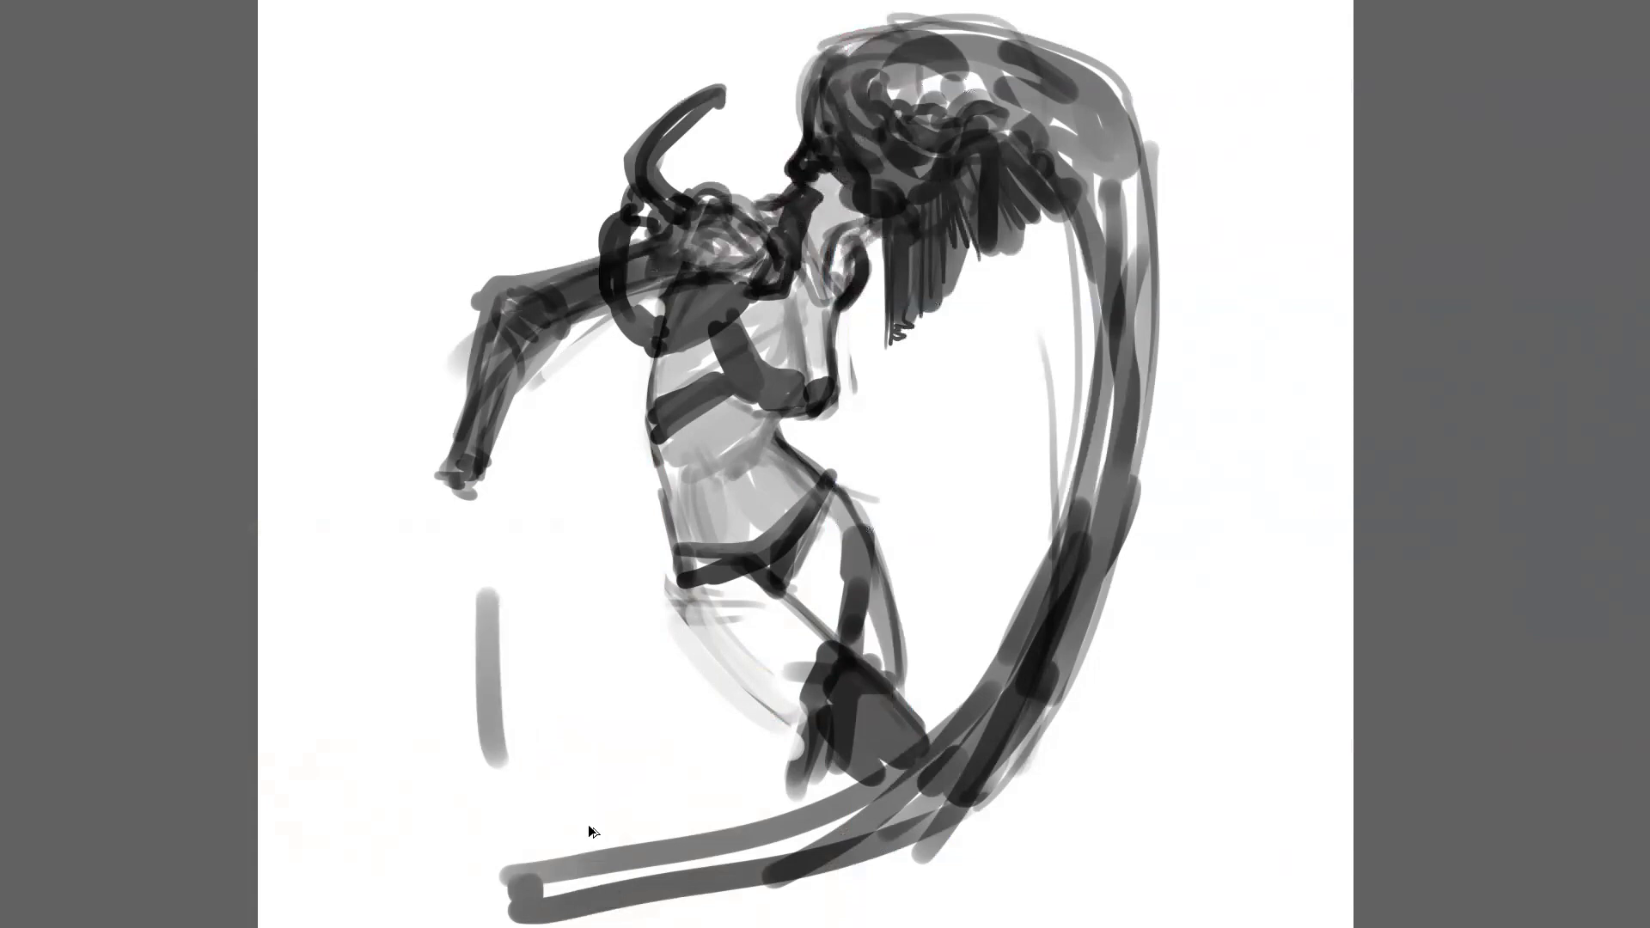
{"action": "key", "text": "ctrl+z"}
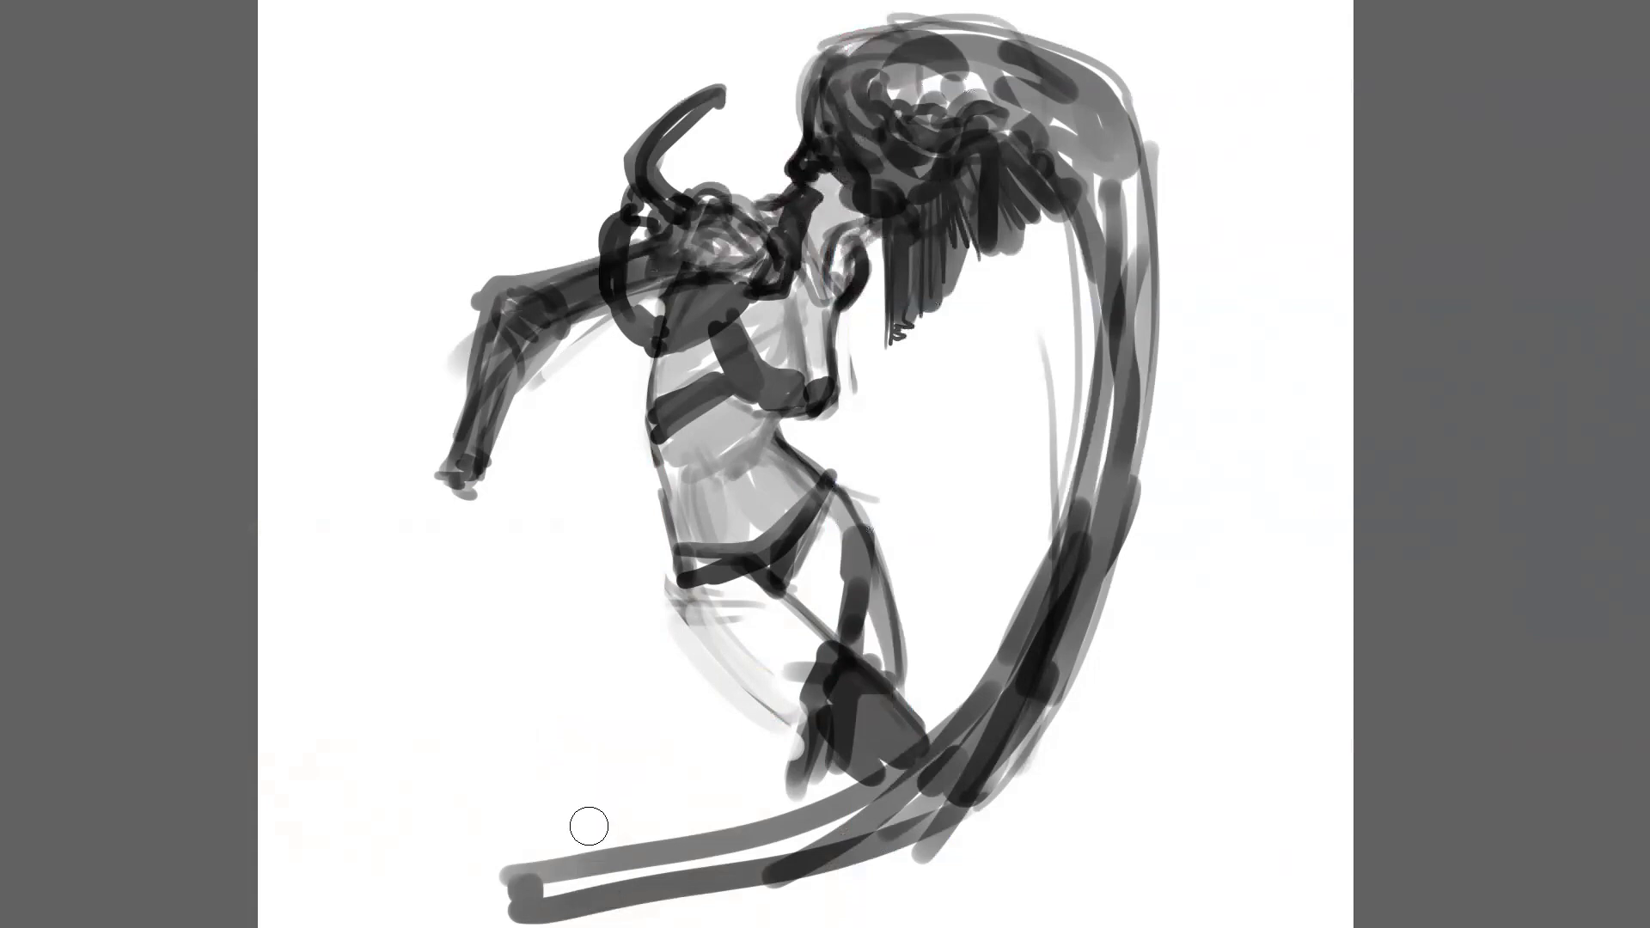
{"action": "mouse_move", "coordinate": [560, 559]}
{"action": "left_mouse_down"}
{"action": "mouse_move", "coordinate": [534, 582]}
{"action": "mouse_move", "coordinate": [567, 617]}
{"action": "mouse_move", "coordinate": [589, 562]}
{"action": "mouse_move", "coordinate": [543, 593]}
{"action": "left_mouse_up"}
{"action": "key", "text": "ctrl+z"}
Darken the hand and the inner edge of the sweeping shape, and strengthen the long lower limb with a rounded end.
{"action": "left_click_drag", "start_coordinate": [475, 461], "coordinate": [485, 489]}
{"action": "mouse_move", "coordinate": [1109, 146]}
{"action": "left_mouse_down"}
{"action": "mouse_move", "coordinate": [1086, 171]}
{"action": "mouse_move", "coordinate": [1121, 234]}
{"action": "mouse_move", "coordinate": [1076, 208]}
{"action": "mouse_move", "coordinate": [1100, 298]}
{"action": "mouse_move", "coordinate": [1096, 221]}
{"action": "mouse_move", "coordinate": [1038, 148]}
{"action": "mouse_move", "coordinate": [1109, 306]}
{"action": "mouse_move", "coordinate": [1136, 186]}
{"action": "mouse_move", "coordinate": [1117, 220]}
{"action": "mouse_move", "coordinate": [1143, 310]}
{"action": "mouse_move", "coordinate": [1135, 341]}
{"action": "mouse_move", "coordinate": [1095, 350]}
{"action": "mouse_move", "coordinate": [1084, 300]}
{"action": "mouse_move", "coordinate": [1091, 366]}
{"action": "mouse_move", "coordinate": [1085, 275]}
{"action": "mouse_move", "coordinate": [1074, 487]}
{"action": "mouse_move", "coordinate": [1104, 389]}
{"action": "mouse_move", "coordinate": [1120, 386]}
{"action": "mouse_move", "coordinate": [1062, 575]}
{"action": "left_mouse_up"}
{"action": "mouse_move", "coordinate": [977, 703]}
{"action": "left_mouse_down"}
{"action": "mouse_move", "coordinate": [1077, 454]}
{"action": "mouse_move", "coordinate": [883, 586]}
{"action": "left_mouse_up"}
{"action": "mouse_move", "coordinate": [1053, 503]}
{"action": "left_mouse_down"}
{"action": "mouse_move", "coordinate": [550, 631]}
{"action": "mouse_move", "coordinate": [580, 657]}
{"action": "mouse_move", "coordinate": [555, 644]}
{"action": "mouse_move", "coordinate": [557, 685]}
{"action": "left_mouse_up"}
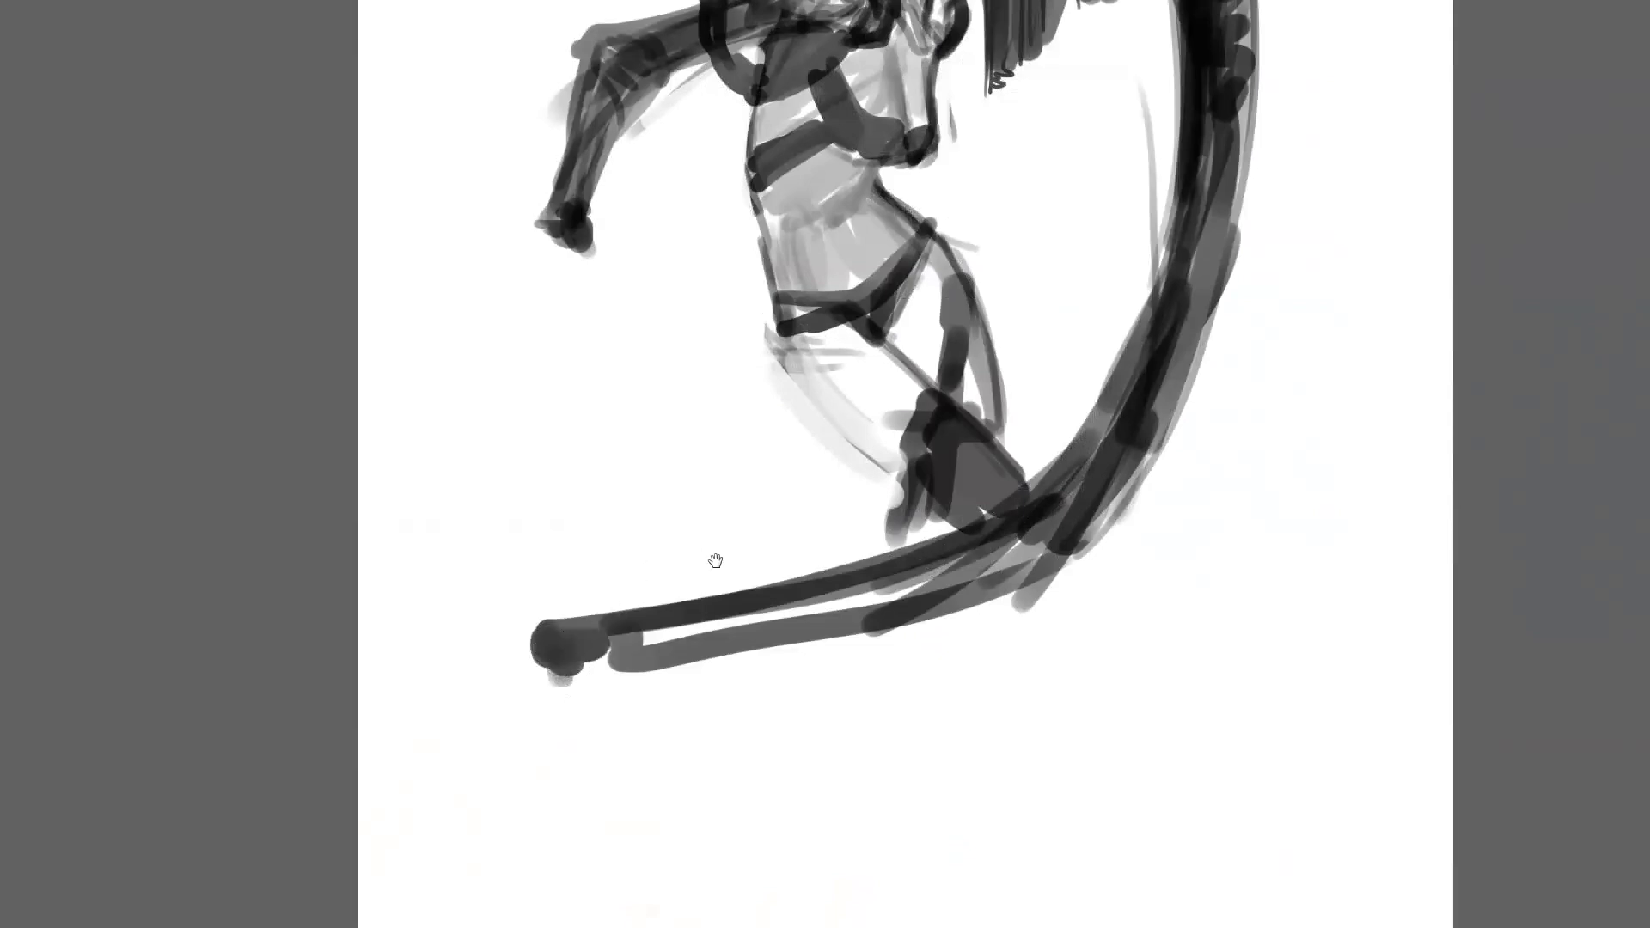
Paint a straight black leg from the rounded end of the long limb down to the canvas's lower edge.
{"action": "left_click_drag", "start_coordinate": [714, 560], "coordinate": [634, 537]}
{"action": "key", "text": "ctrl+minus"}
{"action": "key", "text": "ctrl+minus"}
{"action": "key", "text": "ctrl+plus"}
{"action": "mouse_move", "coordinate": [593, 642]}
{"action": "left_mouse_down"}
{"action": "mouse_move", "coordinate": [581, 859]}
{"action": "mouse_move", "coordinate": [576, 657]}
{"action": "mouse_move", "coordinate": [567, 910]}
{"action": "mouse_move", "coordinate": [552, 894]}
{"action": "mouse_move", "coordinate": [572, 649]}
{"action": "mouse_move", "coordinate": [576, 876]}
{"action": "mouse_move", "coordinate": [549, 773]}
{"action": "mouse_move", "coordinate": [540, 920]}
{"action": "left_mouse_up"}
{"action": "left_click", "coordinate": [537, 743], "text": "alt"}
{"action": "mouse_move", "coordinate": [557, 670]}
{"action": "left_mouse_down"}
{"action": "mouse_move", "coordinate": [524, 918]}
{"action": "mouse_move", "coordinate": [542, 924]}
{"action": "left_mouse_up"}
{"action": "left_click_drag", "start_coordinate": [541, 704], "coordinate": [540, 924]}
{"action": "key", "text": "ctrl+alt+z"}
{"action": "key", "text": "ctrl+alt+z"}
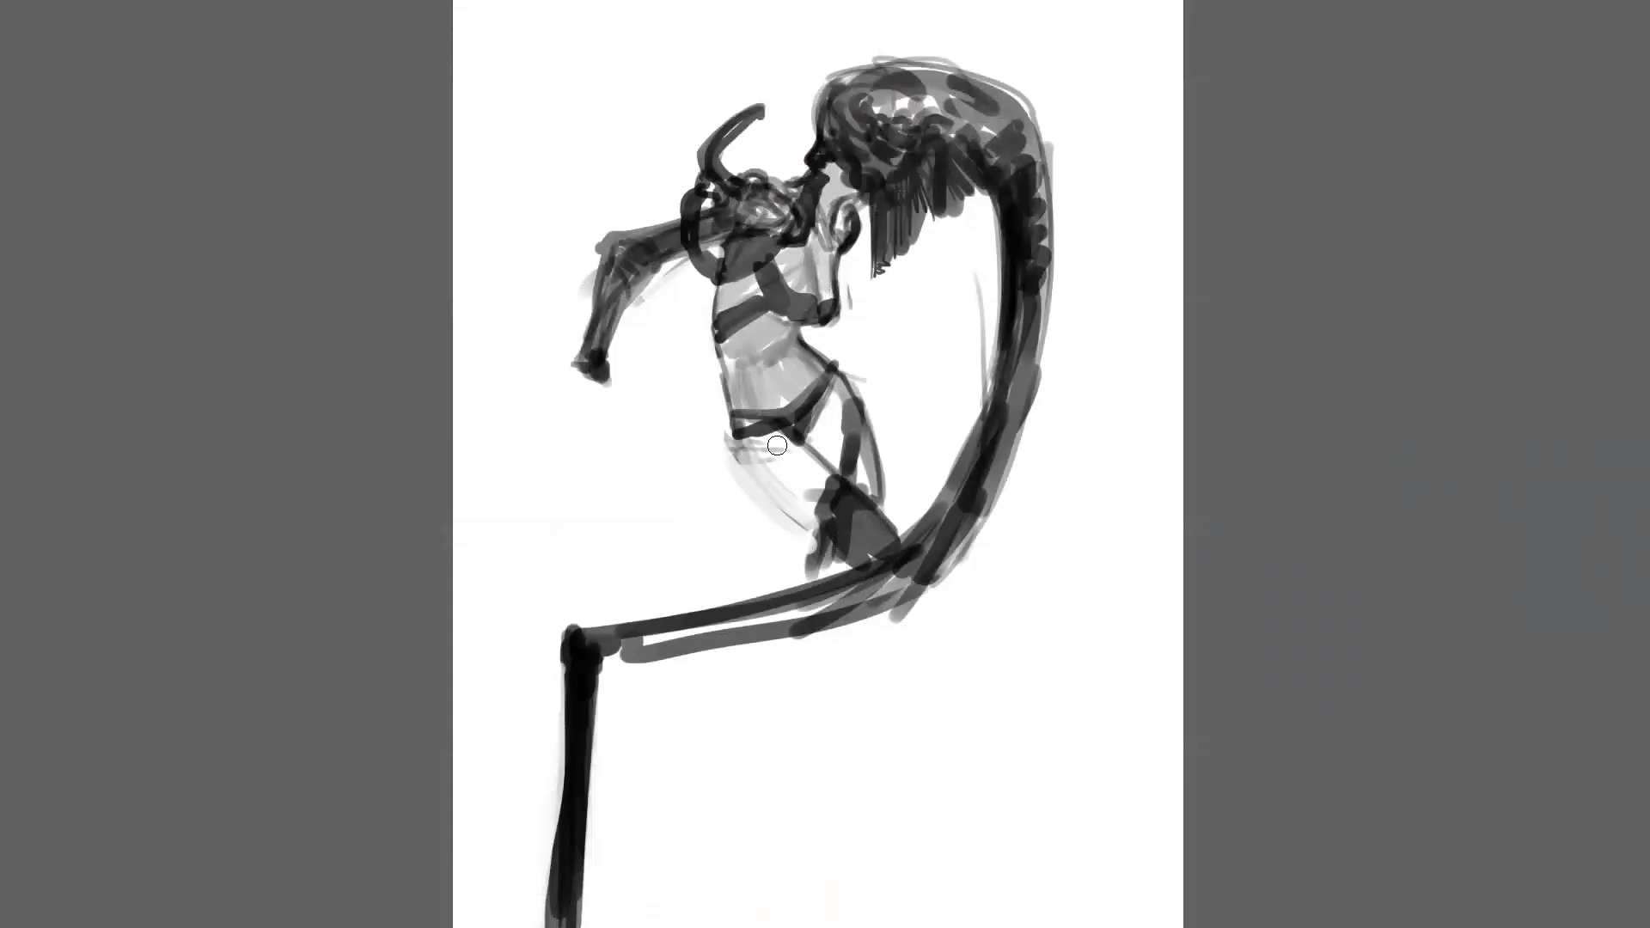
Fill the near thigh below the hip band with mid grey and mirror the canvas.
{"action": "left_click_drag", "start_coordinate": [745, 456], "coordinate": [786, 510]}
{"action": "mouse_move", "coordinate": [756, 452]}
{"action": "left_mouse_down"}
{"action": "mouse_move", "coordinate": [794, 519]}
{"action": "mouse_move", "coordinate": [782, 457]}
{"action": "mouse_move", "coordinate": [812, 507]}
{"action": "mouse_move", "coordinate": [816, 464]}
{"action": "mouse_move", "coordinate": [777, 492]}
{"action": "left_mouse_up"}
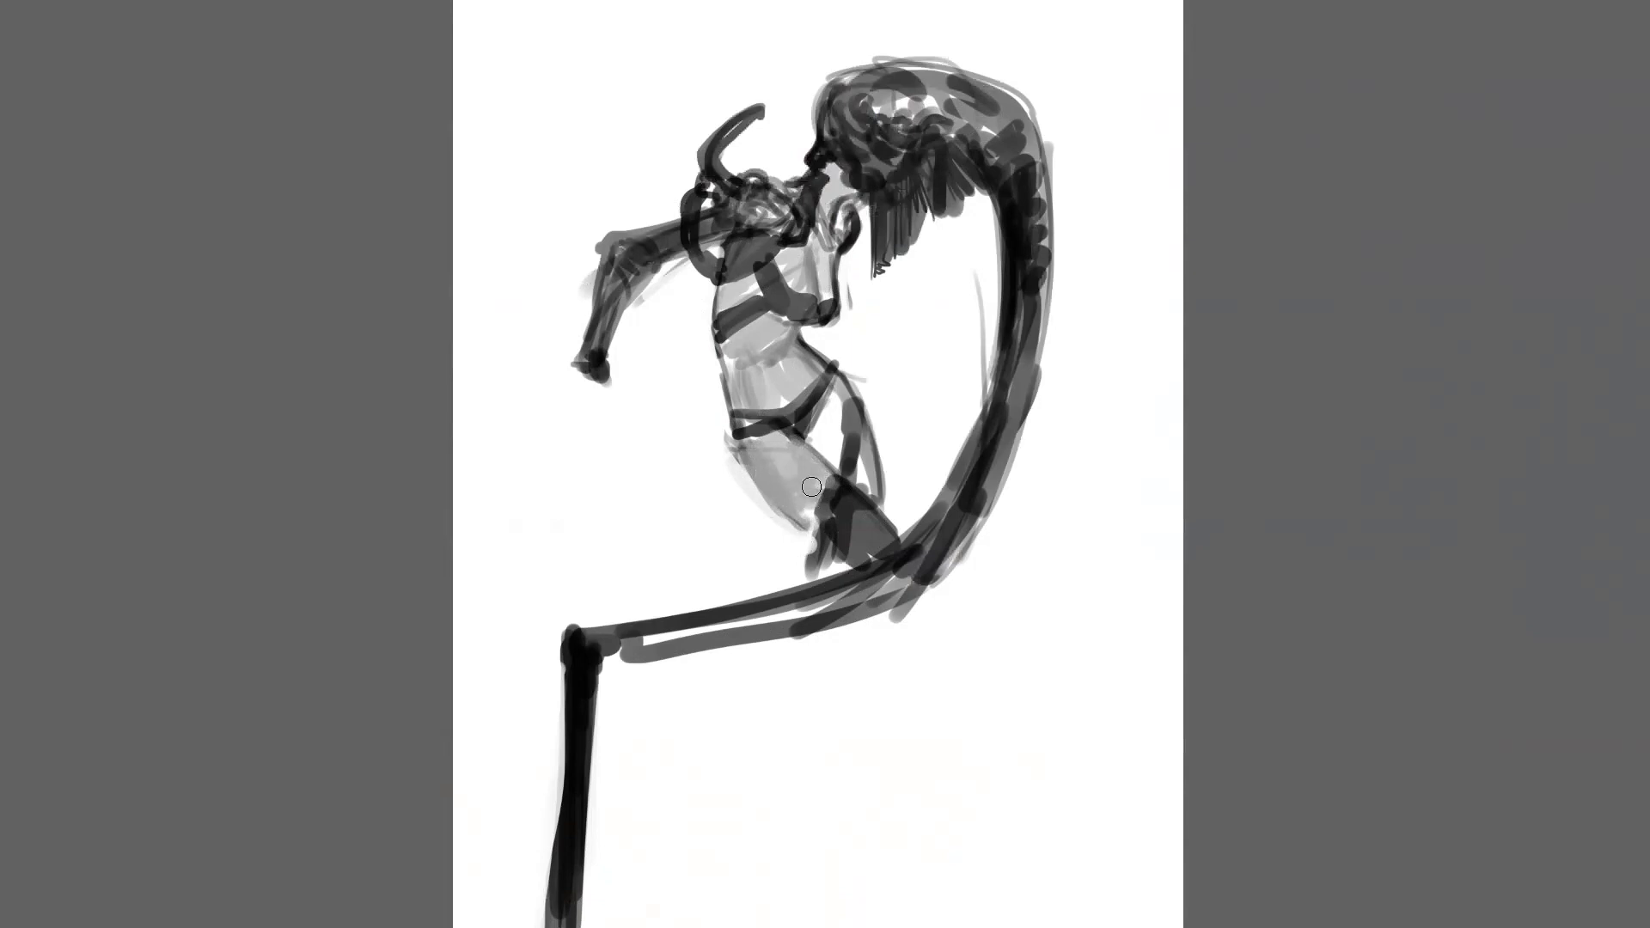
{"action": "key", "text": "m"}
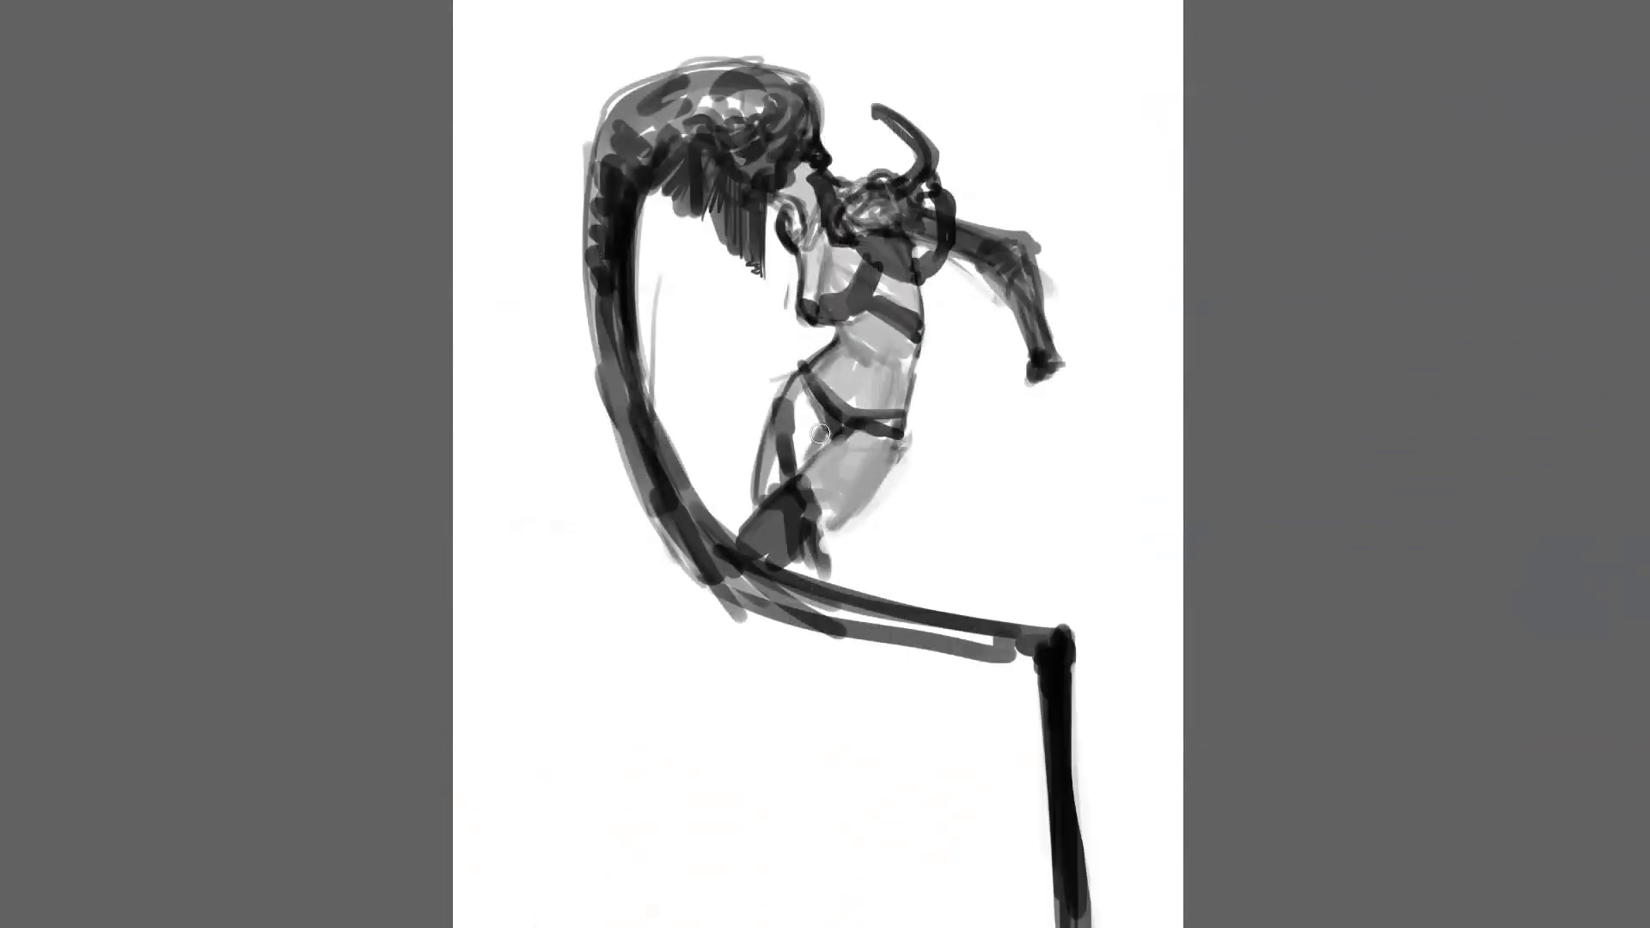
Shade the far thigh with a sampled tone, add dark strokes along its outer edge and mirror the canvas back.
{"action": "left_click", "coordinate": [809, 488], "text": "alt"}
{"action": "mouse_move", "coordinate": [800, 466]}
{"action": "left_mouse_down"}
{"action": "mouse_move", "coordinate": [818, 428]}
{"action": "mouse_move", "coordinate": [799, 440]}
{"action": "mouse_move", "coordinate": [793, 391]}
{"action": "mouse_move", "coordinate": [761, 488]}
{"action": "left_mouse_up"}
{"action": "left_click_drag", "start_coordinate": [773, 428], "coordinate": [758, 495]}
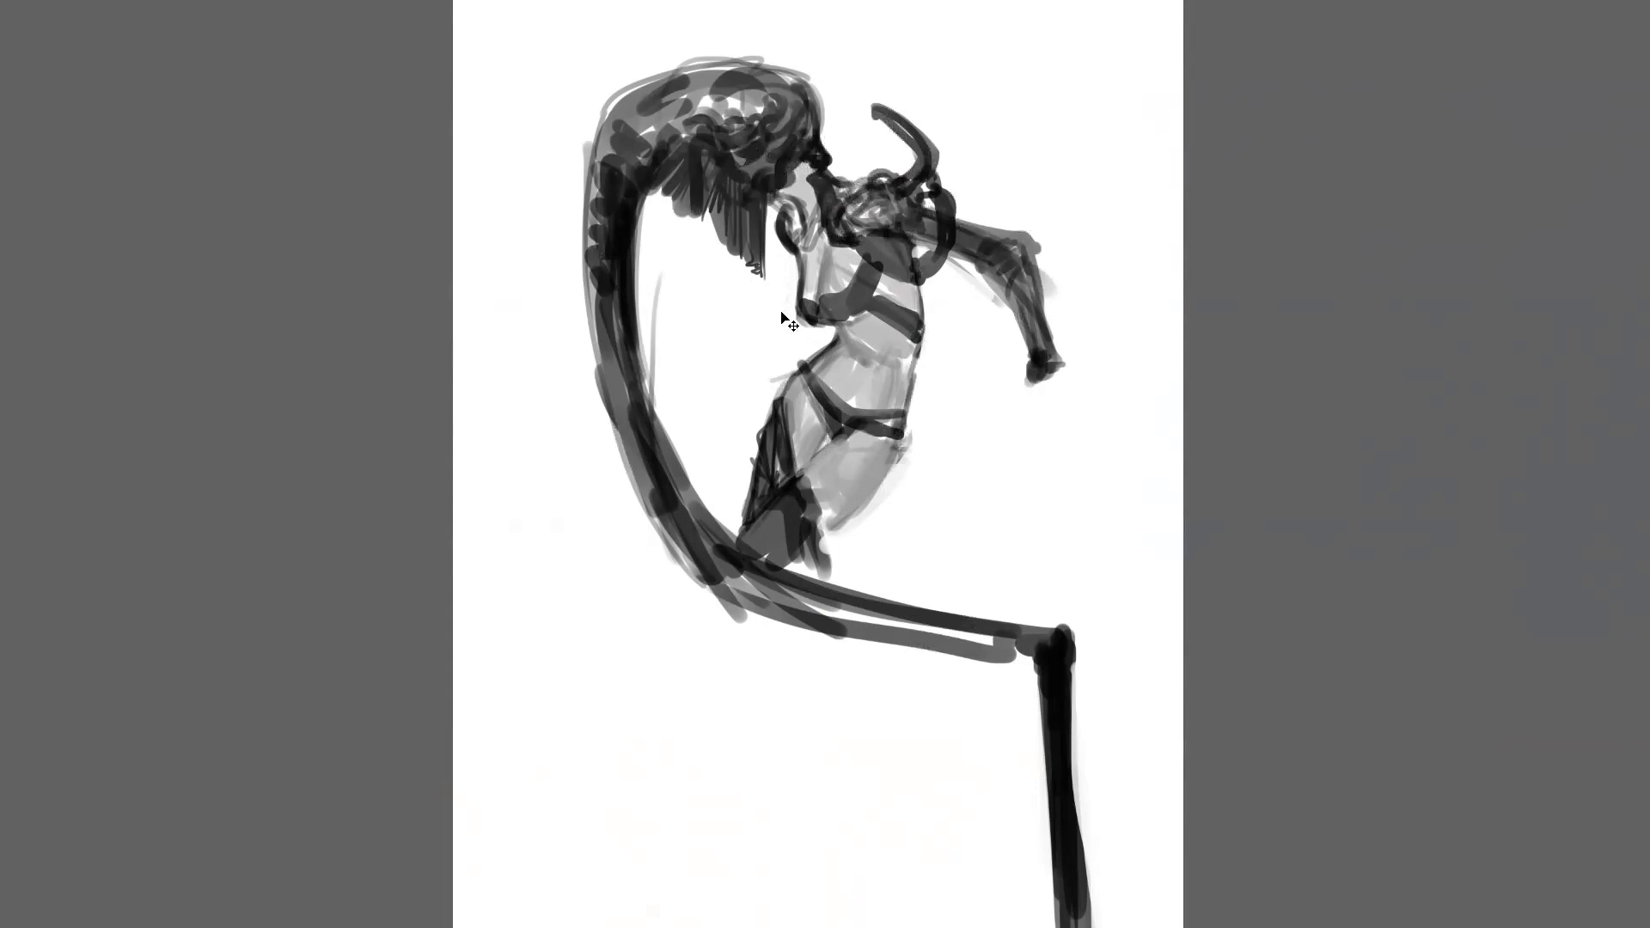
{"action": "key", "text": "ctrl+shift+h"}
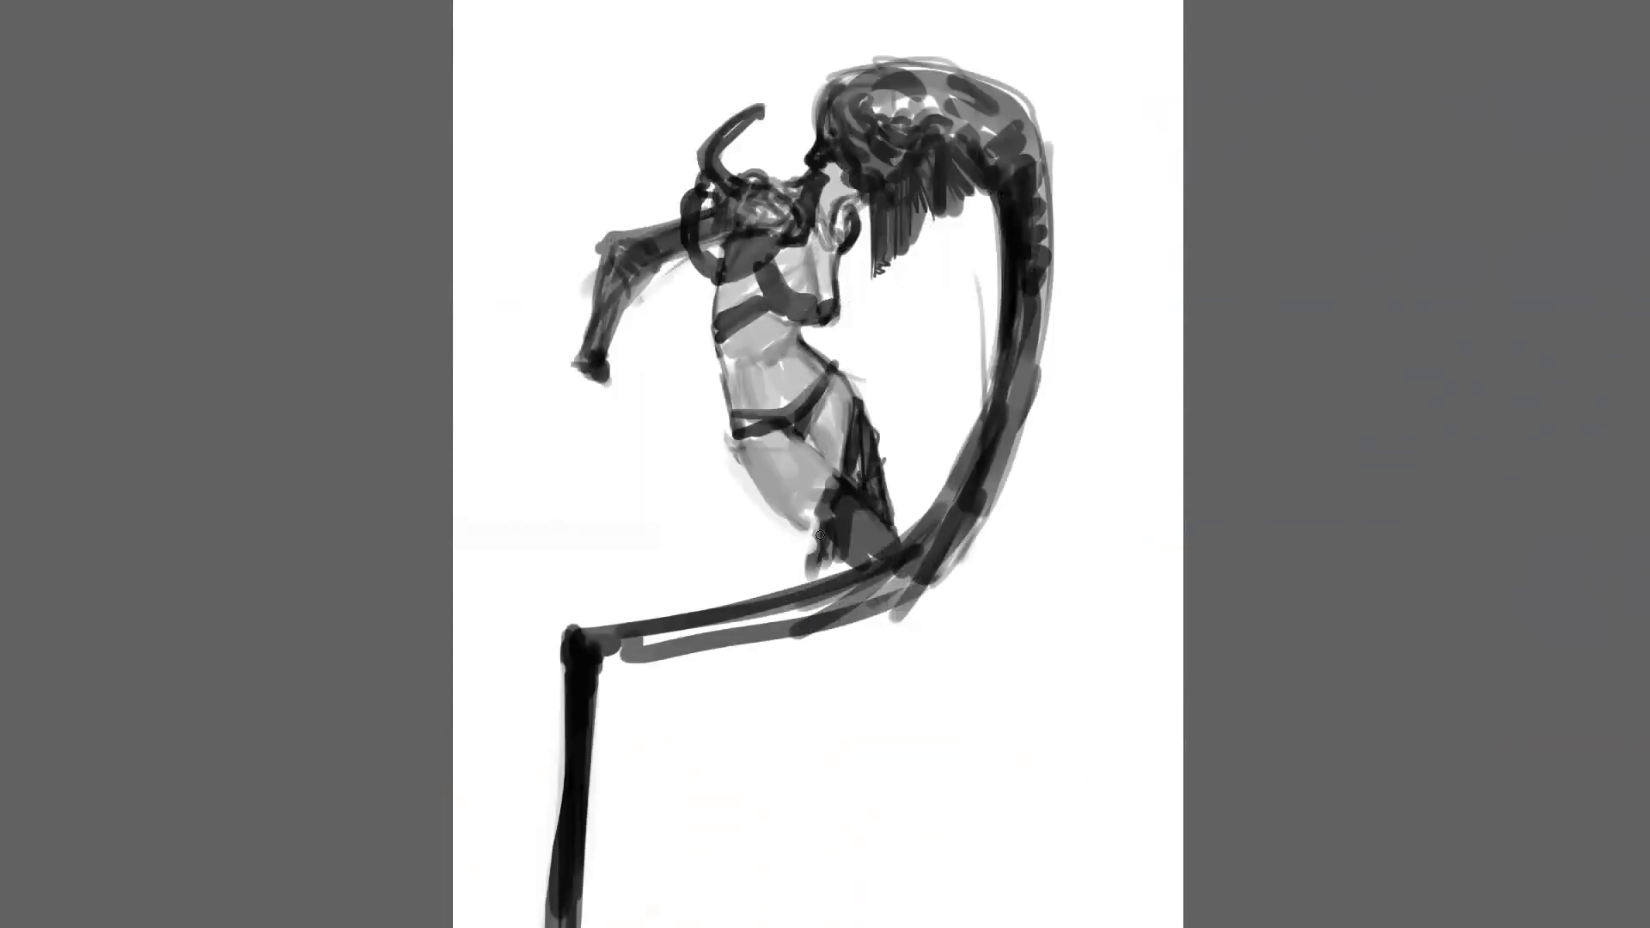
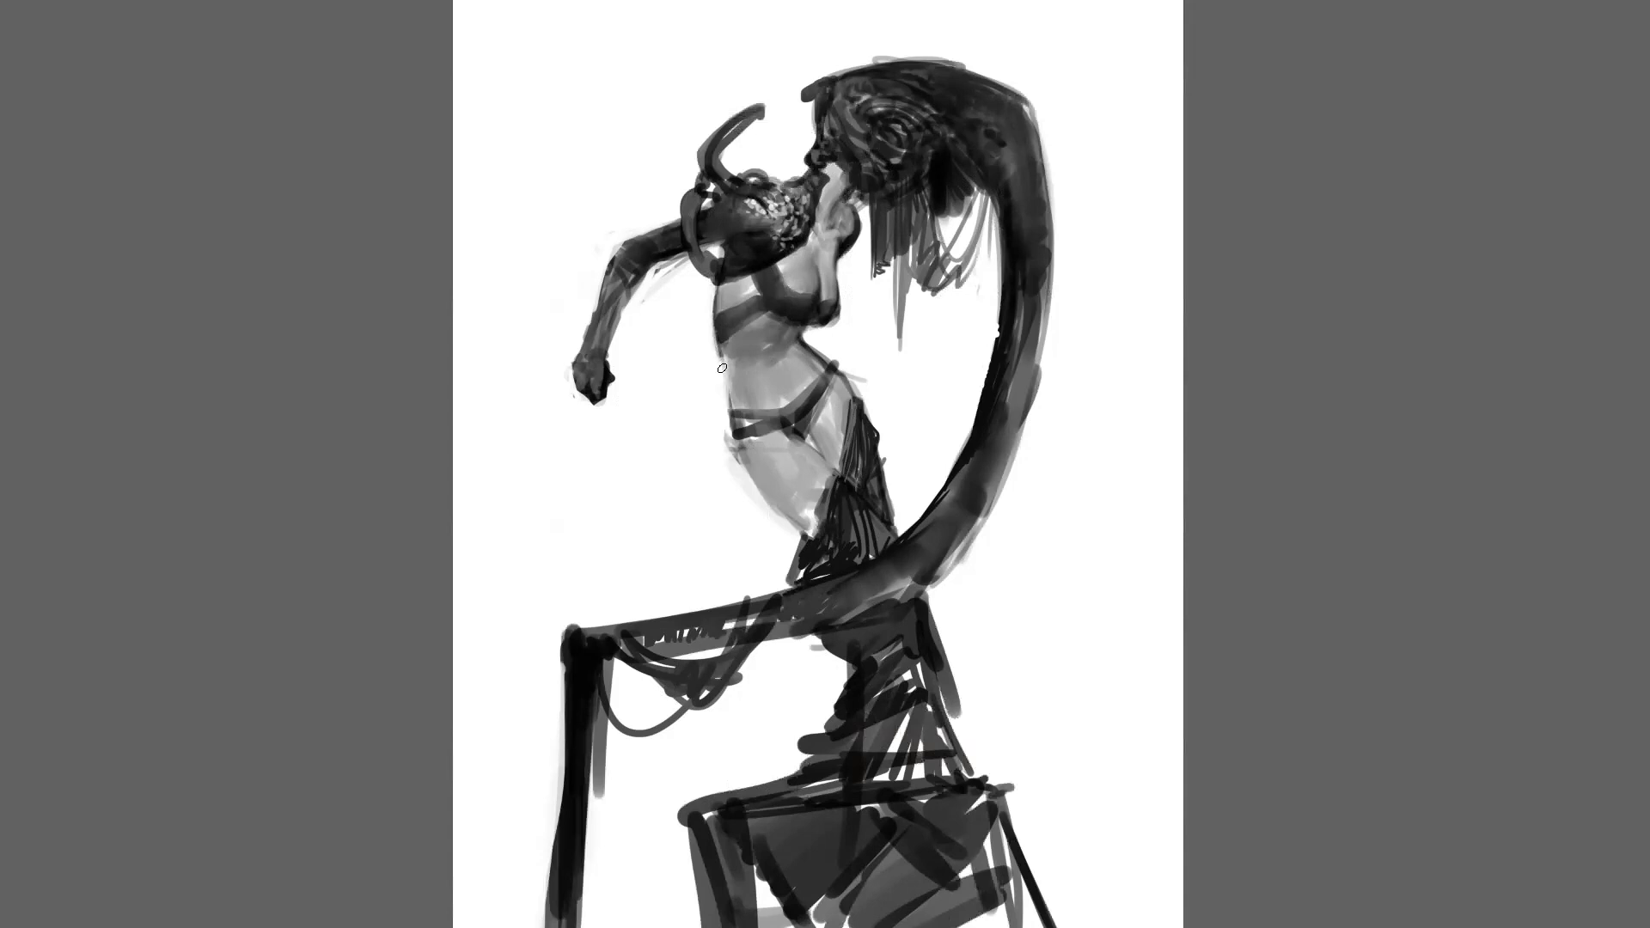
{"action": "key", "text": "alt"}
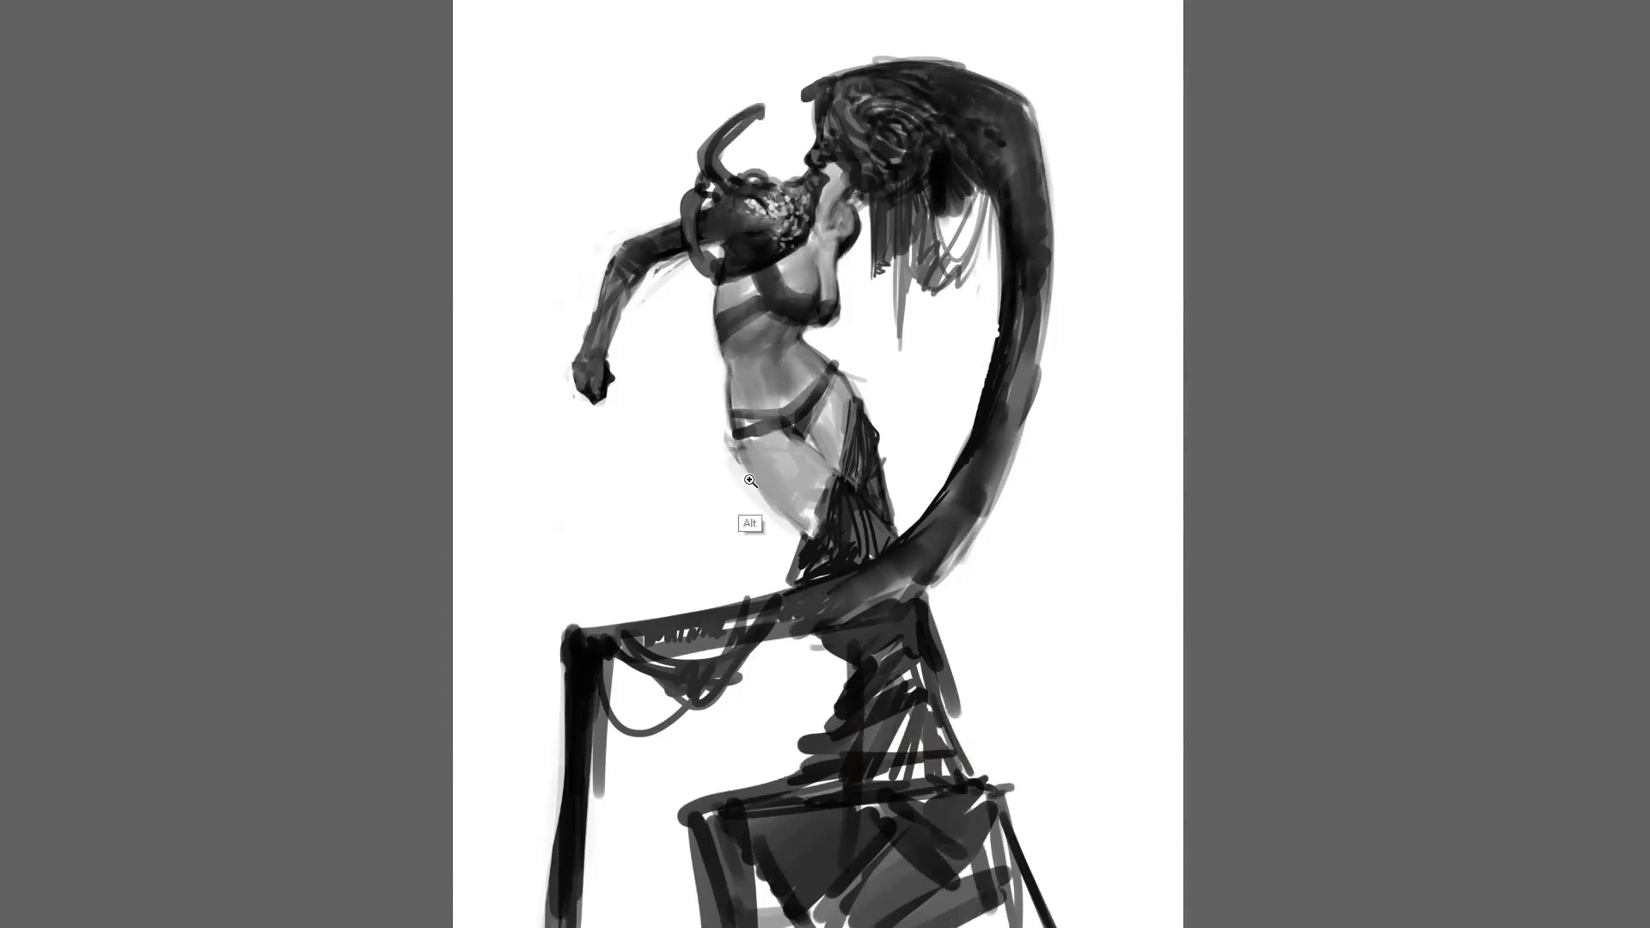
Mirror the canvas, shade the crown of the head shape with a sampled dark grey, and mirror it back.
{"action": "key", "text": "ctrl+minus"}
{"action": "key", "text": "ctrl+minus"}
{"action": "key", "text": "ctrl+shift+h"}
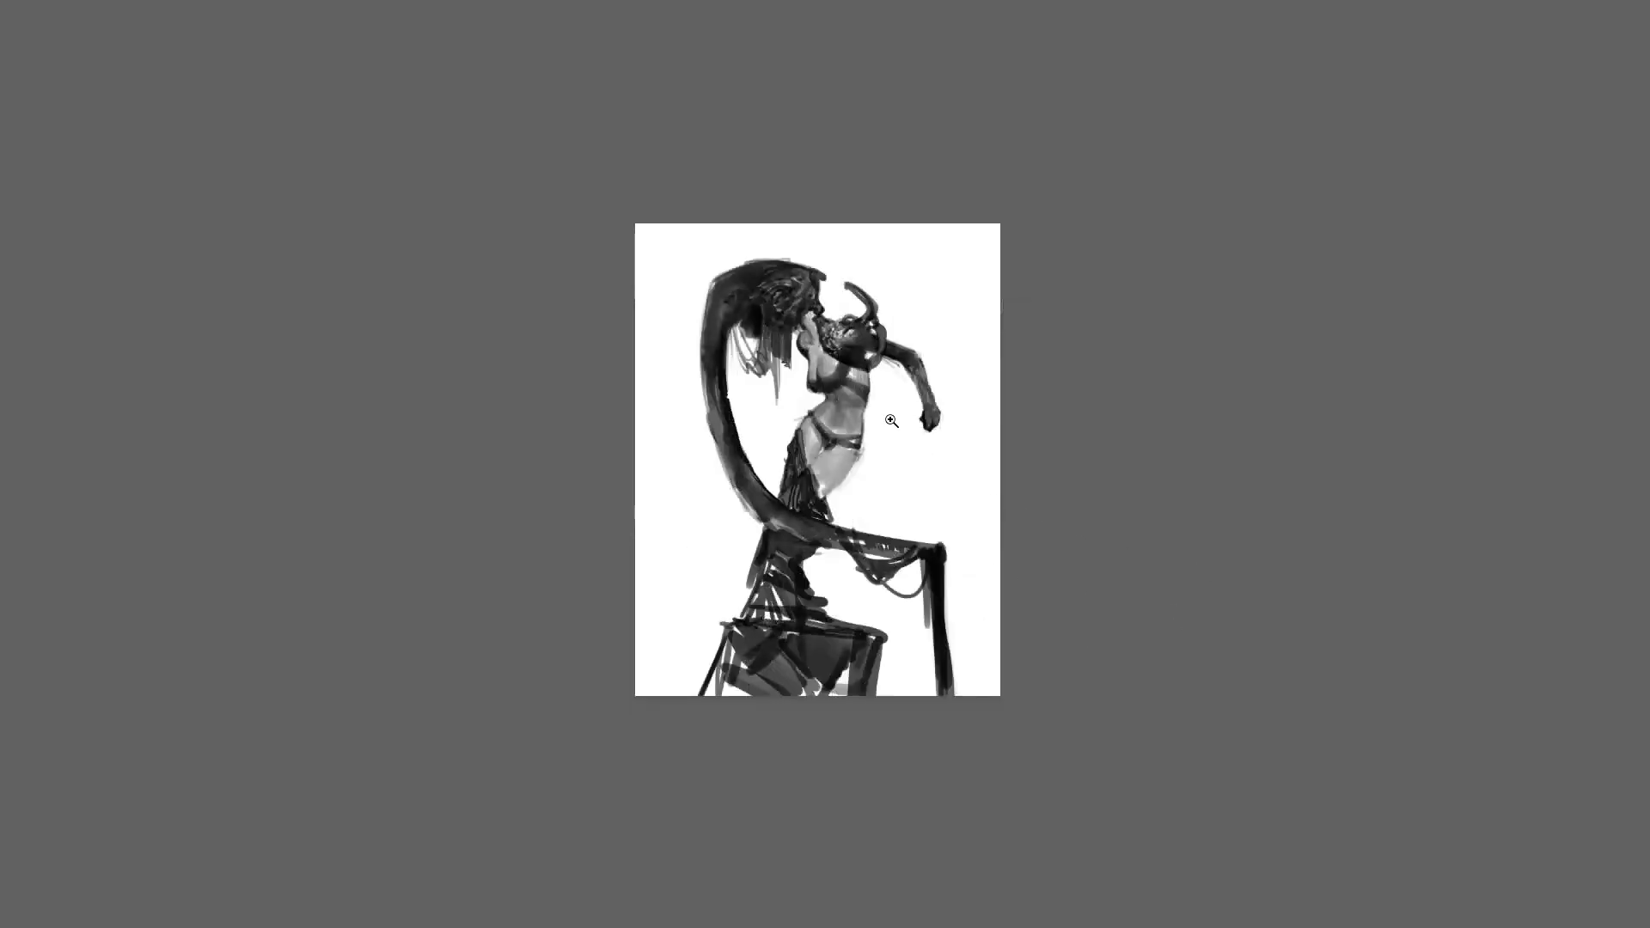
{"action": "key", "text": "ctrl+plus"}
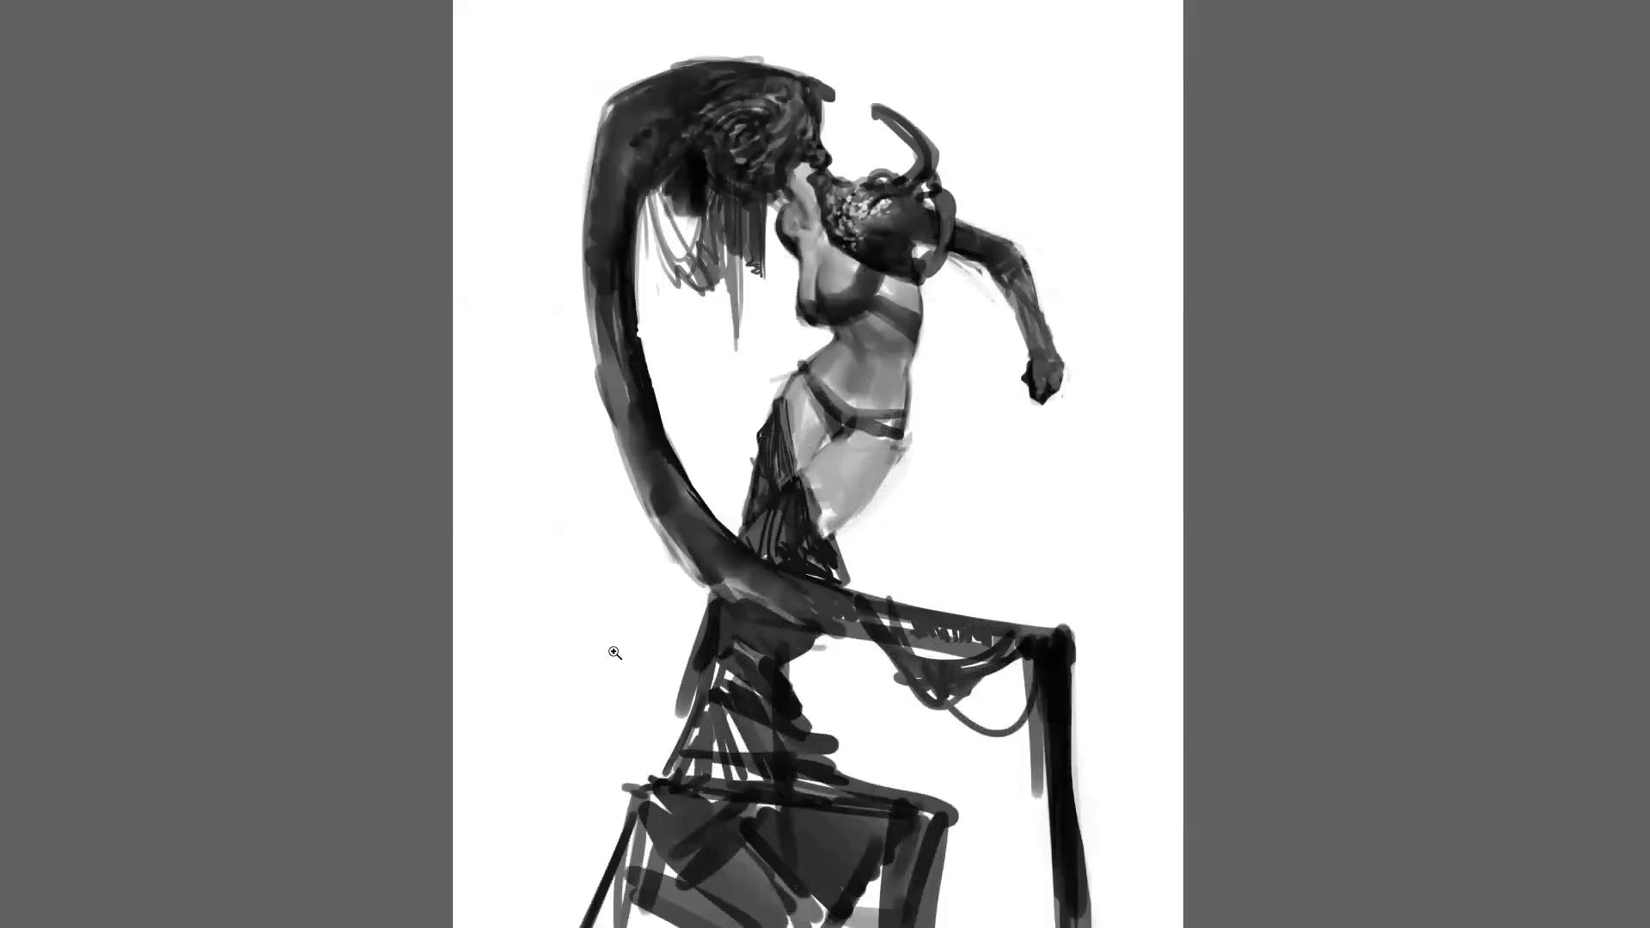
{"action": "left_click", "coordinate": [777, 92], "text": "alt"}
{"action": "mouse_move", "coordinate": [757, 86]}
{"action": "left_mouse_down"}
{"action": "mouse_move", "coordinate": [771, 90]}
{"action": "mouse_move", "coordinate": [692, 98]}
{"action": "left_mouse_up"}
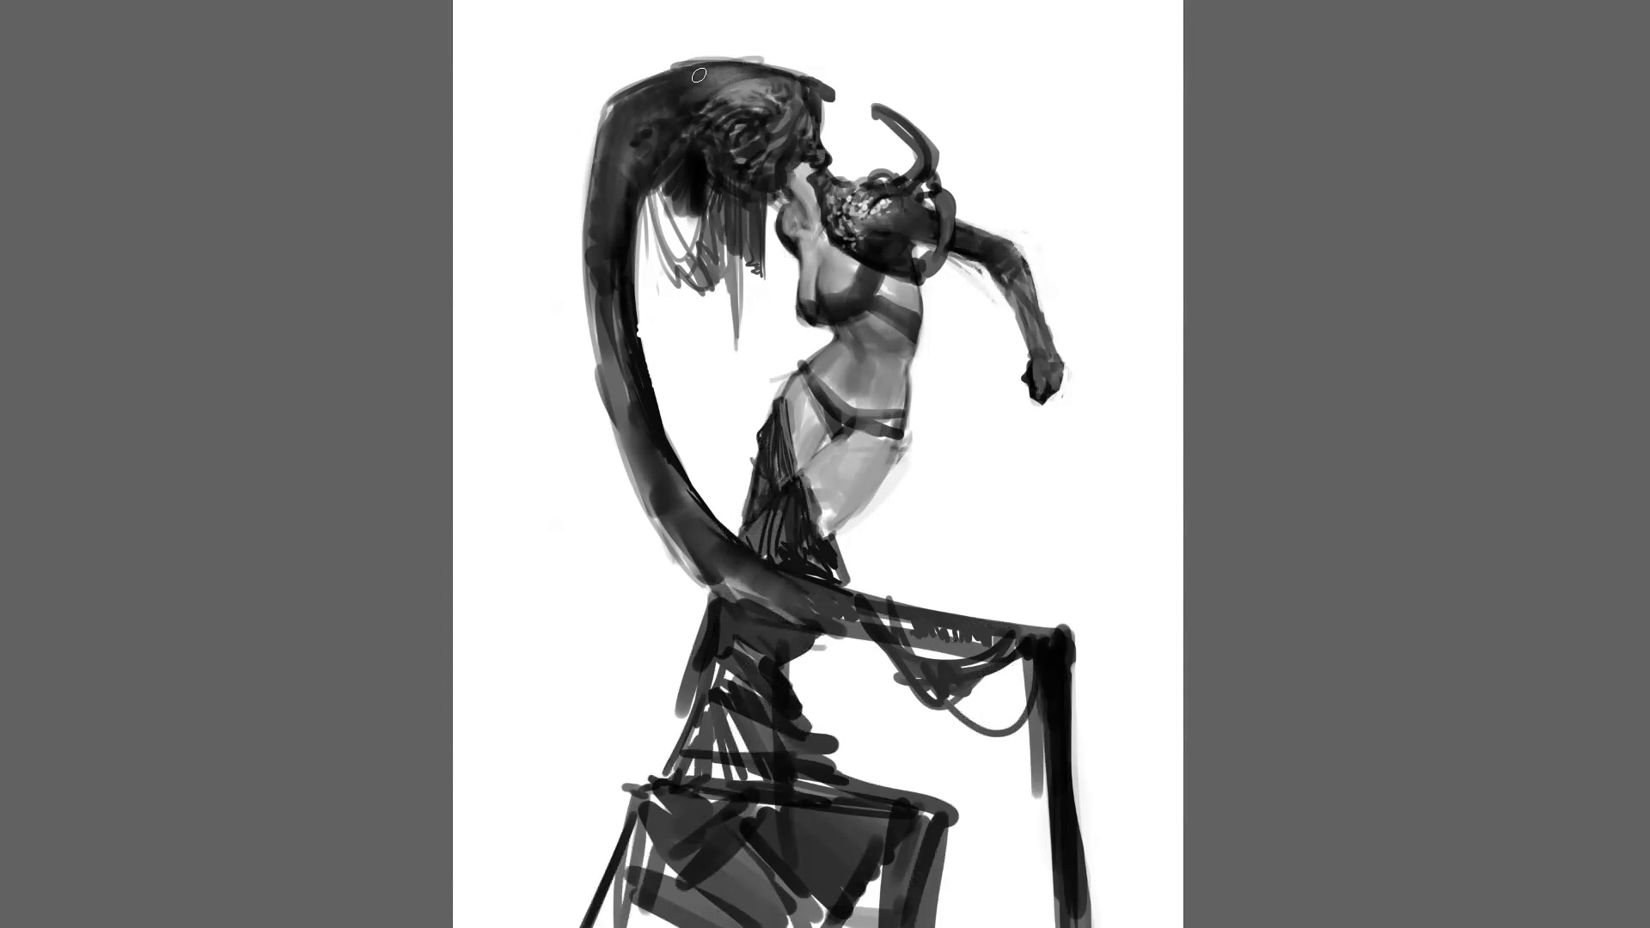
{"action": "key", "text": "ctrl+minus"}
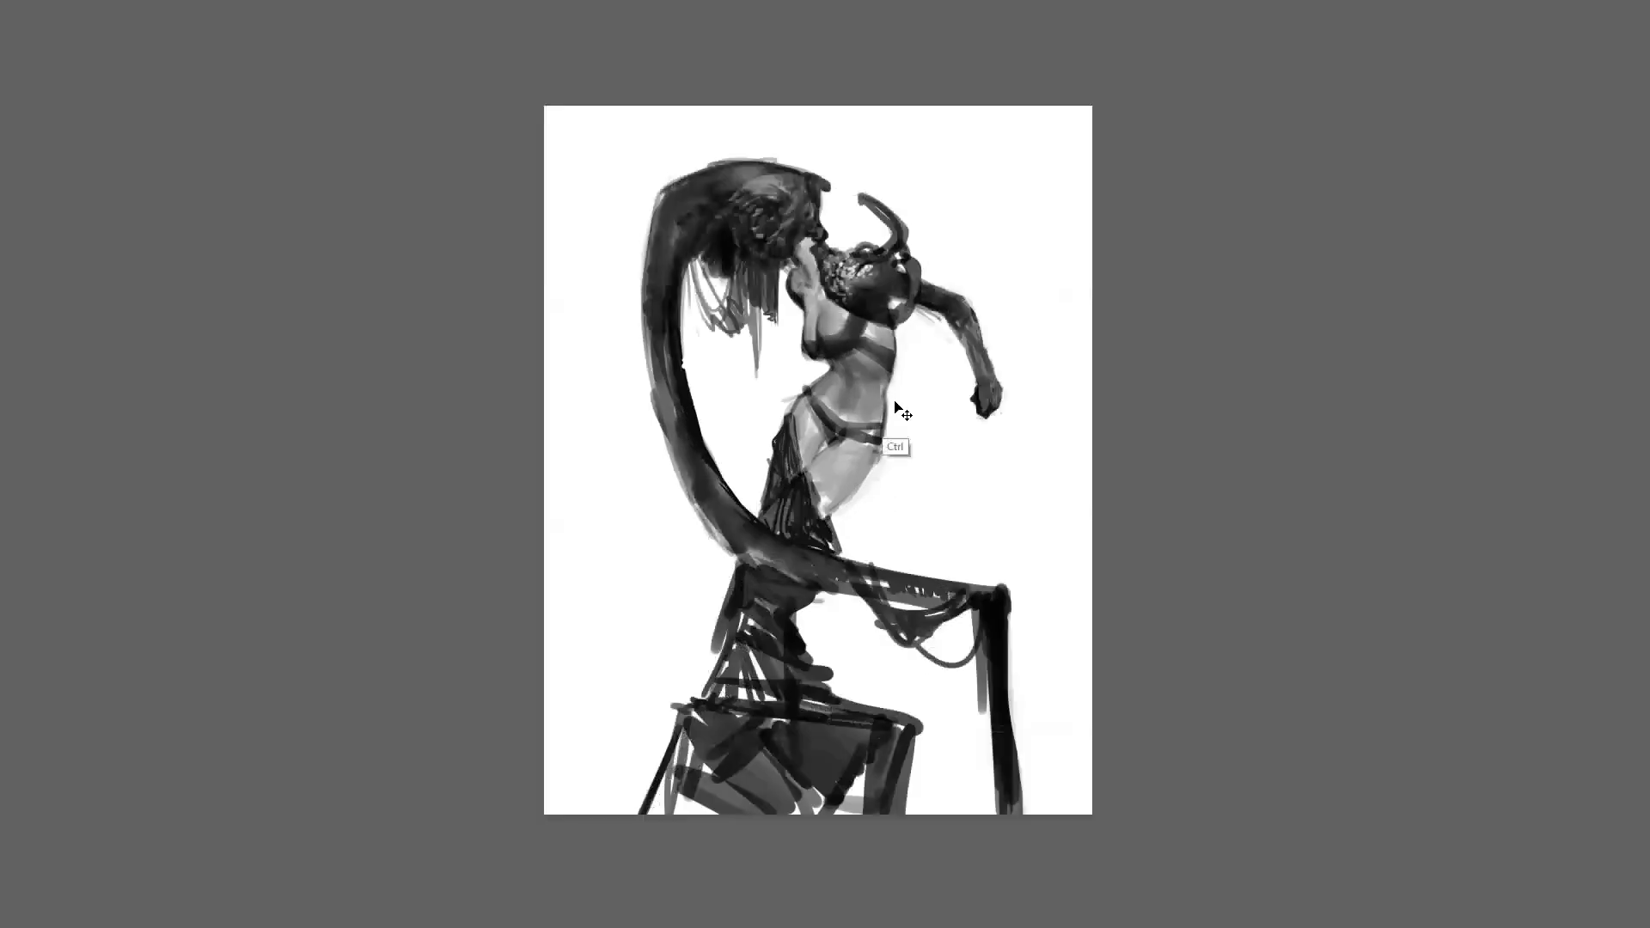
{"action": "key", "text": "ctrl+shift+h"}
Paint a dark rim along the chest armour's lower edge and a pointed corner at the back of the head, checking them mirrored.
{"action": "key", "text": "ctrl+plus"}
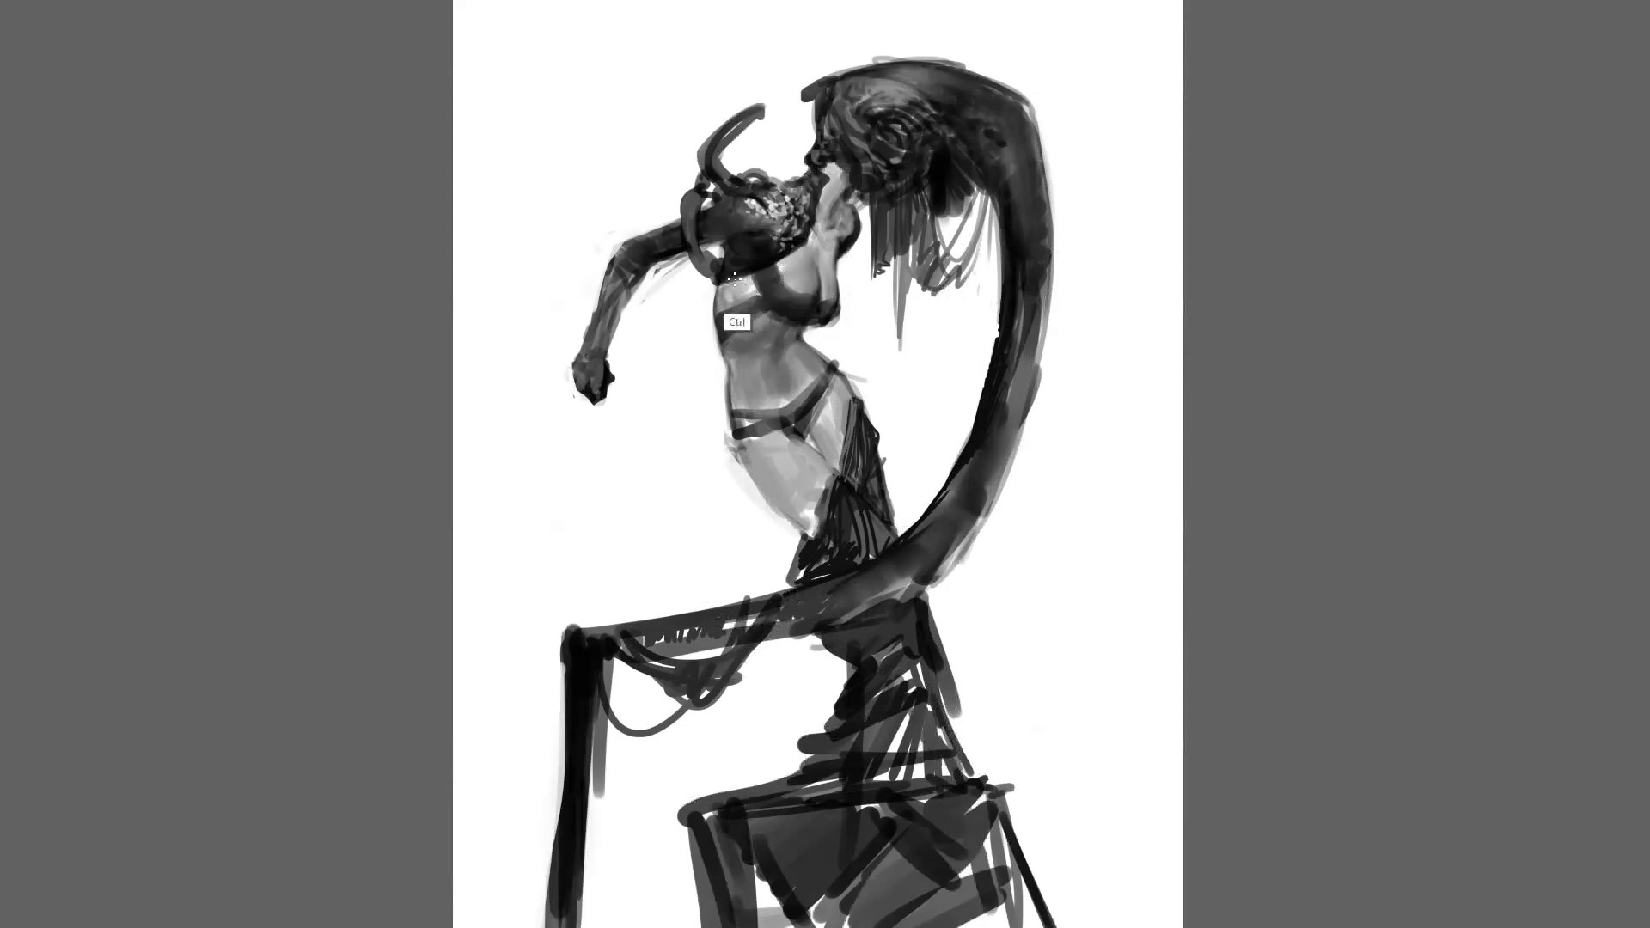
{"action": "key", "text": "ctrl"}
{"action": "left_click_drag", "start_coordinate": [727, 273], "coordinate": [795, 243]}
{"action": "key", "text": "ctrl+minus"}
{"action": "key", "text": "ctrl+minus"}
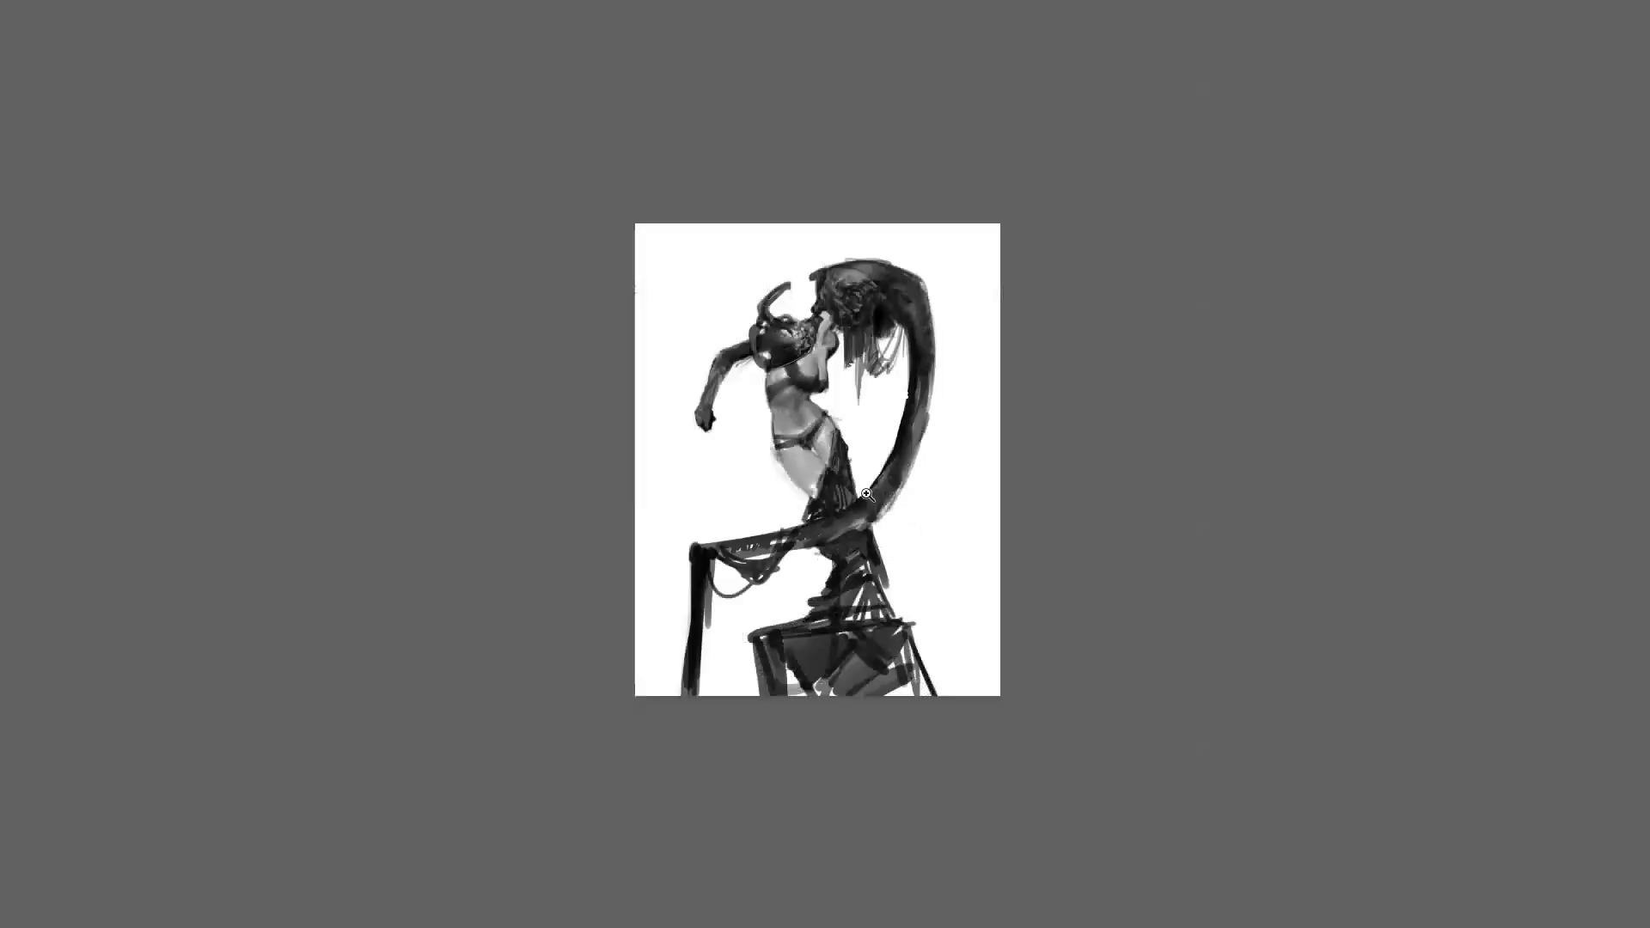
{"action": "key", "text": "ctrl+shift+h"}
{"action": "key", "text": "ctrl+plus"}
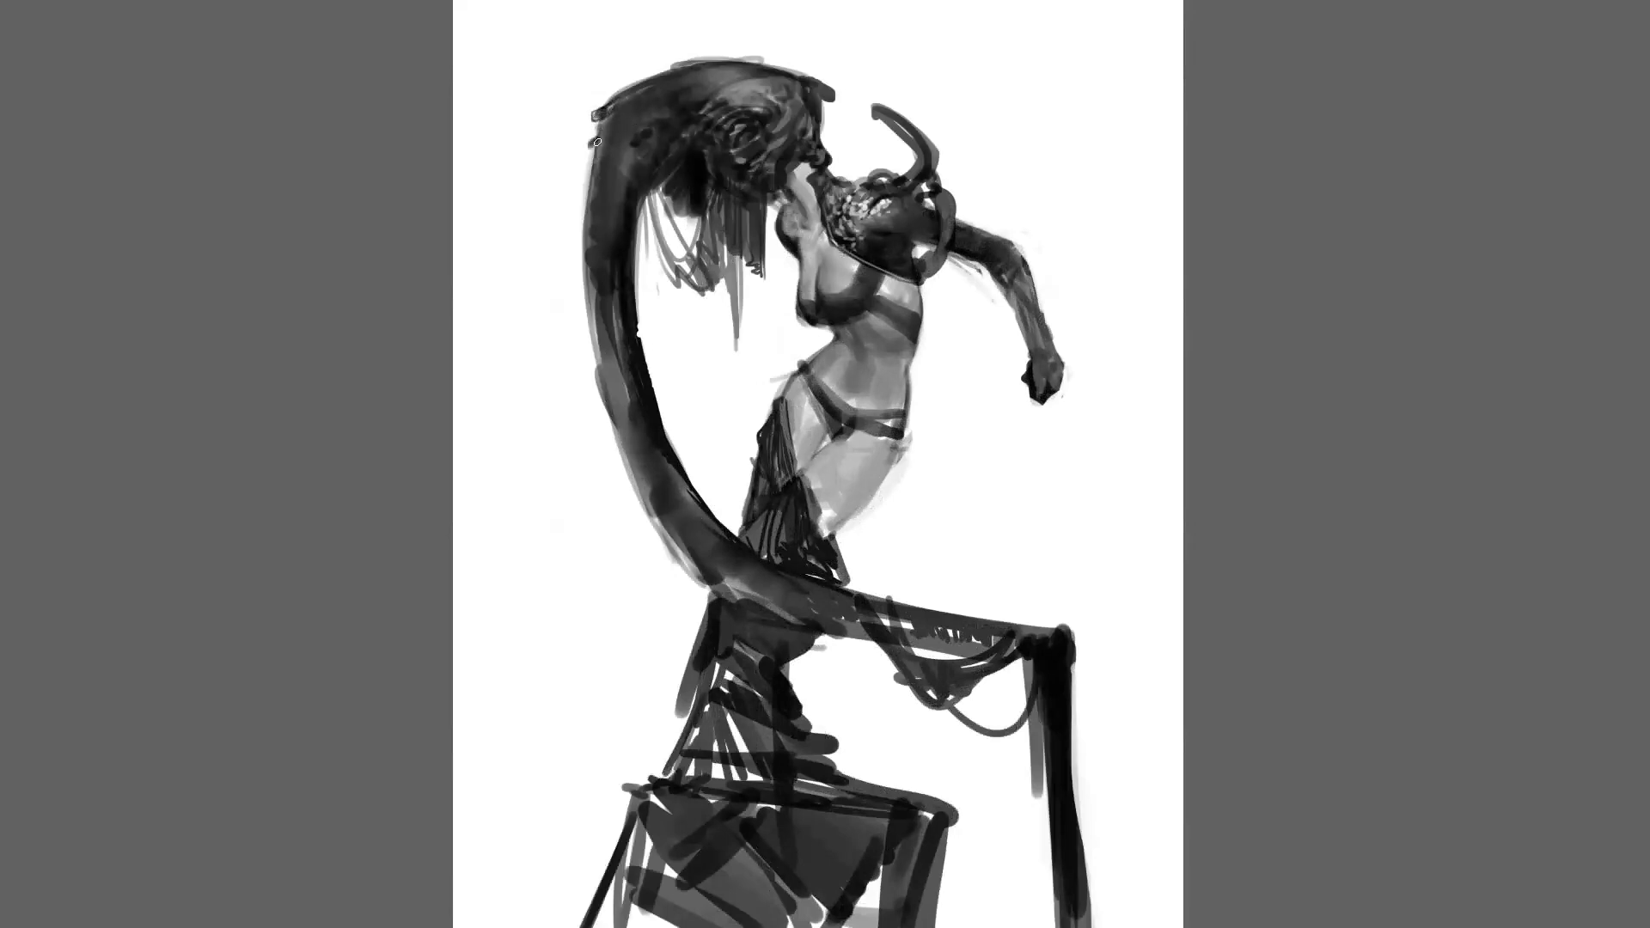
{"action": "key", "text": "h"}
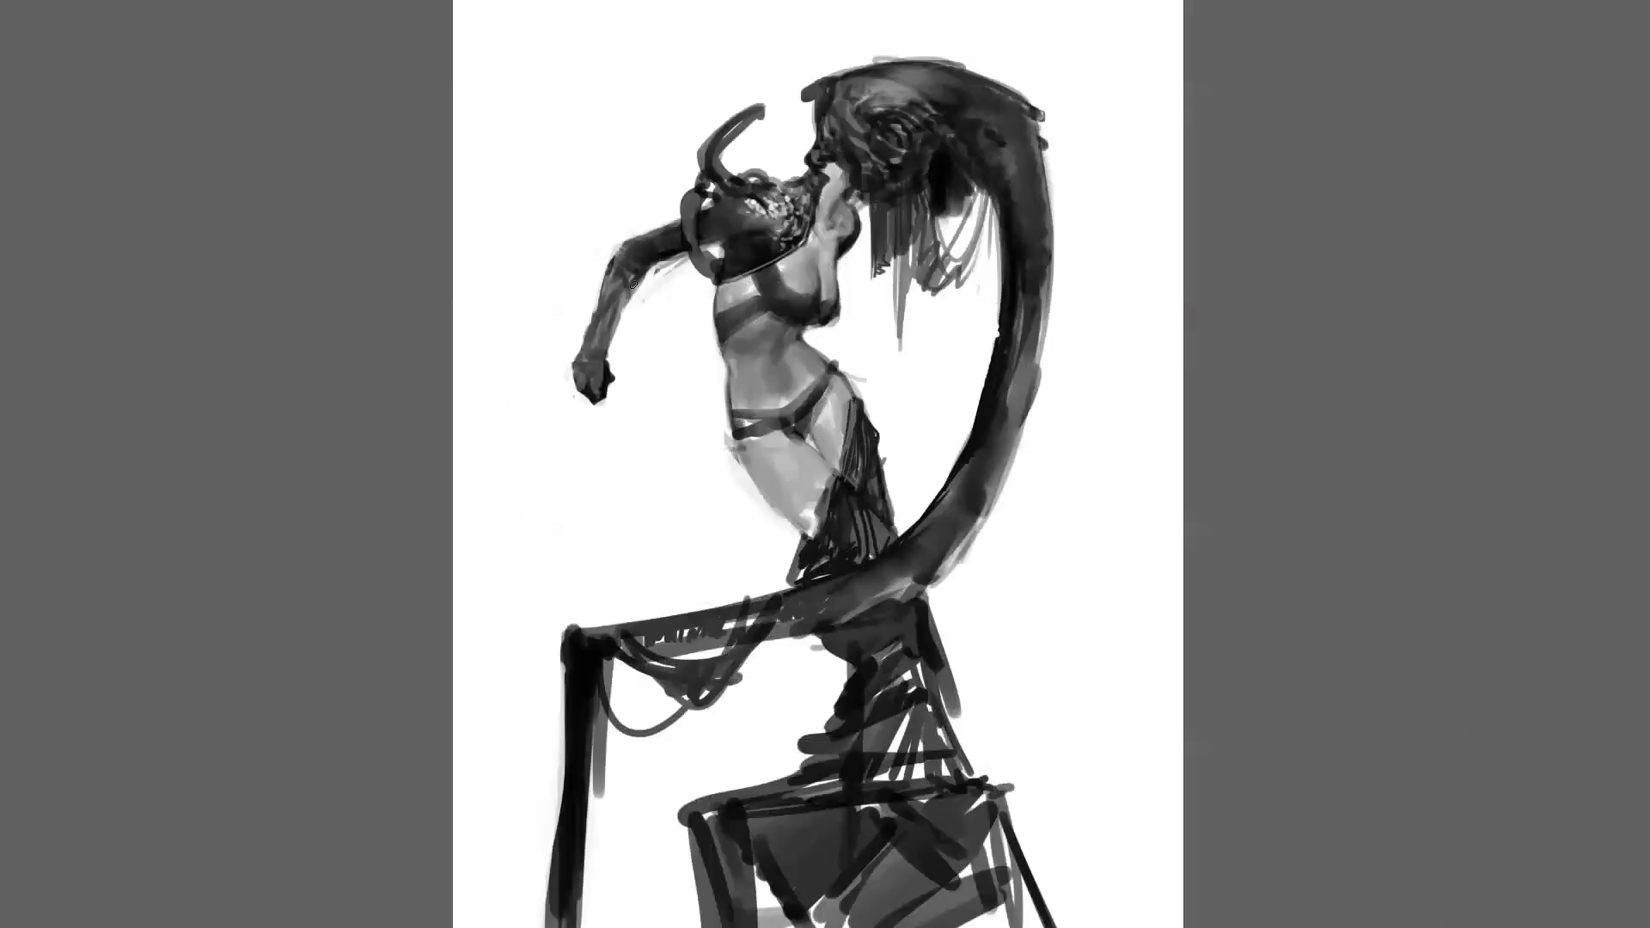
Darken the outstretched arm from forearm to shoulder, touch up the shoulder joint, and mirror the canvas.
{"action": "mouse_move", "coordinate": [634, 284]}
{"action": "left_mouse_down"}
{"action": "mouse_move", "coordinate": [609, 315]}
{"action": "mouse_move", "coordinate": [642, 266]}
{"action": "mouse_move", "coordinate": [609, 335]}
{"action": "left_mouse_up"}
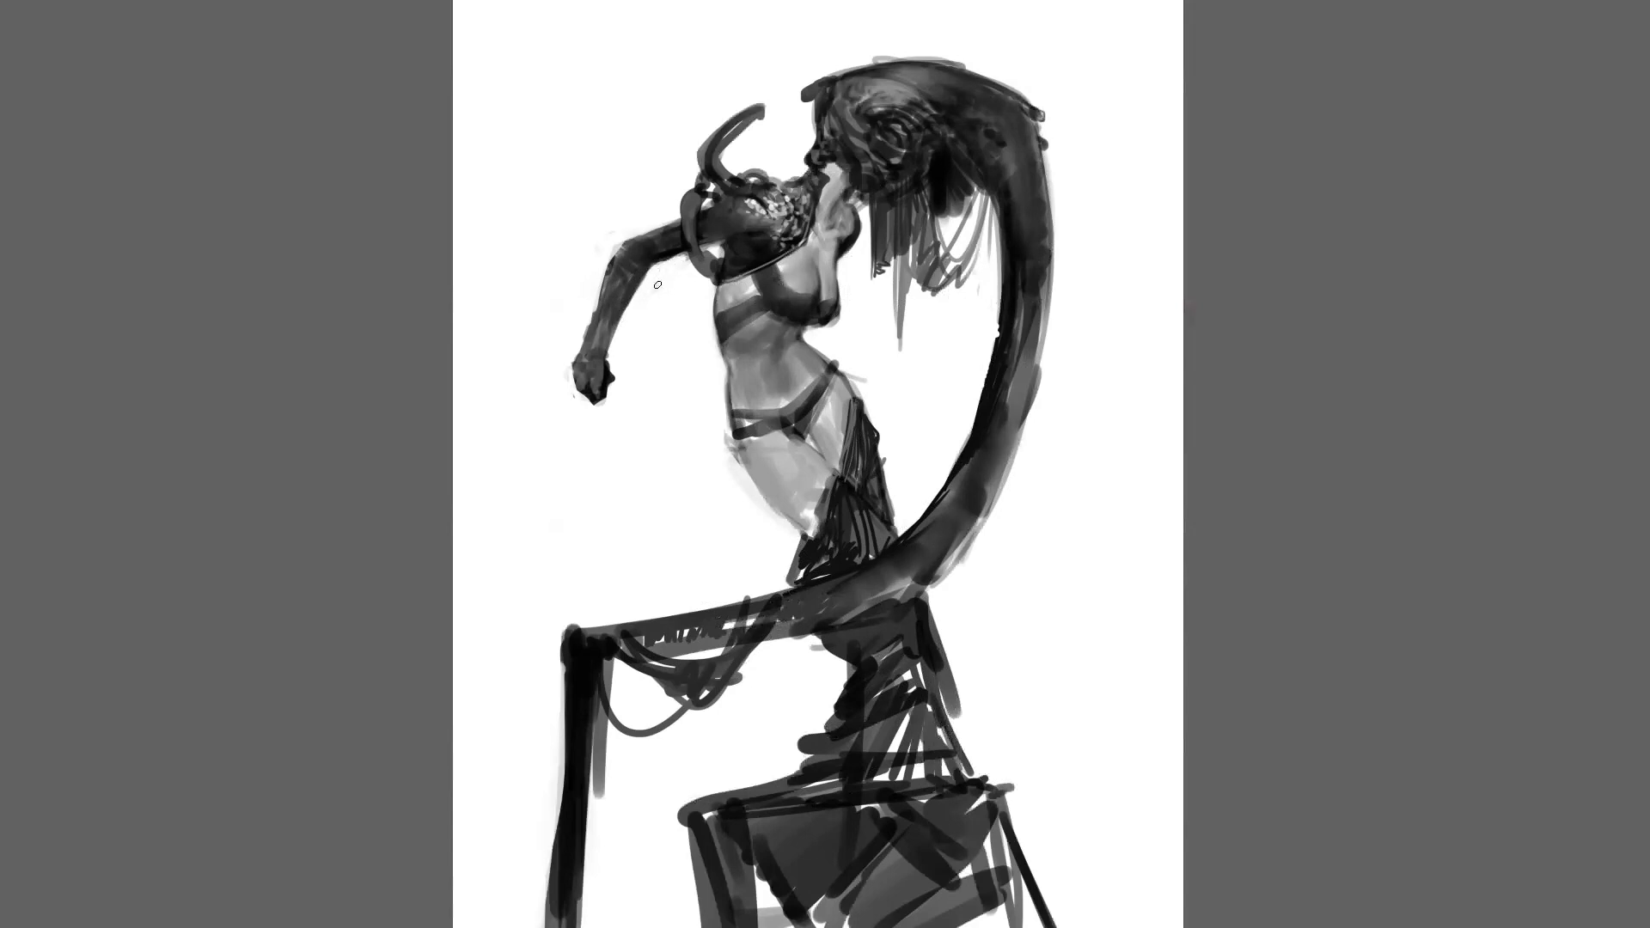
{"action": "mouse_move", "coordinate": [594, 343]}
{"action": "left_mouse_down"}
{"action": "mouse_move", "coordinate": [608, 287]}
{"action": "mouse_move", "coordinate": [605, 352]}
{"action": "mouse_move", "coordinate": [646, 271]}
{"action": "mouse_move", "coordinate": [616, 303]}
{"action": "mouse_move", "coordinate": [614, 288]}
{"action": "mouse_move", "coordinate": [734, 226]}
{"action": "left_mouse_up"}
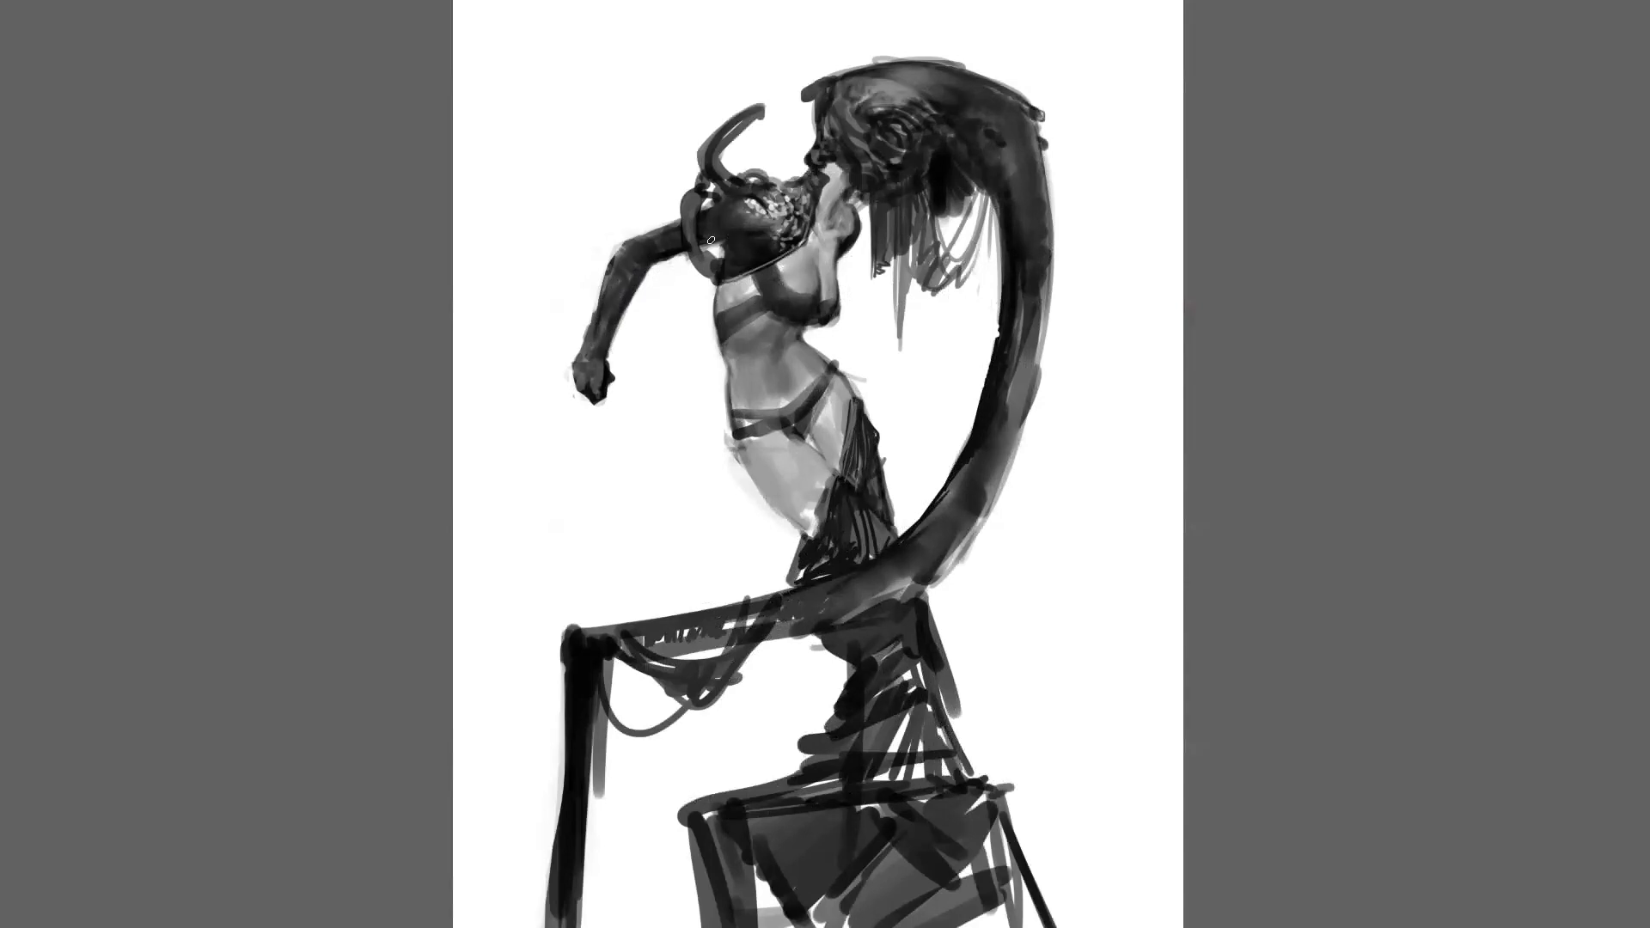
{"action": "mouse_move", "coordinate": [719, 242]}
{"action": "left_mouse_down"}
{"action": "mouse_move", "coordinate": [705, 242]}
{"action": "mouse_move", "coordinate": [721, 241]}
{"action": "left_mouse_up"}
{"action": "key", "text": "m"}
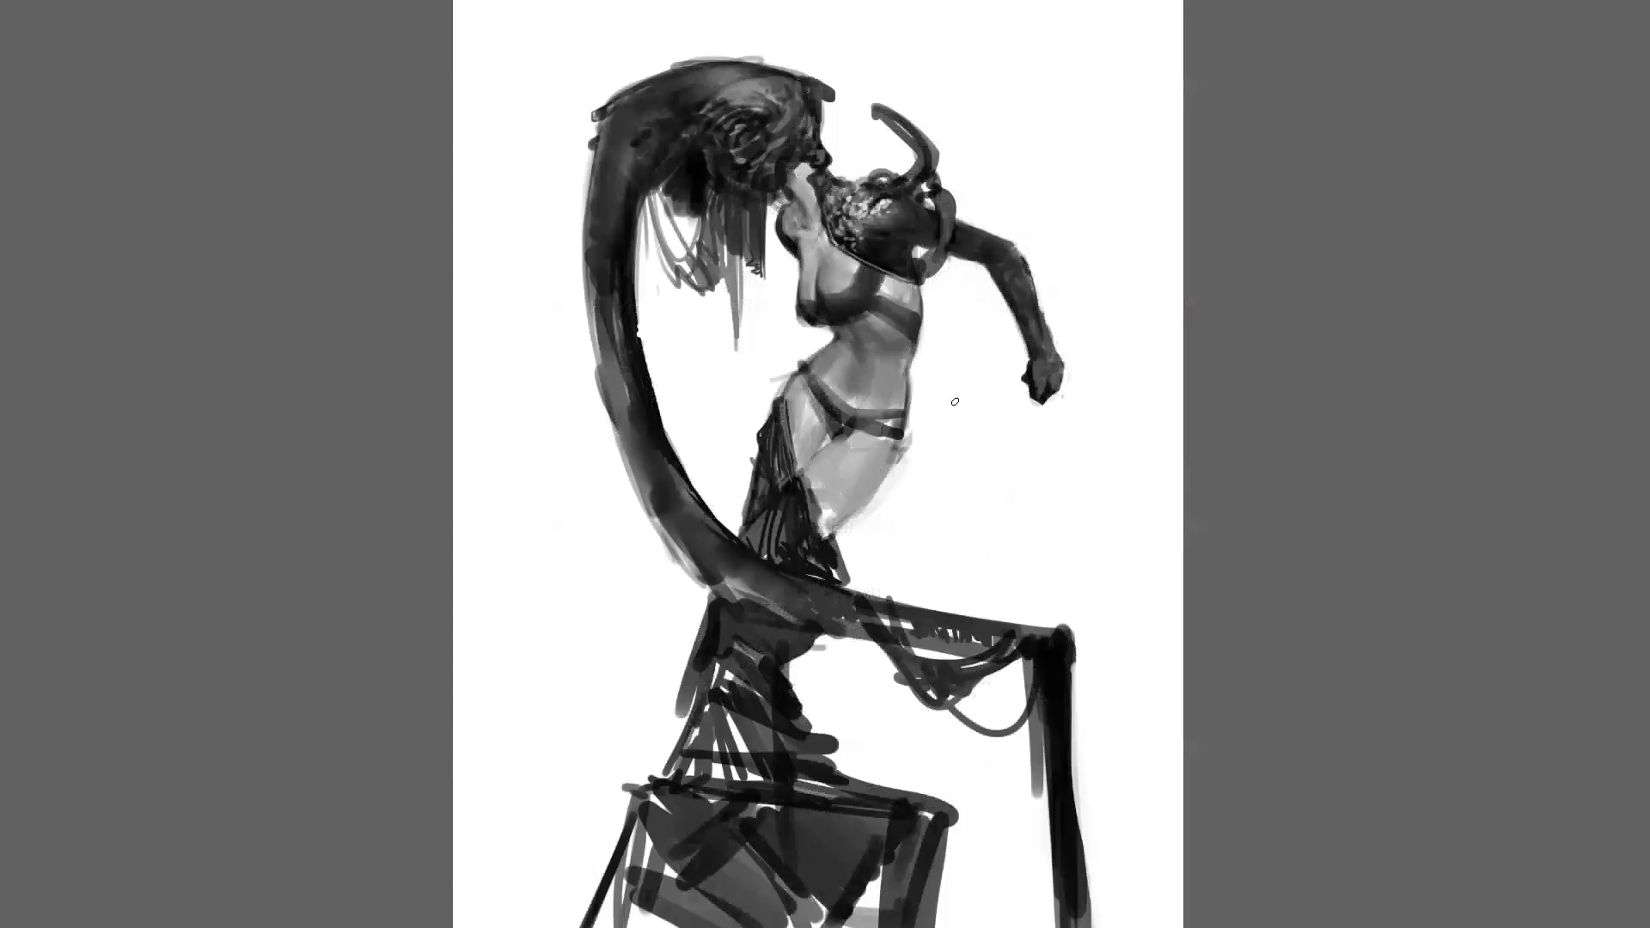
Darken the front of the hip band, shade the abdomen with a sampled grey, and mirror the canvas back.
{"action": "mouse_move", "coordinate": [805, 366]}
{"action": "left_mouse_down"}
{"action": "mouse_move", "coordinate": [831, 434]}
{"action": "mouse_move", "coordinate": [841, 411]}
{"action": "left_mouse_up"}
{"action": "key", "text": "ctrl+z"}
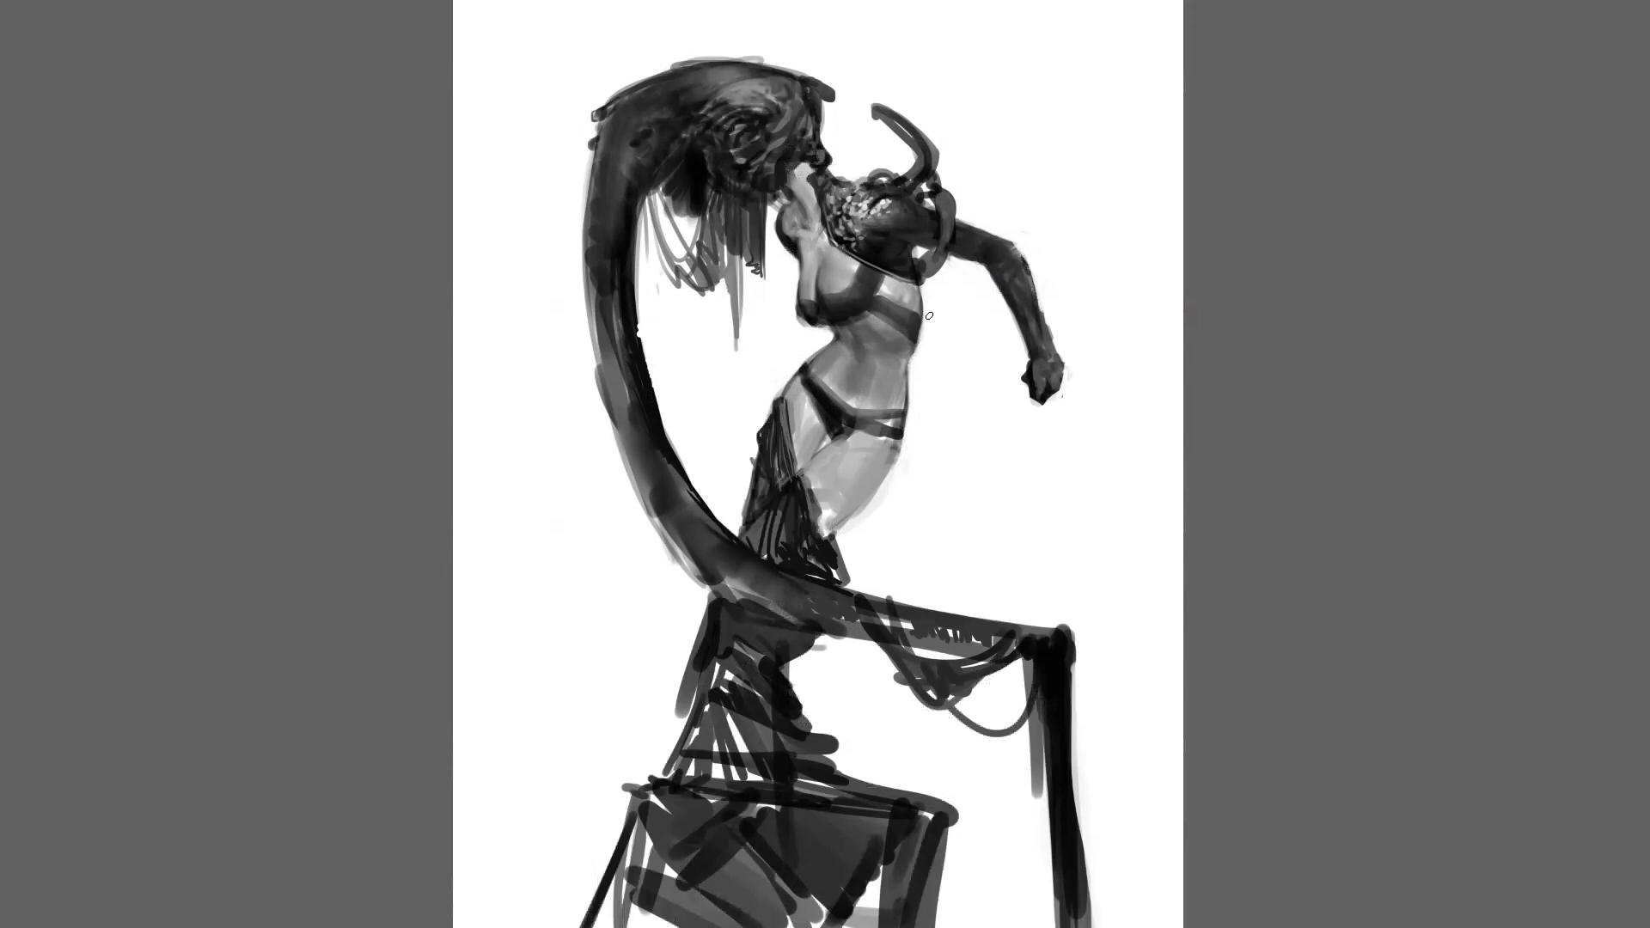
{"action": "mouse_move", "coordinate": [837, 352]}
{"action": "left_mouse_down"}
{"action": "mouse_move", "coordinate": [830, 388]}
{"action": "mouse_move", "coordinate": [840, 368]}
{"action": "mouse_move", "coordinate": [861, 400]}
{"action": "left_mouse_up"}
{"action": "left_click", "coordinate": [854, 361], "text": "alt"}
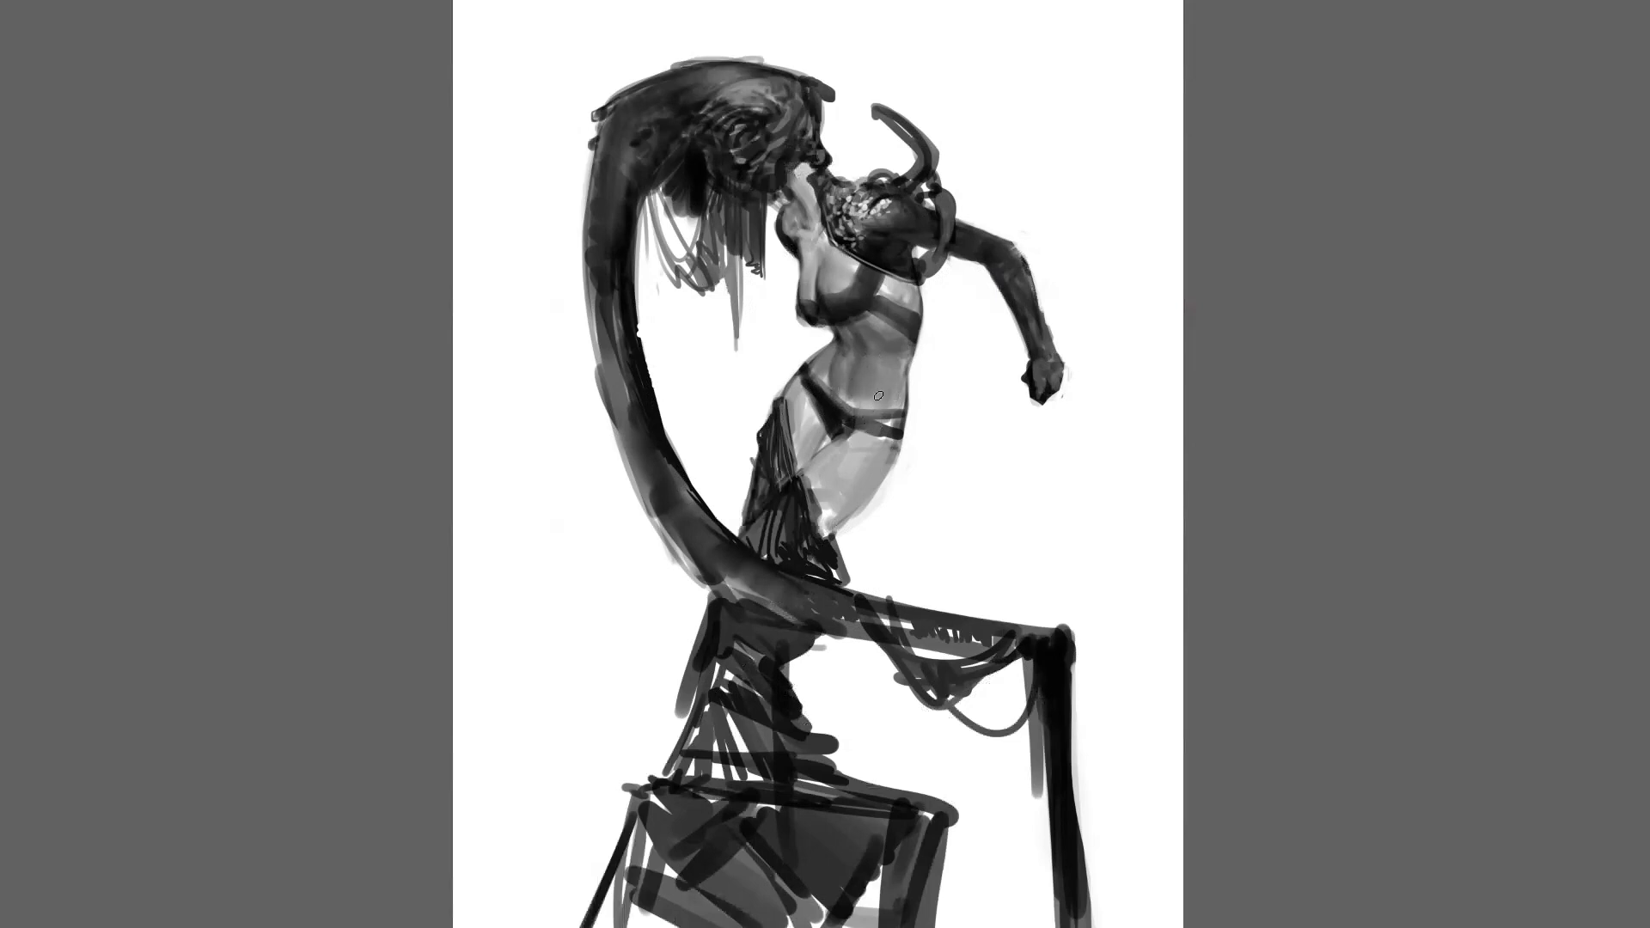
{"action": "key", "text": "alt"}
{"action": "key", "text": "m"}
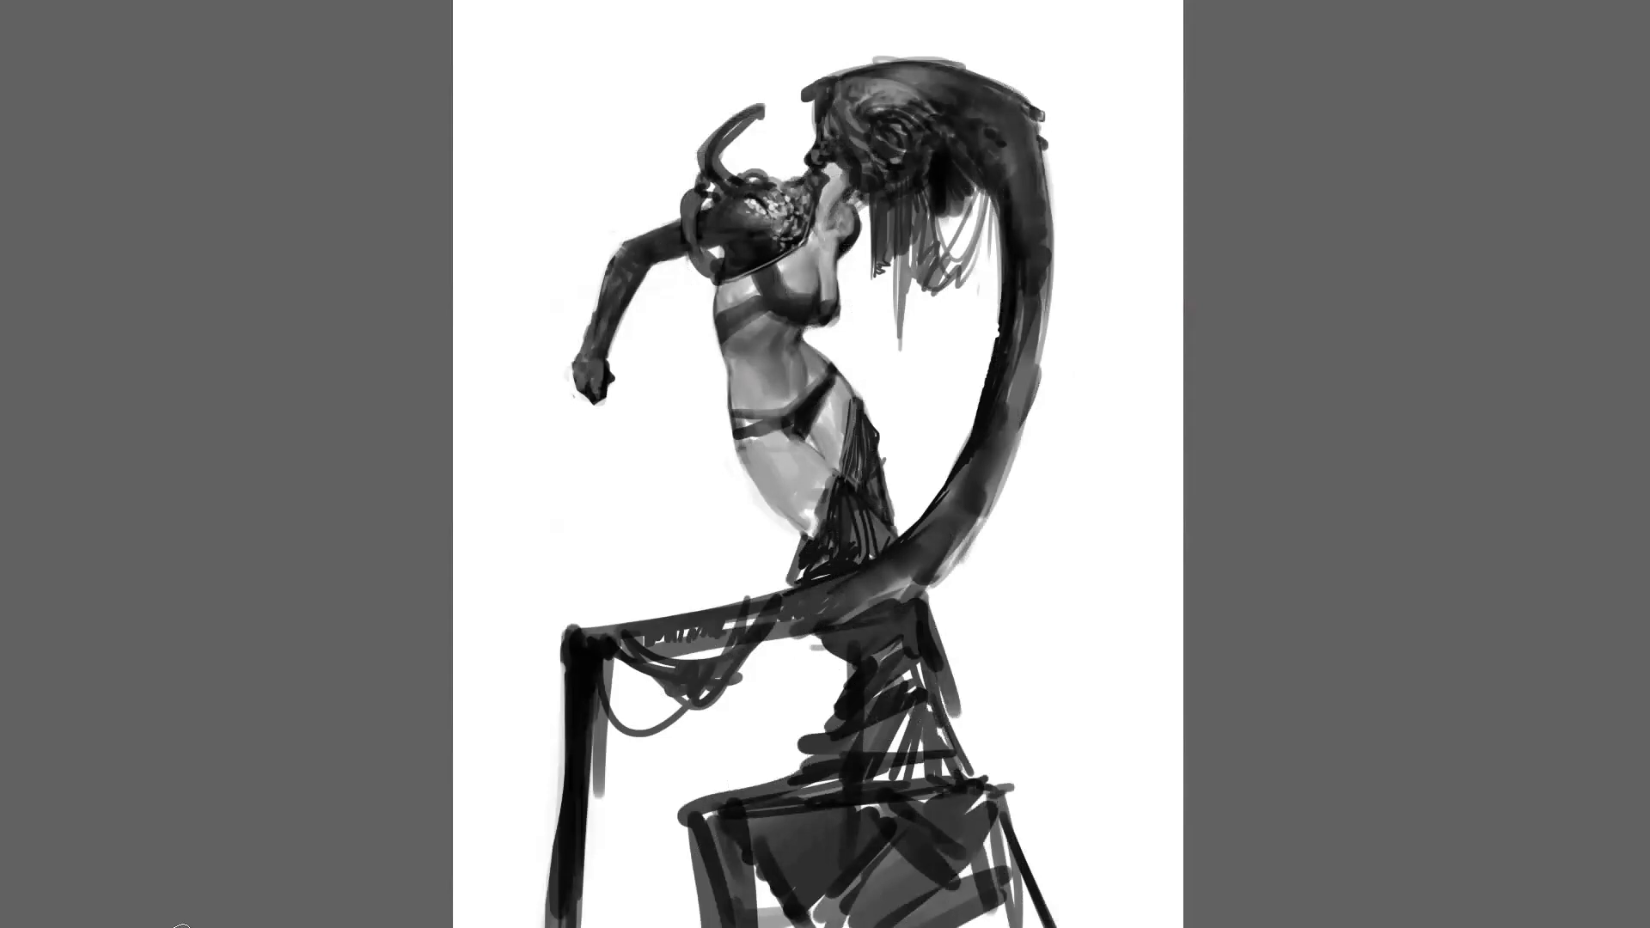
Divide 300 by 50 in Calculator and return to the painting.
{"action": "key", "text": "XF86Calculator"}
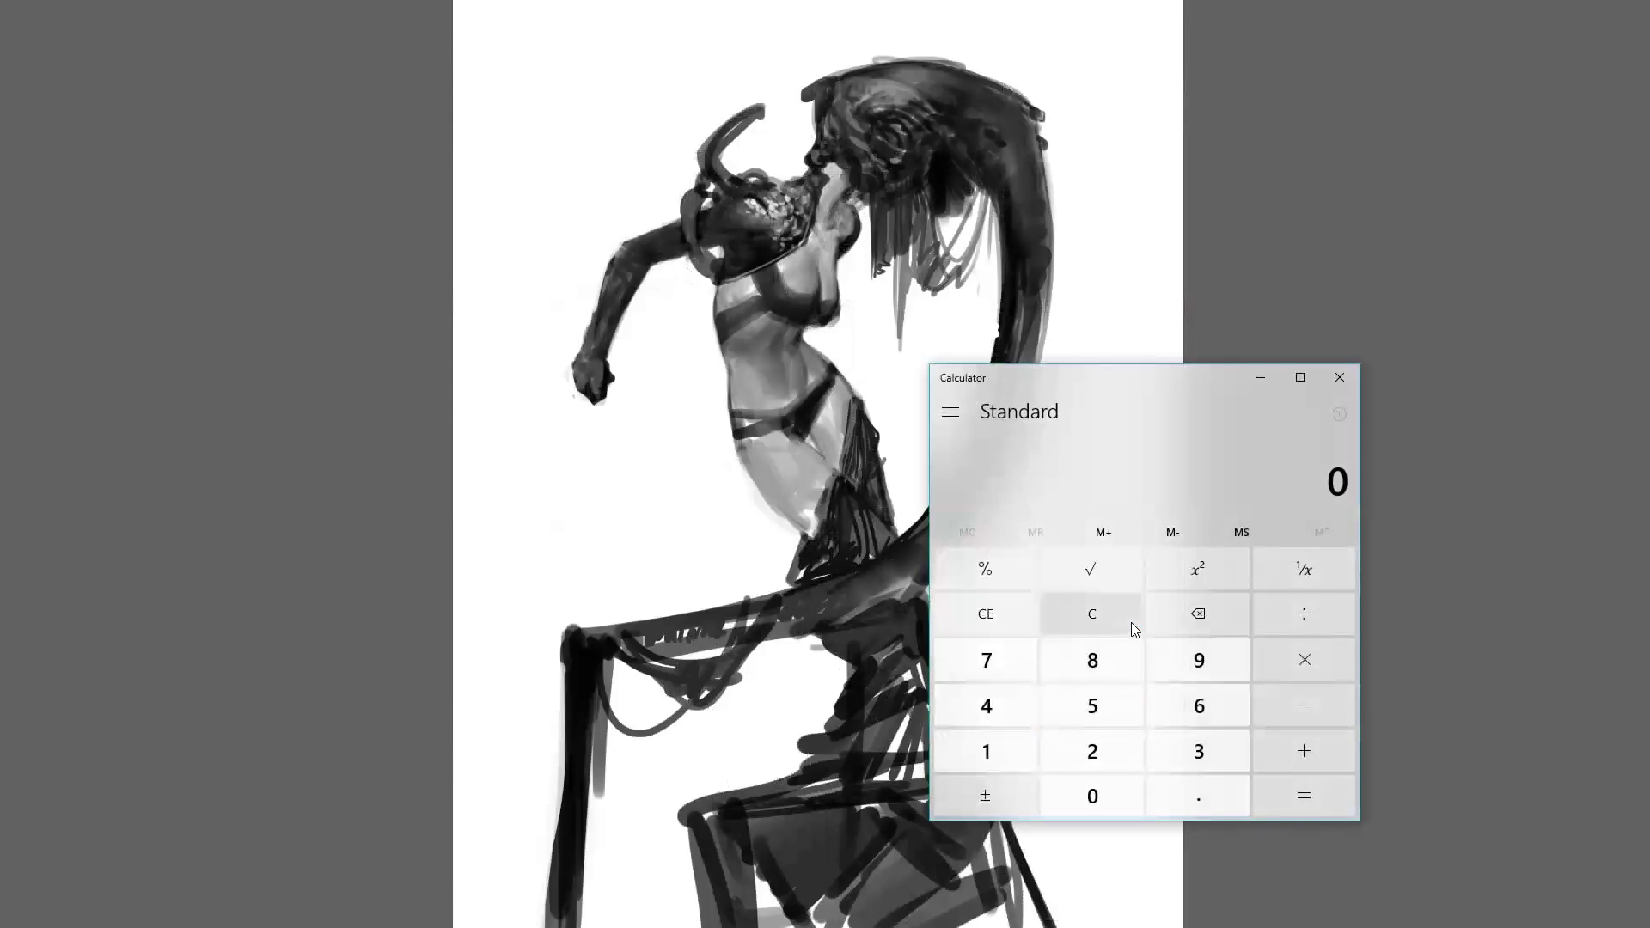
{"action": "left_click", "coordinate": [1176, 736]}
{"action": "left_click", "coordinate": [1097, 775]}
{"action": "left_click", "coordinate": [1098, 775]}
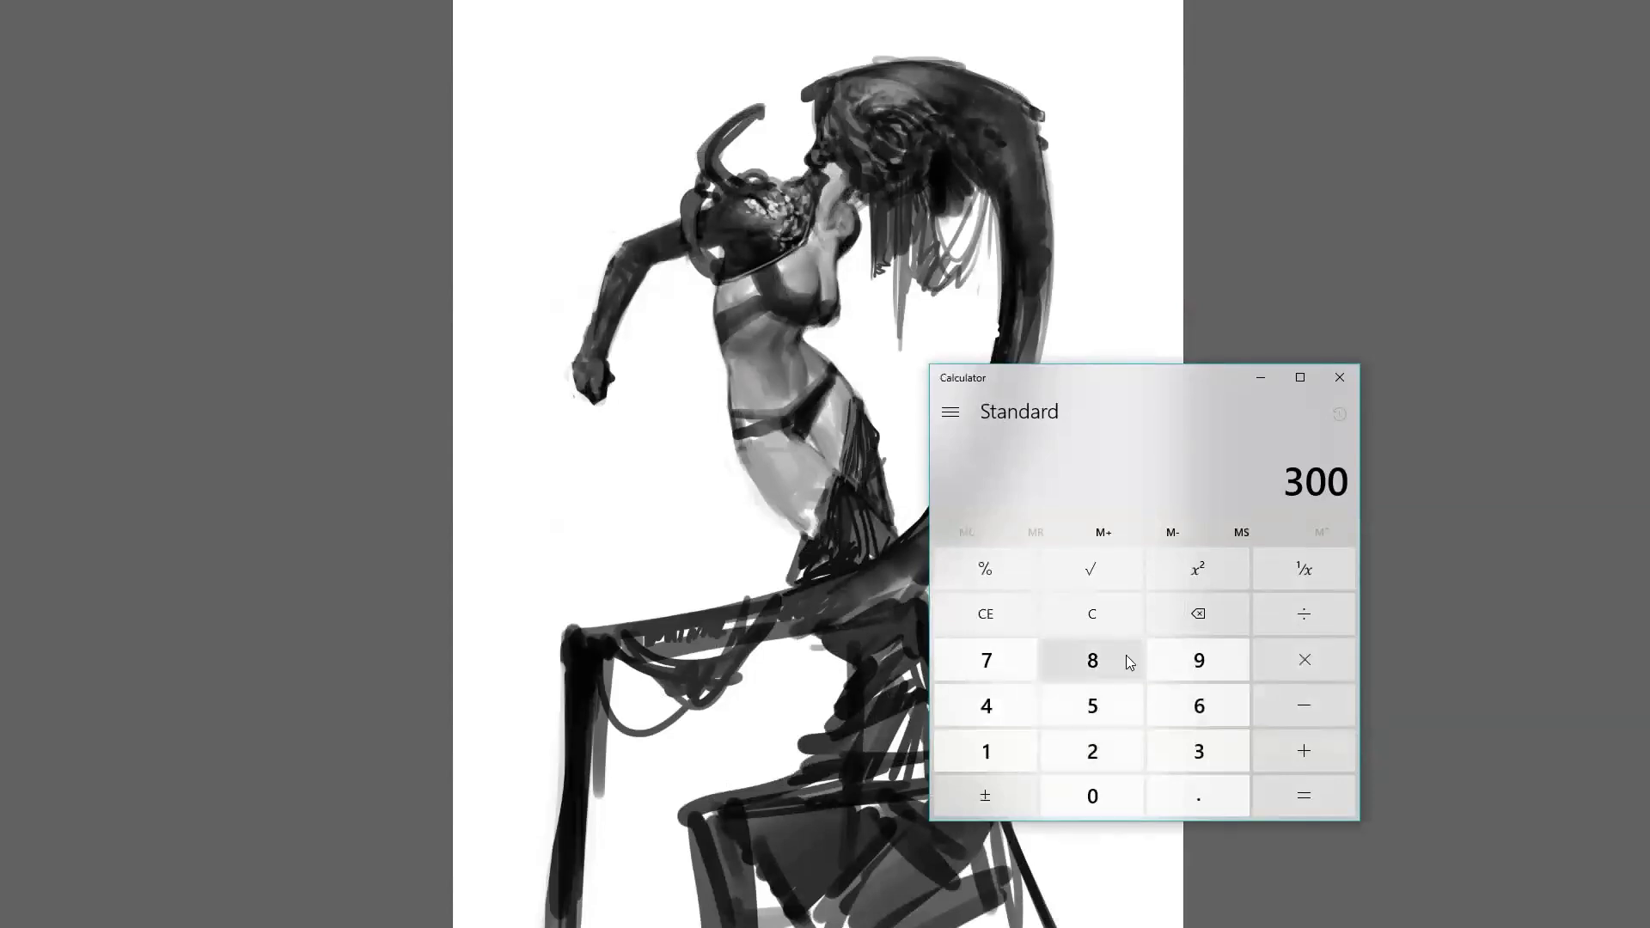
{"action": "left_click", "coordinate": [1087, 710]}
{"action": "left_click", "coordinate": [1174, 601]}
{"action": "left_click", "coordinate": [1295, 620]}
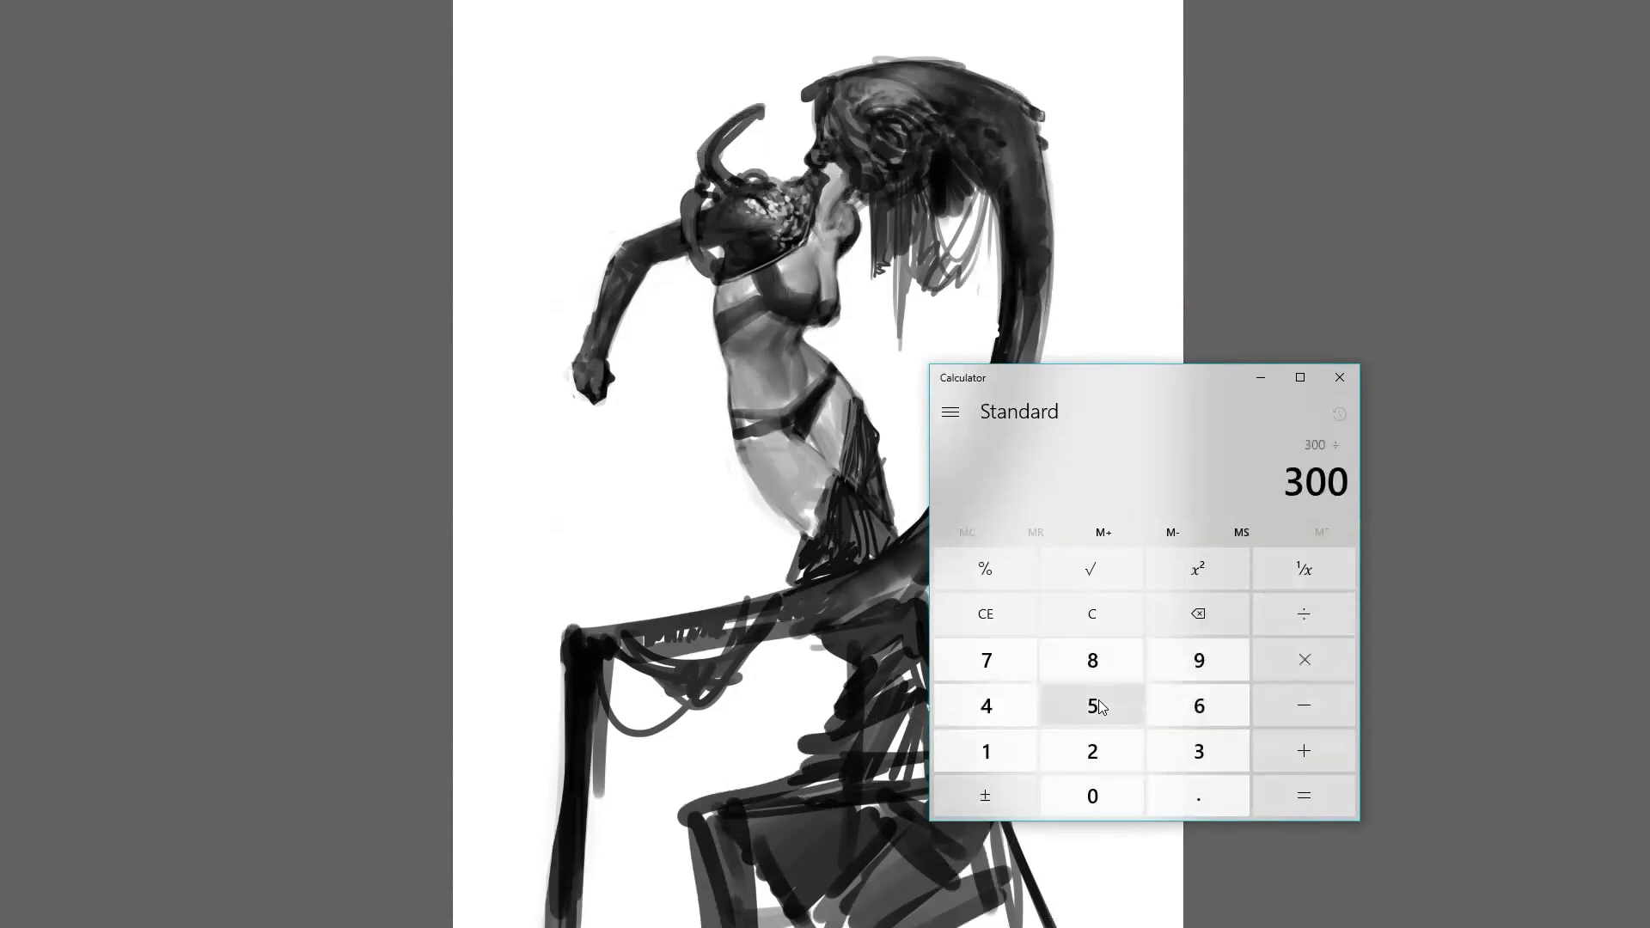
{"action": "left_click", "coordinate": [1092, 703]}
{"action": "left_click", "coordinate": [1092, 794]}
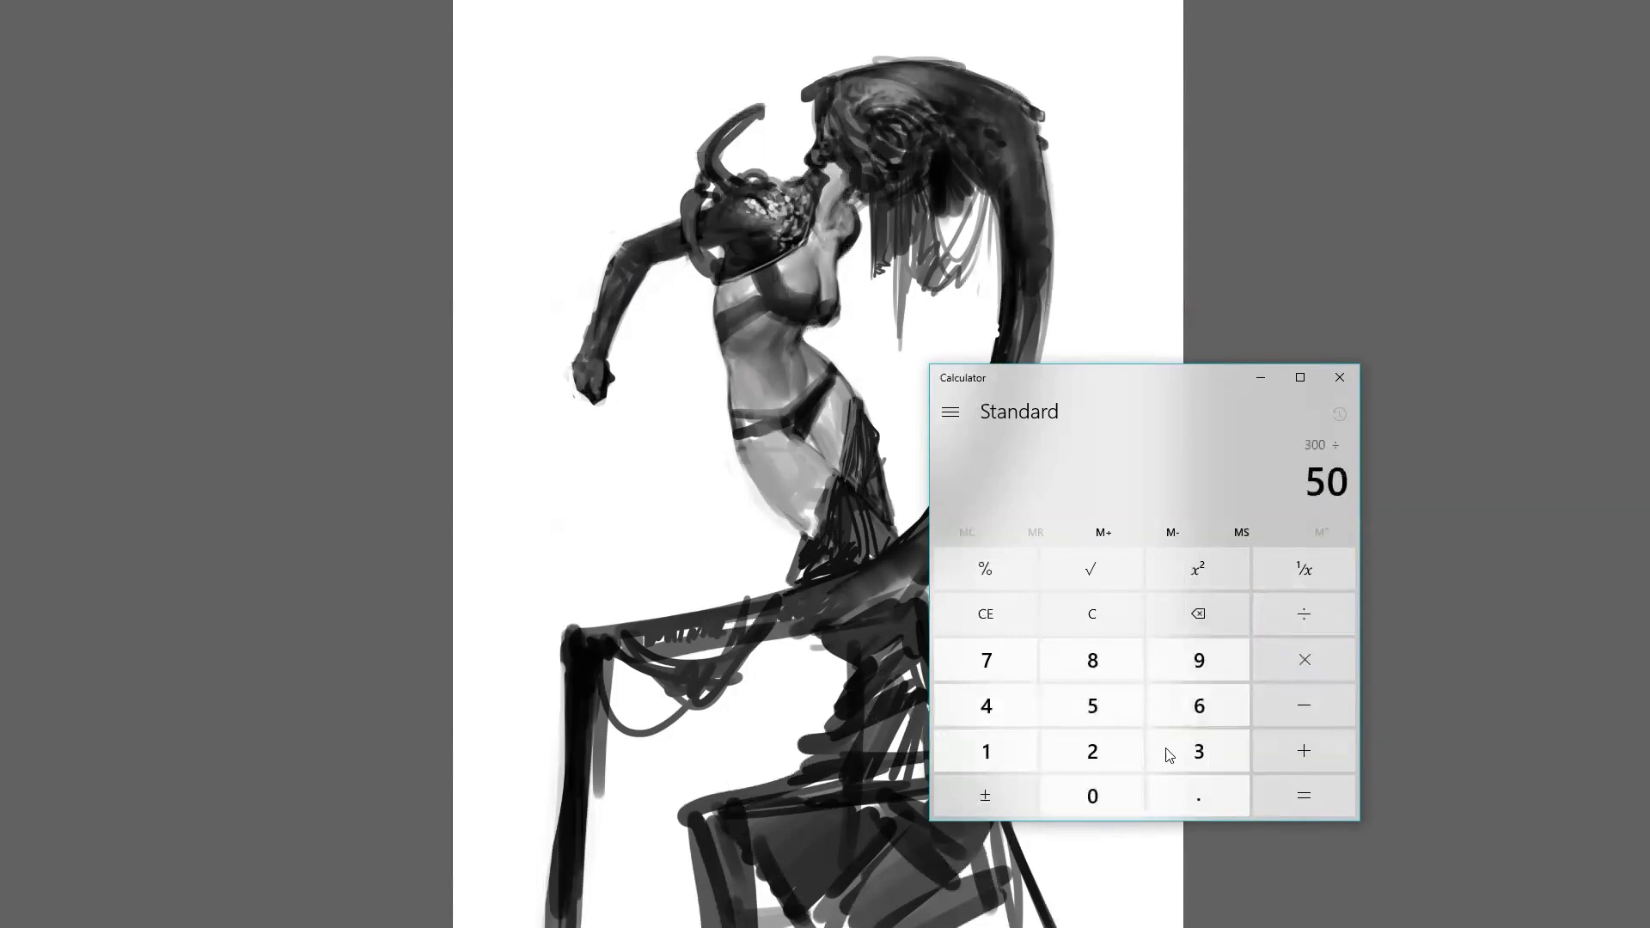
{"action": "left_click", "coordinate": [1301, 800]}
{"action": "left_click", "coordinate": [1586, 290]}
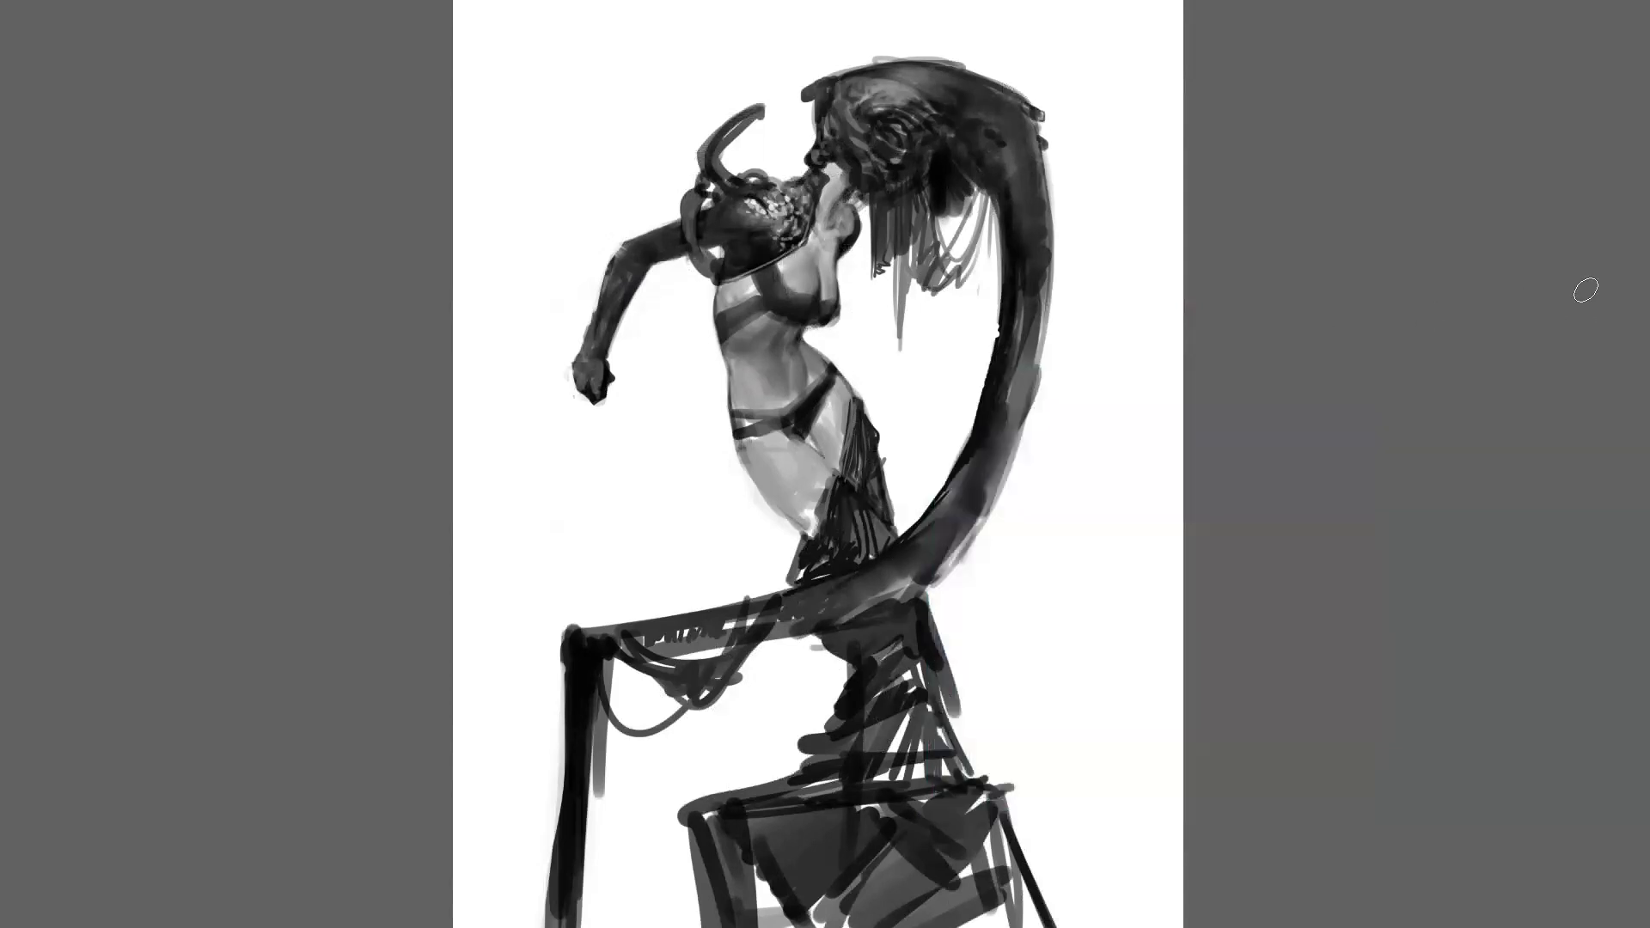
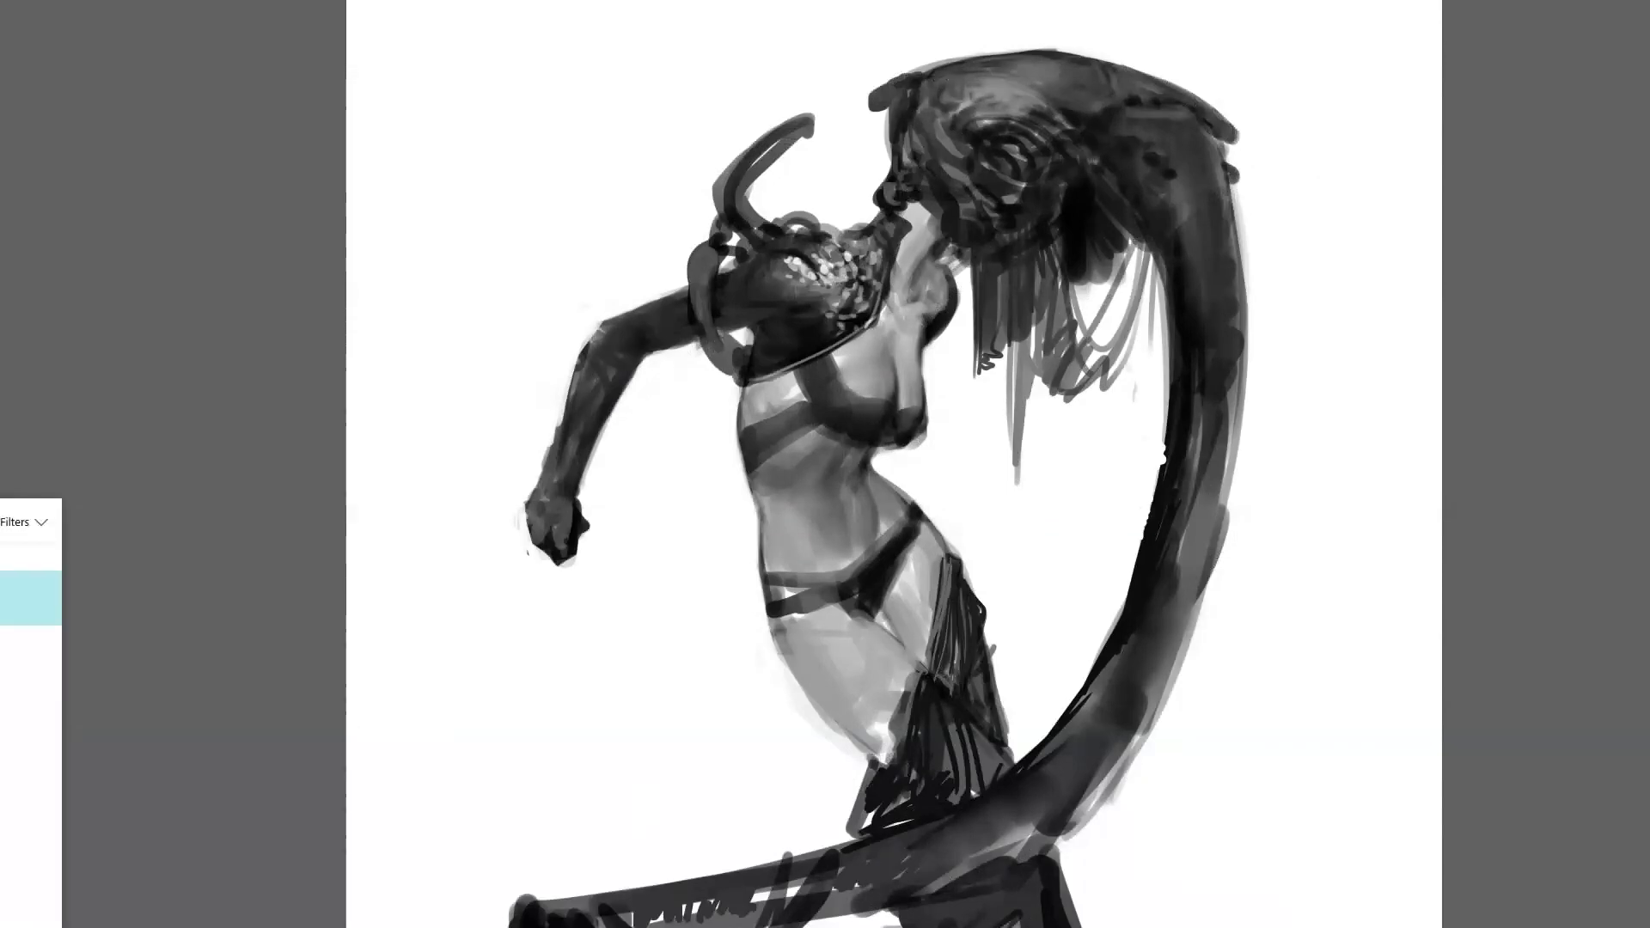
Open the Windows Services list, go to Wacom Professional Service, and return to the painting.
{"action": "key", "text": "Return"}
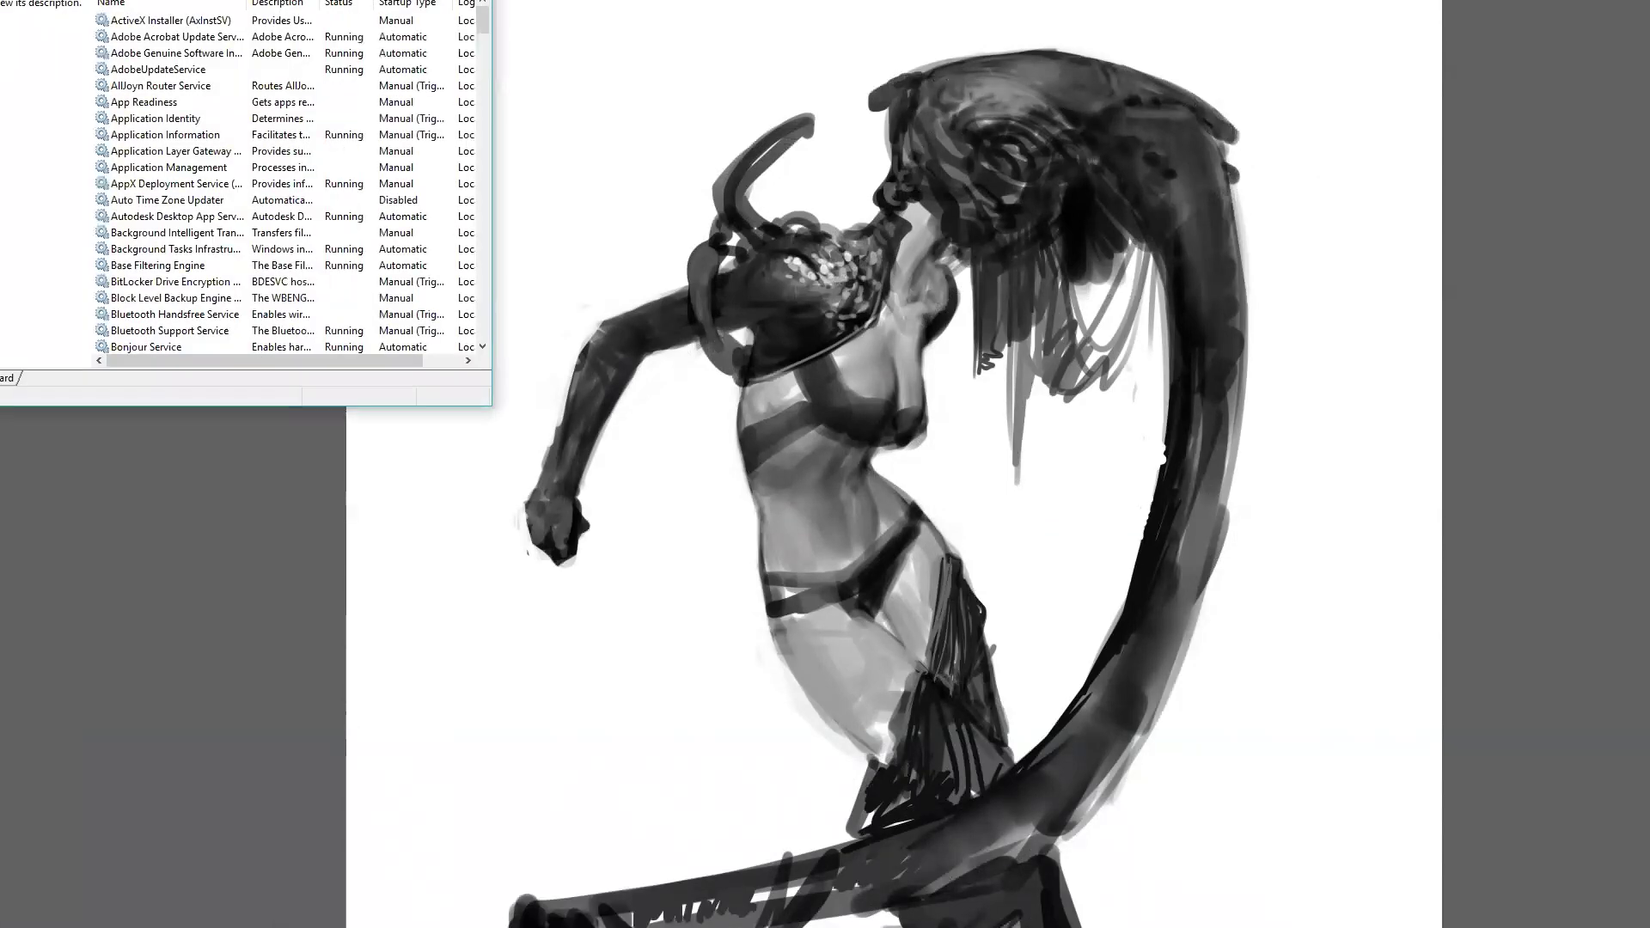
{"action": "left_click", "coordinate": [200, 232]}
{"action": "key", "text": "w"}
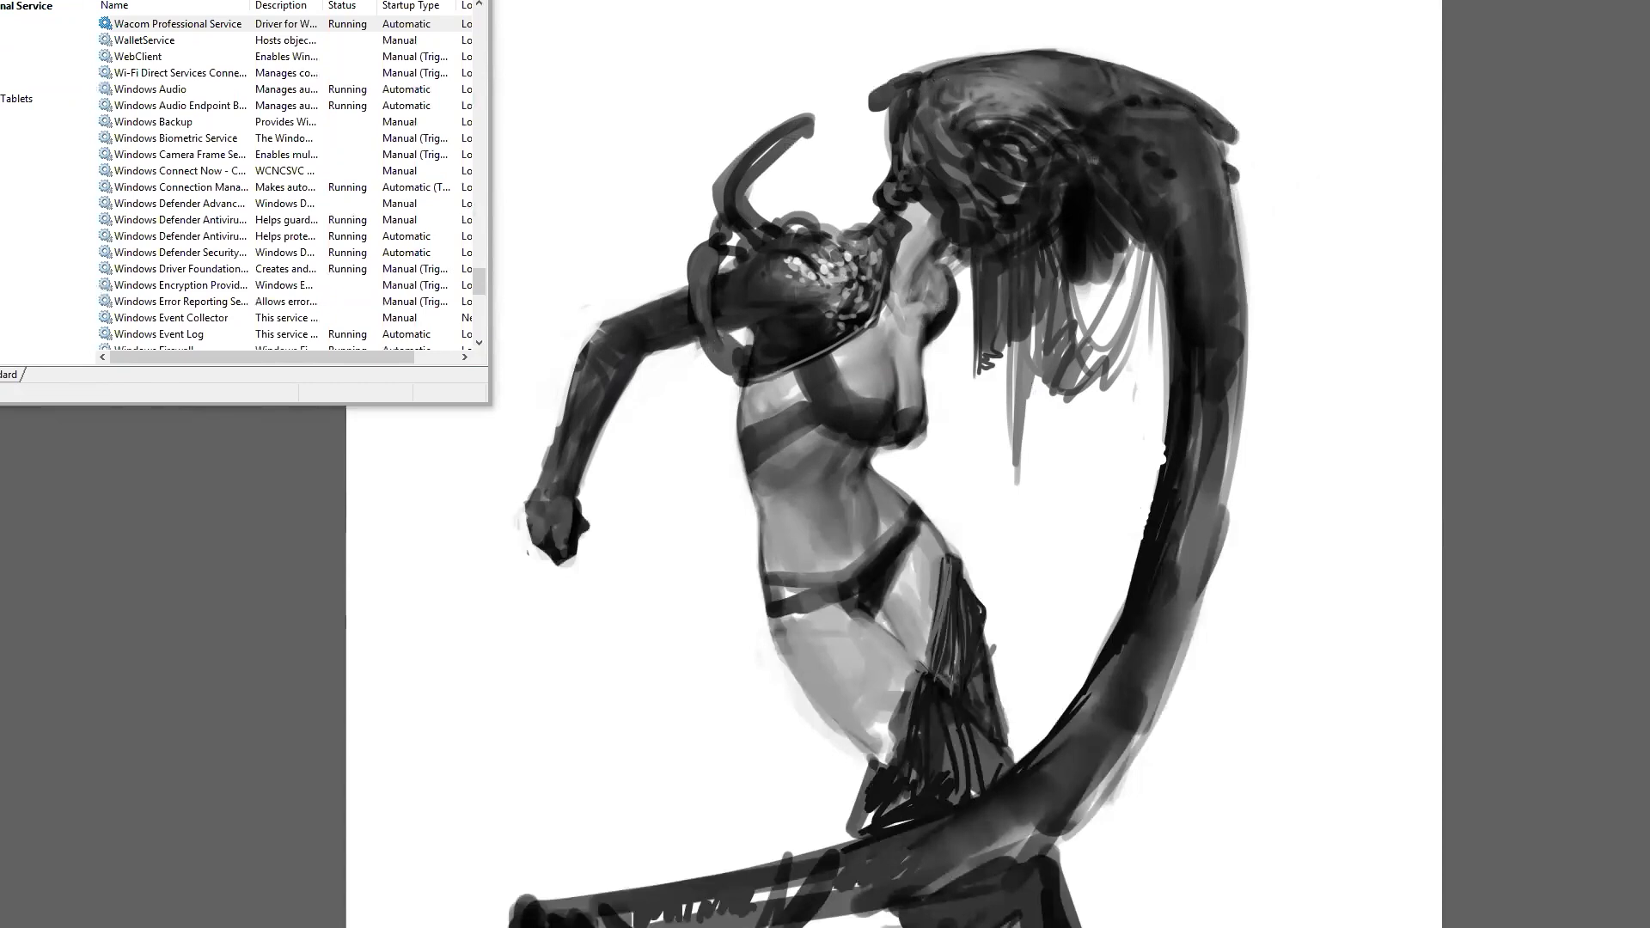
{"action": "left_click", "coordinate": [988, 143]}
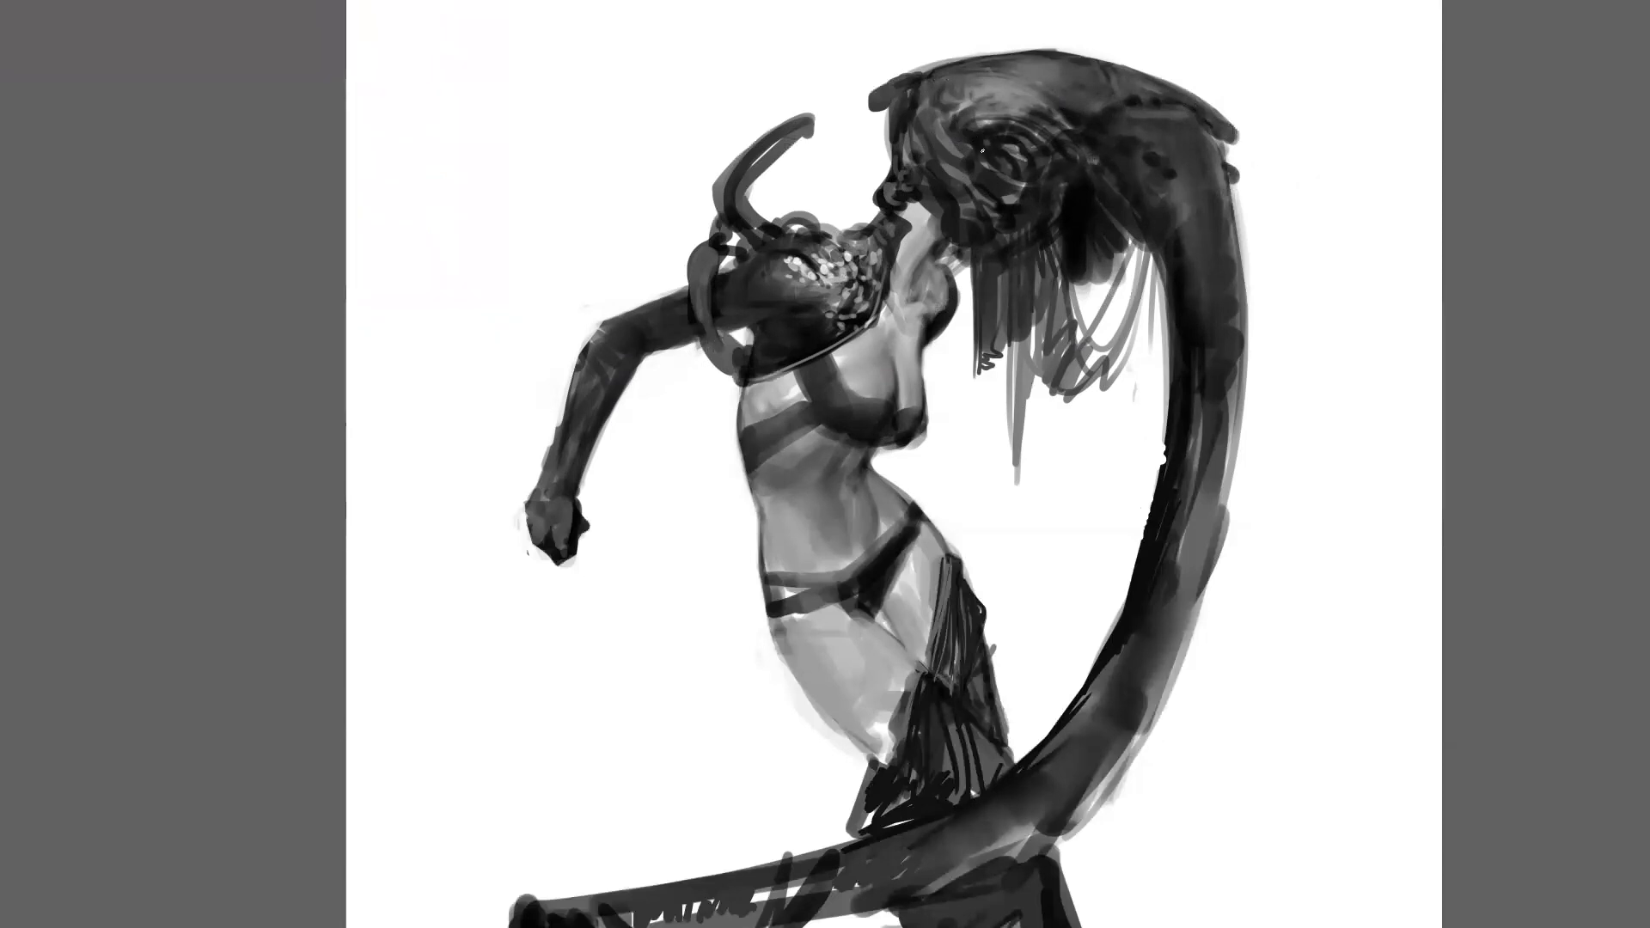
Mirror the canvas, refine the upper edge of the head shape above the face, and mirror it back.
{"action": "key", "text": "h"}
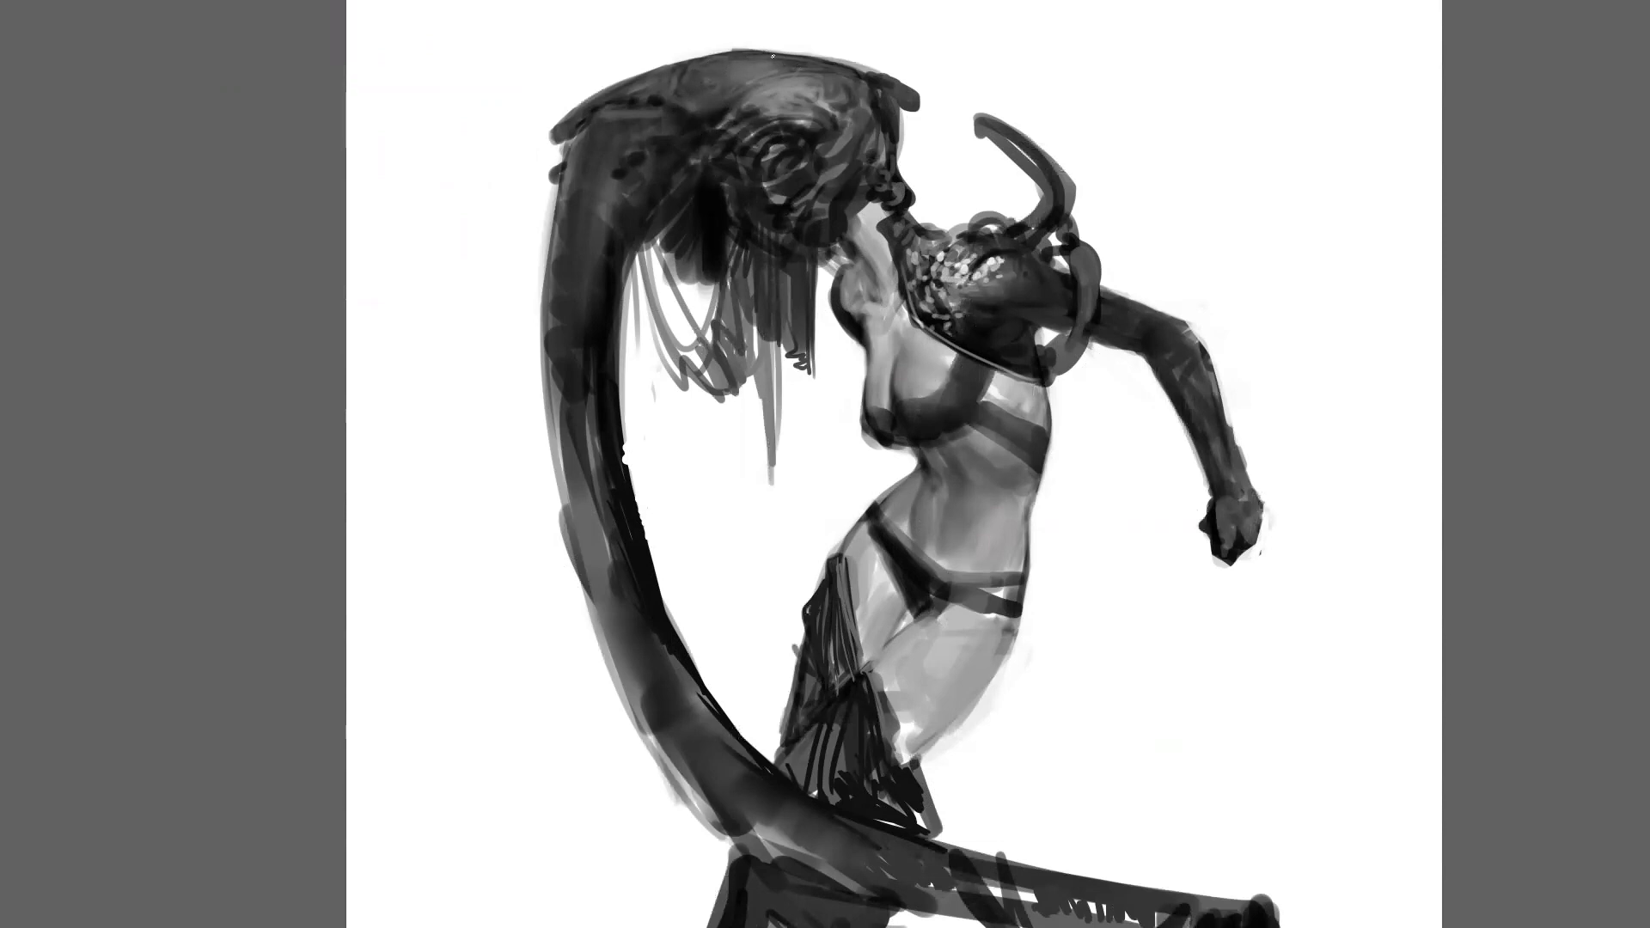
{"action": "left_click_drag", "start_coordinate": [766, 53], "coordinate": [786, 57]}
{"action": "left_click_drag", "start_coordinate": [885, 76], "coordinate": [854, 66]}
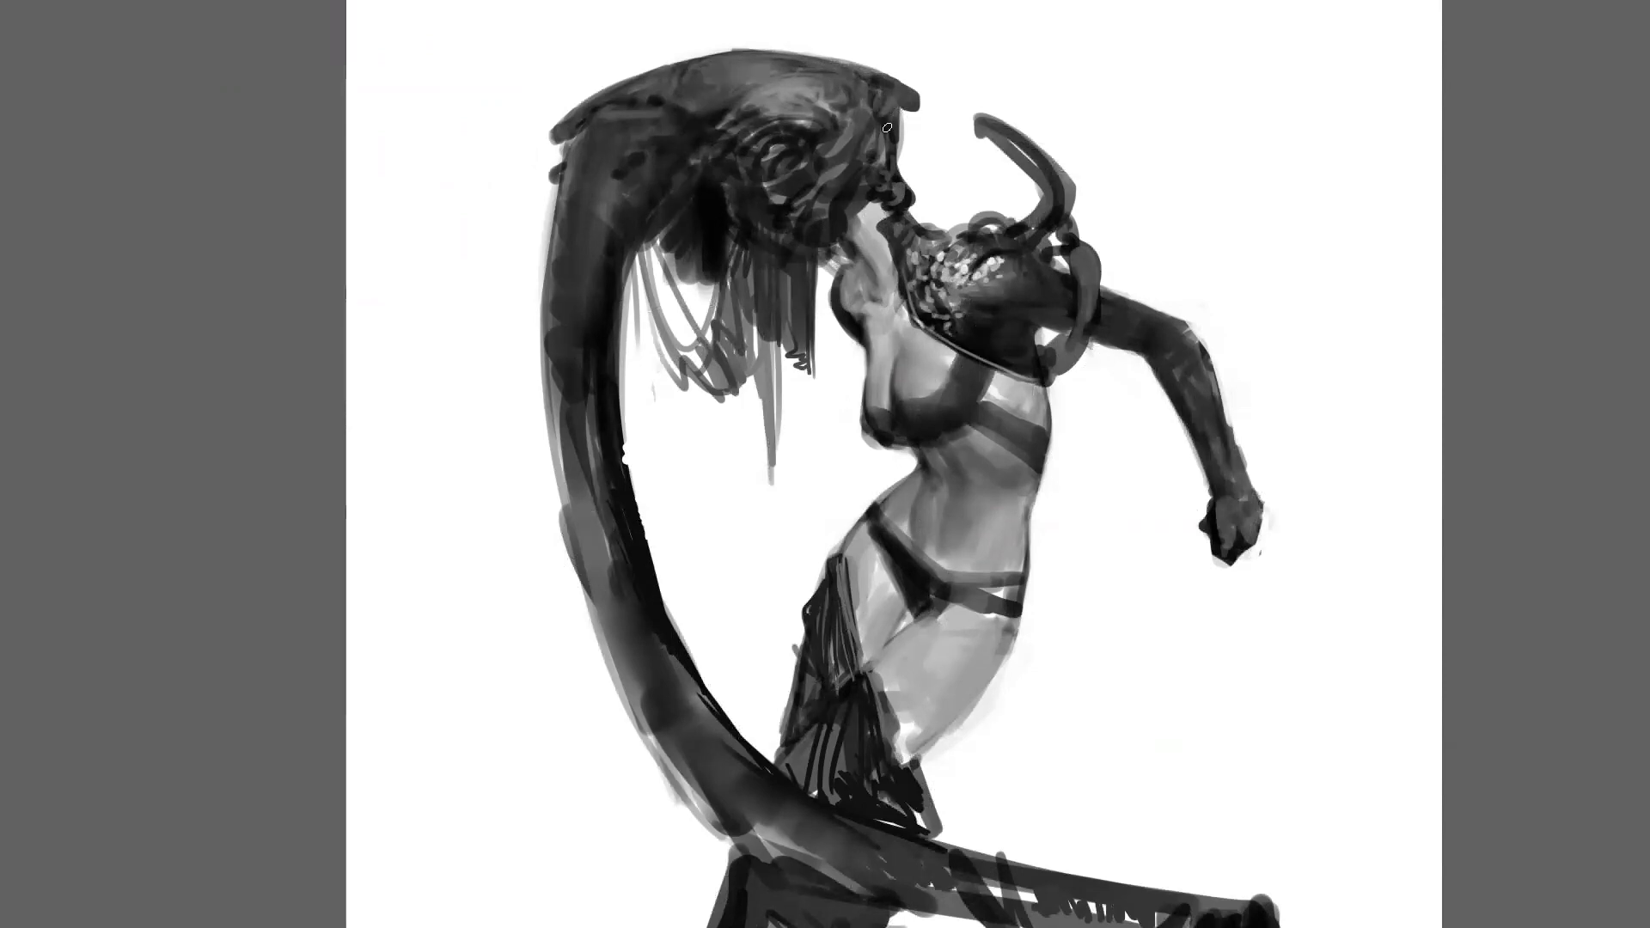
{"action": "key", "text": "z"}
{"action": "left_click", "coordinate": [791, 333], "text": "alt"}
{"action": "left_click", "coordinate": [855, 415], "text": "alt"}
{"action": "key", "text": "ctrl+shift+h"}
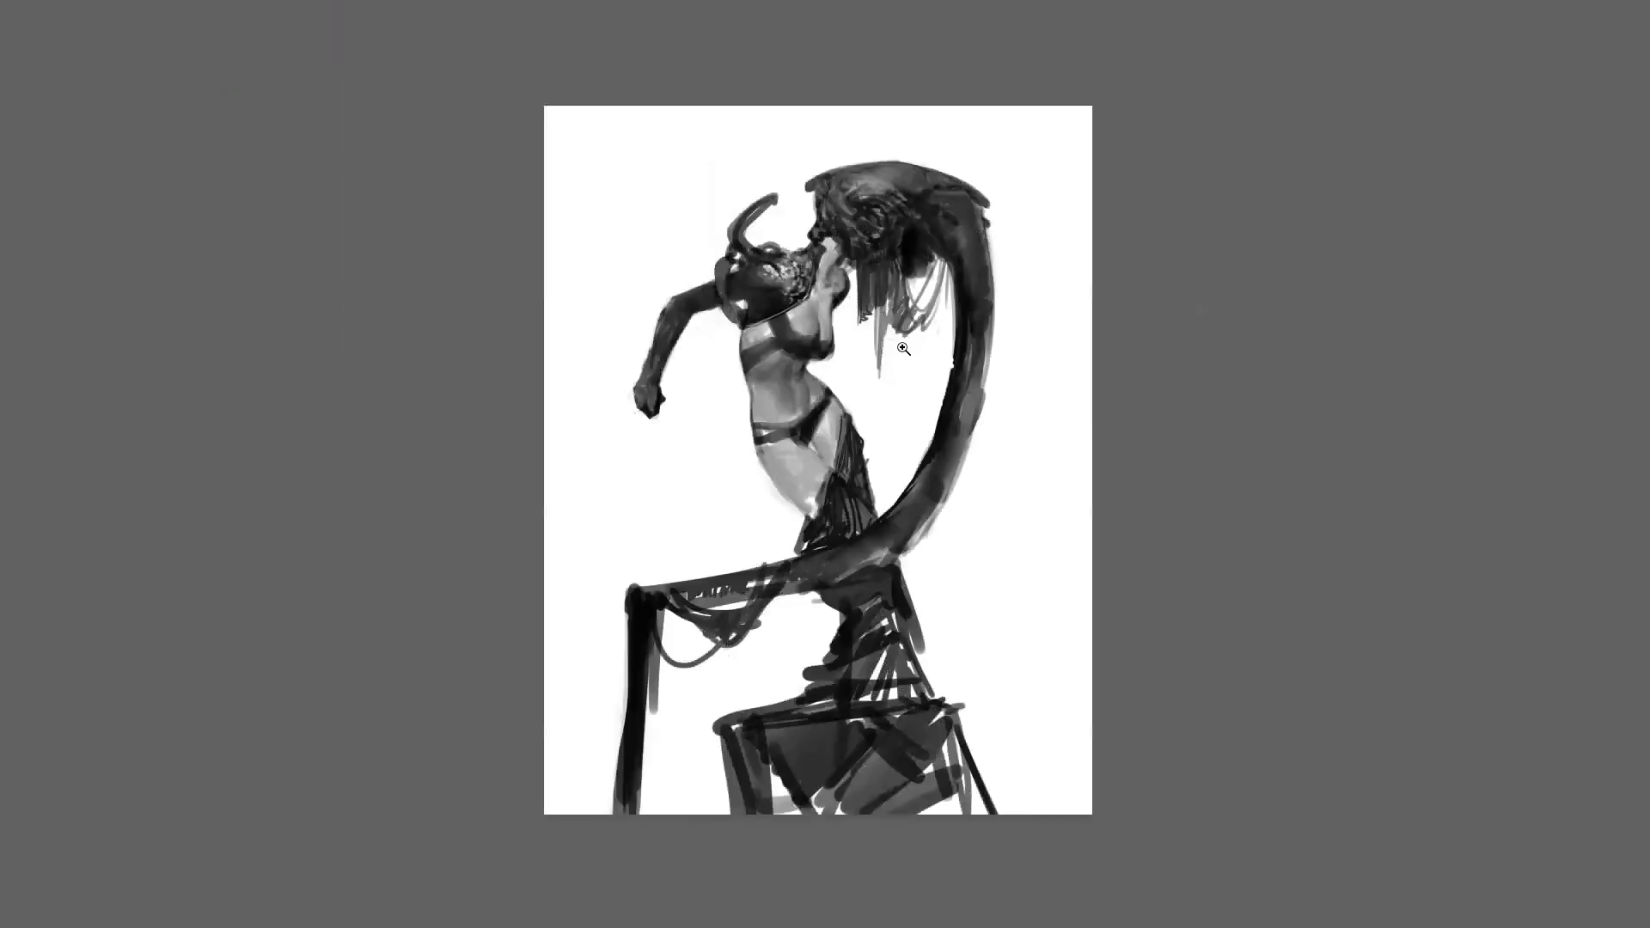
Bring back the interface panels and paint sampled near-black strokes at the back of the head, where it meets the sweeping shape.
{"action": "left_click", "coordinate": [893, 247]}
{"action": "left_click", "coordinate": [893, 245]}
{"action": "left_click", "coordinate": [893, 245]}
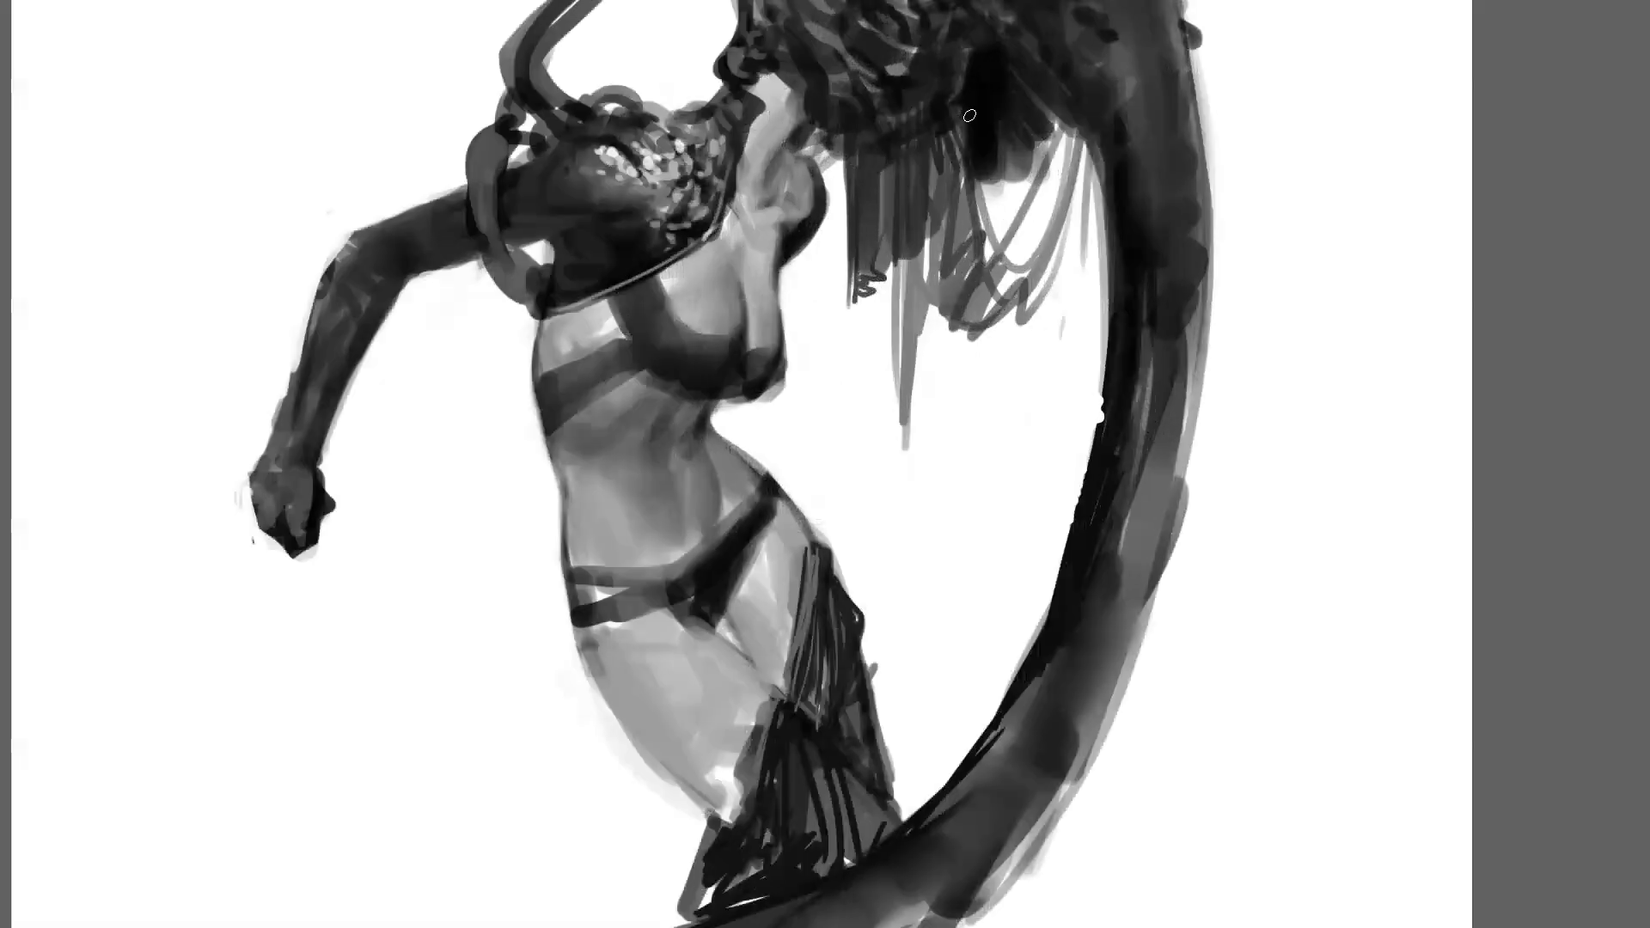
{"action": "left_click", "coordinate": [965, 198], "text": "alt"}
{"action": "key", "text": "f"}
{"action": "key", "text": "b"}
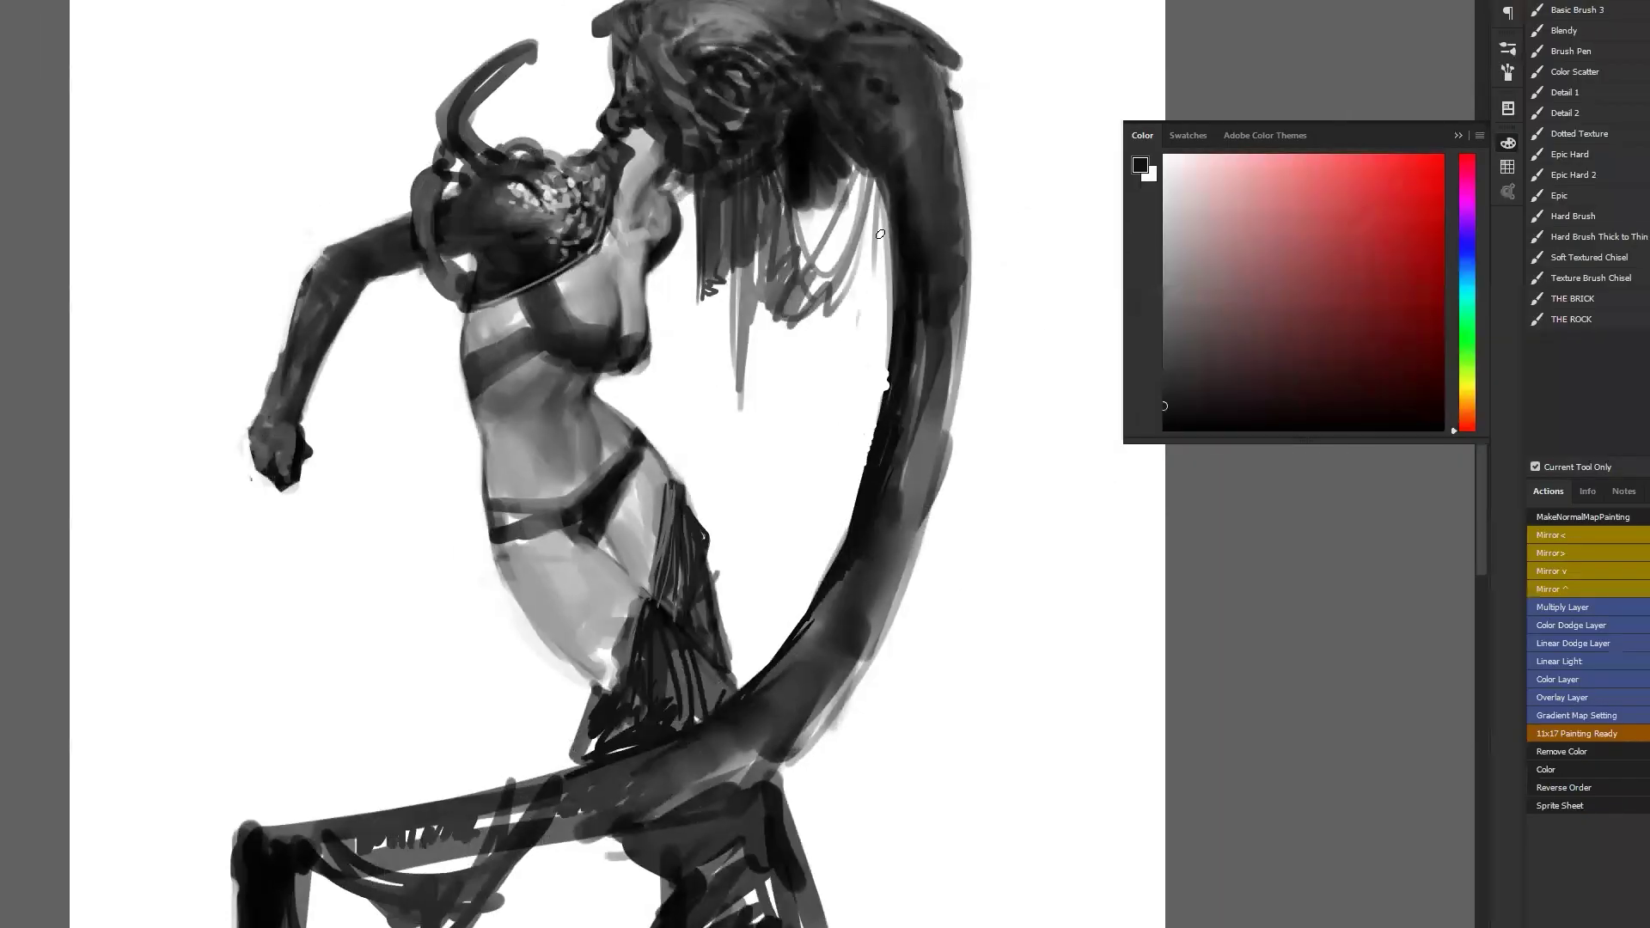
{"action": "key", "text": "ctrl+minus"}
{"action": "left_click", "coordinate": [778, 141], "text": "alt"}
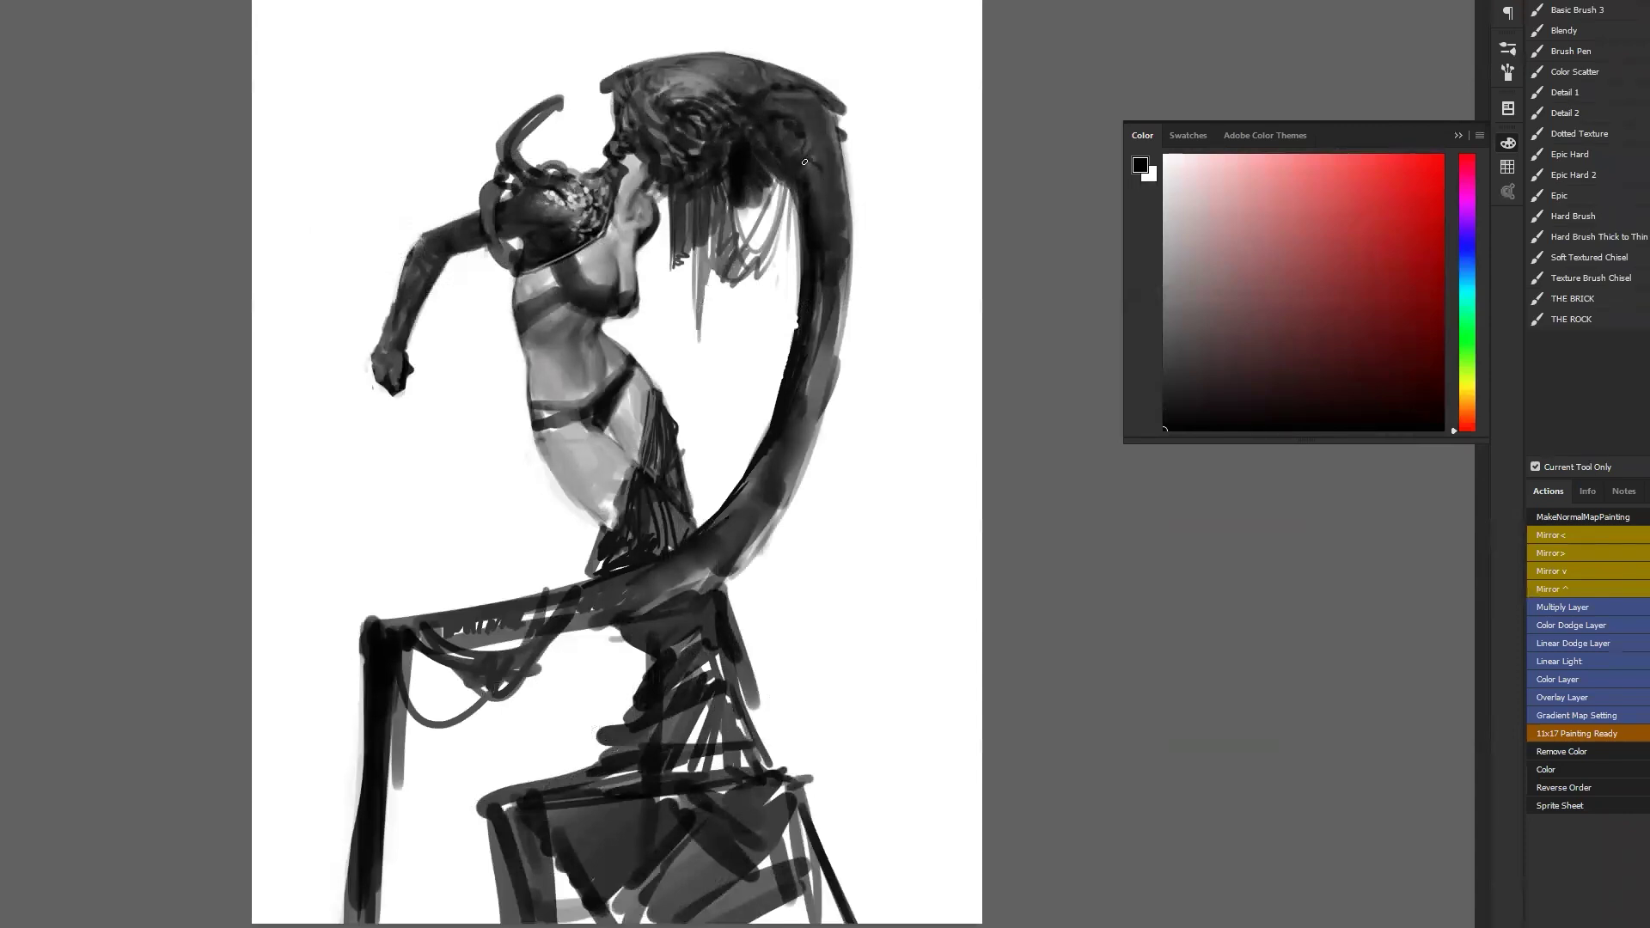
{"action": "left_click_drag", "start_coordinate": [800, 169], "coordinate": [811, 170]}
Shade the forehead and brow of the face with a sampled mid grey, using larger and smaller brush sizes.
{"action": "mouse_move", "coordinate": [690, 121]}
{"action": "left_mouse_down"}
{"action": "mouse_move", "coordinate": [655, 127]}
{"action": "mouse_move", "coordinate": [708, 122]}
{"action": "mouse_move", "coordinate": [629, 91]}
{"action": "left_mouse_up"}
{"action": "key", "text": "]"}
{"action": "key", "text": "]"}
{"action": "key", "text": "]"}
{"action": "left_click", "coordinate": [660, 88], "text": "alt"}
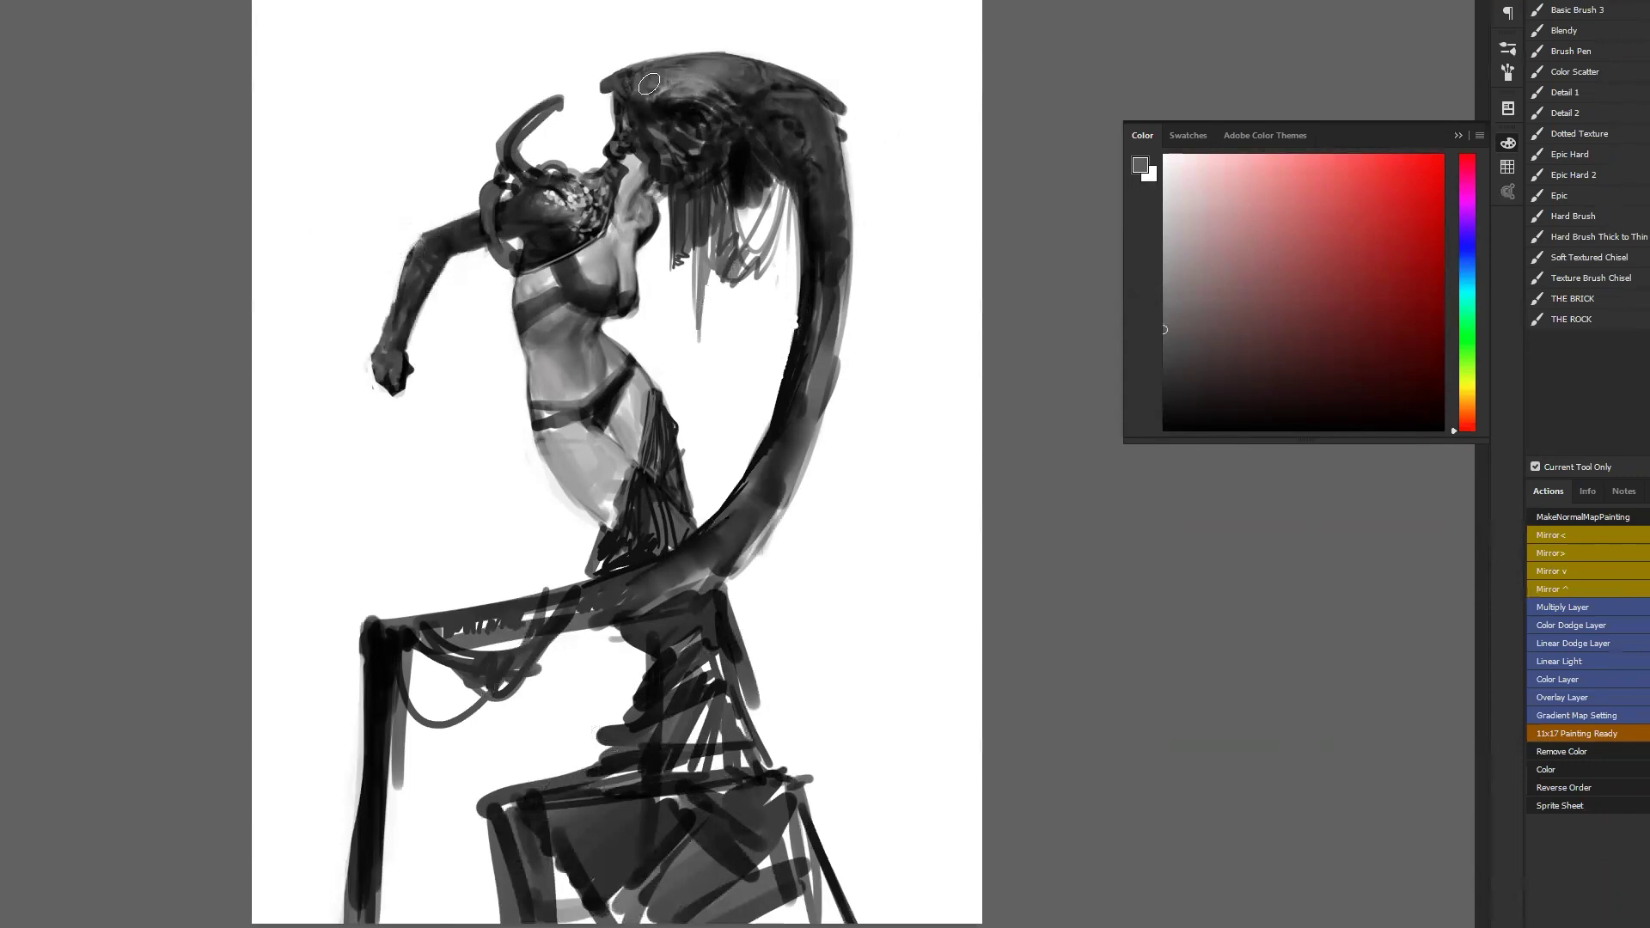
{"action": "key", "text": "bracketleft"}
{"action": "key", "text": "bracketleft"}
{"action": "key", "text": "bracketleft"}
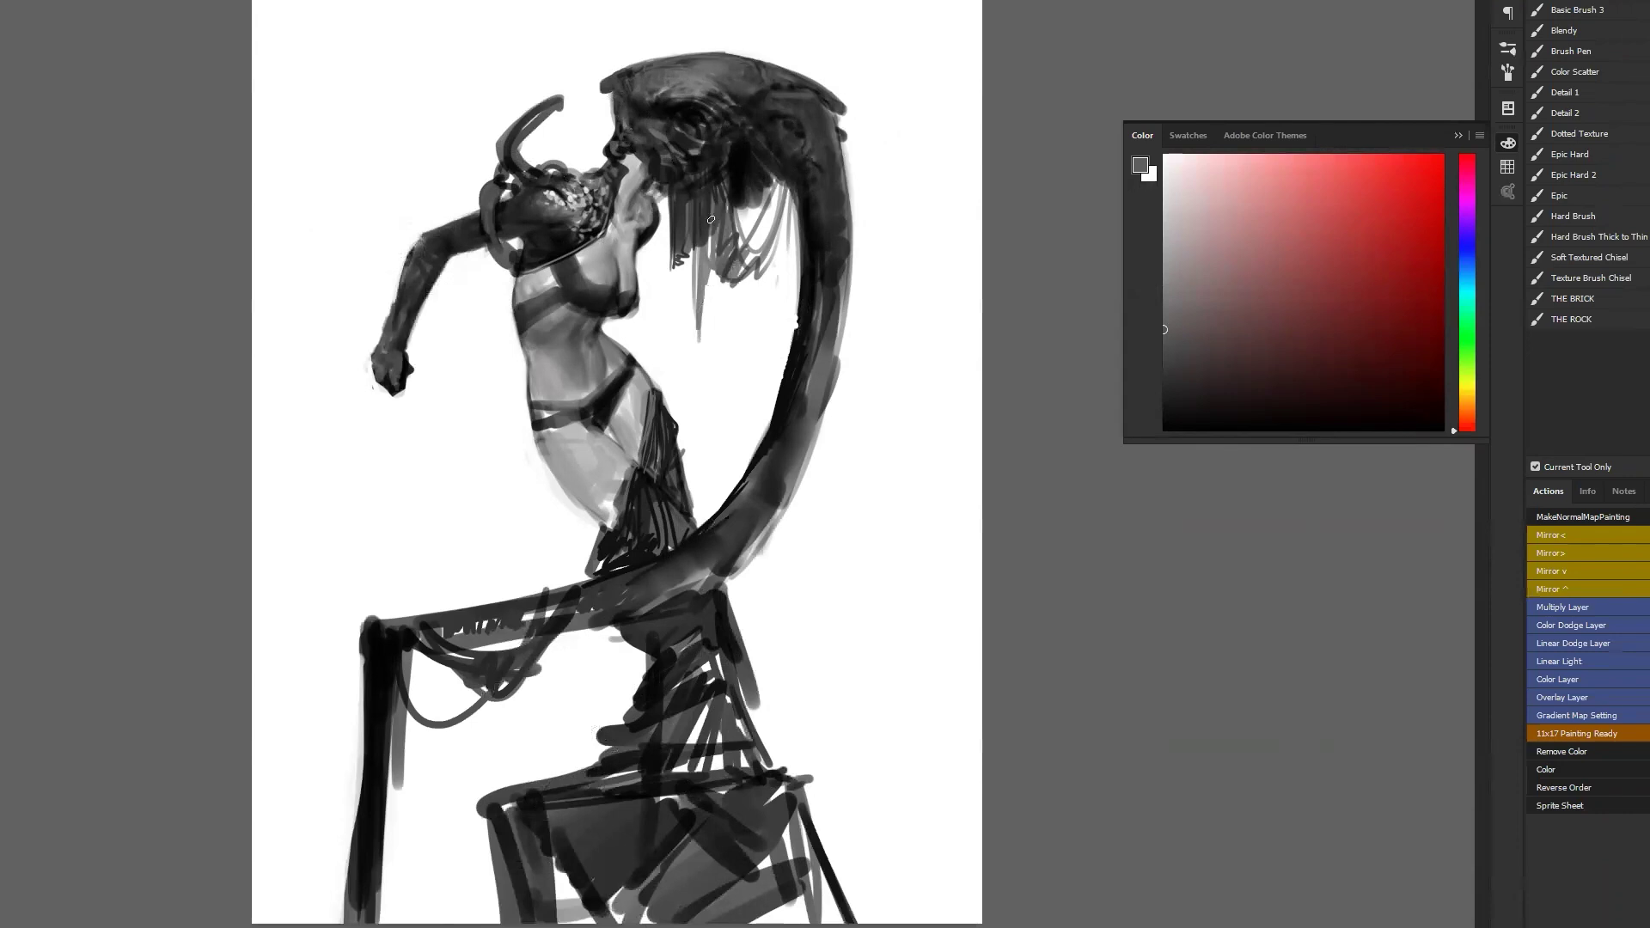
Darken the jaw and neck above the chest with an enlarged brush, using black and sampled tones.
{"action": "key", "text": "d"}
{"action": "key", "text": "bracketright"}
{"action": "key", "text": "bracketright"}
{"action": "key", "text": "bracketright"}
{"action": "mouse_move", "coordinate": [632, 157]}
{"action": "left_mouse_down"}
{"action": "mouse_move", "coordinate": [648, 195]}
{"action": "mouse_move", "coordinate": [629, 155]}
{"action": "mouse_move", "coordinate": [638, 181]}
{"action": "mouse_move", "coordinate": [617, 213]}
{"action": "left_mouse_up"}
{"action": "left_click", "coordinate": [637, 172], "text": "alt"}
{"action": "left_click", "coordinate": [618, 243], "text": "alt"}
{"action": "key", "text": "d"}
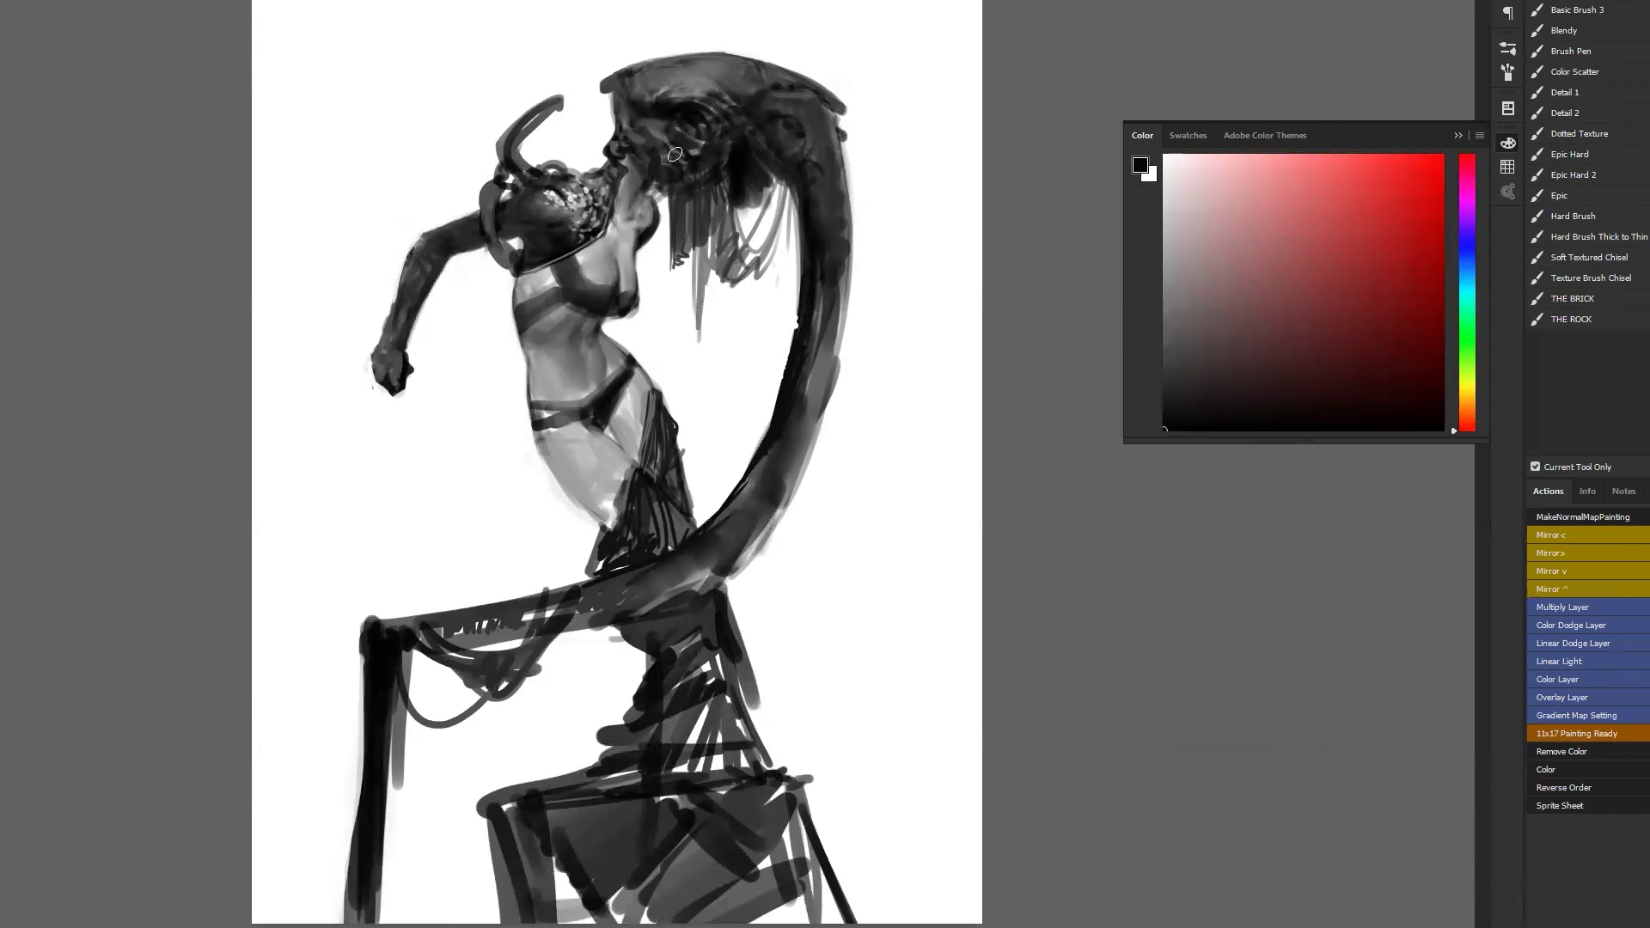
Mirror the canvas, draw thin looping strands hanging below the back of the head, and mirror it back.
{"action": "key", "text": "F2"}
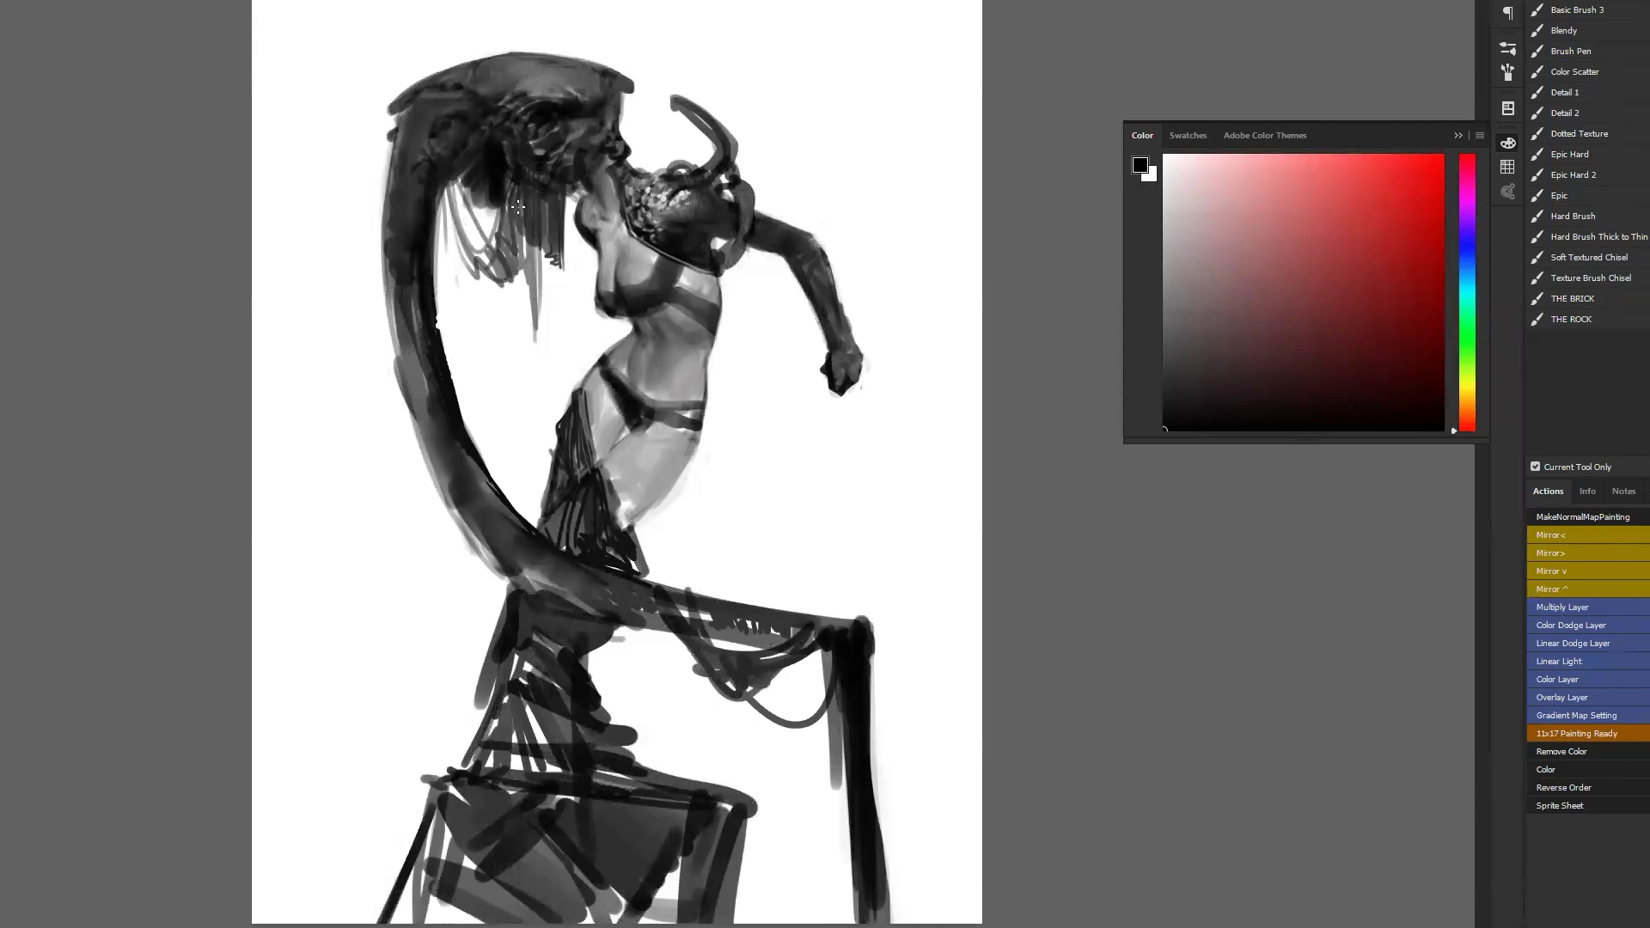
{"action": "key", "text": "ctrl"}
{"action": "mouse_move", "coordinate": [507, 264]}
{"action": "left_mouse_down"}
{"action": "mouse_move", "coordinate": [435, 293]}
{"action": "mouse_move", "coordinate": [514, 244]}
{"action": "mouse_move", "coordinate": [483, 274]}
{"action": "left_mouse_up"}
{"action": "key", "text": "ctrl+shift+h"}
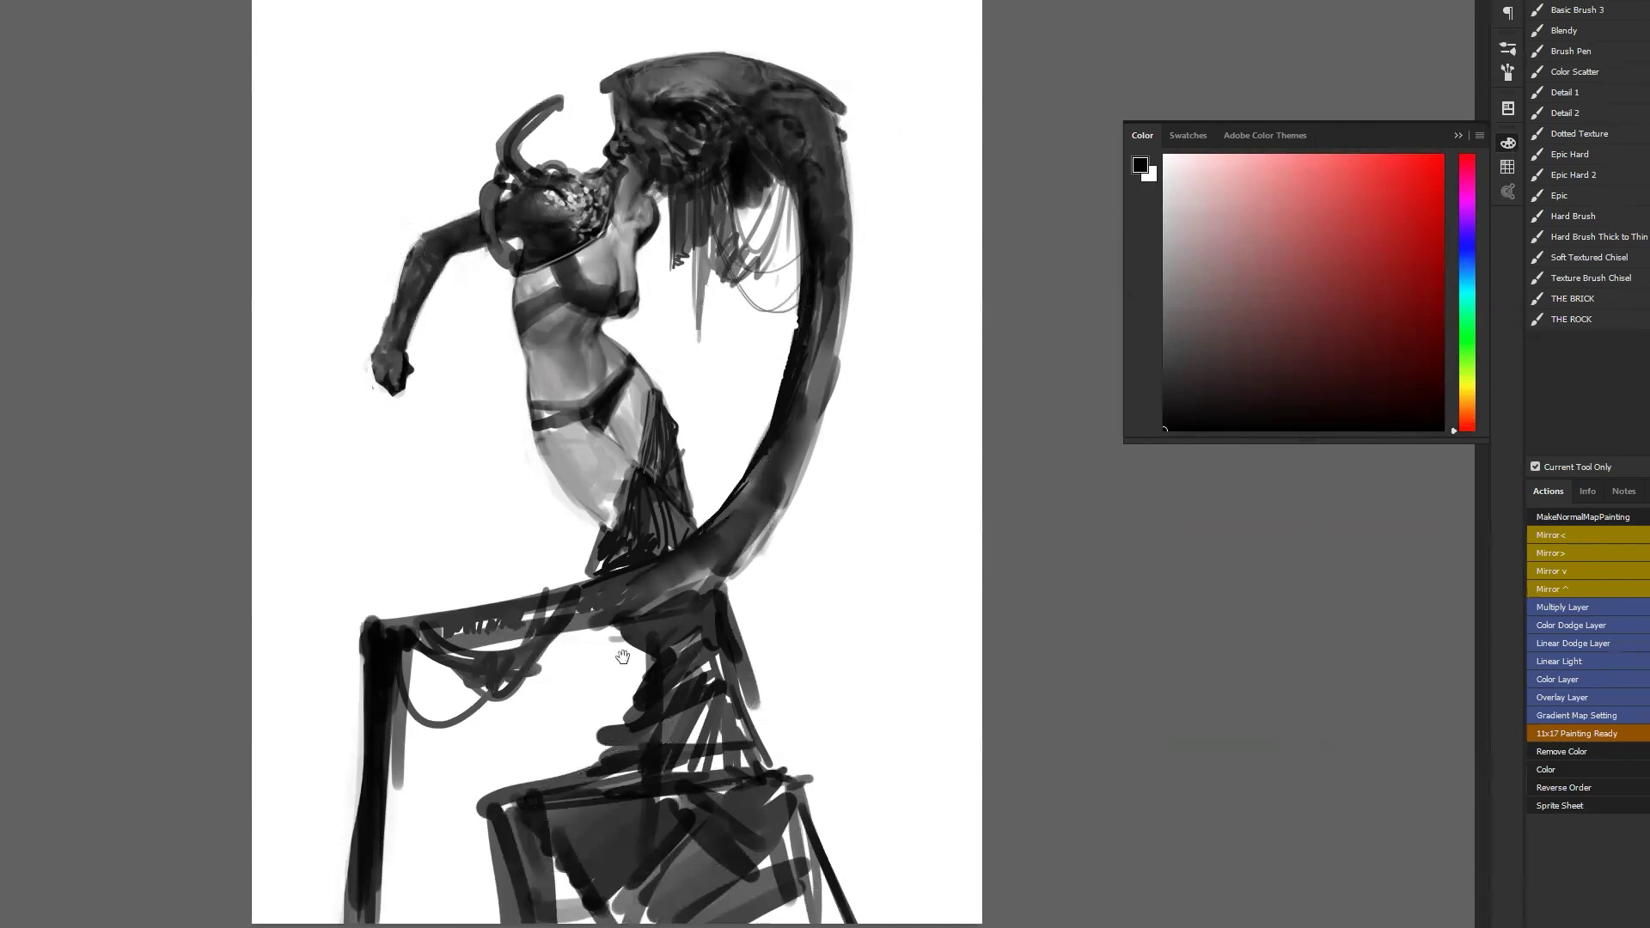
Shade the near thigh and define its outer contour with sampled greys down to the dark drapery.
{"action": "left_click", "coordinate": [621, 465], "text": "alt"}
{"action": "left_click_drag", "start_coordinate": [621, 465], "coordinate": [604, 527]}
{"action": "key", "text": "d"}
{"action": "left_click_drag", "start_coordinate": [568, 473], "coordinate": [611, 513]}
{"action": "left_click", "coordinate": [589, 543], "text": "alt"}
{"action": "left_click_drag", "start_coordinate": [554, 444], "coordinate": [617, 514]}
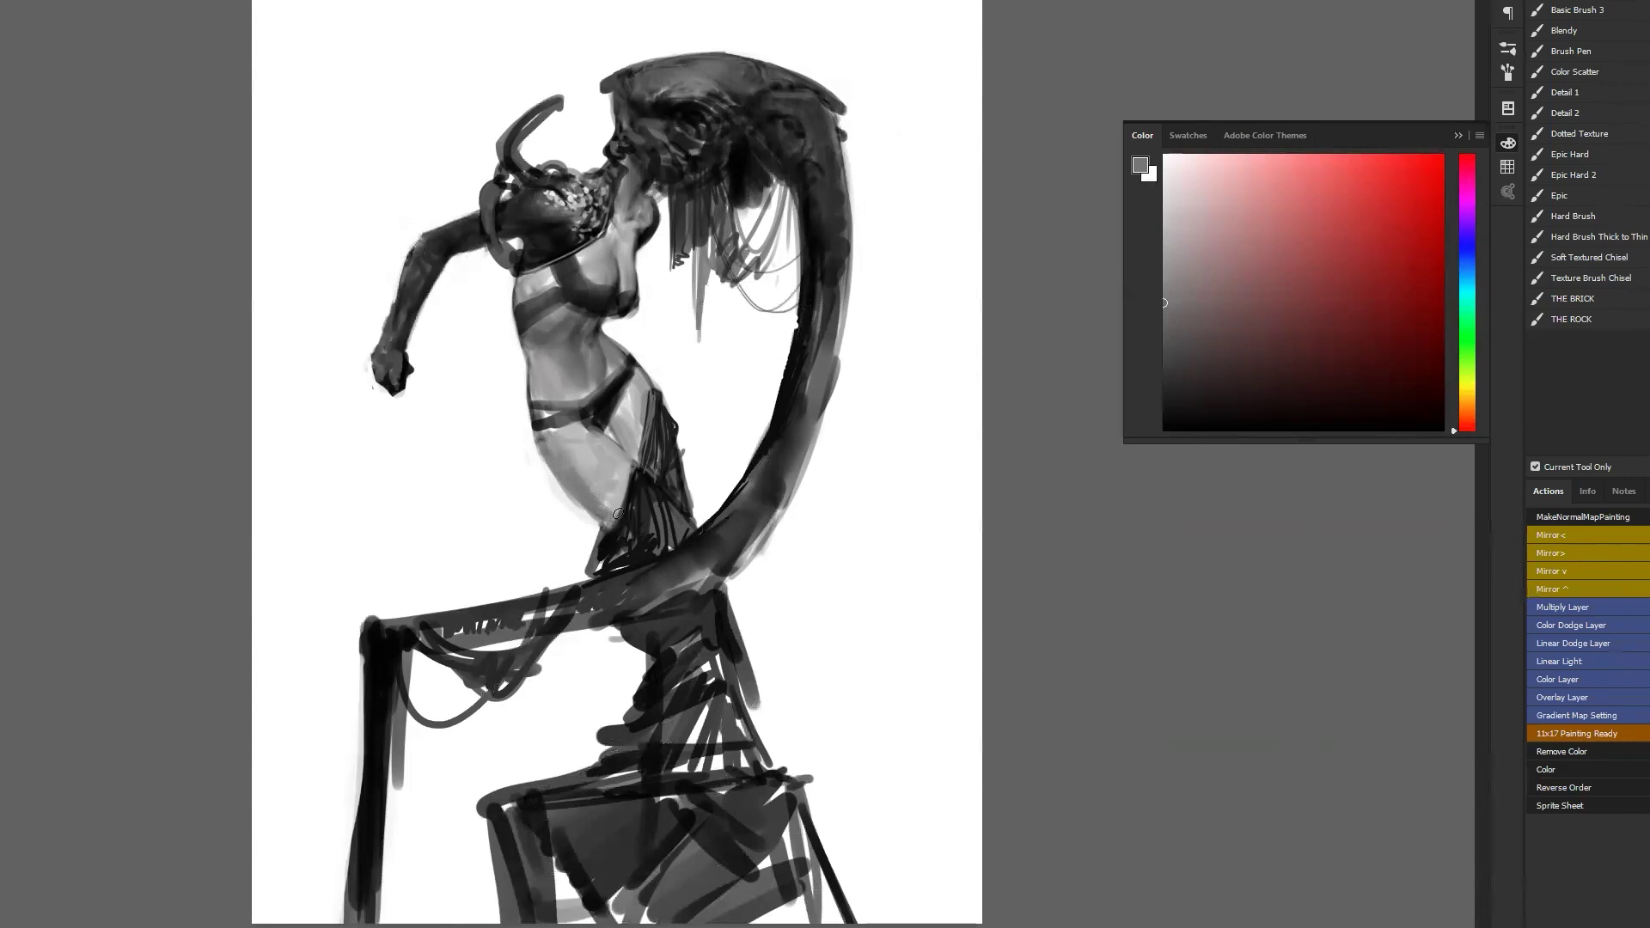
Block in the upper part of a second arm hanging below the shoulder with a sampled dark grey.
{"action": "left_click", "coordinate": [588, 479], "text": "alt"}
{"action": "left_click", "coordinate": [581, 459], "text": "alt"}
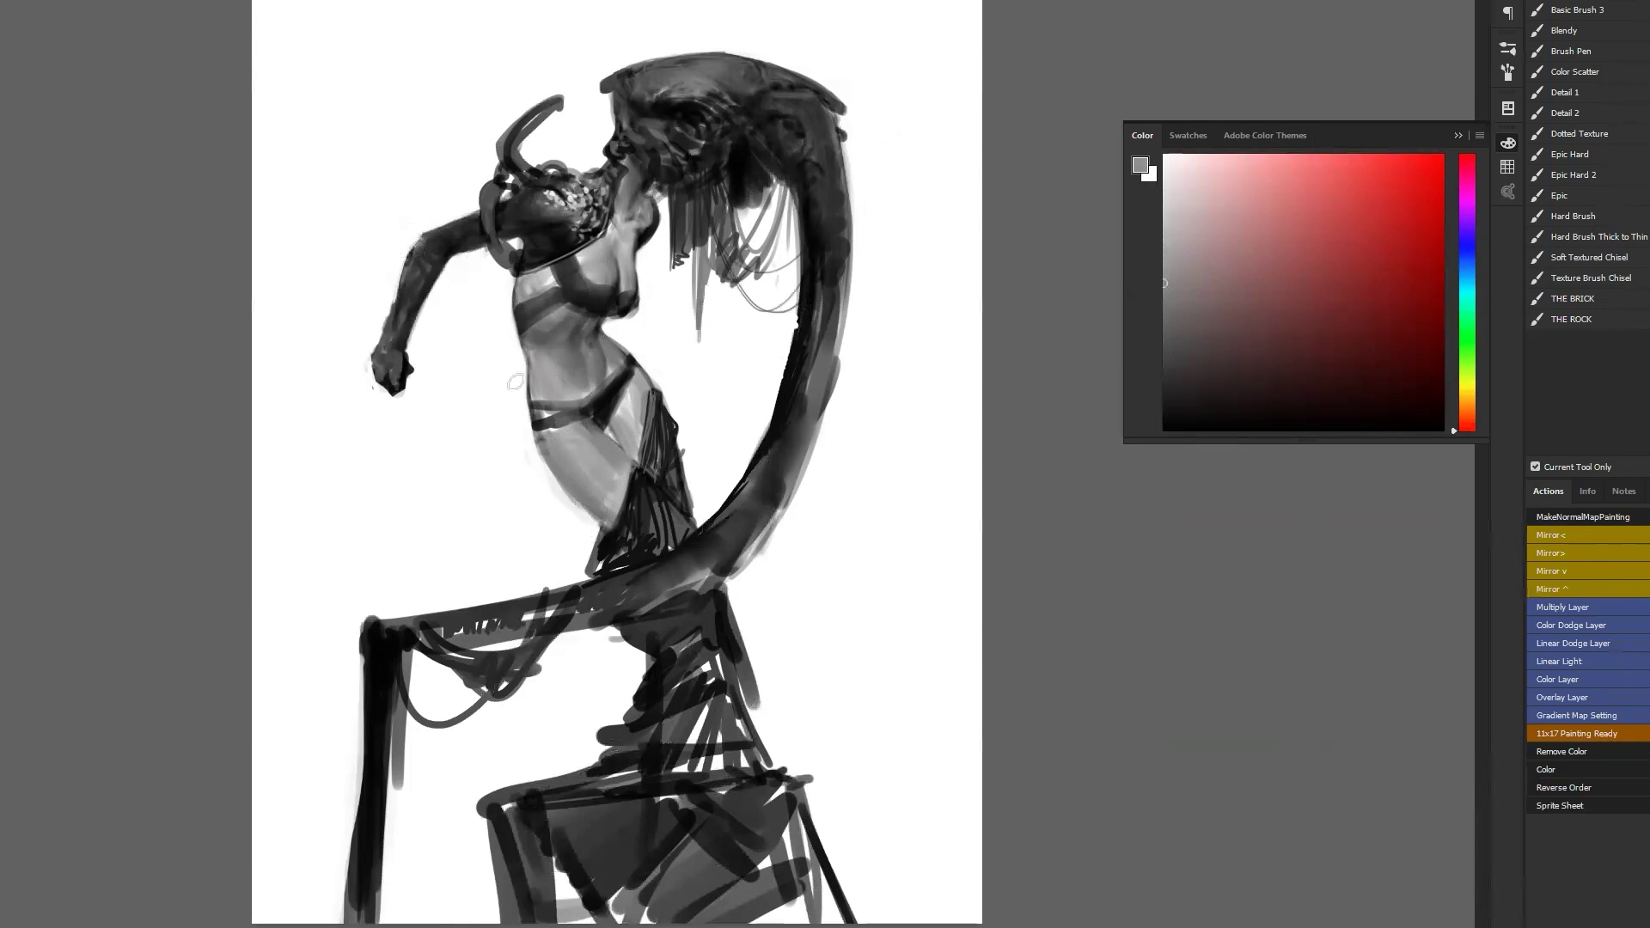
{"action": "left_click_drag", "start_coordinate": [514, 266], "coordinate": [512, 268]}
{"action": "left_click", "coordinate": [526, 254], "text": "alt"}
{"action": "left_click_drag", "start_coordinate": [514, 251], "coordinate": [478, 325]}
{"action": "mouse_move", "coordinate": [491, 307]}
{"action": "left_mouse_down"}
{"action": "mouse_move", "coordinate": [481, 321]}
{"action": "mouse_move", "coordinate": [516, 354]}
{"action": "left_mouse_up"}
{"action": "key", "text": "ctrl+alt+z"}
{"action": "key", "text": "ctrl+alt+z"}
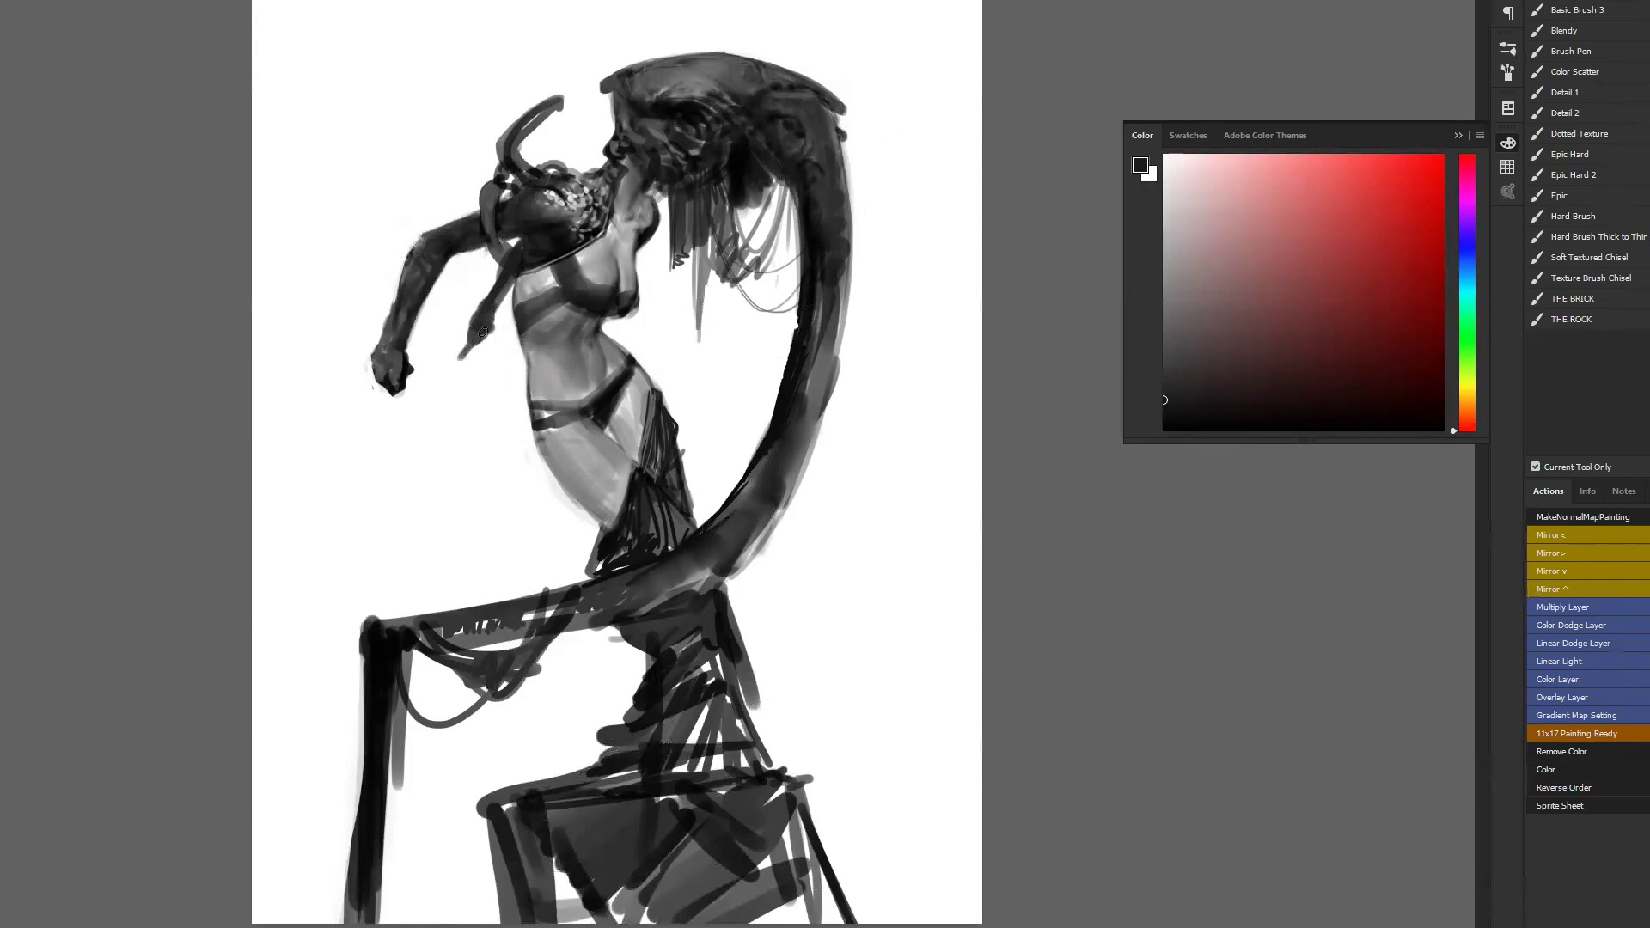
Extend the second arm into a thin forearm and fingered hand with sampled tones, and blacken its join at the shoulder.
{"action": "mouse_move", "coordinate": [460, 352]}
{"action": "left_mouse_down"}
{"action": "mouse_move", "coordinate": [488, 316]}
{"action": "mouse_move", "coordinate": [455, 383]}
{"action": "left_mouse_up"}
{"action": "left_click", "coordinate": [479, 349], "text": "alt"}
{"action": "left_click", "coordinate": [456, 365], "text": "alt"}
{"action": "left_click", "coordinate": [450, 340], "text": "alt"}
{"action": "left_click", "coordinate": [458, 377], "text": "alt"}
{"action": "left_click_drag", "start_coordinate": [458, 373], "coordinate": [455, 387]}
{"action": "key", "text": "d"}
{"action": "mouse_move", "coordinate": [503, 294]}
{"action": "left_mouse_down"}
{"action": "mouse_move", "coordinate": [543, 263]}
{"action": "mouse_move", "coordinate": [534, 273]}
{"action": "left_mouse_up"}
Check the mirrored canvas, mirror it back, and extend the horn in a curve to the front of the head using black and sampled tones.
{"action": "key", "text": "z"}
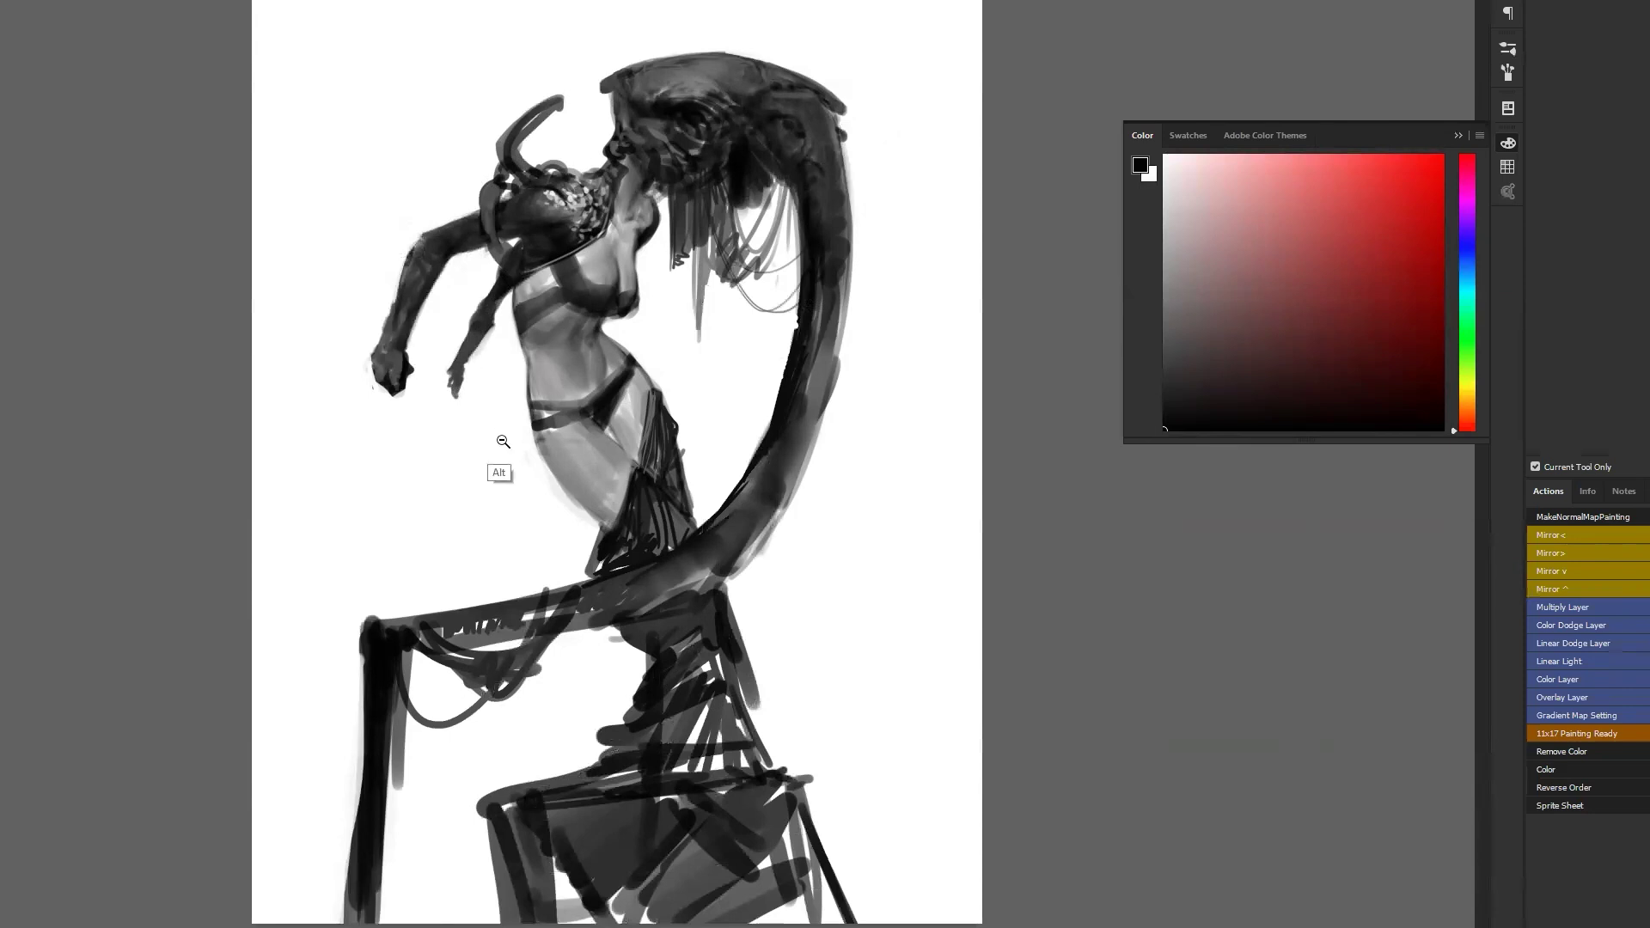
{"action": "left_click", "coordinate": [498, 445], "text": "alt"}
{"action": "key", "text": "ctrl+h"}
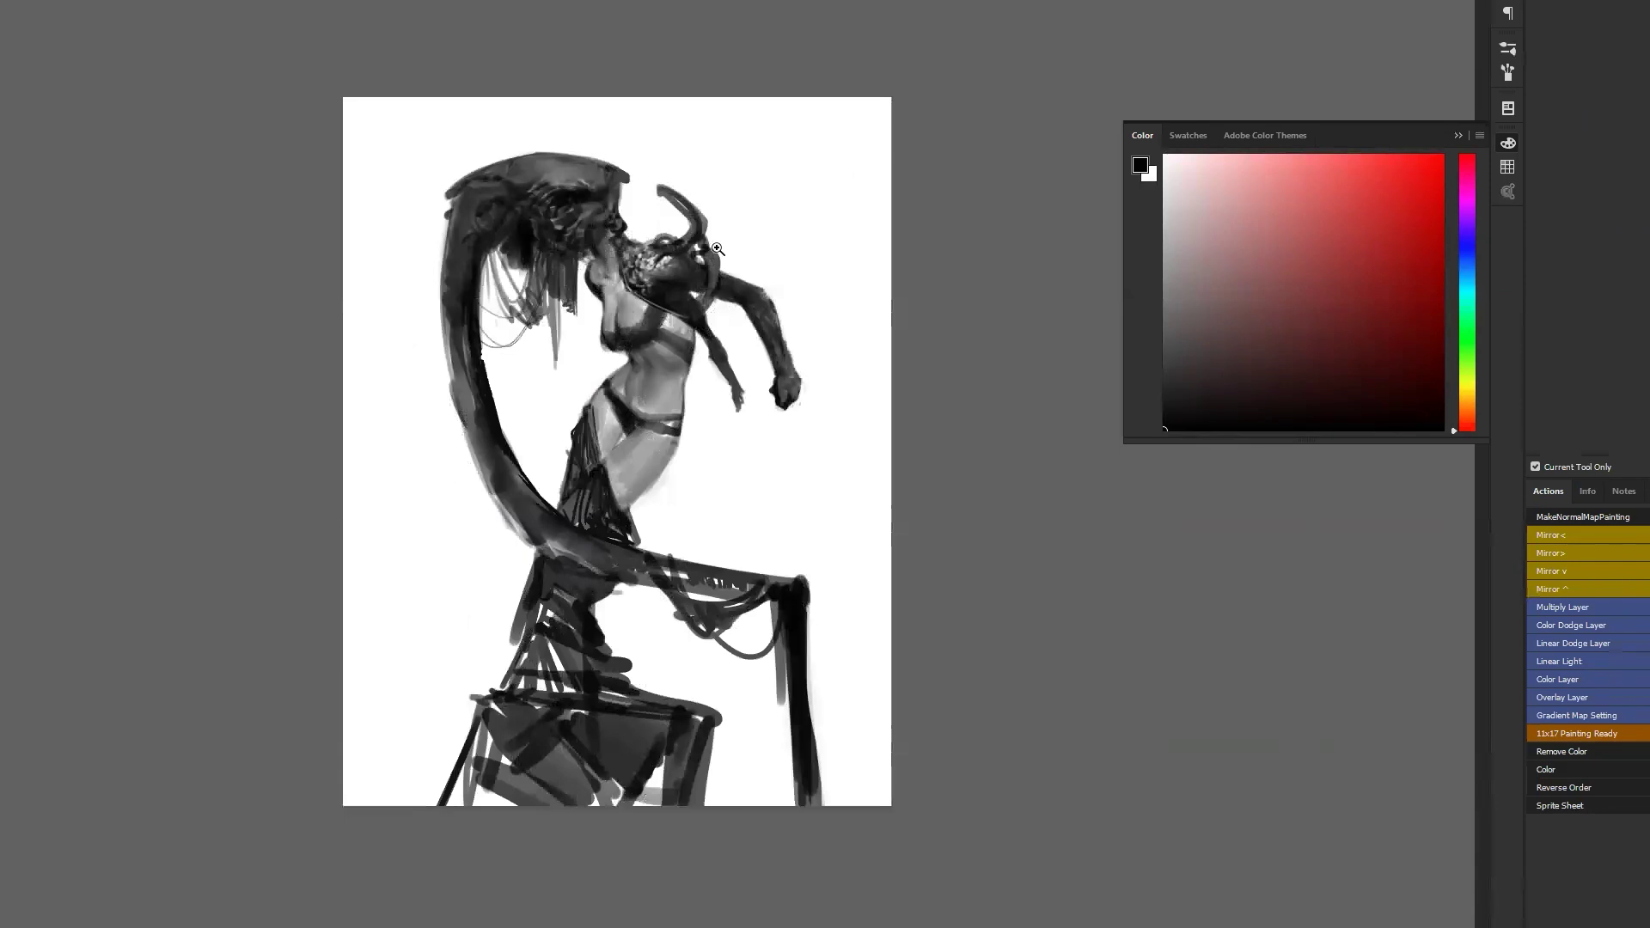
{"action": "key", "text": "ctrl+plus"}
{"action": "key", "text": "ctrl+shift+h"}
{"action": "key", "text": "b"}
{"action": "mouse_move", "coordinate": [554, 103]}
{"action": "left_mouse_down"}
{"action": "mouse_move", "coordinate": [628, 67]}
{"action": "mouse_move", "coordinate": [578, 99]}
{"action": "mouse_move", "coordinate": [624, 92]}
{"action": "mouse_move", "coordinate": [547, 112]}
{"action": "mouse_move", "coordinate": [574, 89]}
{"action": "mouse_move", "coordinate": [523, 116]}
{"action": "mouse_move", "coordinate": [598, 82]}
{"action": "mouse_move", "coordinate": [510, 154]}
{"action": "mouse_move", "coordinate": [564, 106]}
{"action": "left_mouse_up"}
{"action": "left_click", "coordinate": [606, 134], "text": "alt"}
{"action": "key", "text": "d"}
{"action": "left_click", "coordinate": [550, 109], "text": "alt"}
{"action": "key", "text": "d"}
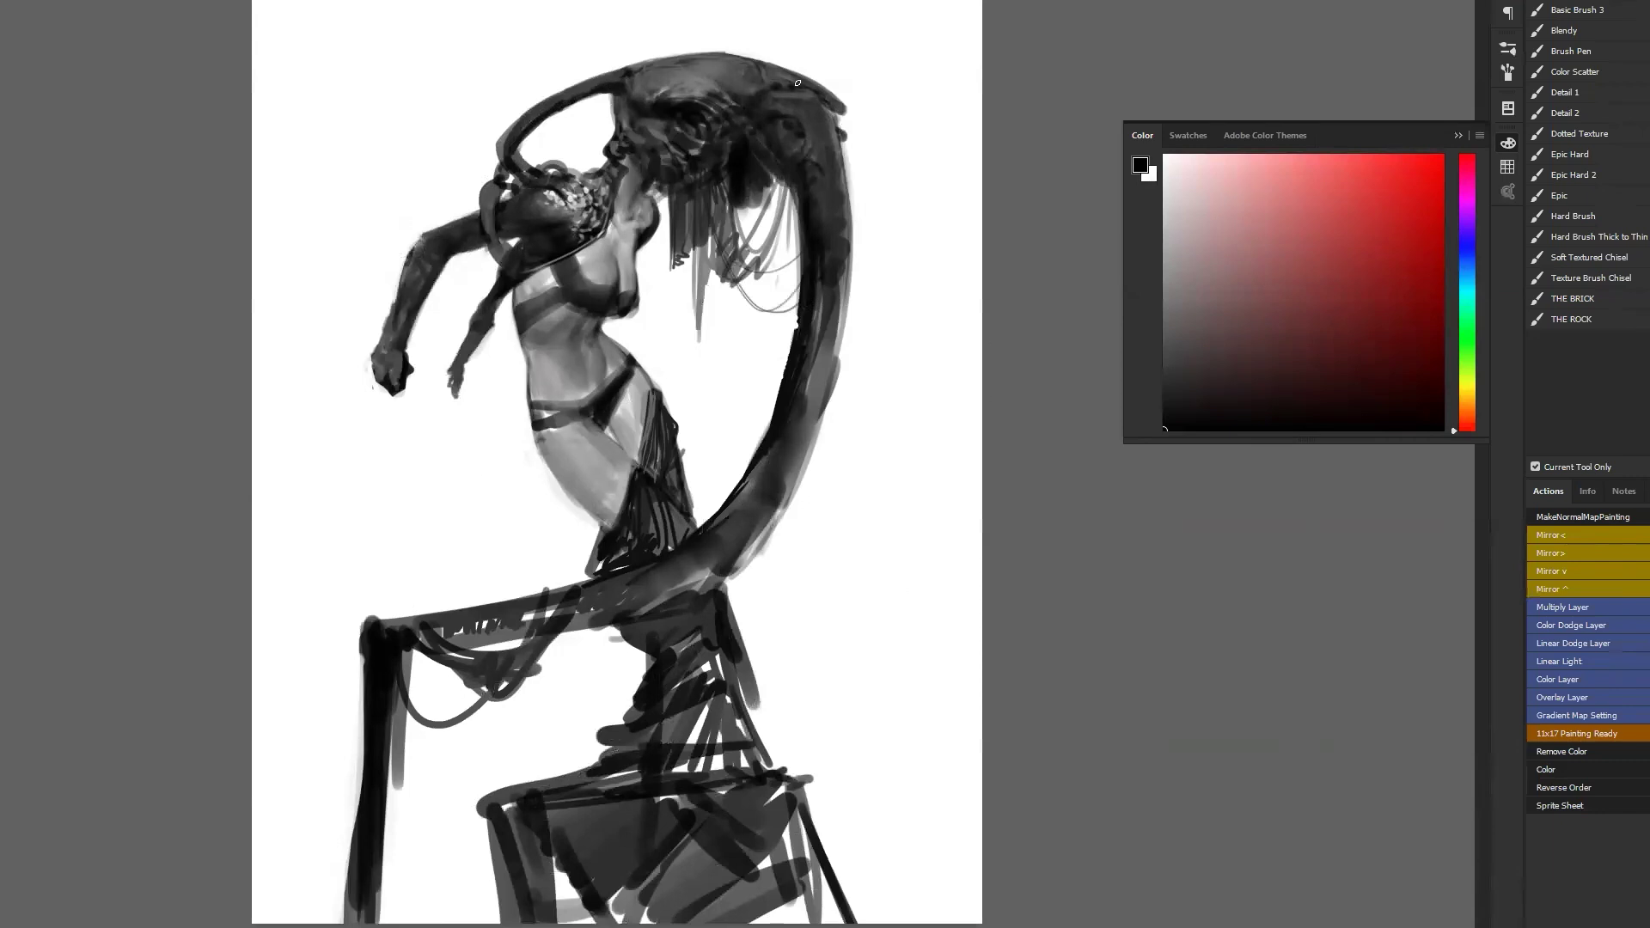
Darken and texture the top and back of the head with black and a sampled dark grey, checking the mirrored canvas.
{"action": "mouse_move", "coordinate": [792, 87]}
{"action": "left_mouse_down"}
{"action": "mouse_move", "coordinate": [811, 94]}
{"action": "mouse_move", "coordinate": [787, 93]}
{"action": "left_mouse_up"}
{"action": "left_click_drag", "start_coordinate": [755, 93], "coordinate": [737, 89]}
{"action": "key", "text": "F2"}
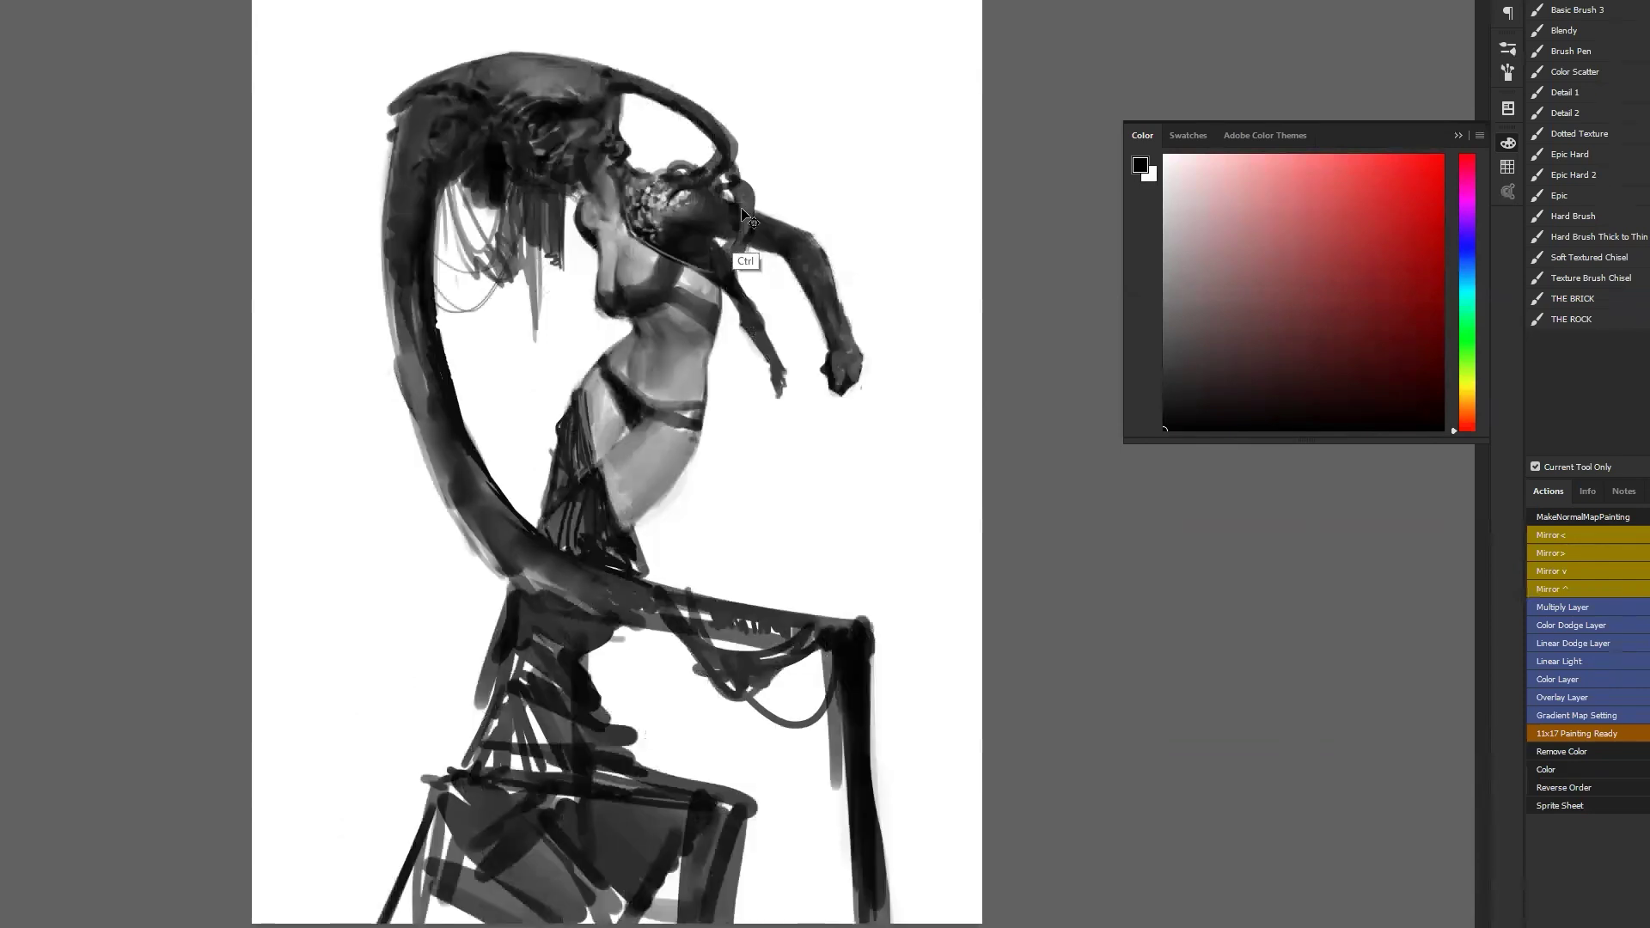
{"action": "key", "text": "F2"}
{"action": "left_click", "coordinate": [763, 160], "text": "alt"}
{"action": "left_click_drag", "start_coordinate": [785, 98], "coordinate": [775, 110]}
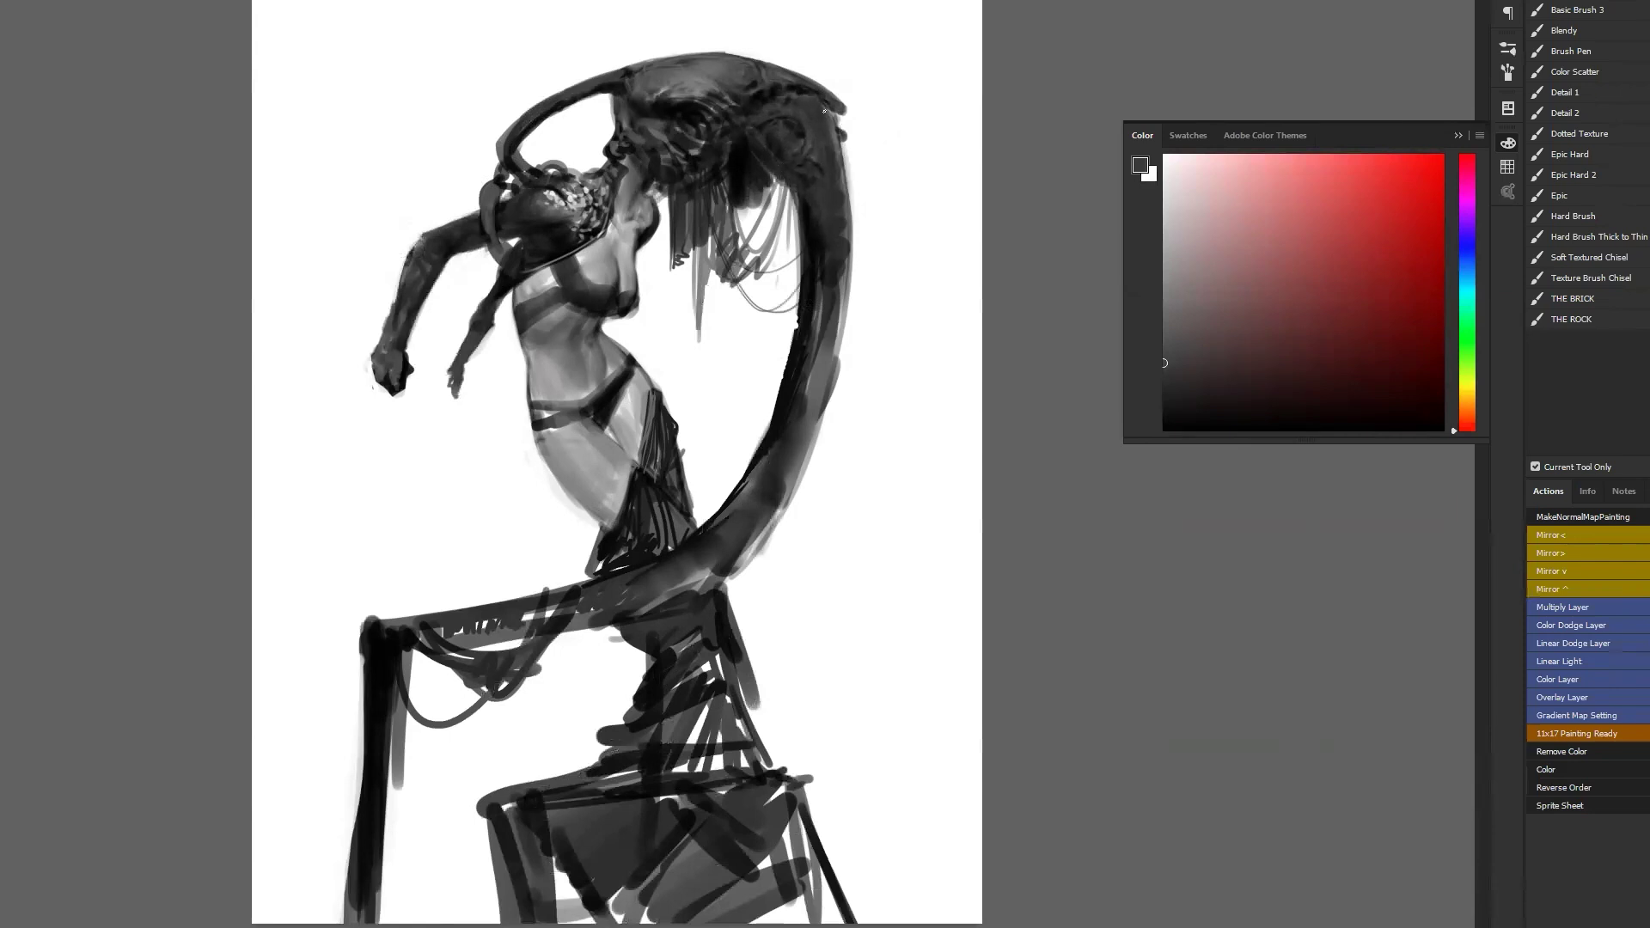
{"action": "left_click_drag", "start_coordinate": [836, 135], "coordinate": [843, 183]}
Mirror the canvas, draw pointed spikes behind the head in black, trim them with sampled white, and mirror it back.
{"action": "key", "text": "ctrl+minus"}
{"action": "key", "text": "ctrl+minus"}
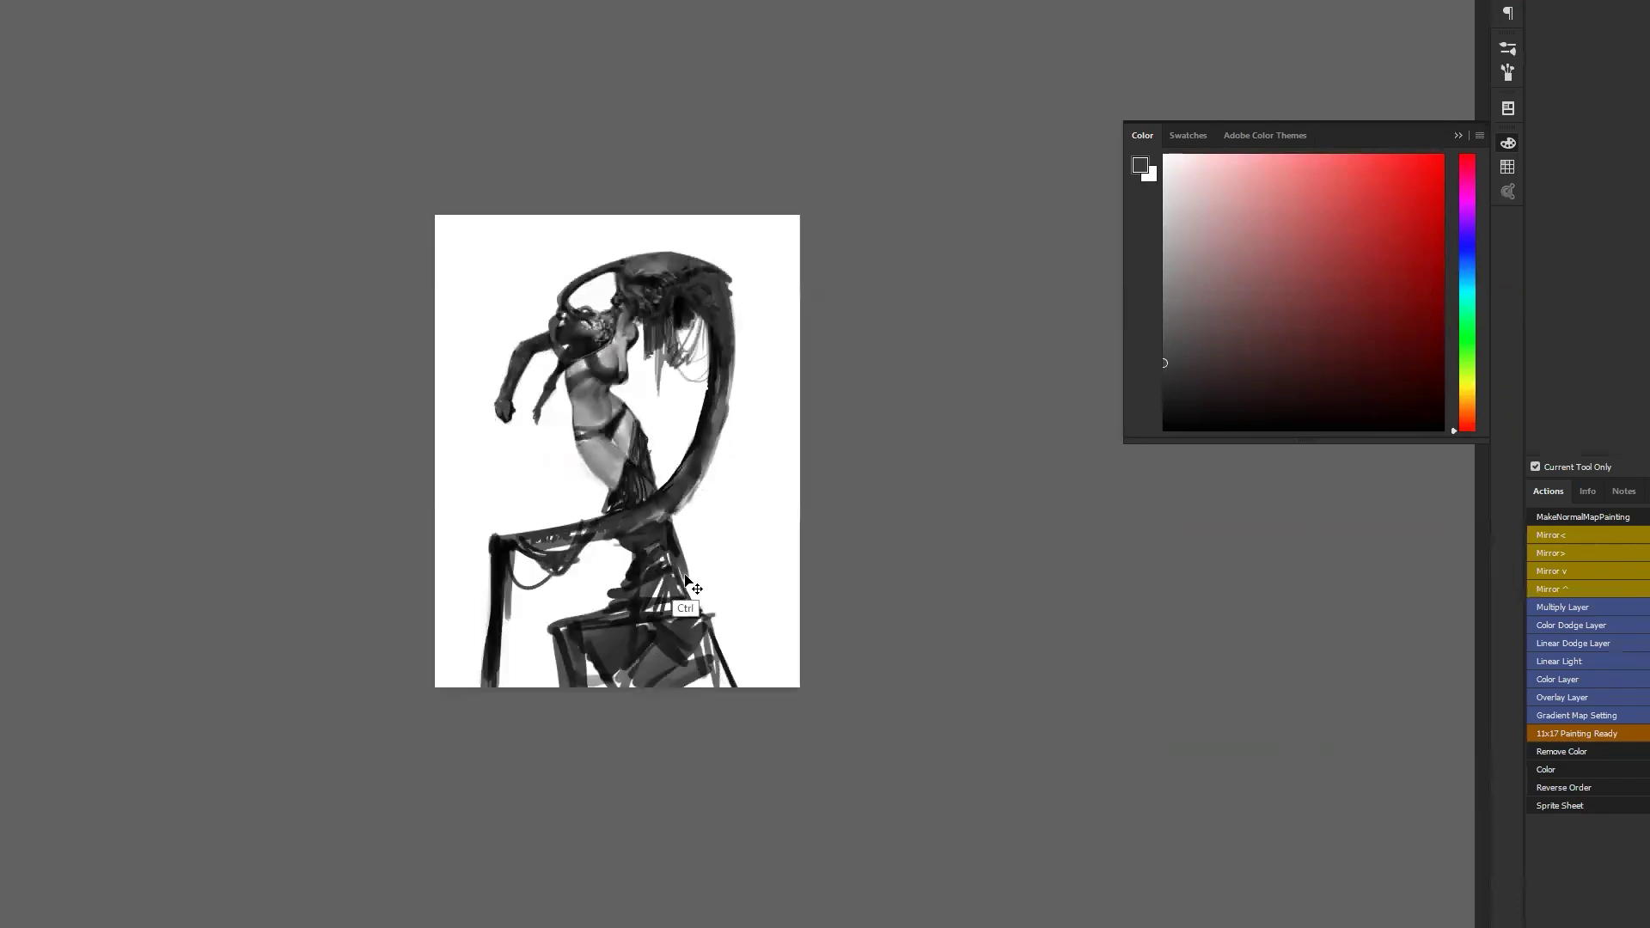
{"action": "key", "text": "ctrl+h"}
{"action": "key", "text": "ctrl+plus"}
{"action": "key", "text": "b"}
{"action": "key", "text": "d"}
{"action": "mouse_move", "coordinate": [391, 106]}
{"action": "left_mouse_down"}
{"action": "mouse_move", "coordinate": [335, 163]}
{"action": "mouse_move", "coordinate": [388, 140]}
{"action": "left_mouse_up"}
{"action": "left_click", "coordinate": [393, 107], "text": "alt"}
{"action": "left_click", "coordinate": [356, 153], "text": "alt"}
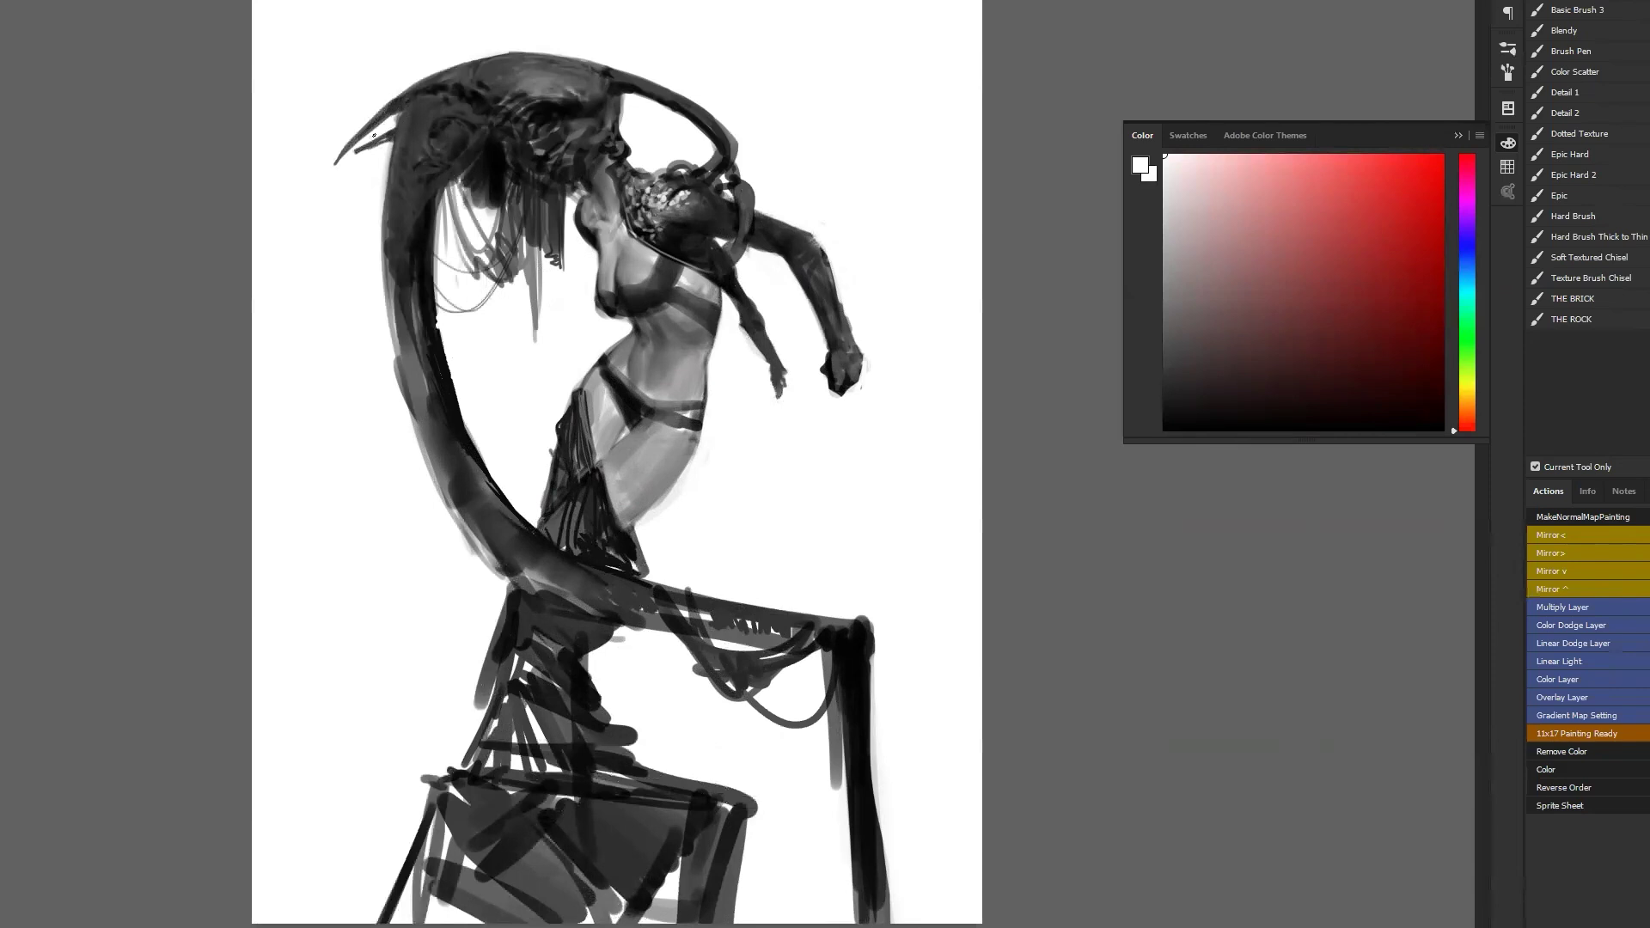
{"action": "key", "text": "ctrl+minus"}
{"action": "key", "text": "ctrl+minus"}
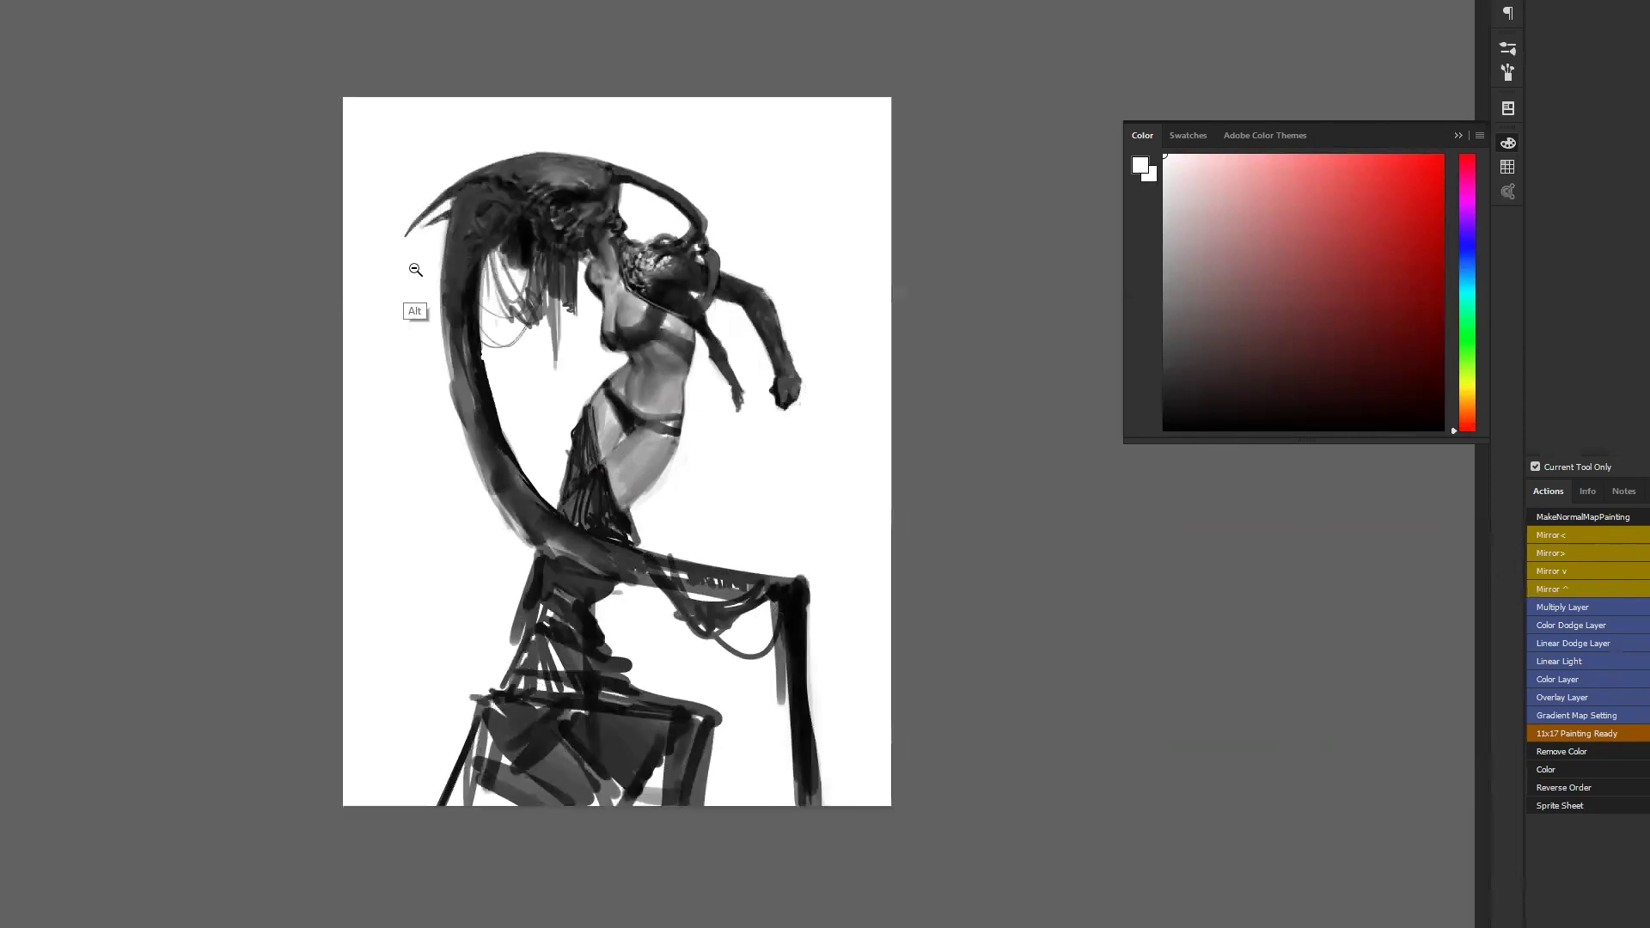
{"action": "key", "text": "ctrl+f"}
{"action": "key", "text": "ctrl+plus"}
{"action": "key", "text": "ctrl+plus"}
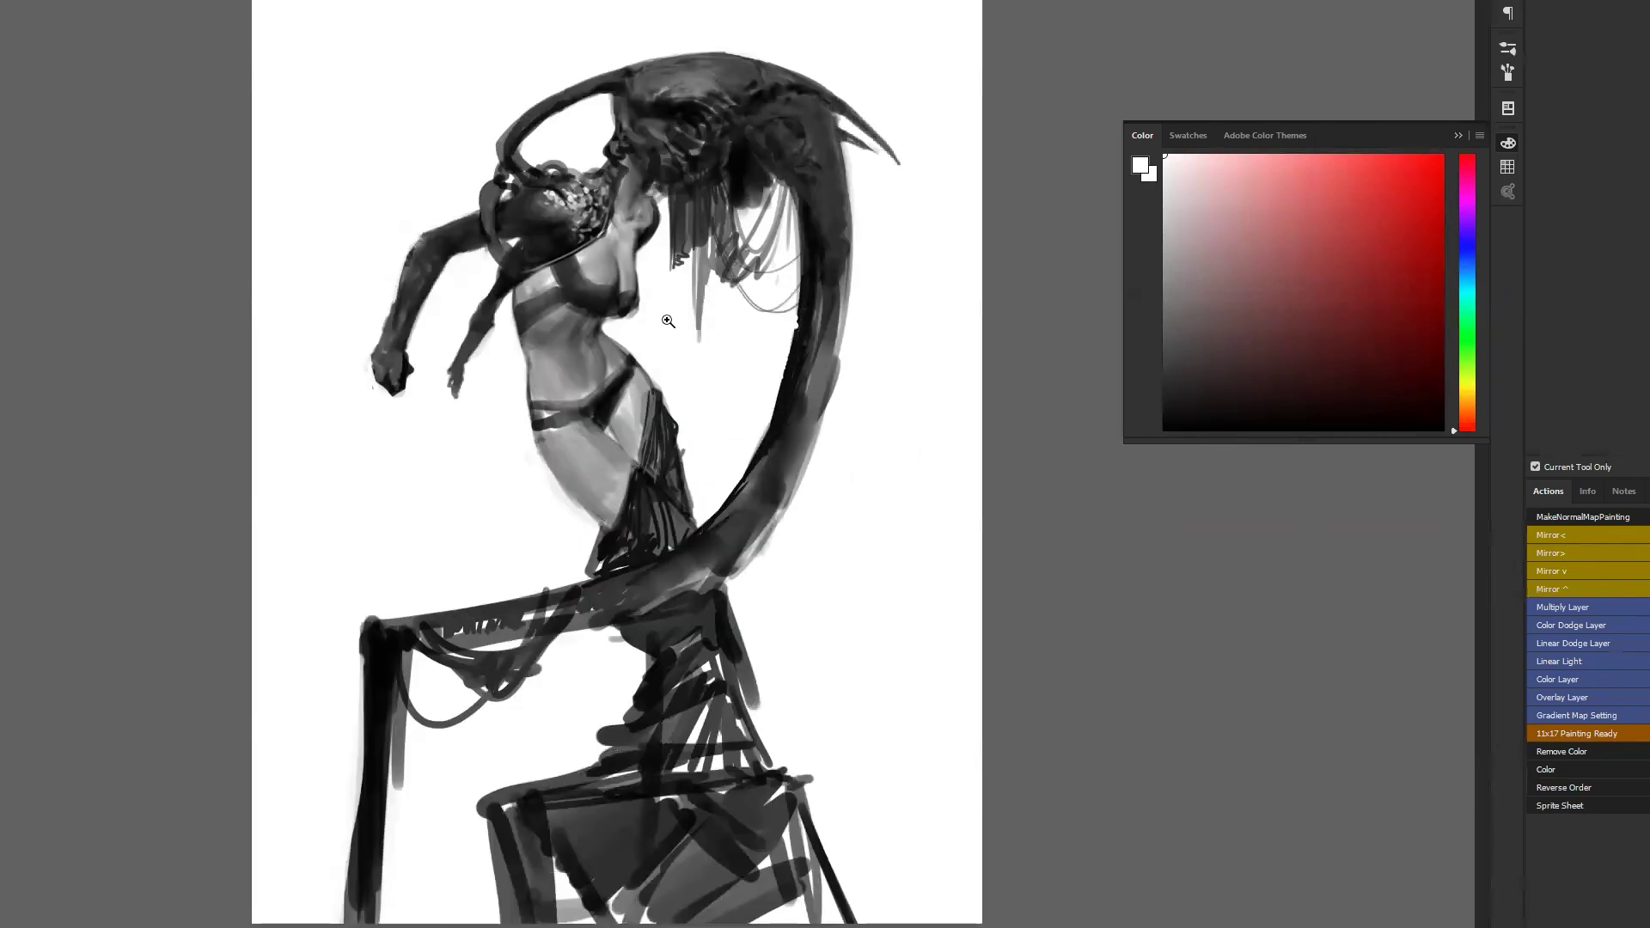
Deepen the long sweeping curve and the horizontal limb with black strokes, mirroring the canvas and back.
{"action": "left_click", "coordinate": [655, 134], "text": "alt"}
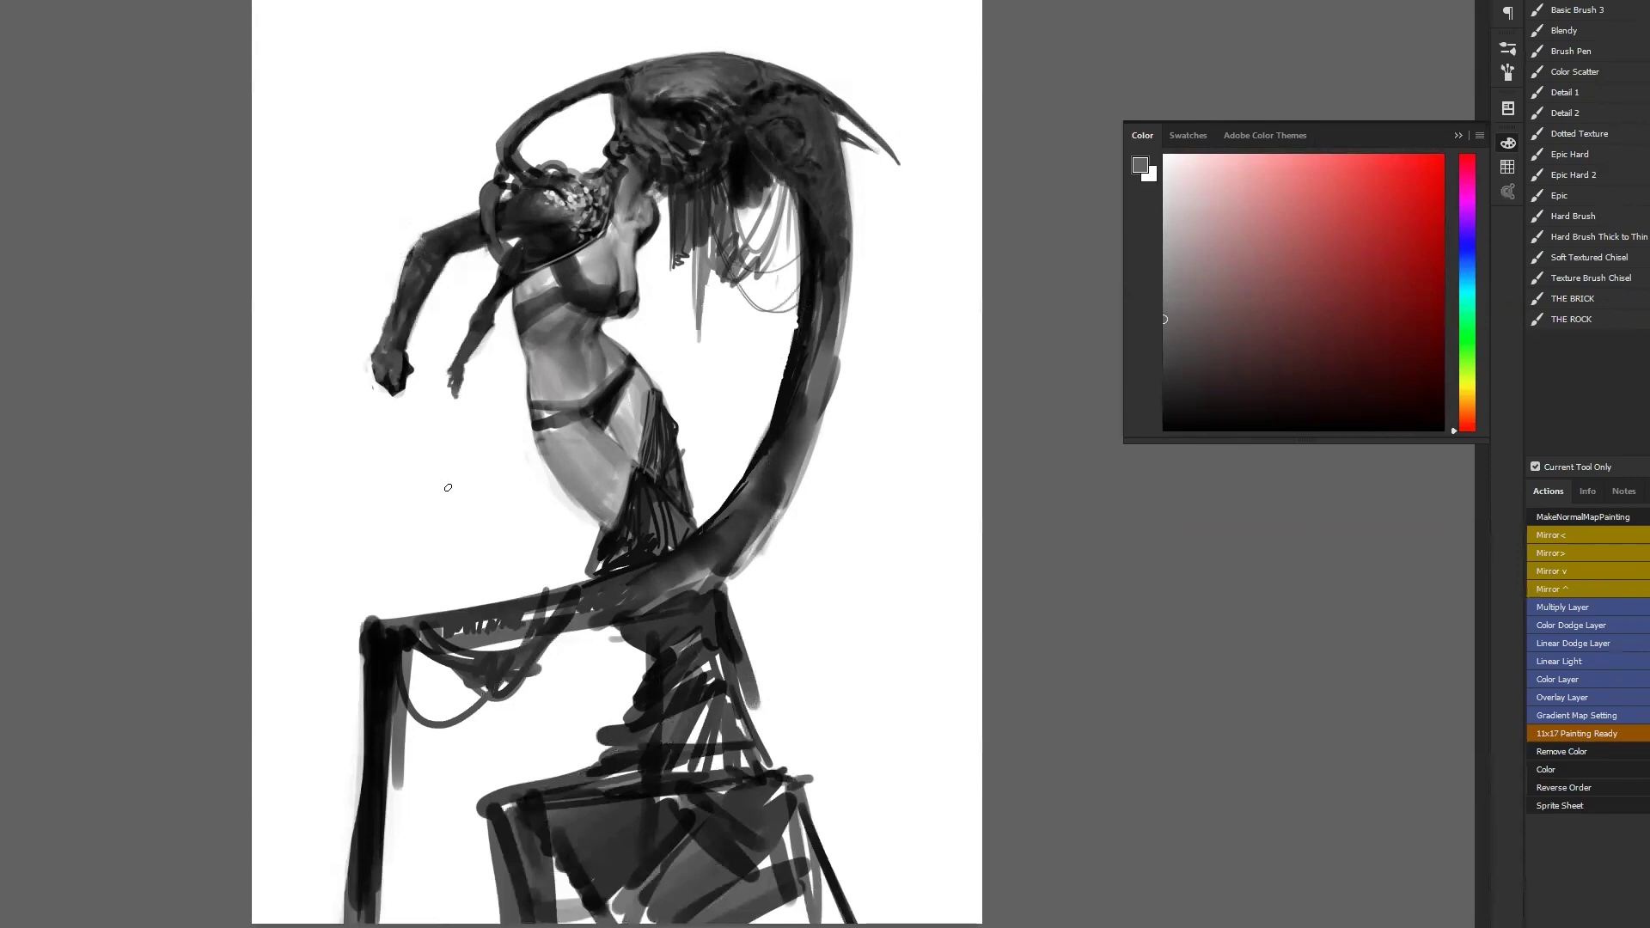
{"action": "key", "text": "d"}
{"action": "mouse_move", "coordinate": [815, 204]}
{"action": "left_mouse_down"}
{"action": "mouse_move", "coordinate": [833, 314]}
{"action": "mouse_move", "coordinate": [821, 343]}
{"action": "mouse_move", "coordinate": [816, 300]}
{"action": "mouse_move", "coordinate": [801, 409]}
{"action": "left_mouse_up"}
{"action": "left_click", "coordinate": [808, 389], "text": "alt"}
{"action": "mouse_move", "coordinate": [820, 336]}
{"action": "left_mouse_down"}
{"action": "mouse_move", "coordinate": [804, 421]}
{"action": "mouse_move", "coordinate": [816, 385]}
{"action": "left_mouse_up"}
{"action": "mouse_move", "coordinate": [780, 463]}
{"action": "left_mouse_down"}
{"action": "mouse_move", "coordinate": [754, 534]}
{"action": "mouse_move", "coordinate": [799, 412]}
{"action": "mouse_move", "coordinate": [723, 558]}
{"action": "mouse_move", "coordinate": [667, 598]}
{"action": "mouse_move", "coordinate": [731, 560]}
{"action": "mouse_move", "coordinate": [761, 503]}
{"action": "mouse_move", "coordinate": [529, 632]}
{"action": "mouse_move", "coordinate": [732, 539]}
{"action": "mouse_move", "coordinate": [821, 359]}
{"action": "left_mouse_up"}
{"action": "key", "text": "ctrl+F2"}
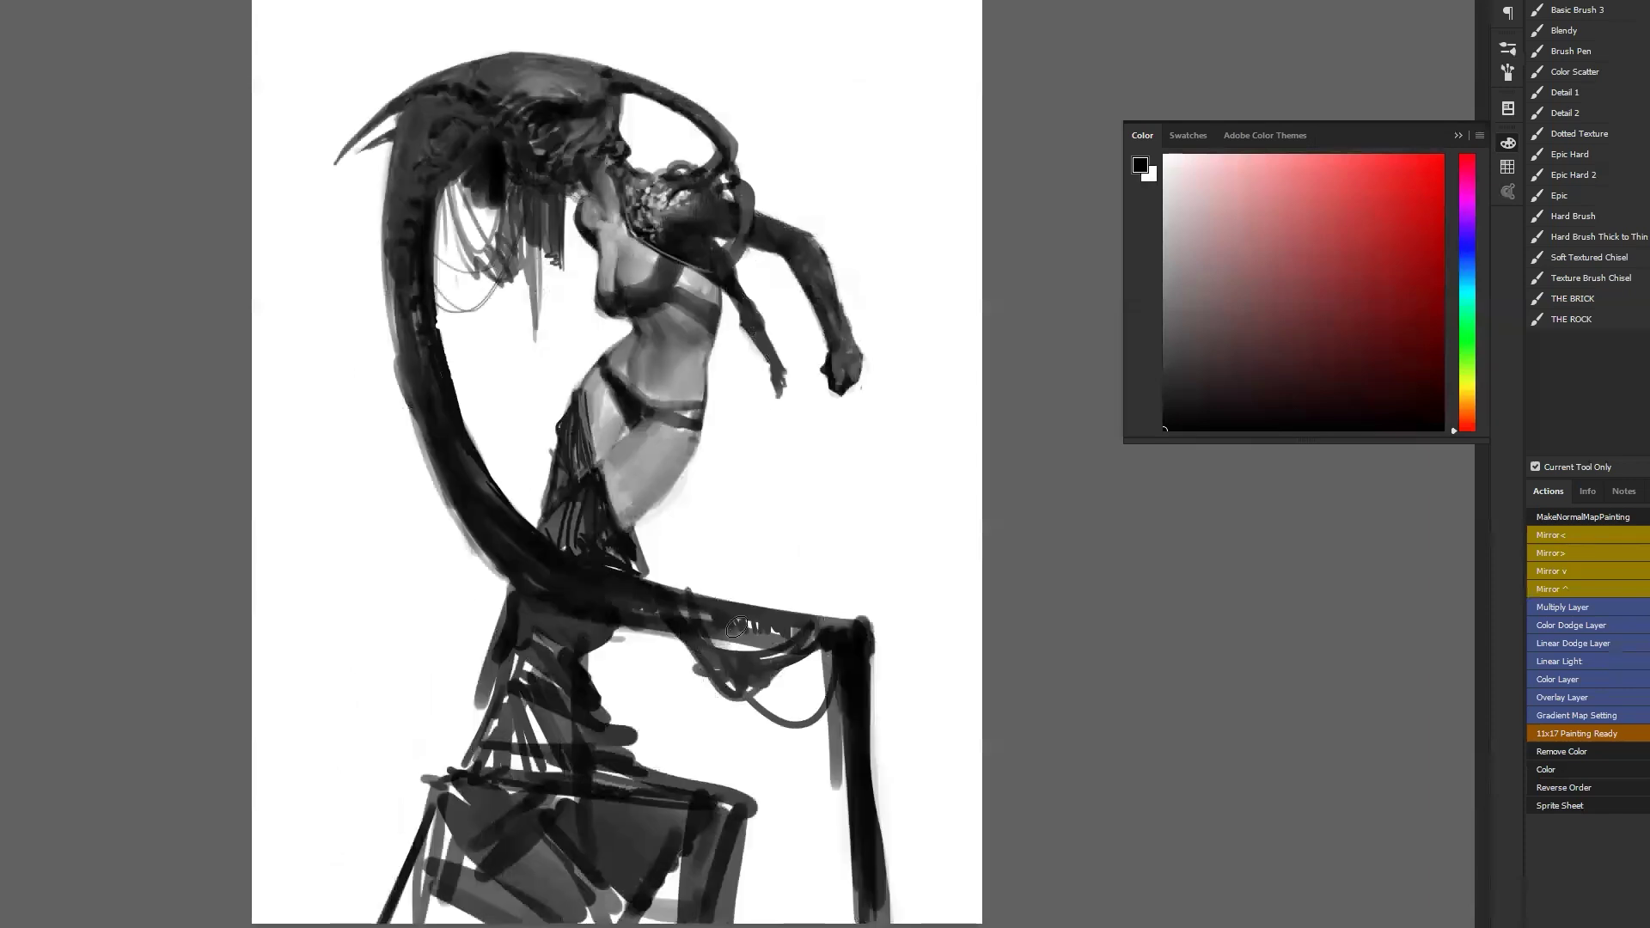
{"action": "mouse_move", "coordinate": [689, 615]}
{"action": "left_mouse_down"}
{"action": "mouse_move", "coordinate": [828, 654]}
{"action": "mouse_move", "coordinate": [765, 623]}
{"action": "mouse_move", "coordinate": [837, 690]}
{"action": "mouse_move", "coordinate": [859, 636]}
{"action": "left_mouse_up"}
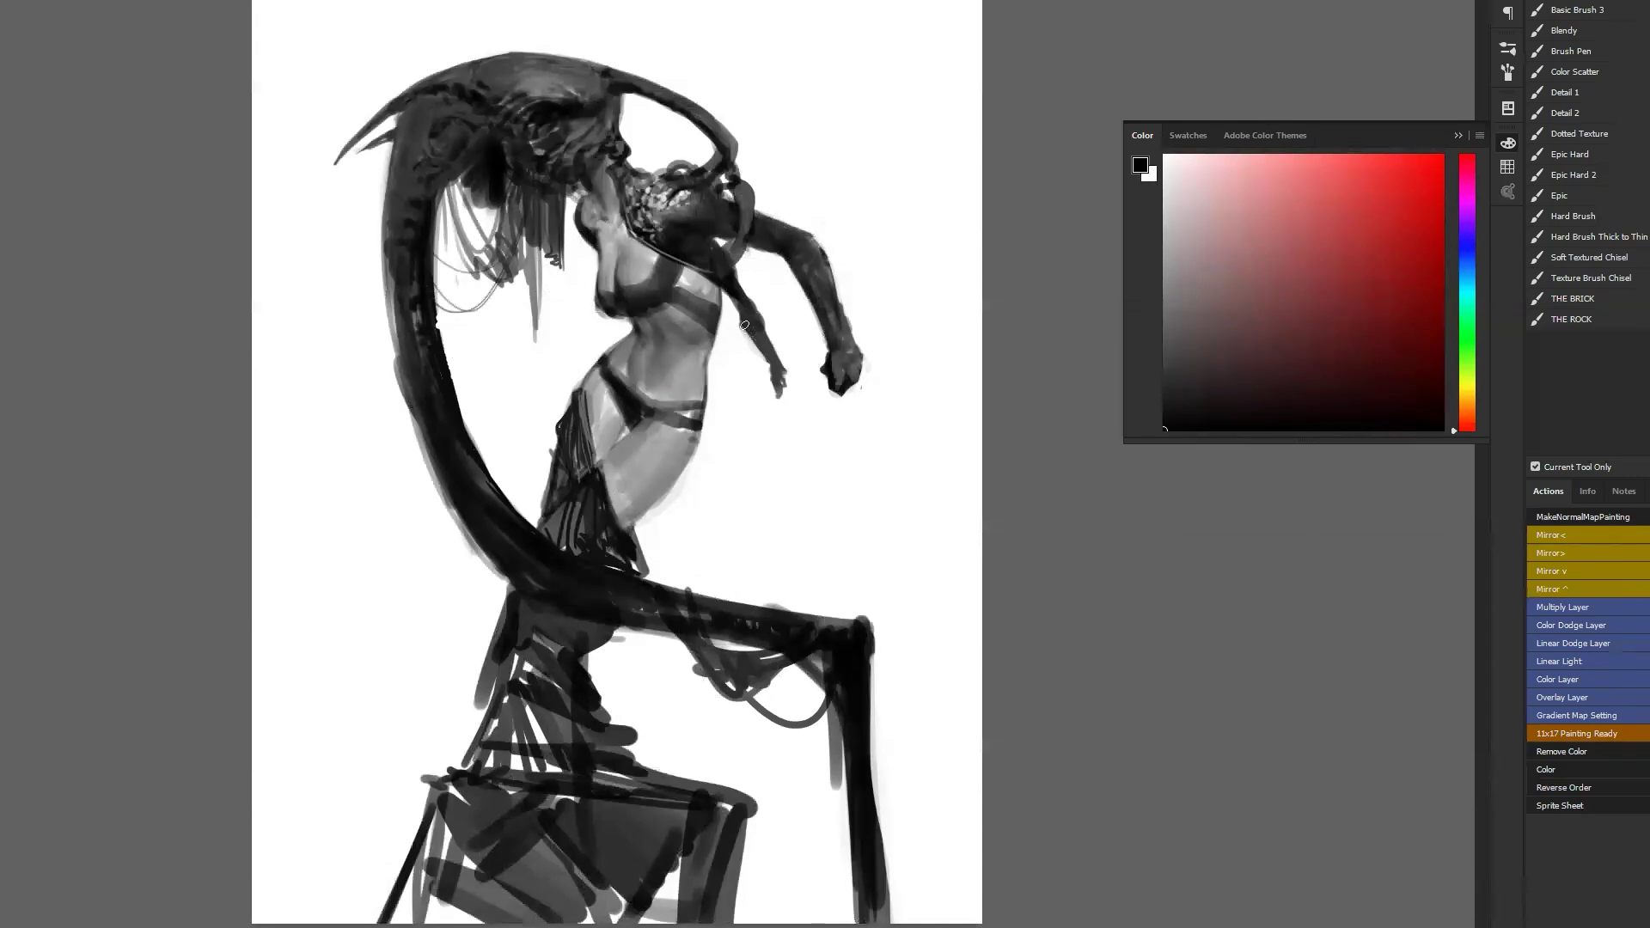
{"action": "key", "text": "ctrl+shift+h"}
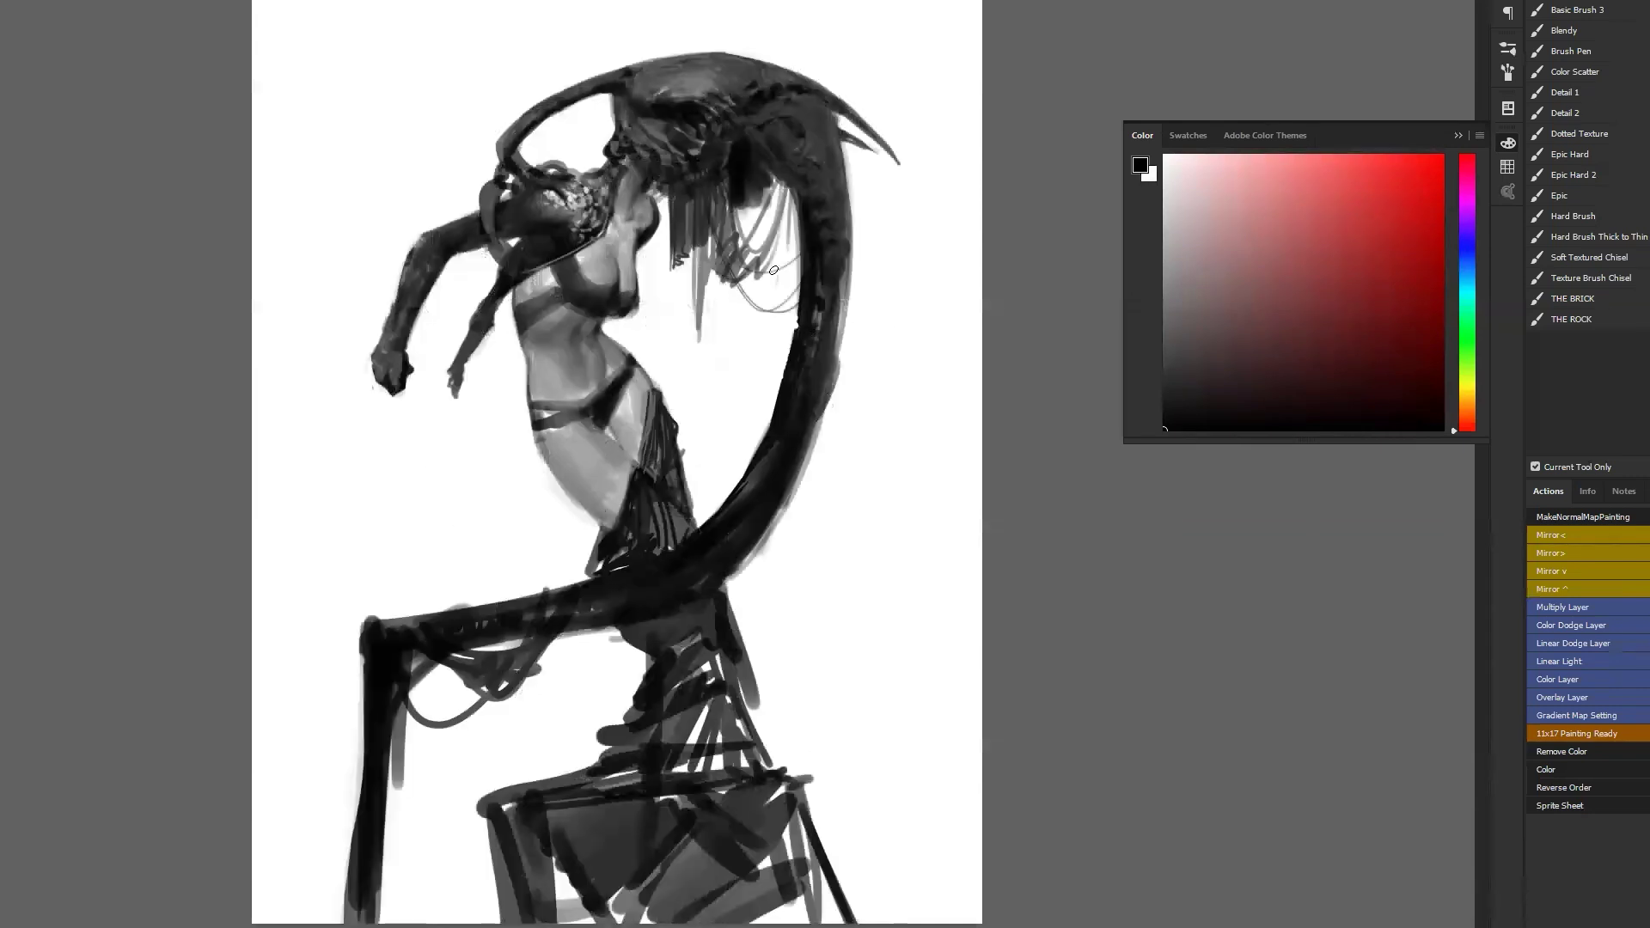
Add streaked texture along the inner side of the sweeping curve with a sampled dark grey.
{"action": "key", "text": "x"}
{"action": "key", "text": "d"}
{"action": "left_click", "coordinate": [810, 225], "text": "alt"}
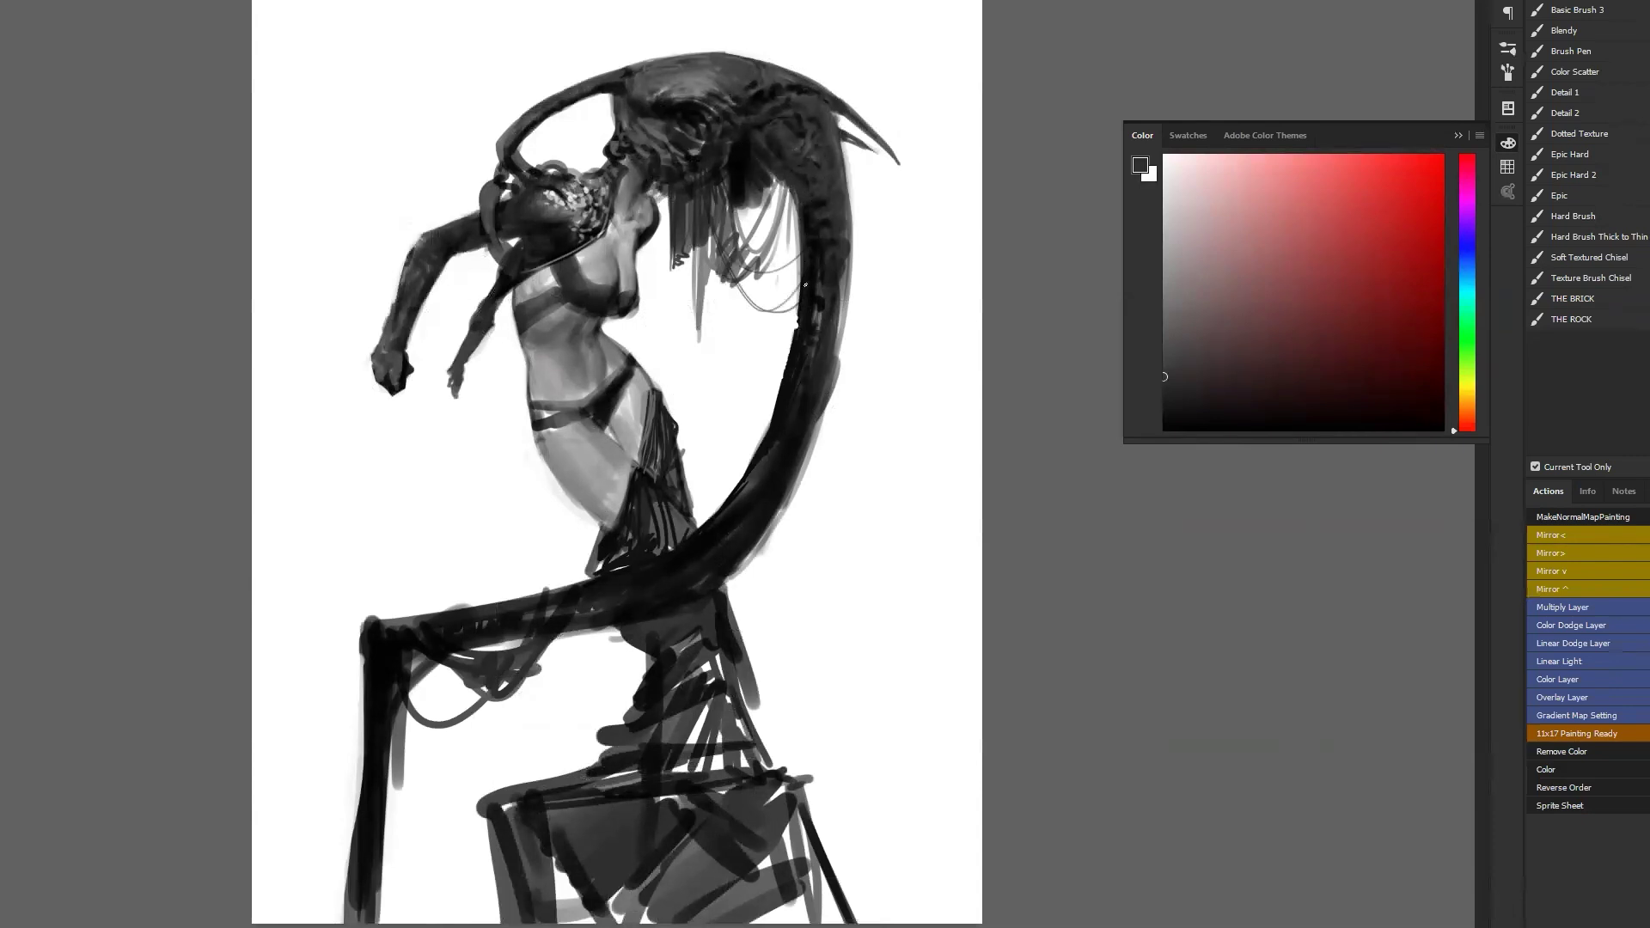
{"action": "left_click_drag", "start_coordinate": [802, 325], "coordinate": [792, 361]}
{"action": "left_click_drag", "start_coordinate": [744, 477], "coordinate": [774, 413]}
{"action": "left_click_drag", "start_coordinate": [745, 477], "coordinate": [776, 404]}
{"action": "mouse_move", "coordinate": [723, 509]}
{"action": "left_mouse_down"}
{"action": "mouse_move", "coordinate": [776, 462]}
{"action": "mouse_move", "coordinate": [806, 395]}
{"action": "left_mouse_up"}
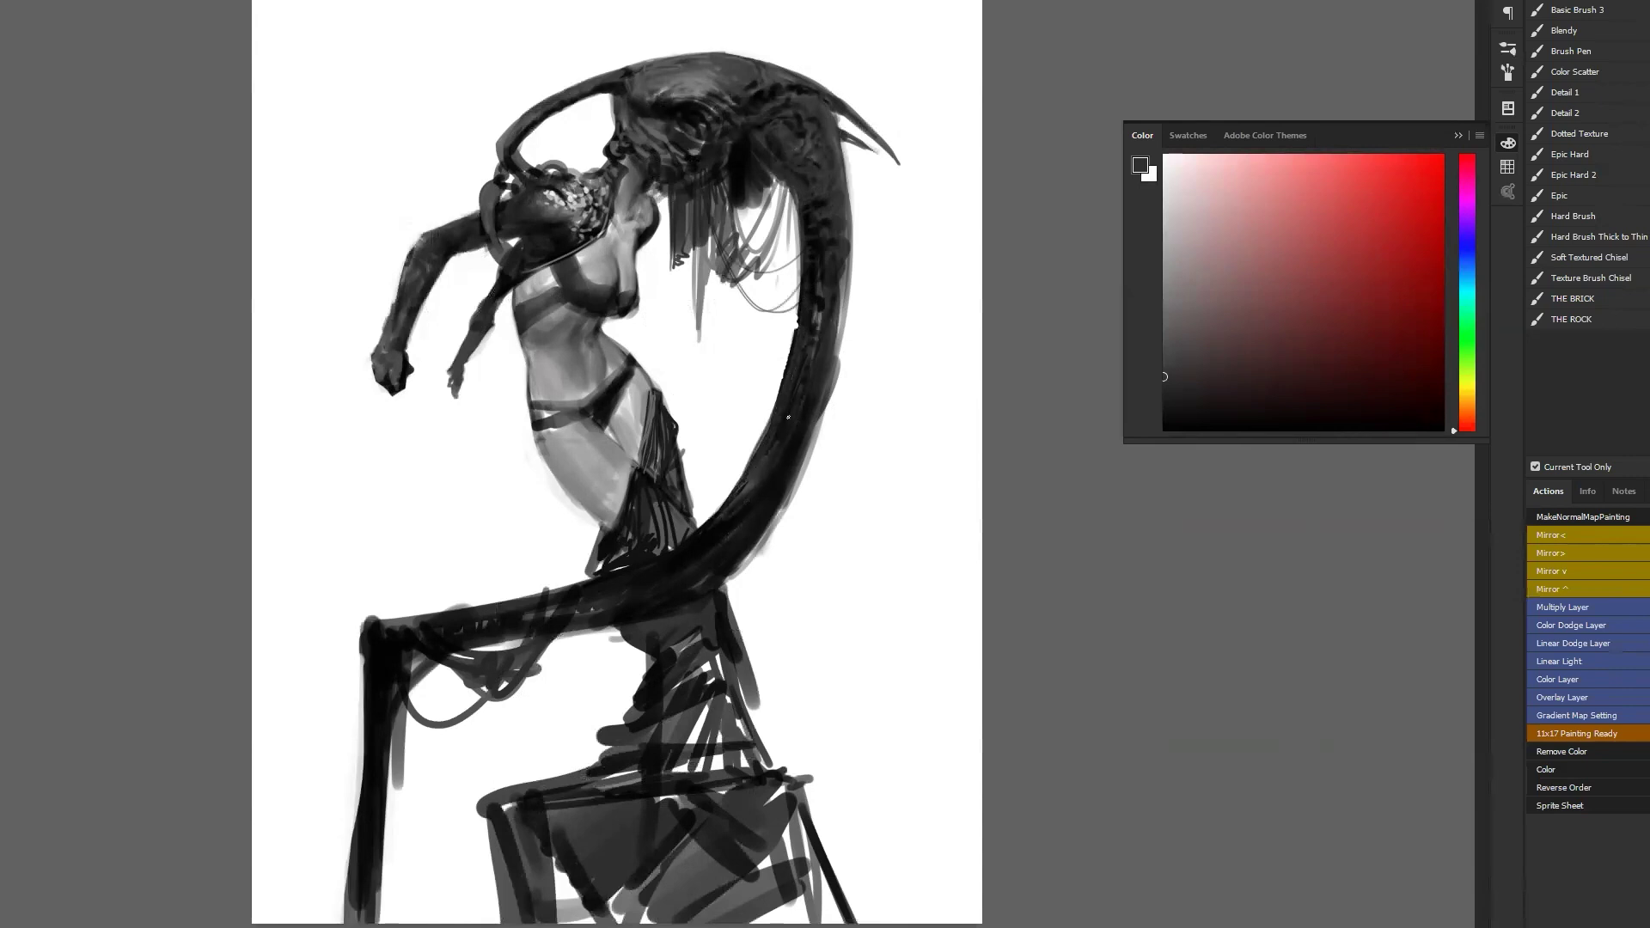
Mirror the canvas, add small spurs along the sweeping curve's outer edge with a sampled dark grey, and mirror it back.
{"action": "key", "text": "ctrl+f"}
{"action": "left_click", "coordinate": [399, 392], "text": "alt"}
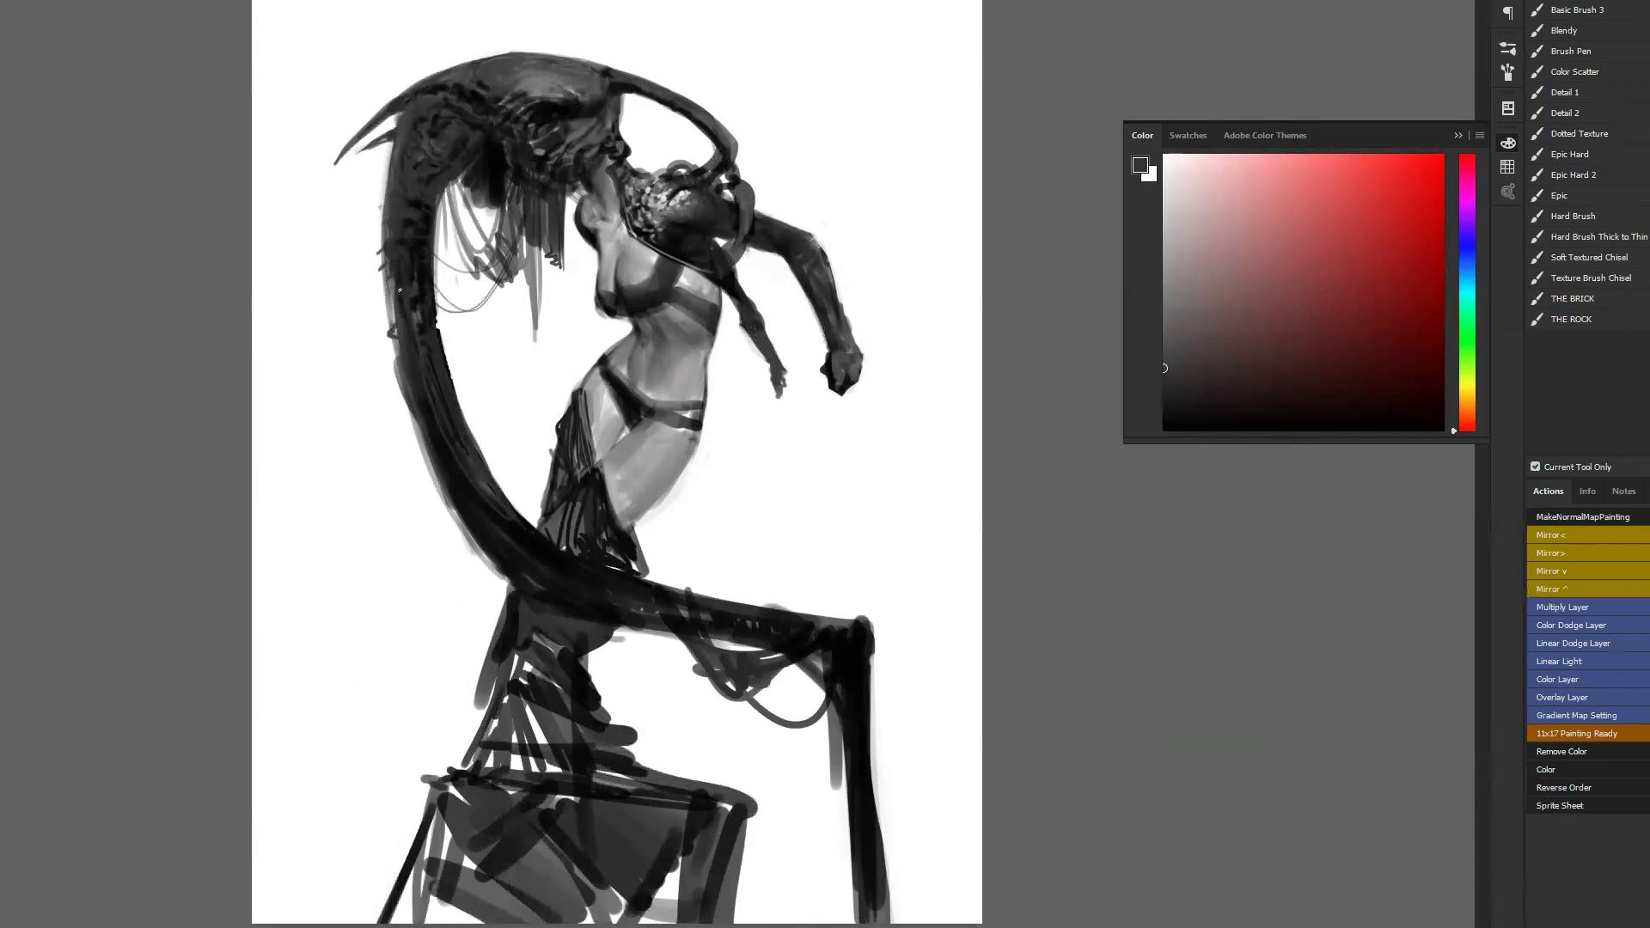
{"action": "mouse_move", "coordinate": [412, 404]}
{"action": "left_mouse_down"}
{"action": "mouse_move", "coordinate": [425, 469]}
{"action": "mouse_move", "coordinate": [486, 552]}
{"action": "left_mouse_up"}
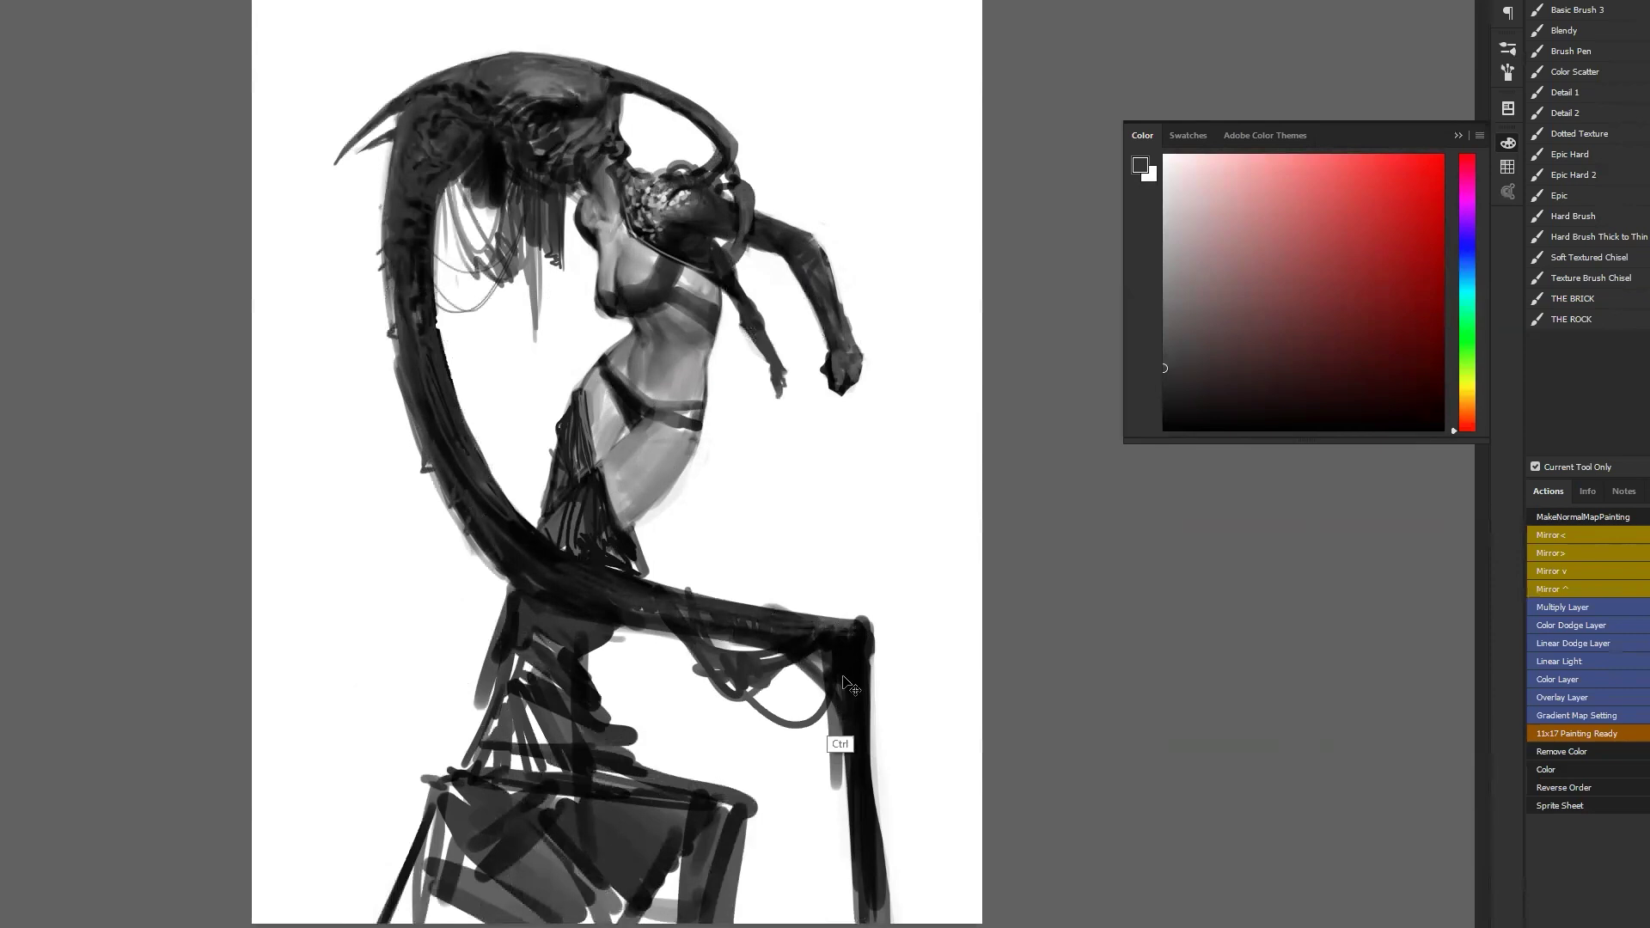
{"action": "key", "text": "F2"}
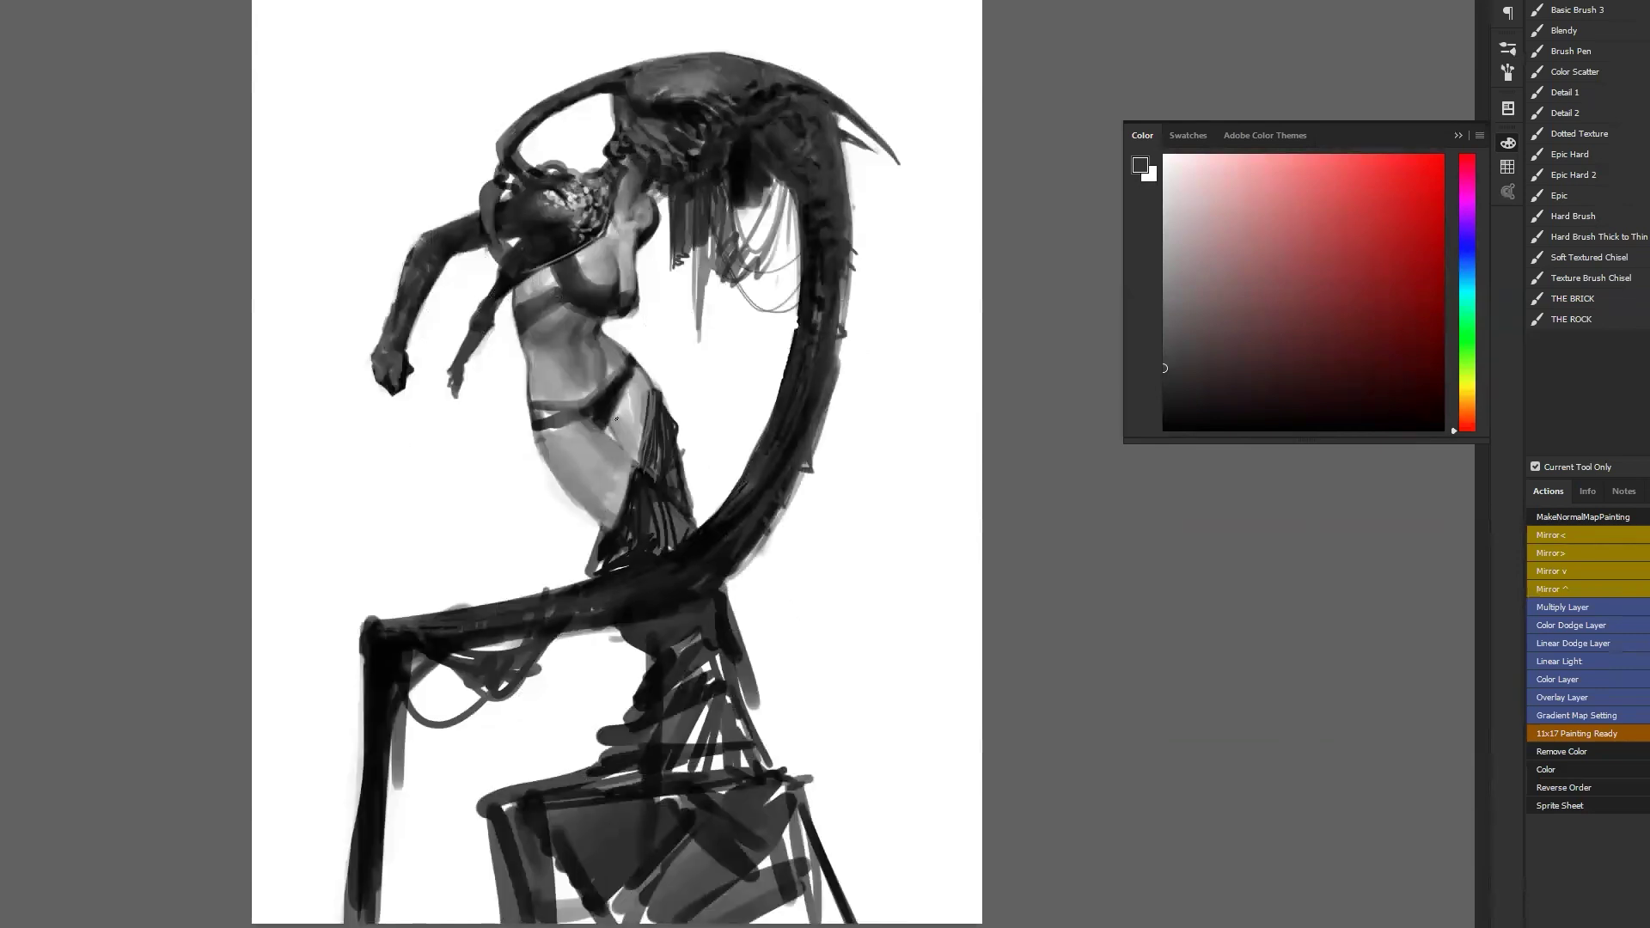
Define the gap between the thighs and the adjoining hip band with sampled white and black.
{"action": "left_click", "coordinate": [706, 423], "text": "alt"}
{"action": "key", "text": "d"}
{"action": "left_click_drag", "start_coordinate": [602, 424], "coordinate": [633, 362]}
Refine the brow where the horn joins the head with sampled tones, and mirror the canvas.
{"action": "scroll", "coordinate": [663, 81], "scroll_direction": "up", "scroll_amount": 1}
{"action": "left_click", "coordinate": [657, 133], "text": "alt"}
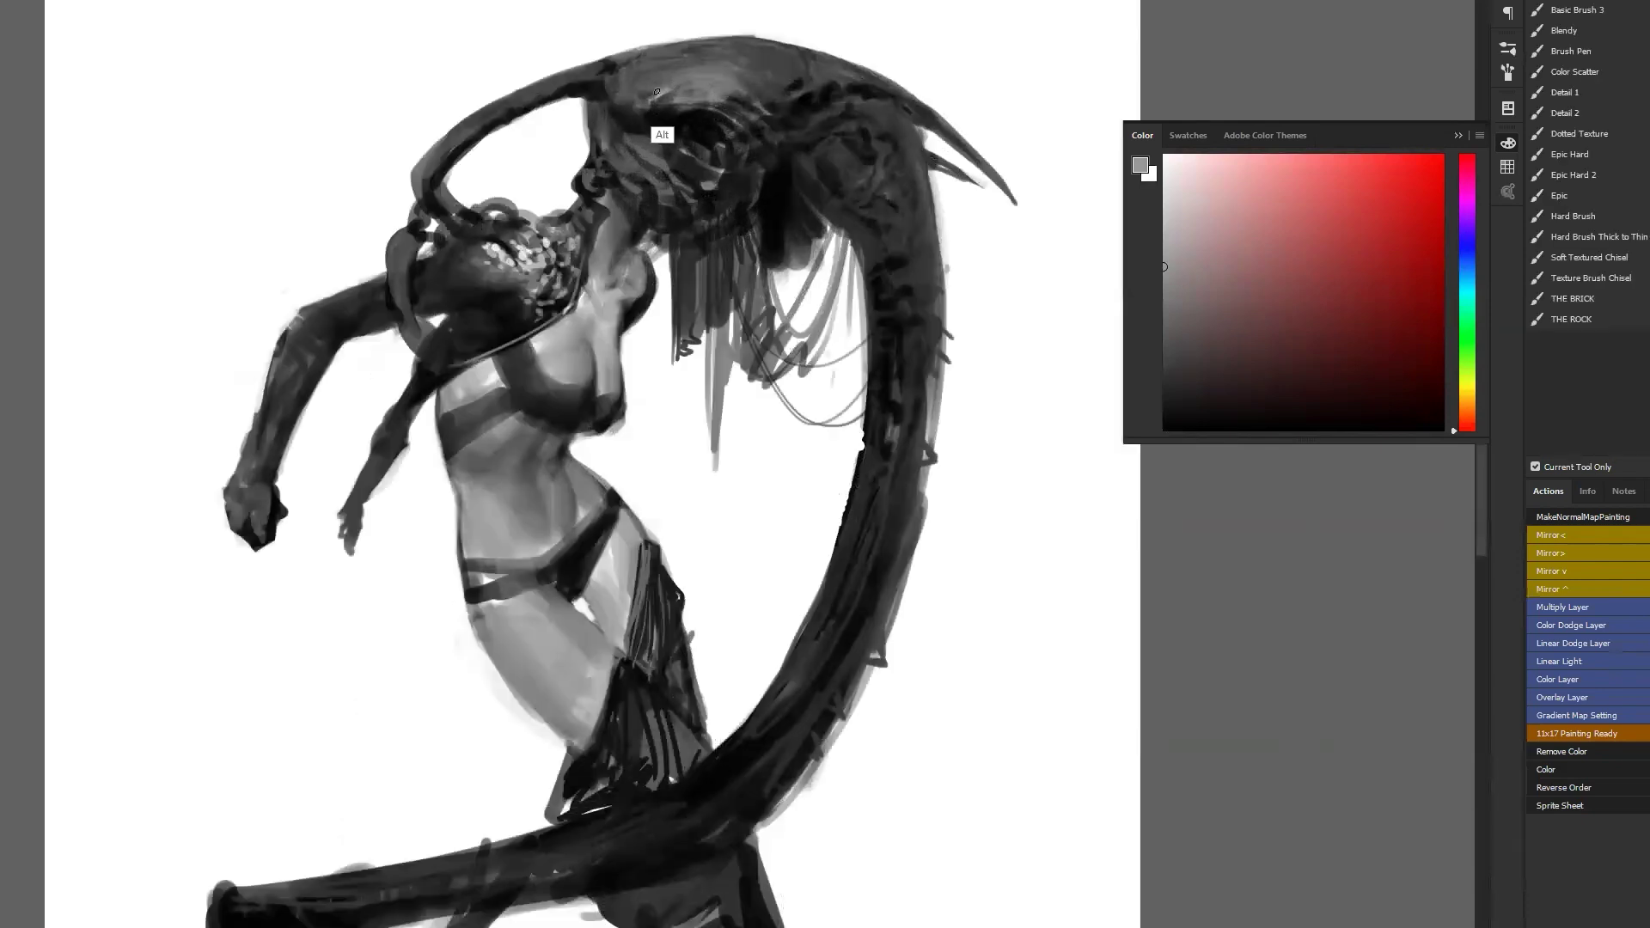
{"action": "mouse_move", "coordinate": [615, 81]}
{"action": "left_mouse_down"}
{"action": "mouse_move", "coordinate": [572, 86]}
{"action": "mouse_move", "coordinate": [606, 78]}
{"action": "left_mouse_up"}
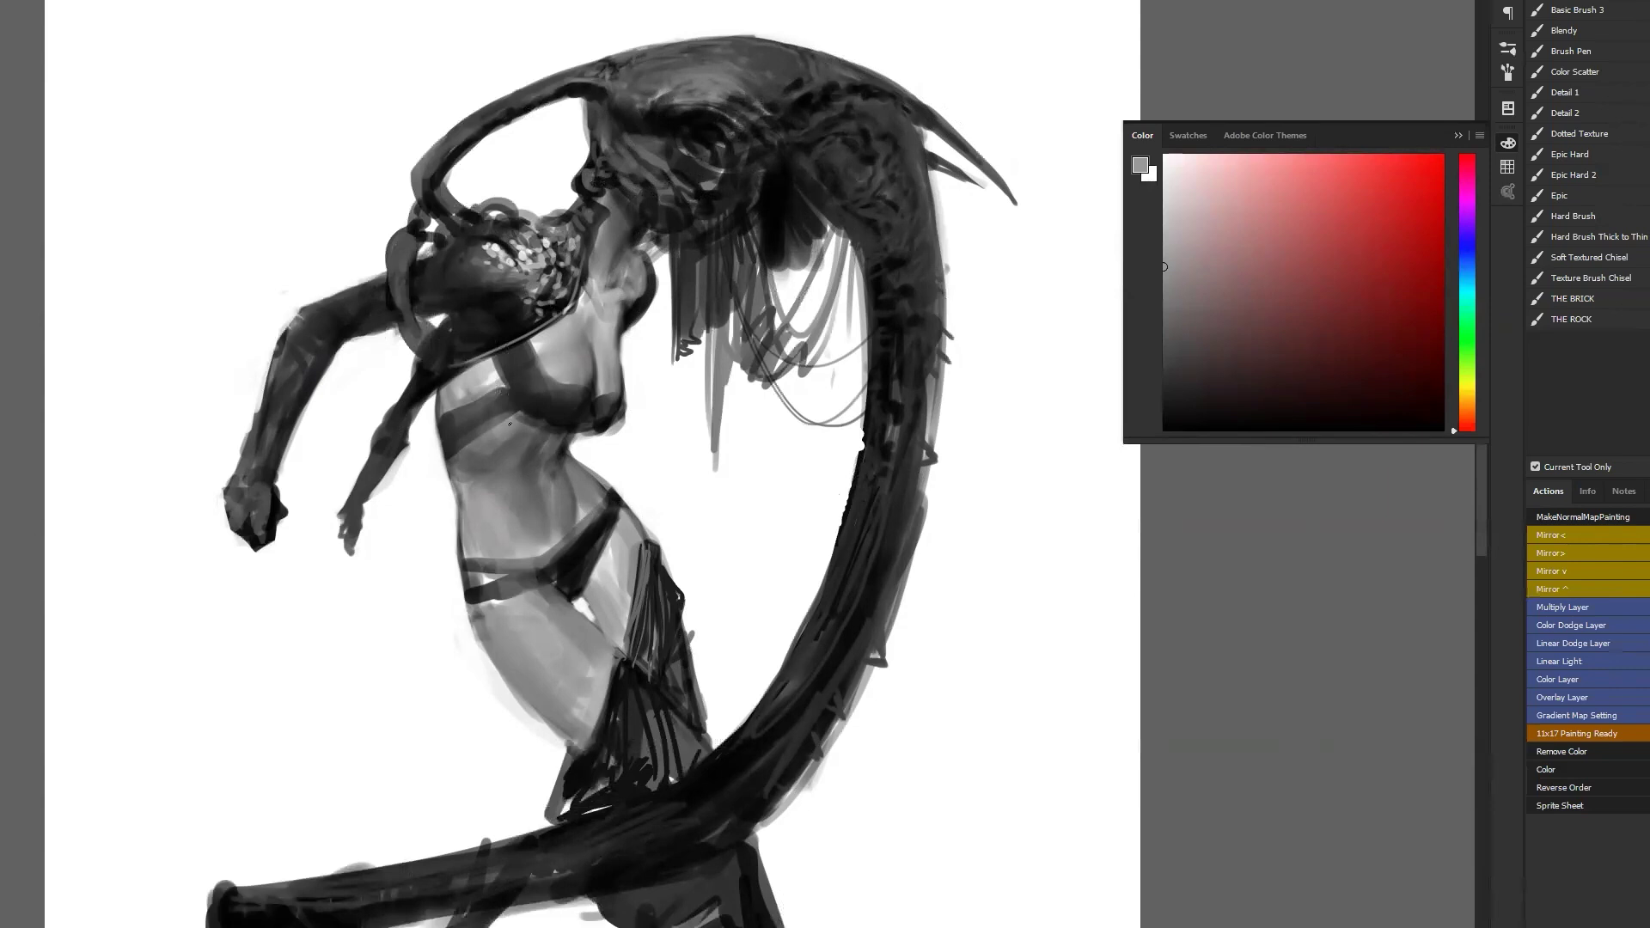
{"action": "left_click", "coordinate": [580, 72], "text": "alt"}
{"action": "left_click_drag", "start_coordinate": [560, 87], "coordinate": [595, 85]}
{"action": "left_click", "coordinate": [599, 90], "text": "alt"}
{"action": "key", "text": "ctrl+minus"}
{"action": "key", "text": "ctrl+minus"}
{"action": "key", "text": "ctrl+shift+h"}
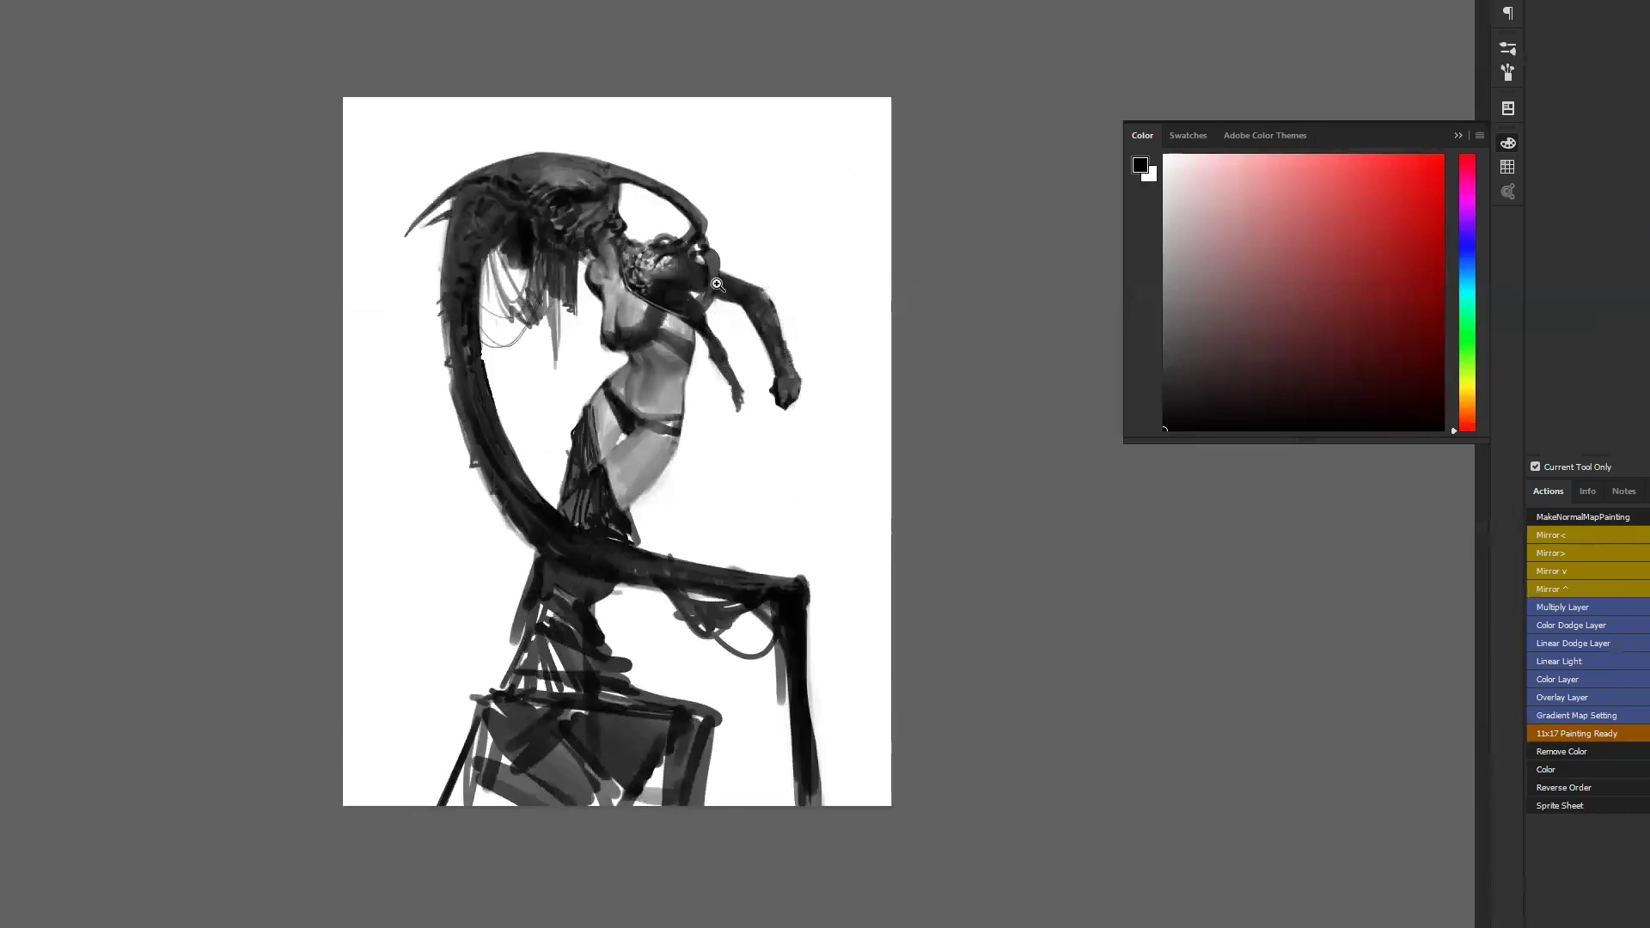
Work black strokes over the head in the mirrored view, and mirror the canvas back.
{"action": "left_click", "coordinate": [581, 199]}
{"action": "left_click", "coordinate": [581, 199]}
{"action": "left_click", "coordinate": [581, 199]}
{"action": "left_click_drag", "start_coordinate": [581, 199], "coordinate": [734, 388]}
{"action": "mouse_move", "coordinate": [601, 172]}
{"action": "left_mouse_down"}
{"action": "mouse_move", "coordinate": [691, 156]}
{"action": "mouse_move", "coordinate": [677, 139]}
{"action": "mouse_move", "coordinate": [705, 124]}
{"action": "mouse_move", "coordinate": [625, 134]}
{"action": "mouse_move", "coordinate": [615, 143]}
{"action": "mouse_move", "coordinate": [642, 134]}
{"action": "mouse_move", "coordinate": [586, 161]}
{"action": "mouse_move", "coordinate": [692, 121]}
{"action": "mouse_move", "coordinate": [639, 126]}
{"action": "mouse_move", "coordinate": [694, 122]}
{"action": "left_mouse_up"}
{"action": "key", "text": "z"}
{"action": "key", "text": "ctrl+0"}
{"action": "key", "text": "F2"}
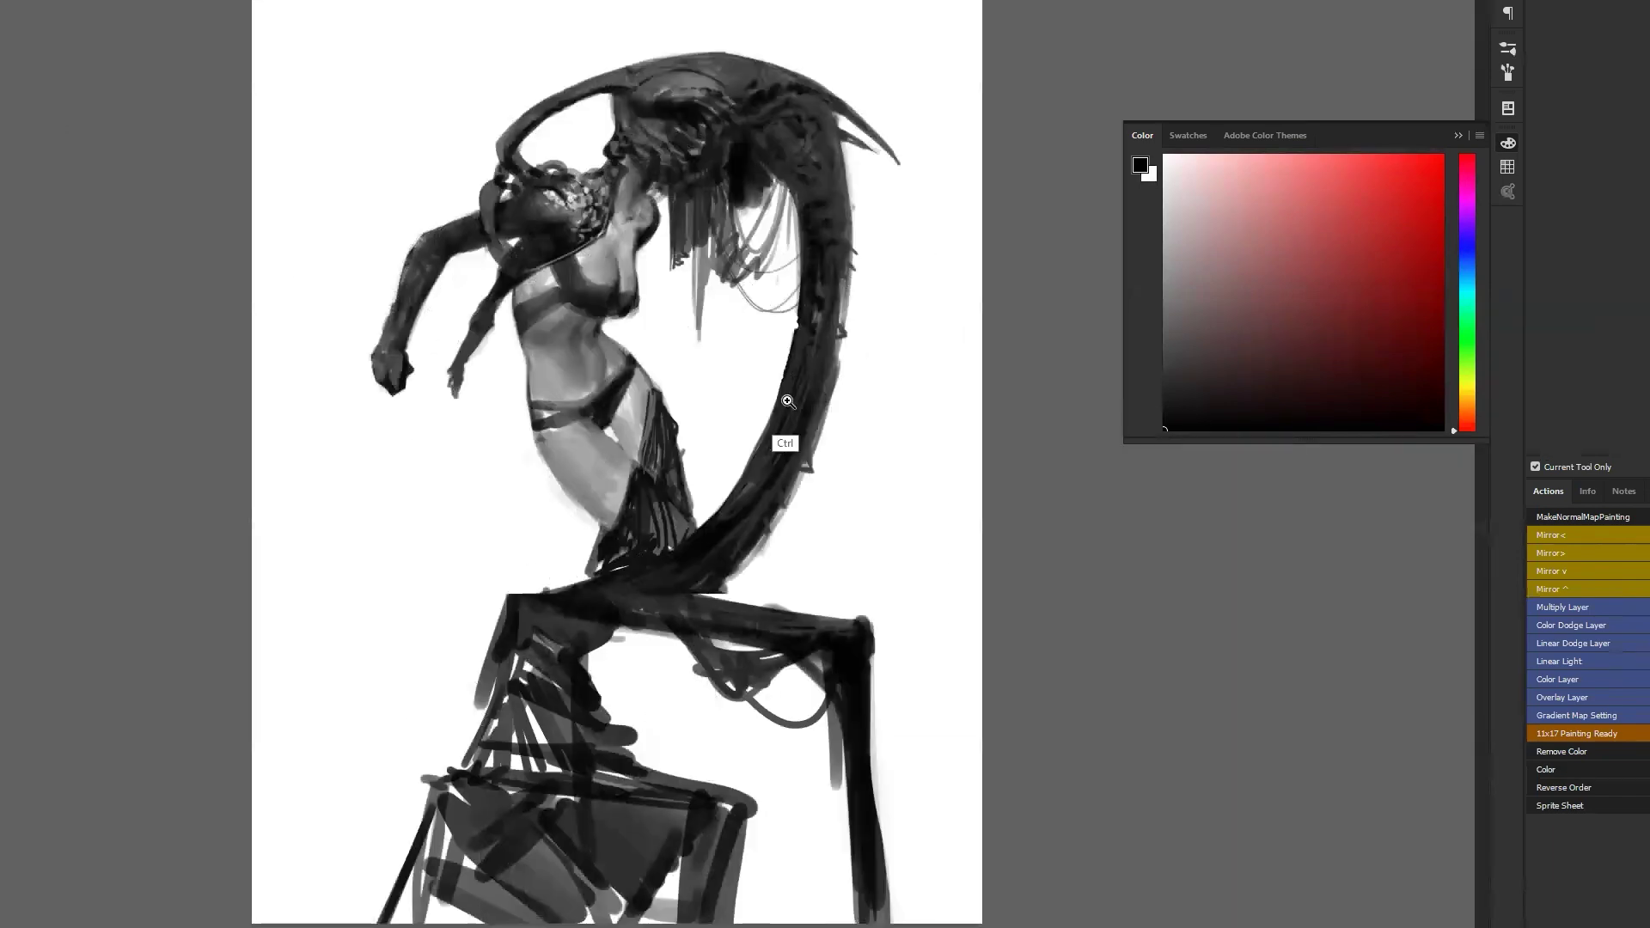
Paint jagged spikes on the brow and chin of the face using black and sampled dark tones.
{"action": "left_click", "coordinate": [646, 144]}
{"action": "key", "text": "b"}
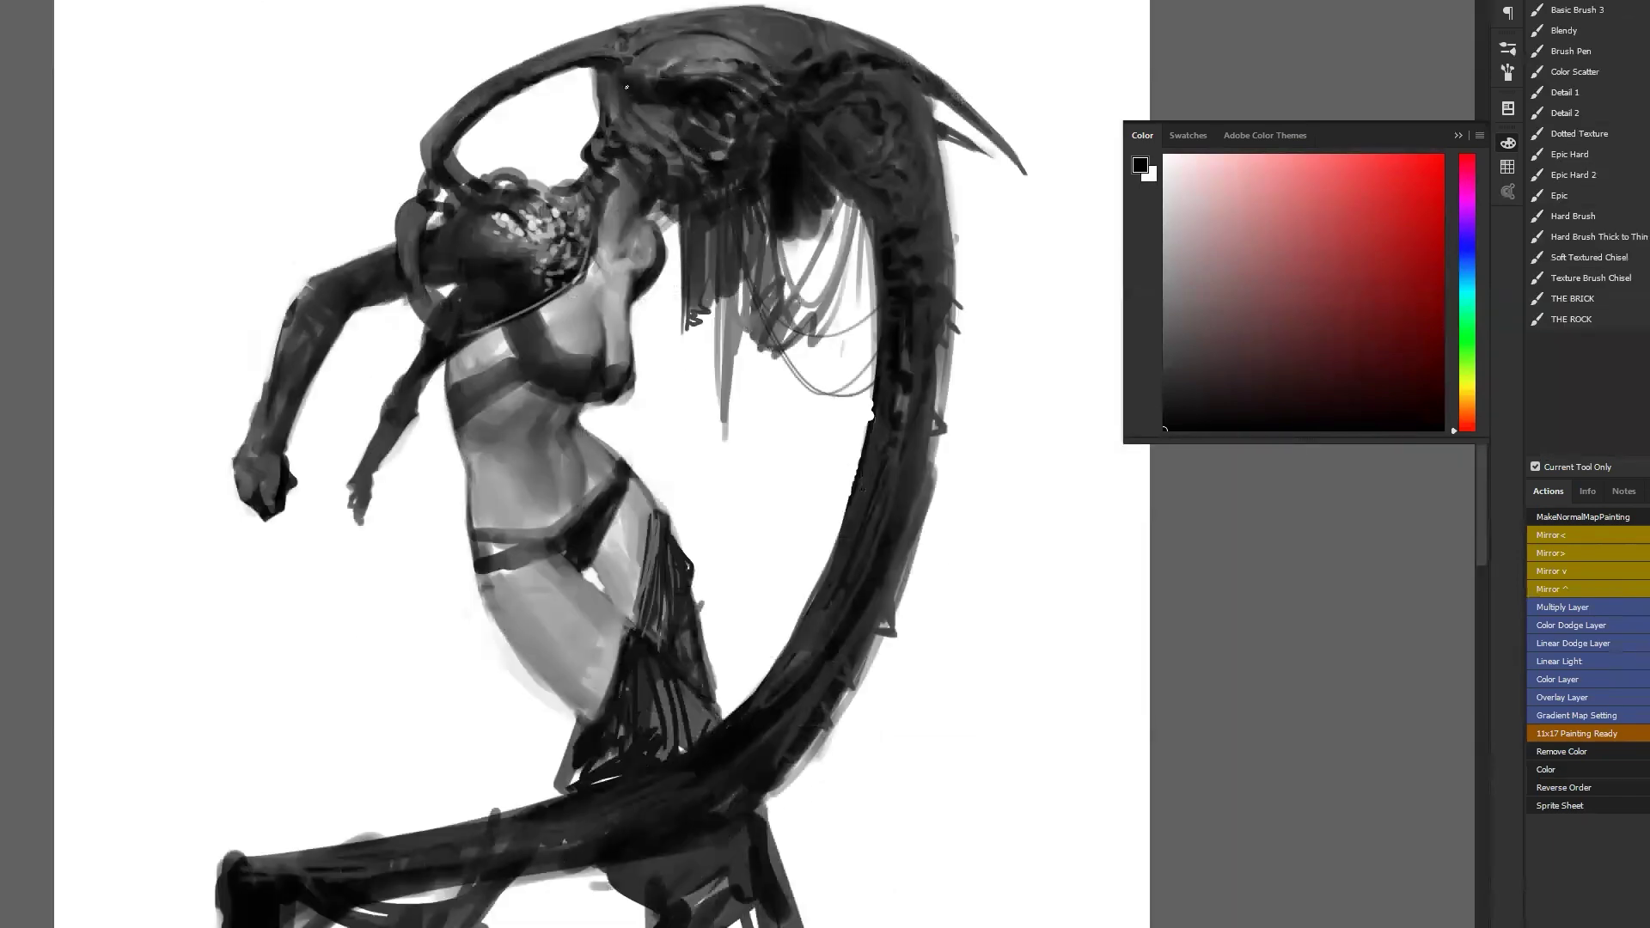
{"action": "left_click", "coordinate": [589, 140], "text": "alt"}
{"action": "mouse_move", "coordinate": [597, 70]}
{"action": "left_mouse_down"}
{"action": "mouse_move", "coordinate": [576, 97]}
{"action": "mouse_move", "coordinate": [590, 92]}
{"action": "mouse_move", "coordinate": [632, 154]}
{"action": "mouse_move", "coordinate": [603, 83]}
{"action": "left_mouse_up"}
{"action": "key", "text": "d"}
{"action": "left_click", "coordinate": [574, 200], "text": "alt"}
{"action": "mouse_move", "coordinate": [586, 148]}
{"action": "left_mouse_down"}
{"action": "mouse_move", "coordinate": [565, 158]}
{"action": "mouse_move", "coordinate": [598, 121]}
{"action": "left_mouse_up"}
{"action": "right_click", "coordinate": [572, 153]}
{"action": "key", "text": "Escape"}
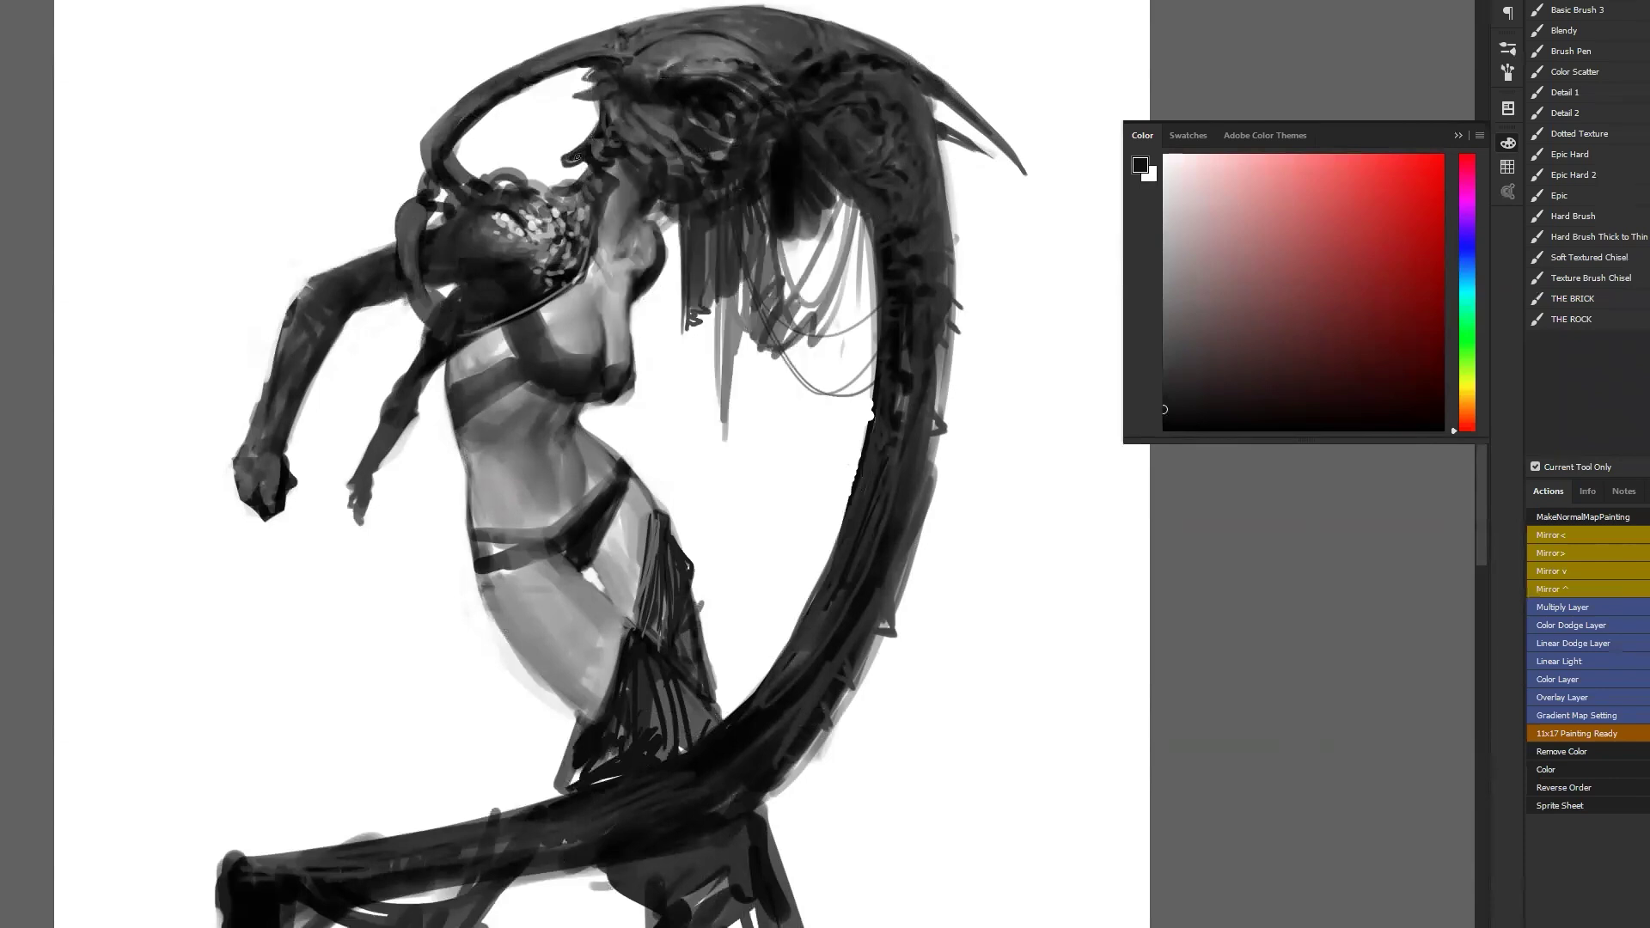
Mirror the canvas and lengthen a strand hanging beneath the head with a sampled mid grey.
{"action": "key", "text": "z"}
{"action": "left_click", "coordinate": [668, 332], "text": "alt"}
{"action": "left_click", "coordinate": [669, 332], "text": "alt"}
{"action": "left_click", "coordinate": [668, 331], "text": "alt"}
{"action": "key", "text": "ctrl+shift+h"}
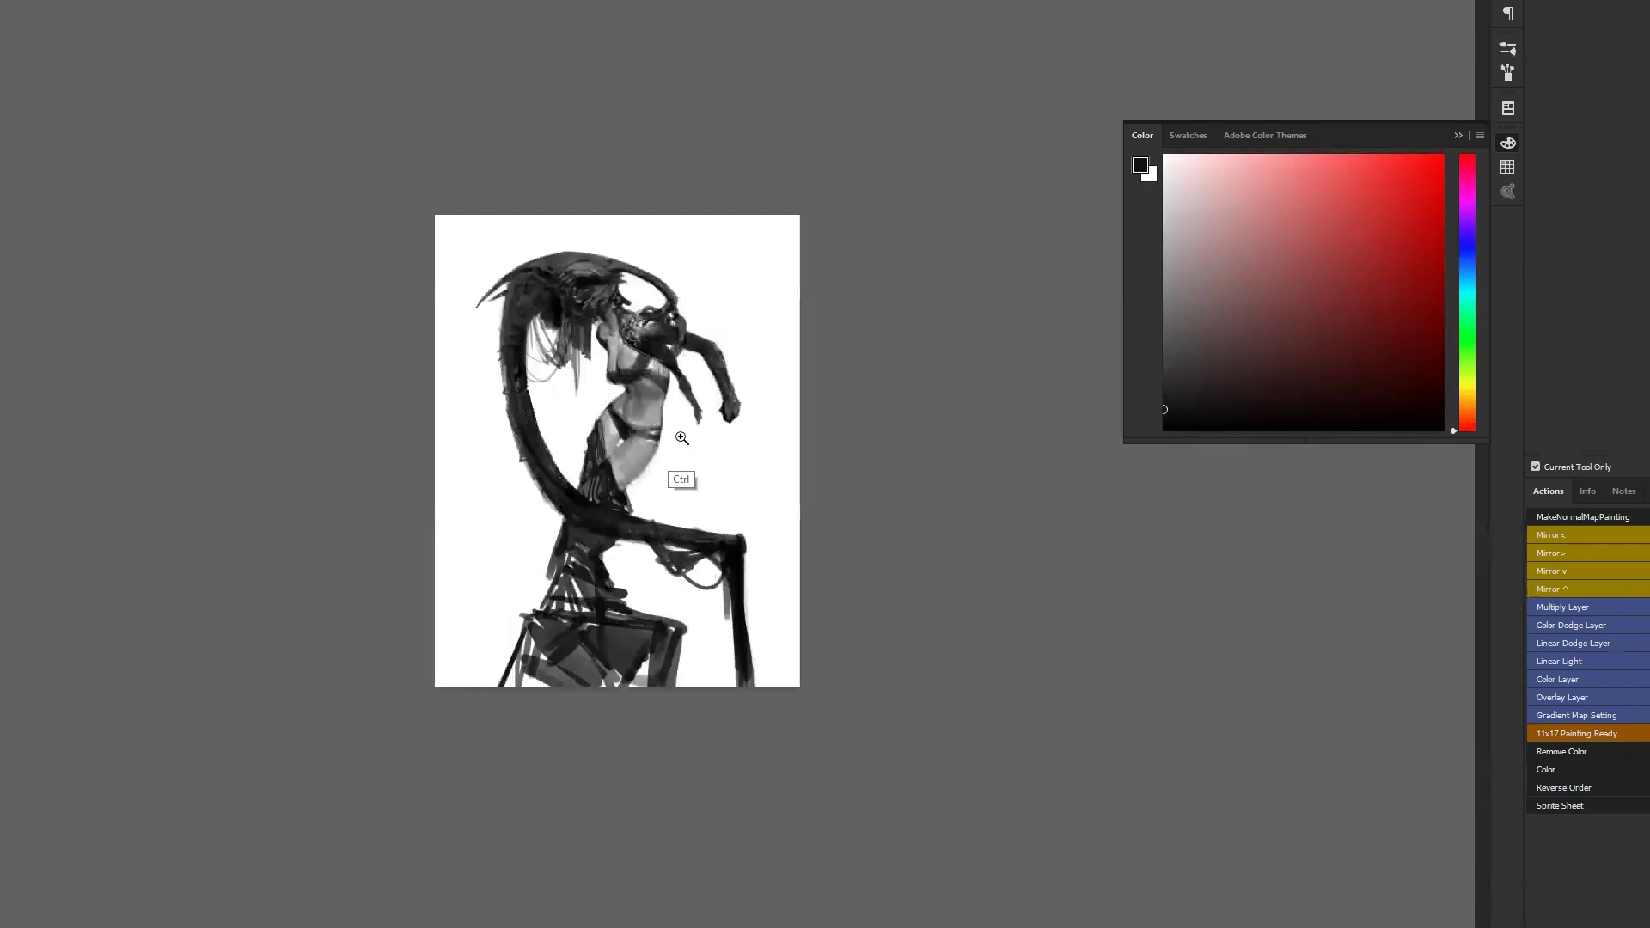
{"action": "key", "text": "z"}
{"action": "left_click", "coordinate": [579, 339]}
{"action": "left_click", "coordinate": [584, 334]}
{"action": "key", "text": "b"}
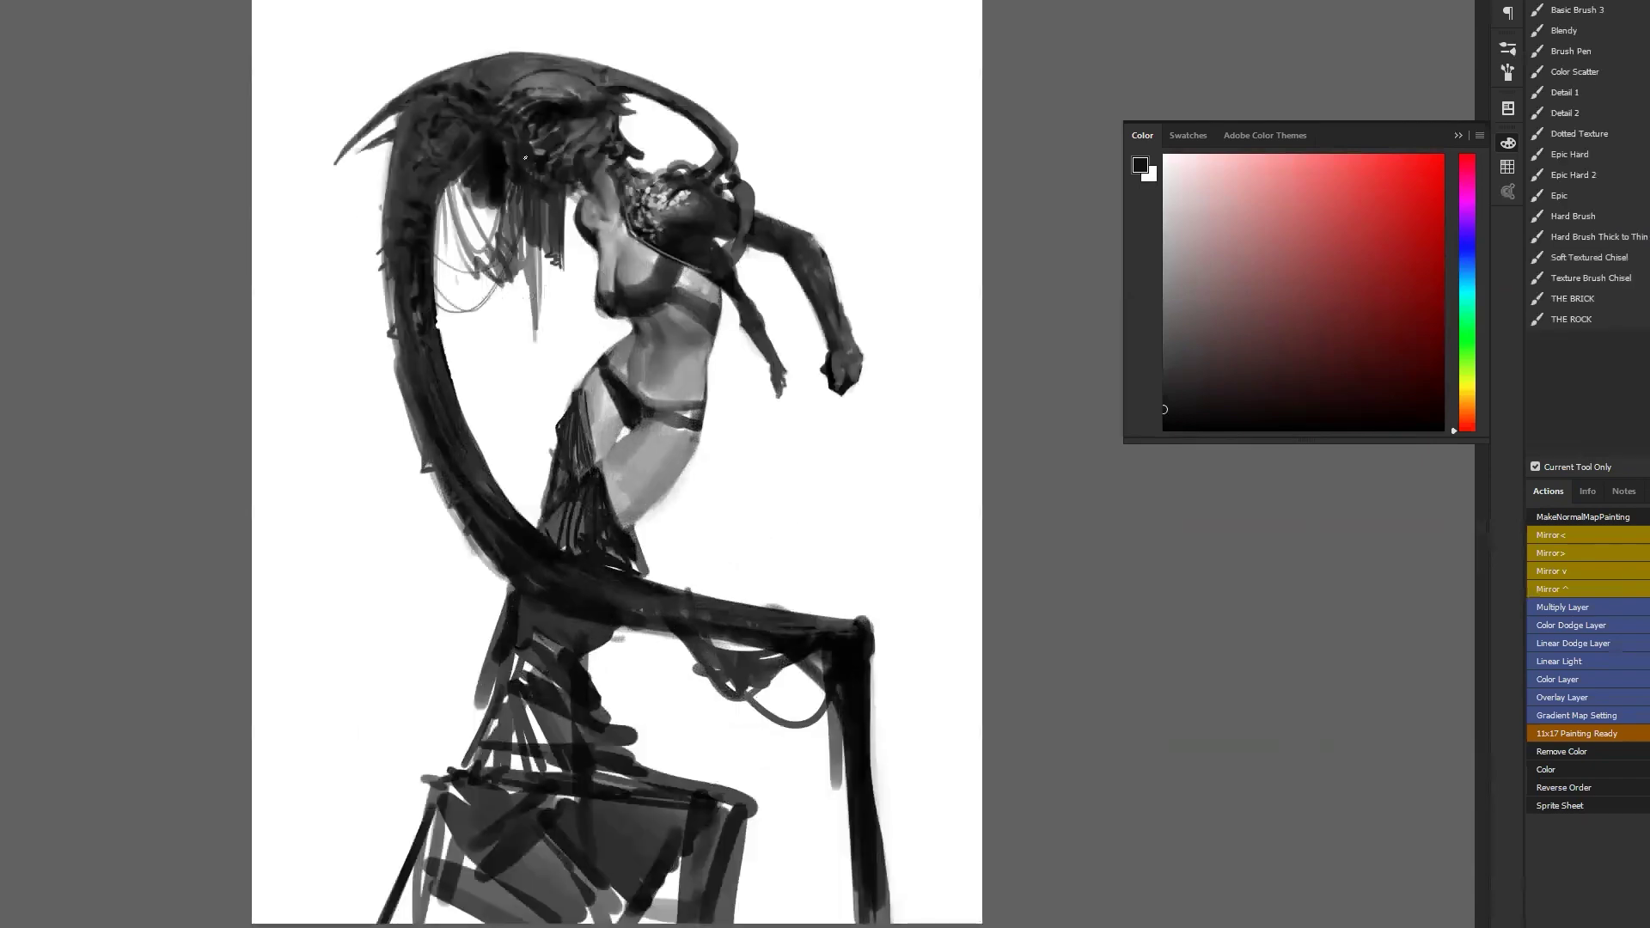
{"action": "left_click", "coordinate": [570, 178], "text": "alt"}
{"action": "mouse_move", "coordinate": [531, 215]}
{"action": "left_mouse_down"}
{"action": "mouse_move", "coordinate": [530, 335]}
{"action": "mouse_move", "coordinate": [523, 197]}
{"action": "mouse_move", "coordinate": [528, 354]}
{"action": "left_mouse_up"}
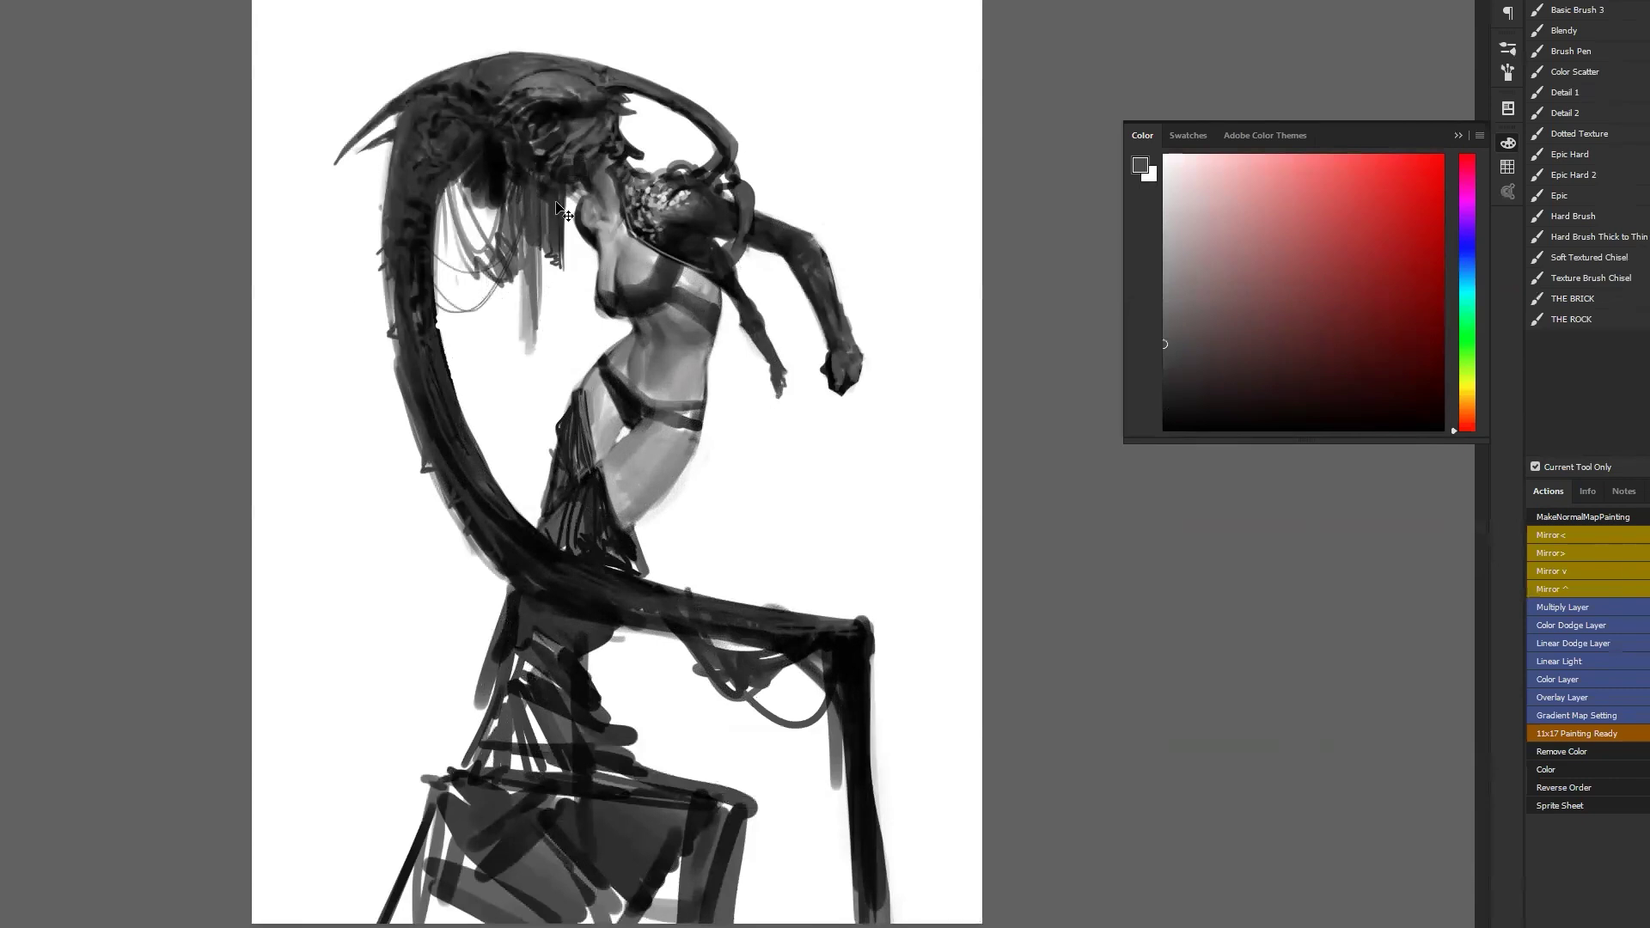
Mirror the canvas back, paint longer vertical strands below the head, and lighten the dark patch behind them with sampled grey.
{"action": "key", "text": "h"}
{"action": "left_click", "coordinate": [697, 266], "text": "alt"}
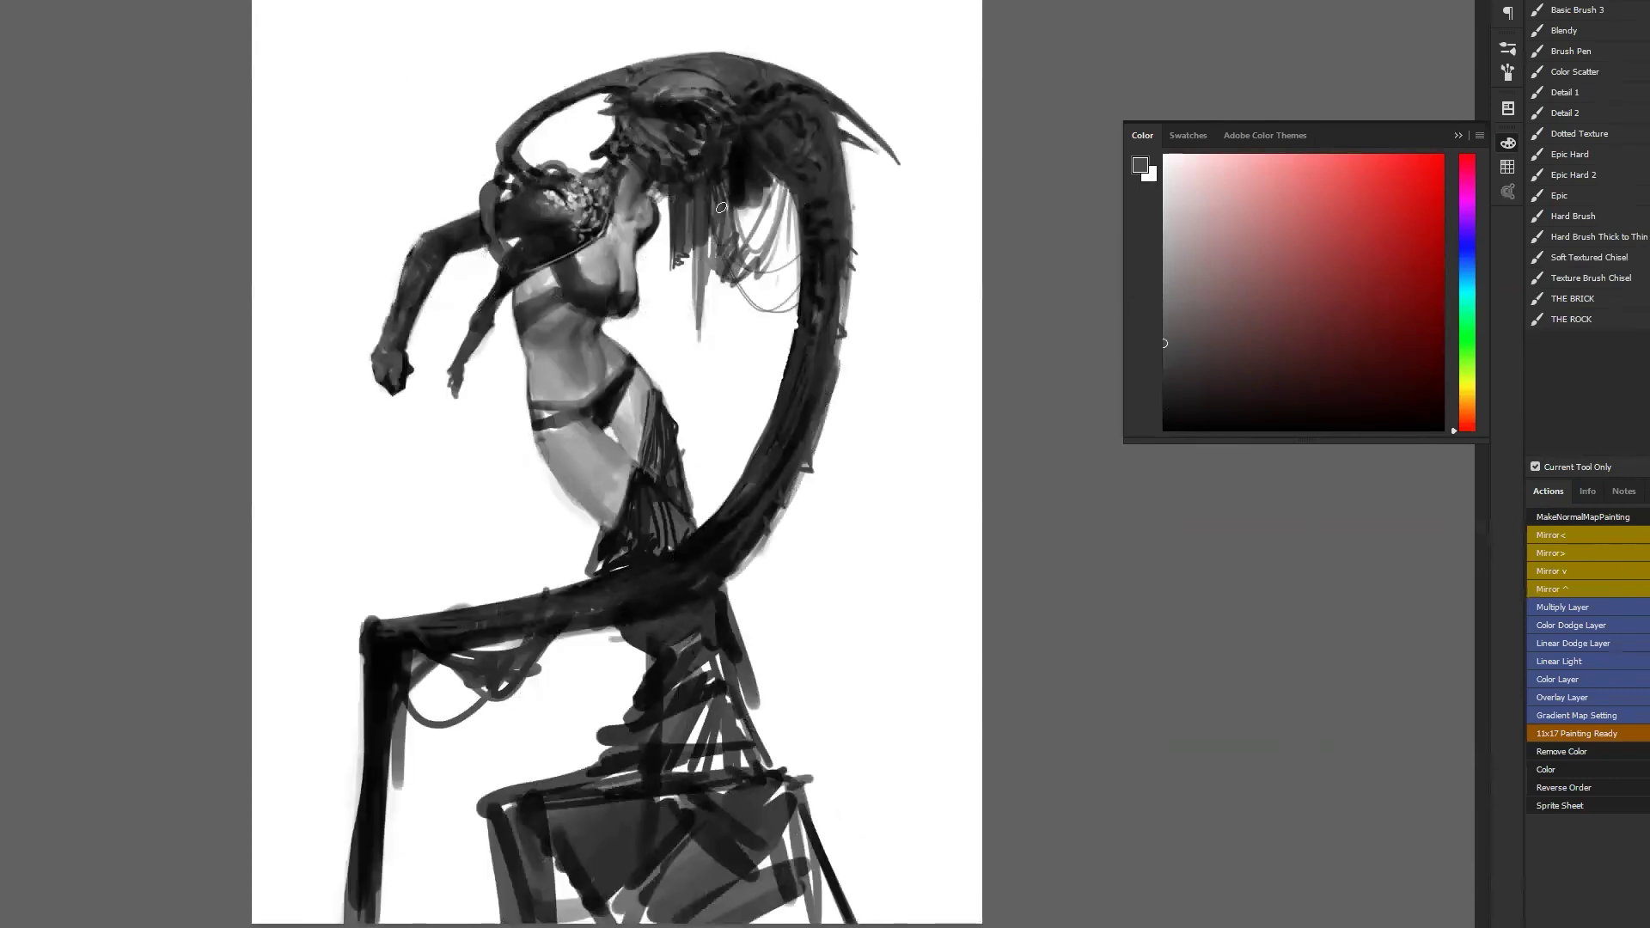
{"action": "left_click_drag", "start_coordinate": [700, 249], "coordinate": [690, 372]}
{"action": "mouse_move", "coordinate": [700, 229]}
{"action": "left_mouse_down"}
{"action": "mouse_move", "coordinate": [703, 400]}
{"action": "mouse_move", "coordinate": [718, 331]}
{"action": "left_mouse_up"}
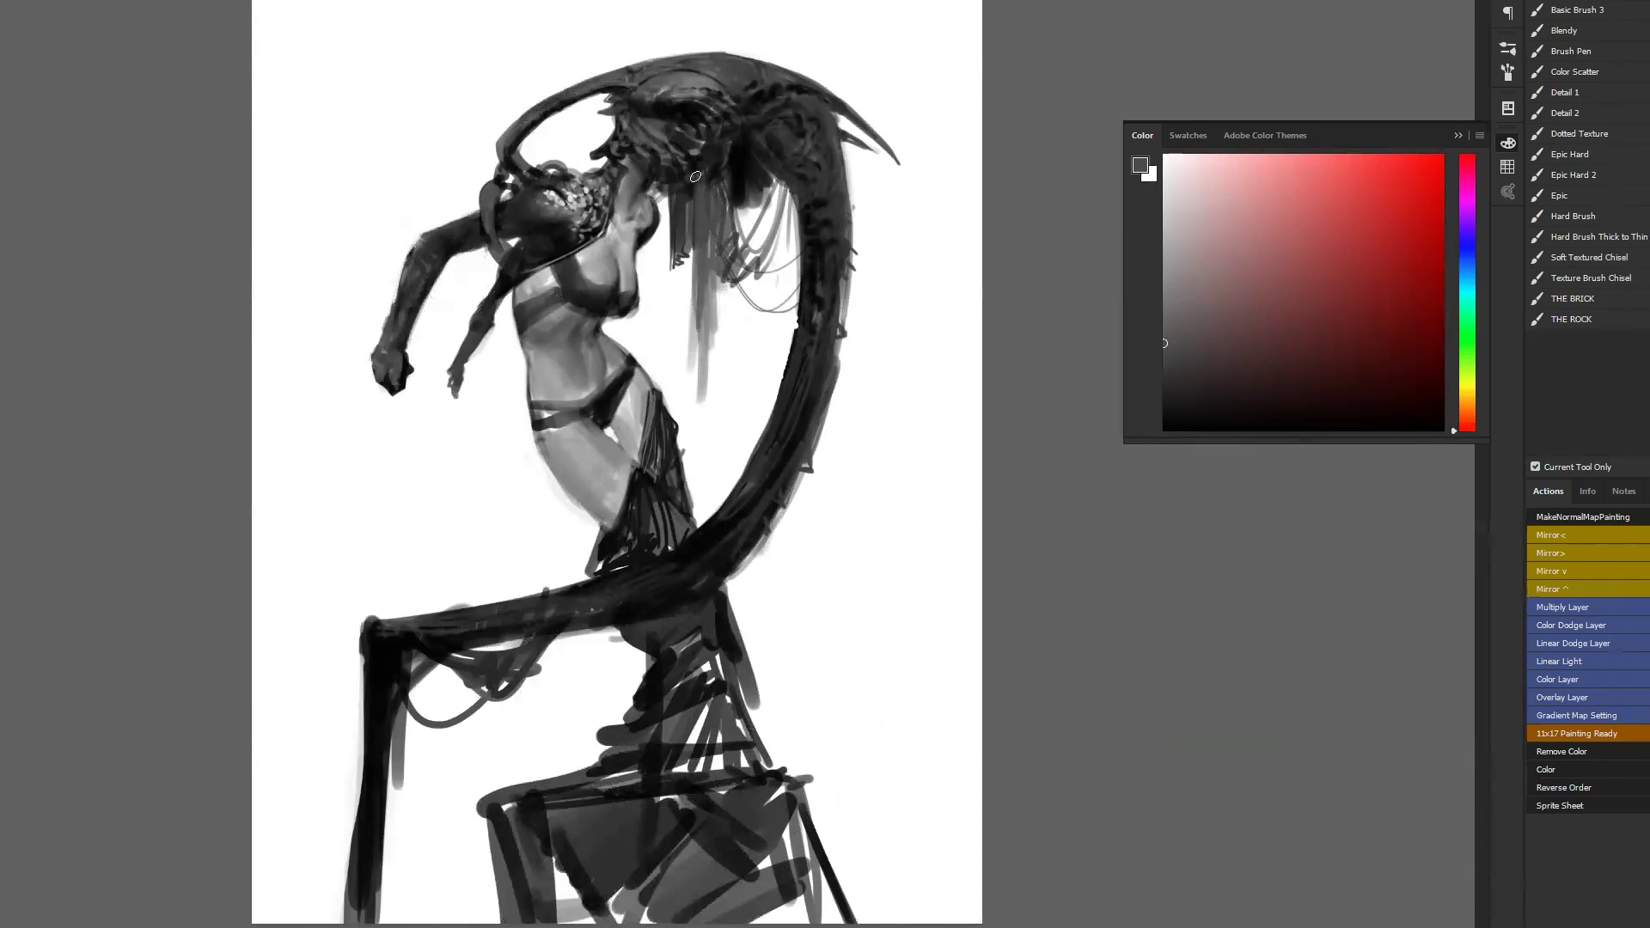
{"action": "left_click_drag", "start_coordinate": [667, 194], "coordinate": [662, 240]}
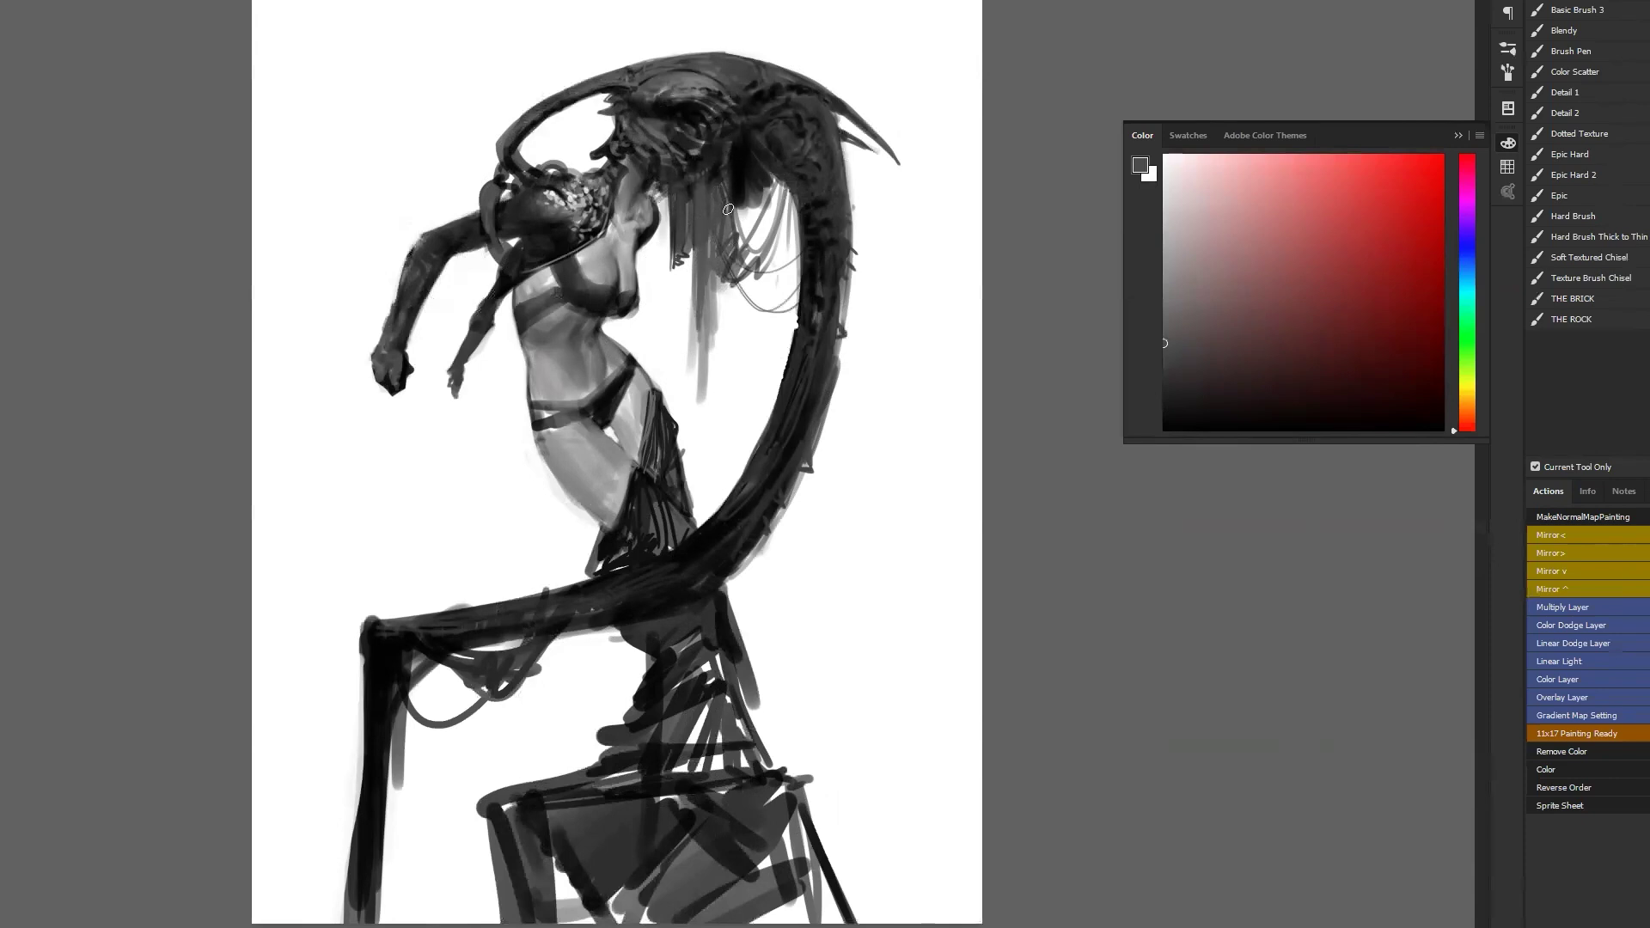
{"action": "mouse_move", "coordinate": [727, 206]}
{"action": "left_mouse_down"}
{"action": "mouse_move", "coordinate": [733, 137]}
{"action": "mouse_move", "coordinate": [752, 174]}
{"action": "left_mouse_up"}
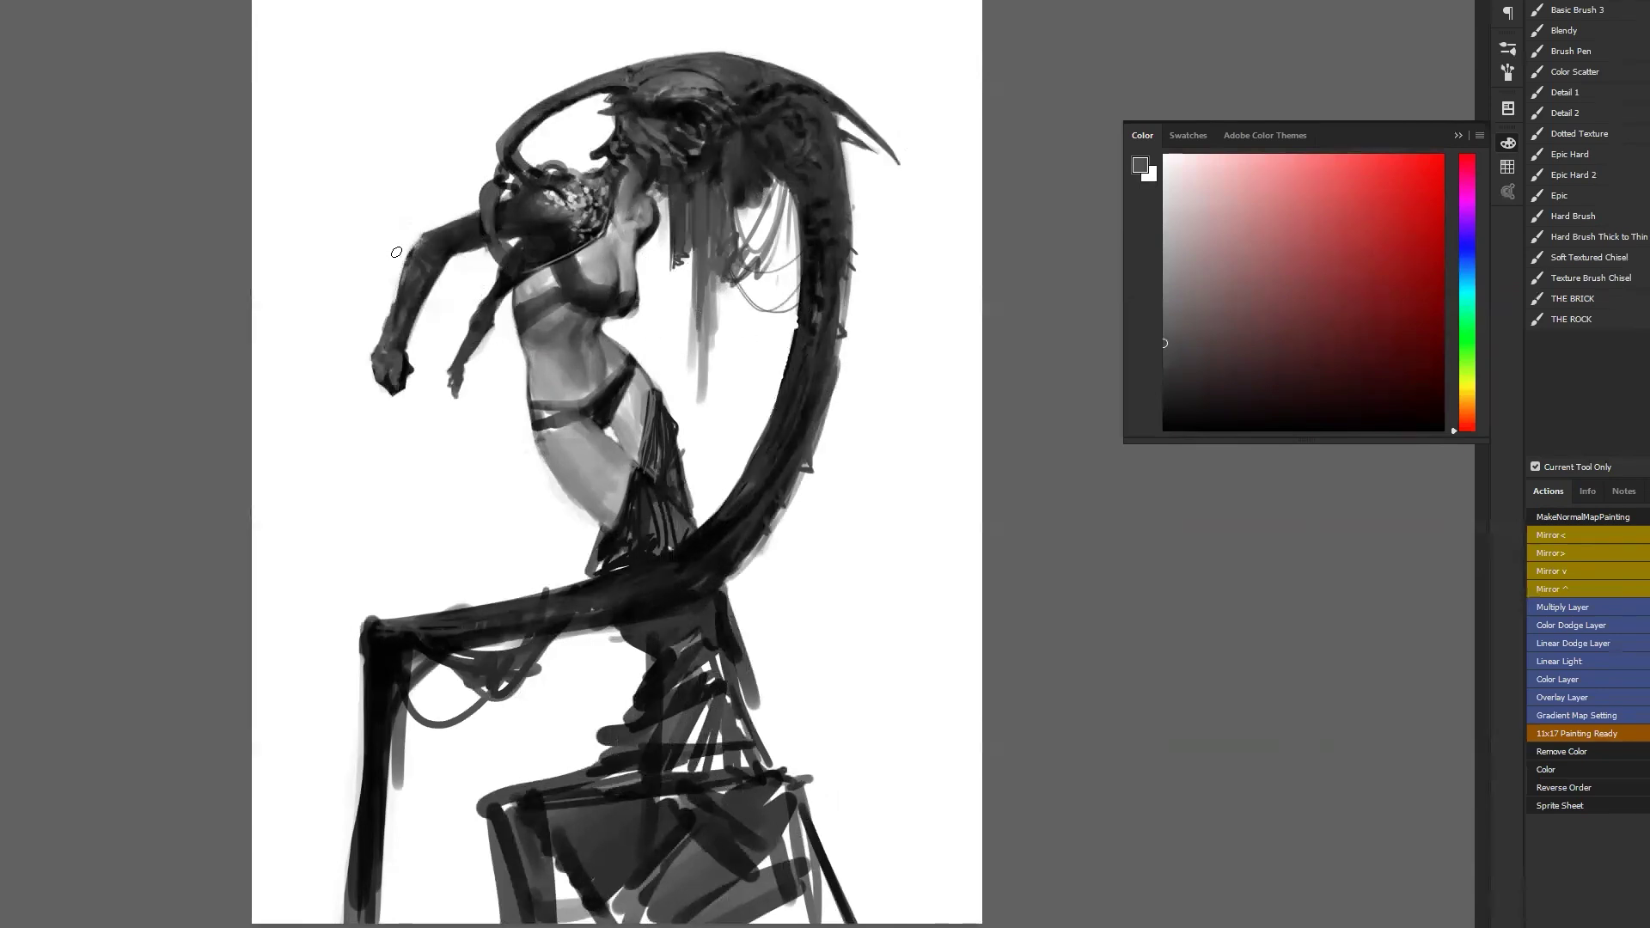
Merge the hip straps into one solid dark band and retouch the hip and thigh beside it with sampled greys.
{"action": "key", "text": "d"}
{"action": "key", "text": "ctrl+space"}
{"action": "left_click", "coordinate": [686, 397]}
{"action": "left_click", "coordinate": [601, 432], "text": "alt"}
{"action": "mouse_move", "coordinate": [608, 361]}
{"action": "left_mouse_down"}
{"action": "mouse_move", "coordinate": [624, 400]}
{"action": "mouse_move", "coordinate": [599, 395]}
{"action": "left_mouse_up"}
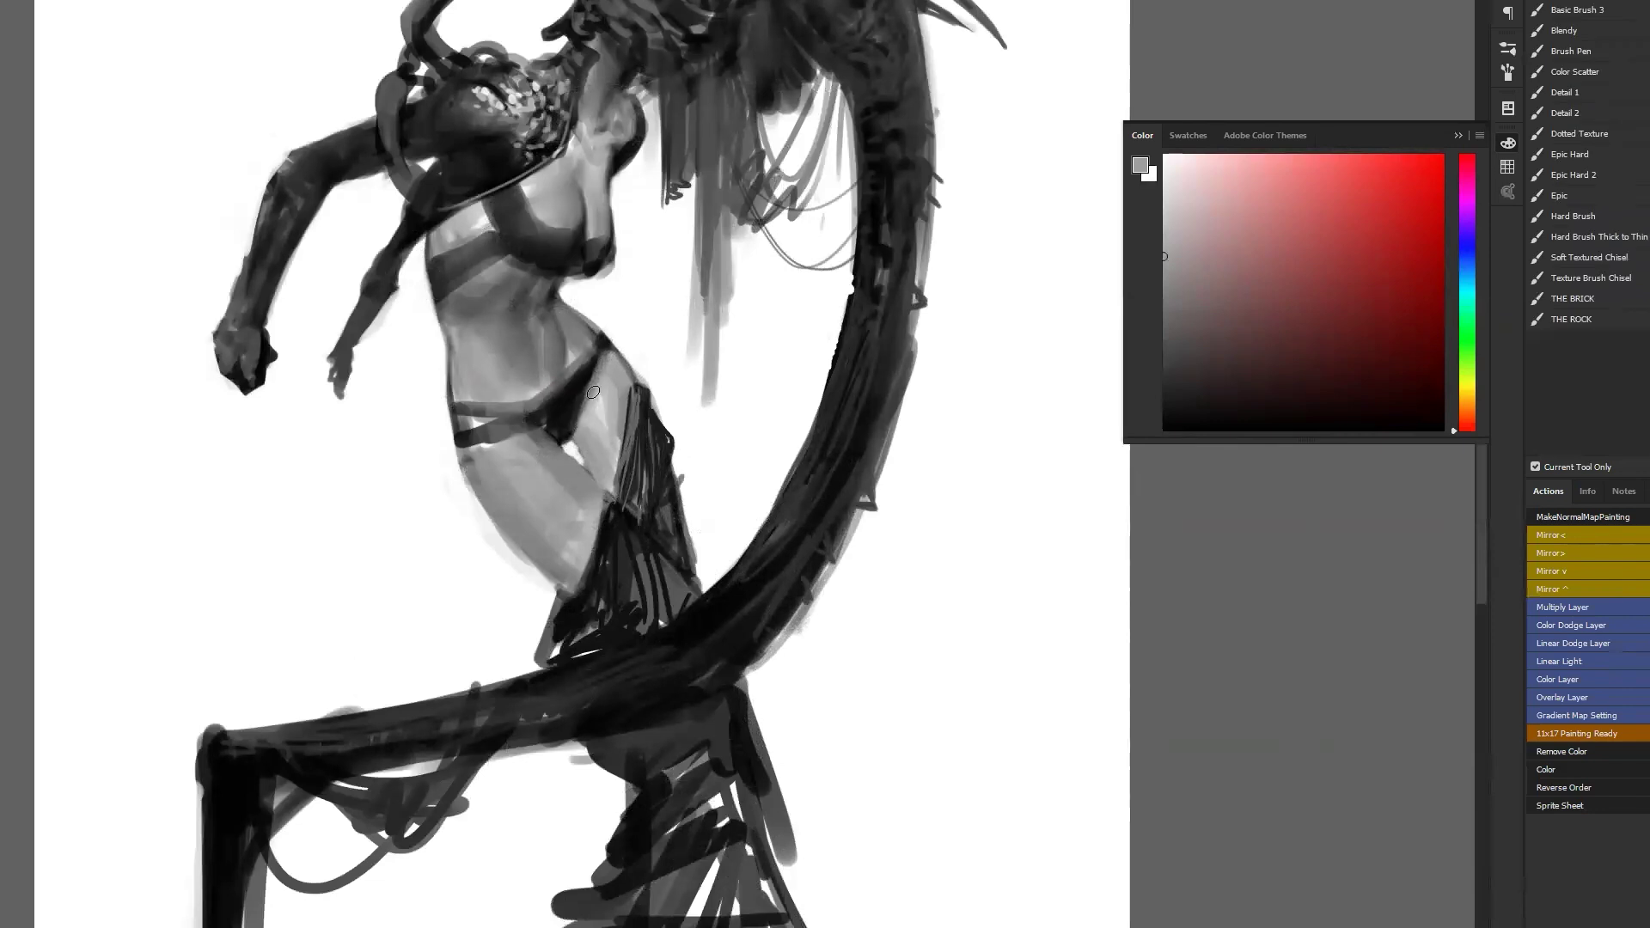
{"action": "left_click", "coordinate": [590, 362], "text": "alt"}
{"action": "mouse_move", "coordinate": [589, 362]}
{"action": "left_mouse_down"}
{"action": "mouse_move", "coordinate": [550, 421]}
{"action": "mouse_move", "coordinate": [559, 390]}
{"action": "mouse_move", "coordinate": [477, 416]}
{"action": "mouse_move", "coordinate": [580, 382]}
{"action": "mouse_move", "coordinate": [456, 427]}
{"action": "mouse_move", "coordinate": [461, 440]}
{"action": "mouse_move", "coordinate": [567, 418]}
{"action": "left_mouse_up"}
{"action": "mouse_move", "coordinate": [477, 441]}
{"action": "left_mouse_down"}
{"action": "mouse_move", "coordinate": [540, 429]}
{"action": "mouse_move", "coordinate": [485, 446]}
{"action": "mouse_move", "coordinate": [524, 436]}
{"action": "mouse_move", "coordinate": [488, 443]}
{"action": "left_mouse_up"}
{"action": "left_click", "coordinate": [508, 502], "text": "alt"}
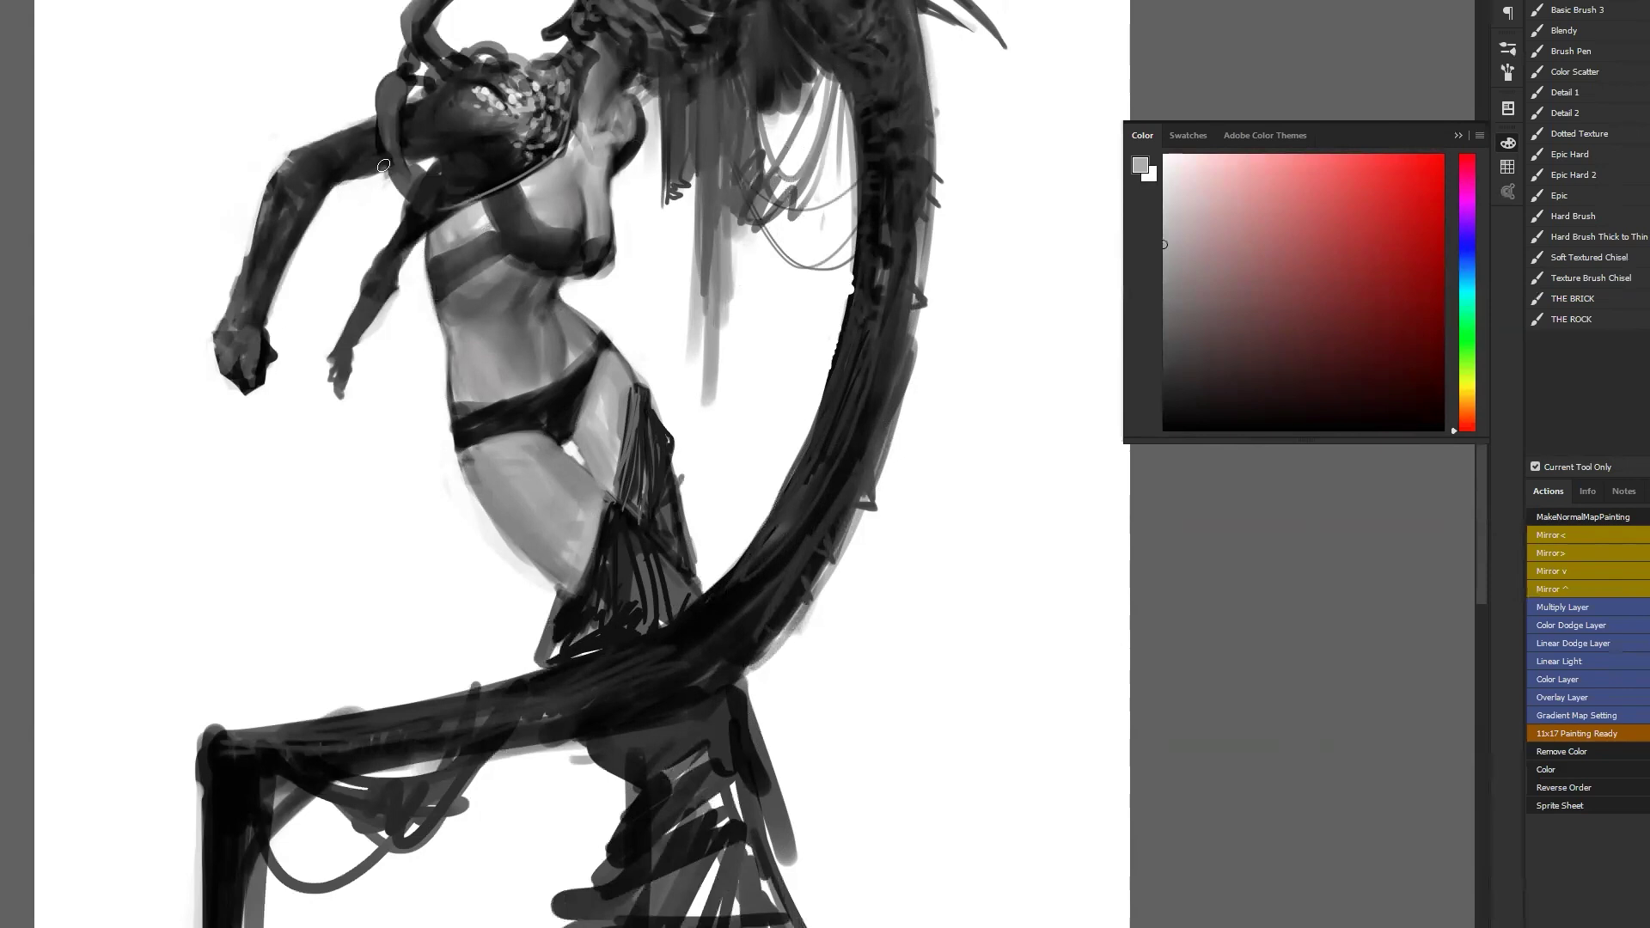
Retouch the bust and the top's shoulder strap with sampled greys.
{"action": "left_click", "coordinate": [533, 287], "text": "alt"}
{"action": "left_click_drag", "start_coordinate": [530, 174], "coordinate": [533, 209]}
{"action": "mouse_move", "coordinate": [556, 155]}
{"action": "left_mouse_down"}
{"action": "mouse_move", "coordinate": [535, 218]}
{"action": "mouse_move", "coordinate": [545, 199]}
{"action": "left_mouse_up"}
{"action": "left_click", "coordinate": [593, 312], "text": "alt"}
{"action": "left_click", "coordinate": [591, 339], "text": "alt"}
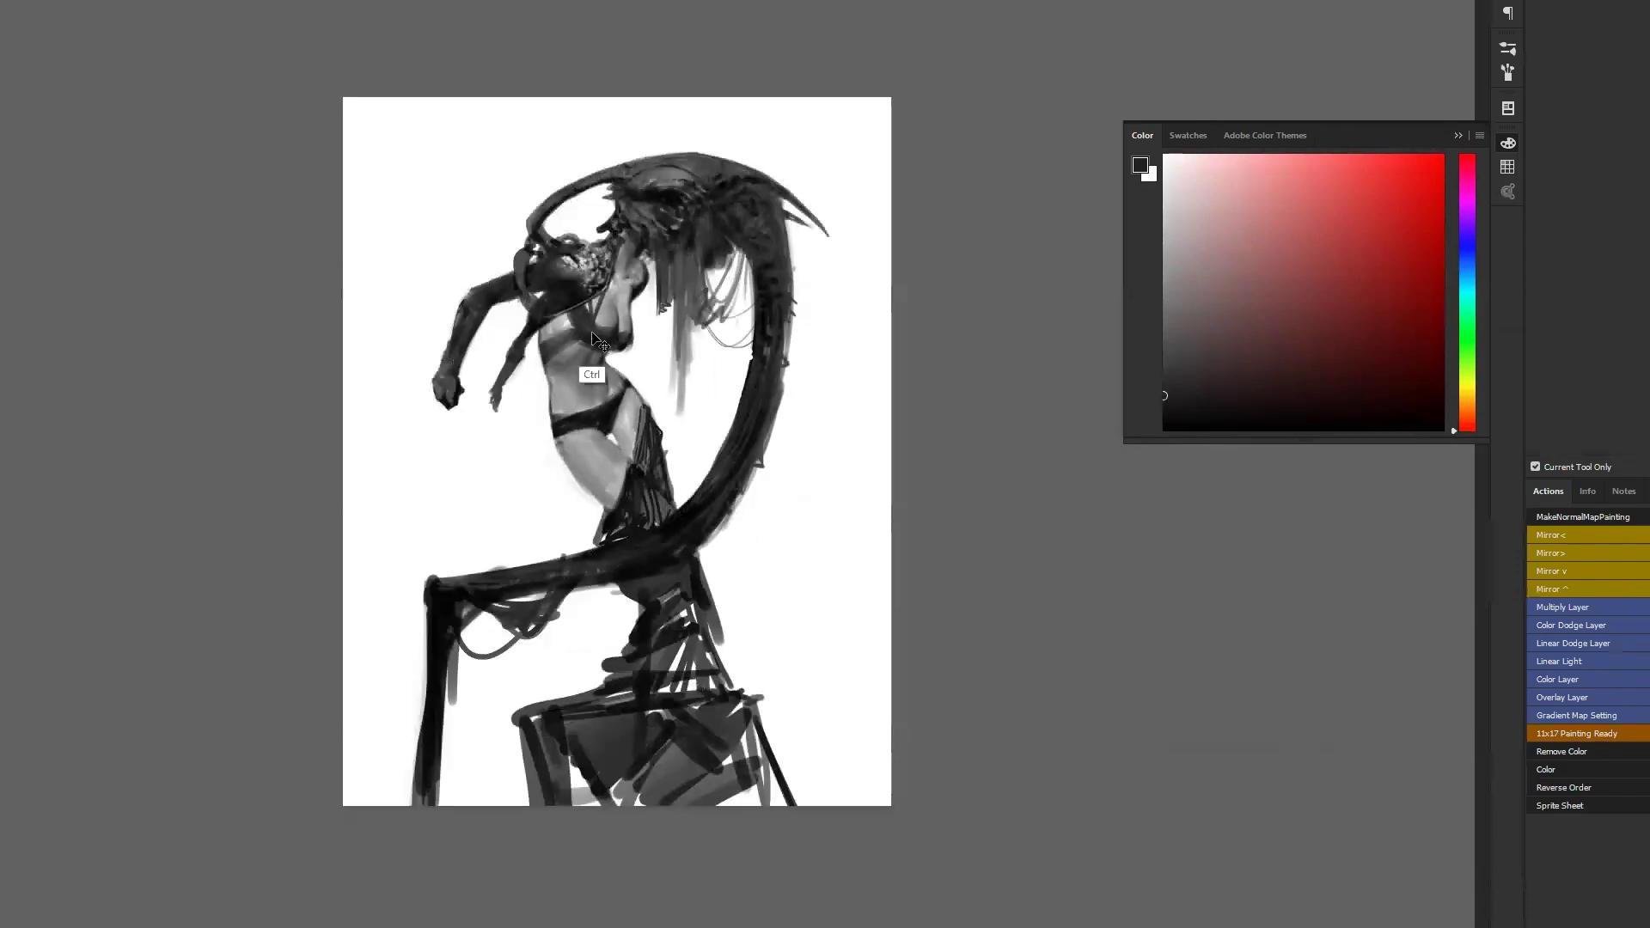
Mirror the canvas and clean up the contour below the bust with white and a sampled tone.
{"action": "key", "text": "F2"}
{"action": "left_click", "coordinate": [610, 371], "text": "ctrl"}
{"action": "left_click", "coordinate": [610, 372]}
{"action": "key", "text": "b"}
{"action": "key", "text": "x"}
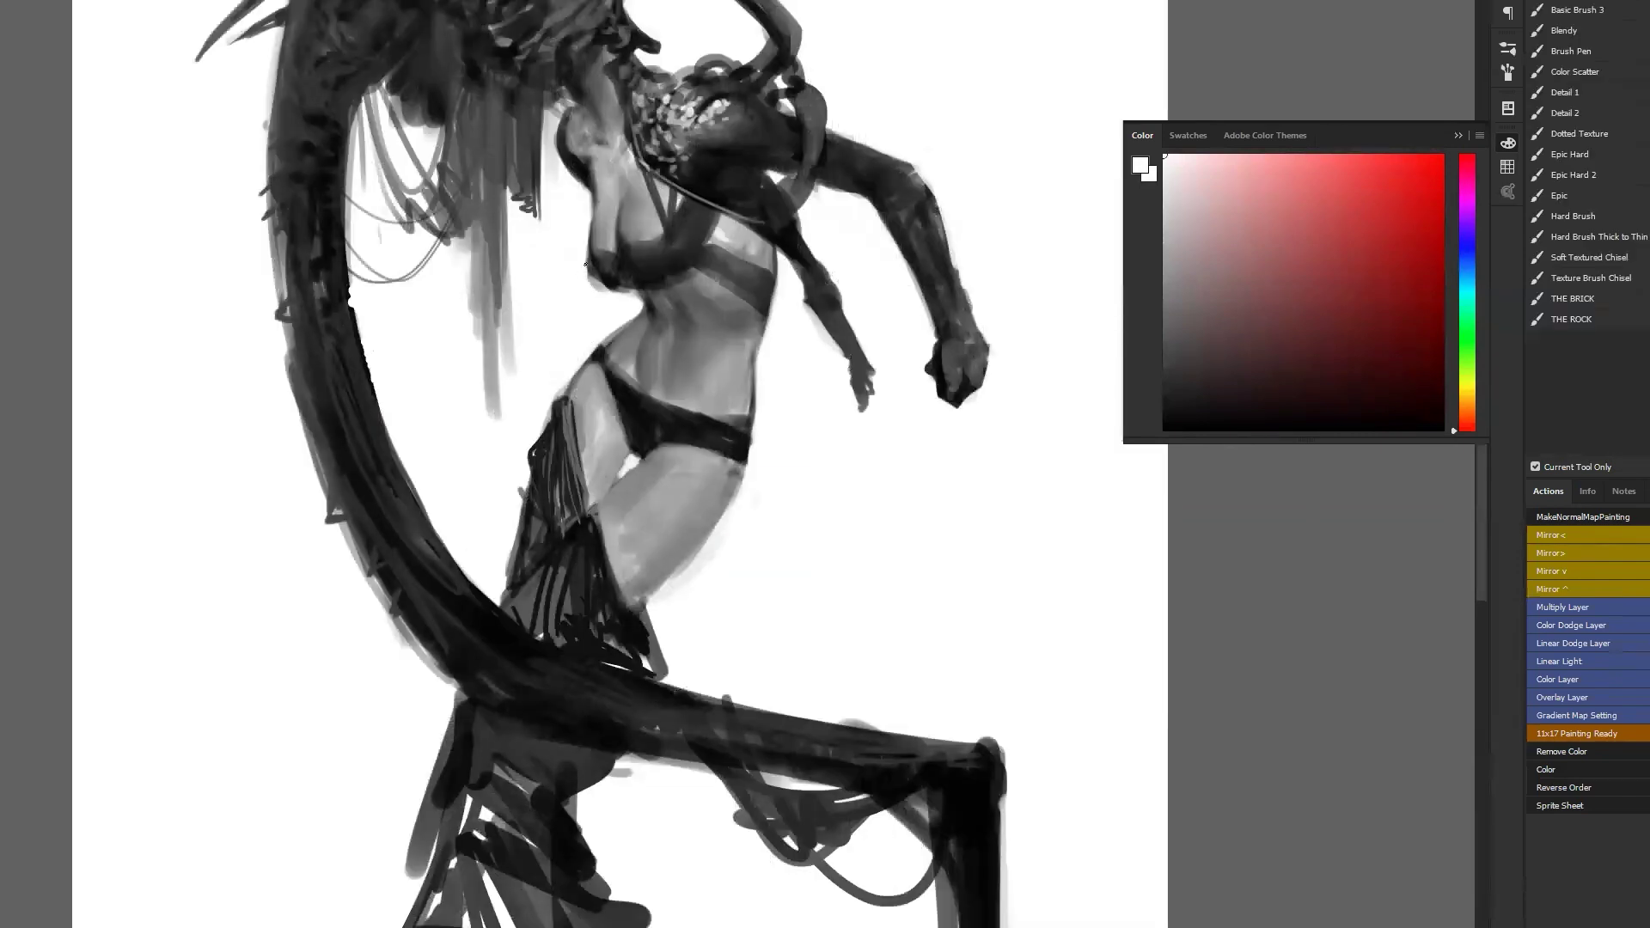
{"action": "left_click_drag", "start_coordinate": [629, 292], "coordinate": [613, 288]}
{"action": "left_click", "coordinate": [652, 314], "text": "alt"}
{"action": "right_click", "coordinate": [622, 293], "text": "alt"}
Shade the centre of the abdomen with dark tones and lighten the side of the waist with sampled greys.
{"action": "key", "text": "d"}
{"action": "left_click_drag", "start_coordinate": [645, 345], "coordinate": [644, 379]}
{"action": "left_click", "coordinate": [696, 316], "text": "alt"}
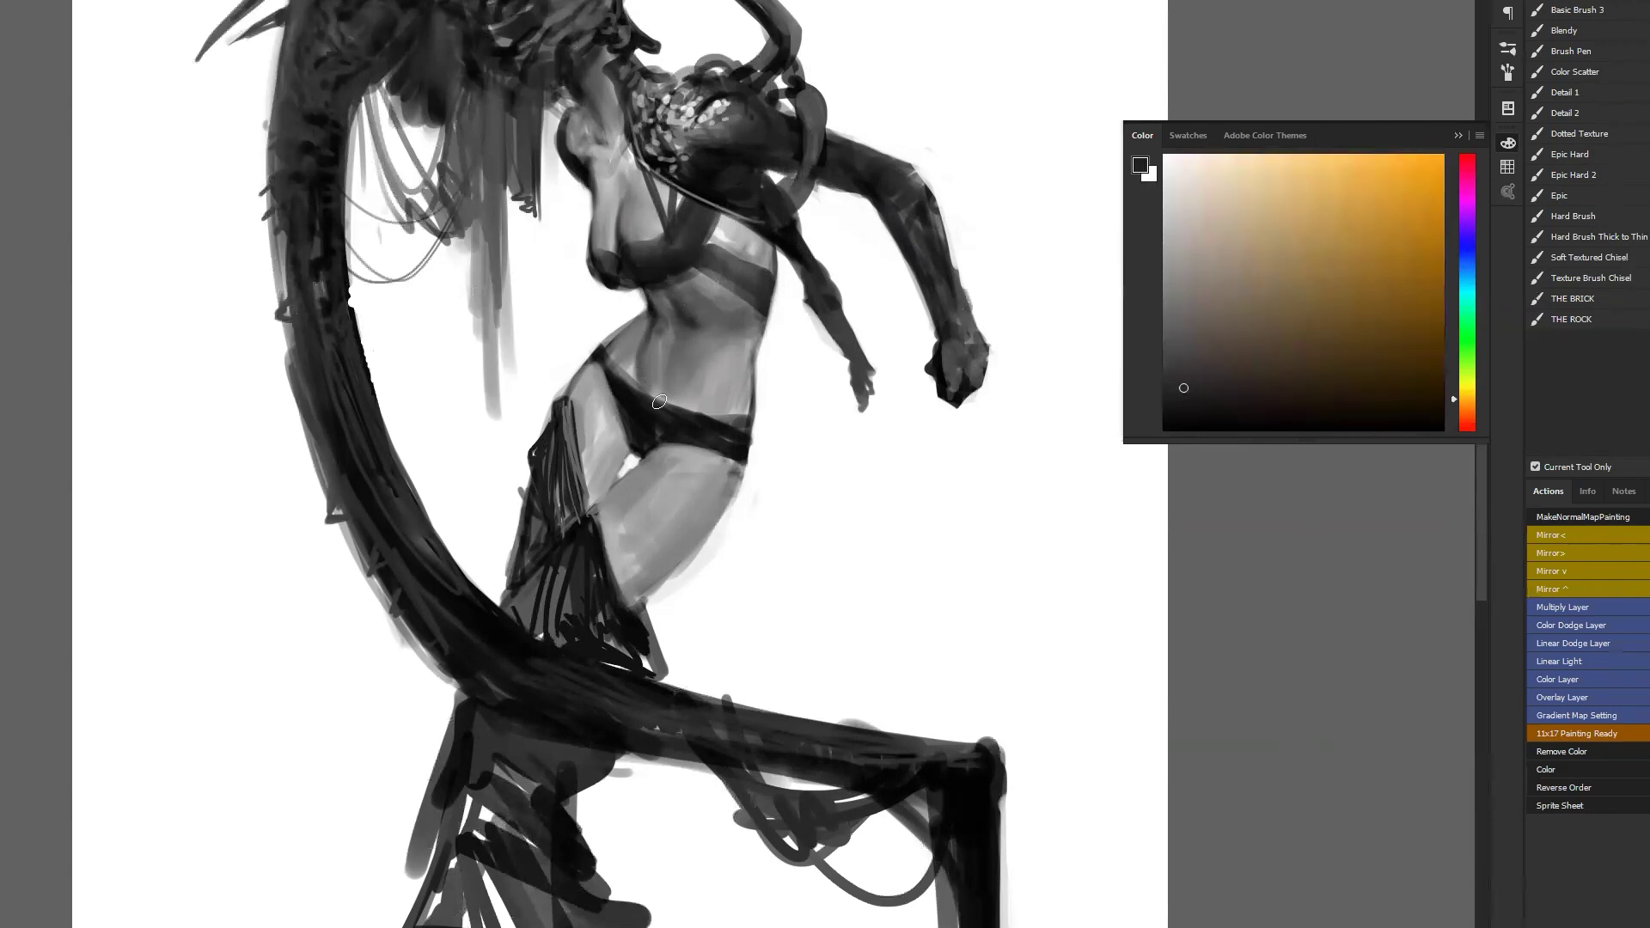
{"action": "mouse_move", "coordinate": [678, 333]}
{"action": "left_mouse_down"}
{"action": "mouse_move", "coordinate": [663, 388]}
{"action": "mouse_move", "coordinate": [683, 395]}
{"action": "left_mouse_up"}
{"action": "left_click", "coordinate": [685, 343], "text": "alt"}
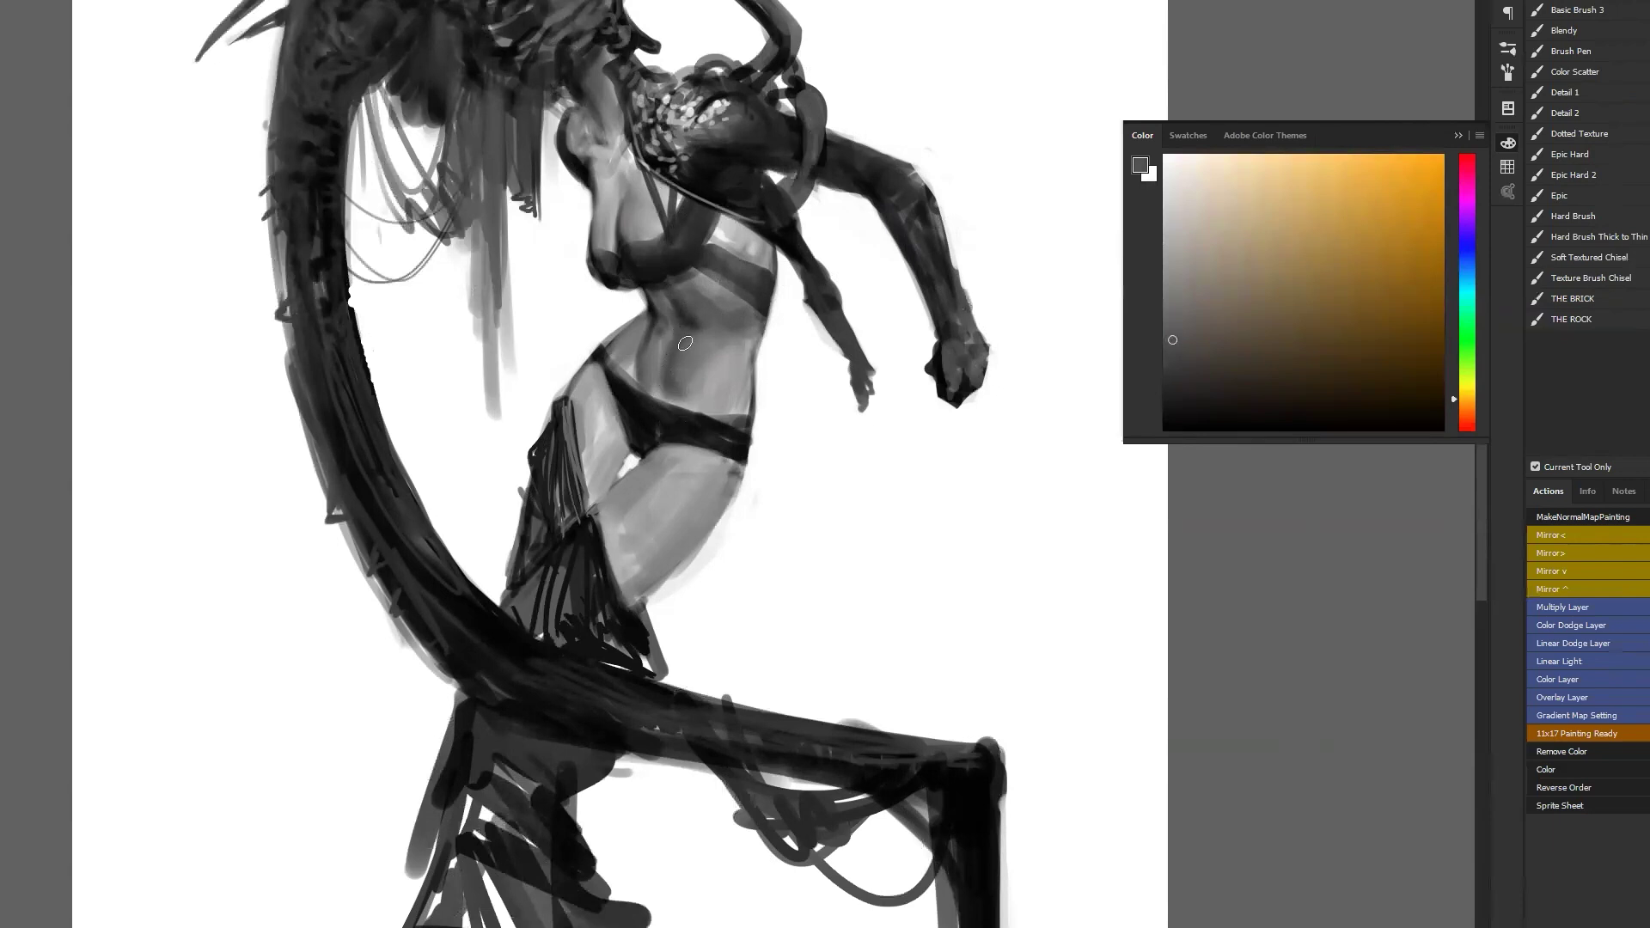
{"action": "left_click", "coordinate": [727, 360], "text": "alt"}
{"action": "left_click_drag", "start_coordinate": [727, 360], "coordinate": [723, 398]}
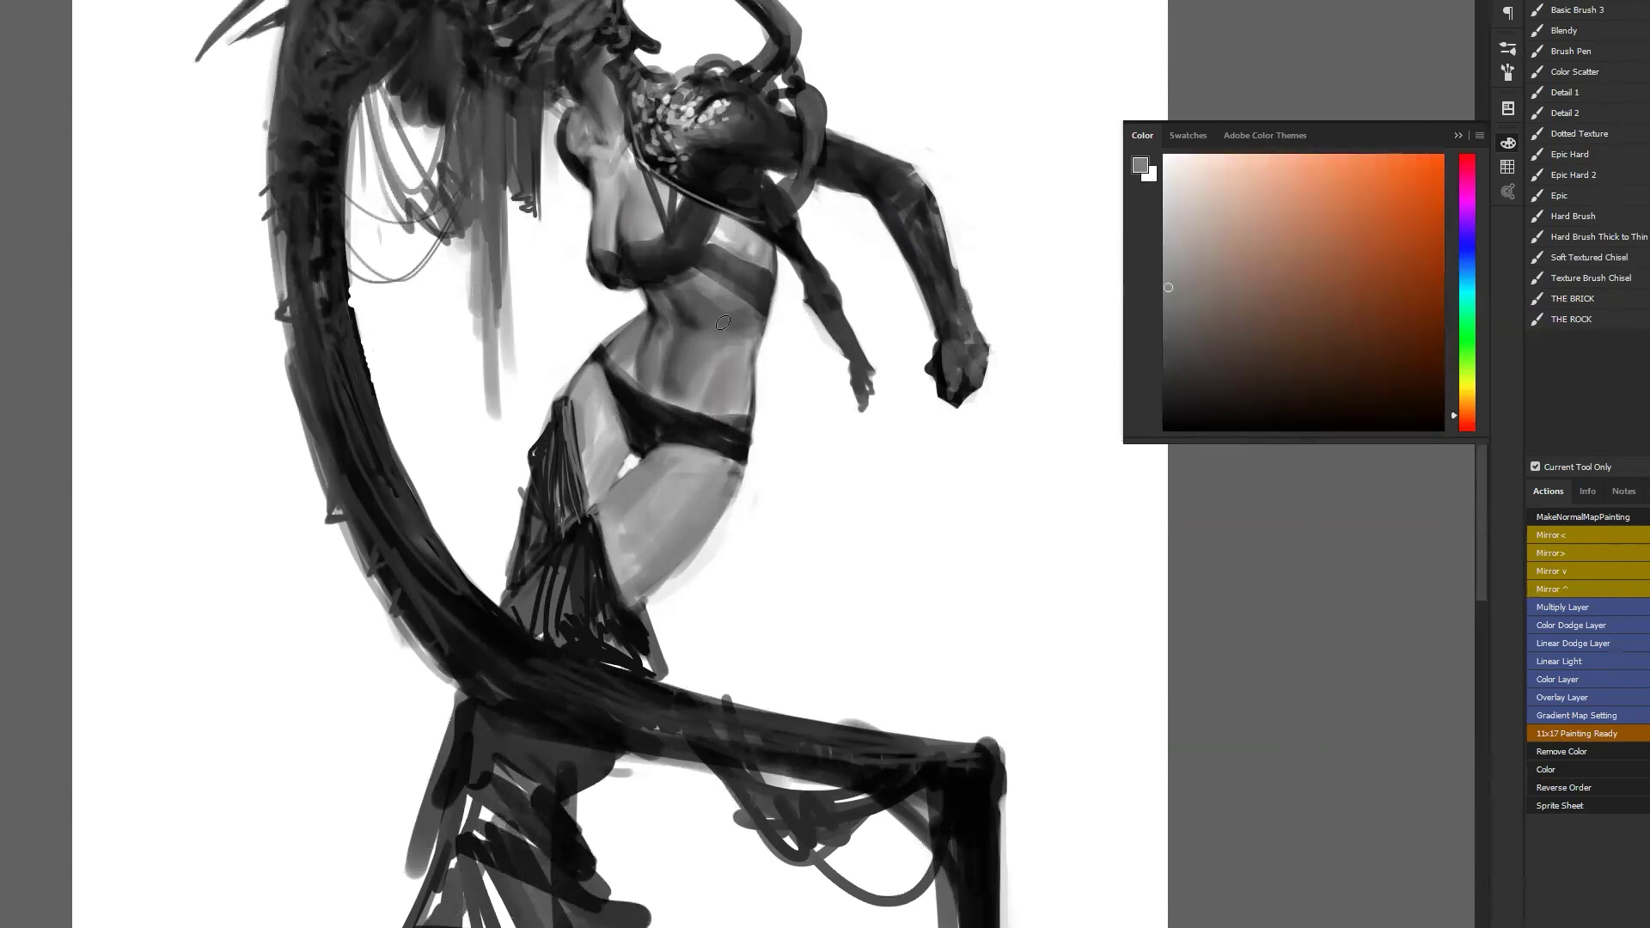
{"action": "left_click", "coordinate": [712, 297], "text": "alt"}
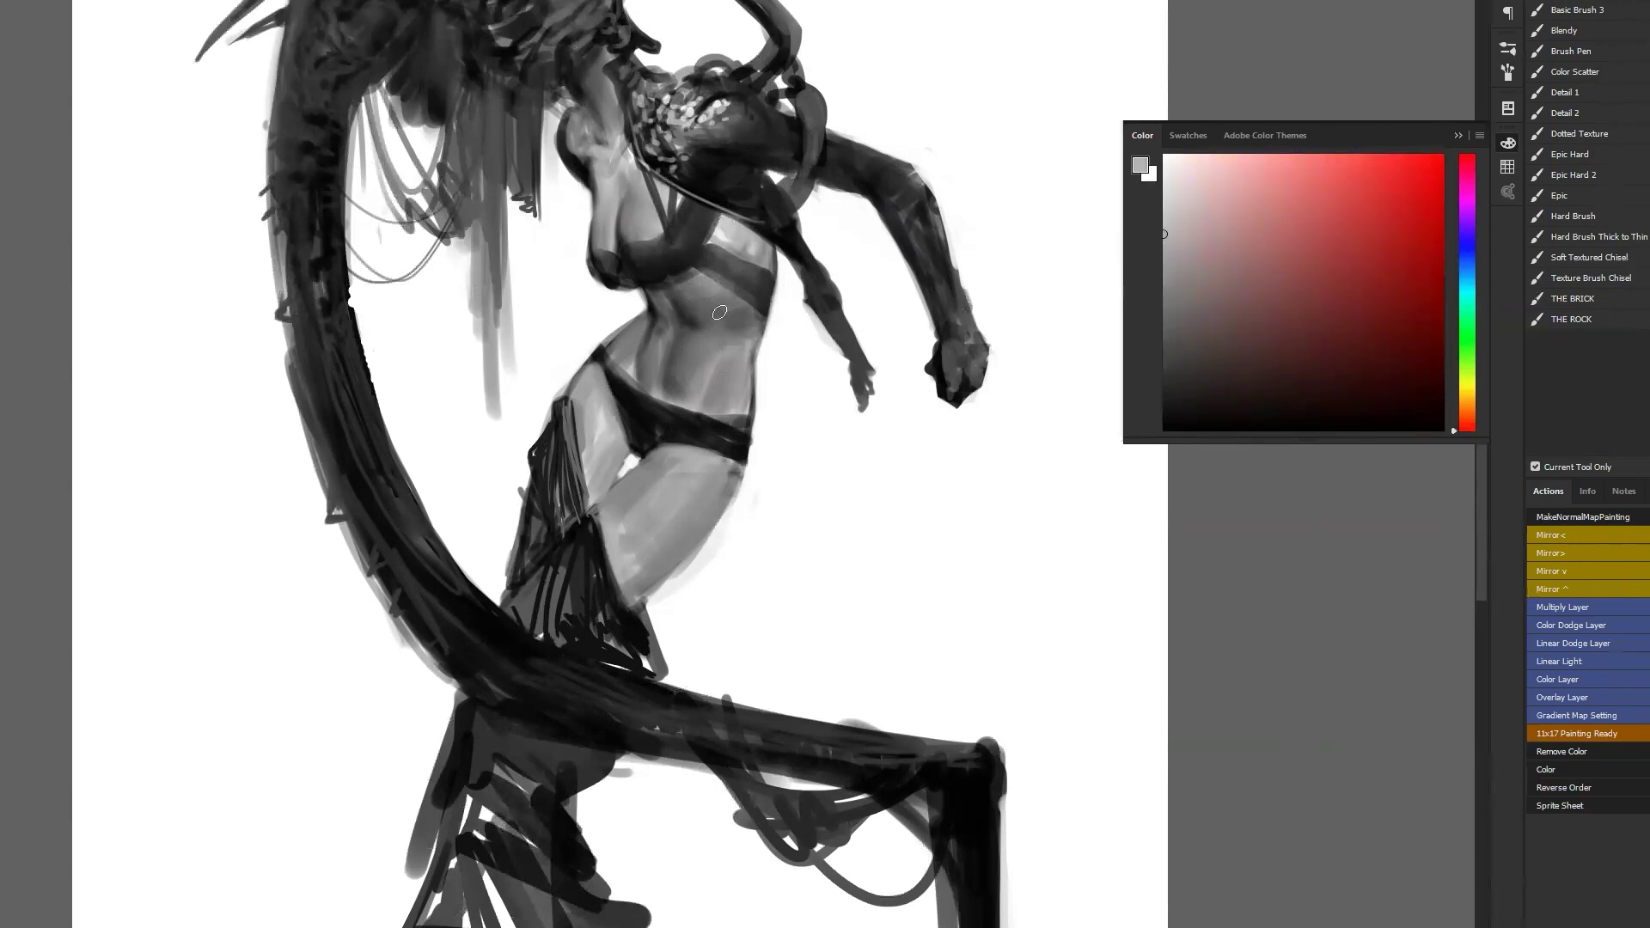
{"action": "mouse_move", "coordinate": [711, 295]}
{"action": "left_mouse_down"}
{"action": "mouse_move", "coordinate": [693, 294]}
{"action": "mouse_move", "coordinate": [741, 315]}
{"action": "mouse_move", "coordinate": [748, 337]}
{"action": "left_mouse_up"}
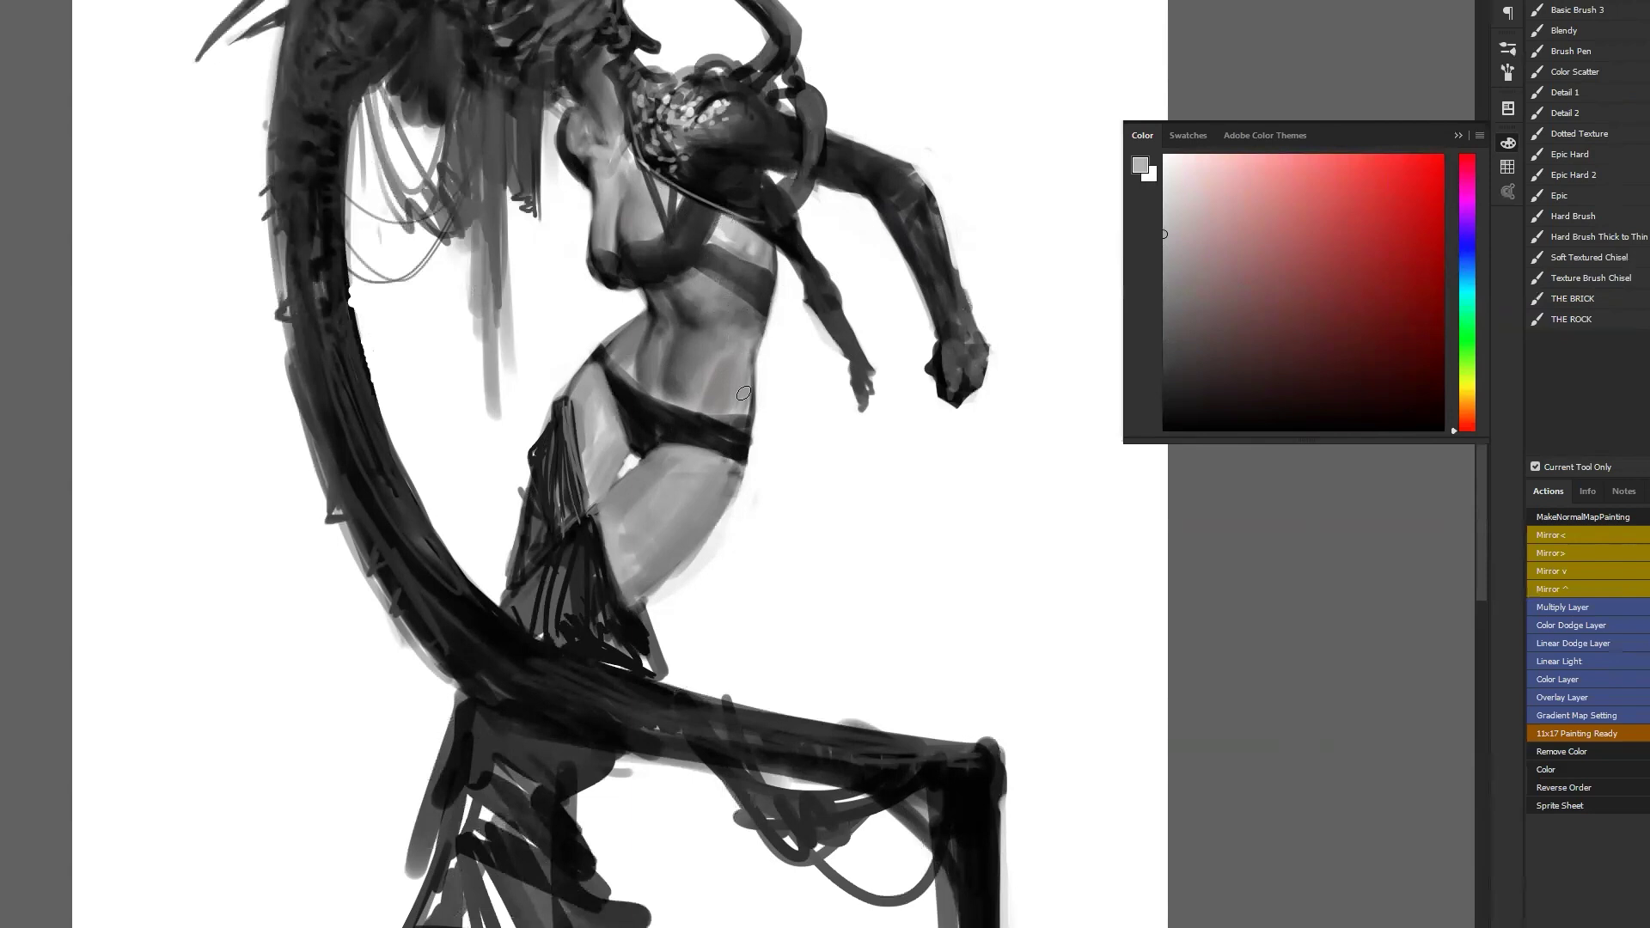
Model the ribcage just below the chest band with sampled greys.
{"action": "left_click", "coordinate": [688, 284], "text": "alt"}
{"action": "left_click", "coordinate": [687, 284], "text": "alt"}
{"action": "left_click_drag", "start_coordinate": [688, 283], "coordinate": [713, 290]}
{"action": "left_click", "coordinate": [696, 273], "text": "alt"}
{"action": "left_click", "coordinate": [720, 286], "text": "alt"}
{"action": "left_click_drag", "start_coordinate": [694, 289], "coordinate": [697, 310]}
{"action": "left_click", "coordinate": [672, 347], "text": "alt"}
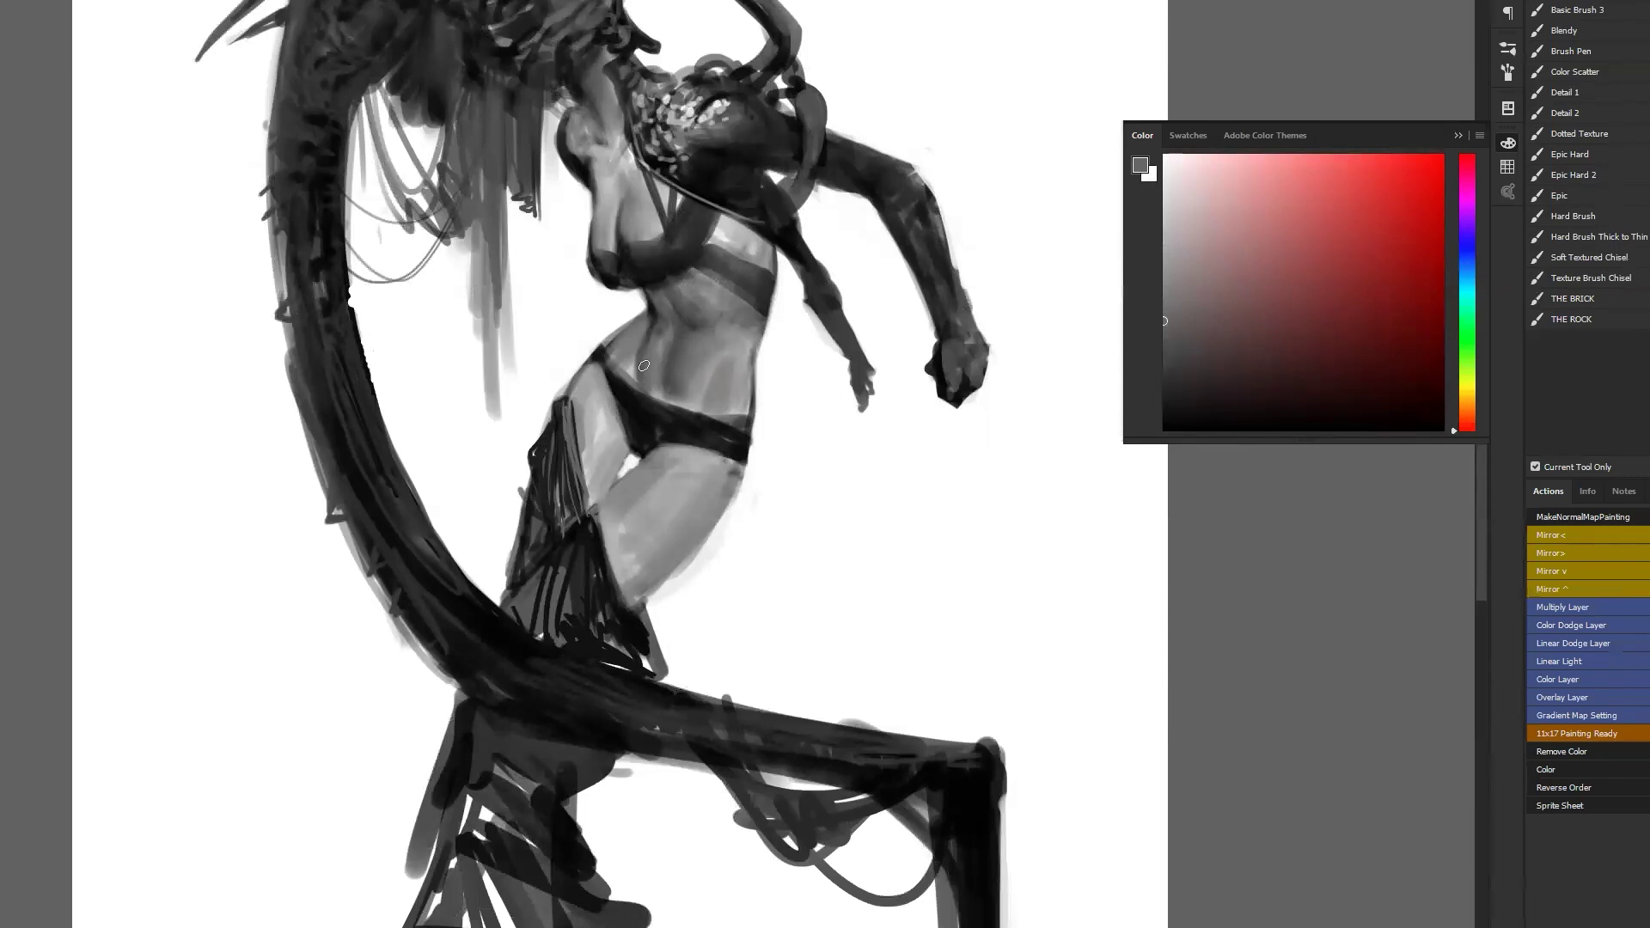
Mirror the canvas back, paint a black strap around the upper thigh, and trim the outer thigh with the sampled background.
{"action": "key", "text": "z"}
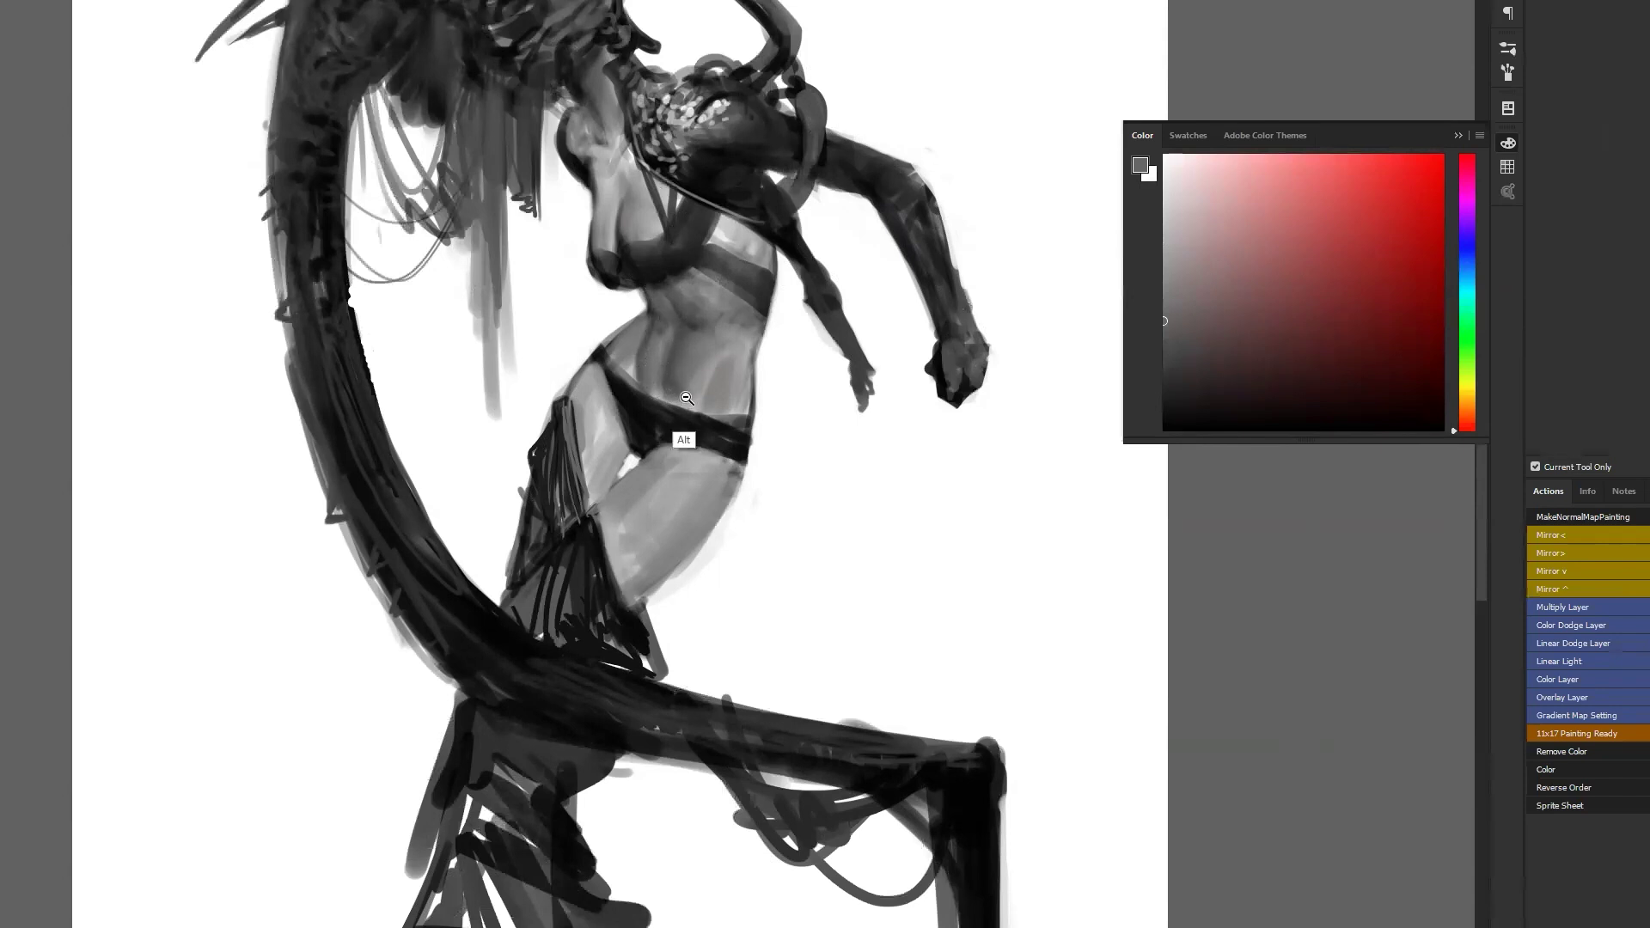
{"action": "left_click", "coordinate": [684, 400], "text": "alt"}
{"action": "left_click", "coordinate": [684, 399], "text": "alt"}
{"action": "left_click", "coordinate": [684, 399], "text": "alt"}
{"action": "key", "text": "ctrl+shift+h"}
{"action": "key", "text": "z"}
{"action": "left_click", "coordinate": [646, 402]}
{"action": "left_click", "coordinate": [646, 402]}
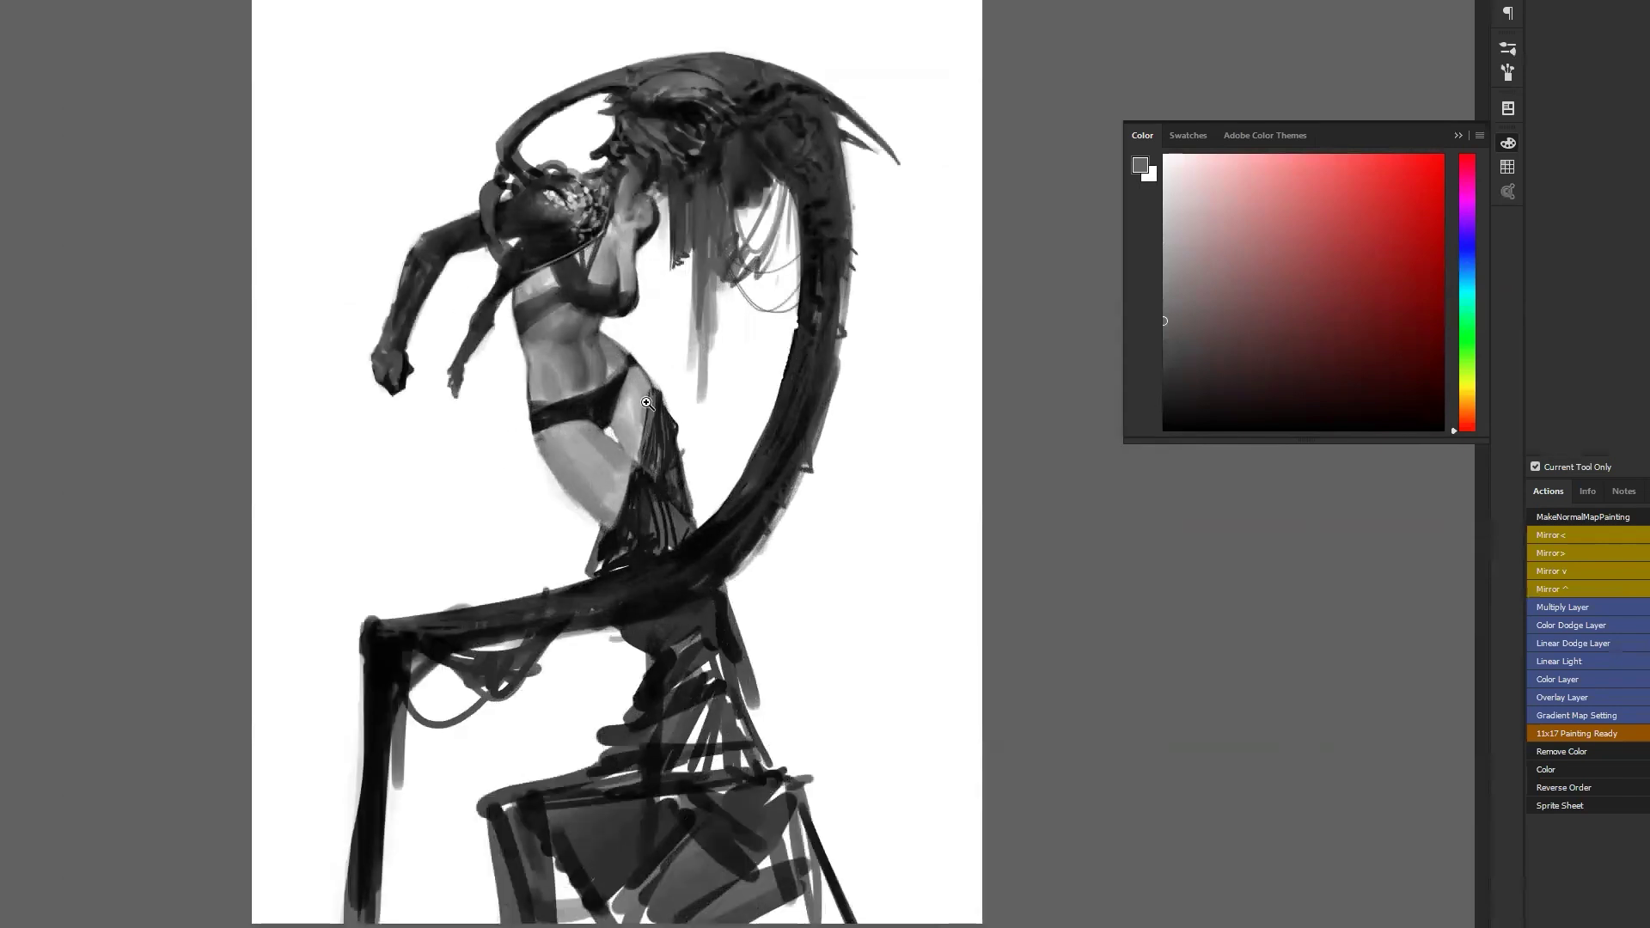
{"action": "key", "text": "b"}
{"action": "key", "text": "d"}
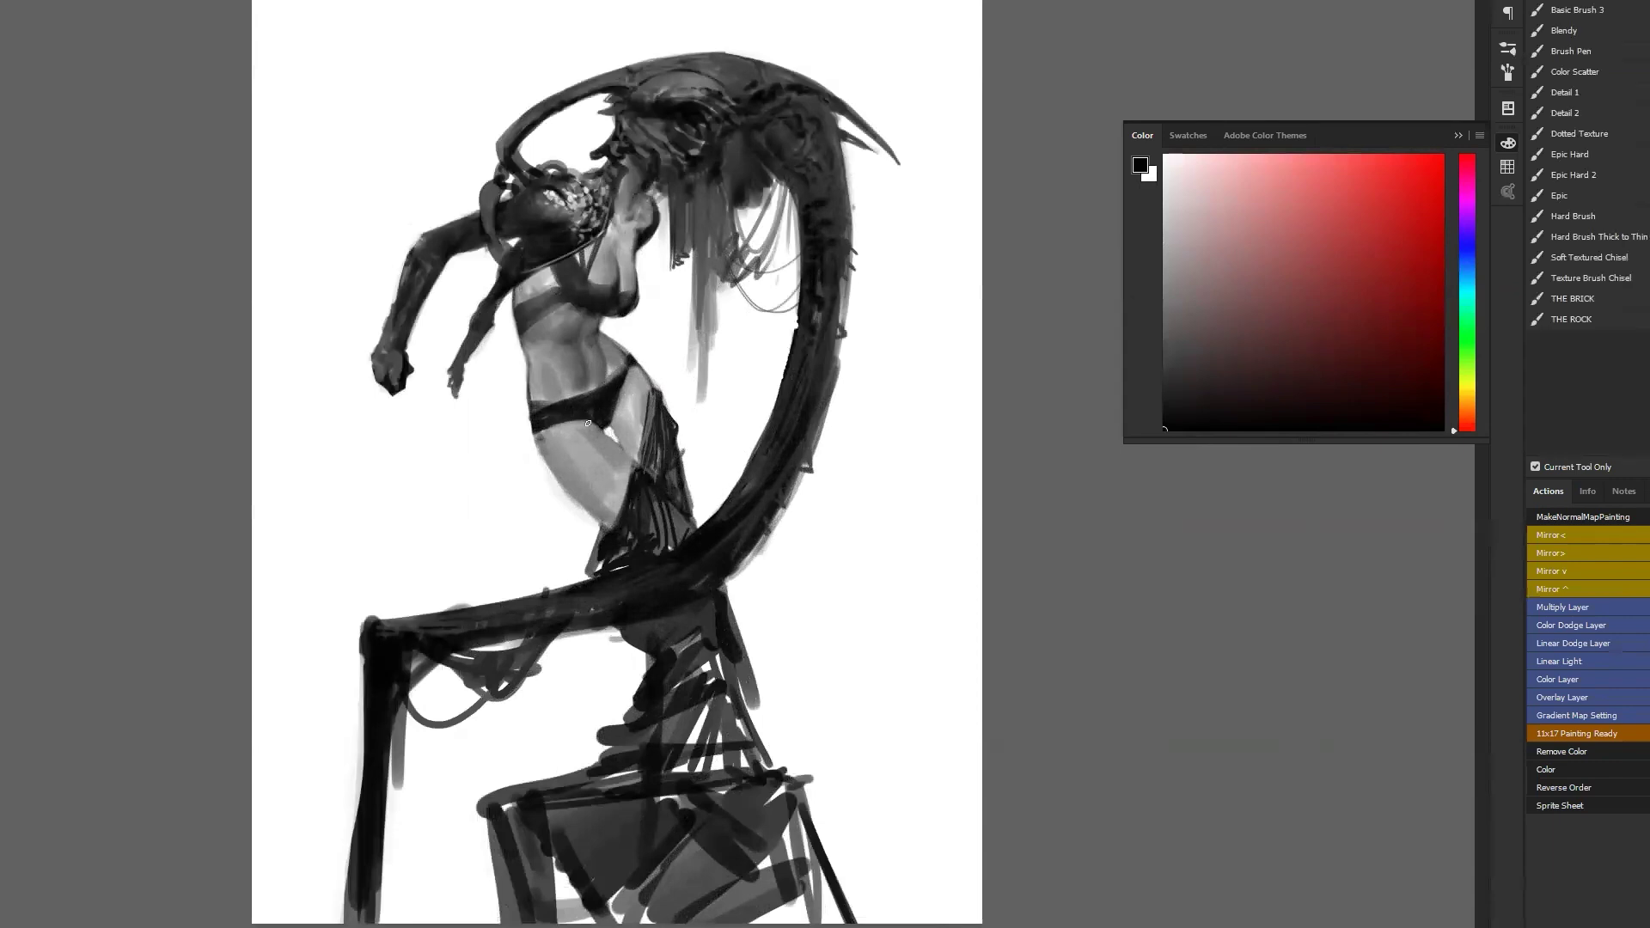
{"action": "left_click_drag", "start_coordinate": [562, 422], "coordinate": [546, 458]}
{"action": "left_click", "coordinate": [533, 477], "text": "alt"}
{"action": "left_click_drag", "start_coordinate": [581, 507], "coordinate": [560, 490]}
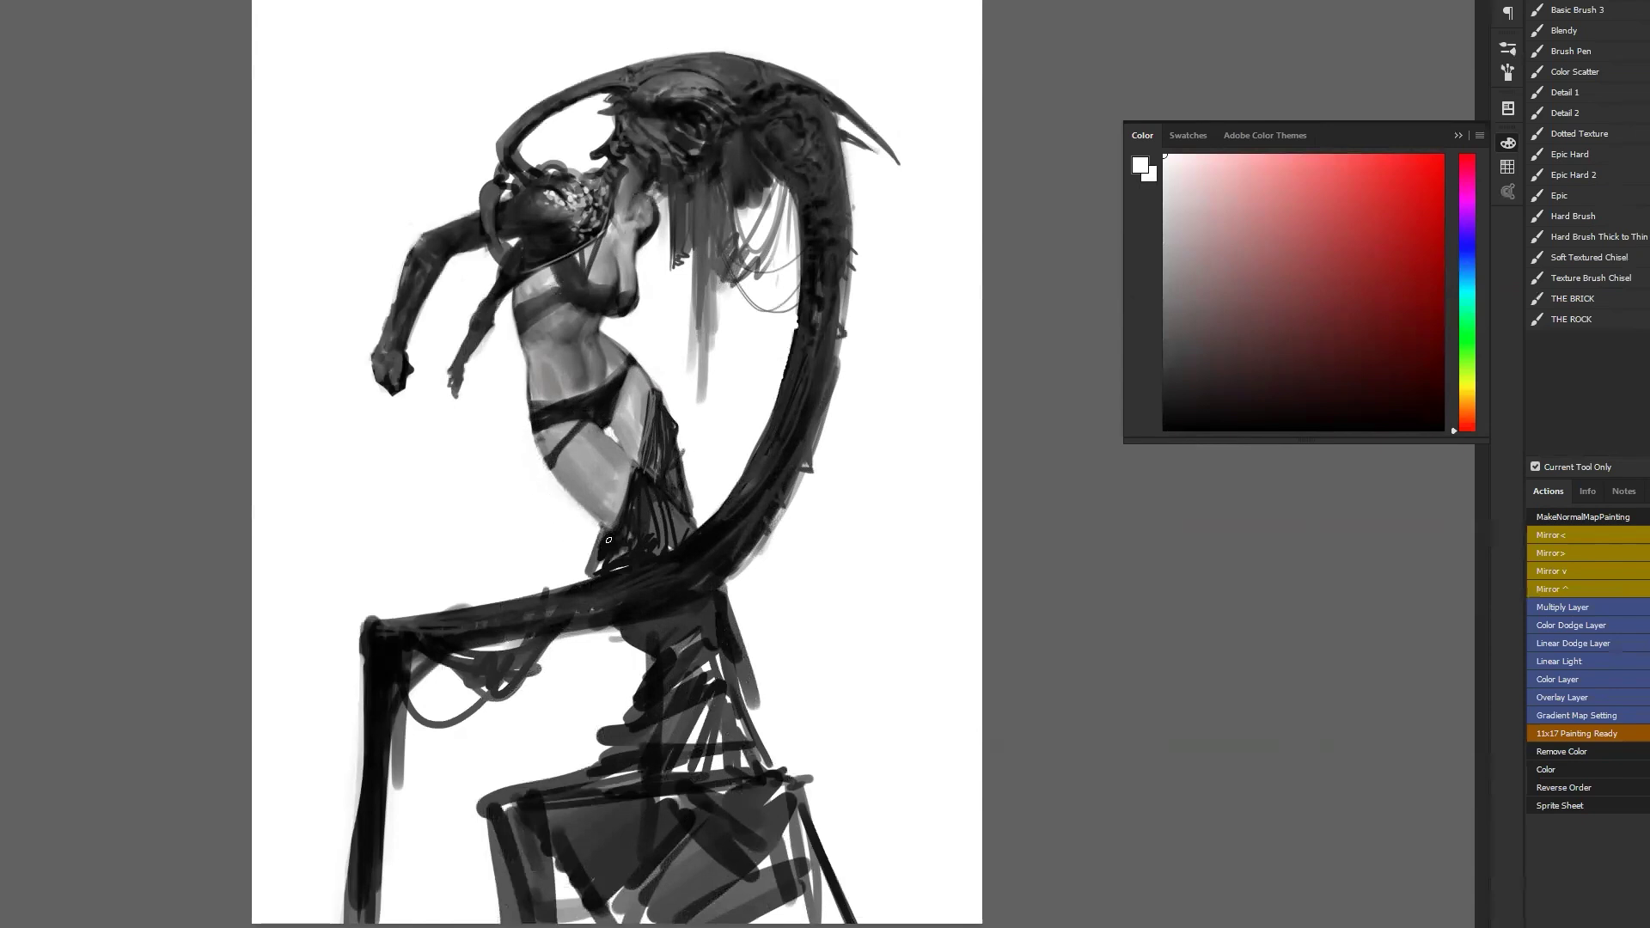
Retouch the clenched hand and forearm with black and sampled tones, and touch up the creature's face with a sampled light grey.
{"action": "key", "text": "d"}
{"action": "mouse_move", "coordinate": [387, 344]}
{"action": "left_mouse_down"}
{"action": "mouse_move", "coordinate": [429, 261]}
{"action": "mouse_move", "coordinate": [378, 326]}
{"action": "mouse_move", "coordinate": [391, 296]}
{"action": "mouse_move", "coordinate": [383, 389]}
{"action": "left_mouse_up"}
{"action": "left_click", "coordinate": [393, 296], "text": "alt"}
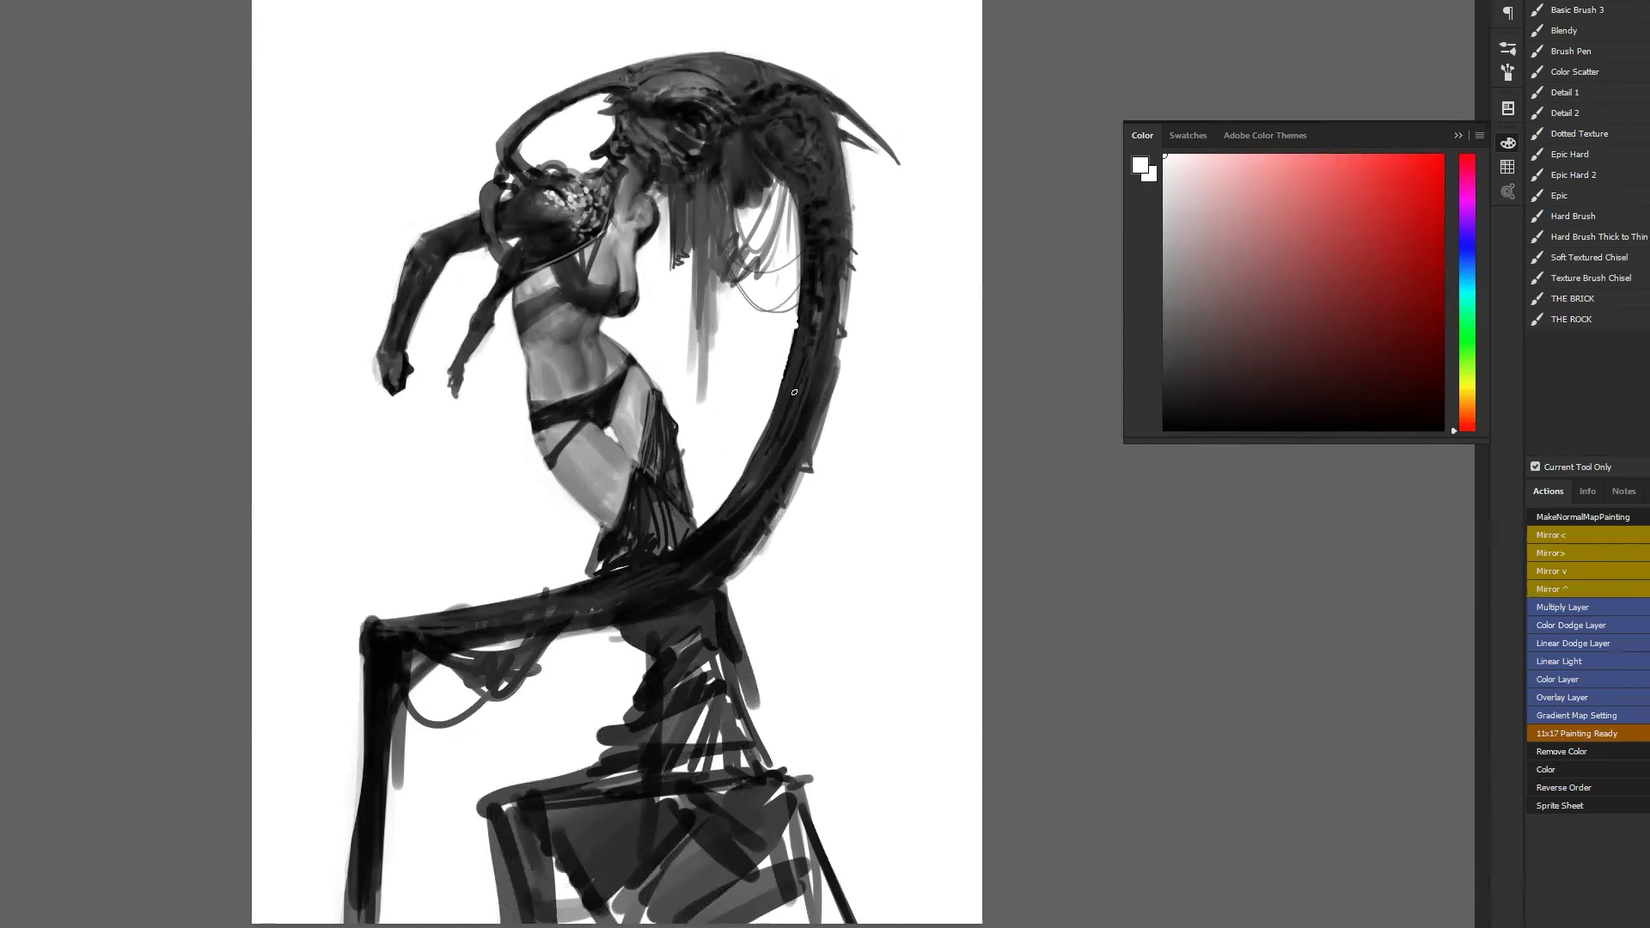
{"action": "key", "text": "d"}
{"action": "key", "text": "x"}
{"action": "left_click", "coordinate": [632, 119], "text": "alt"}
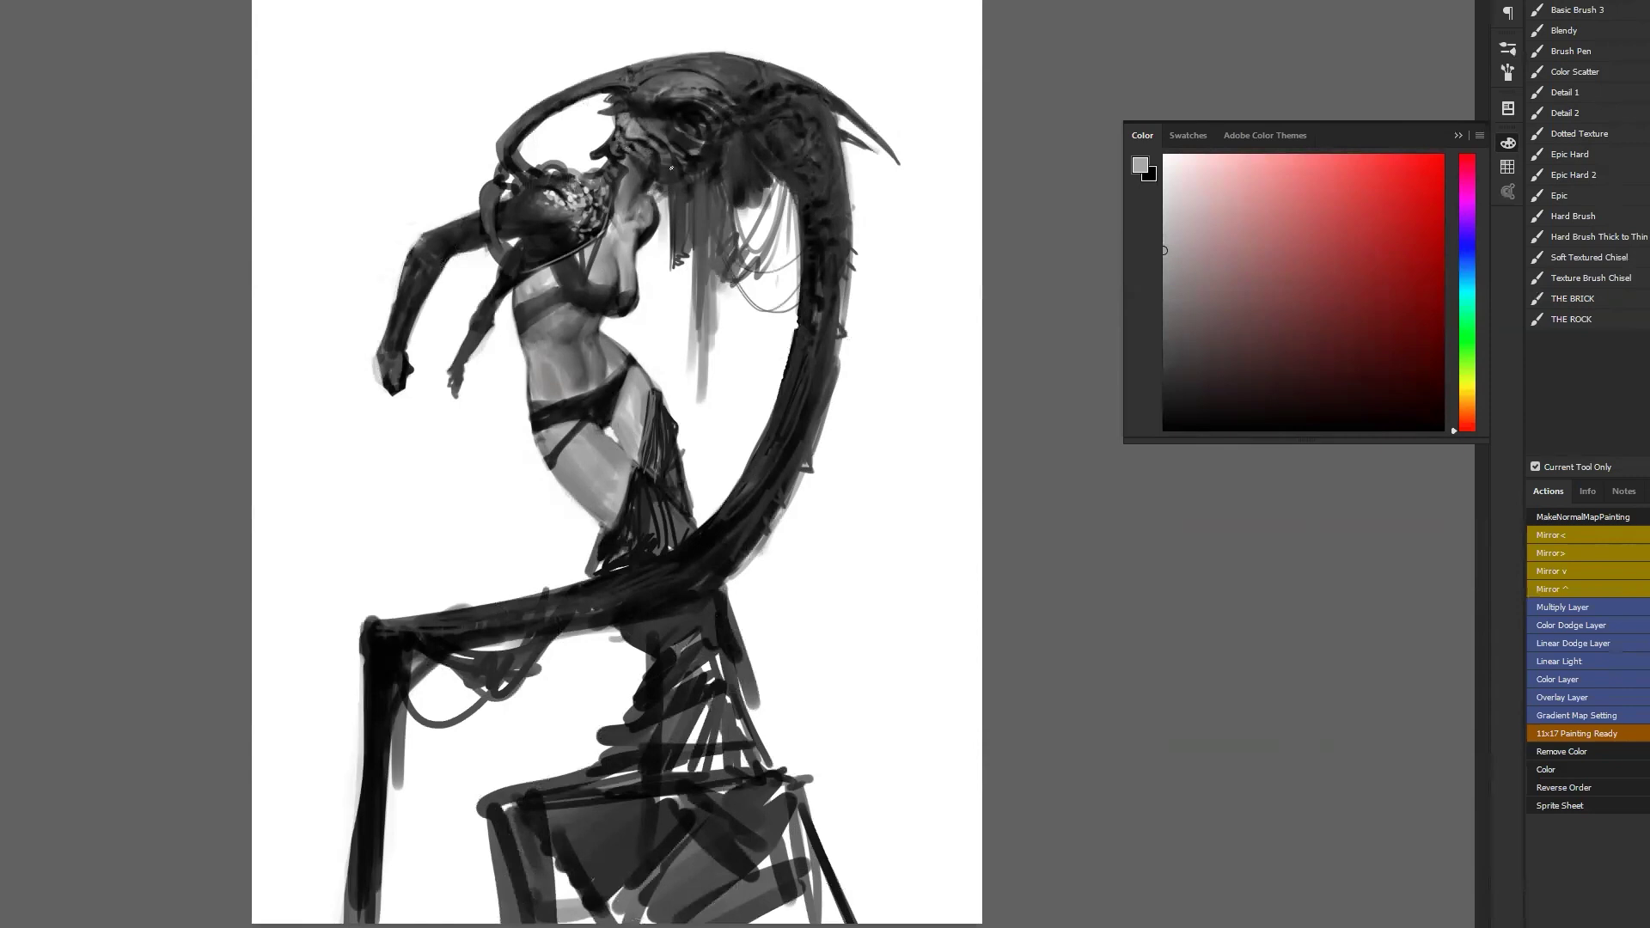
Mirror the canvas and paint out the long bent leg-like support with white using a larger brush, leaving a short stump.
{"action": "key", "text": "ctrl+shift+h"}
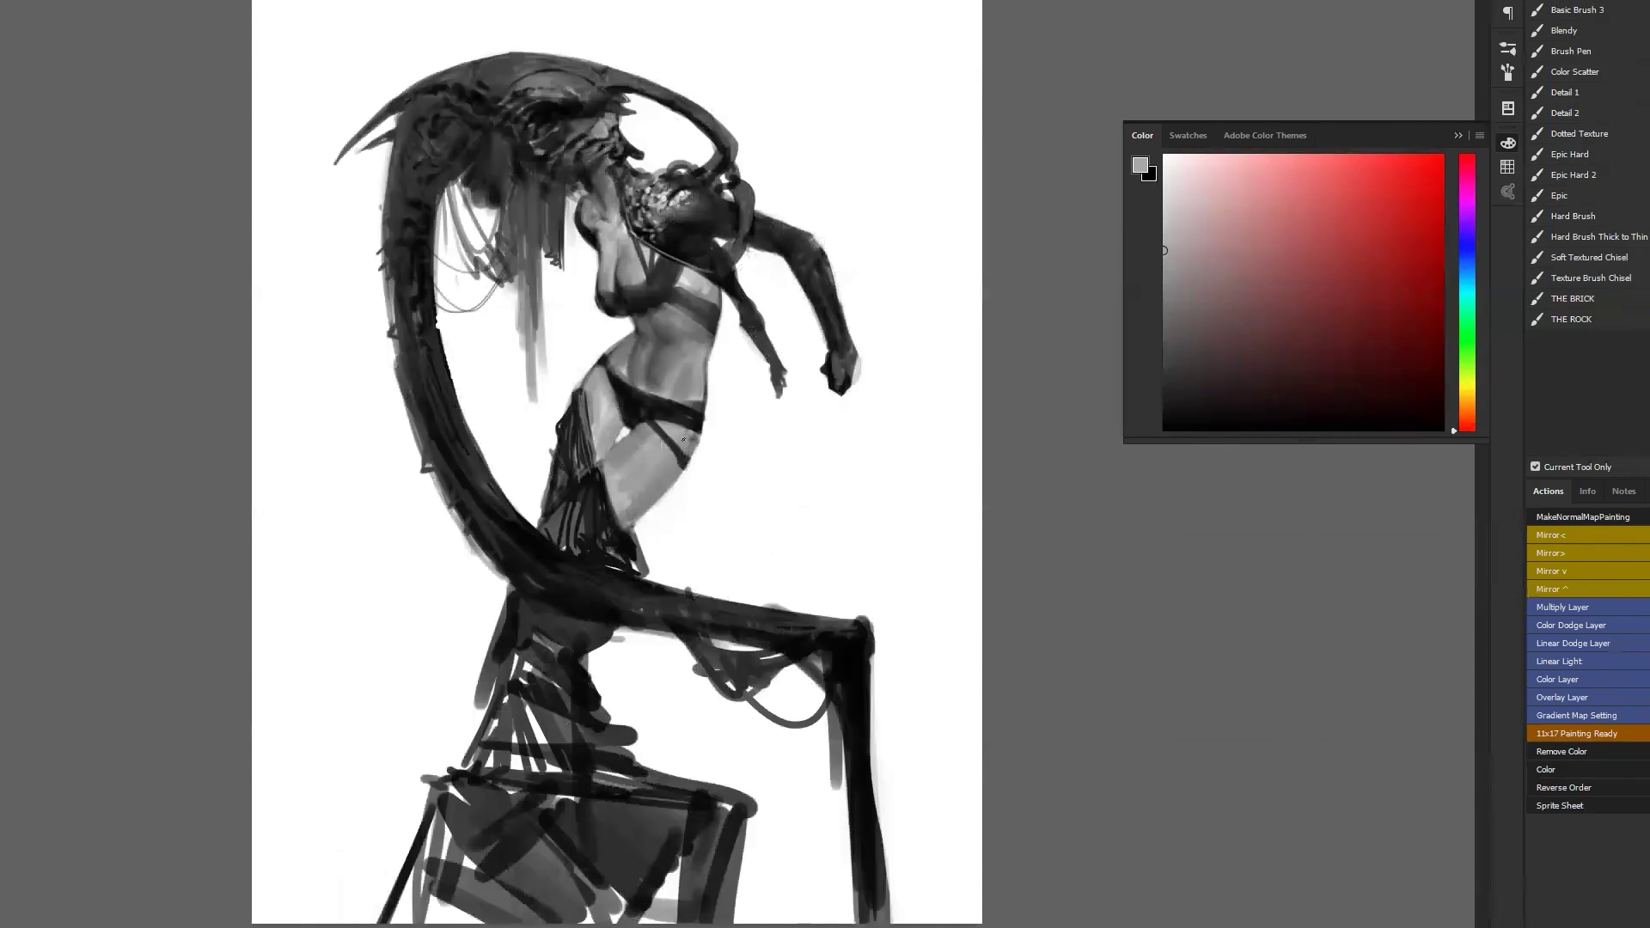
{"action": "left_click", "coordinate": [730, 559], "text": "alt"}
{"action": "left_click_drag", "start_coordinate": [696, 595], "coordinate": [685, 643]}
{"action": "key", "text": "bracketright"}
{"action": "key", "text": "bracketright"}
{"action": "key", "text": "bracketright"}
{"action": "mouse_move", "coordinate": [718, 569]}
{"action": "left_mouse_down"}
{"action": "mouse_move", "coordinate": [694, 662]}
{"action": "mouse_move", "coordinate": [715, 677]}
{"action": "left_mouse_up"}
{"action": "mouse_move", "coordinate": [761, 606]}
{"action": "left_mouse_down"}
{"action": "mouse_move", "coordinate": [730, 688]}
{"action": "mouse_move", "coordinate": [717, 662]}
{"action": "left_mouse_up"}
{"action": "left_click_drag", "start_coordinate": [744, 576], "coordinate": [746, 674]}
{"action": "mouse_move", "coordinate": [756, 606]}
{"action": "left_mouse_down"}
{"action": "mouse_move", "coordinate": [792, 599]}
{"action": "mouse_move", "coordinate": [739, 705]}
{"action": "left_mouse_up"}
{"action": "mouse_move", "coordinate": [778, 578]}
{"action": "left_mouse_down"}
{"action": "mouse_move", "coordinate": [784, 672]}
{"action": "mouse_move", "coordinate": [814, 648]}
{"action": "mouse_move", "coordinate": [829, 786]}
{"action": "left_mouse_up"}
{"action": "left_click_drag", "start_coordinate": [857, 594], "coordinate": [873, 884]}
{"action": "left_click_drag", "start_coordinate": [859, 778], "coordinate": [859, 924]}
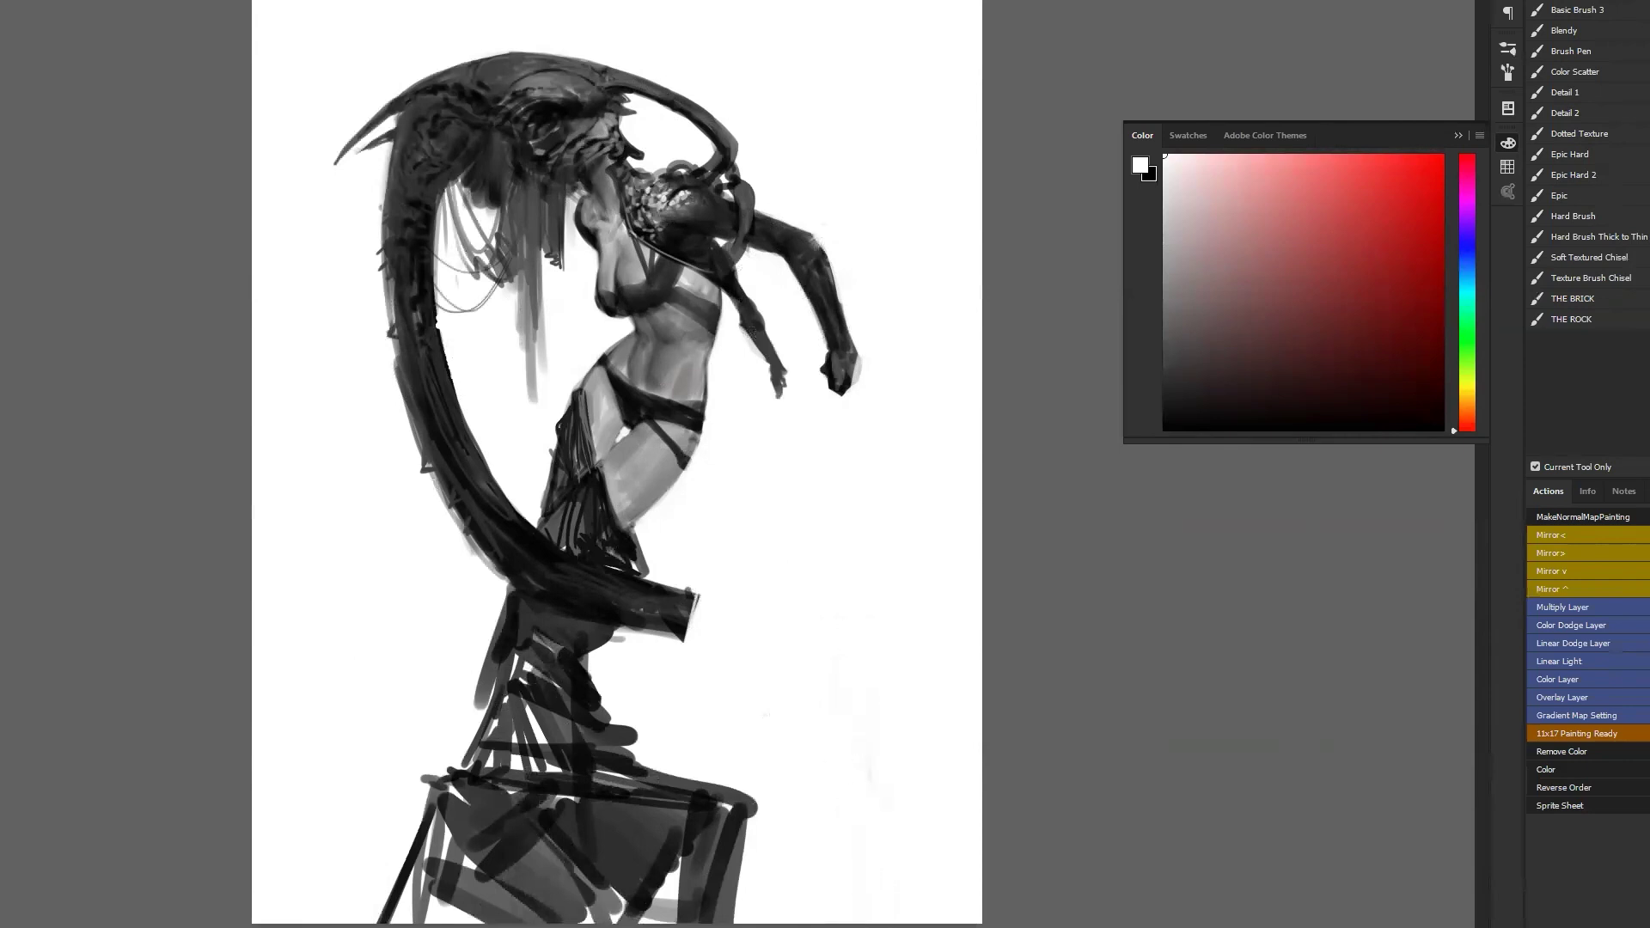
Mirror the canvas back and fill the cloth beside the thighs with dark strokes.
{"action": "key", "text": "ctrl+shift+h"}
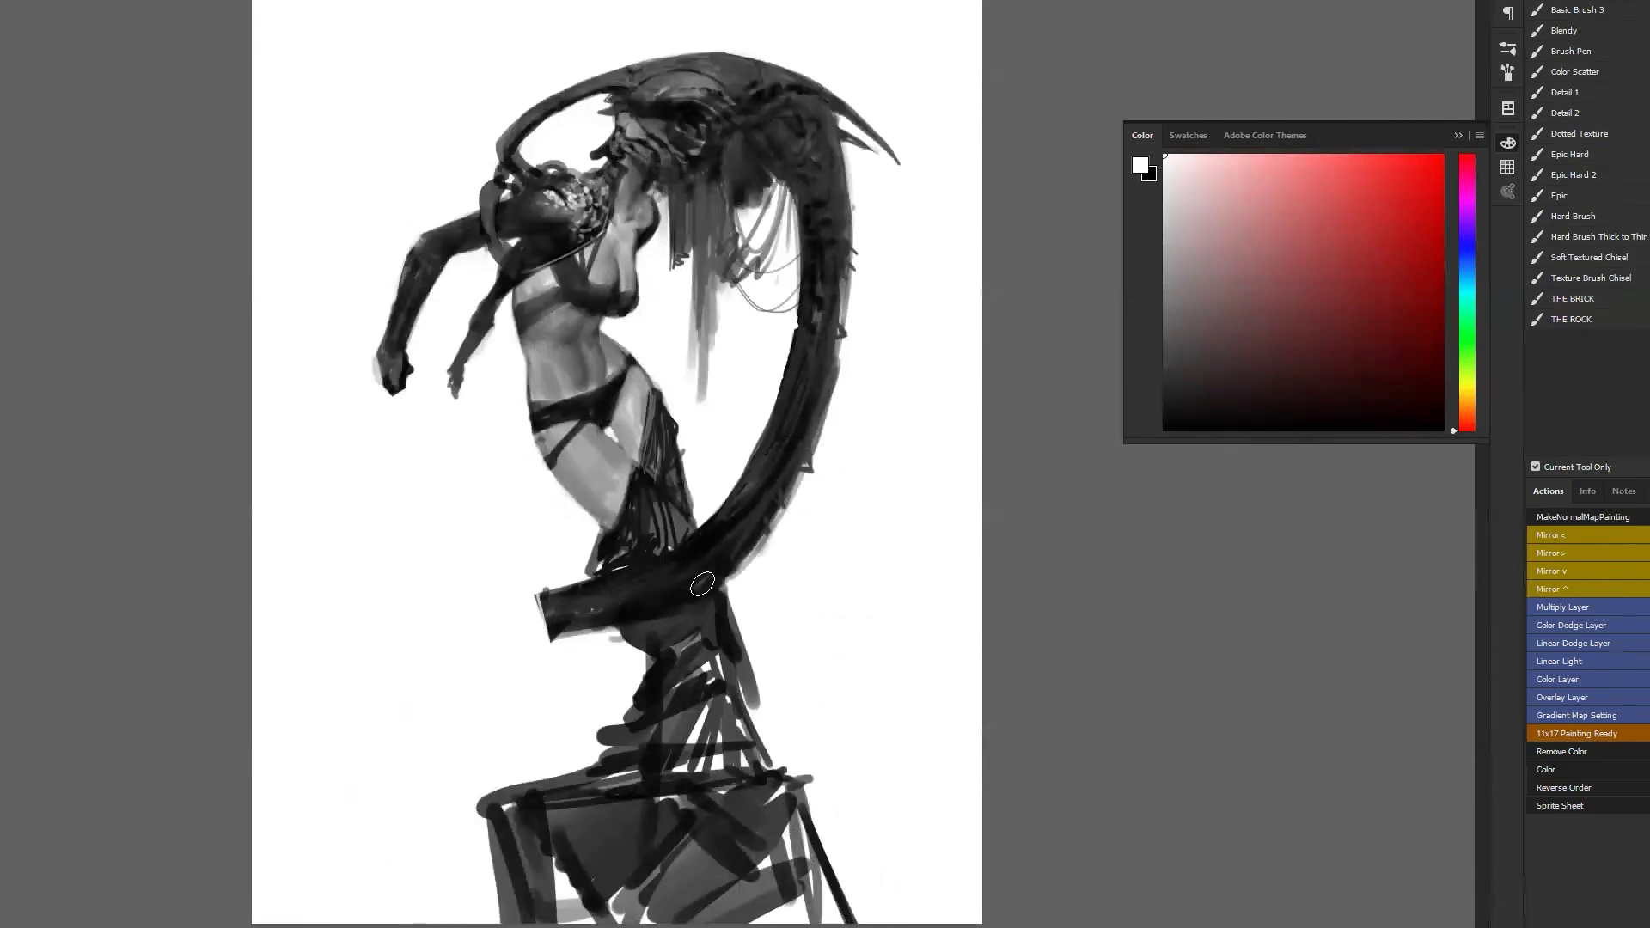
{"action": "key", "text": "x"}
{"action": "mouse_move", "coordinate": [623, 537]}
{"action": "left_mouse_down"}
{"action": "mouse_move", "coordinate": [668, 557]}
{"action": "mouse_move", "coordinate": [681, 502]}
{"action": "mouse_move", "coordinate": [663, 451]}
{"action": "mouse_move", "coordinate": [654, 469]}
{"action": "mouse_move", "coordinate": [649, 444]}
{"action": "mouse_move", "coordinate": [642, 456]}
{"action": "mouse_move", "coordinate": [649, 403]}
{"action": "mouse_move", "coordinate": [629, 461]}
{"action": "mouse_move", "coordinate": [643, 422]}
{"action": "mouse_move", "coordinate": [612, 460]}
{"action": "mouse_move", "coordinate": [611, 446]}
{"action": "mouse_move", "coordinate": [629, 467]}
{"action": "mouse_move", "coordinate": [607, 437]}
{"action": "left_mouse_up"}
{"action": "left_click", "coordinate": [617, 456], "text": "alt"}
{"action": "left_click", "coordinate": [625, 459], "text": "alt"}
{"action": "left_click", "coordinate": [610, 450], "text": "alt"}
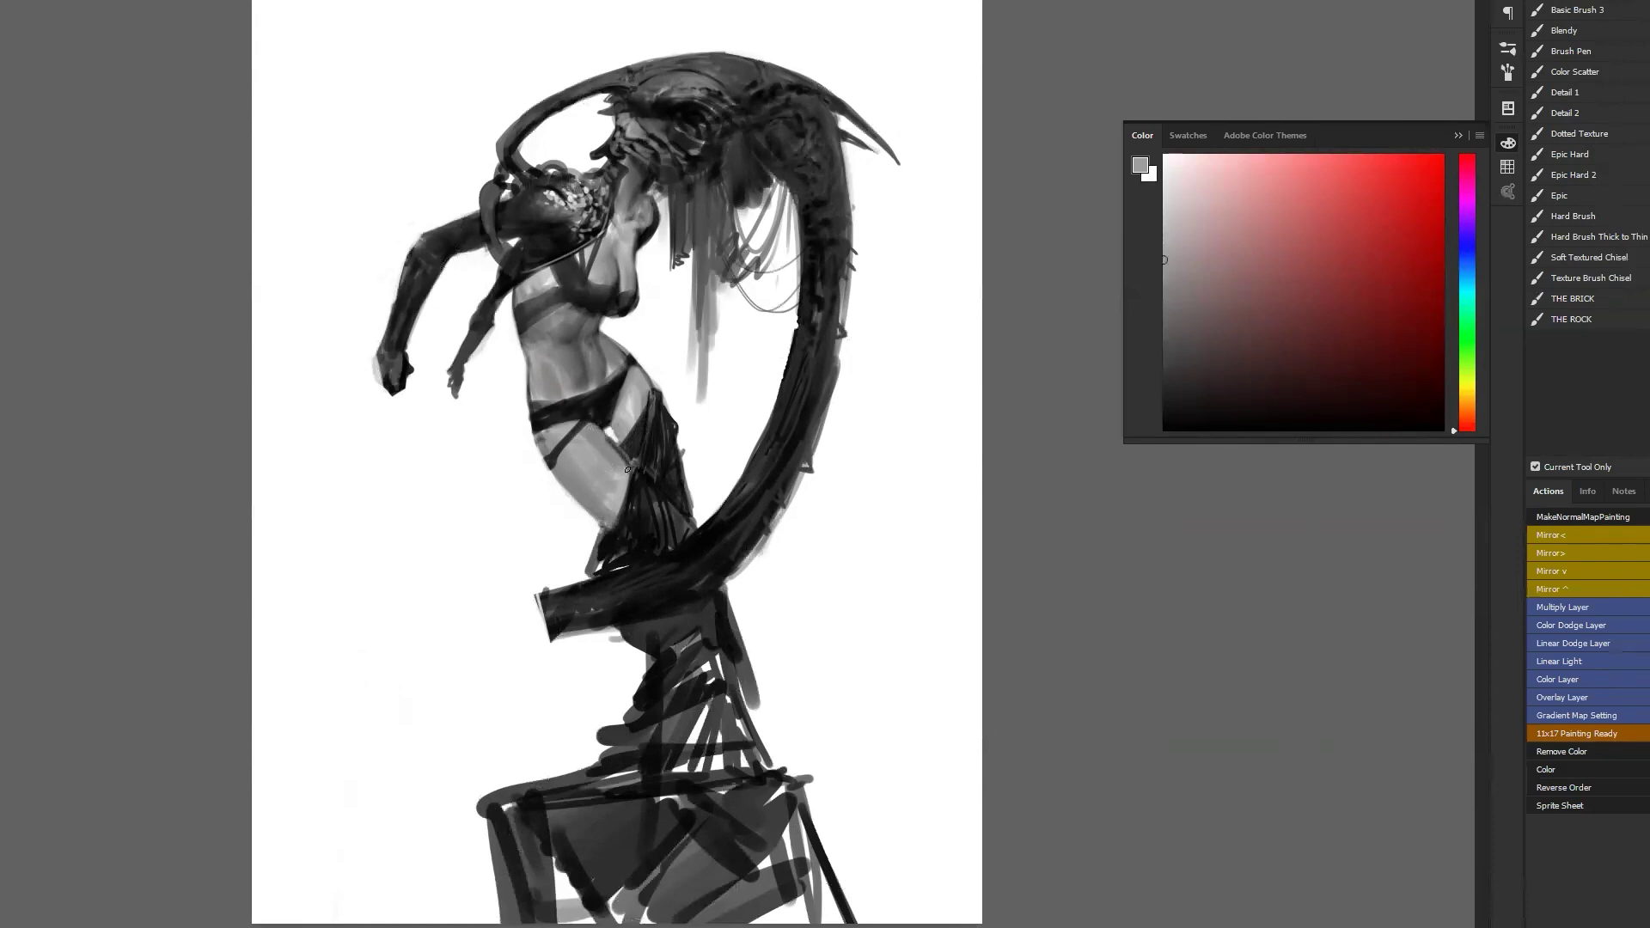
Darken the lower end of the thigh where it meets the cloth with a sampled grey.
{"action": "left_click", "coordinate": [544, 570], "text": "alt"}
{"action": "key", "text": "]"}
{"action": "mouse_move", "coordinate": [593, 516]}
{"action": "left_mouse_down"}
{"action": "mouse_move", "coordinate": [546, 458]}
{"action": "mouse_move", "coordinate": [595, 517]}
{"action": "mouse_move", "coordinate": [541, 470]}
{"action": "mouse_move", "coordinate": [583, 511]}
{"action": "mouse_move", "coordinate": [606, 508]}
{"action": "mouse_move", "coordinate": [588, 474]}
{"action": "mouse_move", "coordinate": [612, 534]}
{"action": "mouse_move", "coordinate": [595, 543]}
{"action": "mouse_move", "coordinate": [604, 526]}
{"action": "left_mouse_up"}
{"action": "key", "text": "ctrl+alt+z"}
{"action": "key", "text": "d"}
{"action": "left_click", "coordinate": [577, 487], "text": "alt"}
Extend the cloth's hem over the stump with thin dark strokes.
{"action": "left_click", "coordinate": [624, 581], "text": "alt"}
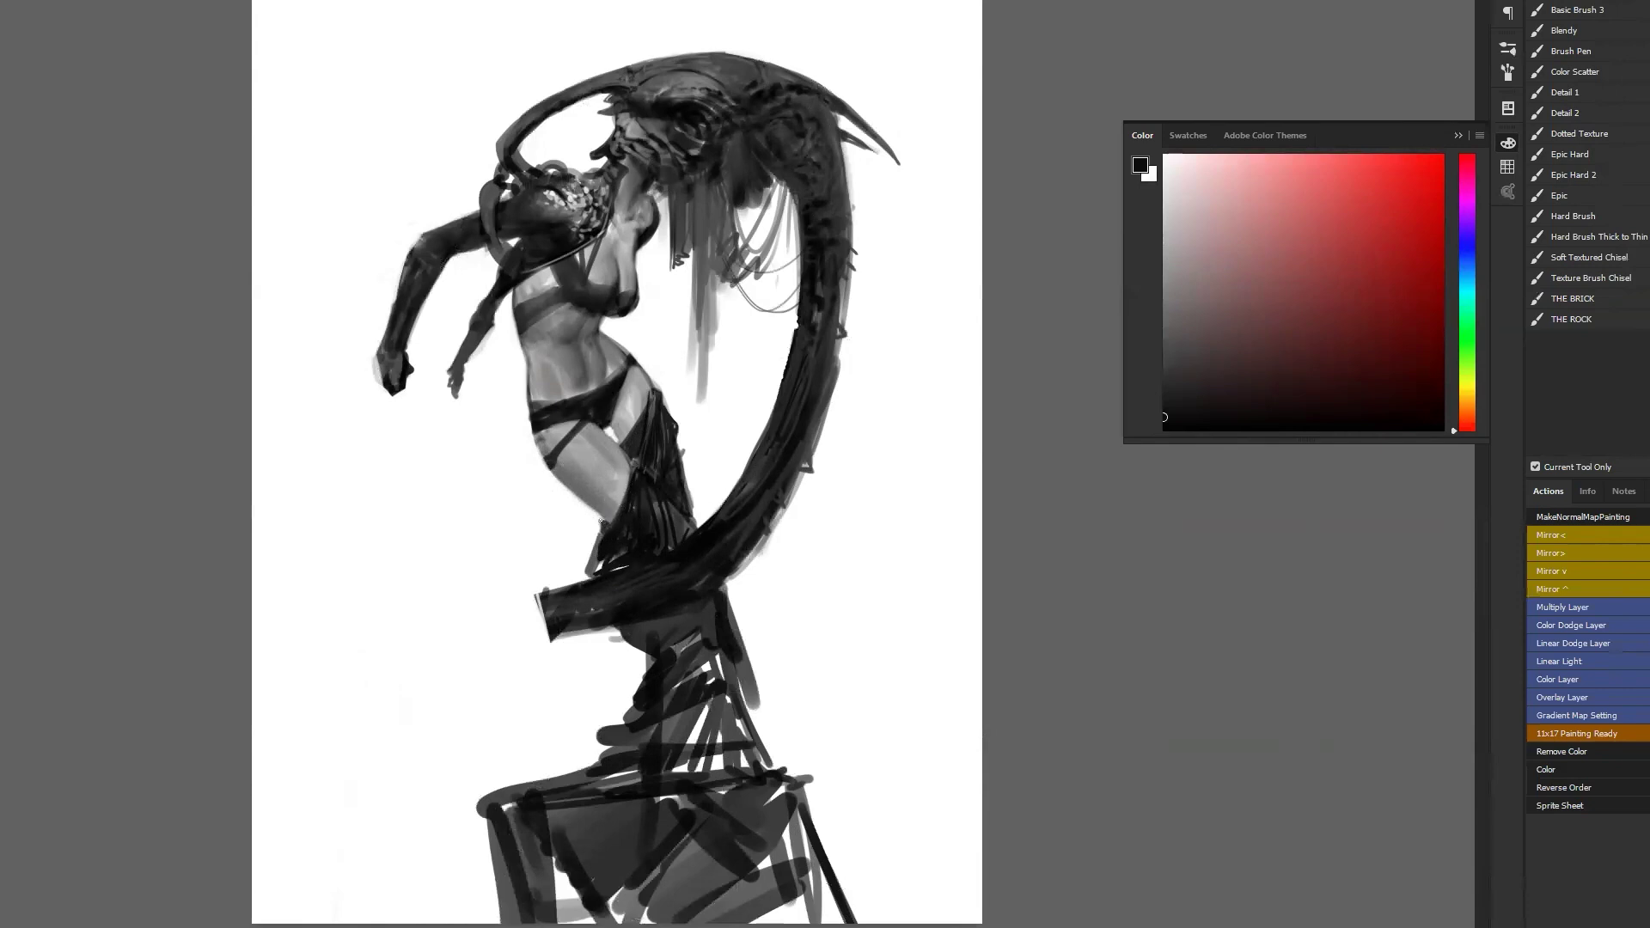
{"action": "left_click_drag", "start_coordinate": [588, 564], "coordinate": [576, 585]}
{"action": "left_click_drag", "start_coordinate": [576, 574], "coordinate": [575, 592]}
{"action": "left_click", "coordinate": [656, 498], "text": "alt"}
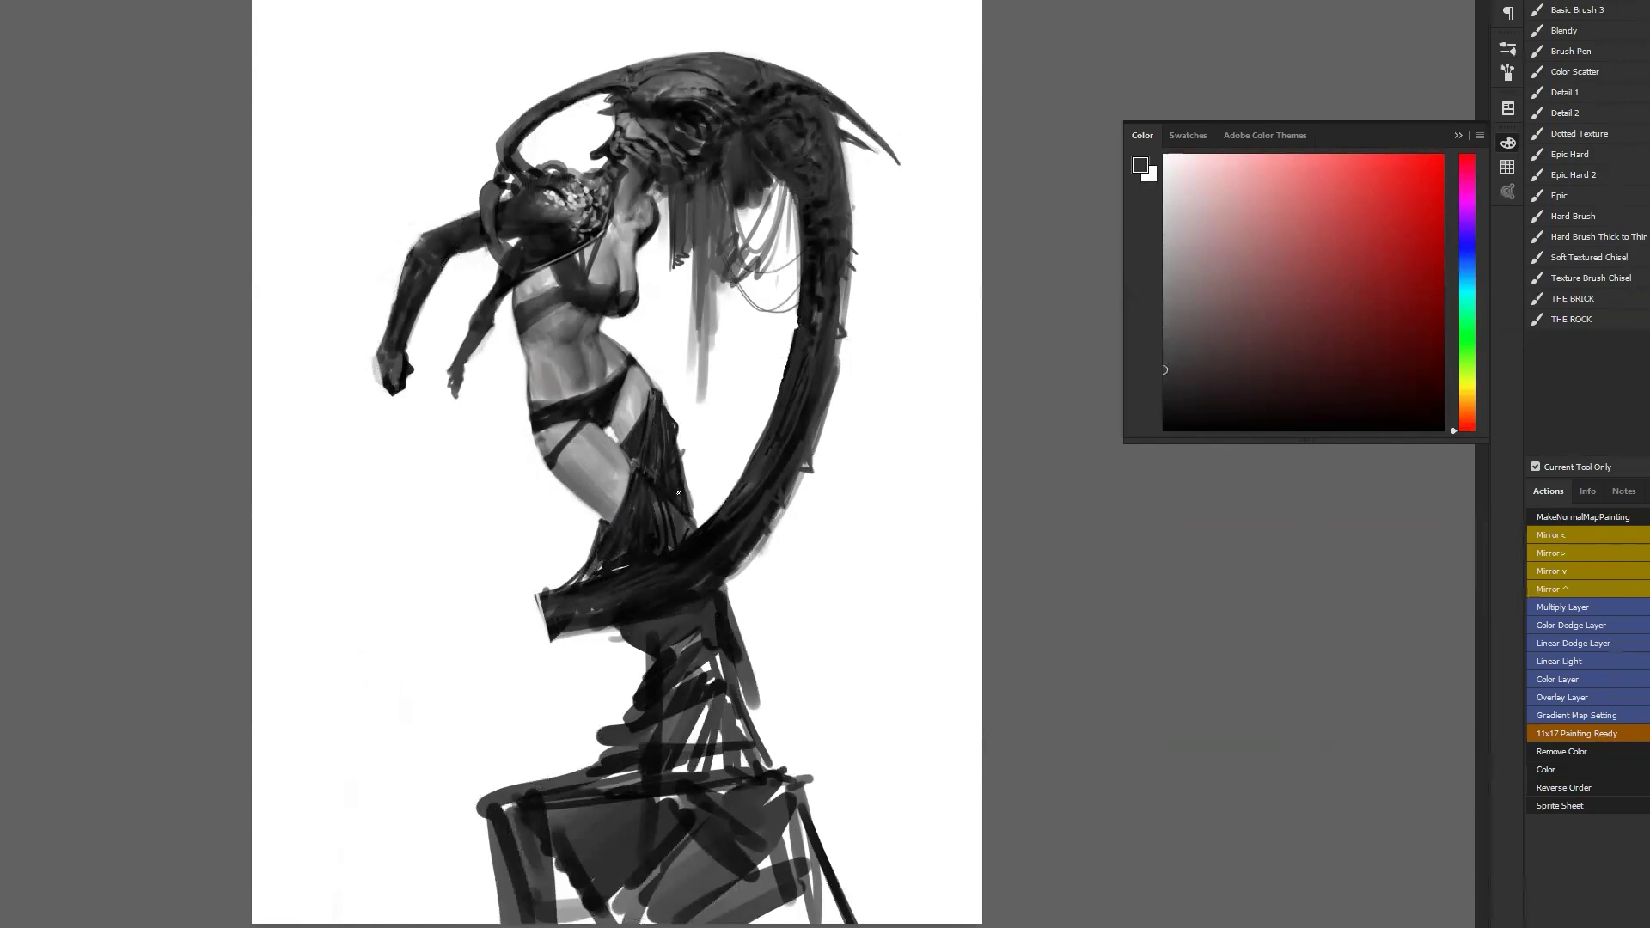
Merge the skirt folds with sampled dark tones and black, and carry the outer edge down to the tail.
{"action": "left_click", "coordinate": [639, 467], "text": "alt"}
{"action": "mouse_move", "coordinate": [625, 440]}
{"action": "left_mouse_down"}
{"action": "mouse_move", "coordinate": [680, 499]}
{"action": "mouse_move", "coordinate": [628, 445]}
{"action": "mouse_move", "coordinate": [646, 478]}
{"action": "left_mouse_up"}
{"action": "key", "text": "F2"}
{"action": "key", "text": "F2"}
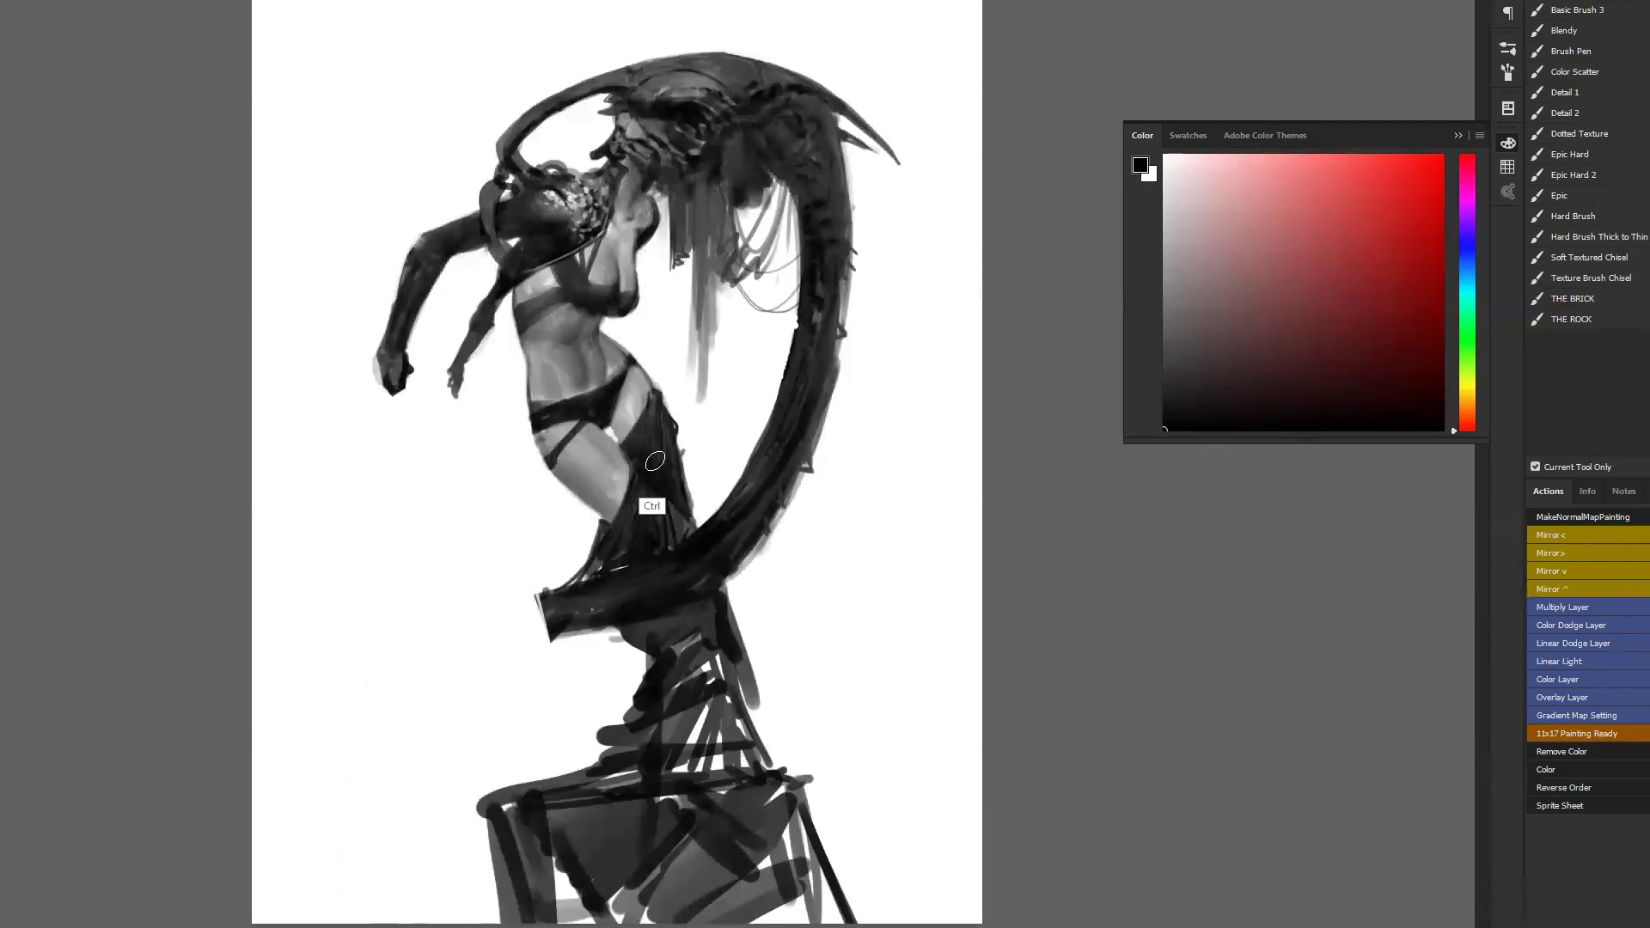
{"action": "left_click", "coordinate": [638, 500], "text": "alt"}
{"action": "key", "text": "d"}
{"action": "left_click_drag", "start_coordinate": [659, 513], "coordinate": [678, 515]}
{"action": "left_click", "coordinate": [678, 460], "text": "alt"}
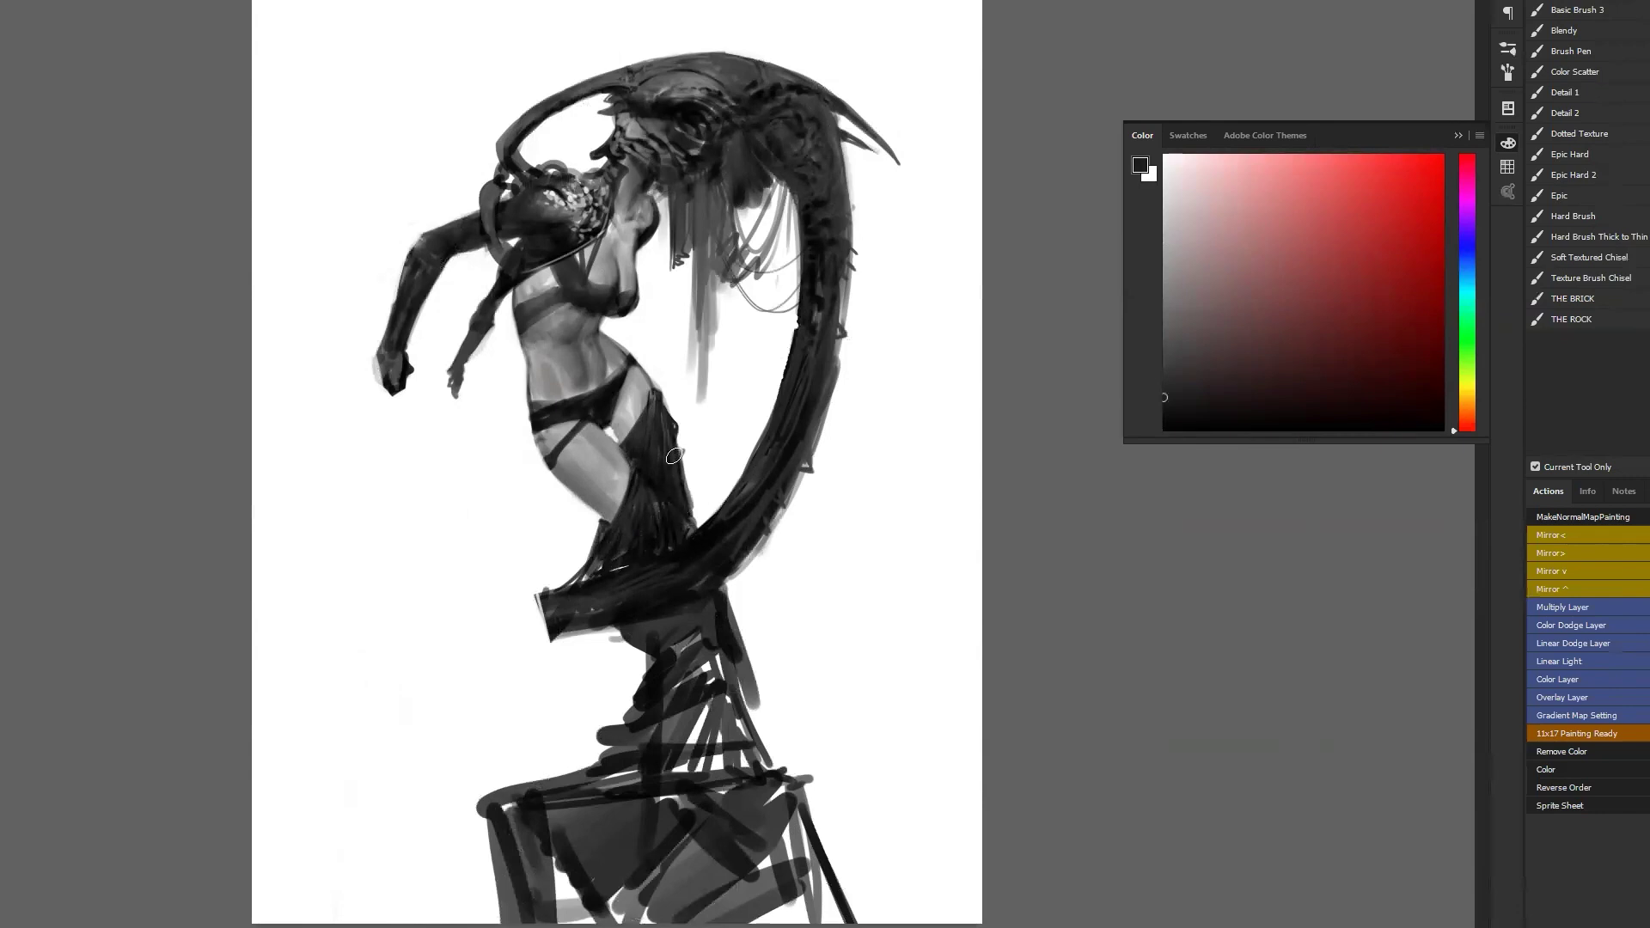
{"action": "mouse_move", "coordinate": [683, 473]}
{"action": "left_mouse_down"}
{"action": "mouse_move", "coordinate": [693, 519]}
{"action": "mouse_move", "coordinate": [692, 486]}
{"action": "left_mouse_up"}
{"action": "left_click_drag", "start_coordinate": [689, 483], "coordinate": [700, 525]}
Fill the drapery beneath the tail with black using a larger brush, and carve its inner edge with white.
{"action": "left_click_drag", "start_coordinate": [727, 596], "coordinate": [756, 695]}
{"action": "key", "text": "]"}
{"action": "key", "text": "]"}
{"action": "key", "text": "]"}
{"action": "mouse_move", "coordinate": [658, 624]}
{"action": "left_mouse_down"}
{"action": "mouse_move", "coordinate": [700, 605]}
{"action": "mouse_move", "coordinate": [611, 622]}
{"action": "mouse_move", "coordinate": [652, 656]}
{"action": "mouse_move", "coordinate": [679, 643]}
{"action": "mouse_move", "coordinate": [649, 680]}
{"action": "mouse_move", "coordinate": [644, 657]}
{"action": "mouse_move", "coordinate": [674, 653]}
{"action": "mouse_move", "coordinate": [690, 622]}
{"action": "mouse_move", "coordinate": [729, 693]}
{"action": "mouse_move", "coordinate": [643, 740]}
{"action": "mouse_move", "coordinate": [690, 754]}
{"action": "mouse_move", "coordinate": [657, 808]}
{"action": "left_mouse_up"}
{"action": "key", "text": "d"}
{"action": "mouse_move", "coordinate": [555, 802]}
{"action": "left_mouse_down"}
{"action": "mouse_move", "coordinate": [642, 752]}
{"action": "mouse_move", "coordinate": [655, 764]}
{"action": "mouse_move", "coordinate": [539, 791]}
{"action": "mouse_move", "coordinate": [612, 751]}
{"action": "left_mouse_up"}
{"action": "left_click", "coordinate": [605, 709], "text": "alt"}
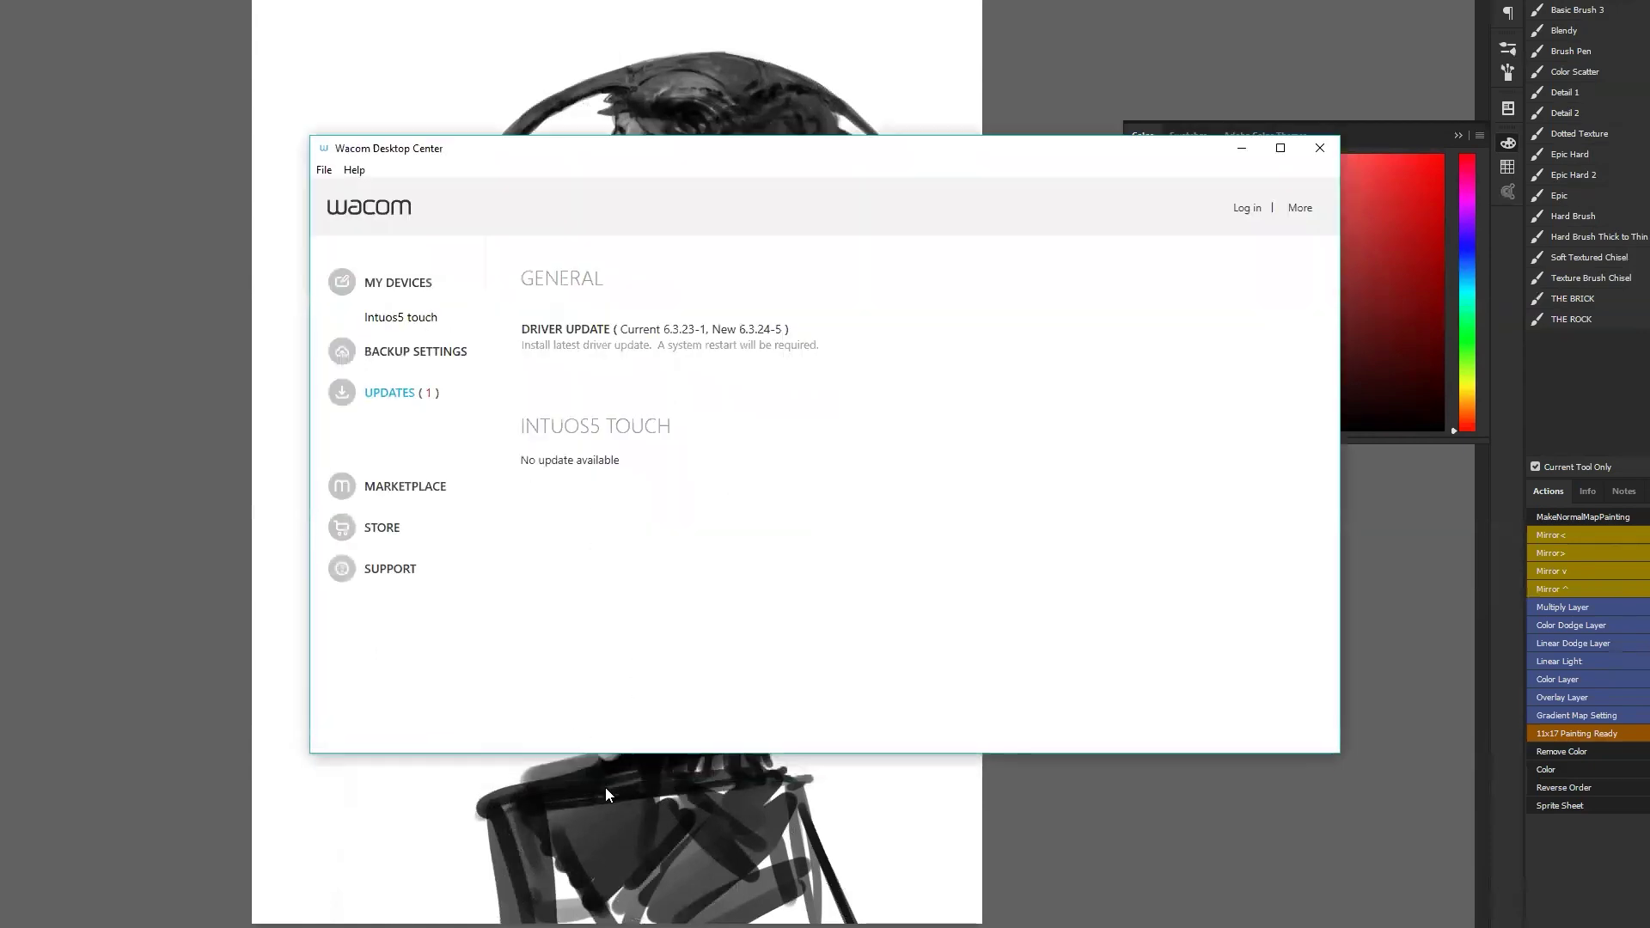
Switch from the Wacom Desktop Center window back to the painting in Photoshop.
{"action": "key", "text": "alt+Tab"}
{"action": "key", "text": "alt+Tab"}
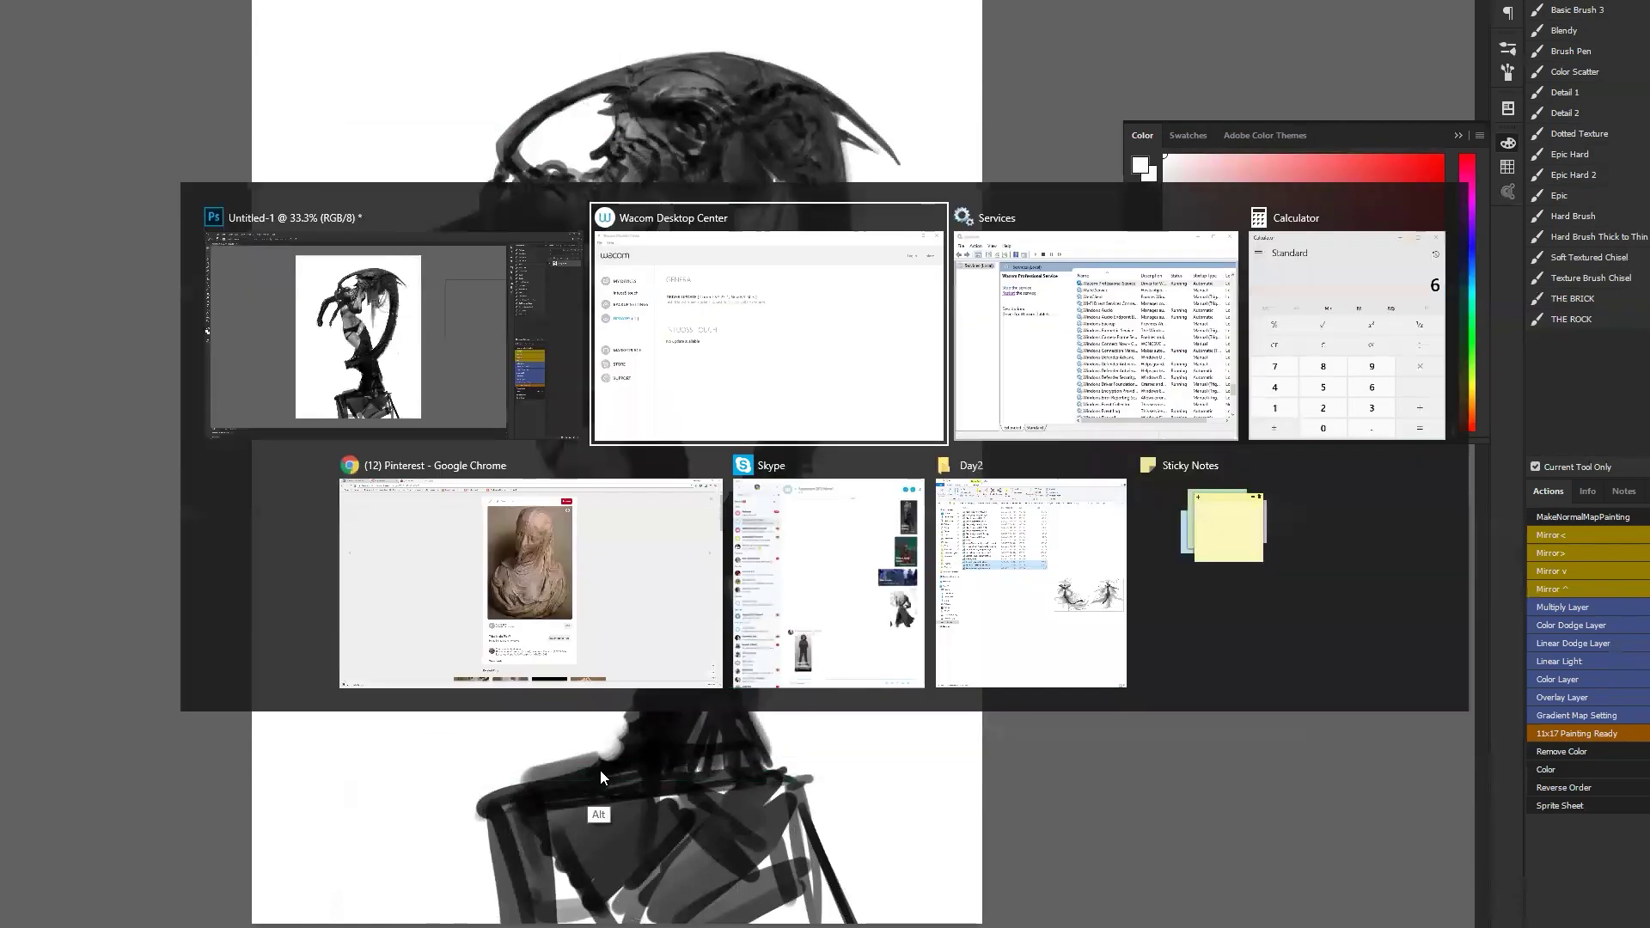
{"action": "left_click", "coordinate": [642, 591]}
{"action": "key", "text": "alt+Tab"}
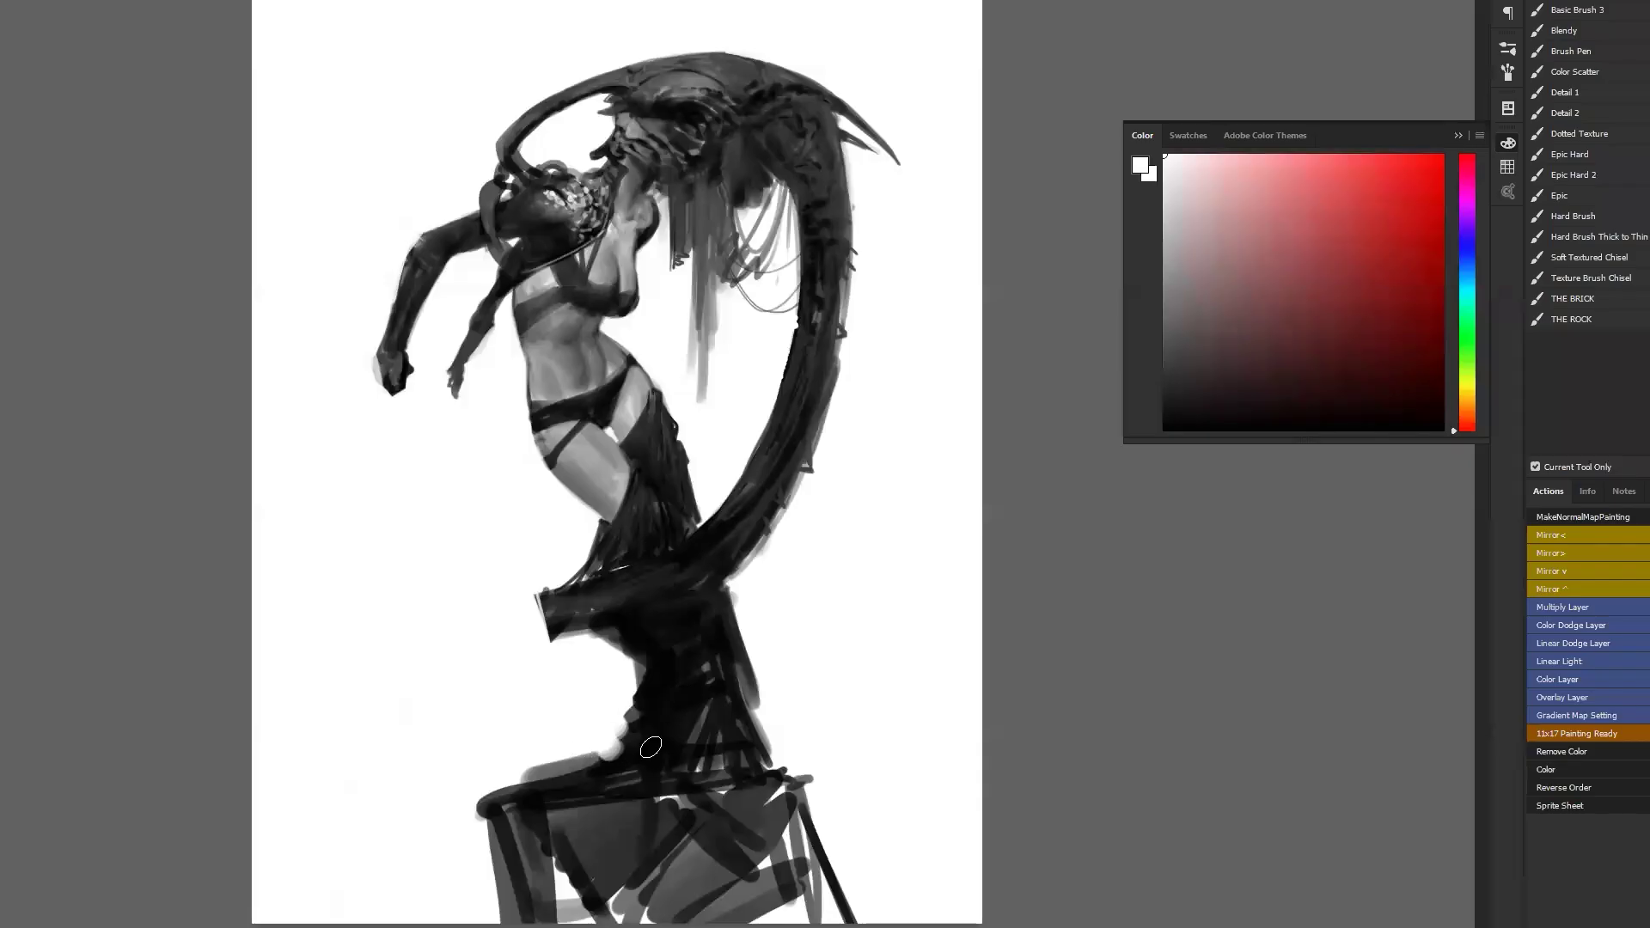
Paint draped folds across the block at the base with sampled dark greys and black.
{"action": "left_click", "coordinate": [594, 848], "text": "alt"}
{"action": "mouse_move", "coordinate": [563, 861]}
{"action": "left_mouse_down"}
{"action": "mouse_move", "coordinate": [707, 789]}
{"action": "mouse_move", "coordinate": [631, 894]}
{"action": "left_mouse_up"}
{"action": "left_click_drag", "start_coordinate": [691, 809], "coordinate": [680, 803]}
{"action": "left_click", "coordinate": [559, 813], "text": "alt"}
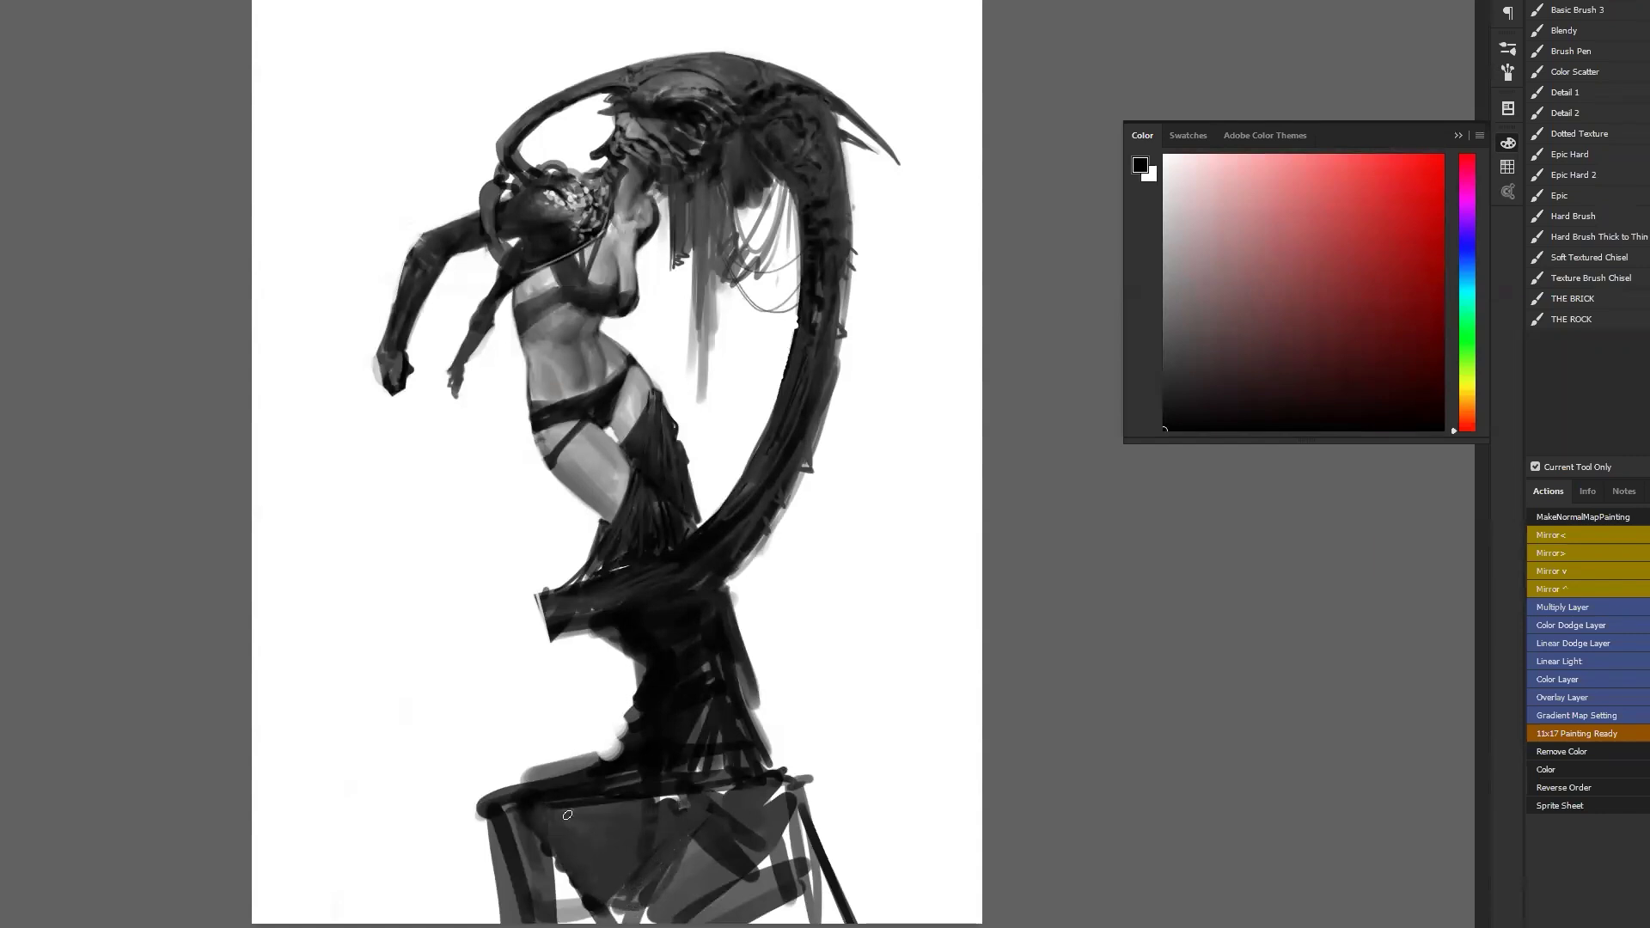
{"action": "left_click_drag", "start_coordinate": [548, 811], "coordinate": [645, 871]}
{"action": "mouse_move", "coordinate": [555, 827]}
{"action": "left_mouse_down"}
{"action": "mouse_move", "coordinate": [605, 887]}
{"action": "mouse_move", "coordinate": [654, 896]}
{"action": "left_mouse_up"}
{"action": "left_click_drag", "start_coordinate": [567, 816], "coordinate": [638, 850]}
{"action": "left_click_drag", "start_coordinate": [689, 794], "coordinate": [680, 808]}
{"action": "left_click_drag", "start_coordinate": [566, 809], "coordinate": [652, 820]}
{"action": "left_click", "coordinate": [719, 804], "text": "alt"}
{"action": "mouse_move", "coordinate": [703, 806]}
{"action": "left_mouse_down"}
{"action": "mouse_move", "coordinate": [751, 846]}
{"action": "mouse_move", "coordinate": [746, 883]}
{"action": "left_mouse_up"}
Darken the lower cloth and both outer sides of the base block with black using a larger brush.
{"action": "key", "text": "d"}
{"action": "key", "text": "]"}
{"action": "key", "text": "]"}
{"action": "key", "text": "]"}
{"action": "key", "text": "]"}
{"action": "mouse_move", "coordinate": [789, 818]}
{"action": "left_mouse_down"}
{"action": "mouse_move", "coordinate": [761, 871]}
{"action": "mouse_move", "coordinate": [760, 894]}
{"action": "mouse_move", "coordinate": [802, 870]}
{"action": "mouse_move", "coordinate": [782, 878]}
{"action": "mouse_move", "coordinate": [803, 920]}
{"action": "left_mouse_up"}
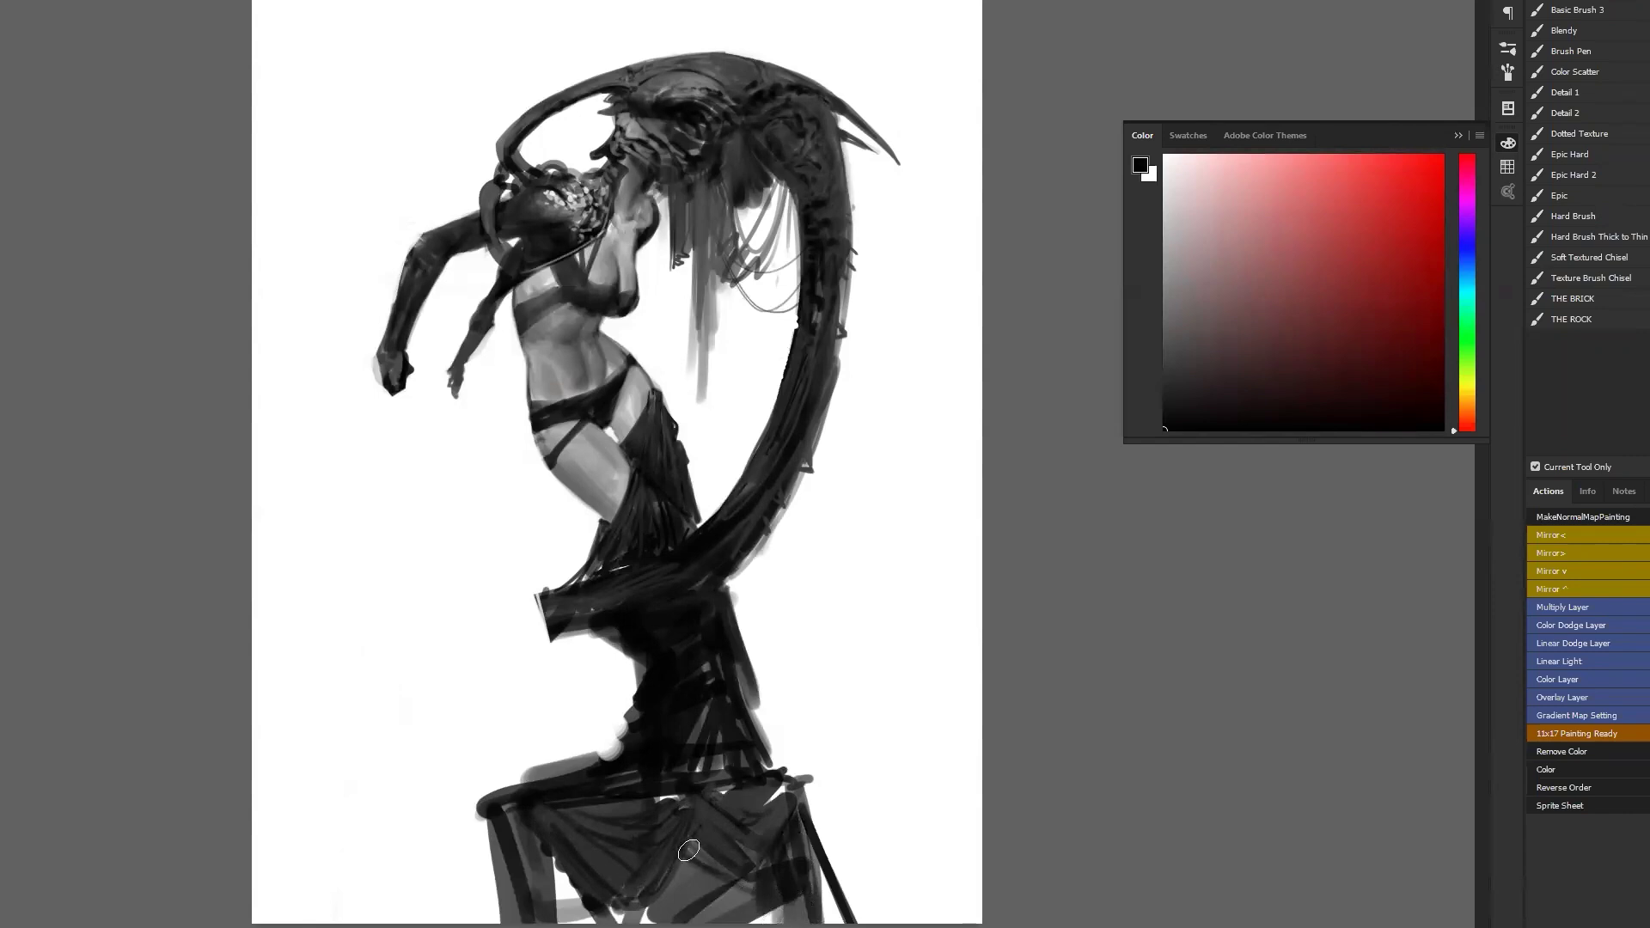
{"action": "mouse_move", "coordinate": [668, 886]}
{"action": "left_mouse_down"}
{"action": "mouse_move", "coordinate": [685, 880]}
{"action": "mouse_move", "coordinate": [705, 915]}
{"action": "left_mouse_up"}
{"action": "left_click_drag", "start_coordinate": [515, 827], "coordinate": [537, 918]}
Cut away the protruding side of the base block with white for a narrower pedestal.
{"action": "left_click", "coordinate": [473, 861], "text": "alt"}
{"action": "left_click_drag", "start_coordinate": [482, 795], "coordinate": [514, 922]}
{"action": "left_click_drag", "start_coordinate": [472, 765], "coordinate": [519, 923]}
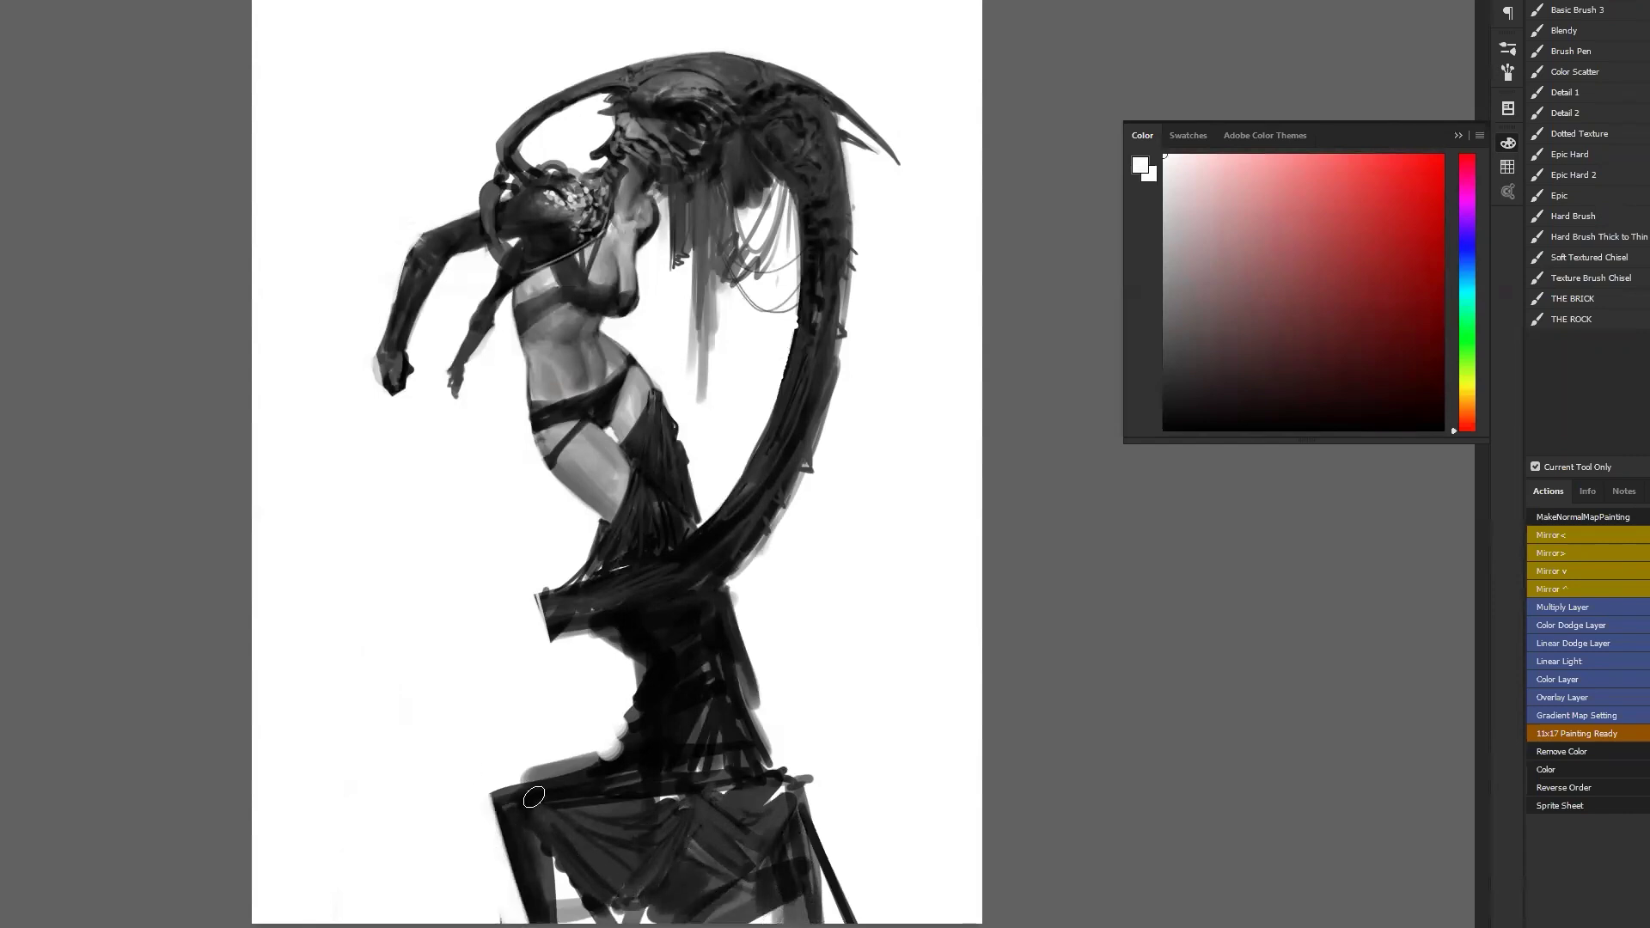
{"action": "left_click_drag", "start_coordinate": [571, 761], "coordinate": [552, 806]}
{"action": "mouse_move", "coordinate": [602, 726]}
{"action": "left_mouse_down"}
{"action": "mouse_move", "coordinate": [542, 901]}
{"action": "mouse_move", "coordinate": [602, 756]}
{"action": "mouse_move", "coordinate": [604, 791]}
{"action": "mouse_move", "coordinate": [614, 685]}
{"action": "mouse_move", "coordinate": [643, 912]}
{"action": "left_mouse_up"}
Paint the outer side of the pedestal solid dark down to the canvas edge, and erase the block's leftover corner with white.
{"action": "left_click", "coordinate": [695, 708], "text": "alt"}
{"action": "left_click_drag", "start_coordinate": [763, 794], "coordinate": [795, 866]}
{"action": "left_click_drag", "start_coordinate": [724, 634], "coordinate": [817, 909]}
{"action": "left_click_drag", "start_coordinate": [758, 679], "coordinate": [826, 903]}
{"action": "left_click", "coordinate": [499, 823], "text": "alt"}
{"action": "mouse_move", "coordinate": [503, 804]}
{"action": "left_mouse_down"}
{"action": "mouse_move", "coordinate": [530, 876]}
{"action": "mouse_move", "coordinate": [589, 776]}
{"action": "mouse_move", "coordinate": [622, 850]}
{"action": "mouse_move", "coordinate": [515, 733]}
{"action": "mouse_move", "coordinate": [545, 794]}
{"action": "left_mouse_up"}
Mirror the canvas and paint thin dark strands from the stump to the pedestal using a smaller brush.
{"action": "key", "text": "ctrl+shift+h"}
{"action": "left_click", "coordinate": [607, 653], "text": "alt"}
{"action": "key", "text": "["}
{"action": "key", "text": "["}
{"action": "key", "text": "["}
{"action": "key", "text": "["}
{"action": "key", "text": "["}
{"action": "mouse_move", "coordinate": [662, 634]}
{"action": "left_mouse_down"}
{"action": "mouse_move", "coordinate": [567, 709]}
{"action": "mouse_move", "coordinate": [670, 621]}
{"action": "mouse_move", "coordinate": [568, 697]}
{"action": "mouse_move", "coordinate": [672, 625]}
{"action": "mouse_move", "coordinate": [581, 707]}
{"action": "left_mouse_up"}
{"action": "left_click_drag", "start_coordinate": [659, 643], "coordinate": [570, 753]}
{"action": "left_click_drag", "start_coordinate": [458, 764], "coordinate": [379, 924]}
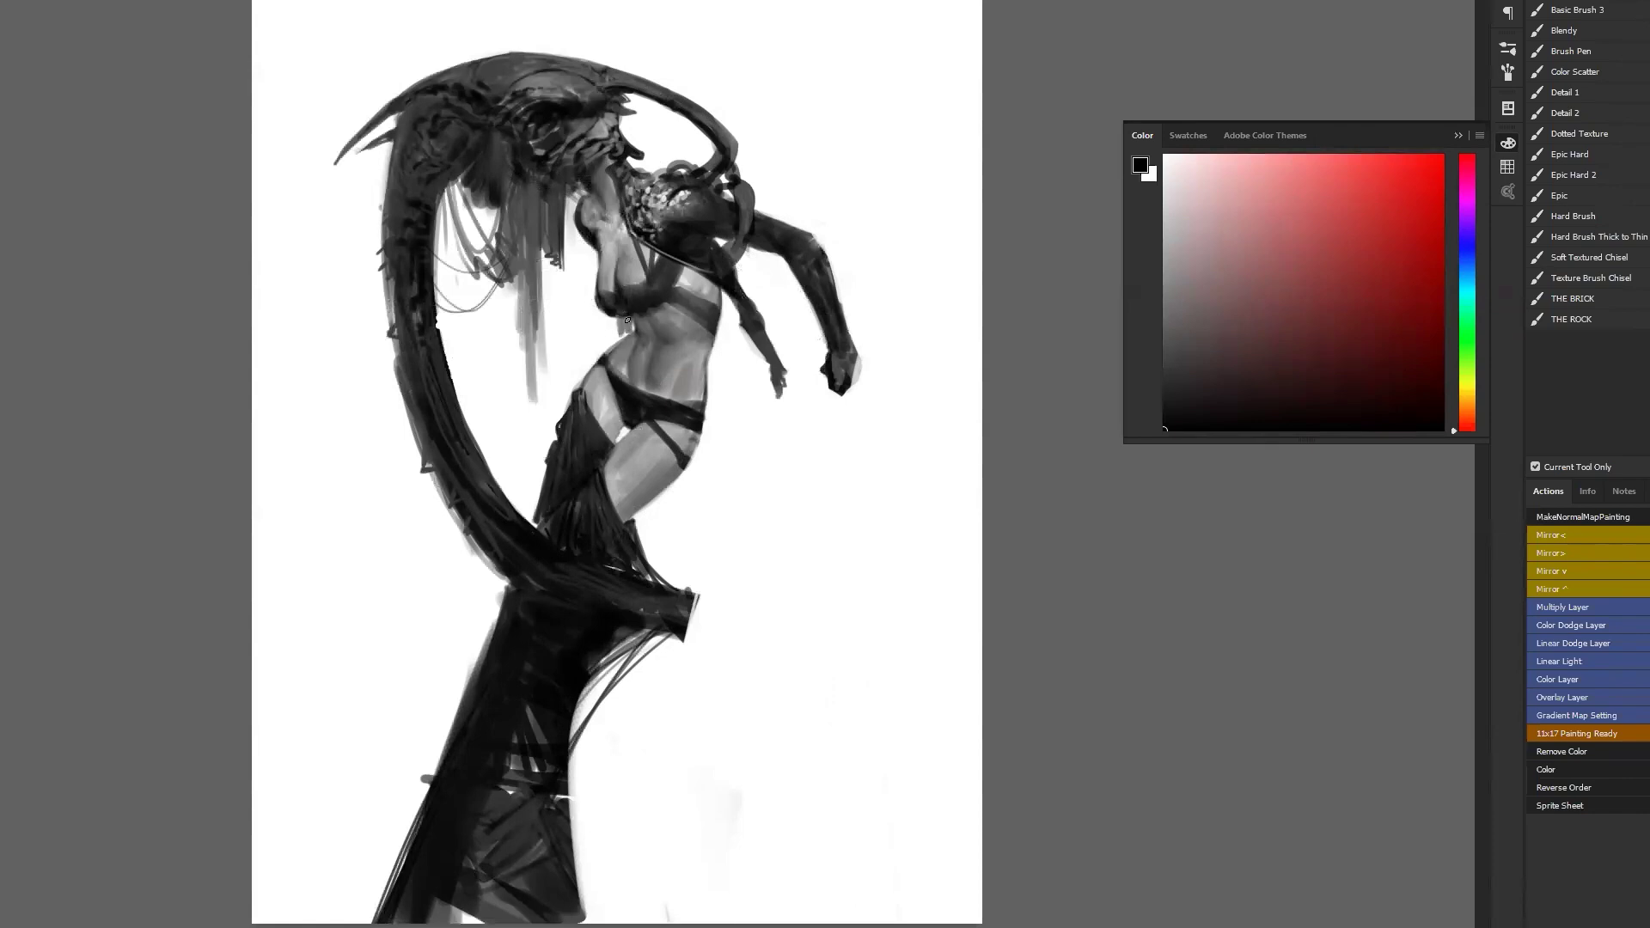
{"action": "left_click_drag", "start_coordinate": [621, 323], "coordinate": [533, 430]}
{"action": "key", "text": "ctrl+z"}
{"action": "key", "text": "ctrl+z"}
{"action": "key", "text": "ctrl+z"}
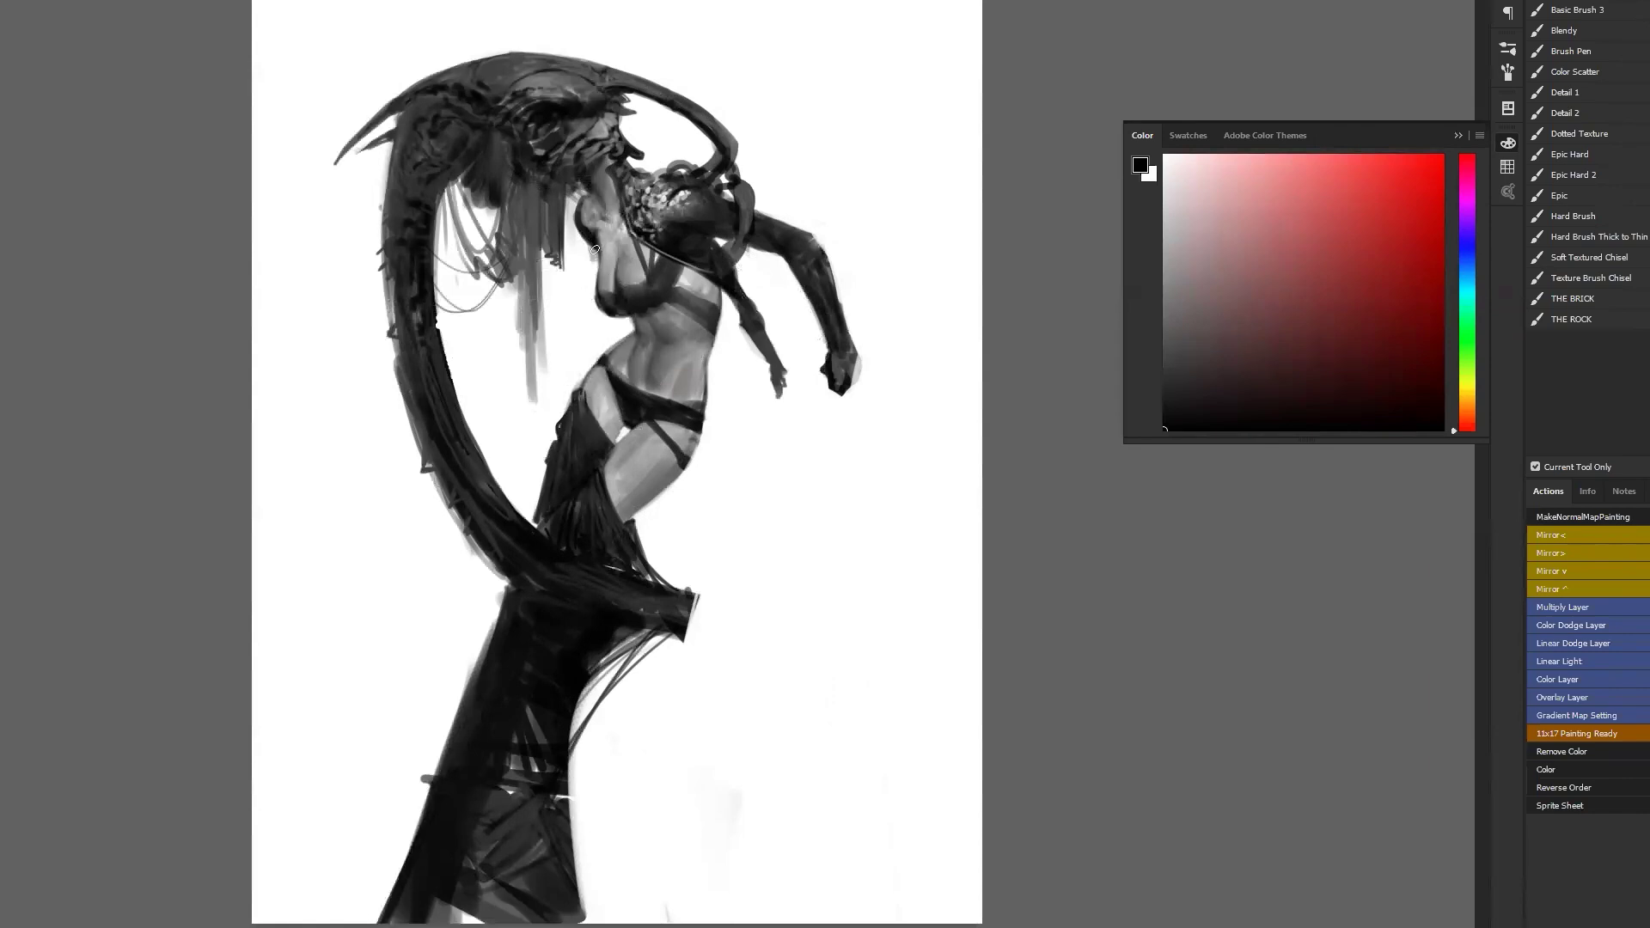
Paint a tapering grey strand from below the bust toward the hip, and mirror the canvas back.
{"action": "mouse_move", "coordinate": [598, 289]}
{"action": "left_mouse_down"}
{"action": "mouse_move", "coordinate": [591, 256]}
{"action": "mouse_move", "coordinate": [601, 313]}
{"action": "mouse_move", "coordinate": [576, 361]}
{"action": "mouse_move", "coordinate": [602, 322]}
{"action": "mouse_move", "coordinate": [565, 378]}
{"action": "left_mouse_up"}
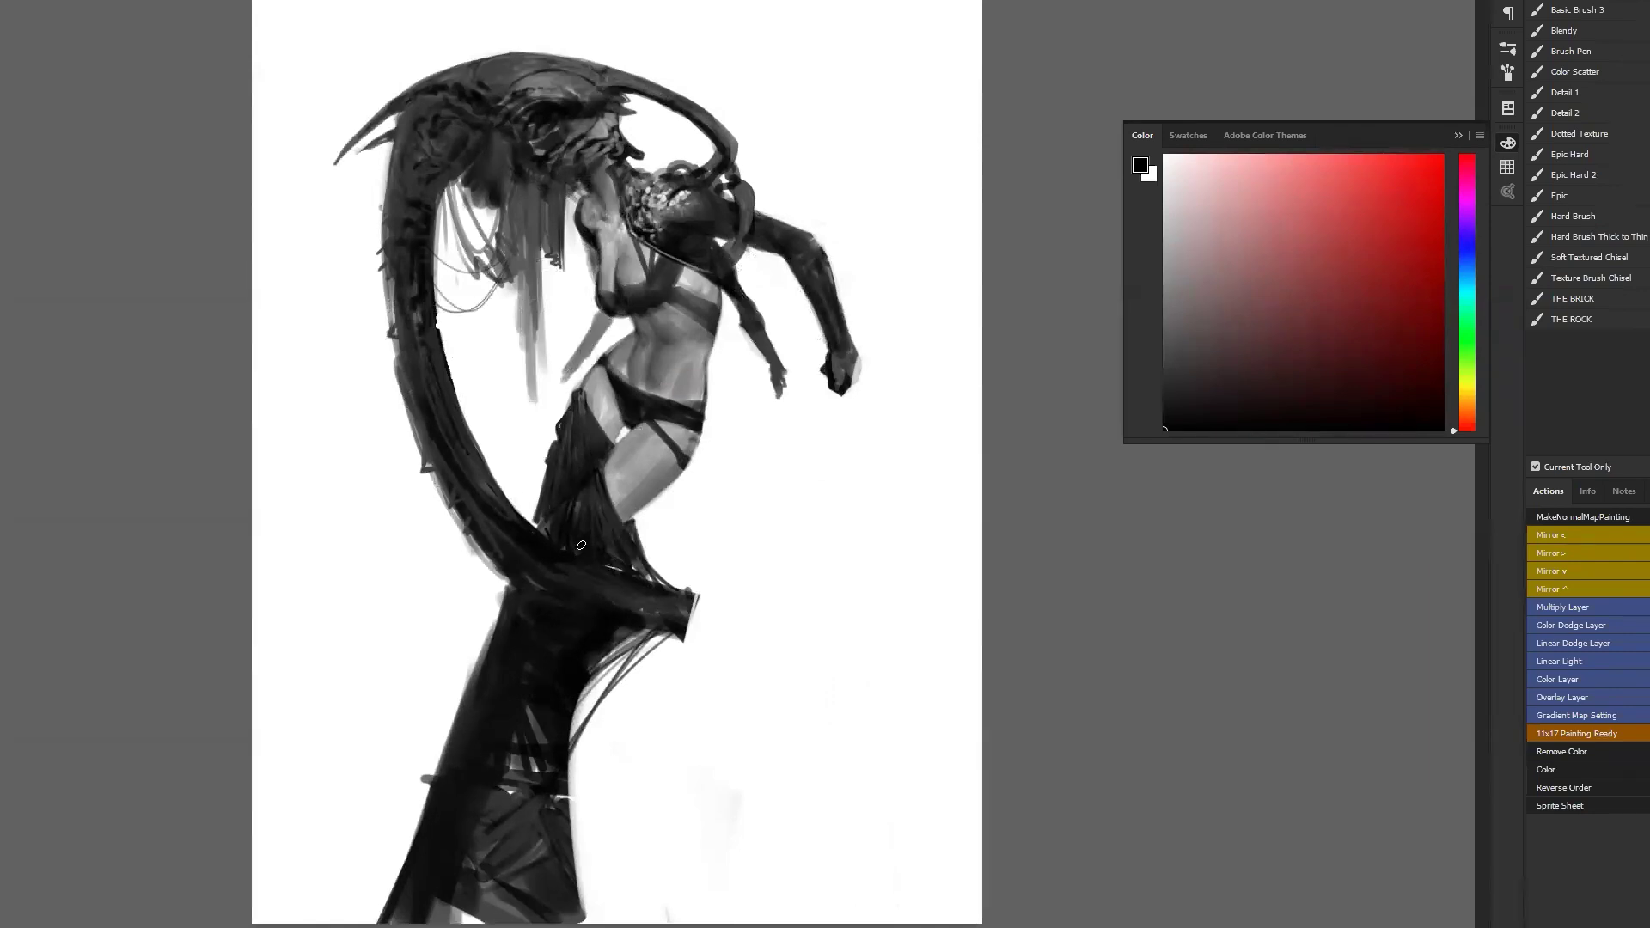
{"action": "key", "text": "F2"}
{"action": "key", "text": "F2"}
{"action": "key", "text": "F2"}
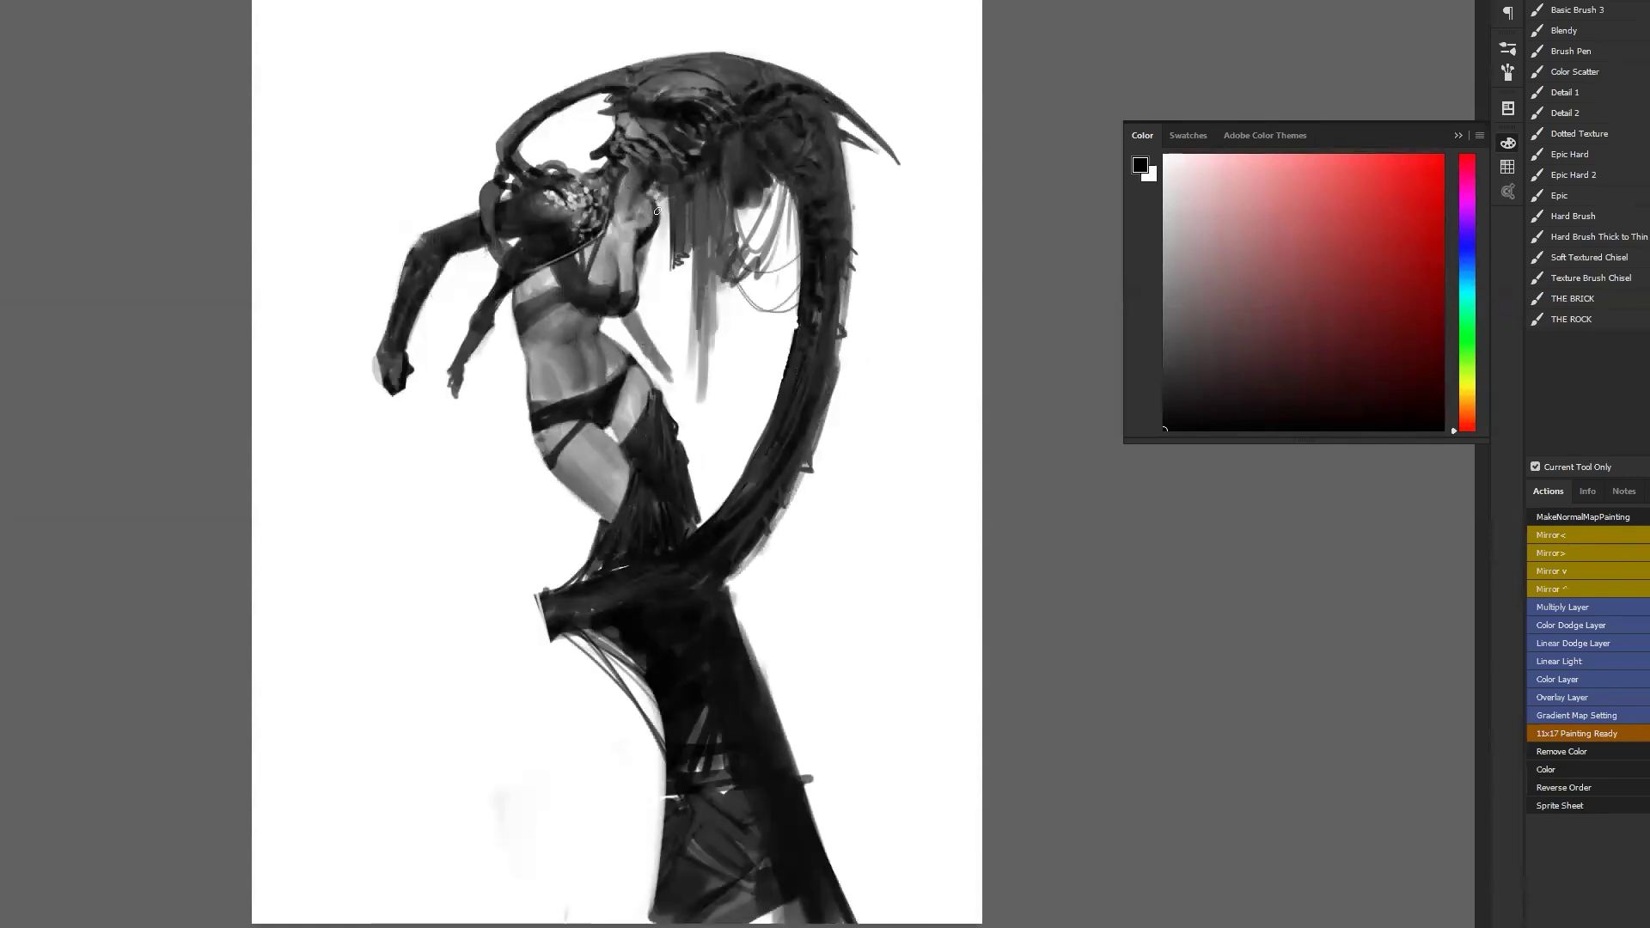
Check the veiled bust reference on Pinterest, return to Photoshop, and fill the canvas with white.
{"action": "key", "text": "alt+Tab"}
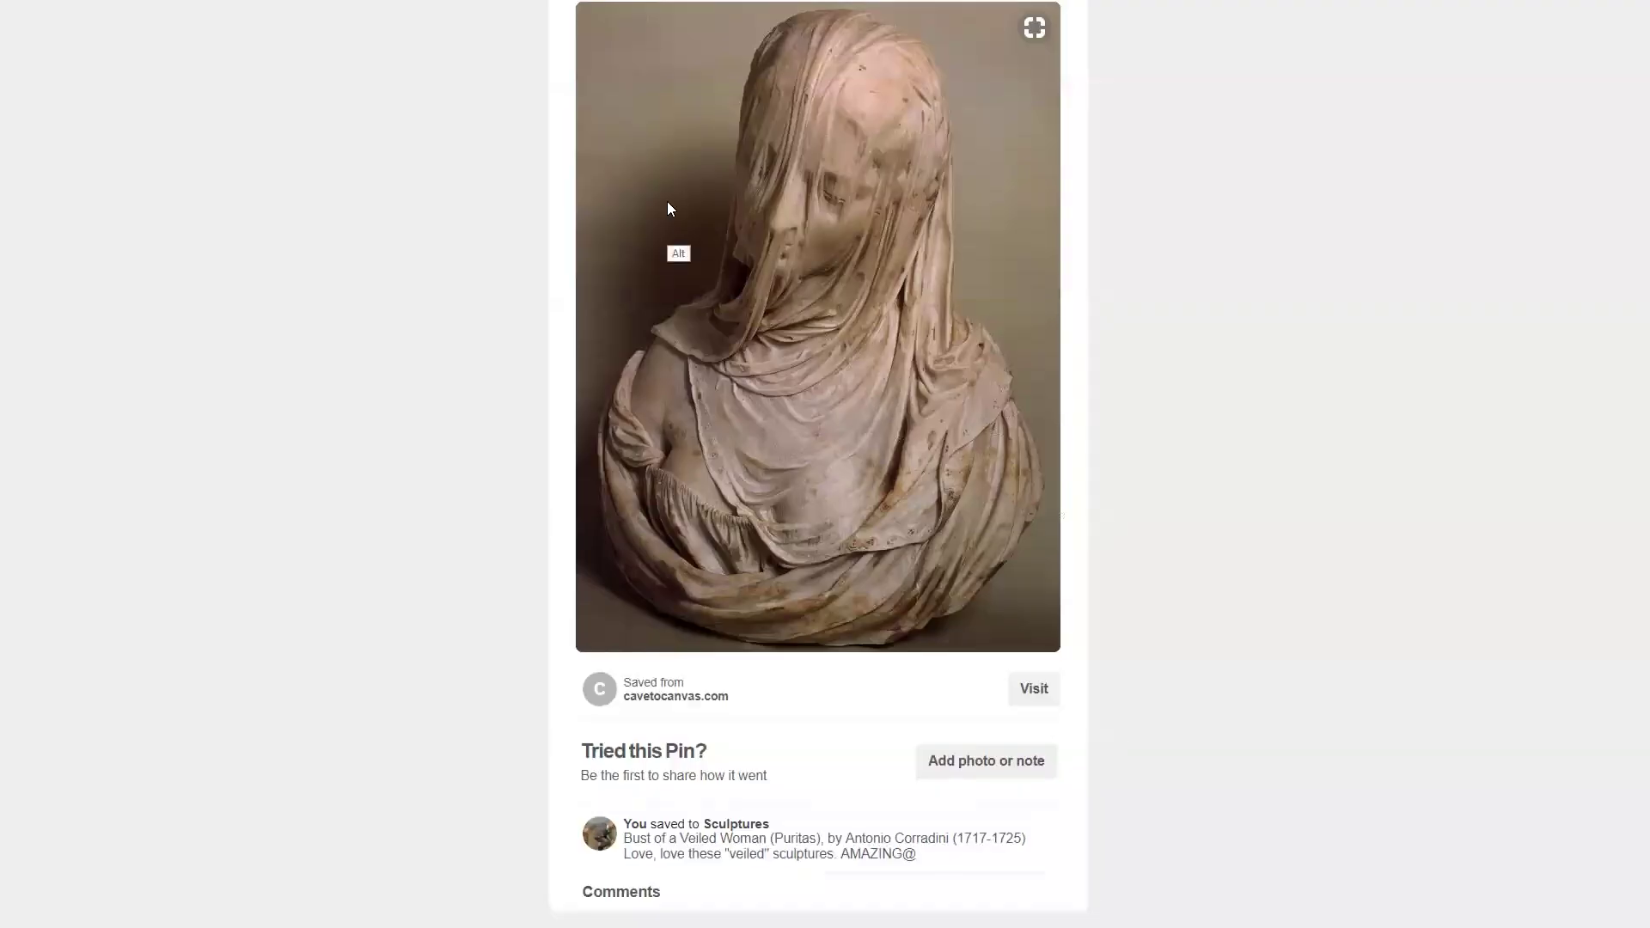
{"action": "key", "text": "alt+Tab"}
{"action": "left_click", "coordinate": [708, 344], "text": "alt"}
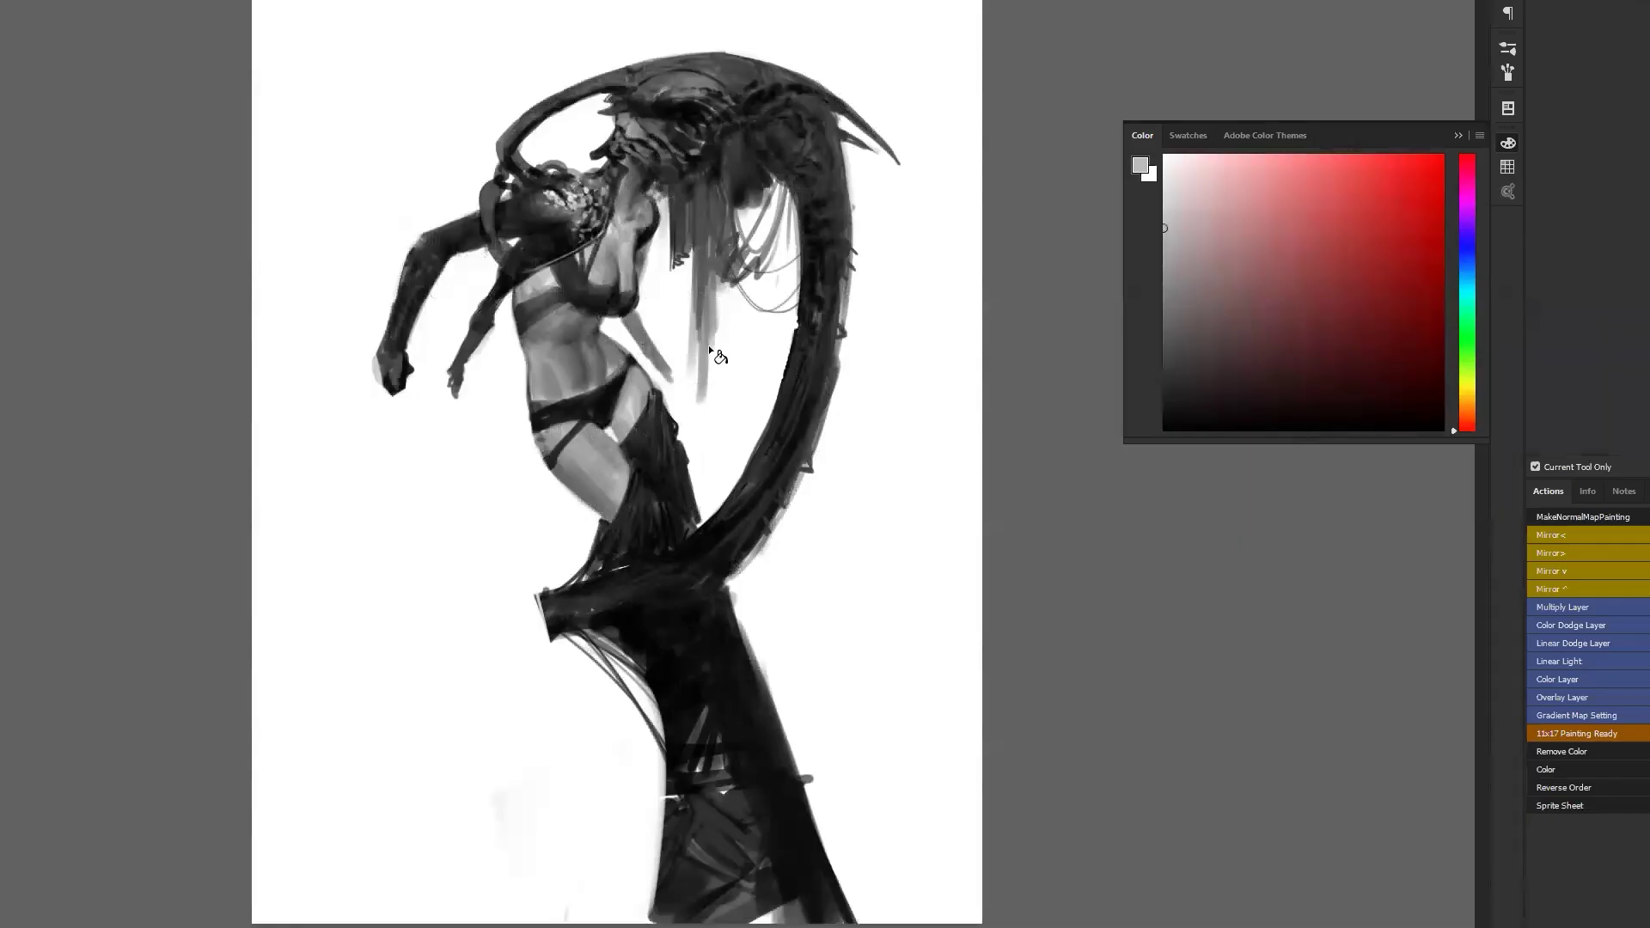
{"action": "left_click", "coordinate": [744, 384], "text": "alt"}
{"action": "key", "text": "ctrl+BackSpace"}
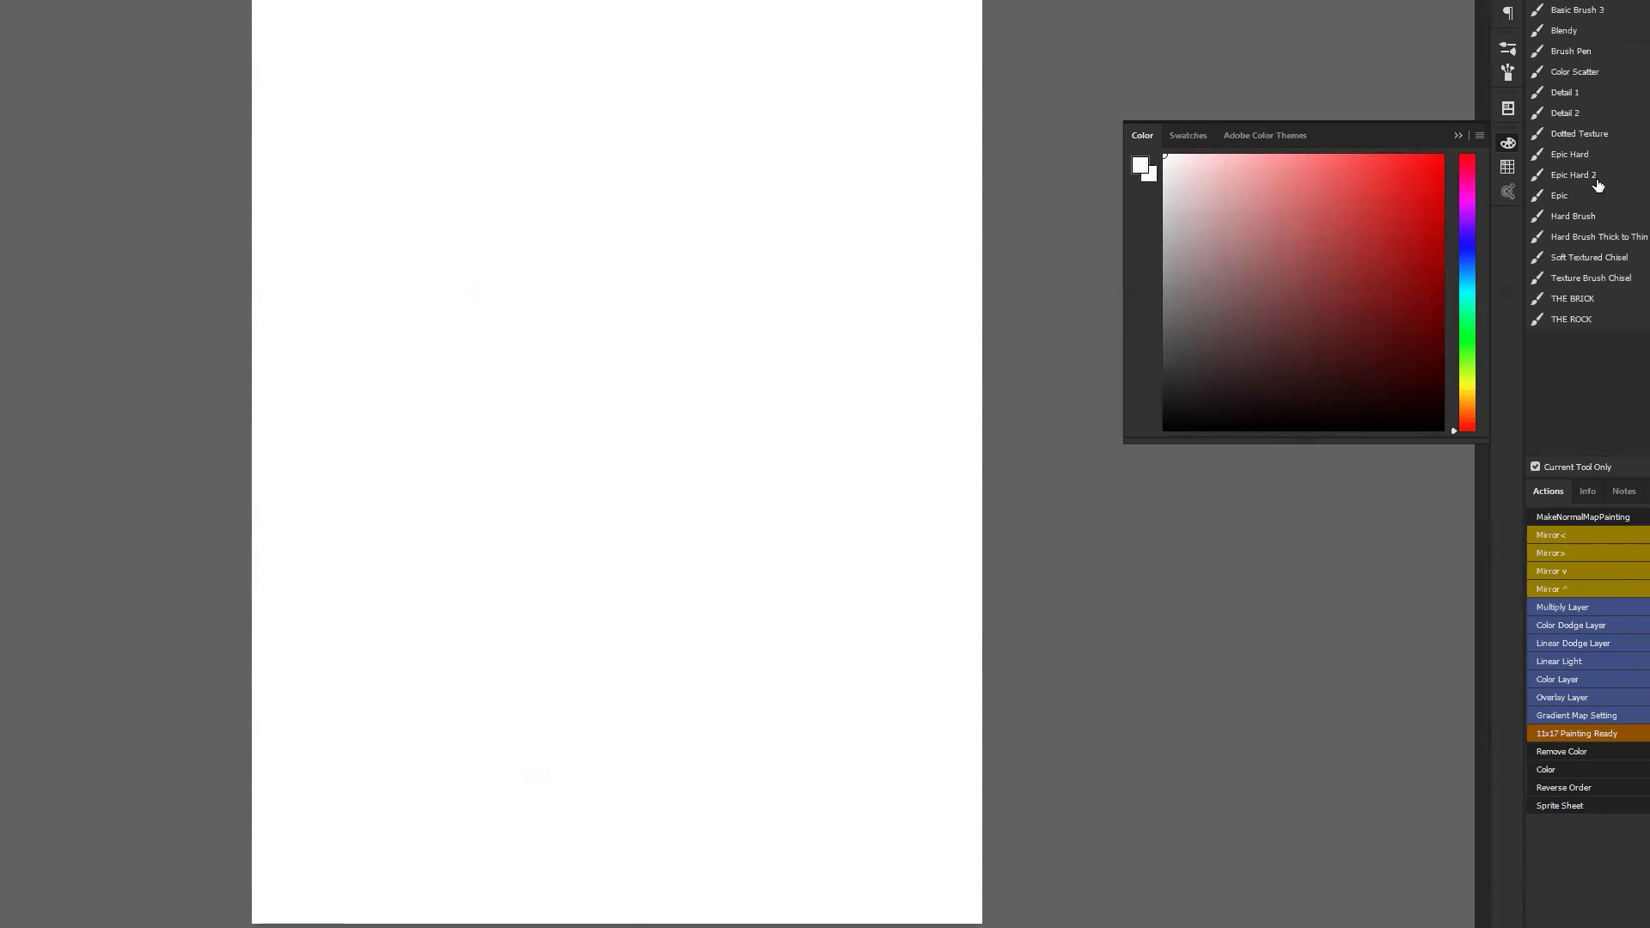
Sketch two black boxes side by side with the letters A and B beneath them, using the Epic Hard 2 brush.
{"action": "left_click", "coordinate": [1573, 175]}
{"action": "key", "text": "d"}
{"action": "mouse_move", "coordinate": [401, 251]}
{"action": "left_mouse_down"}
{"action": "mouse_move", "coordinate": [441, 251]}
{"action": "mouse_move", "coordinate": [447, 222]}
{"action": "left_mouse_up"}
{"action": "left_click_drag", "start_coordinate": [749, 170], "coordinate": [746, 248]}
{"action": "left_click_drag", "start_coordinate": [748, 172], "coordinate": [746, 237]}
{"action": "left_click_drag", "start_coordinate": [366, 75], "coordinate": [368, 142]}
{"action": "mouse_move", "coordinate": [375, 62]}
{"action": "left_mouse_down"}
{"action": "mouse_move", "coordinate": [413, 63]}
{"action": "mouse_move", "coordinate": [486, 136]}
{"action": "left_mouse_up"}
{"action": "key", "text": "ctrl+z"}
{"action": "key", "text": "ctrl+z"}
{"action": "mouse_move", "coordinate": [379, 60]}
{"action": "left_mouse_down"}
{"action": "mouse_move", "coordinate": [379, 99]}
{"action": "mouse_move", "coordinate": [465, 59]}
{"action": "mouse_move", "coordinate": [370, 140]}
{"action": "left_mouse_up"}
{"action": "mouse_move", "coordinate": [724, 47]}
{"action": "left_mouse_down"}
{"action": "mouse_move", "coordinate": [723, 137]}
{"action": "mouse_move", "coordinate": [821, 125]}
{"action": "left_mouse_up"}
{"action": "left_click_drag", "start_coordinate": [820, 127], "coordinate": [723, 139]}
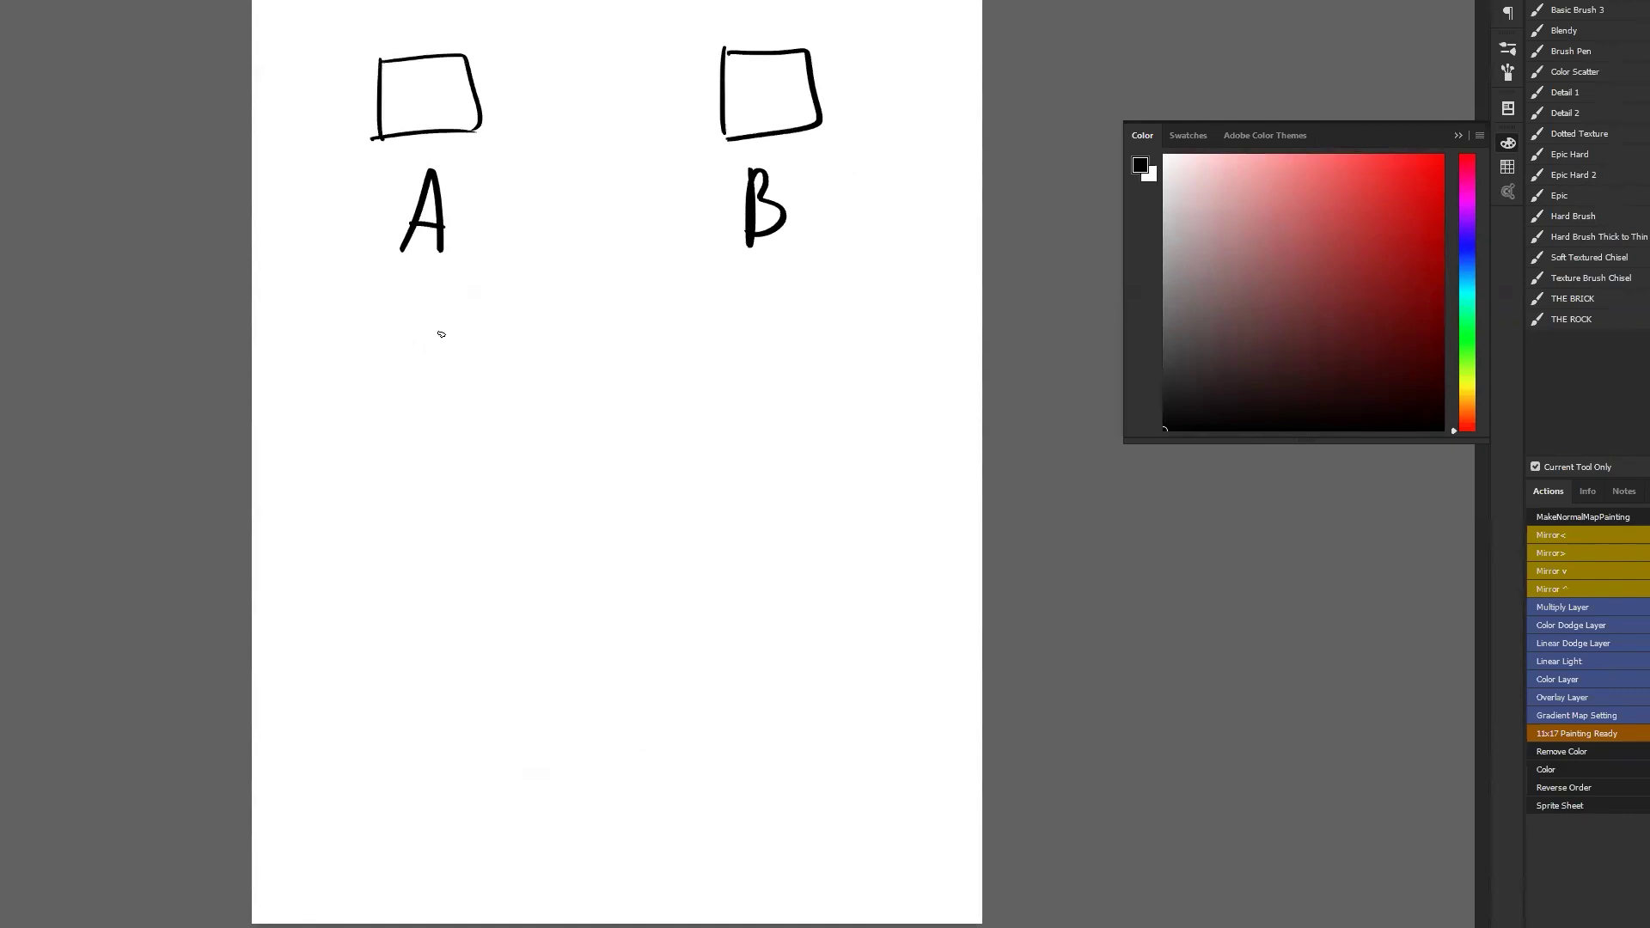
Draw several lines under A and one under B, and paint a red star and move it into the box above A.
{"action": "left_click_drag", "start_coordinate": [364, 303], "coordinate": [511, 301]}
{"action": "left_click_drag", "start_coordinate": [361, 339], "coordinate": [477, 333]}
{"action": "mouse_move", "coordinate": [371, 359]}
{"action": "left_mouse_down"}
{"action": "mouse_move", "coordinate": [472, 351]}
{"action": "mouse_move", "coordinate": [443, 378]}
{"action": "left_mouse_up"}
{"action": "left_click_drag", "start_coordinate": [407, 399], "coordinate": [434, 399]}
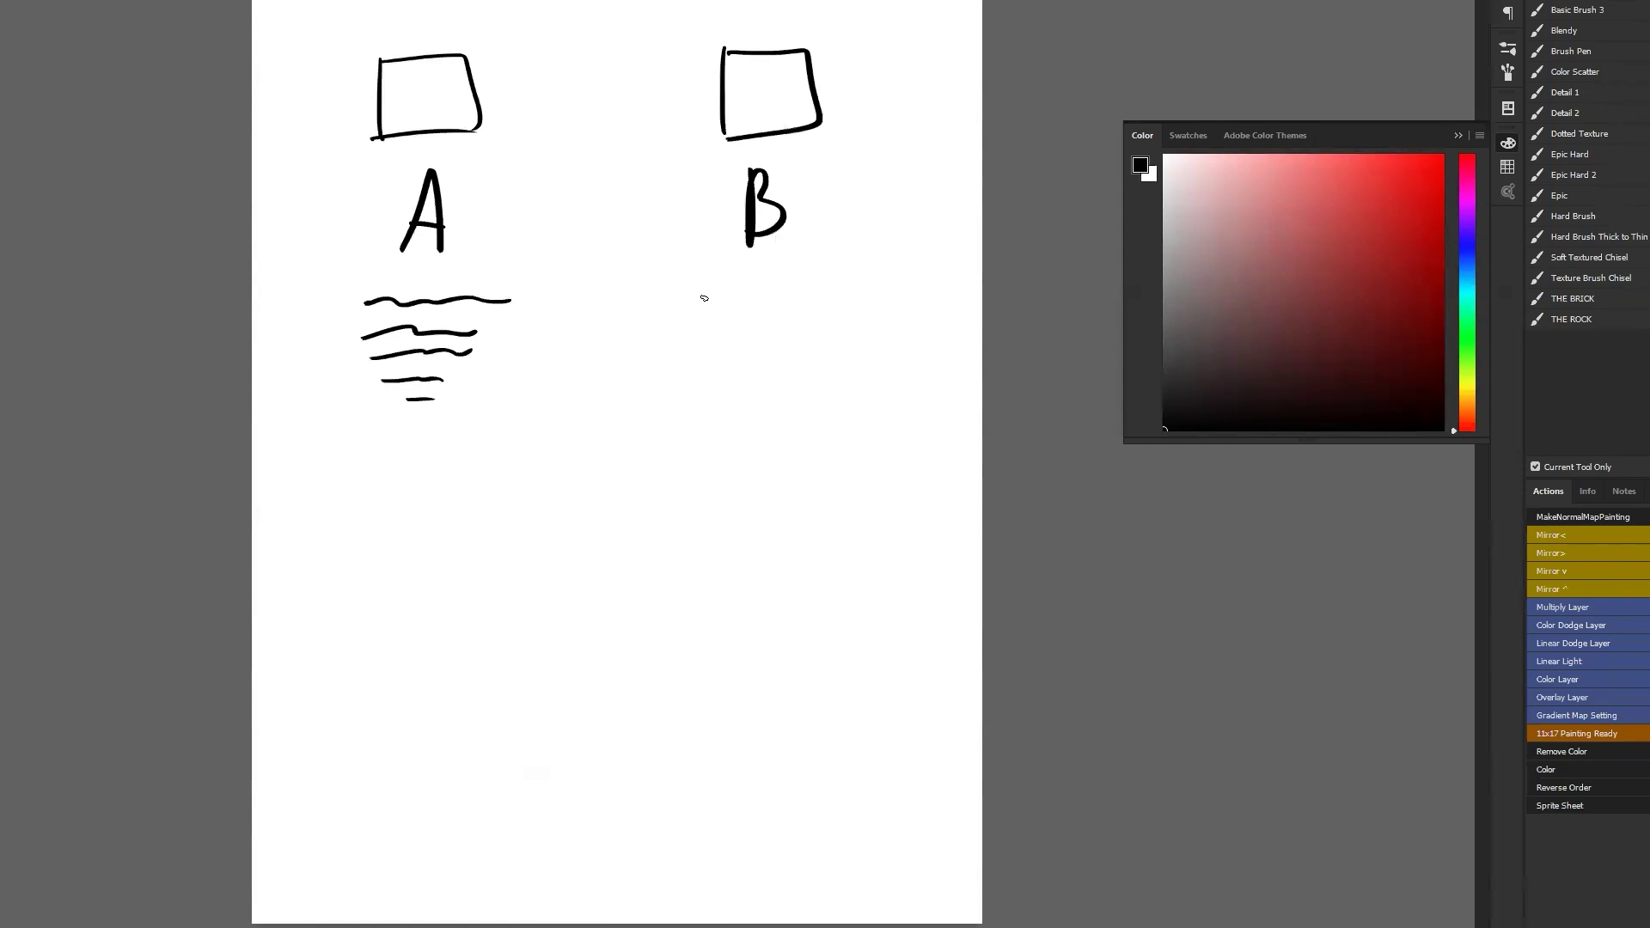
{"action": "left_click_drag", "start_coordinate": [709, 303], "coordinate": [831, 294]}
{"action": "left_click_drag", "start_coordinate": [1425, 234], "coordinate": [1442, 169]}
{"action": "mouse_move", "coordinate": [753, 103]}
{"action": "left_mouse_down"}
{"action": "mouse_move", "coordinate": [763, 85]}
{"action": "mouse_move", "coordinate": [784, 98]}
{"action": "mouse_move", "coordinate": [758, 99]}
{"action": "mouse_move", "coordinate": [771, 75]}
{"action": "left_mouse_up"}
{"action": "key", "text": "v"}
{"action": "mouse_move", "coordinate": [763, 328]}
{"action": "left_mouse_down"}
{"action": "mouse_move", "coordinate": [468, 346]}
{"action": "mouse_move", "coordinate": [405, 331]}
{"action": "mouse_move", "coordinate": [411, 348]}
{"action": "mouse_move", "coordinate": [498, 351]}
{"action": "left_mouse_up"}
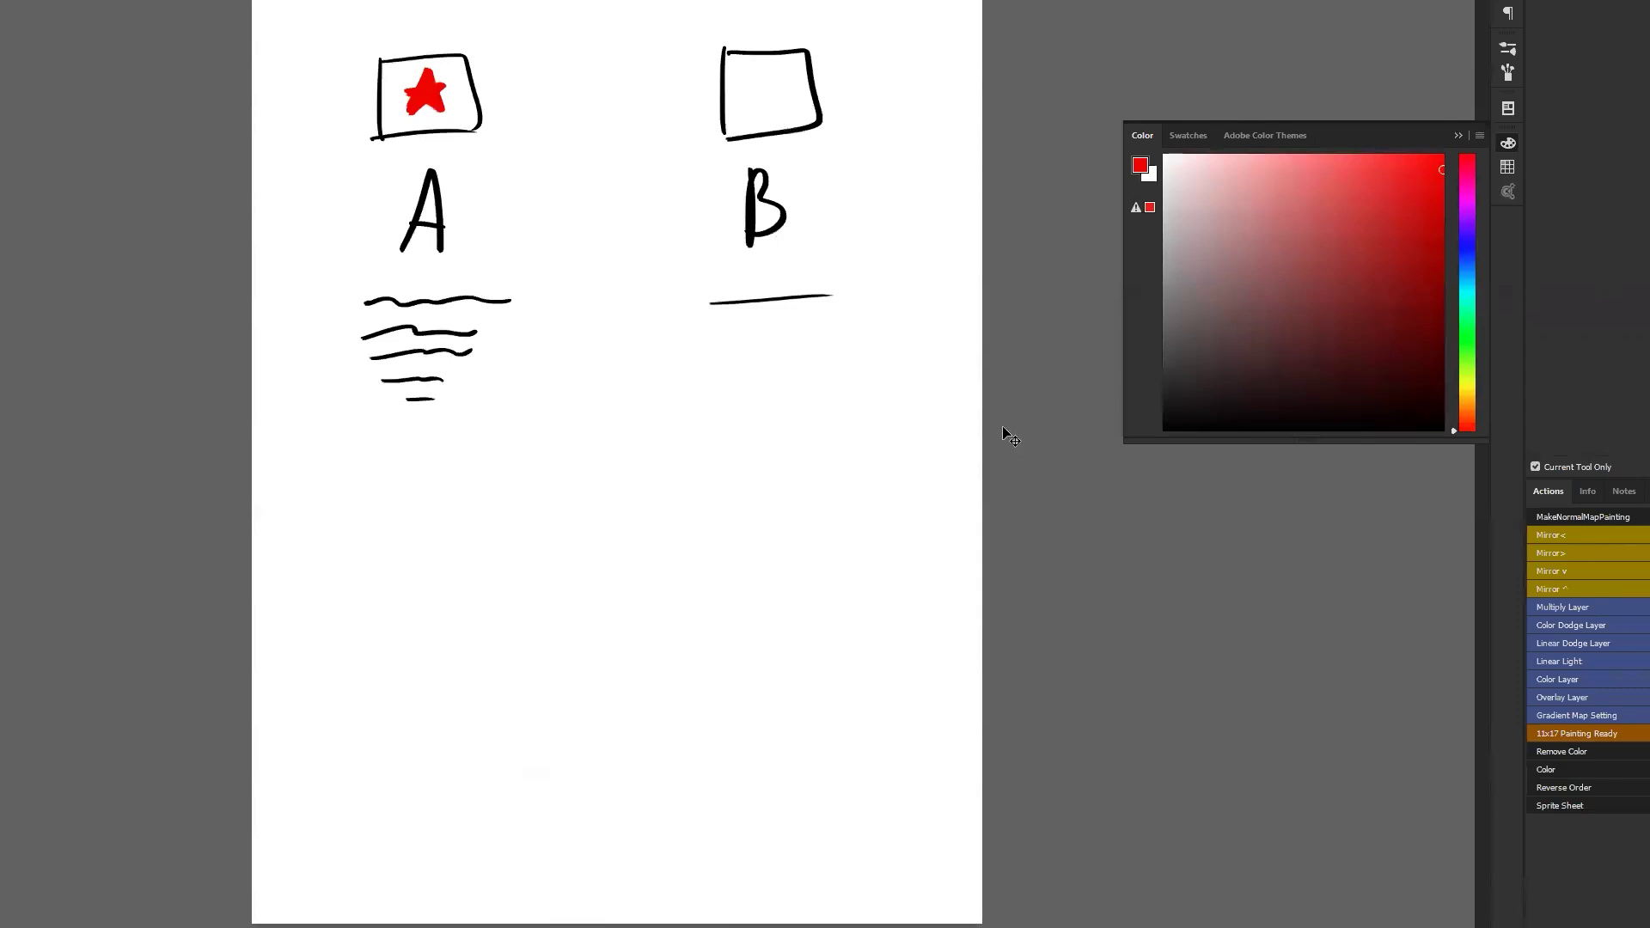
Undo the A and B diagram to restore the character painting, and mirror the canvas horizontally.
{"action": "key", "text": "ctrl+z"}
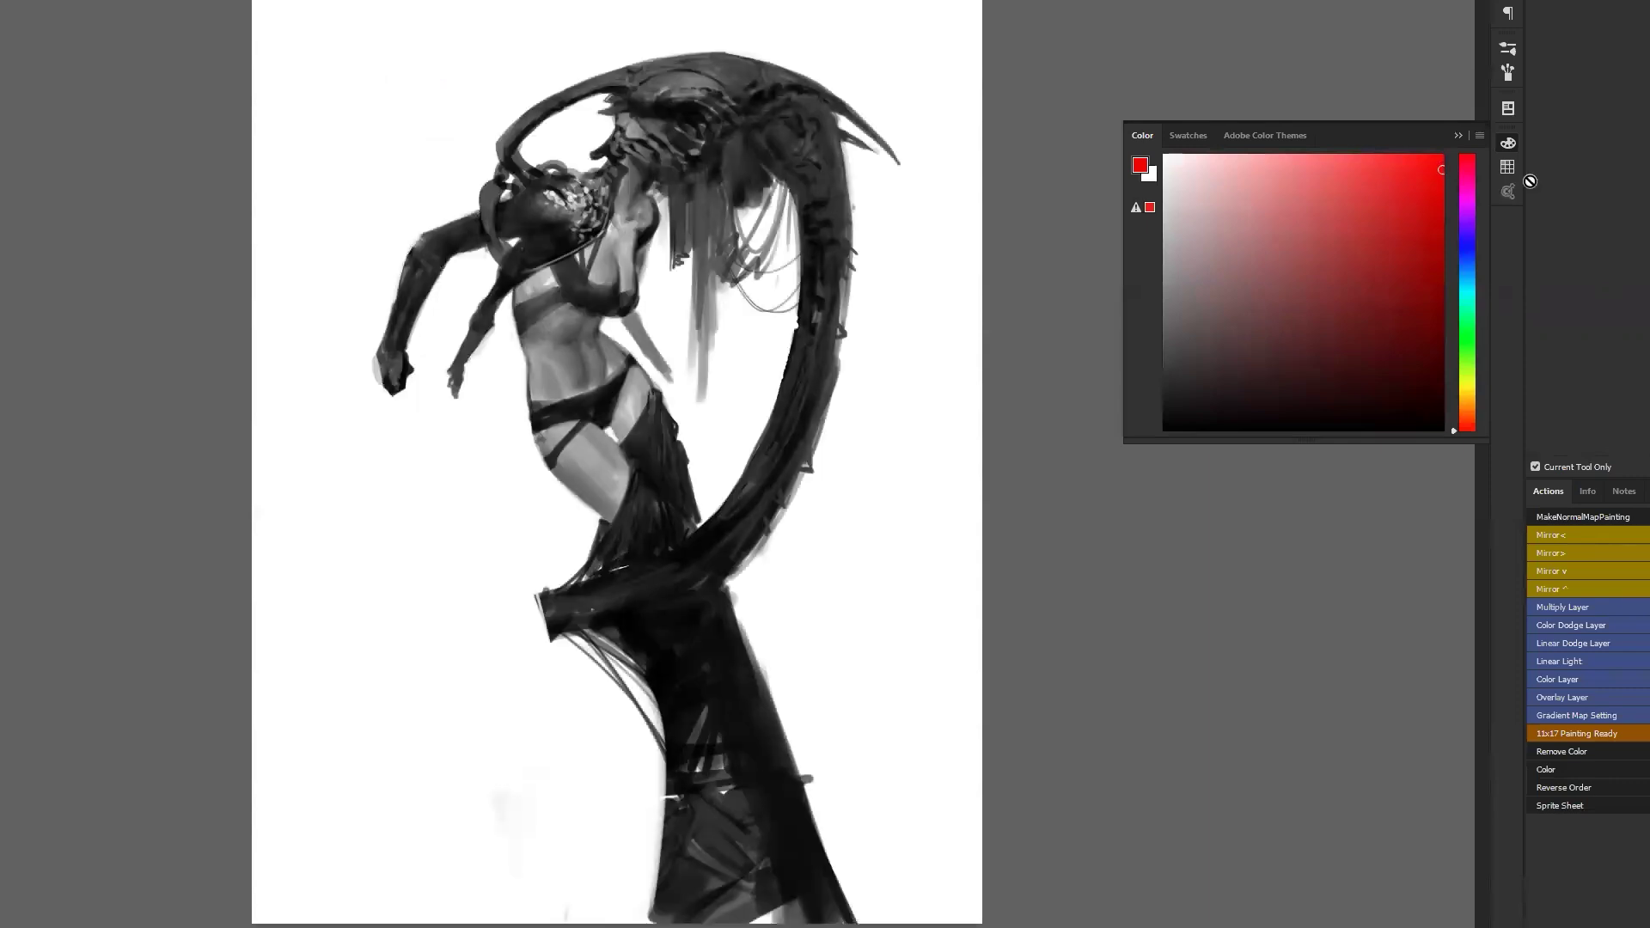
{"action": "key", "text": "ctrl+f"}
{"action": "left_click", "coordinate": [730, 314], "text": "ctrl"}
{"action": "key", "text": "b"}
{"action": "left_click_drag", "start_coordinate": [822, 381], "coordinate": [973, 368]}
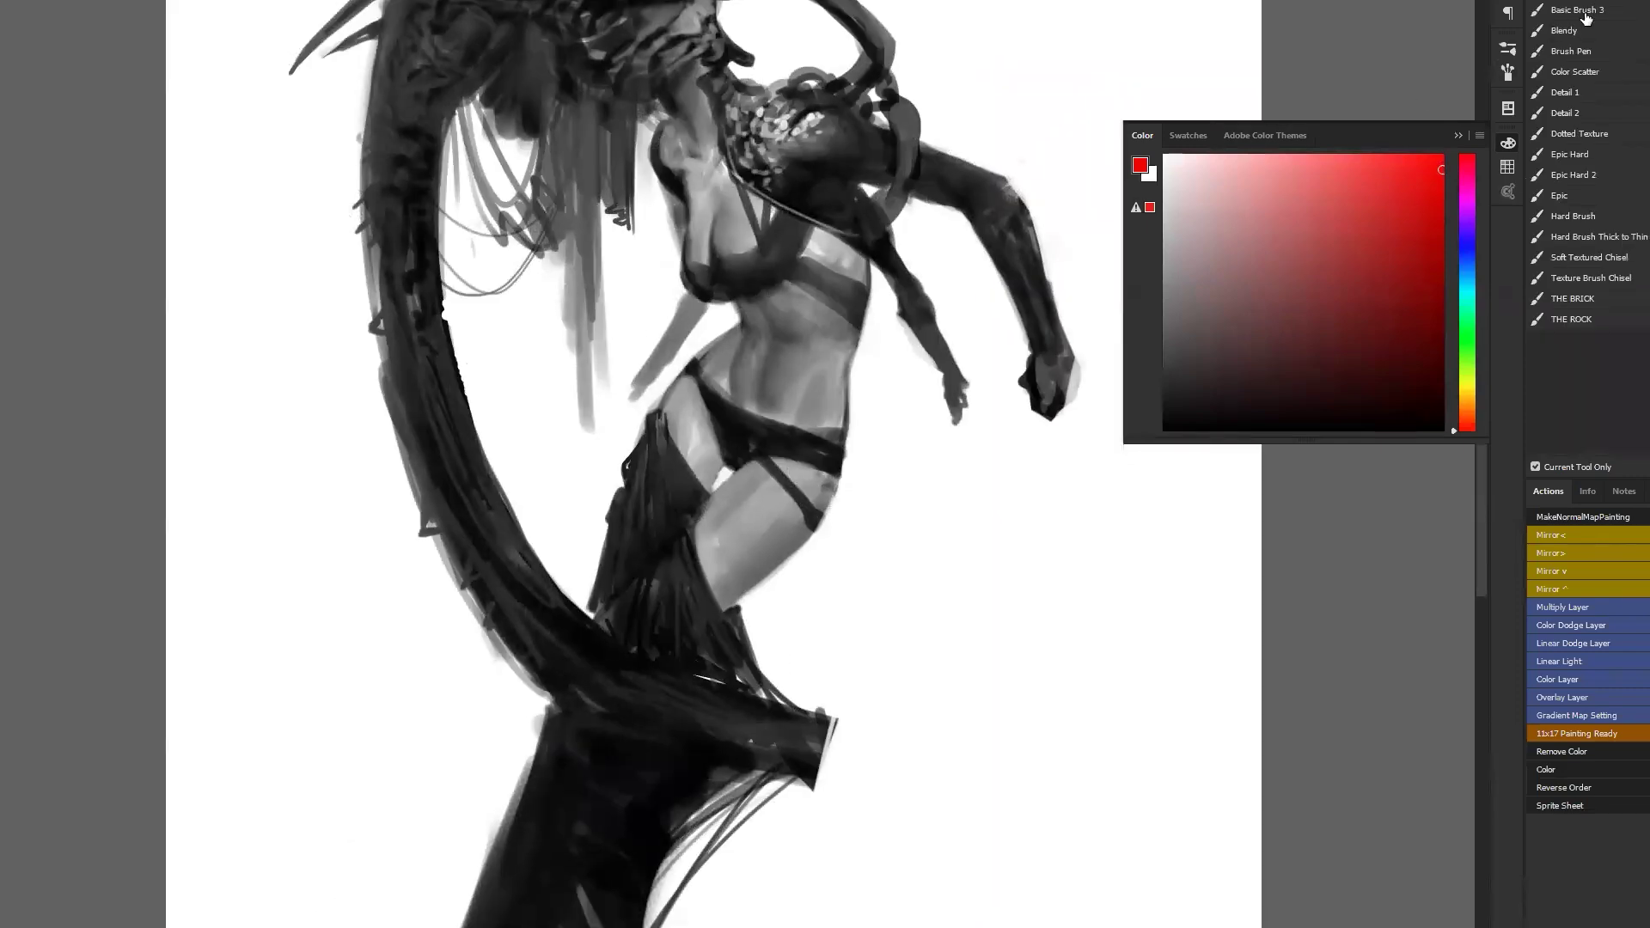
Repaint the tapering grey strand below the bust with sampled tones, and trim the outer edge beside the raised arm with white.
{"action": "left_click", "coordinate": [687, 310], "text": "alt"}
{"action": "left_click", "coordinate": [684, 297], "text": "alt"}
{"action": "left_click", "coordinate": [686, 294], "text": "alt"}
{"action": "mouse_move", "coordinate": [700, 312]}
{"action": "left_mouse_down"}
{"action": "mouse_move", "coordinate": [624, 421]}
{"action": "mouse_move", "coordinate": [636, 404]}
{"action": "left_mouse_up"}
{"action": "left_click", "coordinate": [667, 116], "text": "alt"}
{"action": "mouse_move", "coordinate": [657, 125]}
{"action": "left_mouse_down"}
{"action": "mouse_move", "coordinate": [684, 210]}
{"action": "mouse_move", "coordinate": [679, 246]}
{"action": "left_mouse_up"}
{"action": "key", "text": "d"}
{"action": "key", "text": "x"}
{"action": "mouse_move", "coordinate": [661, 191]}
{"action": "left_mouse_down"}
{"action": "mouse_move", "coordinate": [678, 248]}
{"action": "mouse_move", "coordinate": [670, 219]}
{"action": "left_mouse_up"}
{"action": "left_click_drag", "start_coordinate": [645, 133], "coordinate": [682, 265]}
Mirror the canvas back and refine the tip of the grey strand beside the hip with a sampled grey.
{"action": "key", "text": "ctrl+minus"}
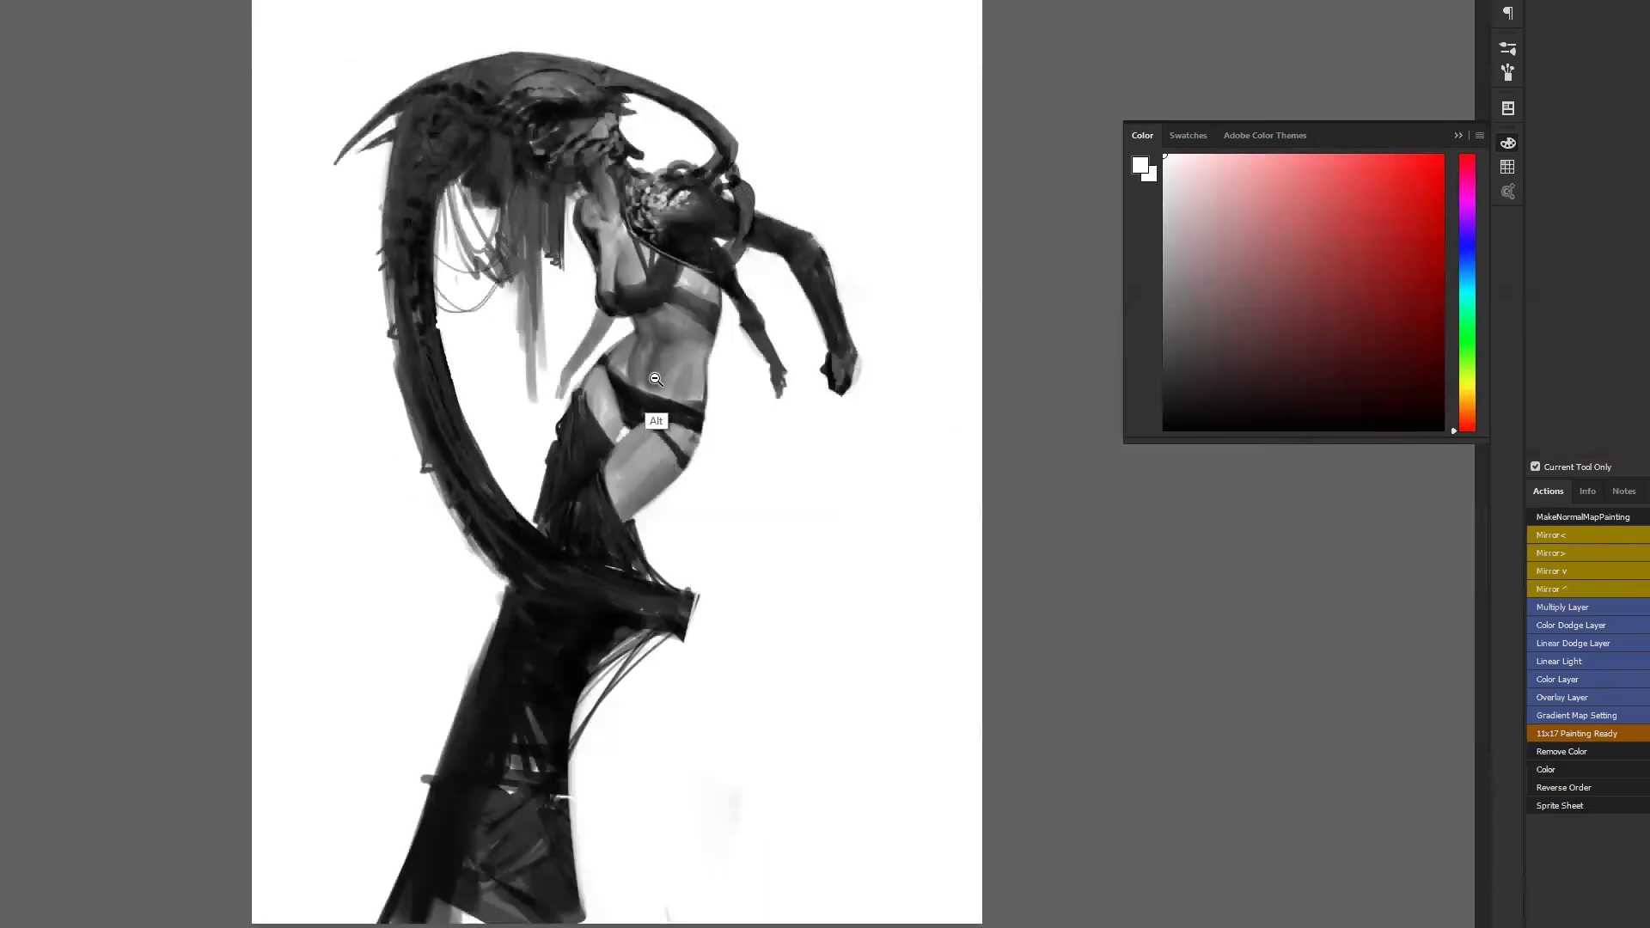
{"action": "key", "text": "ctrl+minus"}
{"action": "key", "text": "ctrl+shift+h"}
{"action": "left_click", "coordinate": [678, 390], "text": "ctrl"}
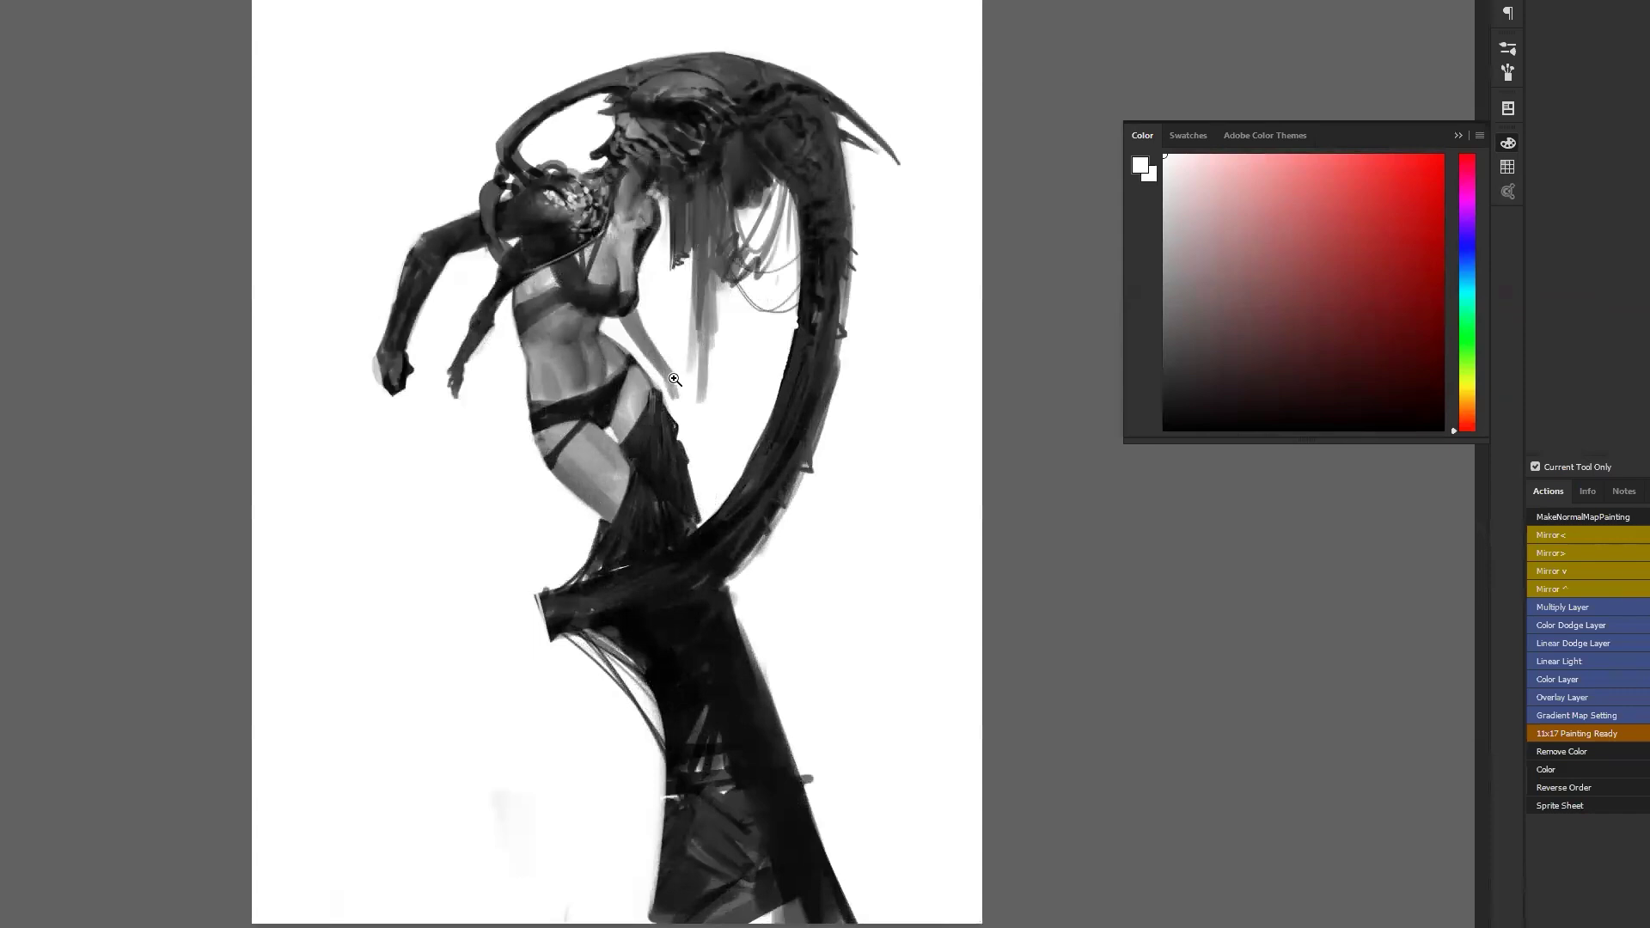
{"action": "key", "text": "b"}
{"action": "left_click", "coordinate": [655, 374], "text": "alt"}
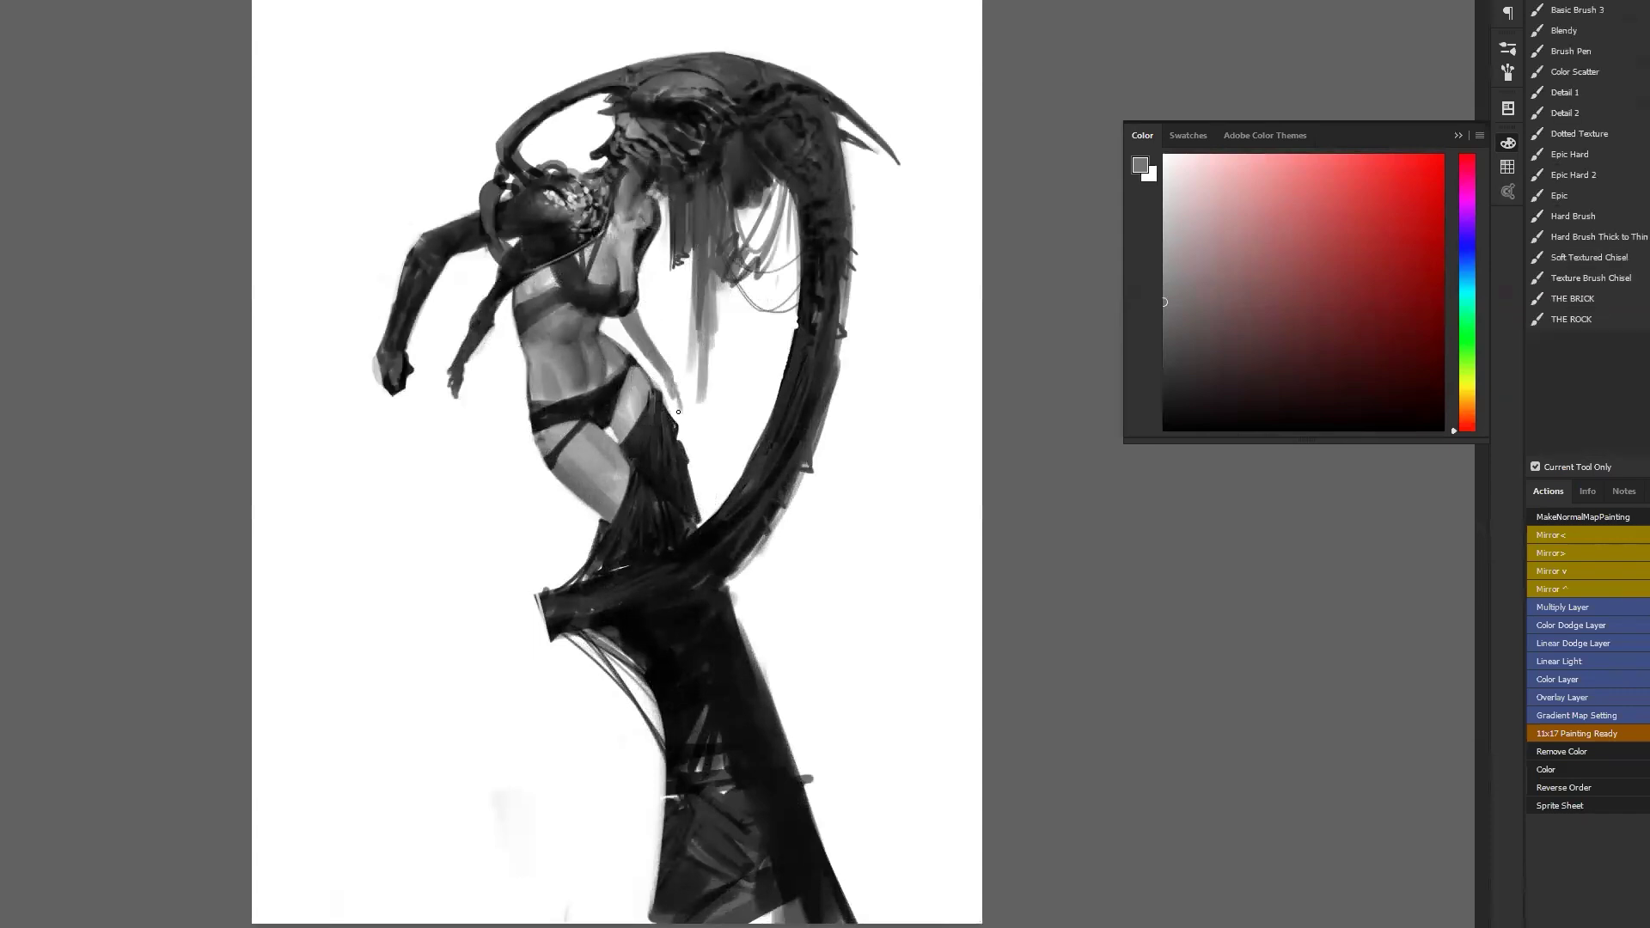
Paint a dark upright prong over the stump's end and blacken the stump toward the tail.
{"action": "left_click", "coordinate": [549, 639], "text": "alt"}
{"action": "mouse_move", "coordinate": [535, 598]}
{"action": "left_mouse_down"}
{"action": "mouse_move", "coordinate": [549, 639]}
{"action": "mouse_move", "coordinate": [523, 560]}
{"action": "mouse_move", "coordinate": [543, 638]}
{"action": "left_mouse_up"}
{"action": "key", "text": "d"}
{"action": "mouse_move", "coordinate": [524, 579]}
{"action": "left_mouse_down"}
{"action": "mouse_move", "coordinate": [542, 645]}
{"action": "mouse_move", "coordinate": [586, 622]}
{"action": "mouse_move", "coordinate": [569, 606]}
{"action": "mouse_move", "coordinate": [598, 600]}
{"action": "left_mouse_up"}
{"action": "mouse_move", "coordinate": [733, 568]}
{"action": "left_mouse_down"}
{"action": "mouse_move", "coordinate": [771, 513]}
{"action": "mouse_move", "coordinate": [616, 600]}
{"action": "left_mouse_up"}
Darken the inner curve of the tail and the area under the head with a larger black brush.
{"action": "key", "text": "bracketright"}
{"action": "key", "text": "bracketright"}
{"action": "key", "text": "bracketright"}
{"action": "key", "text": "bracketright"}
{"action": "key", "text": "bracketright"}
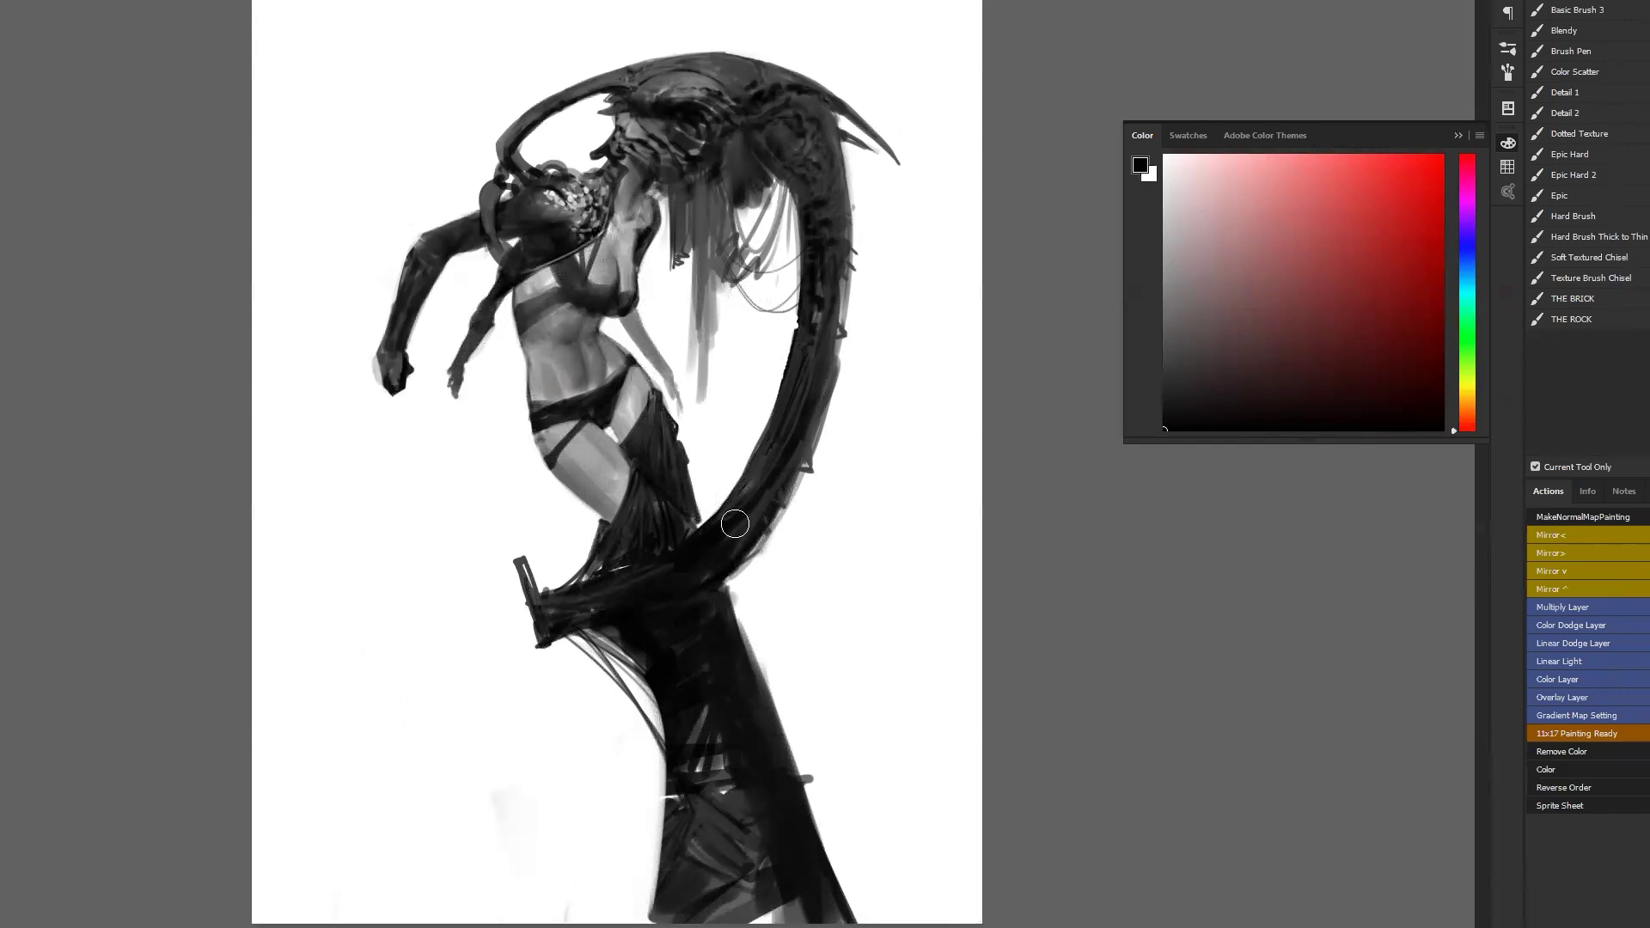
{"action": "mouse_move", "coordinate": [725, 556]}
{"action": "left_mouse_down"}
{"action": "mouse_move", "coordinate": [780, 488]}
{"action": "mouse_move", "coordinate": [827, 328]}
{"action": "left_mouse_up"}
{"action": "mouse_move", "coordinate": [626, 158]}
{"action": "left_mouse_down"}
{"action": "mouse_move", "coordinate": [662, 153]}
{"action": "mouse_move", "coordinate": [633, 126]}
{"action": "mouse_move", "coordinate": [653, 129]}
{"action": "mouse_move", "coordinate": [696, 176]}
{"action": "mouse_move", "coordinate": [726, 150]}
{"action": "mouse_move", "coordinate": [738, 163]}
{"action": "mouse_move", "coordinate": [741, 130]}
{"action": "mouse_move", "coordinate": [732, 194]}
{"action": "mouse_move", "coordinate": [683, 290]}
{"action": "left_mouse_up"}
Mirror the canvas and paint thin, wispy grey strands hanging below the head with a smaller brush.
{"action": "key", "text": "ctrl+h"}
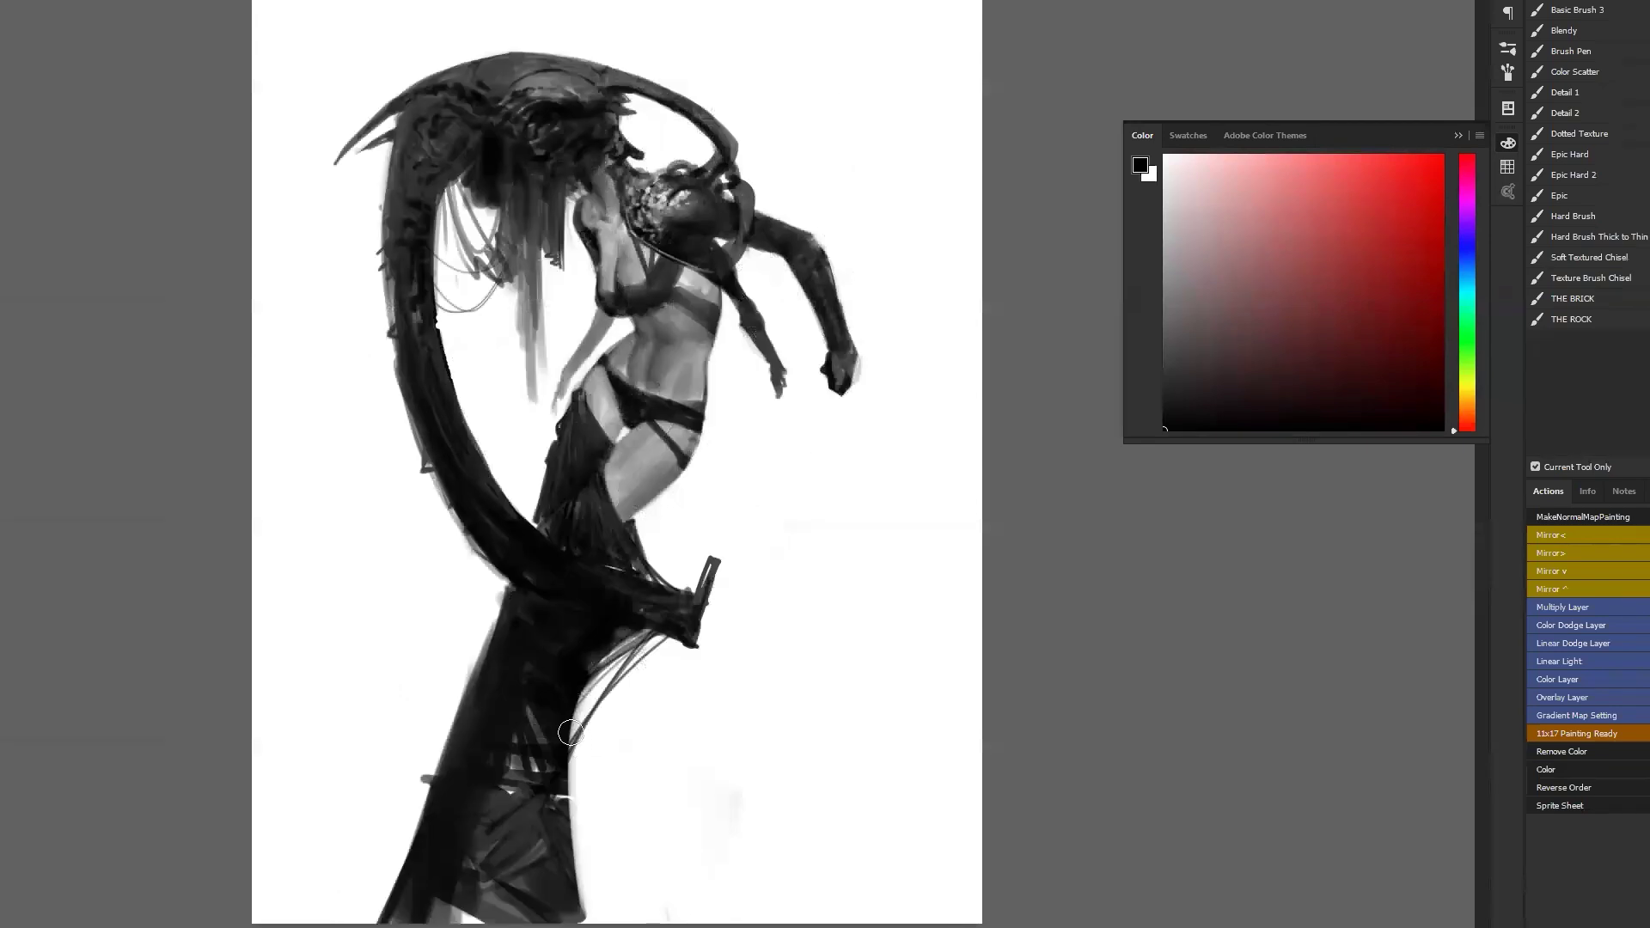
{"action": "left_click", "coordinate": [505, 221], "text": "alt"}
{"action": "mouse_move", "coordinate": [452, 184]}
{"action": "left_mouse_down"}
{"action": "mouse_move", "coordinate": [481, 243]}
{"action": "mouse_move", "coordinate": [456, 197]}
{"action": "mouse_move", "coordinate": [501, 249]}
{"action": "mouse_move", "coordinate": [512, 225]}
{"action": "mouse_move", "coordinate": [468, 224]}
{"action": "mouse_move", "coordinate": [481, 262]}
{"action": "left_mouse_up"}
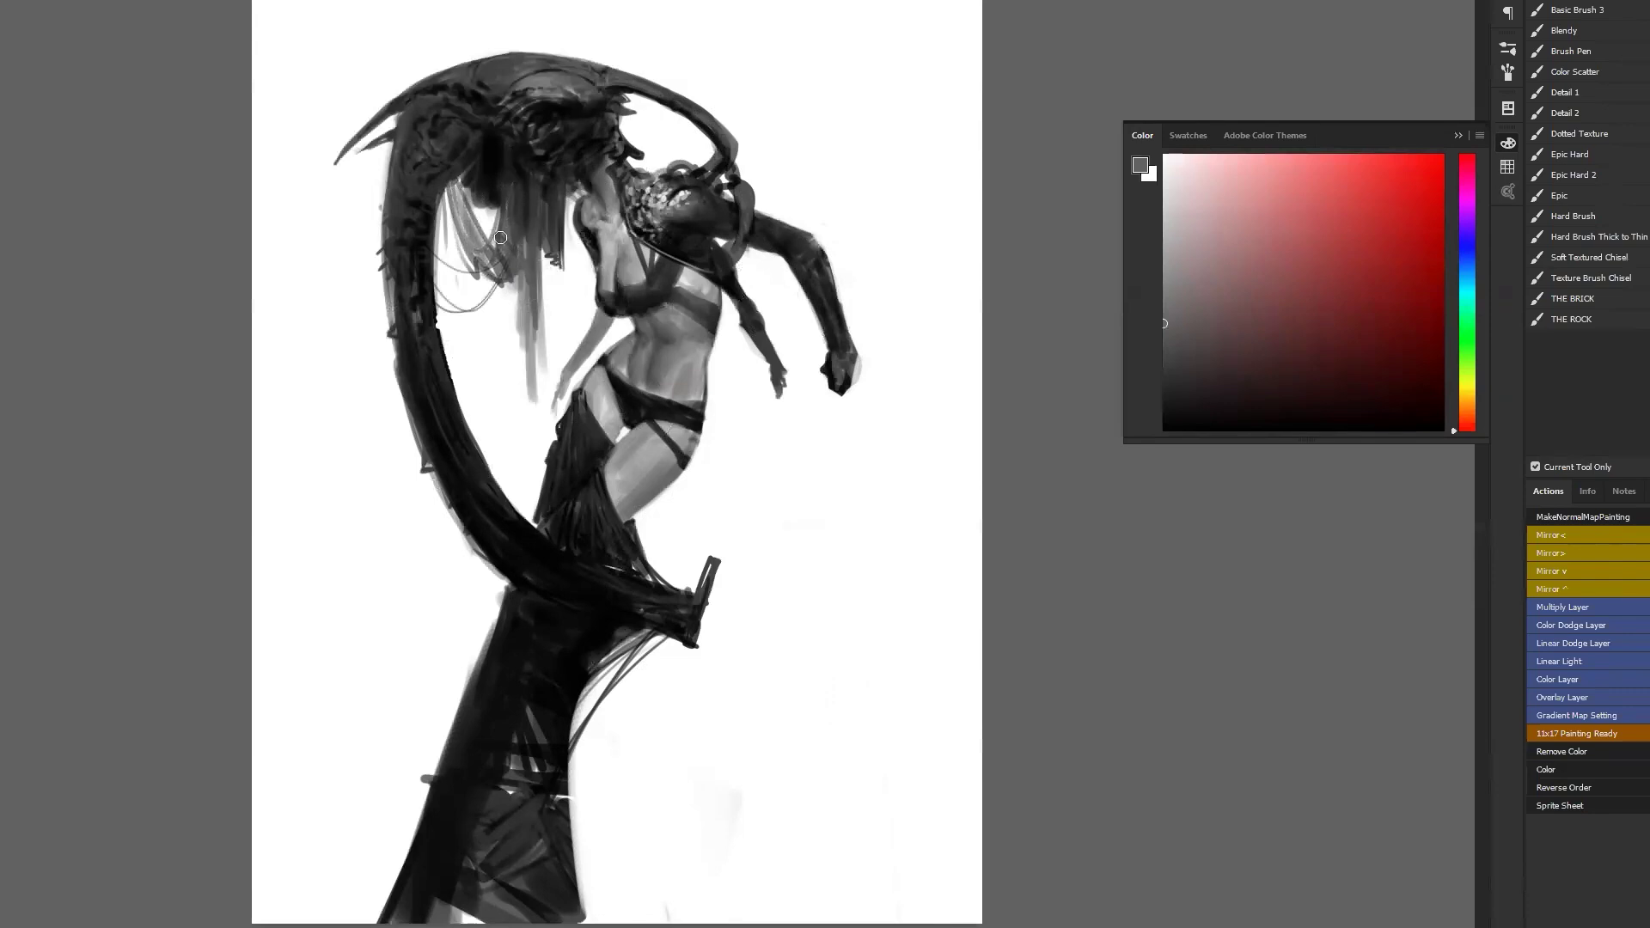
{"action": "key", "text": "["}
{"action": "key", "text": "["}
{"action": "key", "text": "["}
{"action": "key", "text": "ctrl+z"}
{"action": "mouse_move", "coordinate": [505, 170]}
{"action": "left_mouse_down"}
{"action": "mouse_move", "coordinate": [506, 203]}
{"action": "mouse_move", "coordinate": [464, 258]}
{"action": "mouse_move", "coordinate": [494, 288]}
{"action": "mouse_move", "coordinate": [477, 305]}
{"action": "mouse_move", "coordinate": [448, 210]}
{"action": "mouse_move", "coordinate": [456, 262]}
{"action": "left_mouse_up"}
{"action": "mouse_move", "coordinate": [445, 206]}
{"action": "left_mouse_down"}
{"action": "mouse_move", "coordinate": [445, 255]}
{"action": "mouse_move", "coordinate": [445, 198]}
{"action": "mouse_move", "coordinate": [461, 322]}
{"action": "left_mouse_up"}
{"action": "left_click_drag", "start_coordinate": [464, 266], "coordinate": [466, 355]}
{"action": "left_click_drag", "start_coordinate": [531, 299], "coordinate": [531, 417]}
{"action": "left_click_drag", "start_coordinate": [531, 344], "coordinate": [528, 471]}
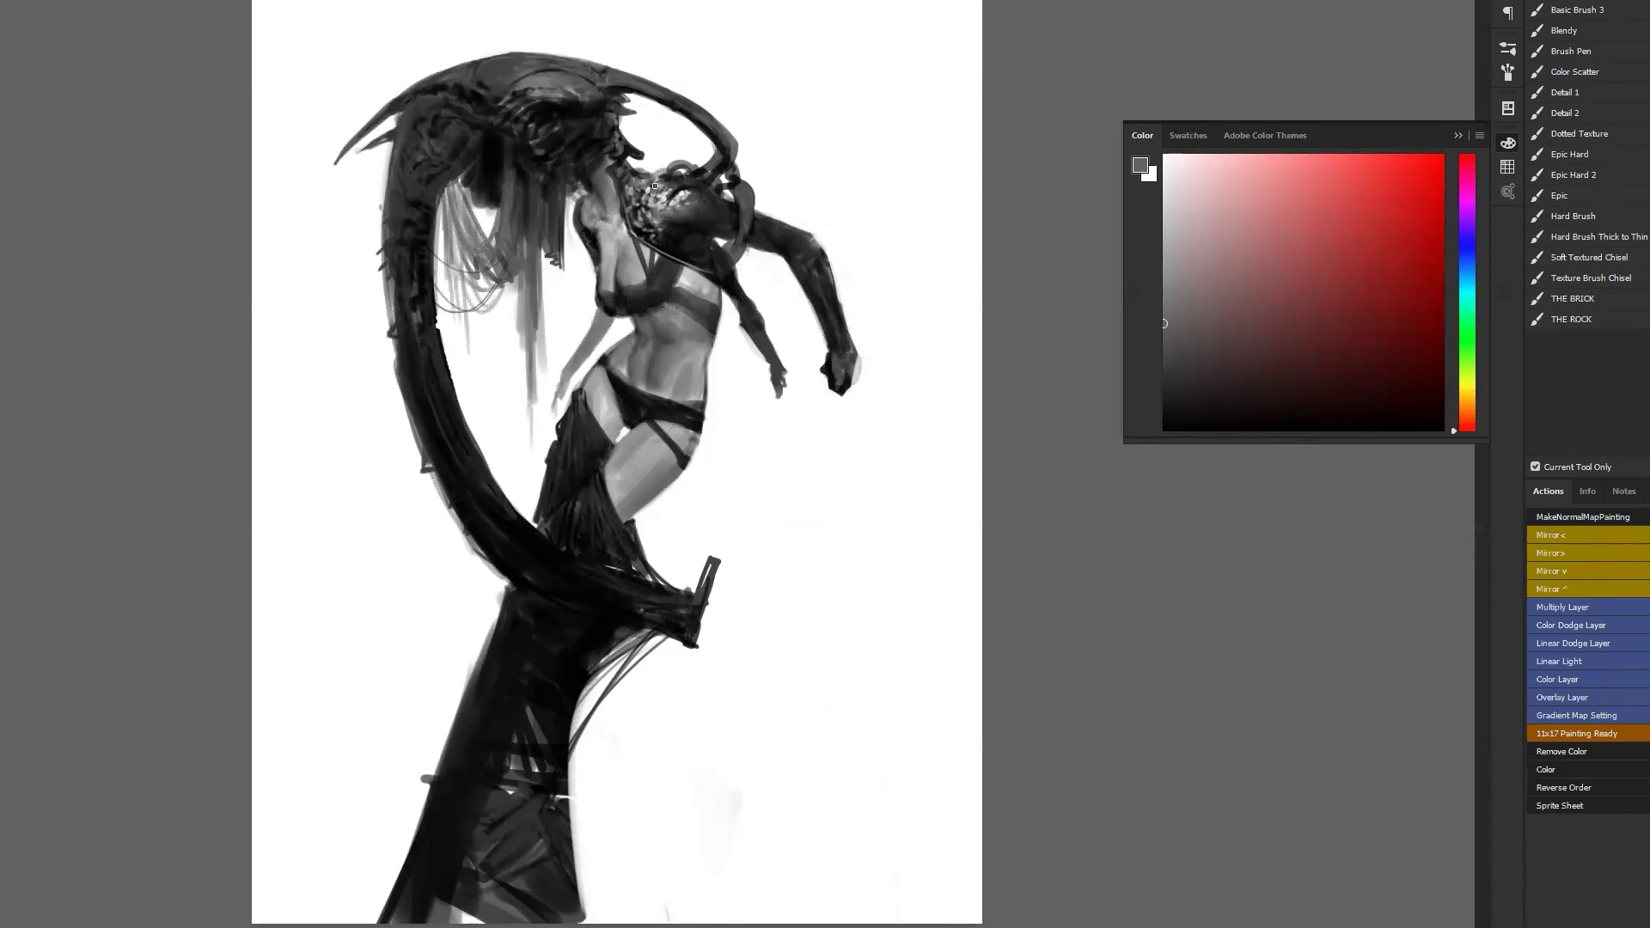
Darken the edge between the neck and shoulder with a sampled tone, and mirror the canvas back.
{"action": "left_click", "coordinate": [600, 175], "text": "alt"}
{"action": "mouse_move", "coordinate": [610, 172]}
{"action": "left_mouse_down"}
{"action": "mouse_move", "coordinate": [623, 208]}
{"action": "mouse_move", "coordinate": [580, 205]}
{"action": "left_mouse_up"}
{"action": "key", "text": "ctrl"}
{"action": "key", "text": "ctrl+f"}
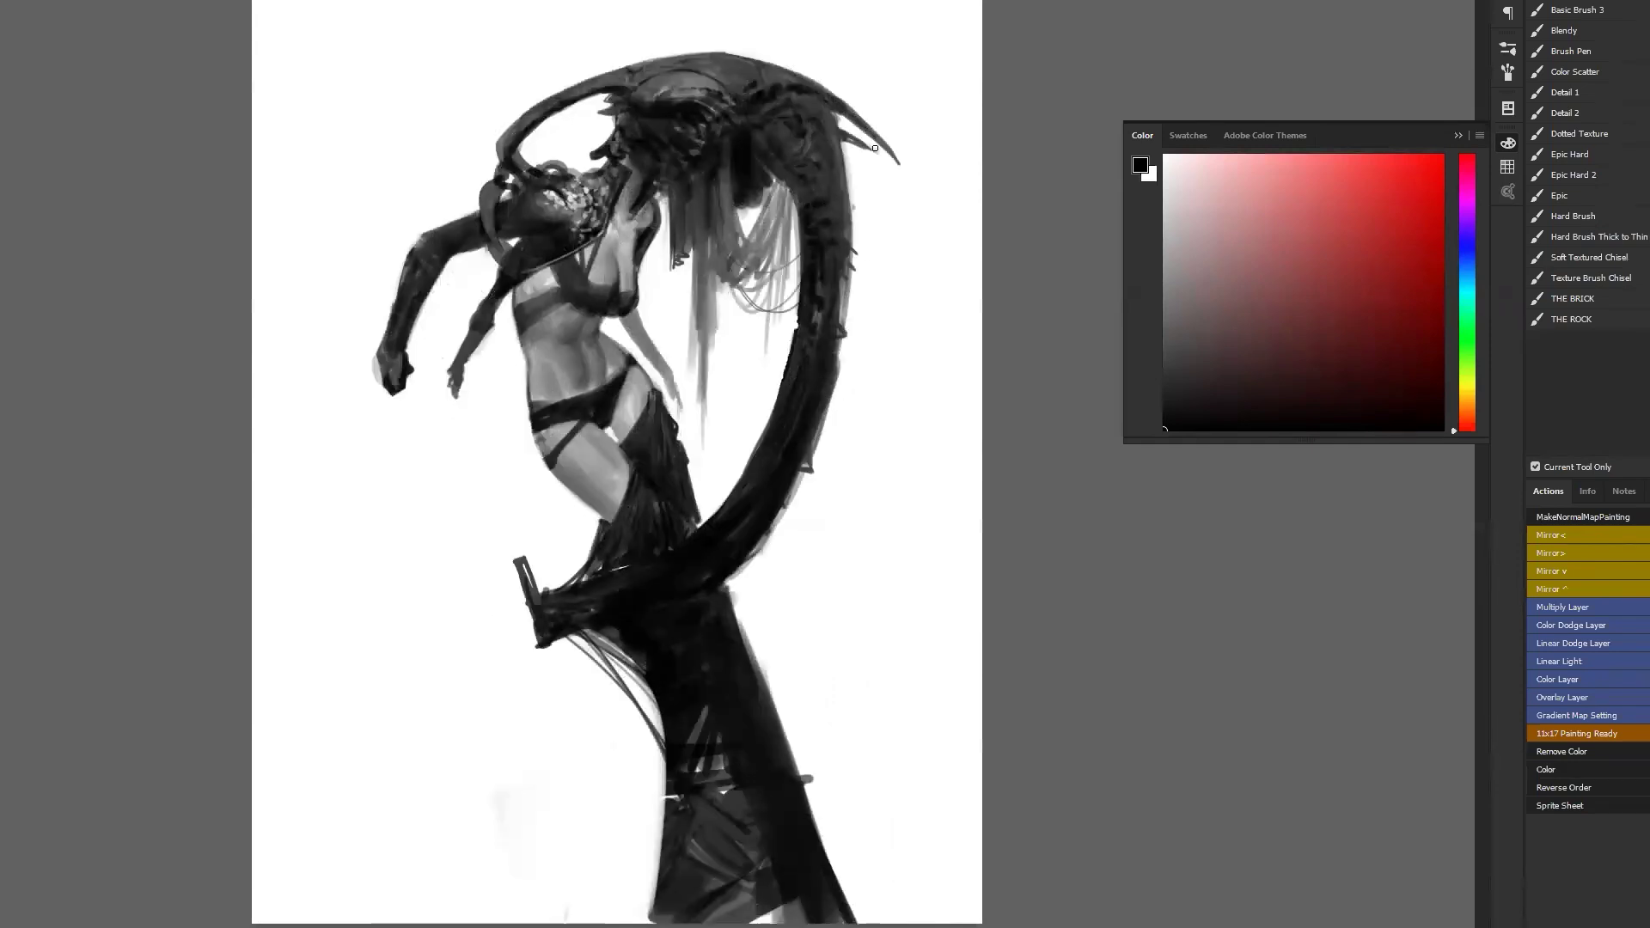
Paint small dark spikes on the front of the horn and below the stump's end, and darken the lower tail.
{"action": "left_click", "coordinate": [519, 139], "text": "alt"}
{"action": "left_click_drag", "start_coordinate": [504, 139], "coordinate": [484, 150]}
{"action": "mouse_move", "coordinate": [550, 639]}
{"action": "left_mouse_down"}
{"action": "mouse_move", "coordinate": [548, 670]}
{"action": "mouse_move", "coordinate": [541, 639]}
{"action": "left_mouse_up"}
{"action": "left_click", "coordinate": [550, 641], "text": "alt"}
{"action": "mouse_move", "coordinate": [720, 581]}
{"action": "left_mouse_down"}
{"action": "mouse_move", "coordinate": [752, 554]}
{"action": "mouse_move", "coordinate": [802, 398]}
{"action": "mouse_move", "coordinate": [783, 431]}
{"action": "left_mouse_up"}
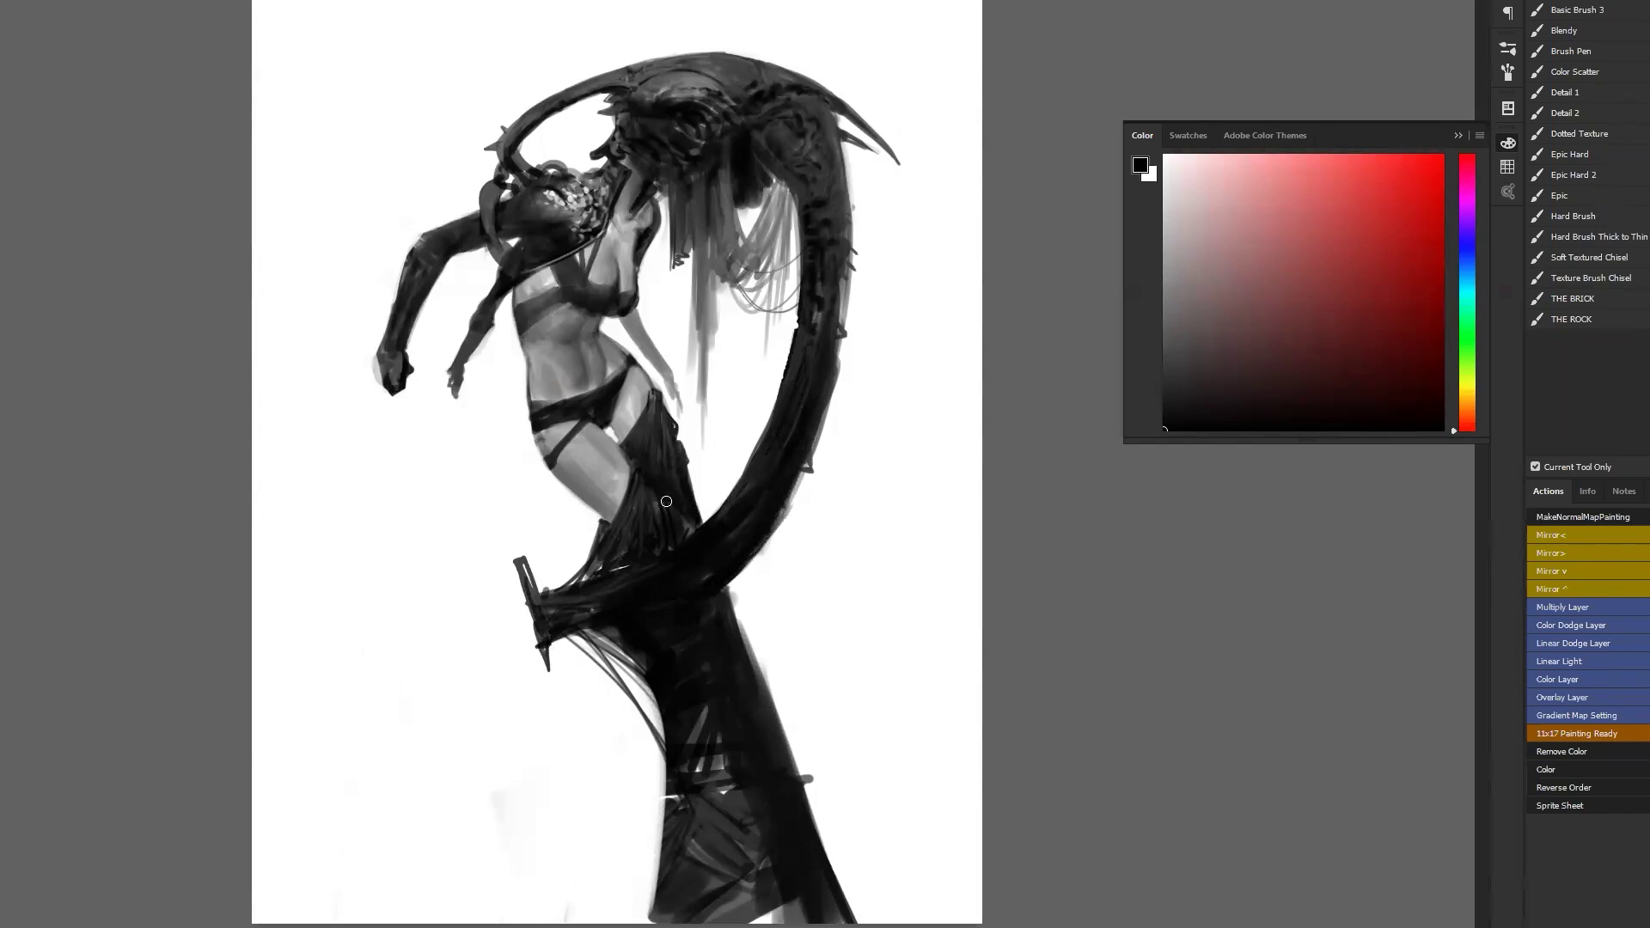
Paint a thin rod held in the outstretched hand with a small brush and a sampled dark grey.
{"action": "left_click", "coordinate": [652, 559], "text": "alt"}
{"action": "key", "text": "["}
{"action": "left_click_drag", "start_coordinate": [397, 384], "coordinate": [379, 695]}
{"action": "key", "text": "ctrl+z"}
{"action": "left_click_drag", "start_coordinate": [327, 319], "coordinate": [436, 399]}
{"action": "key", "text": "ctrl+z"}
{"action": "left_click_drag", "start_coordinate": [370, 362], "coordinate": [403, 387]}
Draw several thin, sagging cables from the outstretched hand to the end of the stump.
{"action": "mouse_move", "coordinate": [414, 382]}
{"action": "left_mouse_down"}
{"action": "mouse_move", "coordinate": [457, 664]}
{"action": "mouse_move", "coordinate": [478, 713]}
{"action": "left_mouse_up"}
{"action": "key", "text": "ctrl+z"}
{"action": "mouse_move", "coordinate": [411, 383]}
{"action": "left_mouse_down"}
{"action": "mouse_move", "coordinate": [428, 609]}
{"action": "mouse_move", "coordinate": [529, 623]}
{"action": "mouse_move", "coordinate": [508, 665]}
{"action": "mouse_move", "coordinate": [410, 472]}
{"action": "mouse_move", "coordinate": [404, 359]}
{"action": "mouse_move", "coordinate": [401, 433]}
{"action": "mouse_move", "coordinate": [534, 634]}
{"action": "left_mouse_up"}
{"action": "mouse_move", "coordinate": [412, 394]}
{"action": "left_mouse_down"}
{"action": "mouse_move", "coordinate": [453, 540]}
{"action": "mouse_move", "coordinate": [531, 619]}
{"action": "left_mouse_up"}
{"action": "left_click_drag", "start_coordinate": [411, 388], "coordinate": [515, 560]}
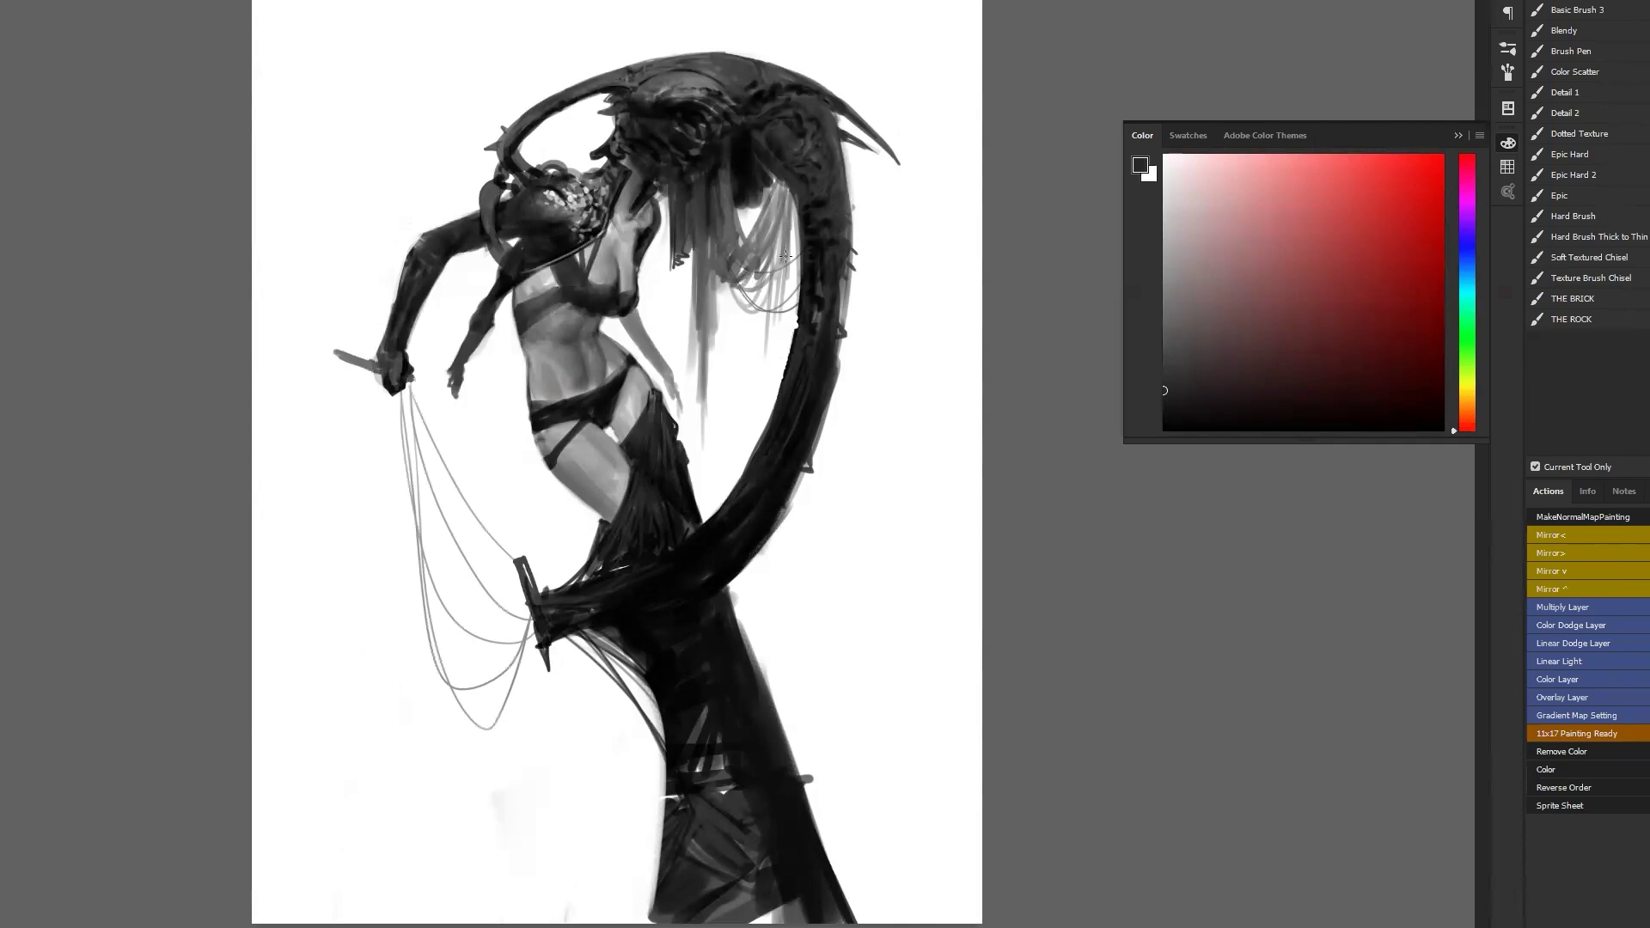
Check the mirrored composition, flip it back, and darken the shadow along the raised arm with black.
{"action": "key", "text": "ctrl+shift+h"}
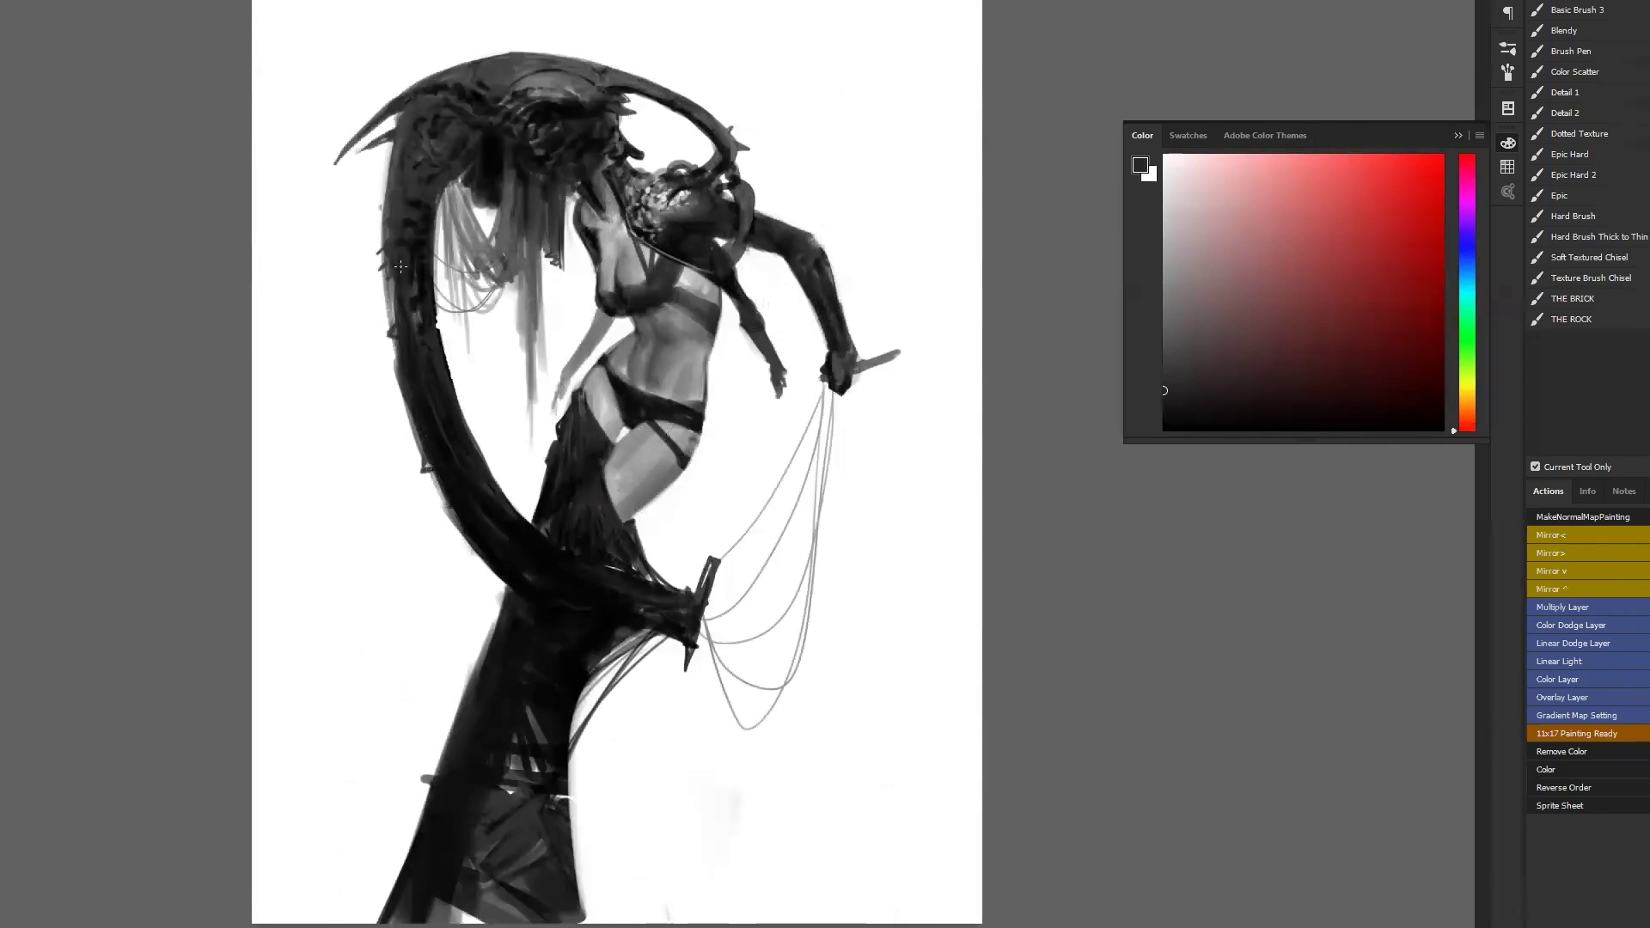
{"action": "left_click", "coordinate": [392, 327], "text": "alt"}
{"action": "key", "text": "F2"}
{"action": "key", "text": "d"}
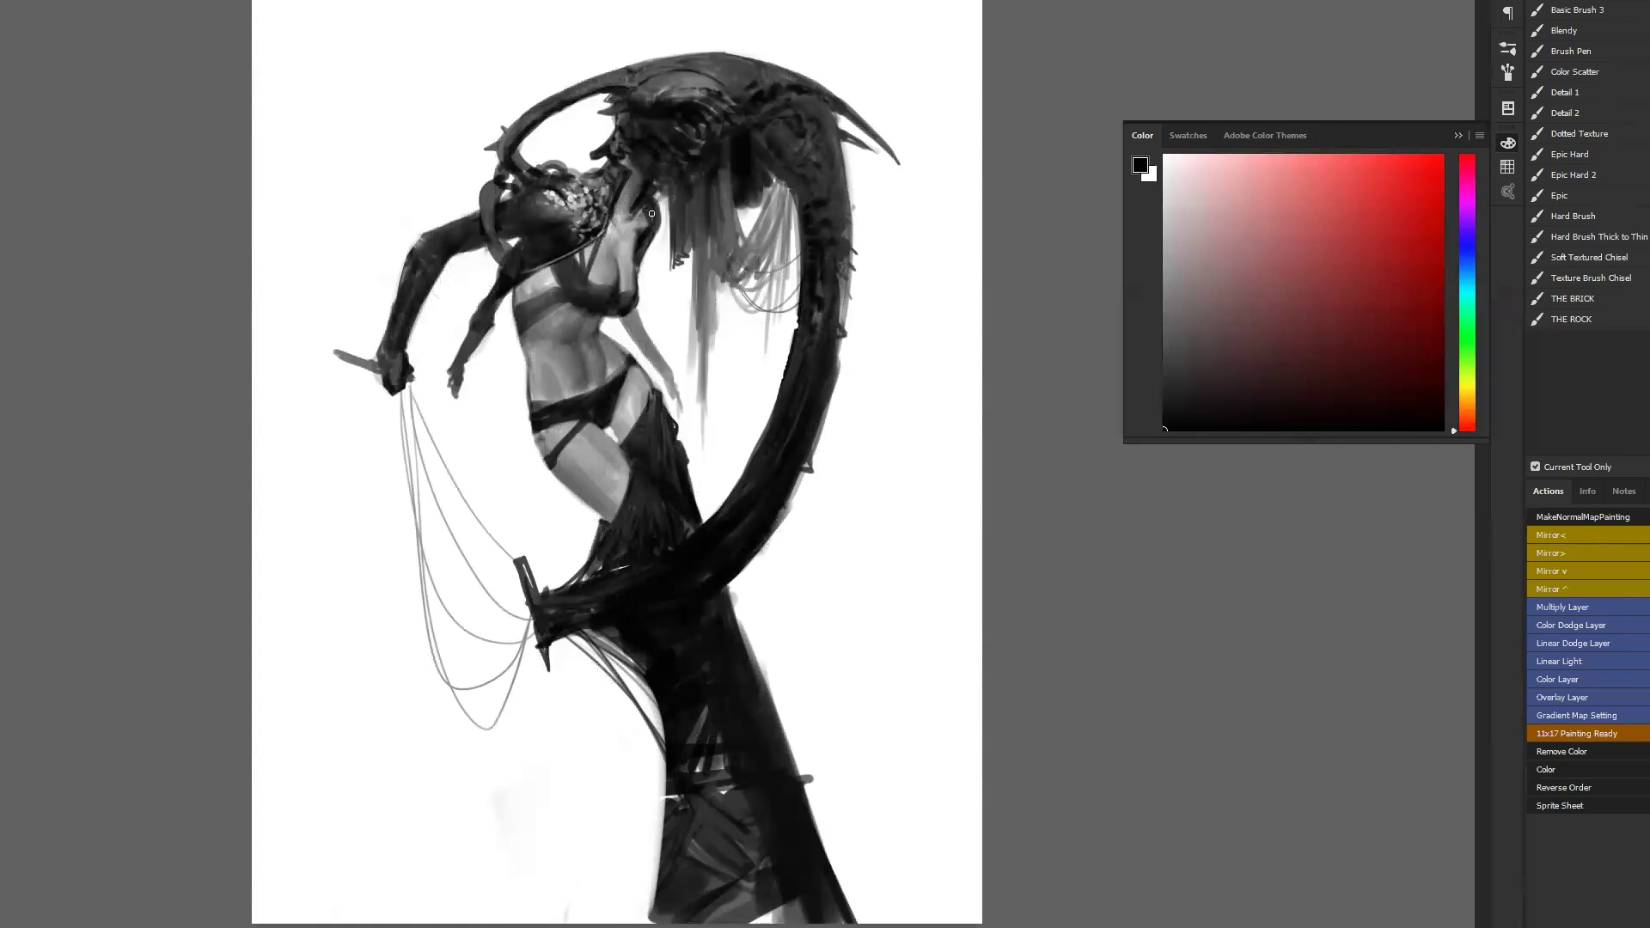
{"action": "left_click_drag", "start_coordinate": [647, 217], "coordinate": [639, 275]}
Touch up the torso with sampled mid-greys, and check the figure in the mirrored view.
{"action": "left_click", "coordinate": [521, 292], "text": "alt"}
{"action": "left_click", "coordinate": [584, 377], "text": "alt"}
{"action": "left_click", "coordinate": [540, 399], "text": "alt"}
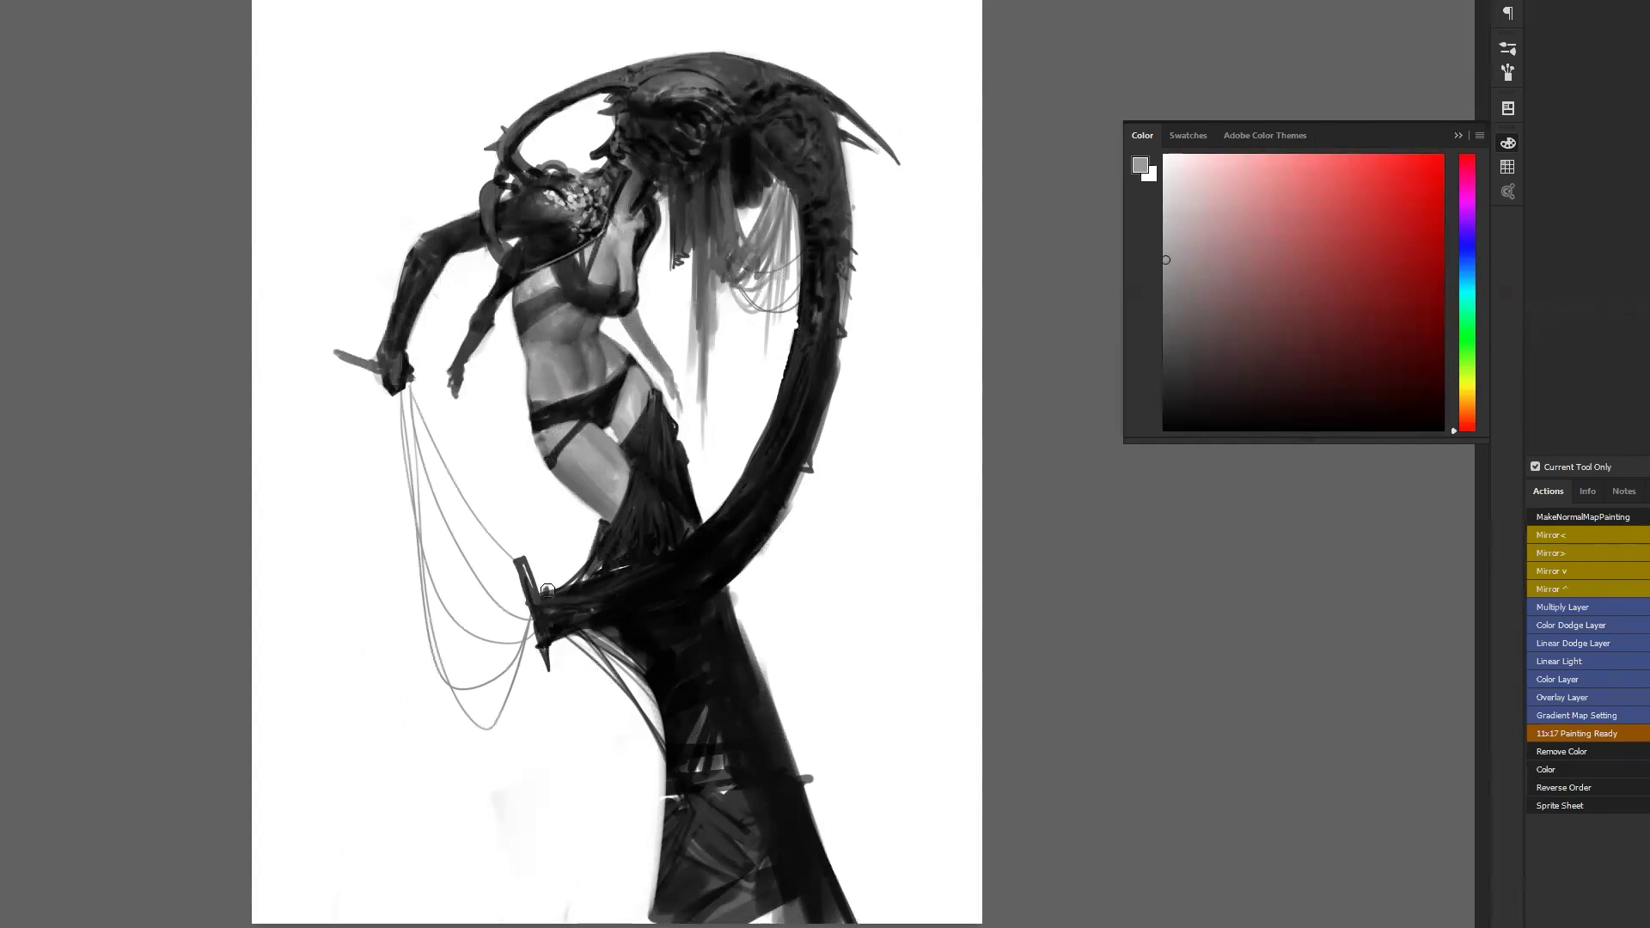
{"action": "key", "text": "F2"}
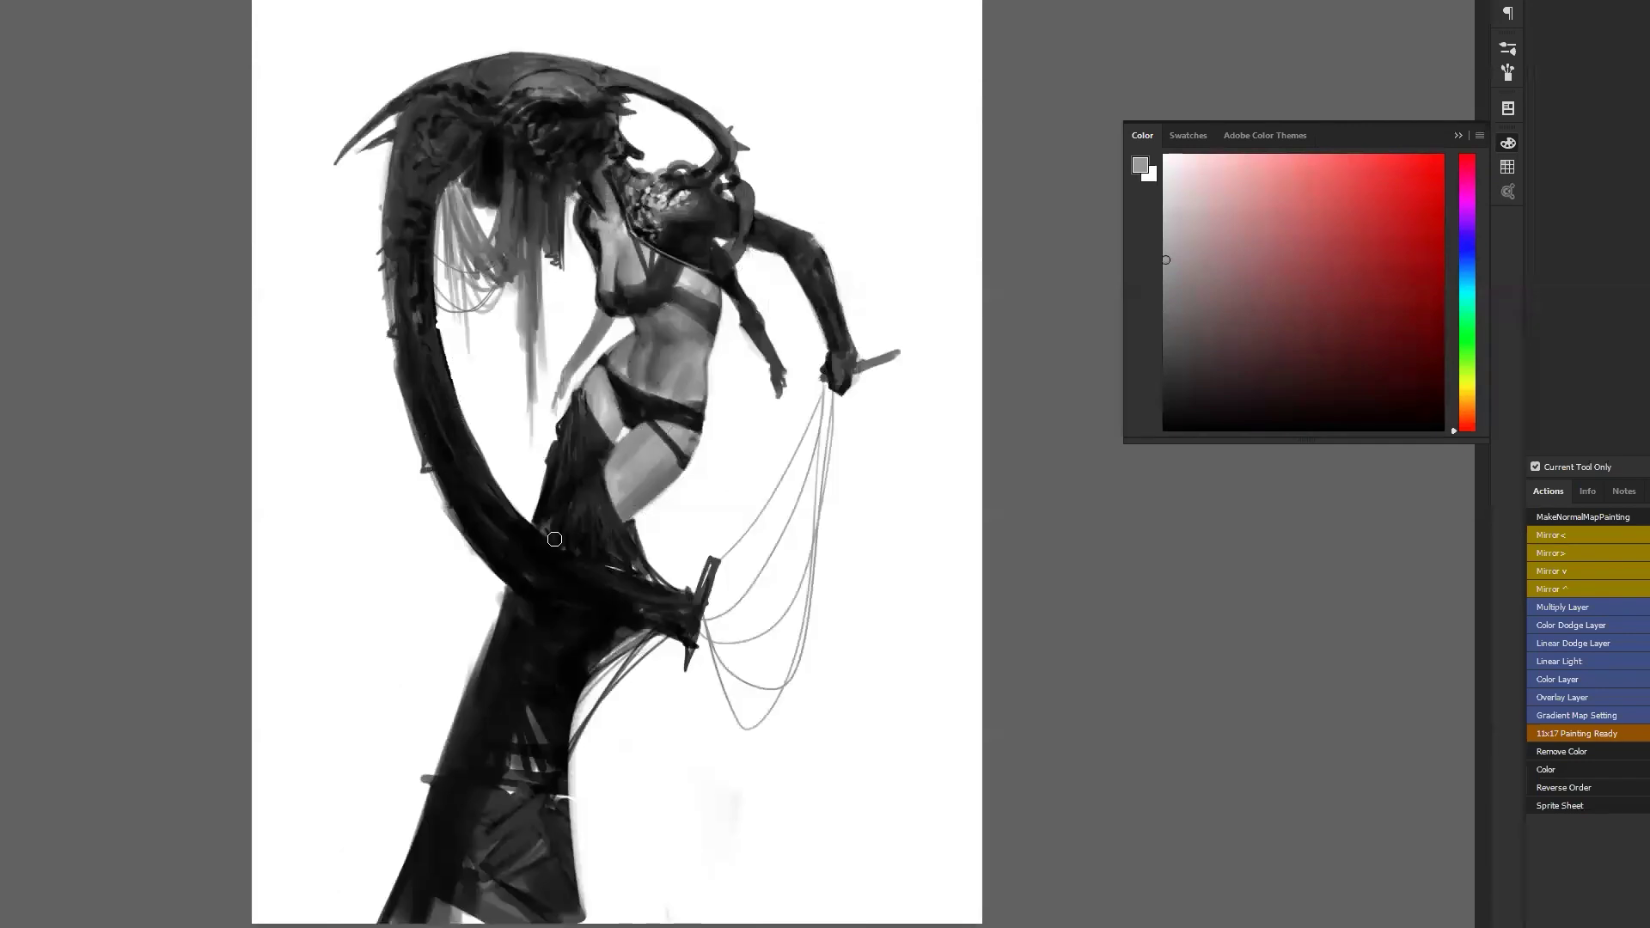
{"action": "key", "text": "ctrl+shift+h"}
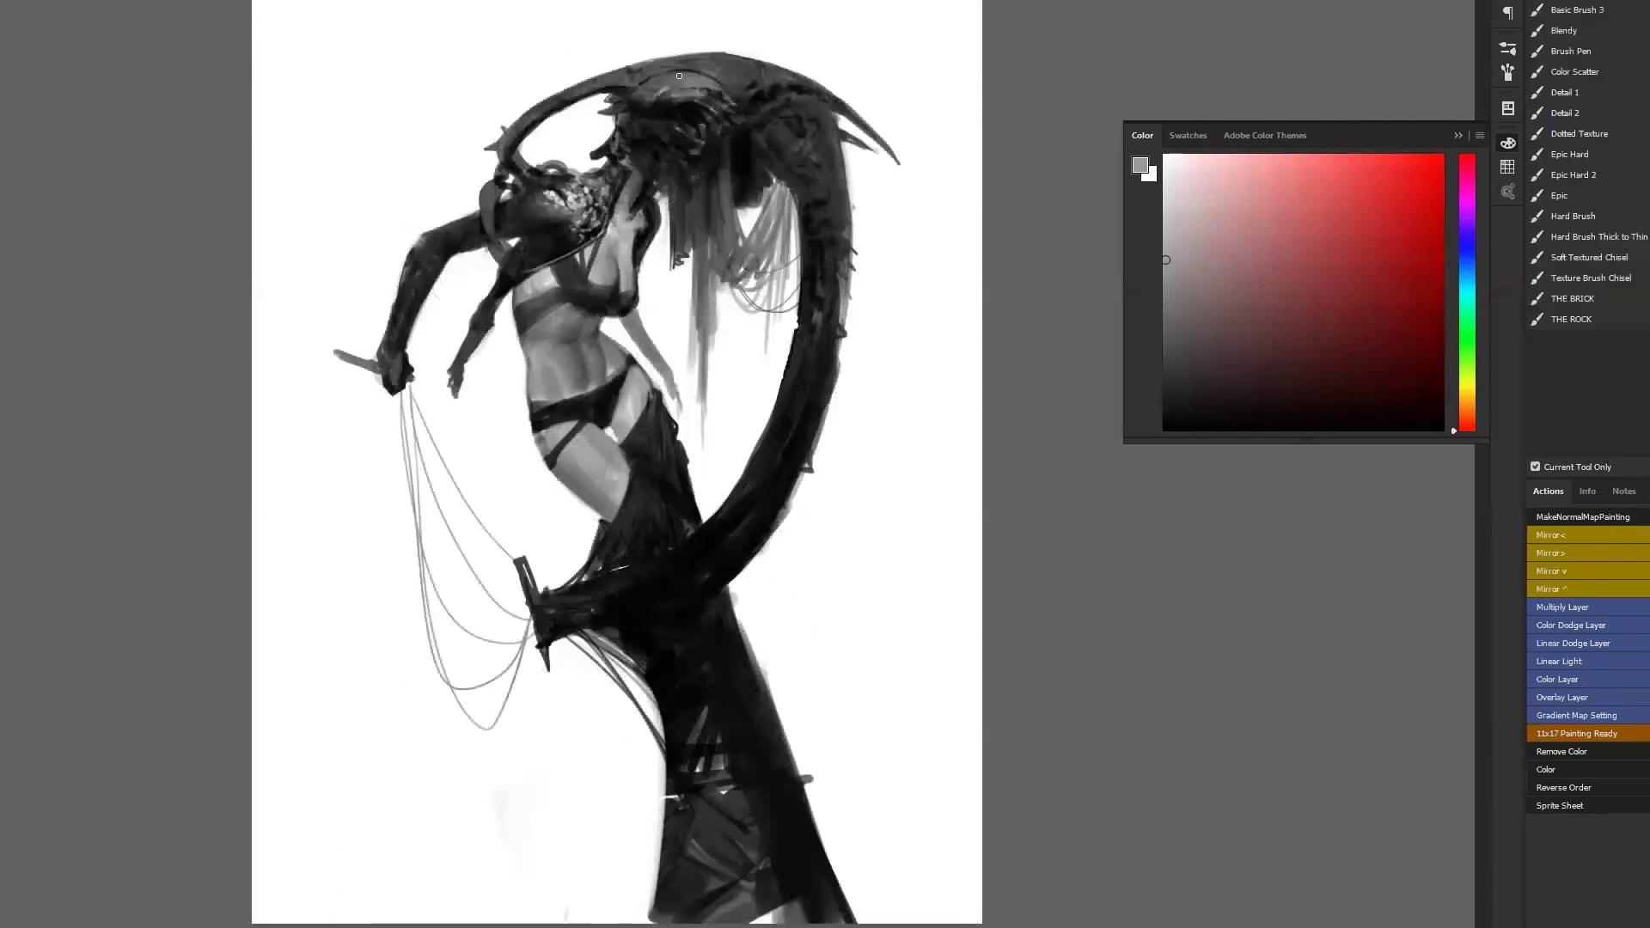
Paint grey highlights along the top of the curved horn using a tone sampled from the head's crown.
{"action": "left_click", "coordinate": [695, 82], "text": "alt"}
{"action": "left_click", "coordinate": [708, 62], "text": "alt"}
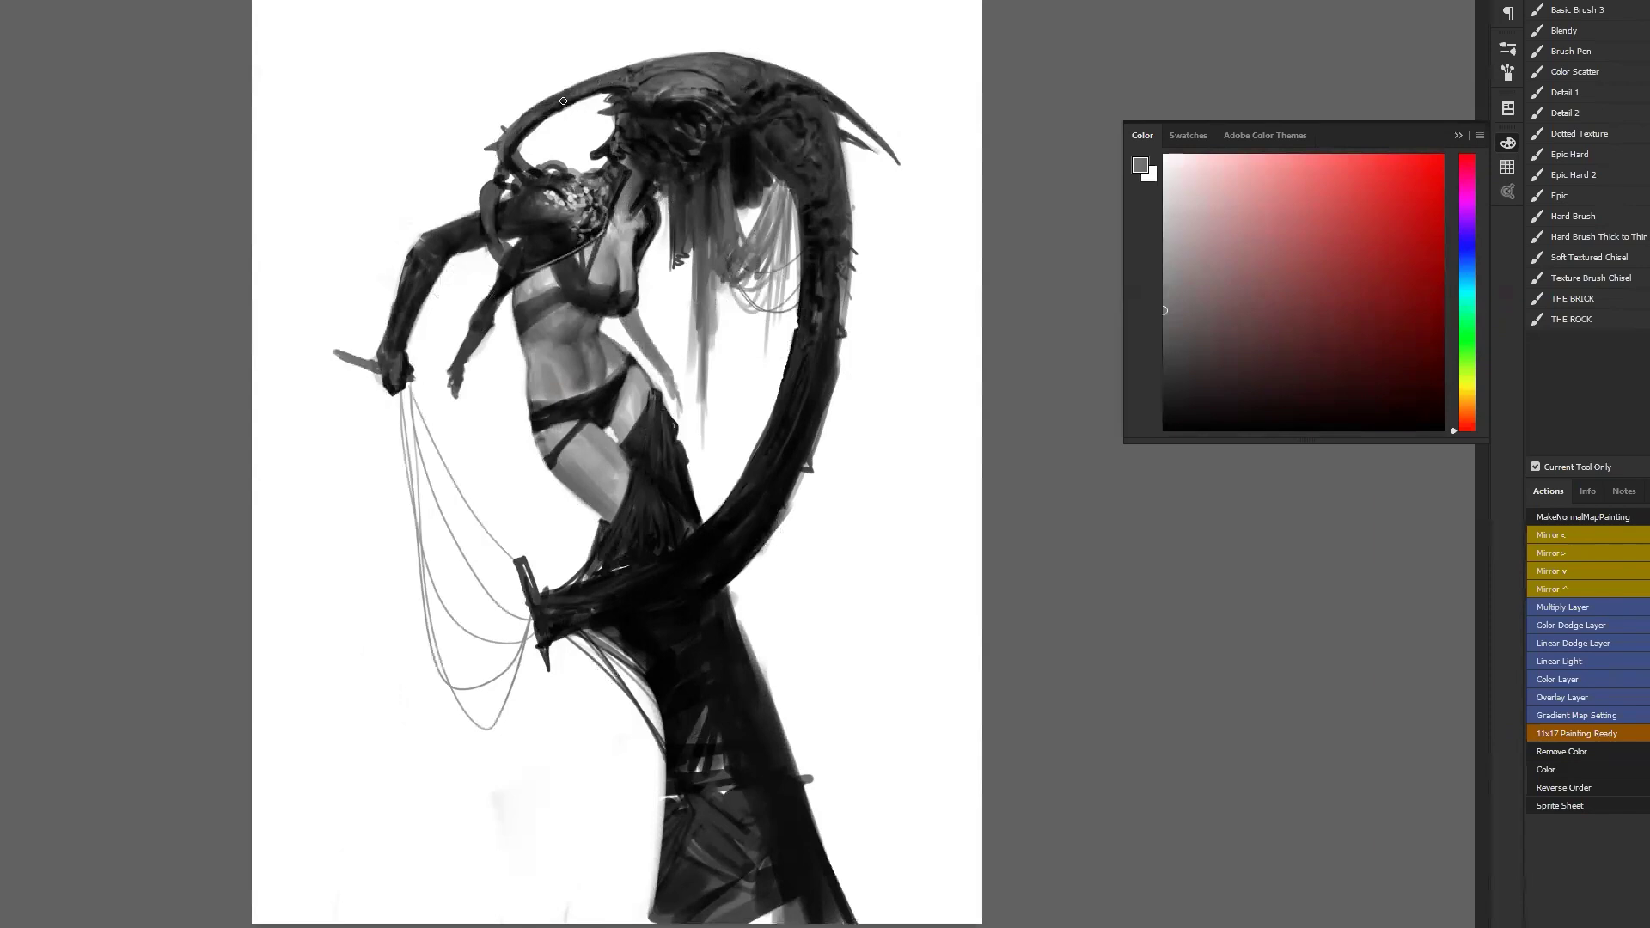
{"action": "left_click_drag", "start_coordinate": [611, 80], "coordinate": [637, 75]}
{"action": "left_click_drag", "start_coordinate": [554, 106], "coordinate": [637, 80]}
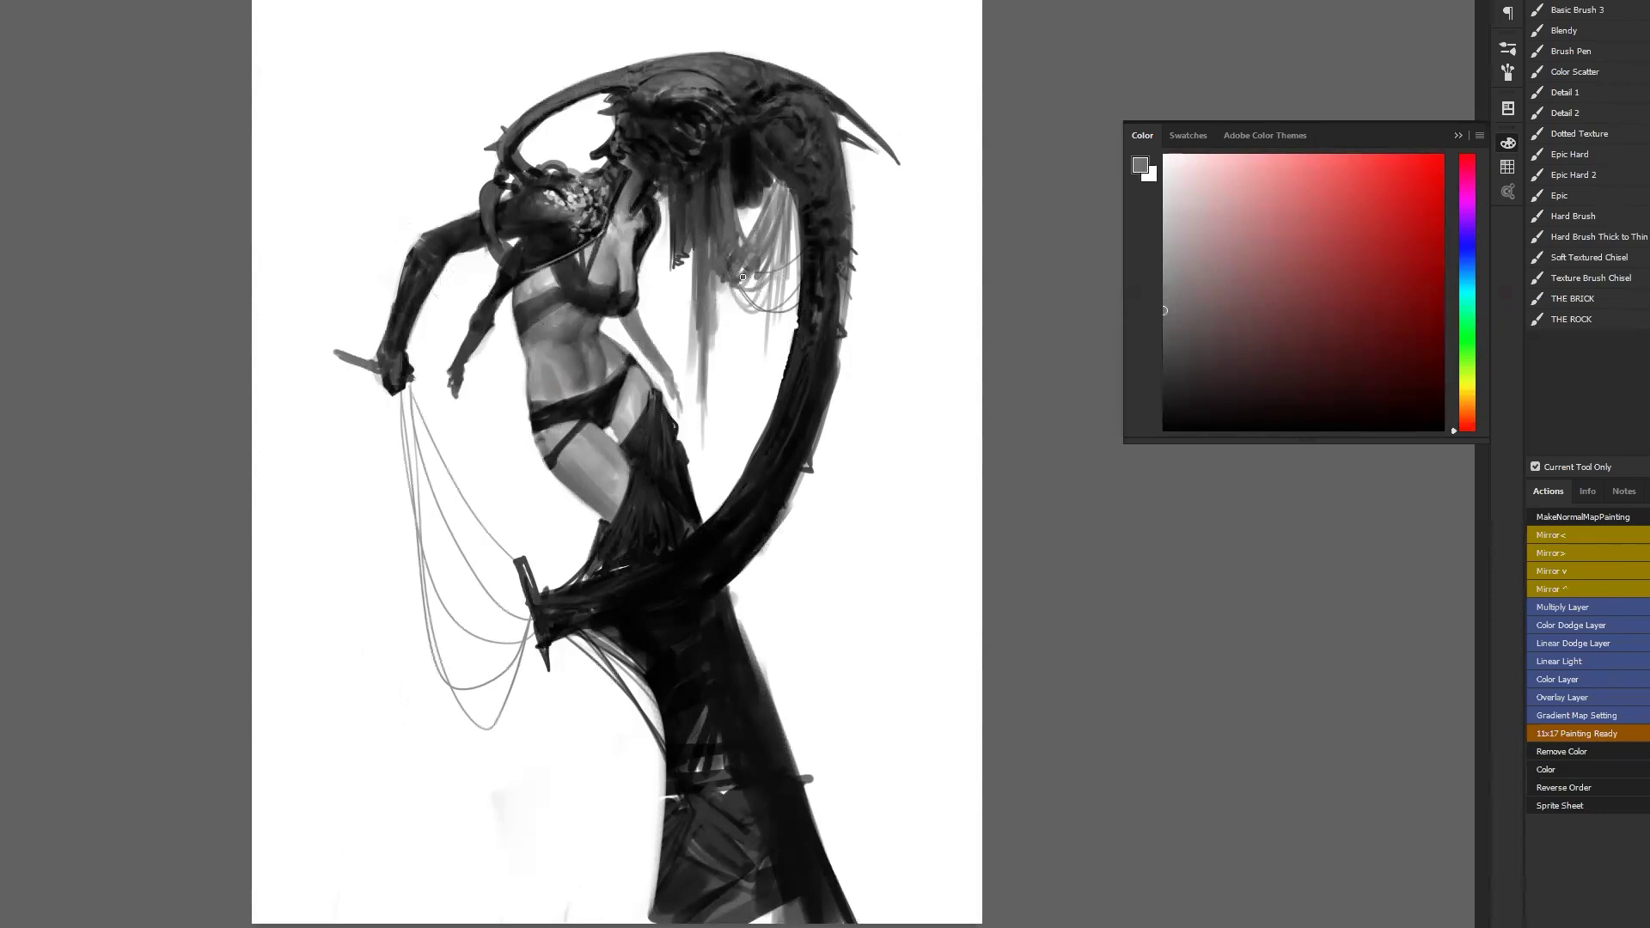
Darken the upper bend of the tail with a larger black brush in both mirrored and normal views.
{"action": "key", "text": "ctrl+h"}
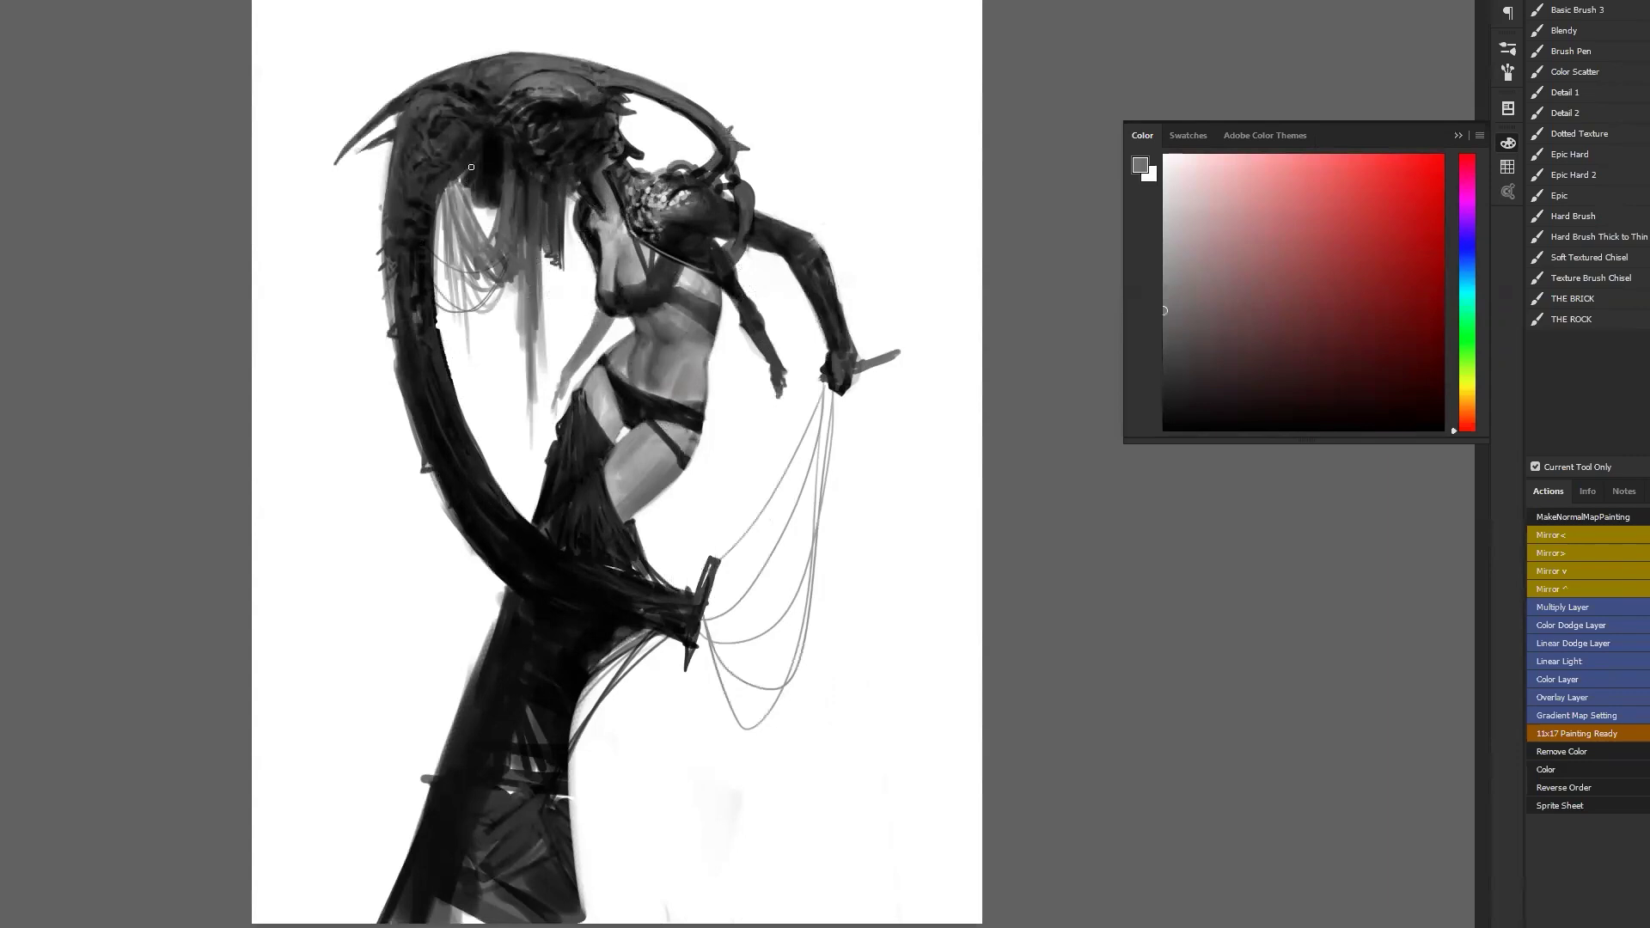
{"action": "key", "text": "d"}
{"action": "key", "text": "]"}
{"action": "key", "text": "]"}
{"action": "key", "text": "]"}
{"action": "left_click_drag", "start_coordinate": [463, 121], "coordinate": [421, 162]}
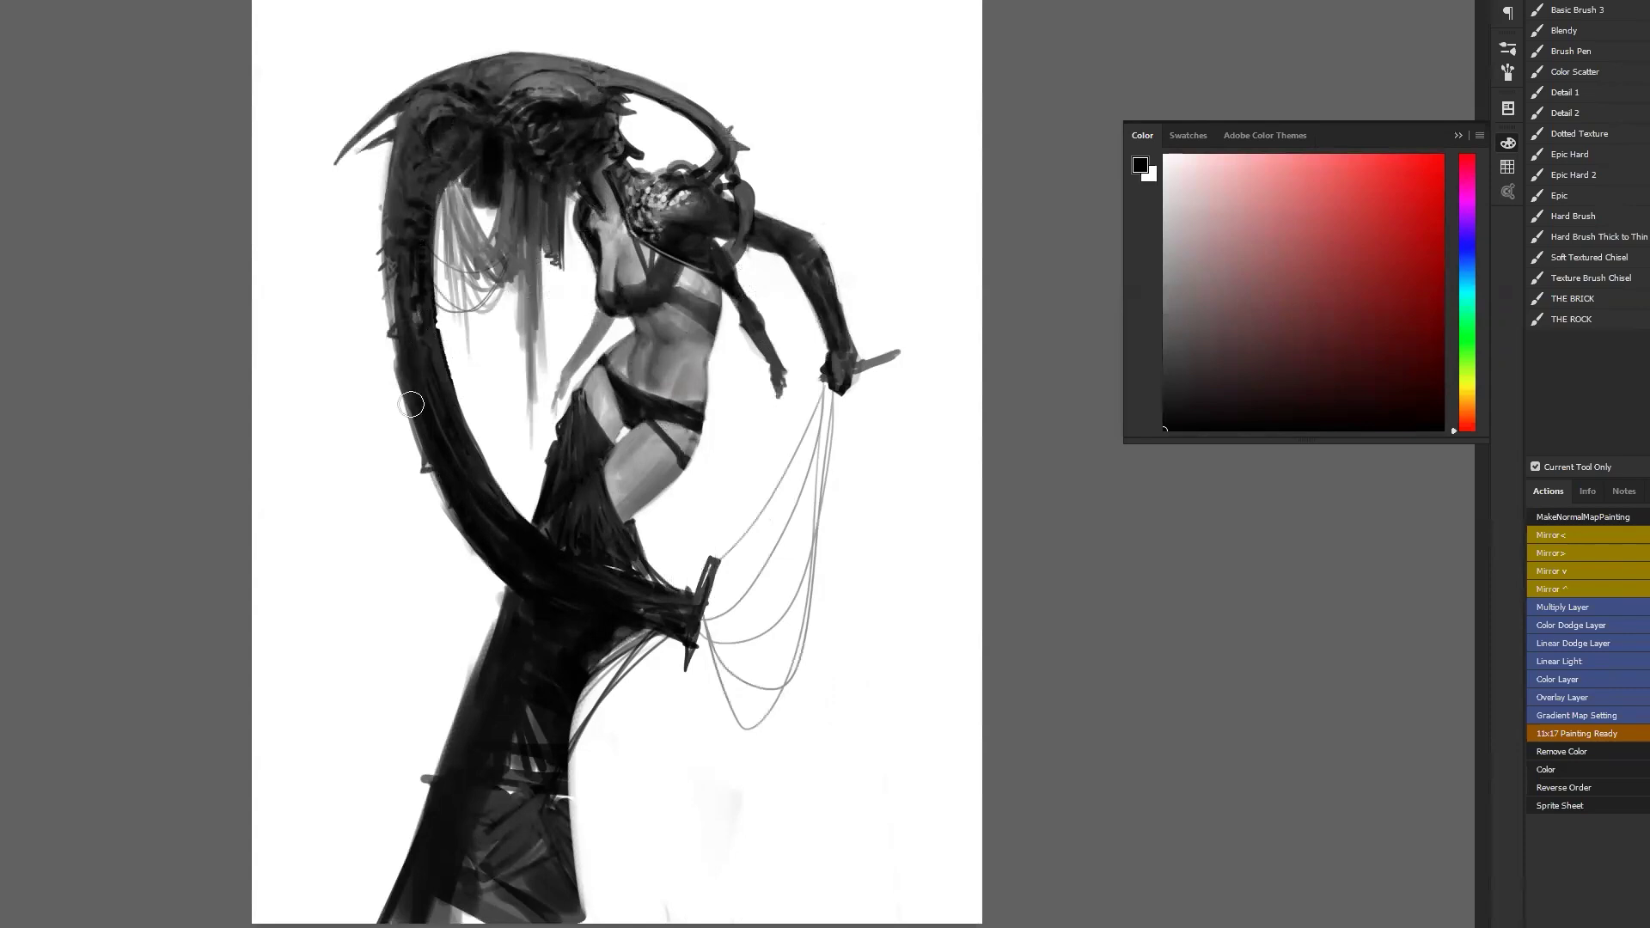
{"action": "key", "text": "F2"}
{"action": "left_click_drag", "start_coordinate": [816, 230], "coordinate": [786, 150]}
{"action": "key", "text": "["}
{"action": "key", "text": "["}
{"action": "key", "text": "["}
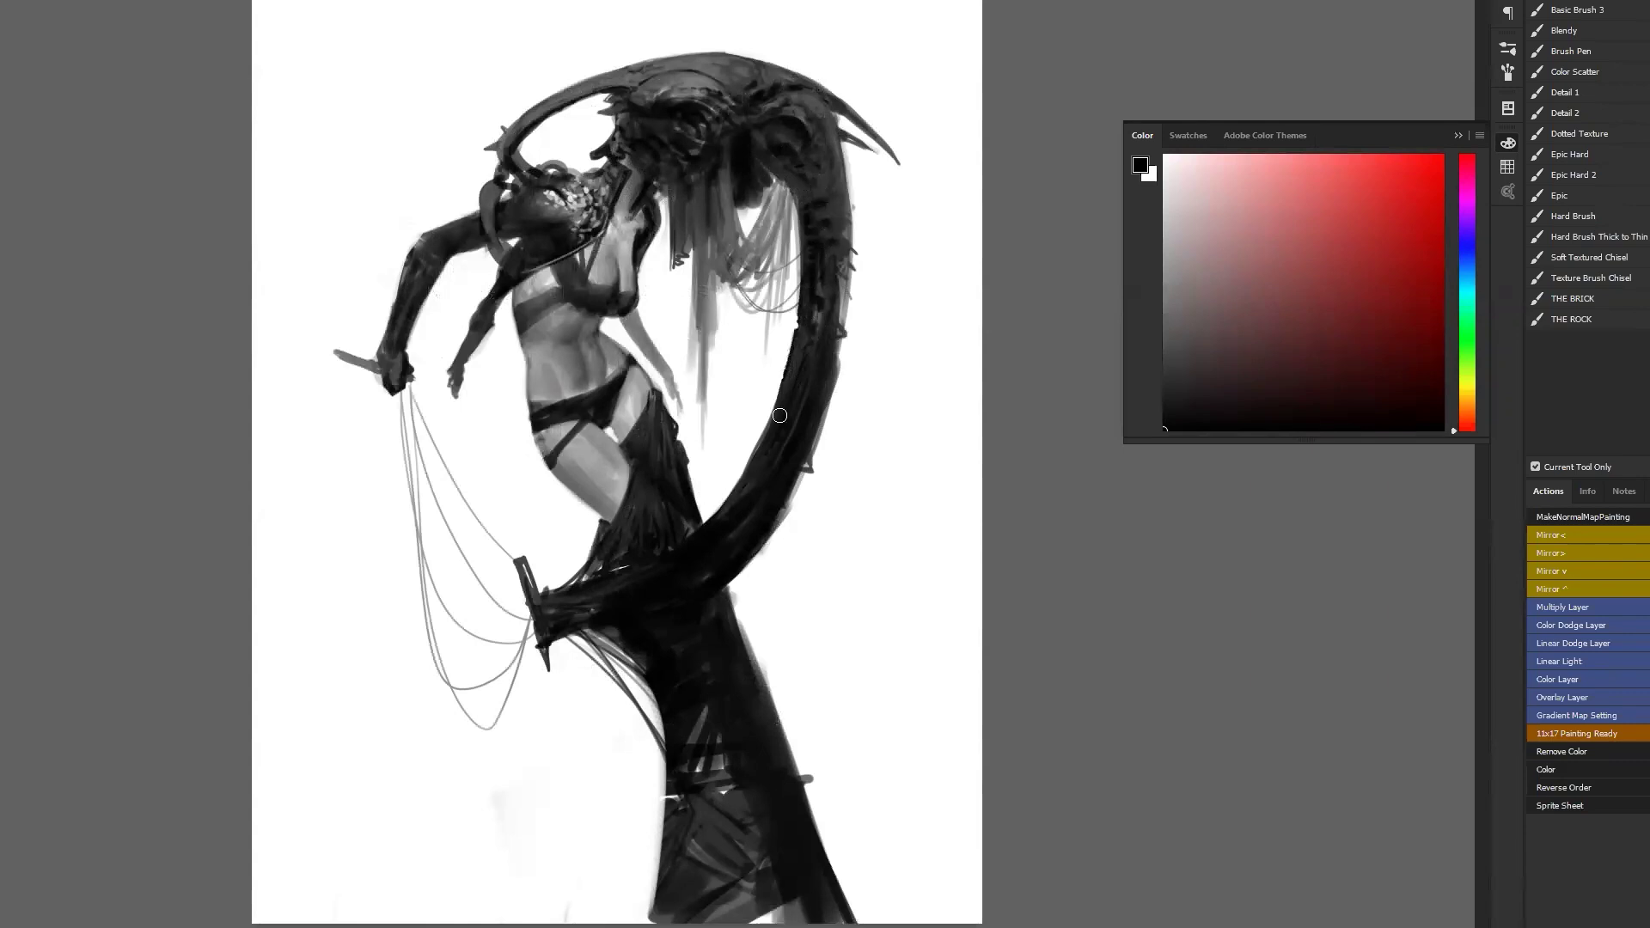
Check the figure in the mirrored view, and refine the bust's shading with a sampled light grey.
{"action": "key", "text": "h"}
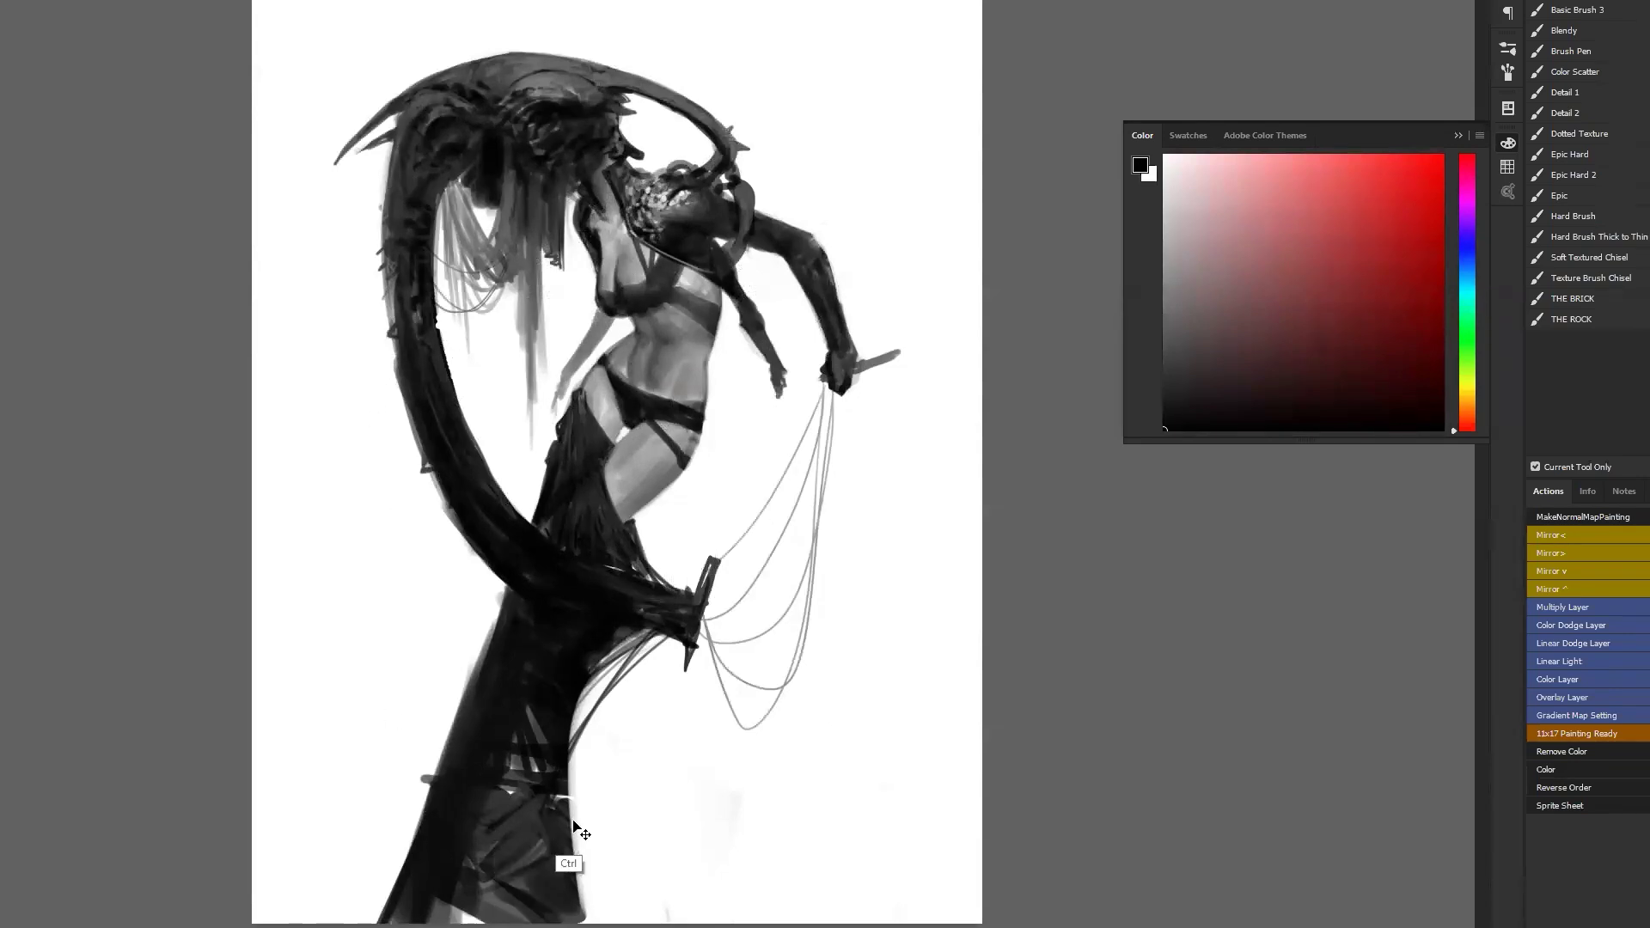
{"action": "key", "text": "h"}
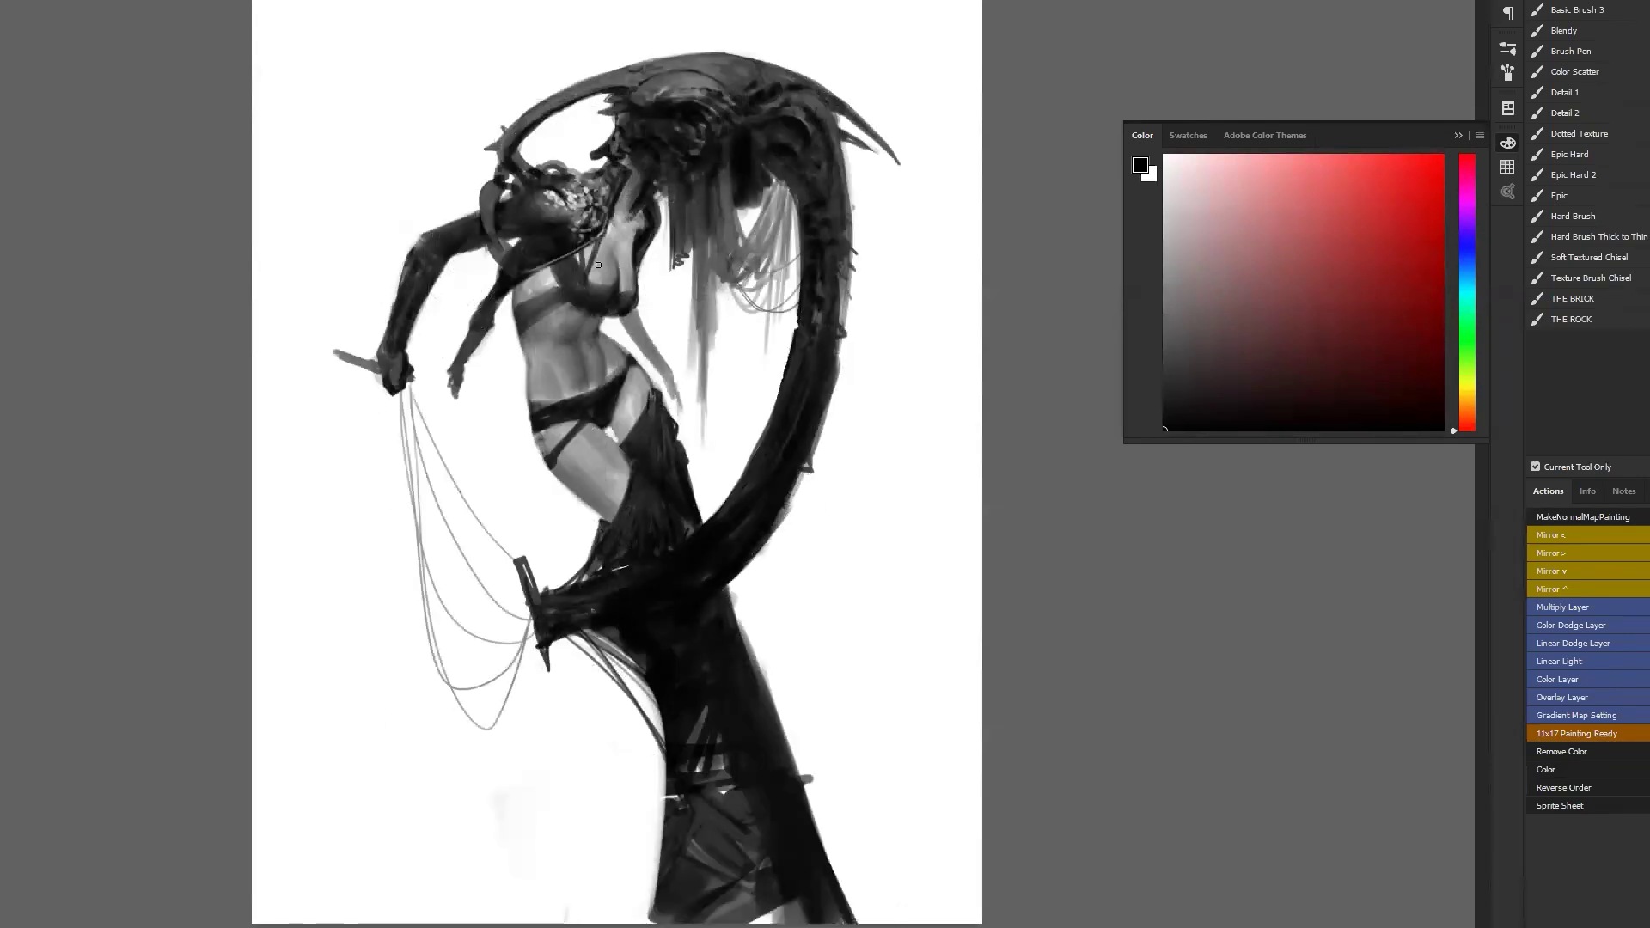
{"action": "key", "text": "e"}
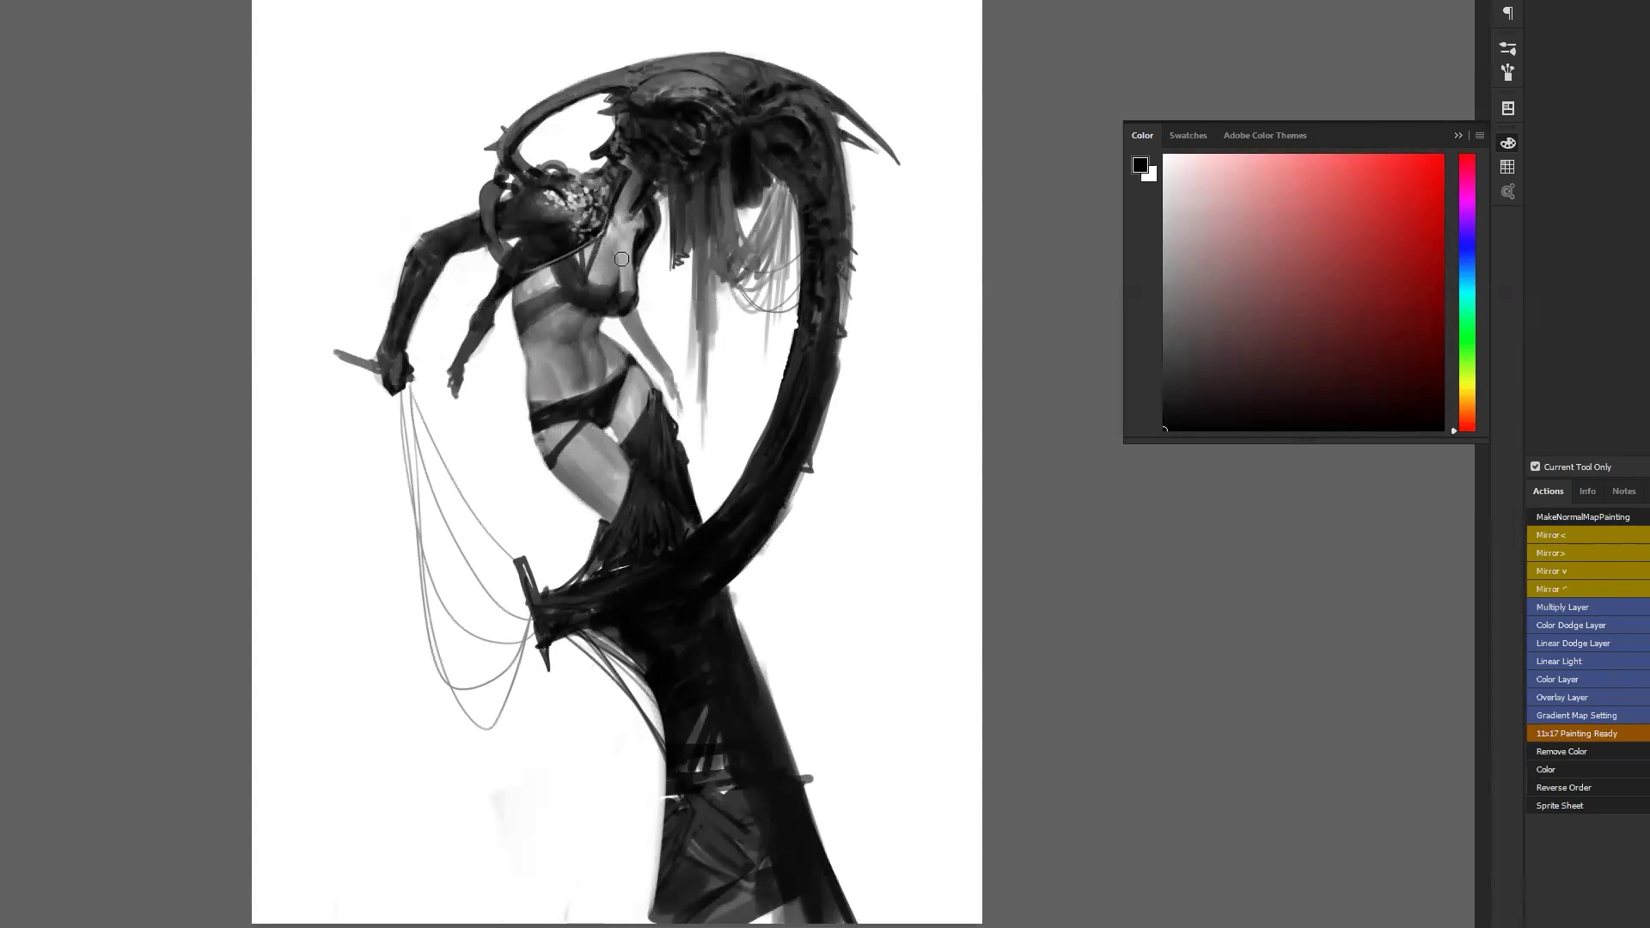
{"action": "key", "text": "b"}
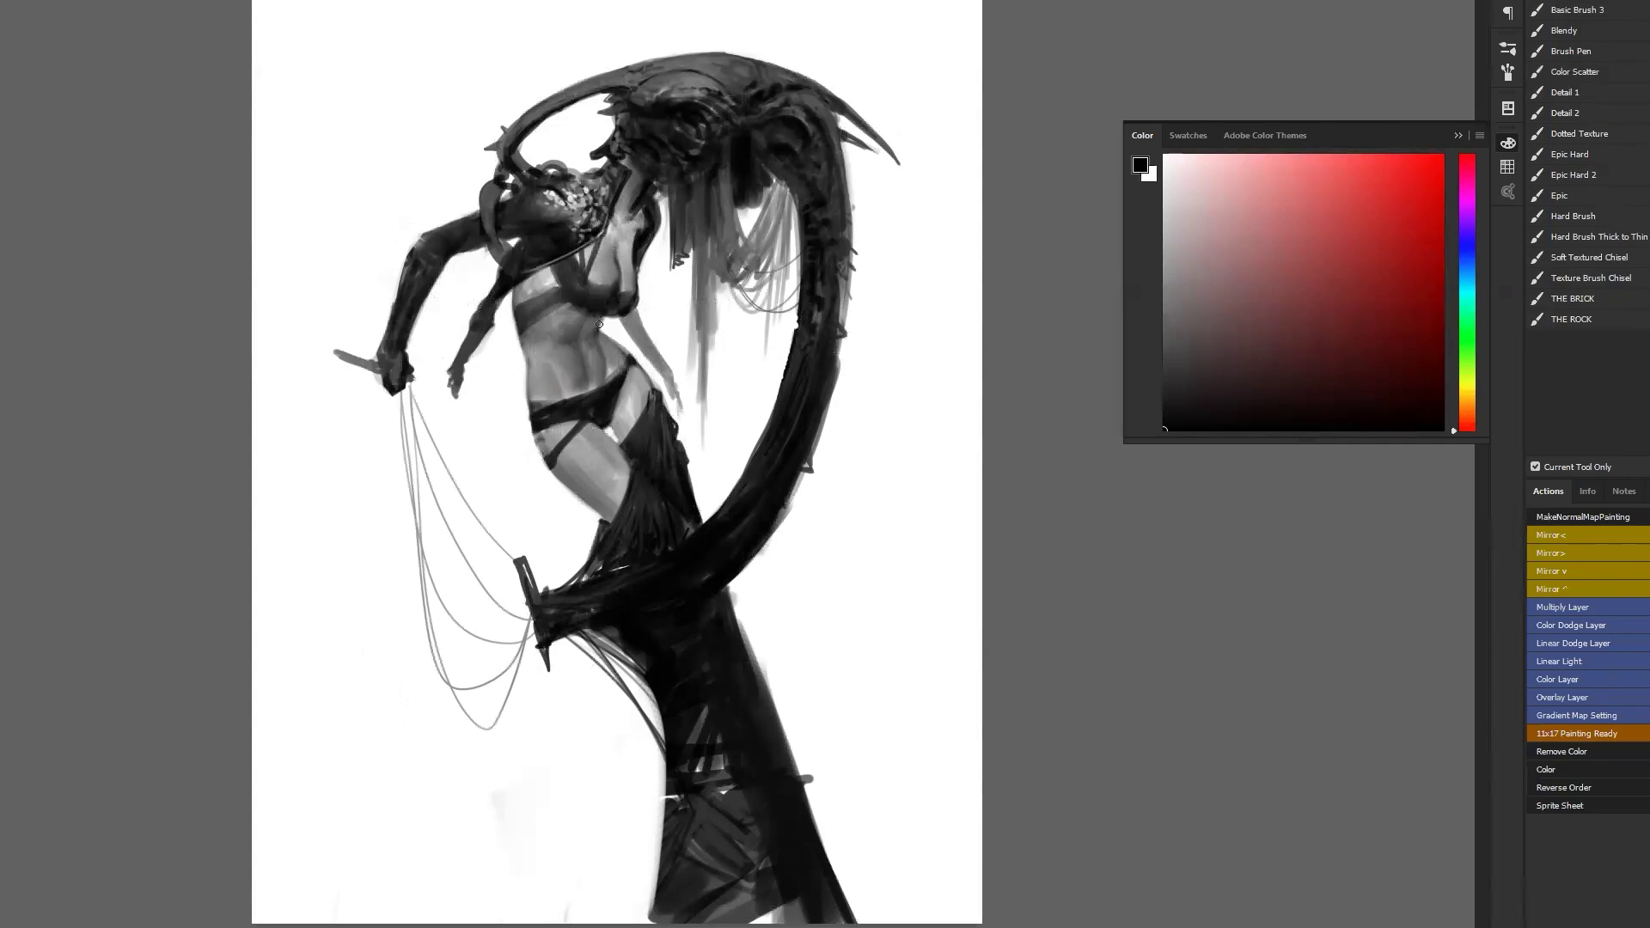
{"action": "key", "text": "e"}
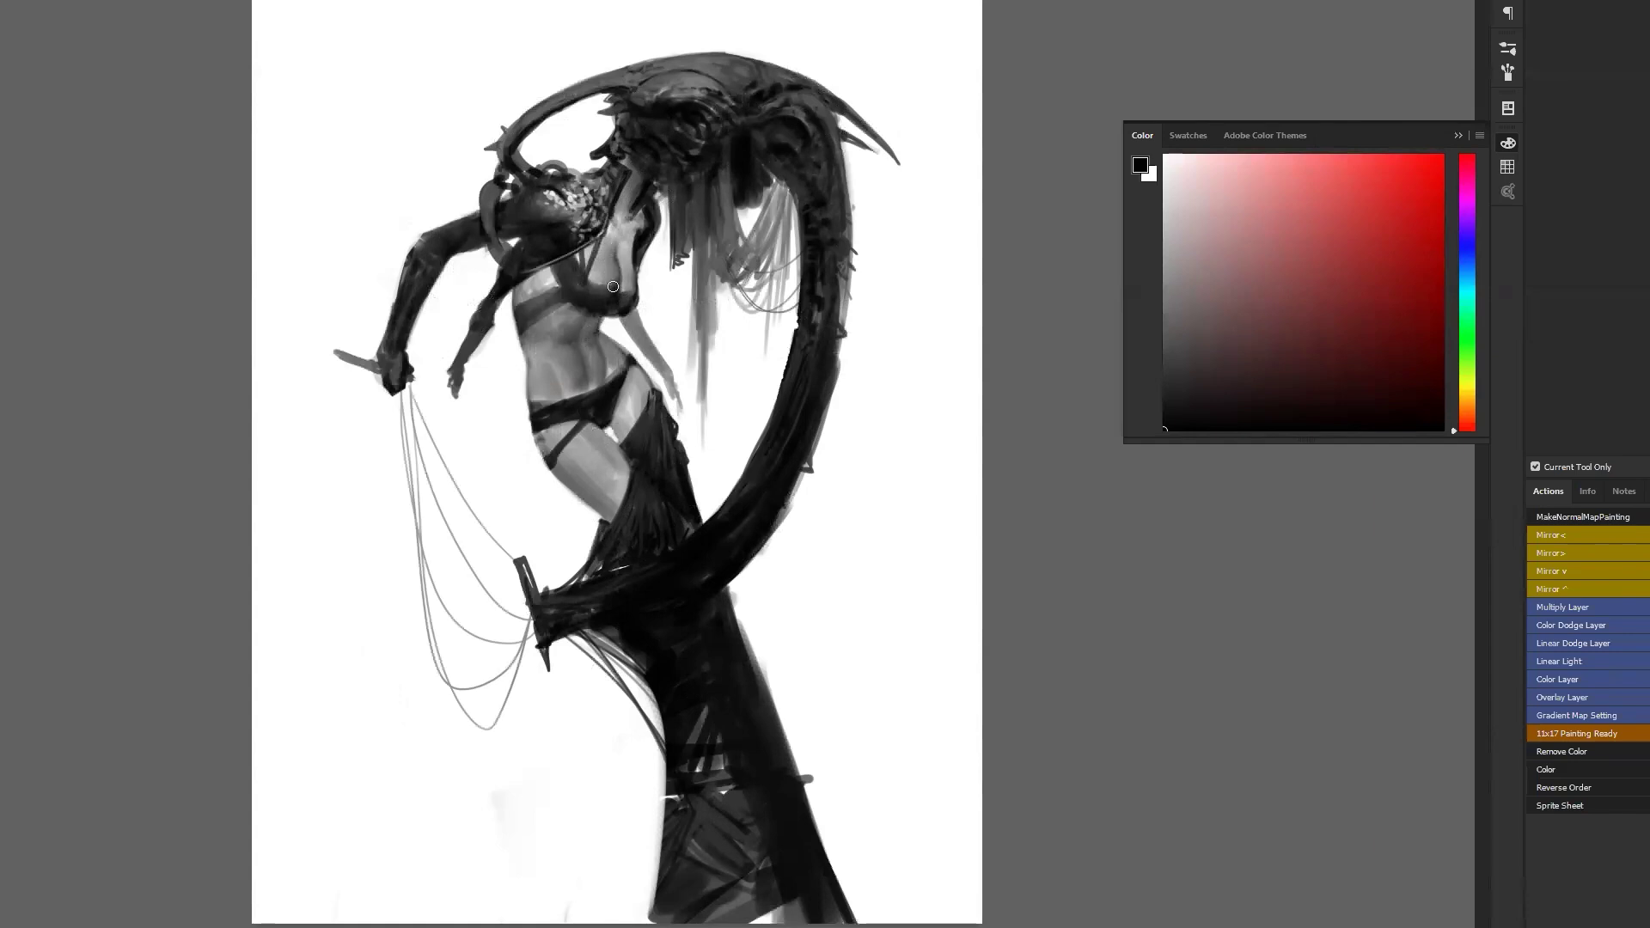
{"action": "key", "text": "b"}
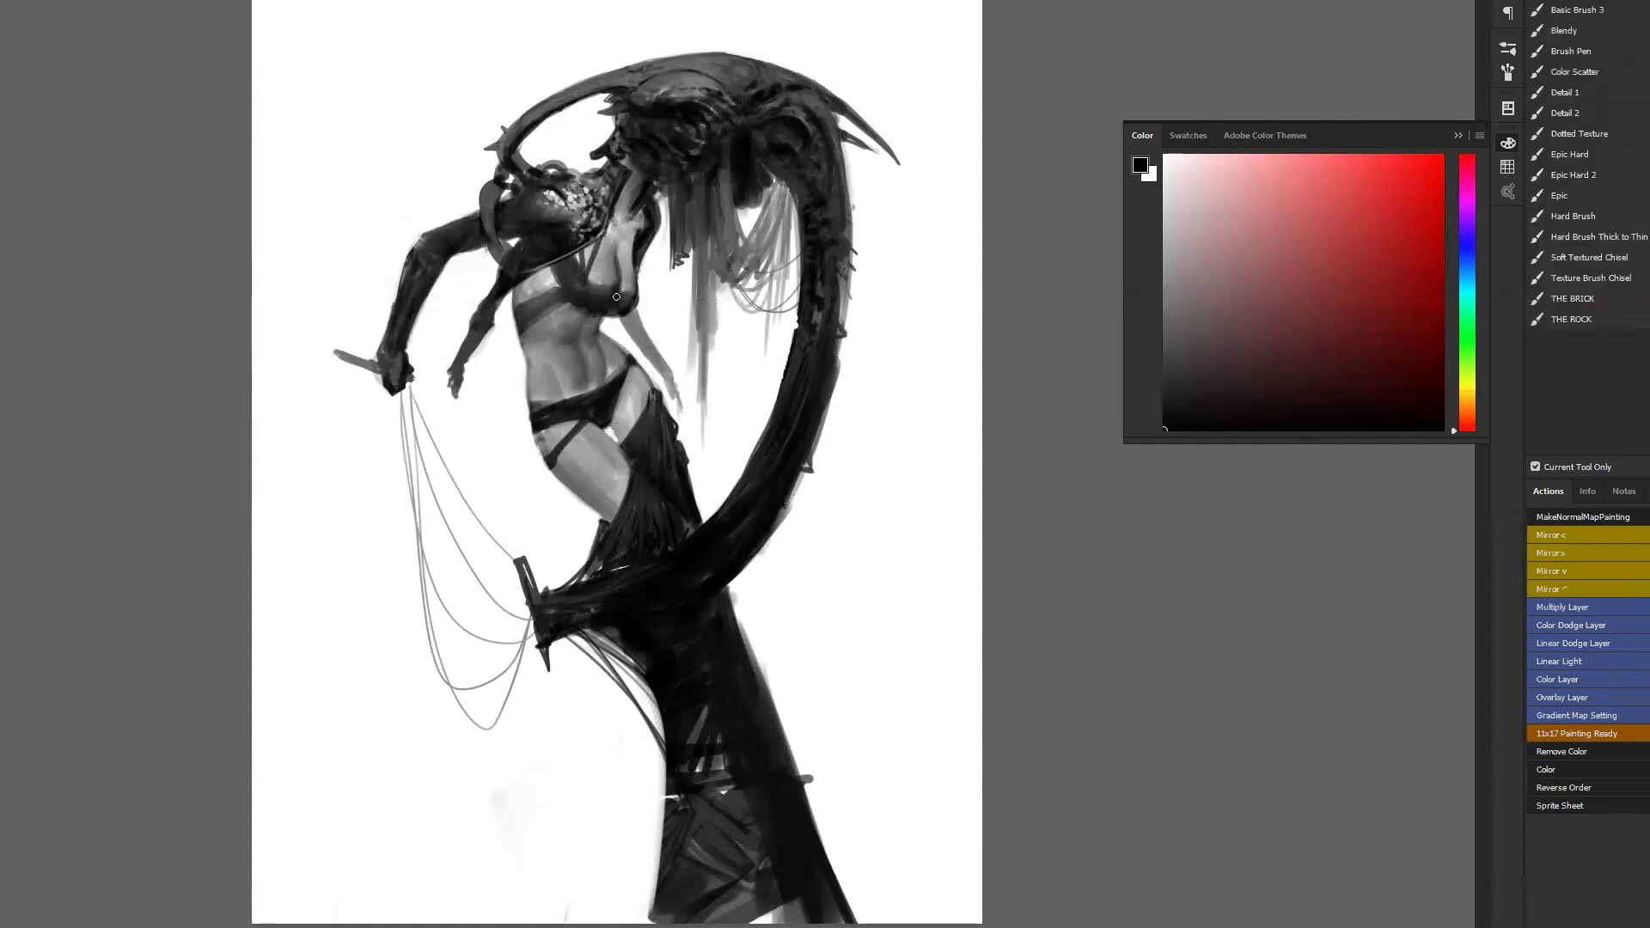
{"action": "left_click", "coordinate": [620, 255], "text": "alt"}
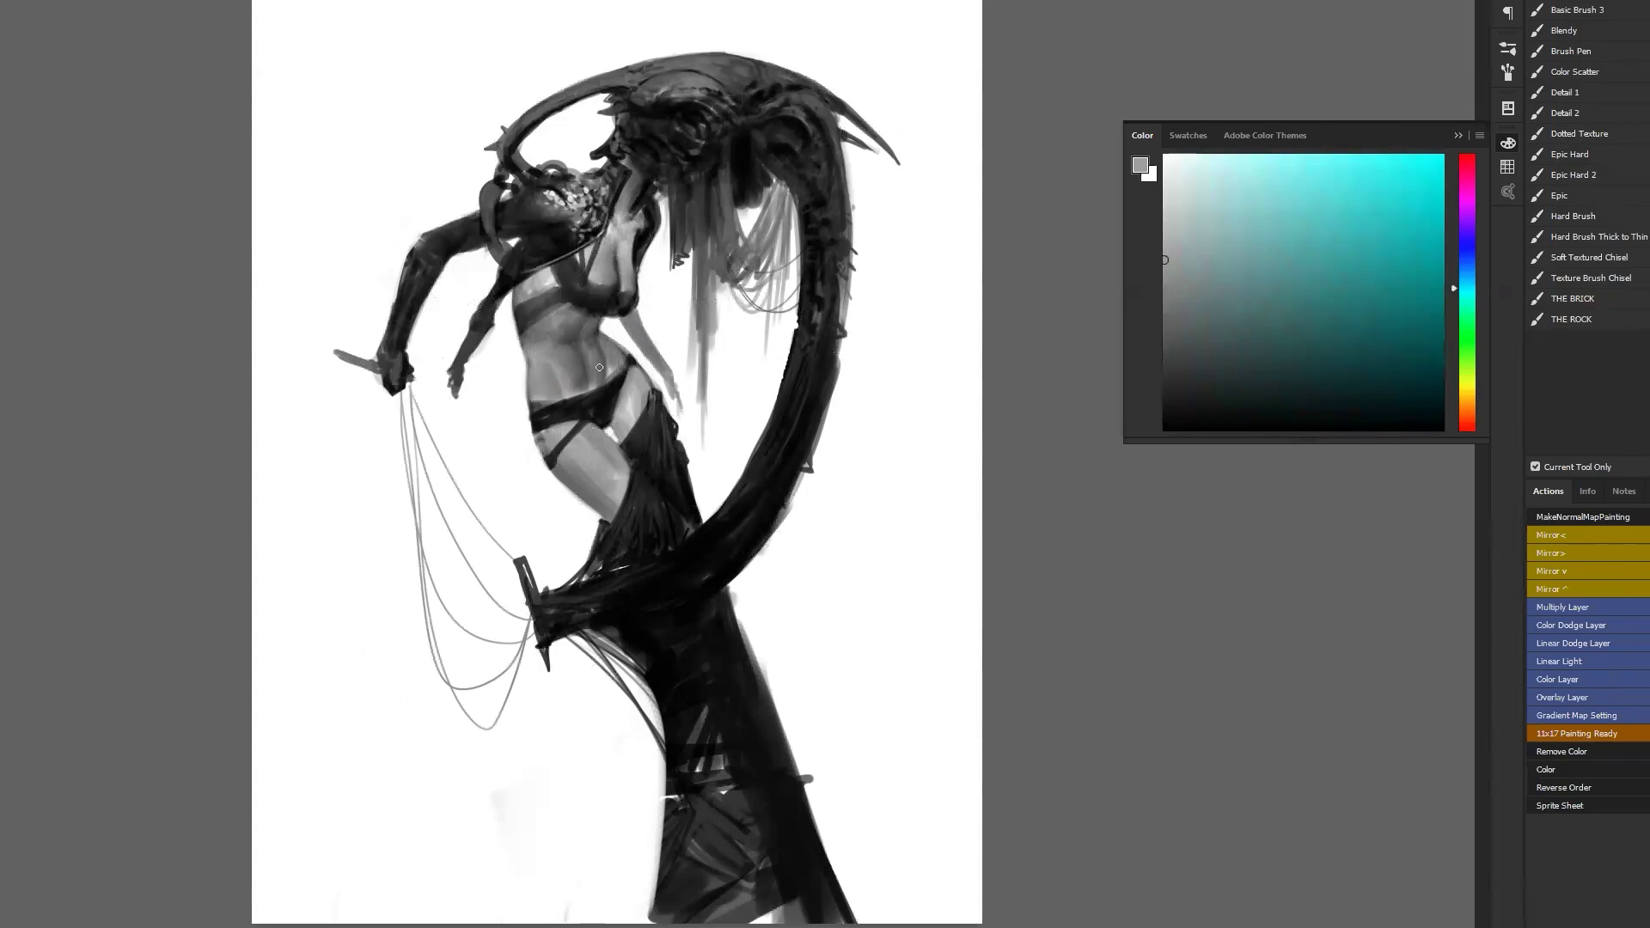
Mirror the canvas and paint a long, tapering black spike down from the lowered arm's elbow.
{"action": "key", "text": "ctrl+shift+h"}
{"action": "key", "text": "d"}
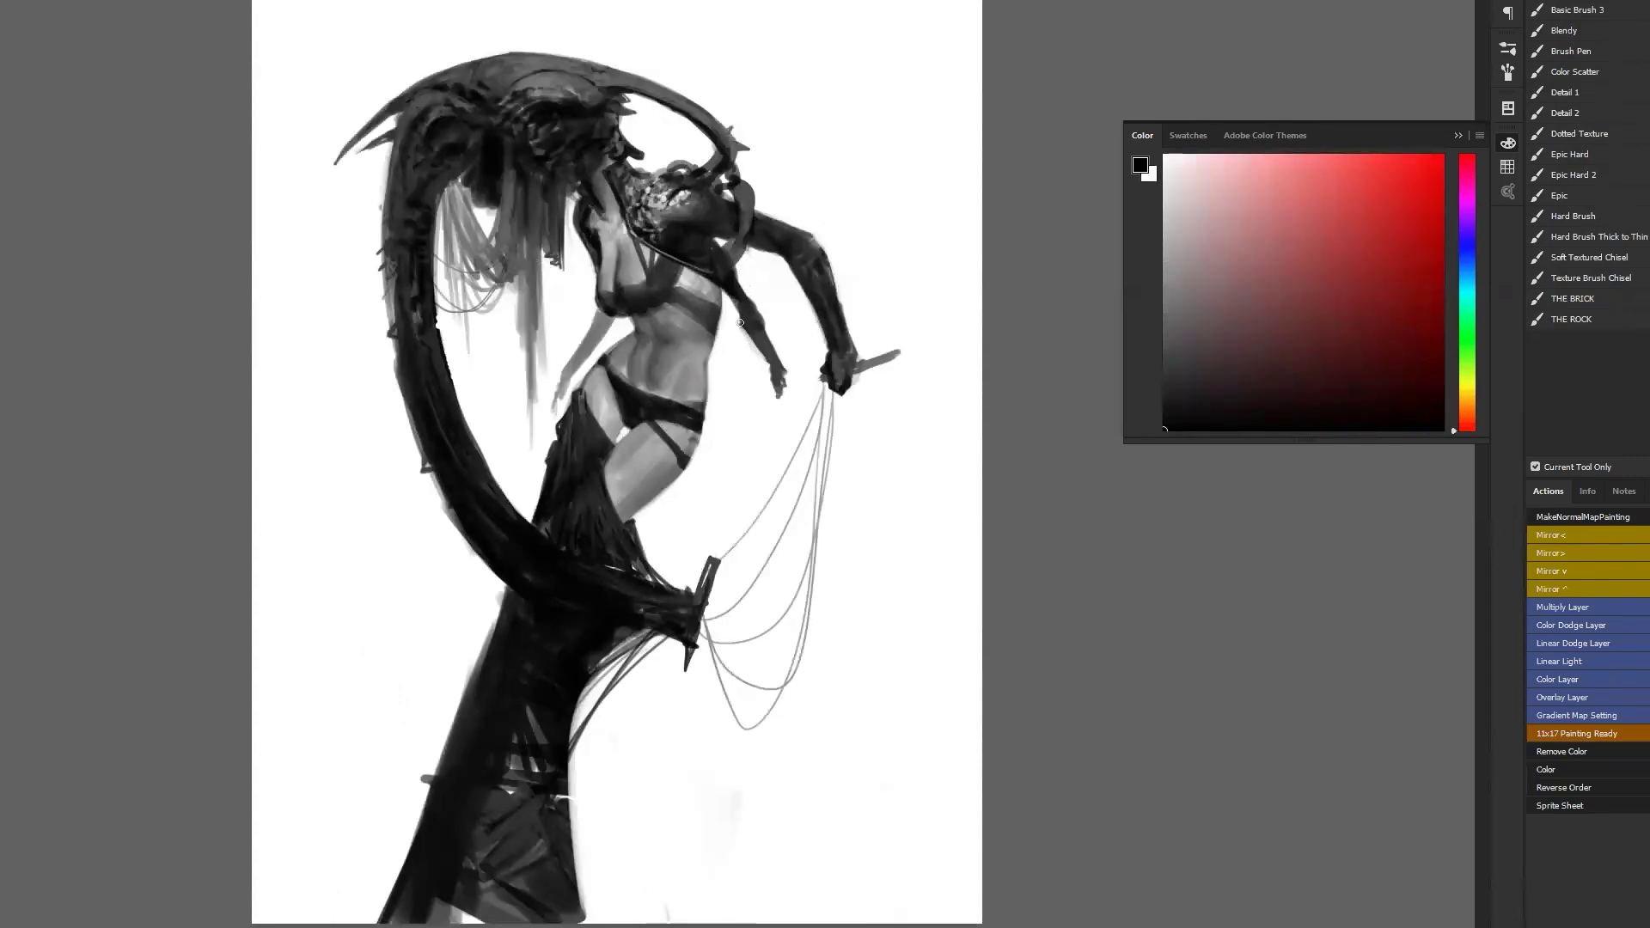
{"action": "left_click_drag", "start_coordinate": [744, 317], "coordinate": [721, 472]}
{"action": "mouse_move", "coordinate": [751, 348]}
{"action": "left_mouse_down"}
{"action": "mouse_move", "coordinate": [740, 414]}
{"action": "mouse_move", "coordinate": [772, 359]}
{"action": "mouse_move", "coordinate": [741, 439]}
{"action": "left_mouse_up"}
Erase the old forearm and hand beside the spike with white, mirror the canvas back, and reset the colour to black.
{"action": "key", "text": "x"}
{"action": "left_click_drag", "start_coordinate": [763, 318], "coordinate": [729, 473]}
{"action": "mouse_move", "coordinate": [761, 350]}
{"action": "left_mouse_down"}
{"action": "mouse_move", "coordinate": [729, 466]}
{"action": "mouse_move", "coordinate": [772, 310]}
{"action": "mouse_move", "coordinate": [767, 408]}
{"action": "mouse_move", "coordinate": [775, 330]}
{"action": "mouse_move", "coordinate": [772, 405]}
{"action": "mouse_move", "coordinate": [767, 364]}
{"action": "left_mouse_up"}
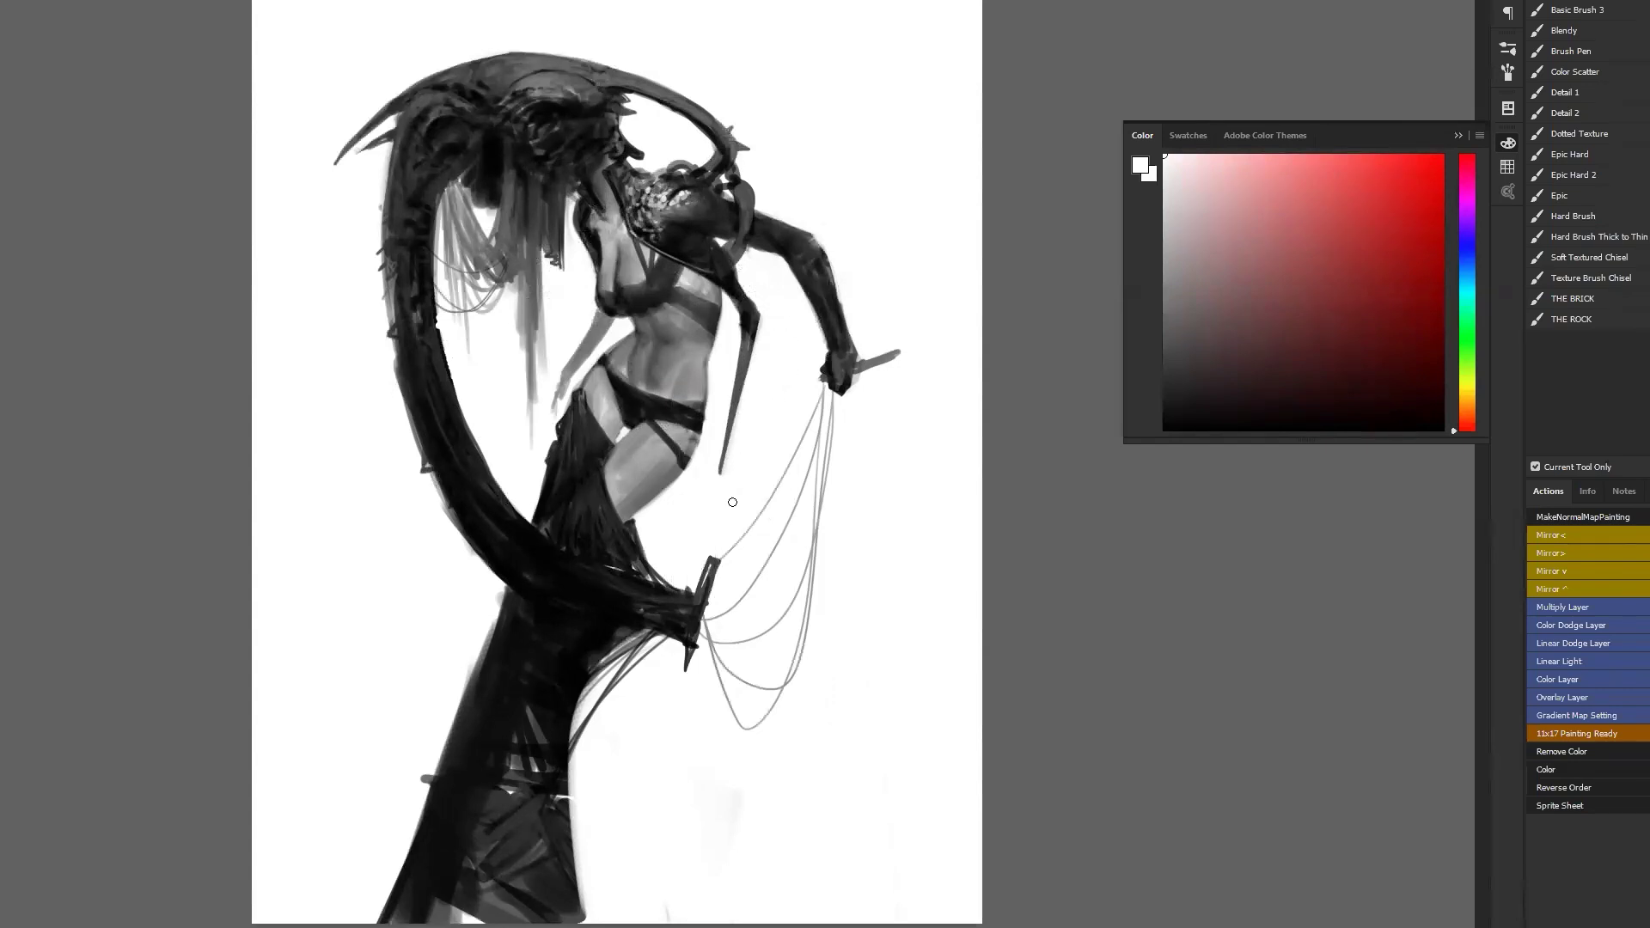
{"action": "left_click_drag", "start_coordinate": [738, 426], "coordinate": [730, 462]}
{"action": "key", "text": "F2"}
{"action": "key", "text": "d"}
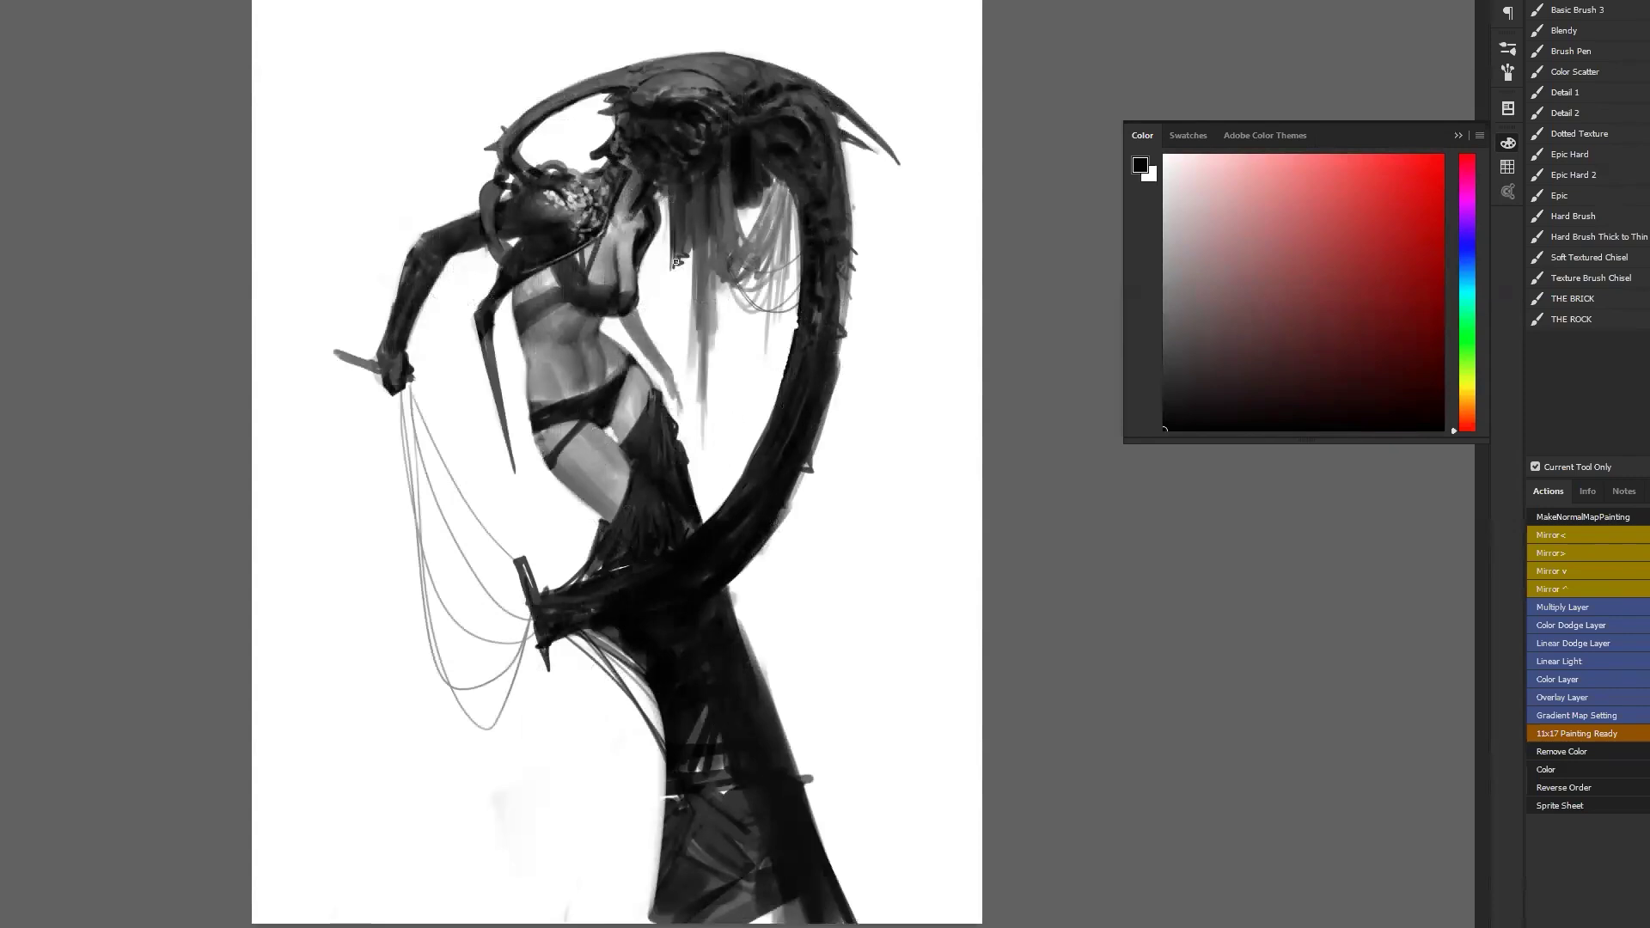
Refine the shoulder and upper chest shading with sampled greys and a smaller brush, then mirror the canvas.
{"action": "mouse_move", "coordinate": [594, 172]}
{"action": "left_mouse_down"}
{"action": "mouse_move", "coordinate": [544, 204]}
{"action": "mouse_move", "coordinate": [597, 198]}
{"action": "mouse_move", "coordinate": [543, 207]}
{"action": "mouse_move", "coordinate": [589, 210]}
{"action": "mouse_move", "coordinate": [548, 239]}
{"action": "mouse_move", "coordinate": [545, 199]}
{"action": "left_mouse_up"}
{"action": "left_click", "coordinate": [549, 237], "text": "alt"}
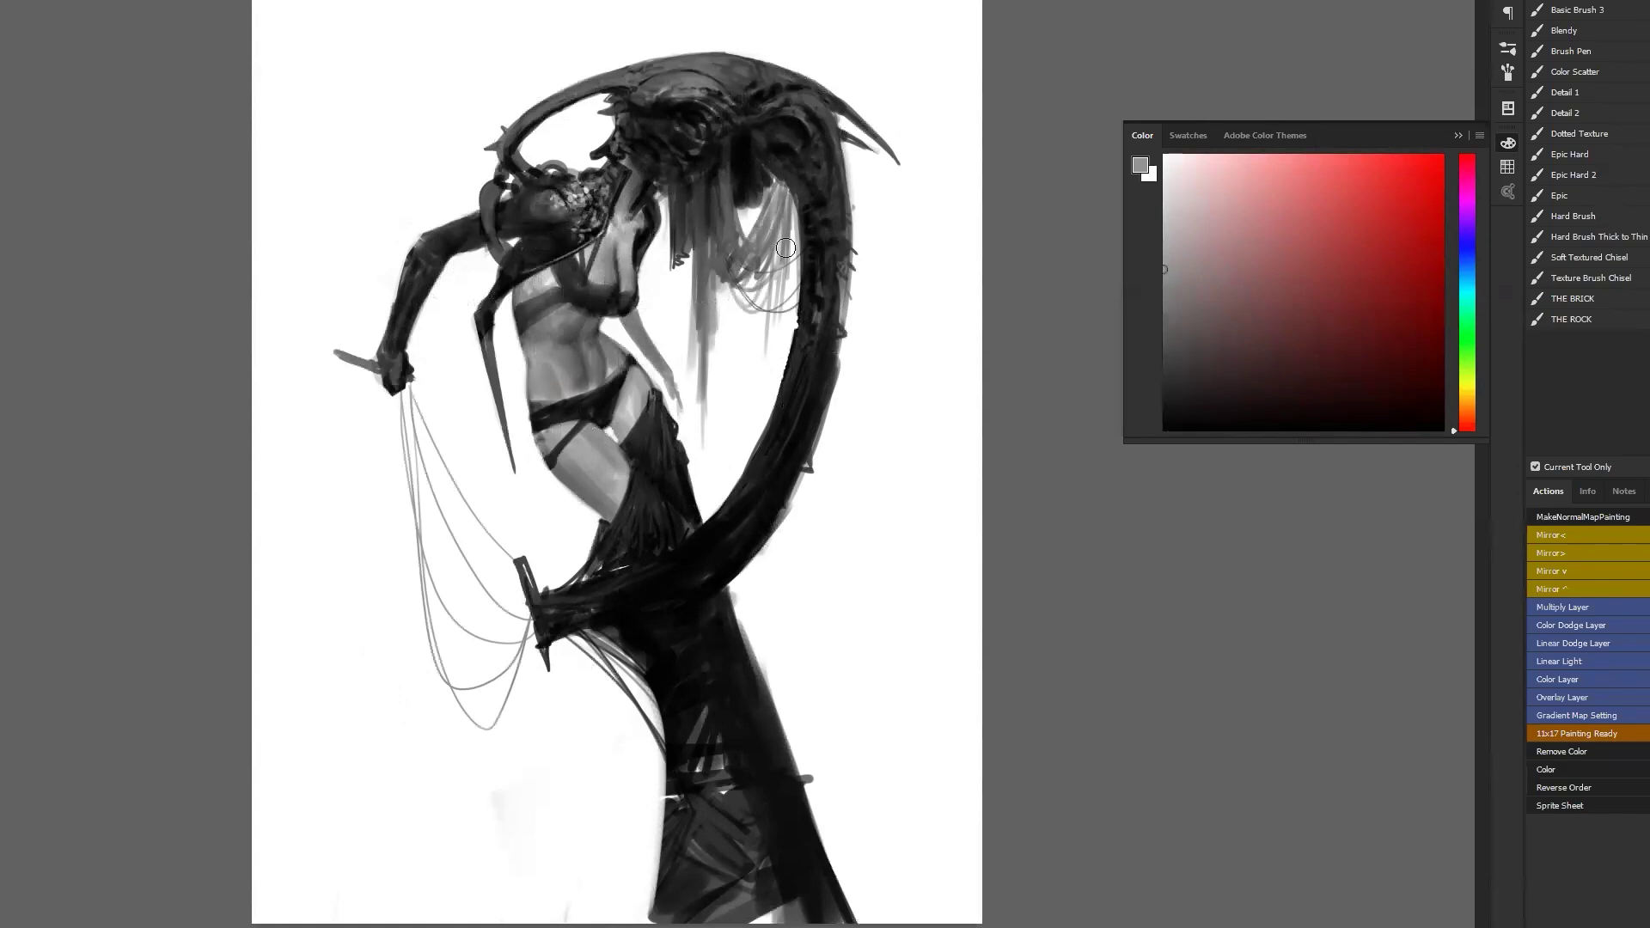
{"action": "key", "text": "["}
{"action": "key", "text": "["}
{"action": "key", "text": "["}
{"action": "left_click", "coordinate": [534, 205], "text": "alt"}
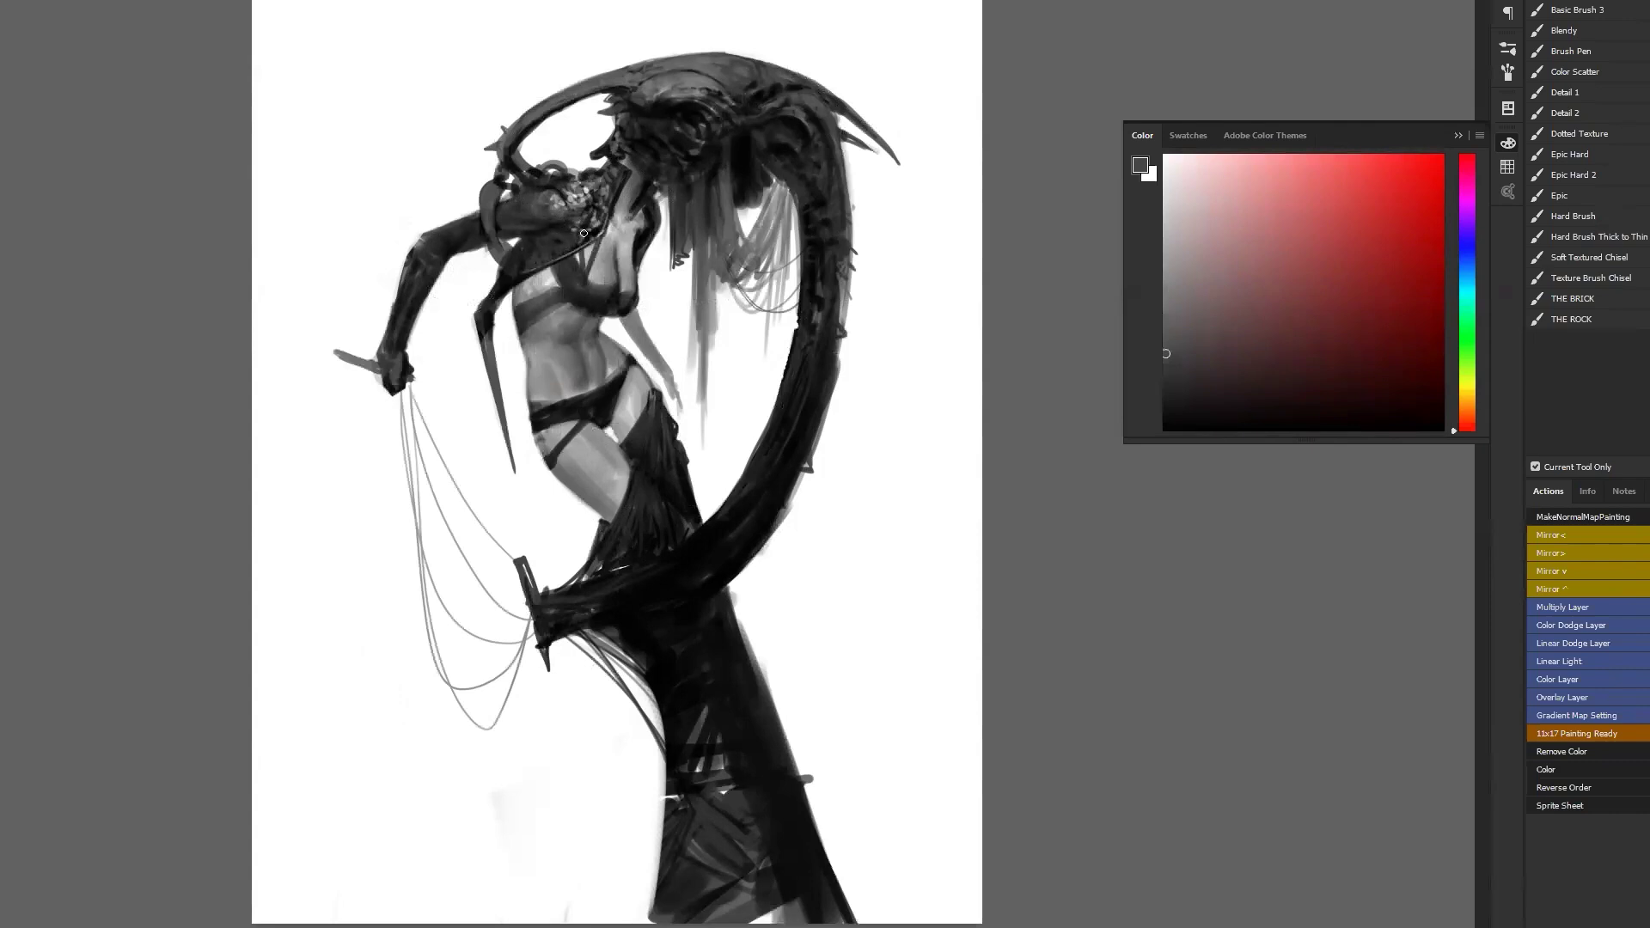
{"action": "key", "text": "ctrl+shift+h"}
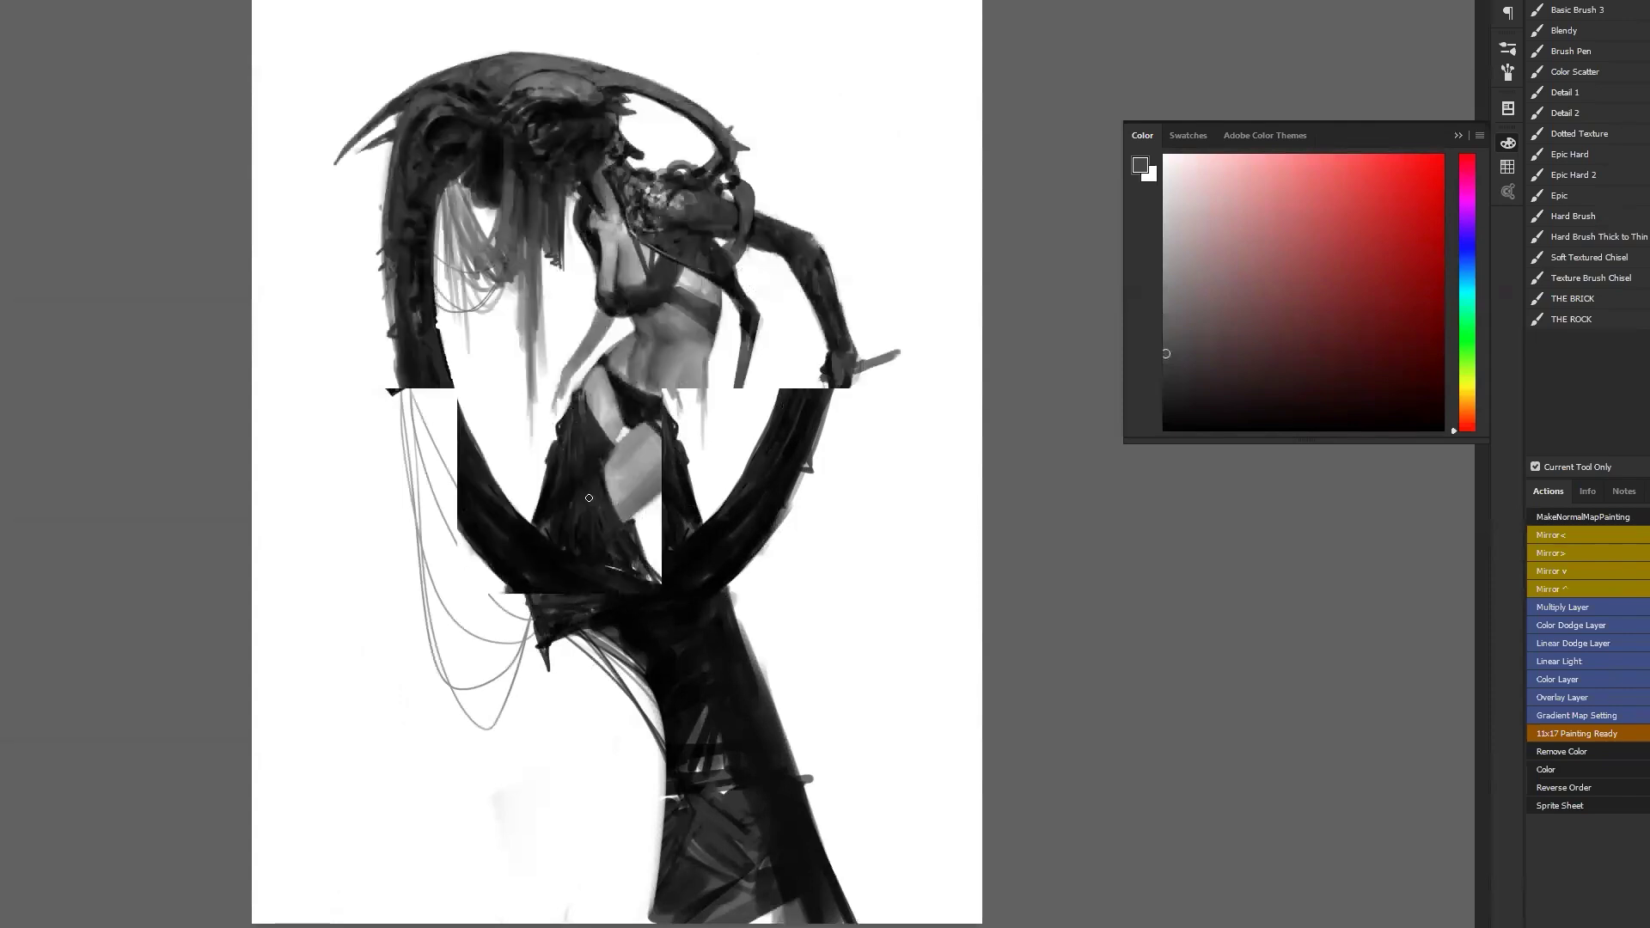
Paint fine black and grey ribbed details on the neck, working in both mirrored and normal views.
{"action": "key", "text": "d"}
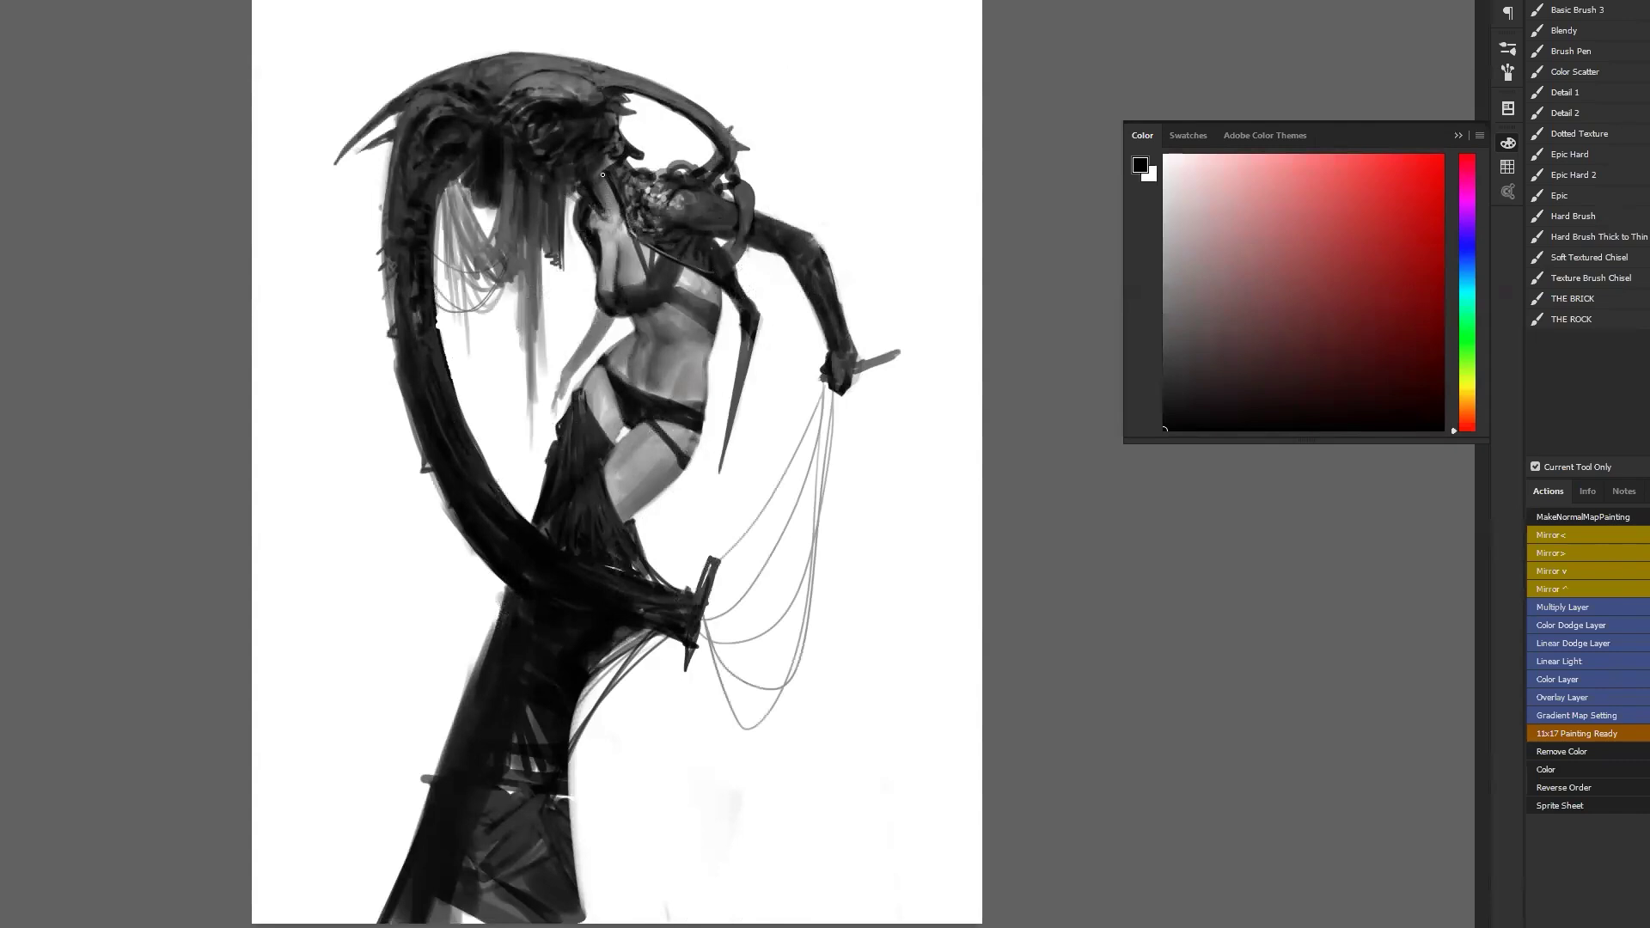
{"action": "mouse_move", "coordinate": [603, 183]}
{"action": "left_mouse_down"}
{"action": "mouse_move", "coordinate": [601, 207]}
{"action": "mouse_move", "coordinate": [617, 208]}
{"action": "left_mouse_up"}
{"action": "key", "text": "ctrl+shift+h"}
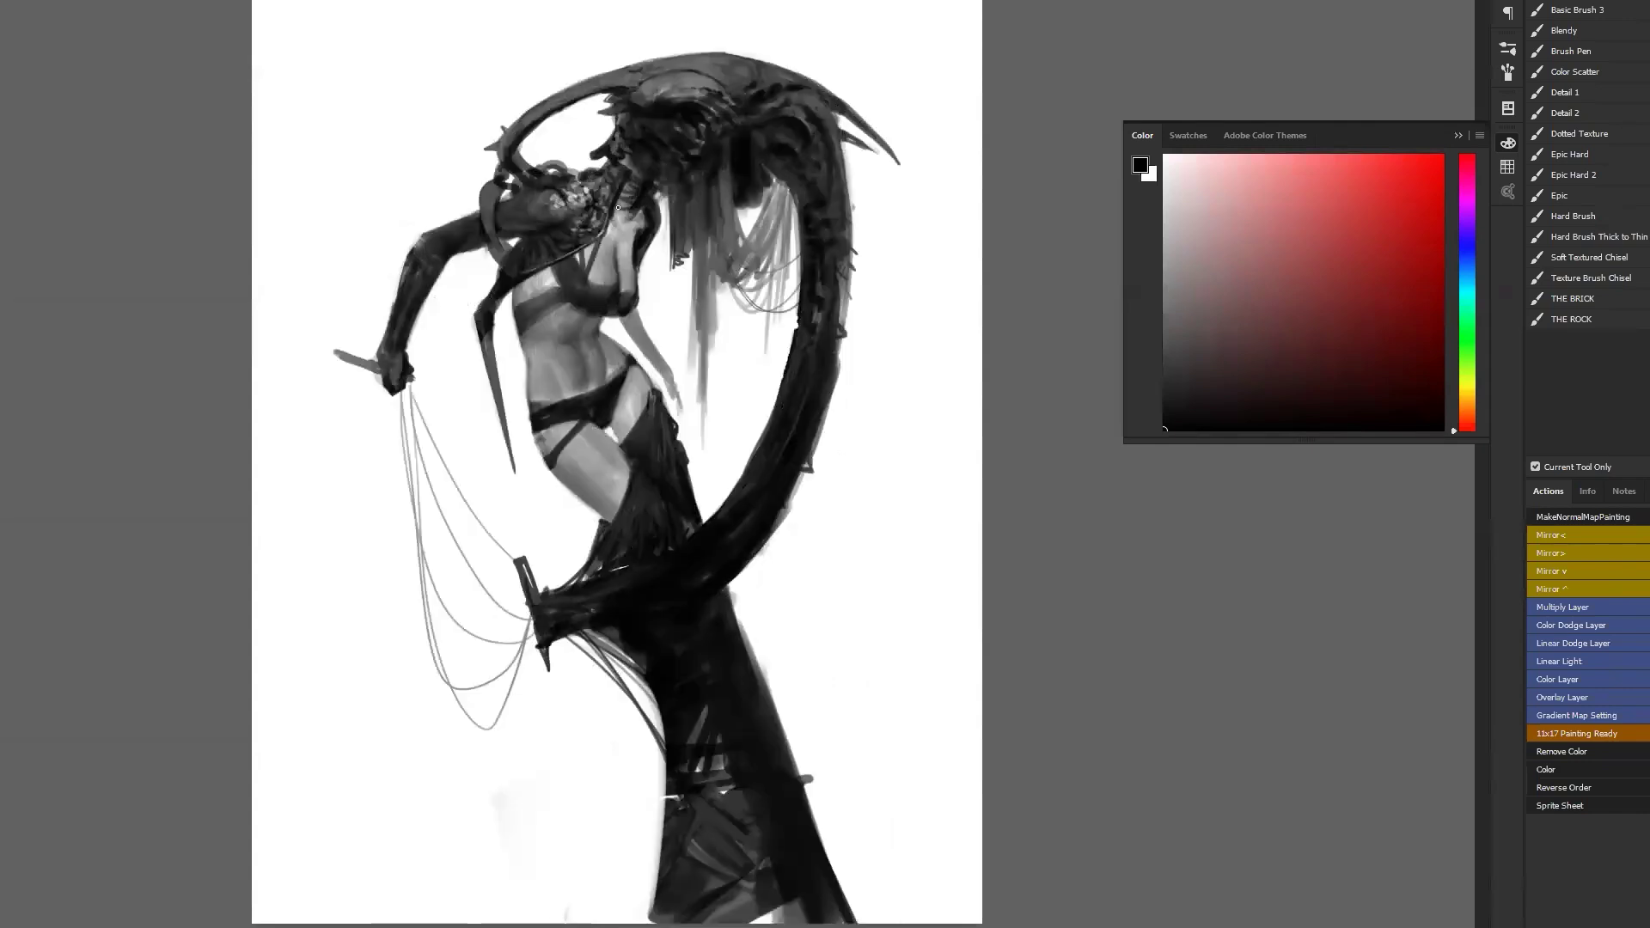
{"action": "left_click", "coordinate": [621, 173], "text": "alt"}
{"action": "key", "text": "d"}
{"action": "key", "text": "x"}
{"action": "key", "text": "ctrl+shift+h"}
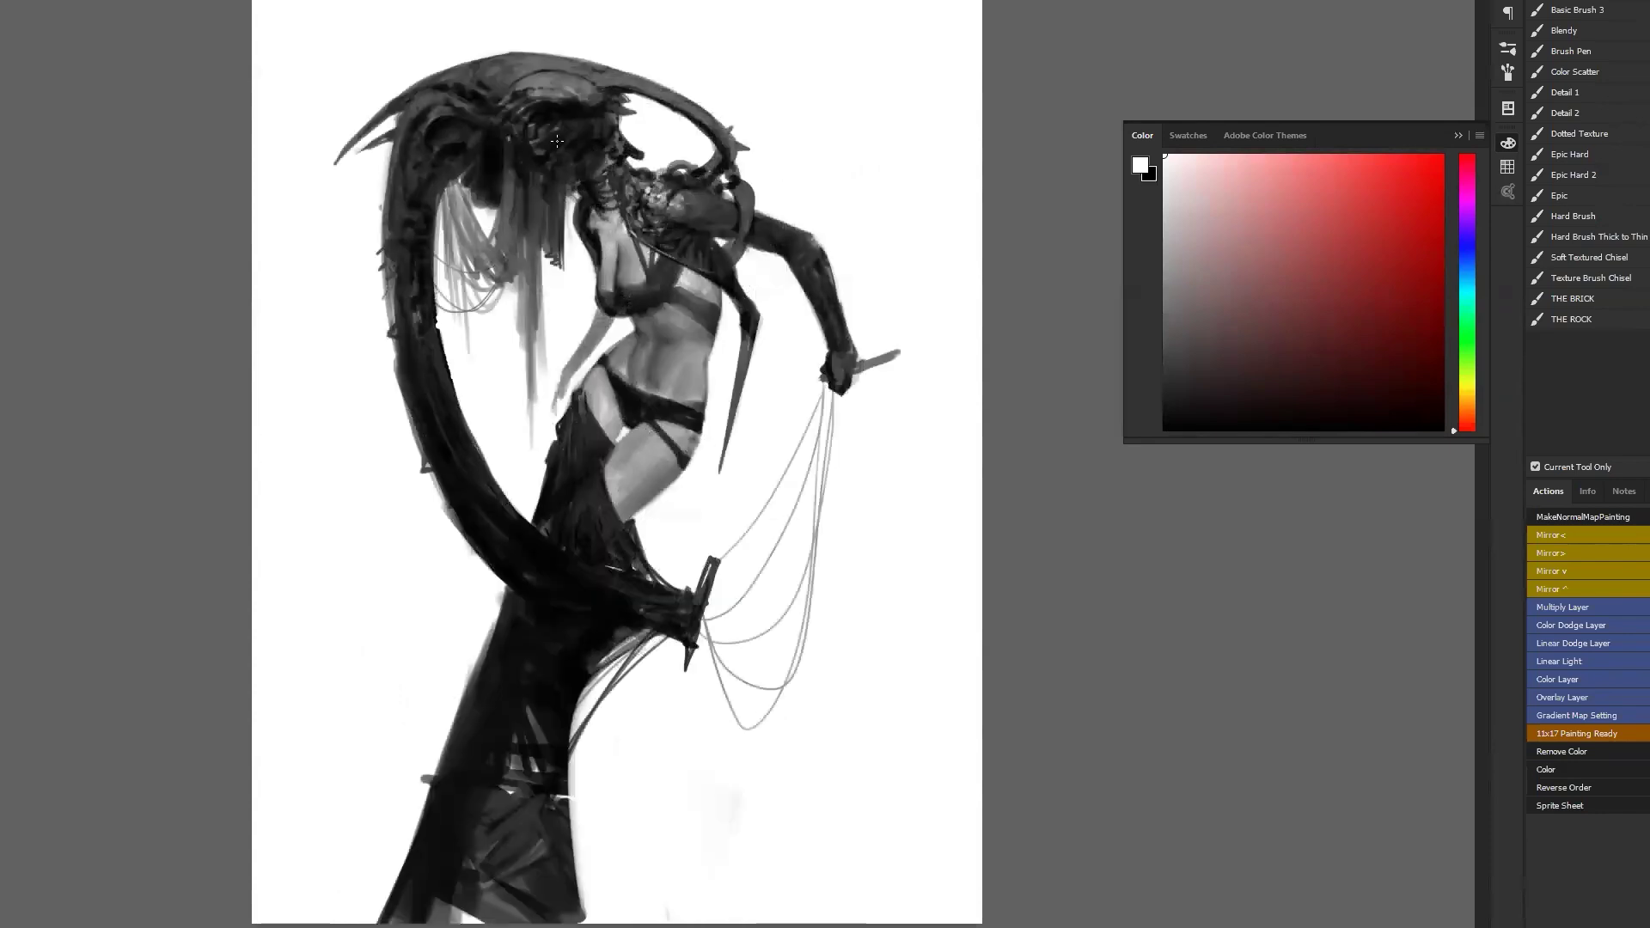
Touch up the shoulder armour with a sampled dark grey, reset the colour to black, and mirror the canvas back.
{"action": "key", "text": "x"}
{"action": "key", "text": "x"}
{"action": "left_click", "coordinate": [684, 202], "text": "alt"}
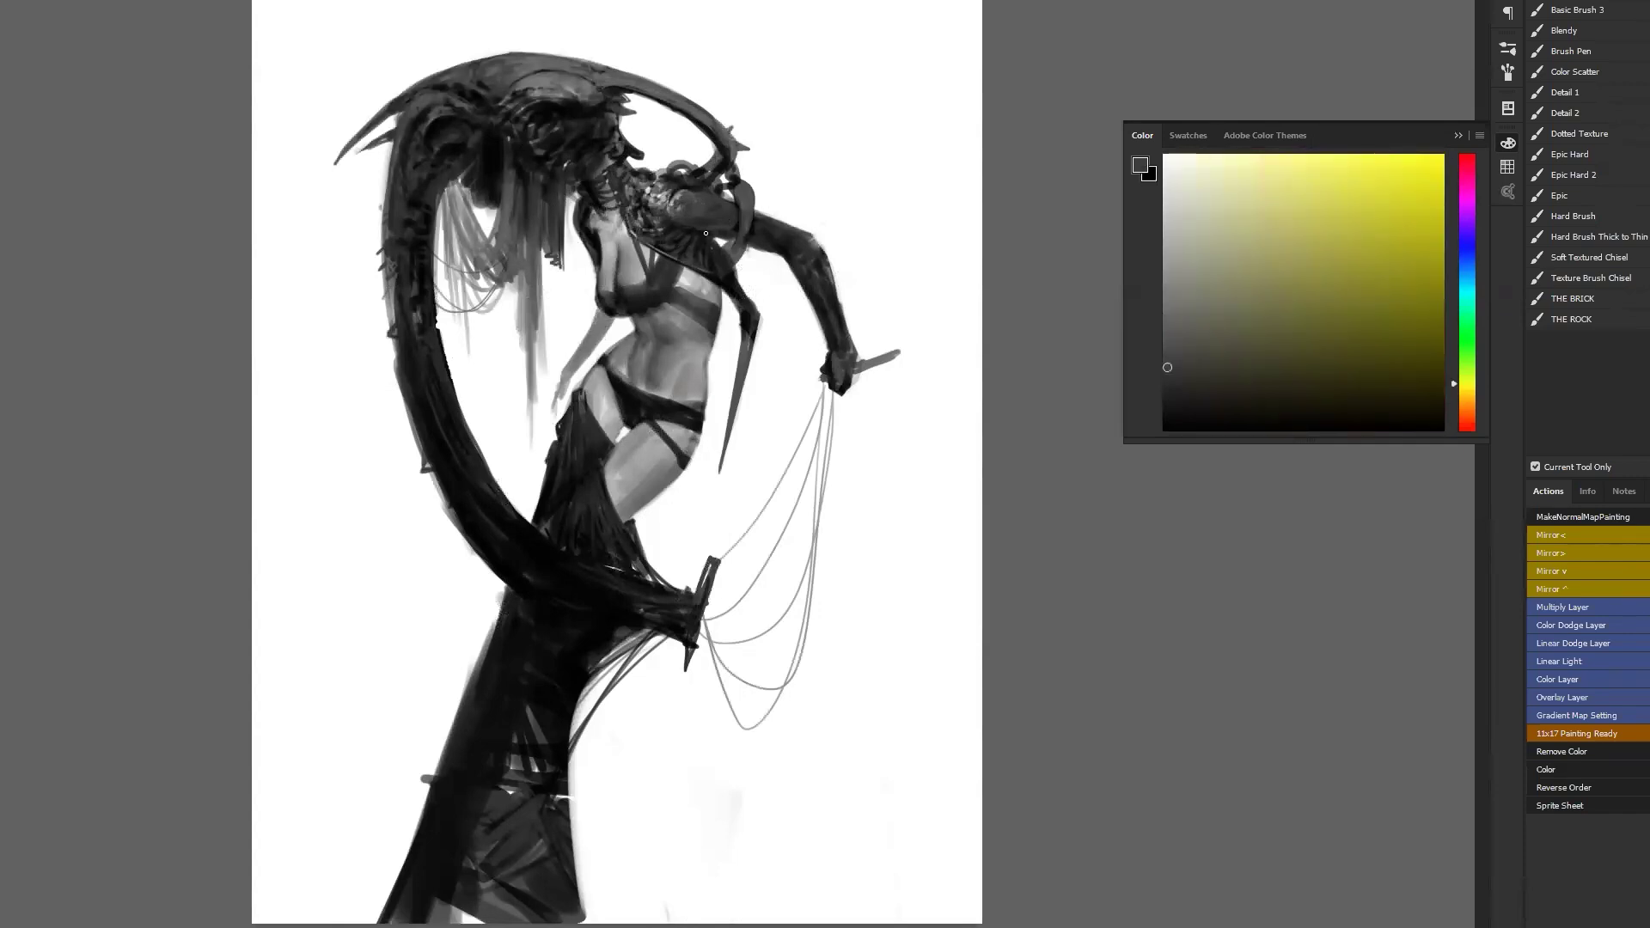
{"action": "key", "text": "d"}
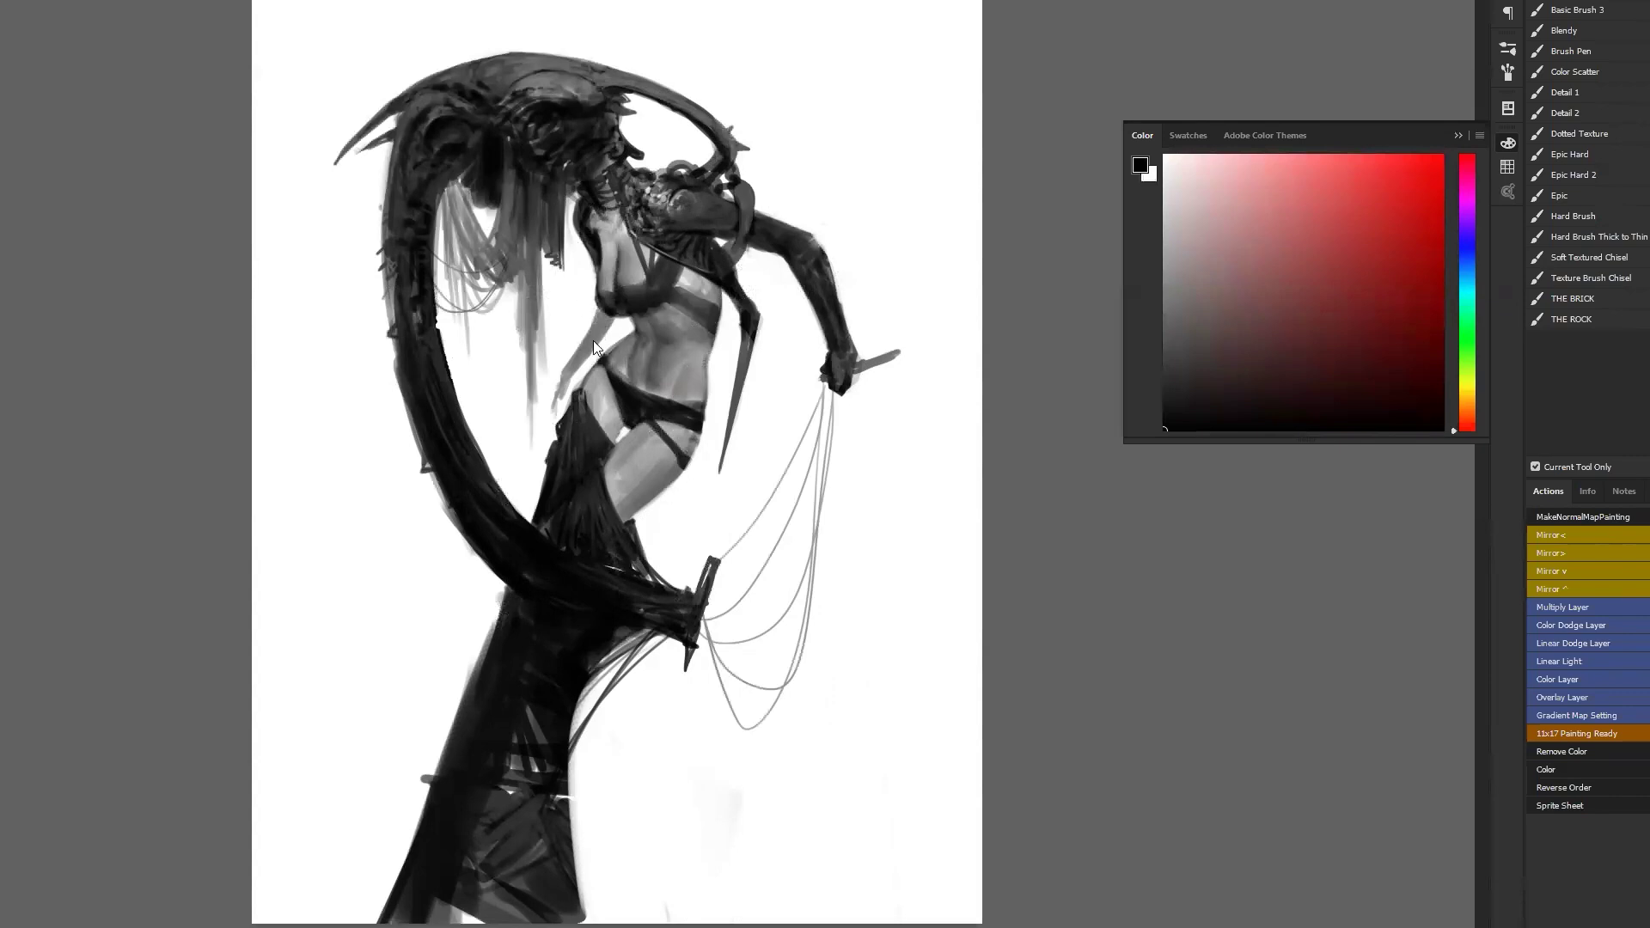
{"action": "key", "text": "ctrl+f"}
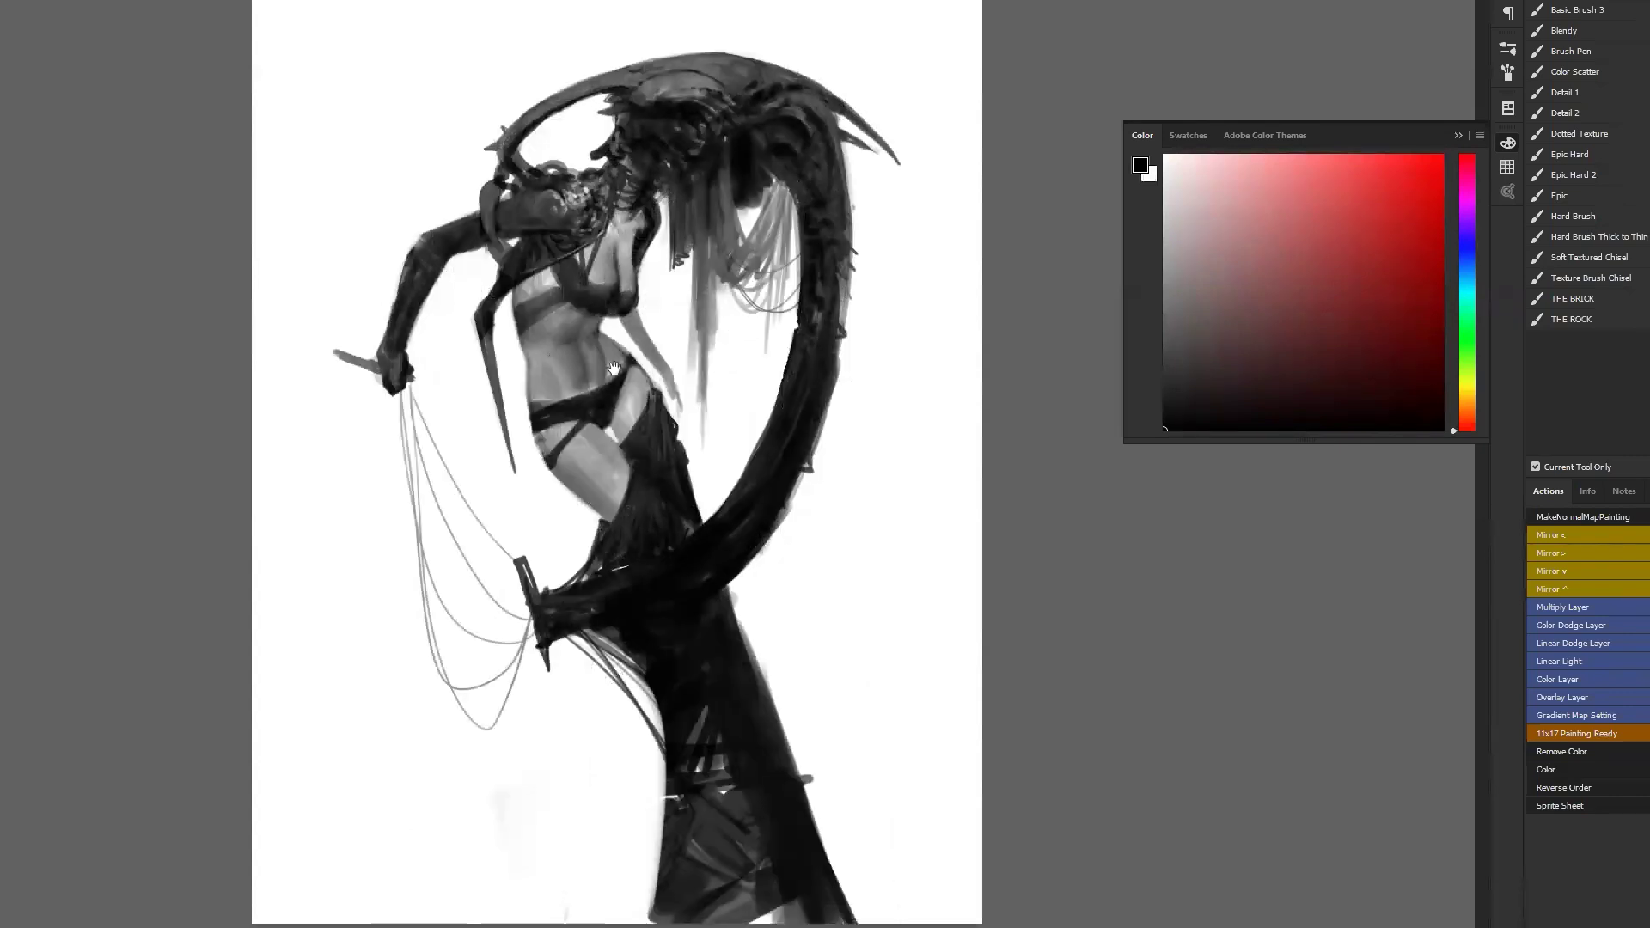
{"action": "left_click", "coordinate": [549, 274], "text": "alt"}
{"action": "mouse_move", "coordinate": [306, 101]}
{"action": "left_mouse_down"}
{"action": "mouse_move", "coordinate": [381, 73]}
{"action": "mouse_move", "coordinate": [405, 117]}
{"action": "left_mouse_up"}
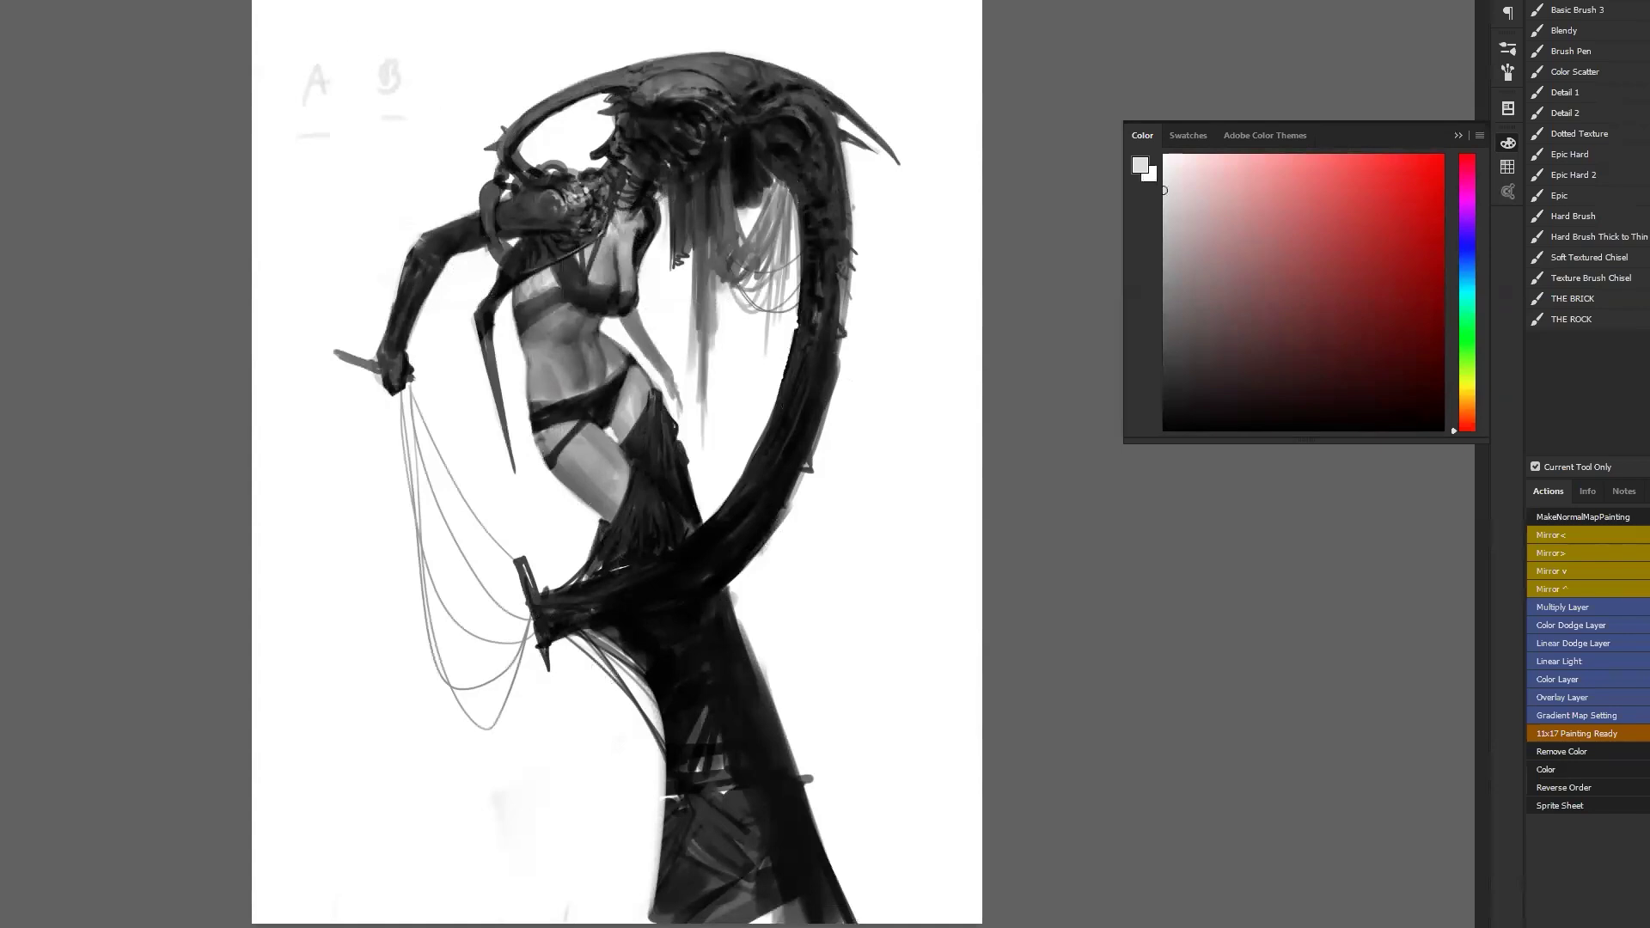
{"action": "key", "text": "d"}
{"action": "mouse_move", "coordinate": [388, 5]}
{"action": "left_mouse_down"}
{"action": "mouse_move", "coordinate": [378, 31]}
{"action": "mouse_move", "coordinate": [399, 18]}
{"action": "left_mouse_up"}
{"action": "key", "text": "ctrl+z"}
{"action": "key", "text": "ctrl+z"}
{"action": "key", "text": "ctrl+z"}
{"action": "key", "text": "ctrl+z"}
Add sampled dark grey strokes along the long horn and the tail's inner curve, with black touches on the tail.
{"action": "left_click", "coordinate": [510, 155], "text": "alt"}
{"action": "left_click_drag", "start_coordinate": [526, 126], "coordinate": [633, 86]}
{"action": "left_click", "coordinate": [816, 348], "text": "alt"}
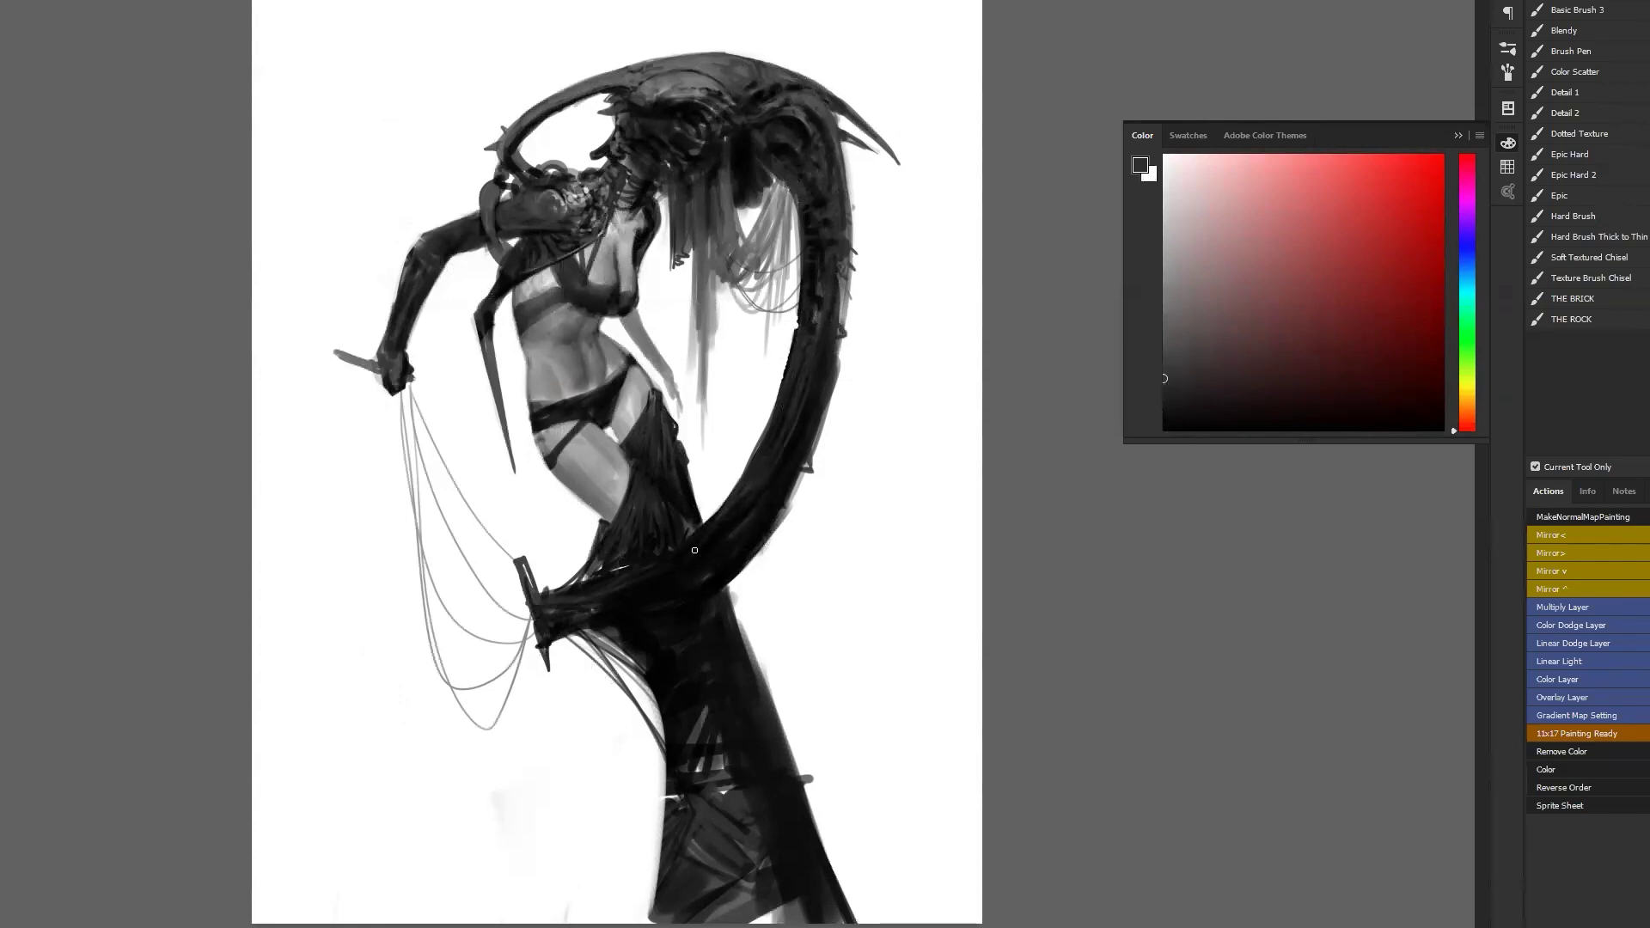
{"action": "left_click_drag", "start_coordinate": [737, 510], "coordinate": [694, 549]}
{"action": "left_click_drag", "start_coordinate": [778, 429], "coordinate": [795, 385]}
{"action": "key", "text": "d"}
{"action": "left_click_drag", "start_coordinate": [823, 298], "coordinate": [826, 310]}
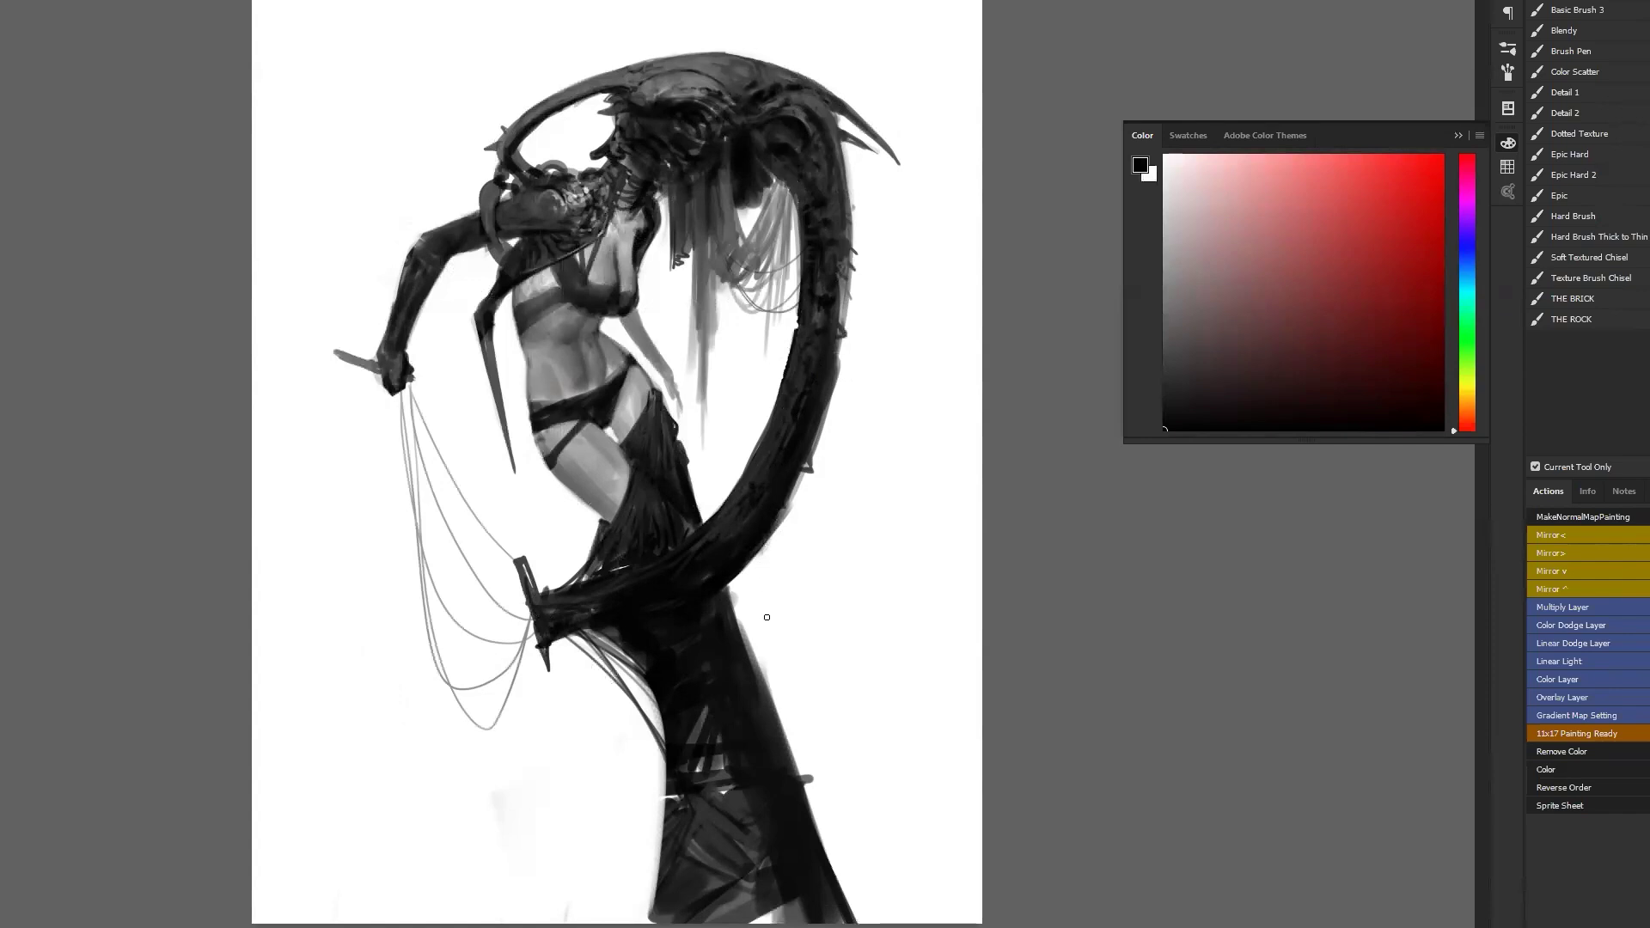
Mirror the canvas and paint sampled mid-grey strands hanging beneath the skull beside the tail.
{"action": "key", "text": "F2"}
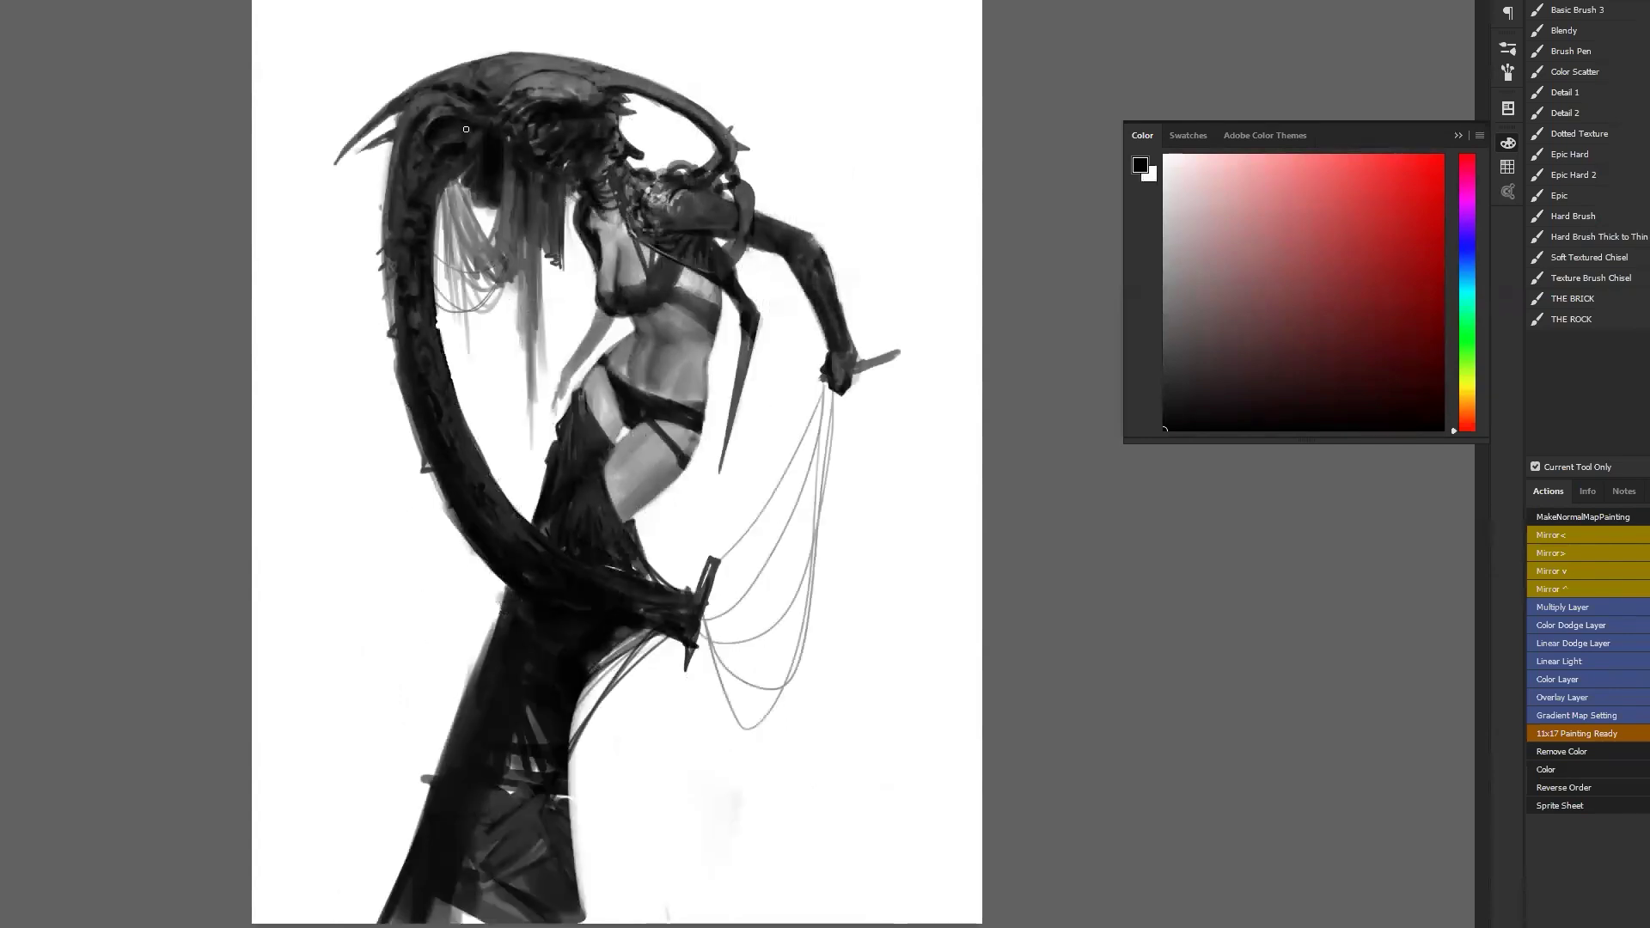
{"action": "left_click", "coordinate": [506, 228], "text": "alt"}
{"action": "mouse_move", "coordinate": [505, 123]}
{"action": "left_mouse_down"}
{"action": "mouse_move", "coordinate": [495, 236]}
{"action": "mouse_move", "coordinate": [497, 166]}
{"action": "mouse_move", "coordinate": [479, 237]}
{"action": "mouse_move", "coordinate": [455, 167]}
{"action": "left_mouse_up"}
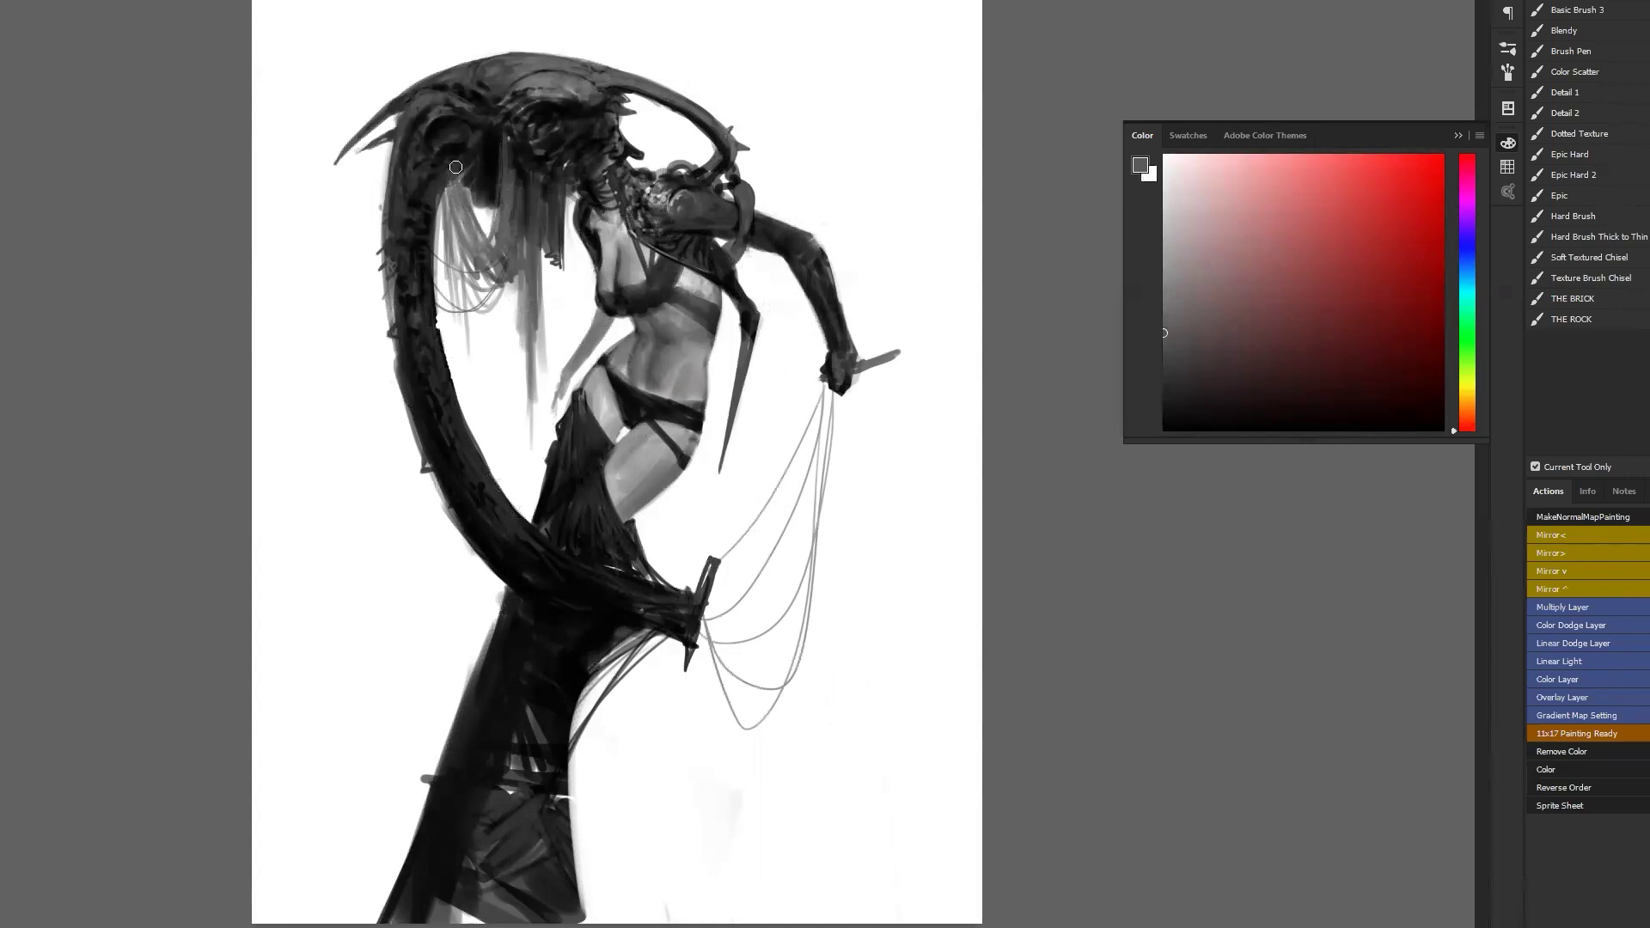
{"action": "key", "text": "["}
{"action": "mouse_move", "coordinate": [450, 243]}
{"action": "left_mouse_down"}
{"action": "mouse_move", "coordinate": [448, 188]}
{"action": "mouse_move", "coordinate": [444, 273]}
{"action": "left_mouse_up"}
{"action": "left_click_drag", "start_coordinate": [447, 200], "coordinate": [444, 258]}
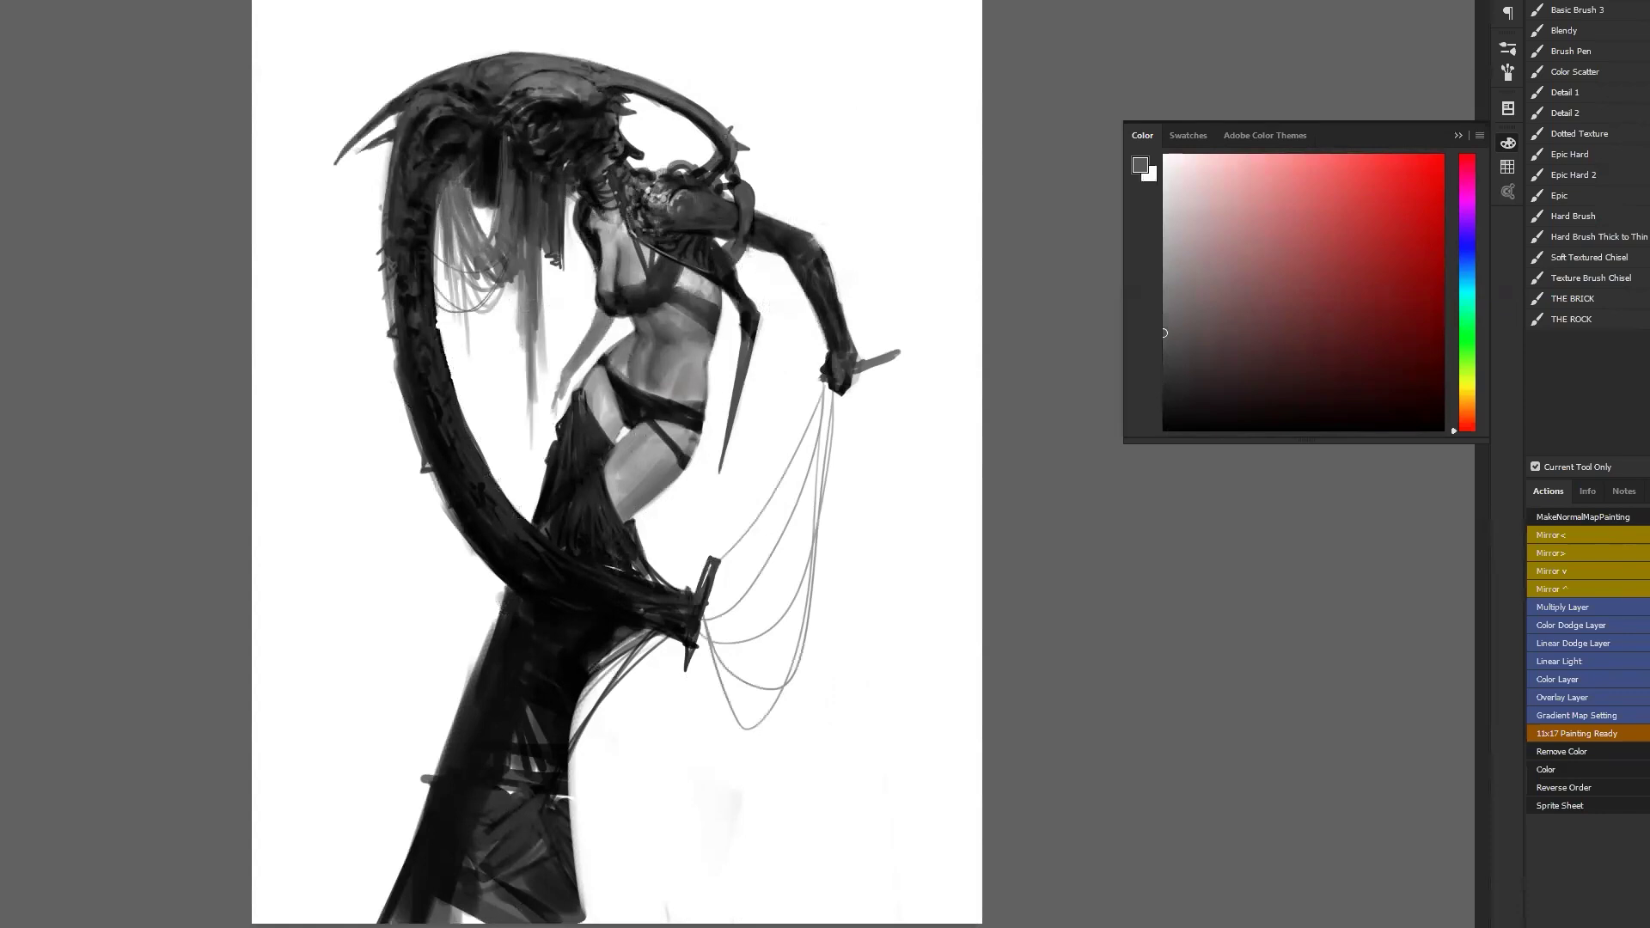
Mirror the canvas back and lighten the top of the skull with a sampled grey and a larger brush.
{"action": "key", "text": "ctrl+shift+h"}
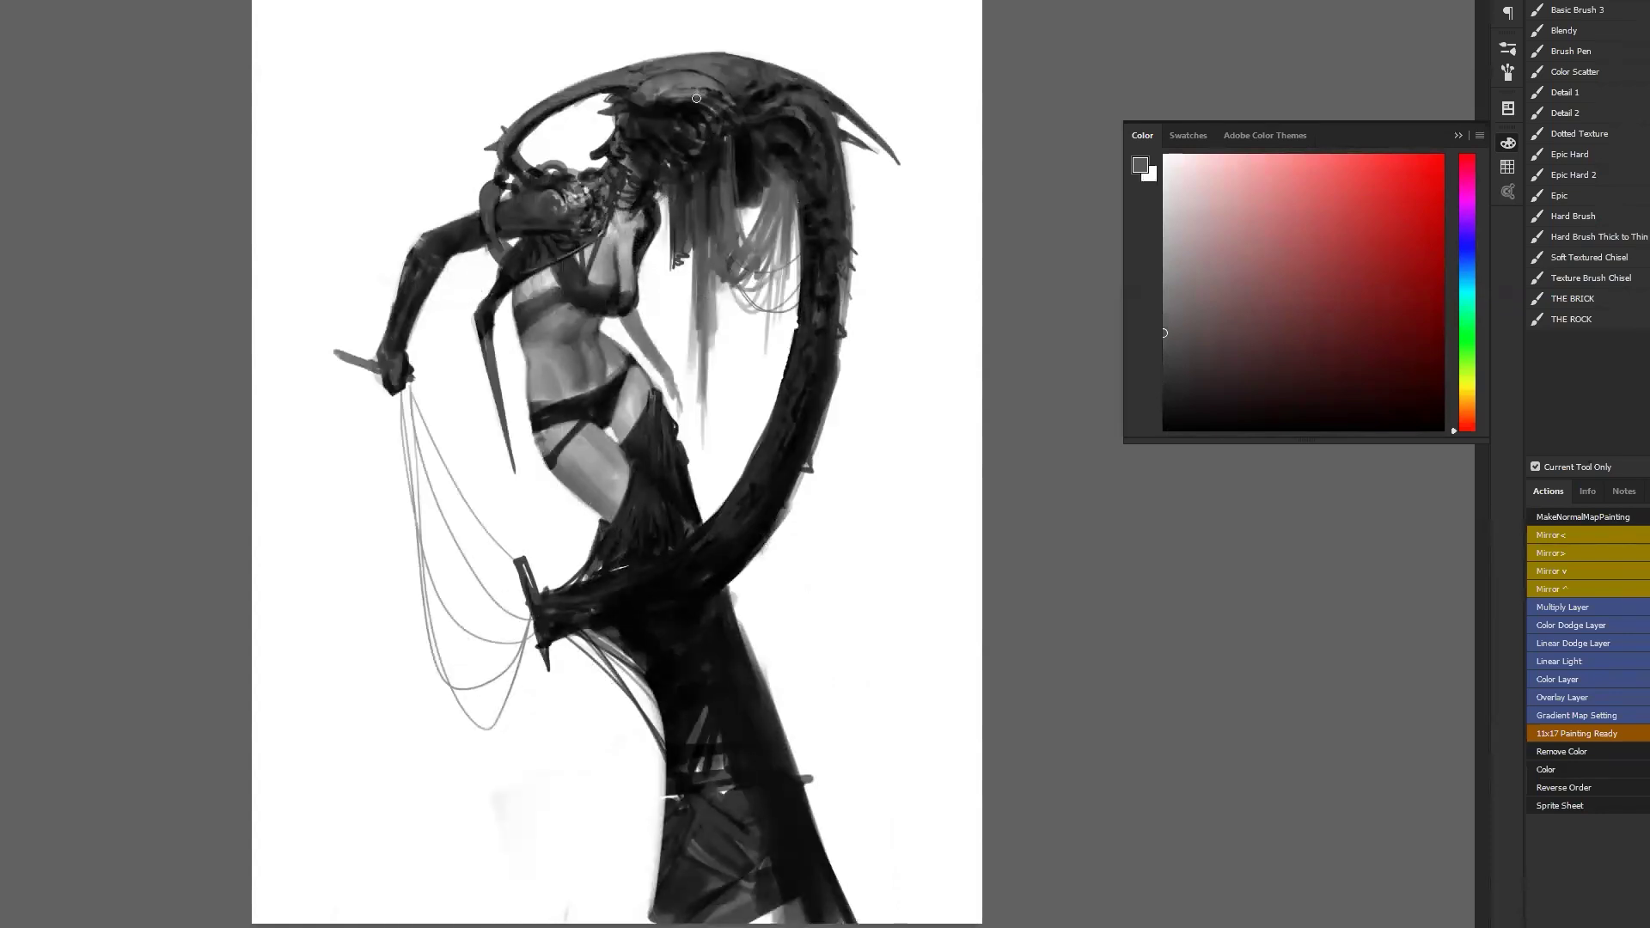
{"action": "left_click", "coordinate": [667, 87], "text": "alt"}
{"action": "left_click_drag", "start_coordinate": [667, 88], "coordinate": [744, 85]}
{"action": "key", "text": "]"}
{"action": "key", "text": "]"}
{"action": "key", "text": "]"}
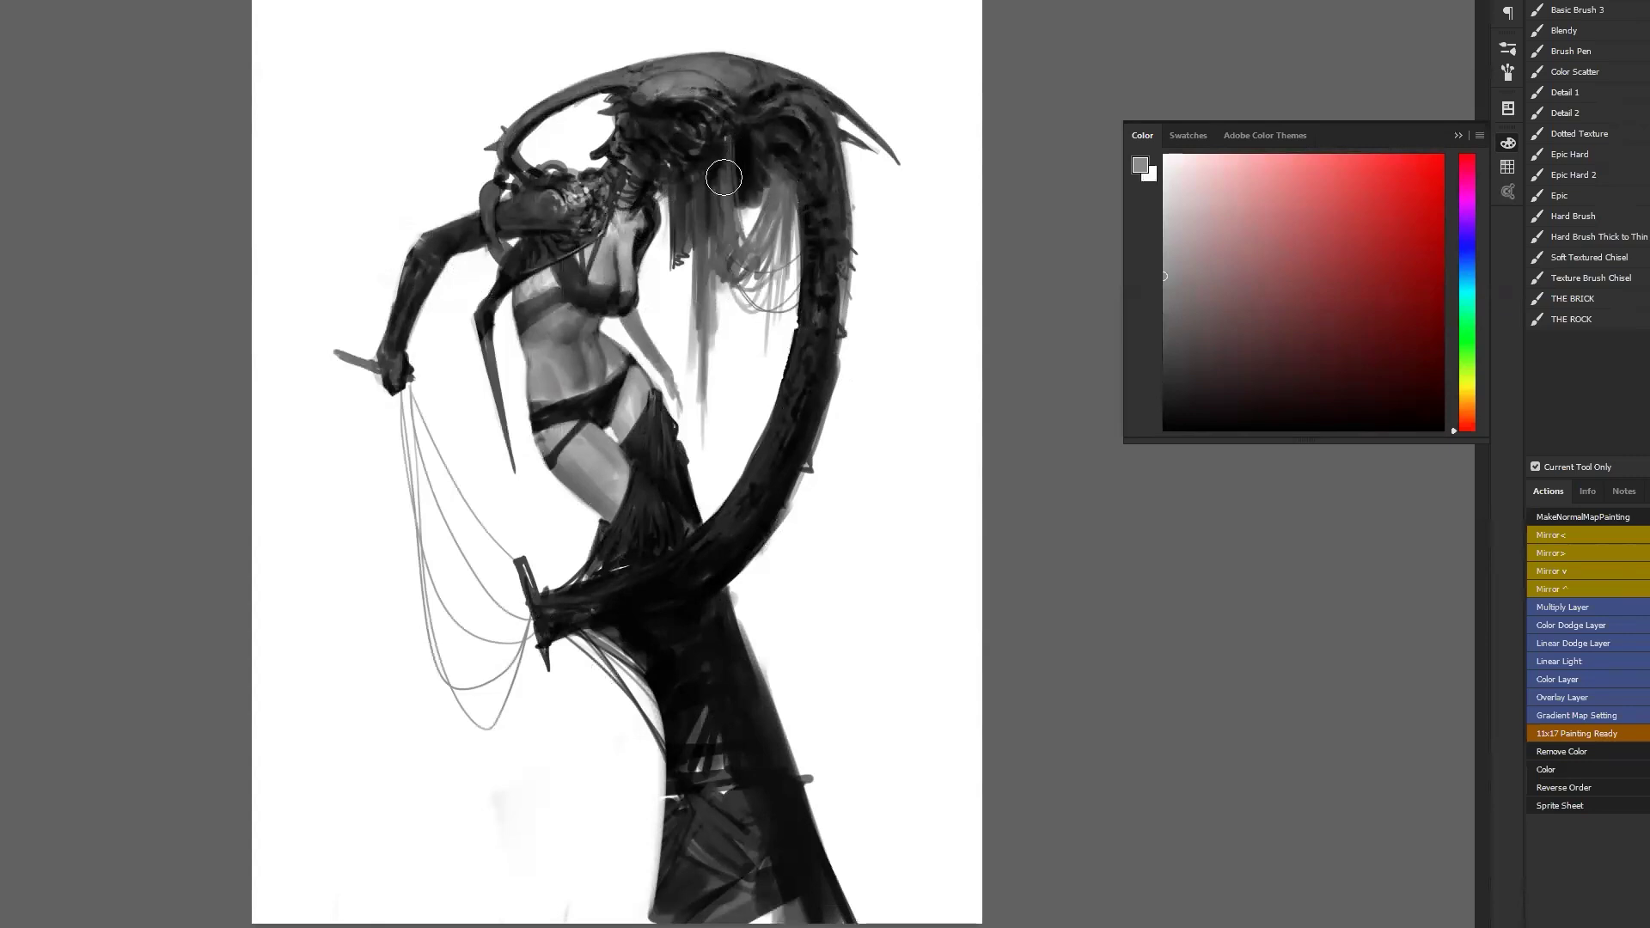
{"action": "left_click_drag", "start_coordinate": [783, 99], "coordinate": [799, 110]}
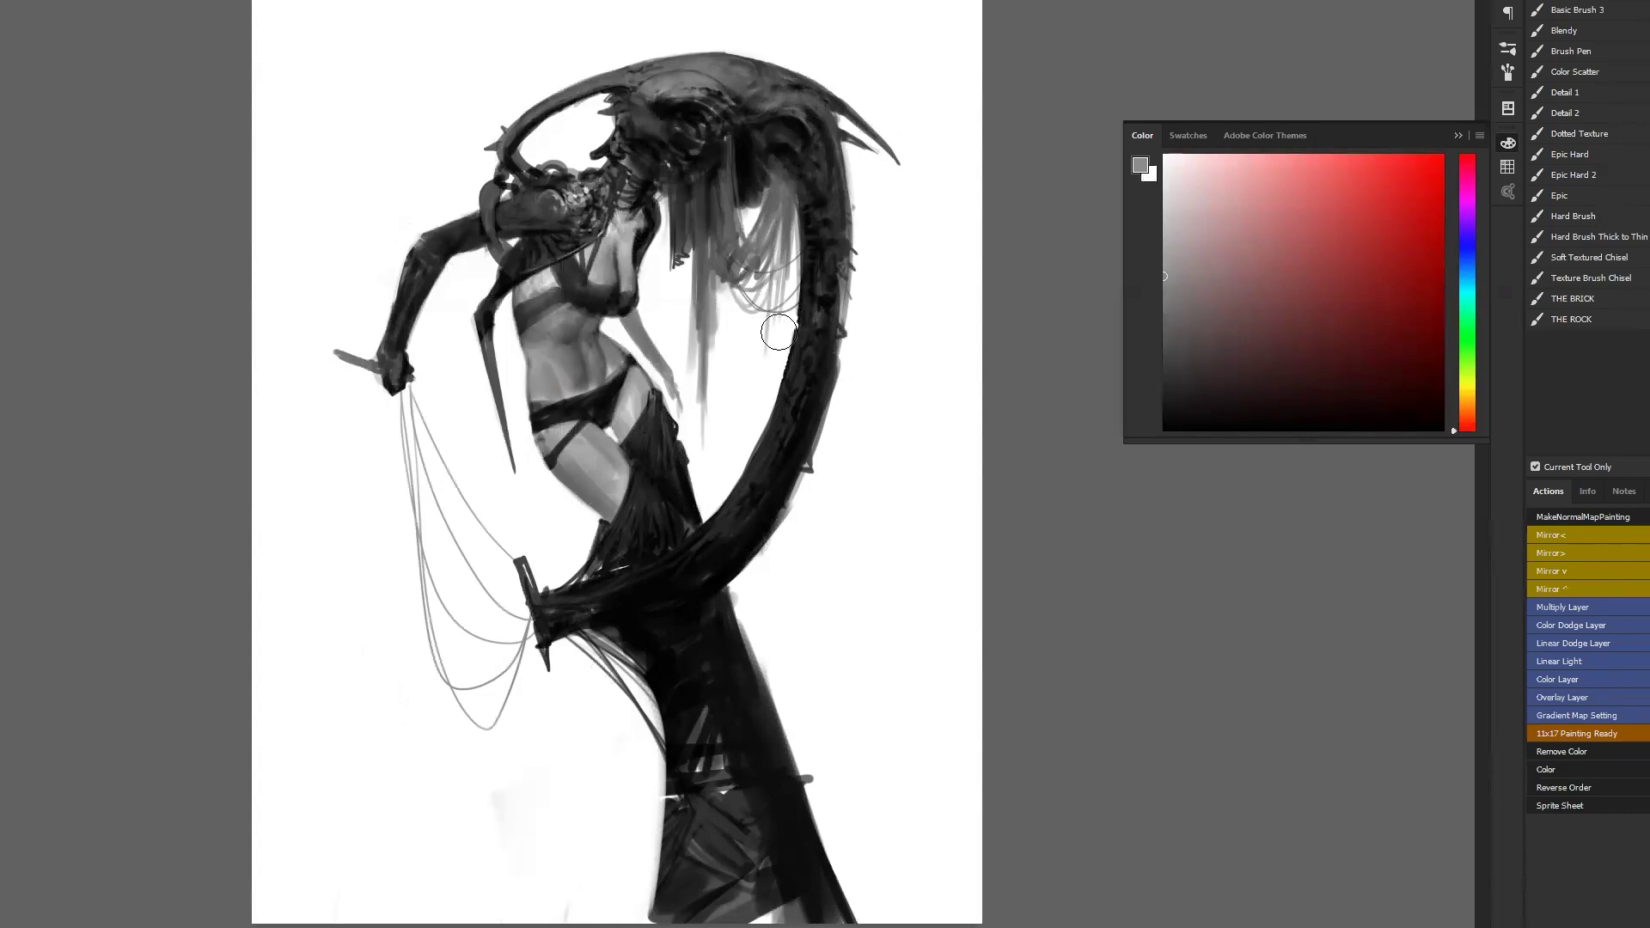
Refine the waist shading and broaden the dark strap around the ribs, sampling white for the outer edge.
{"action": "left_click_drag", "start_coordinate": [589, 351], "coordinate": [607, 358]}
{"action": "key", "text": "alt"}
{"action": "left_click_drag", "start_coordinate": [547, 345], "coordinate": [555, 275]}
{"action": "left_click", "coordinate": [561, 295], "text": "alt"}
{"action": "left_click_drag", "start_coordinate": [560, 288], "coordinate": [523, 339]}
{"action": "left_click", "coordinate": [499, 416], "text": "alt"}
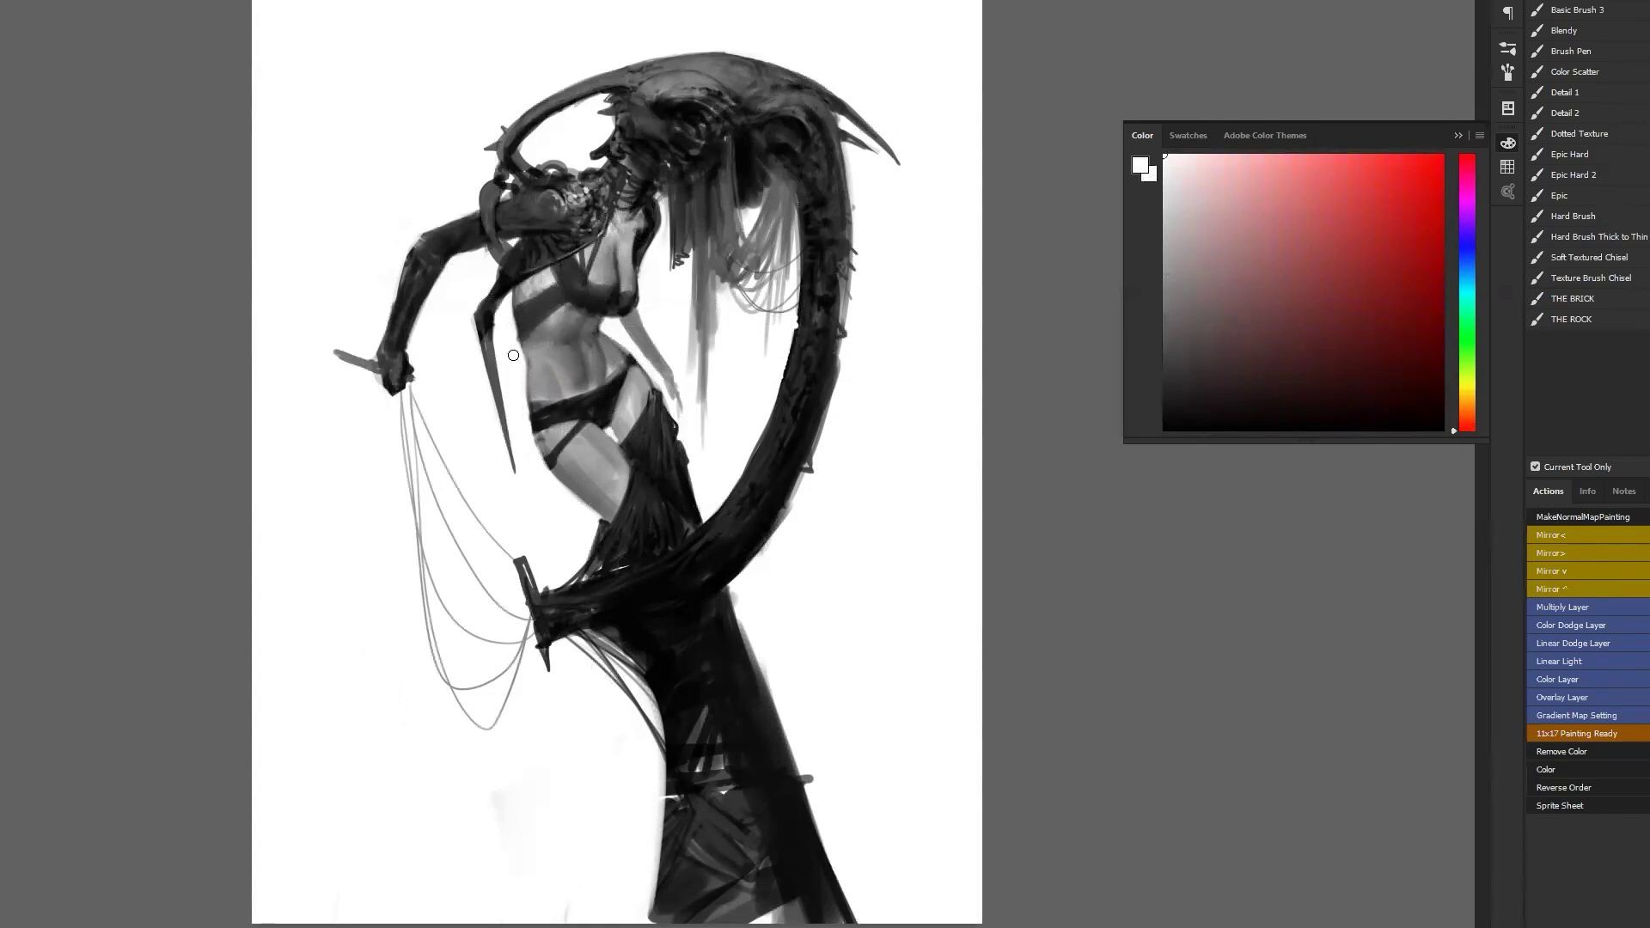
Paint a dark crossing strap over the chest with sampled tones and a smaller brush, undoing the last stroke.
{"action": "key", "text": "d"}
{"action": "left_click", "coordinate": [580, 296], "text": "alt"}
{"action": "mouse_move", "coordinate": [572, 279]}
{"action": "left_mouse_down"}
{"action": "mouse_move", "coordinate": [632, 320]}
{"action": "mouse_move", "coordinate": [621, 330]}
{"action": "mouse_move", "coordinate": [619, 273]}
{"action": "mouse_move", "coordinate": [614, 293]}
{"action": "mouse_move", "coordinate": [634, 294]}
{"action": "mouse_move", "coordinate": [613, 309]}
{"action": "mouse_move", "coordinate": [632, 300]}
{"action": "mouse_move", "coordinate": [577, 303]}
{"action": "left_mouse_up"}
{"action": "key", "text": "bracketleft"}
{"action": "key", "text": "bracketleft"}
{"action": "key", "text": "bracketleft"}
{"action": "left_click", "coordinate": [567, 306], "text": "alt"}
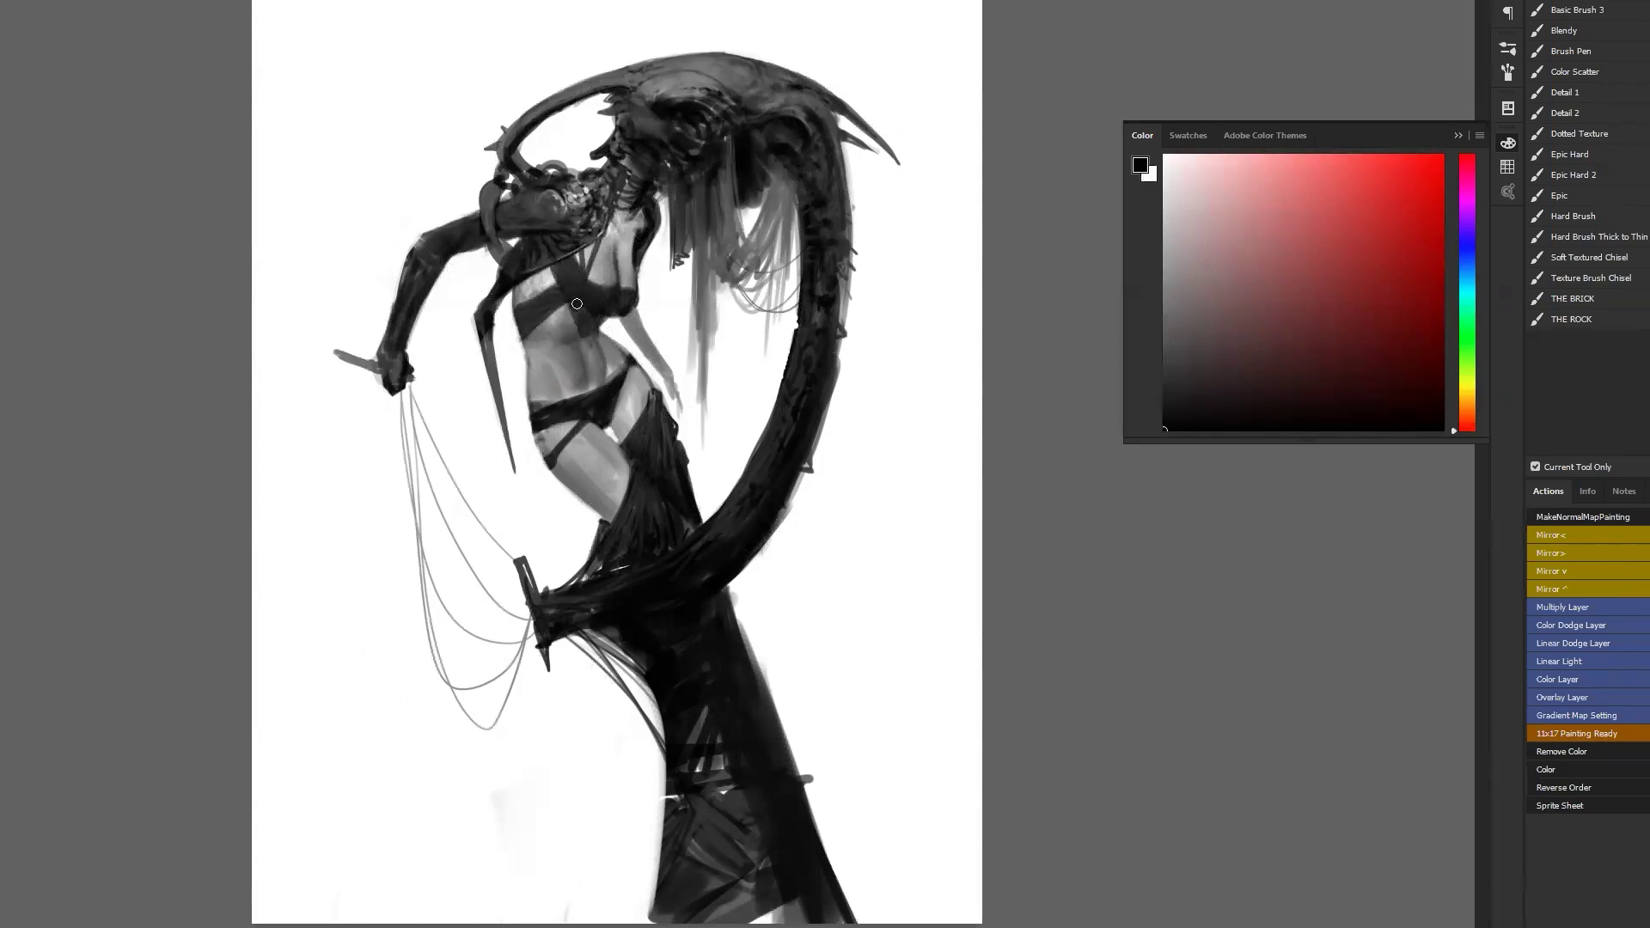
{"action": "key", "text": "ctrl+z"}
Model the rounded shoulder armour with lighter sampled greys and darker edge tones.
{"action": "key", "text": "x"}
{"action": "left_click", "coordinate": [549, 238], "text": "alt"}
{"action": "mouse_move", "coordinate": [542, 214]}
{"action": "left_mouse_down"}
{"action": "mouse_move", "coordinate": [557, 182]}
{"action": "mouse_move", "coordinate": [602, 196]}
{"action": "mouse_move", "coordinate": [543, 210]}
{"action": "left_mouse_up"}
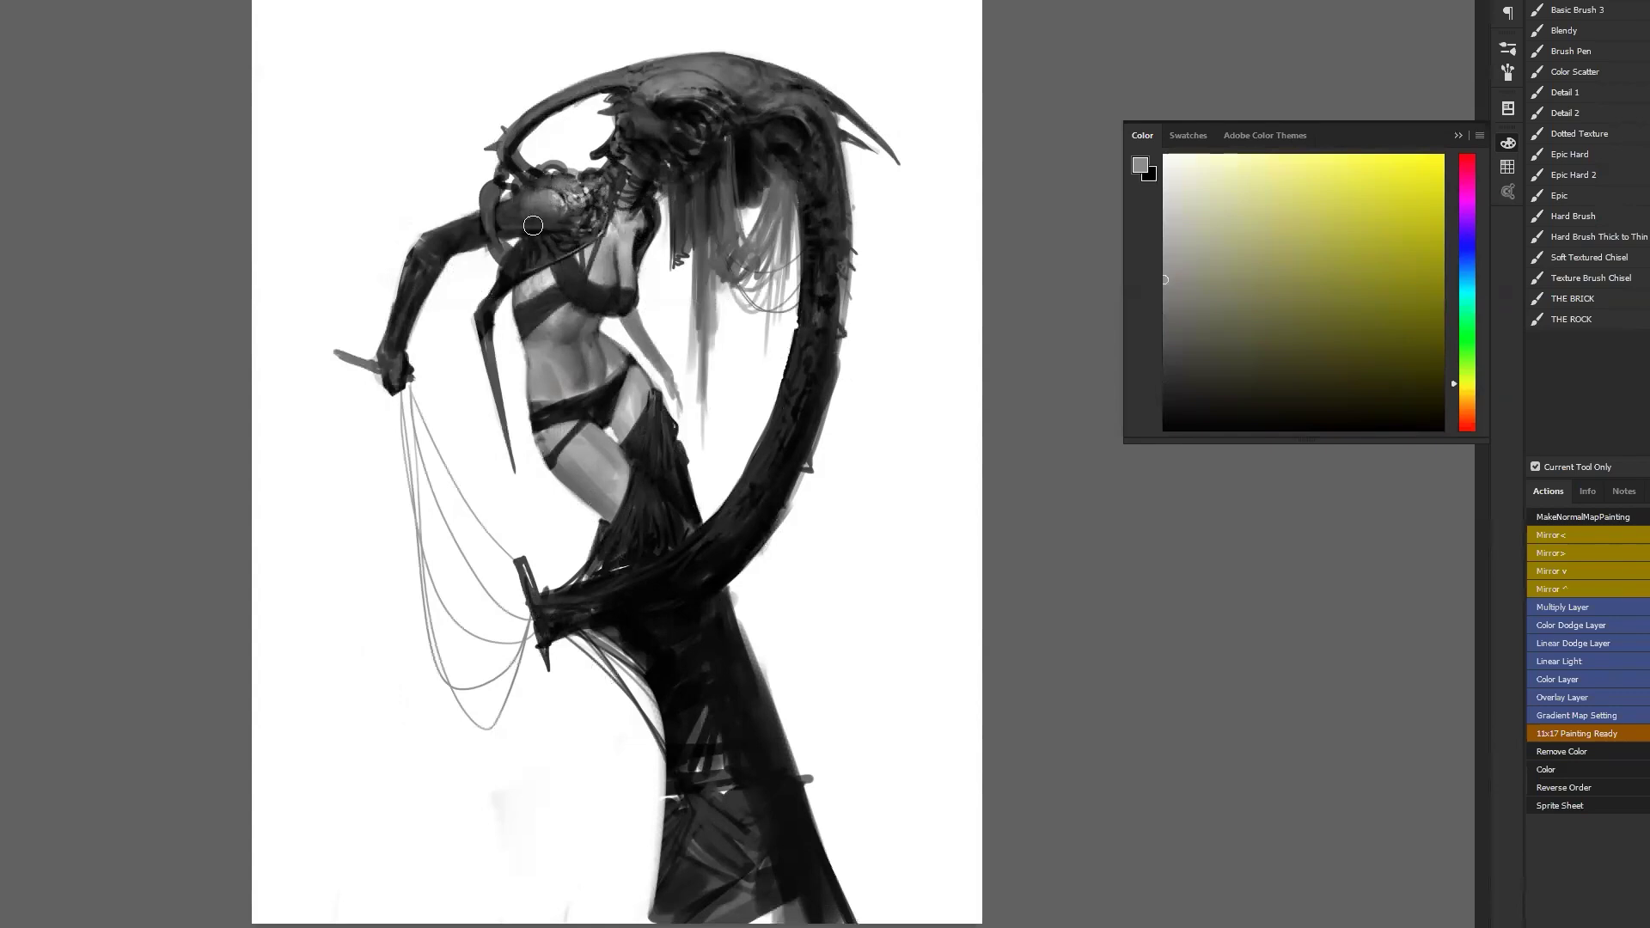
{"action": "left_click", "coordinate": [527, 260], "text": "alt"}
{"action": "left_click", "coordinate": [530, 182], "text": "alt"}
{"action": "left_click_drag", "start_coordinate": [533, 177], "coordinate": [551, 175]}
{"action": "left_click", "coordinate": [520, 245], "text": "alt"}
{"action": "left_click", "coordinate": [485, 219], "text": "alt"}
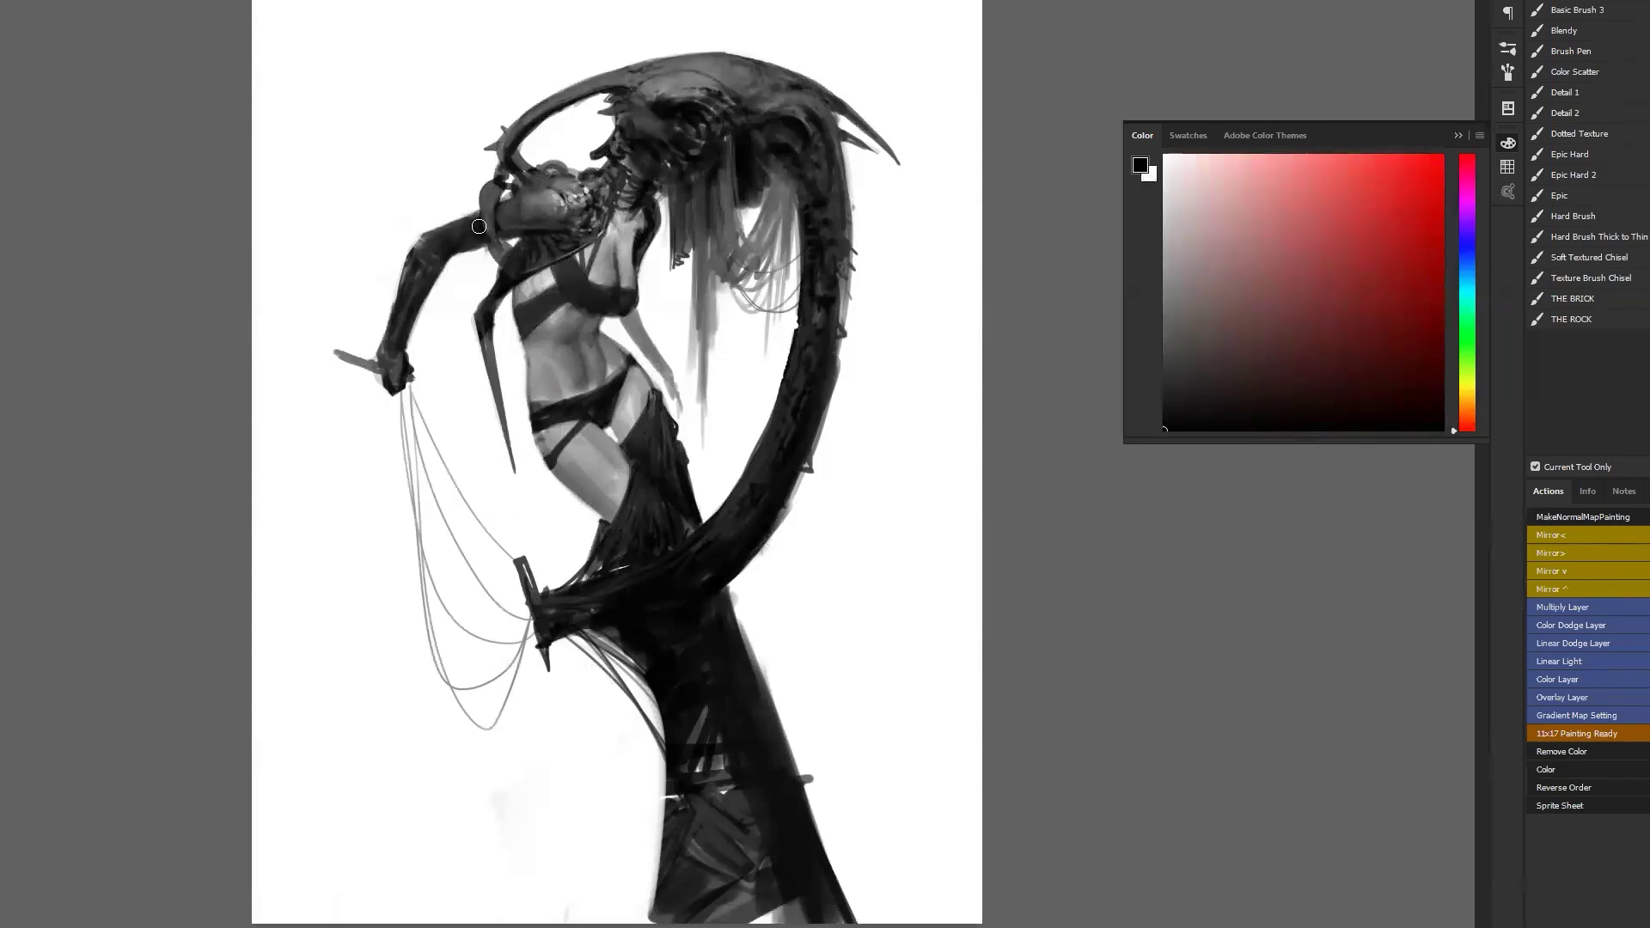
Mirror the canvas, paint a black shape beside the neck, and check the whole figure in both orientations.
{"action": "left_click", "coordinate": [467, 318], "text": "alt"}
{"action": "key", "text": "ctrl+shift+h"}
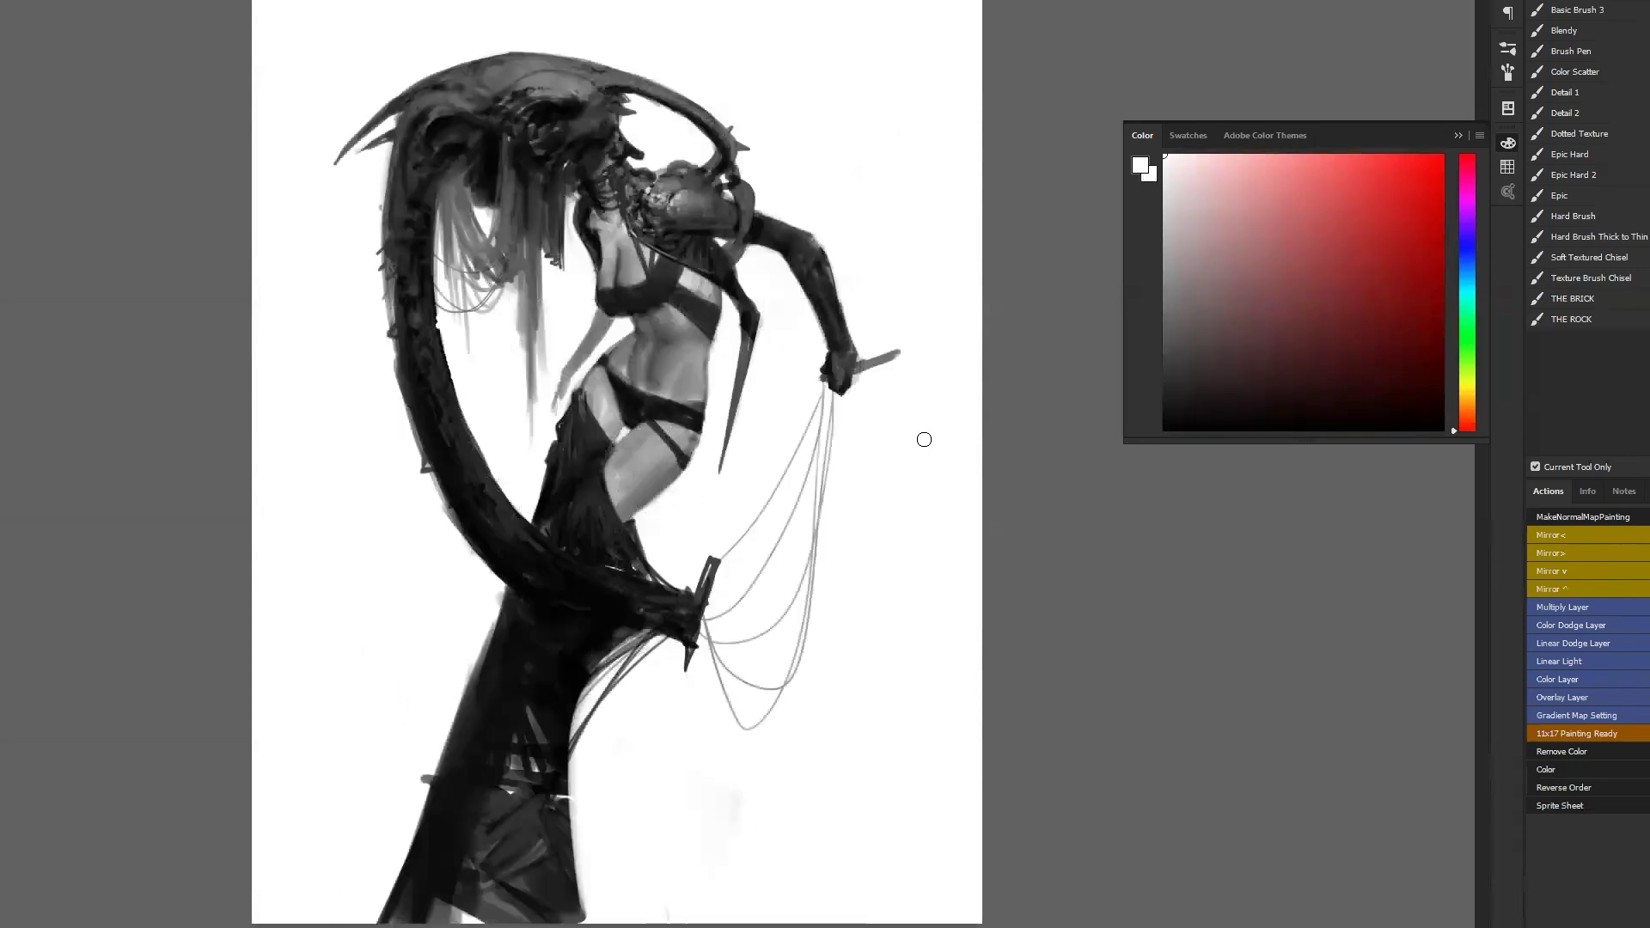
{"action": "left_click", "coordinate": [580, 213], "text": "alt"}
{"action": "left_click_drag", "start_coordinate": [578, 207], "coordinate": [575, 220]}
{"action": "key", "text": "z"}
{"action": "left_click", "coordinate": [729, 396], "text": "alt"}
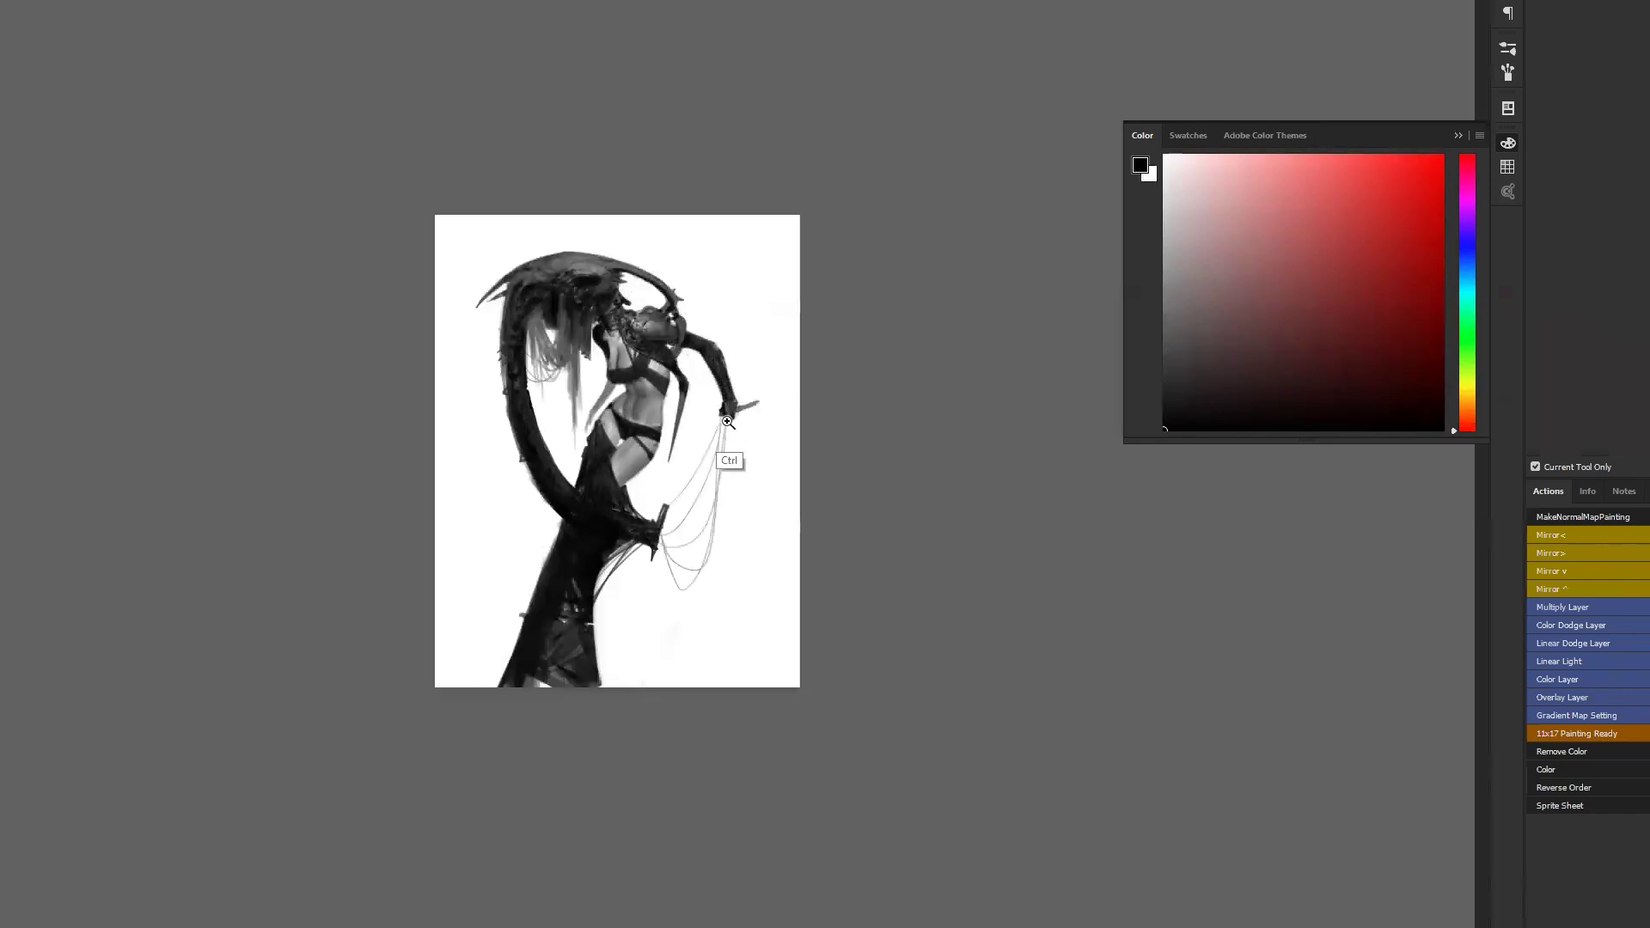
{"action": "key", "text": "ctrl+shift+h"}
{"action": "key", "text": "z"}
{"action": "left_click", "coordinate": [686, 350]}
Add mid-grey highlights across the skull and mirror the canvas to check the overall silhouette.
{"action": "left_click", "coordinate": [655, 130], "text": "alt"}
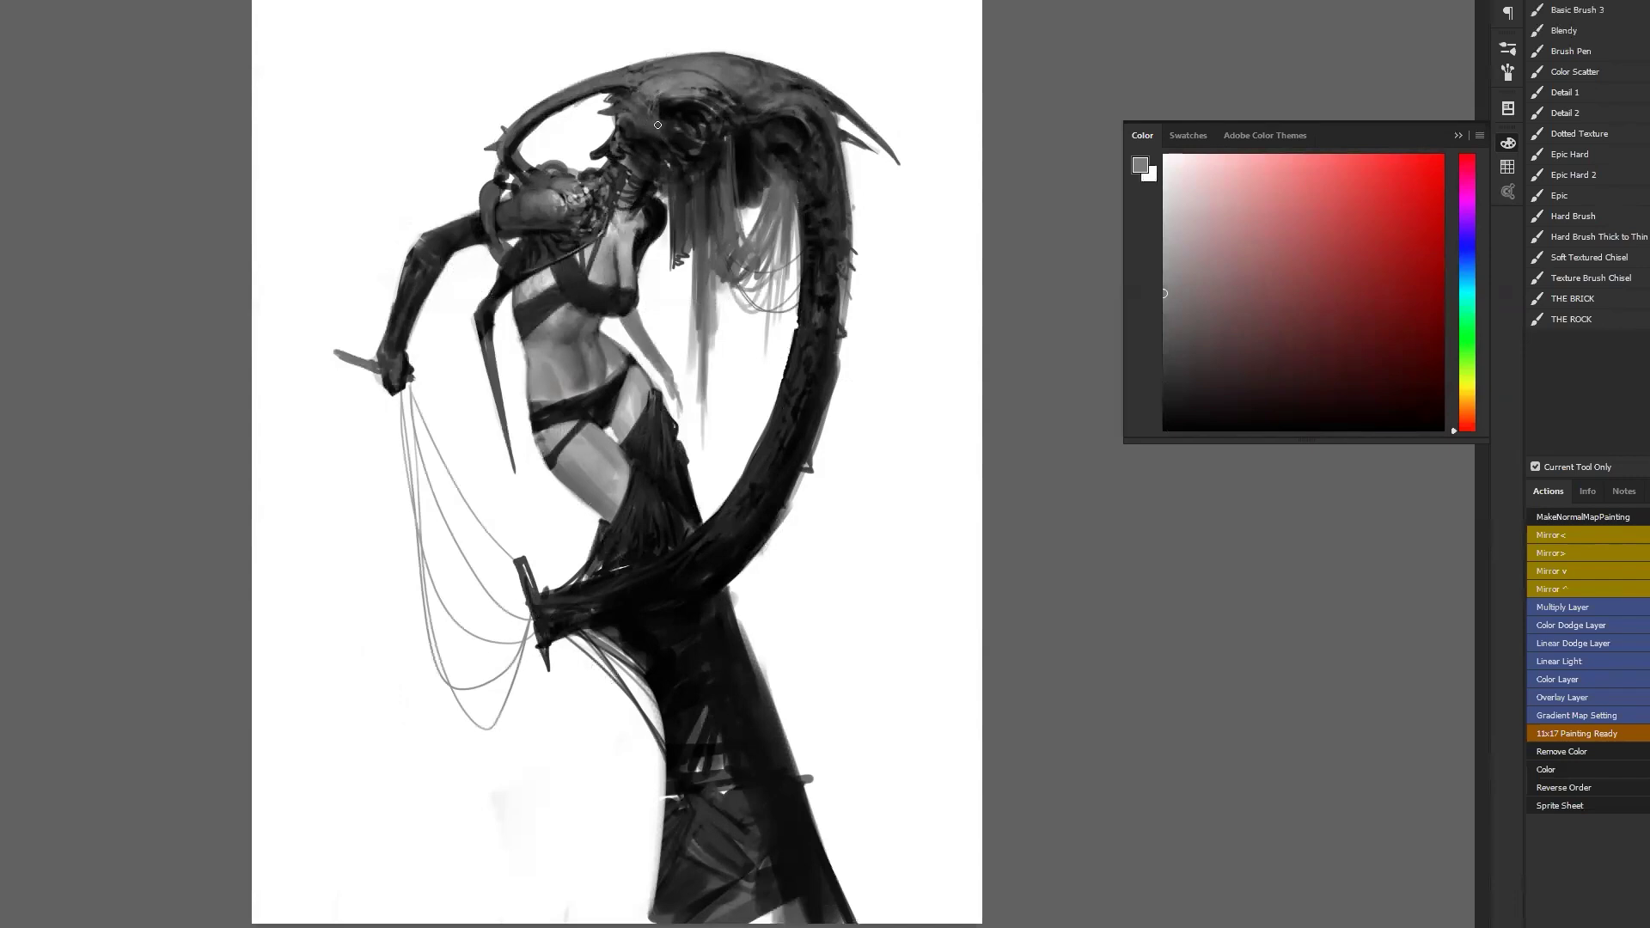
{"action": "left_click_drag", "start_coordinate": [746, 122], "coordinate": [785, 112]}
{"action": "key", "text": "ctrl+minus"}
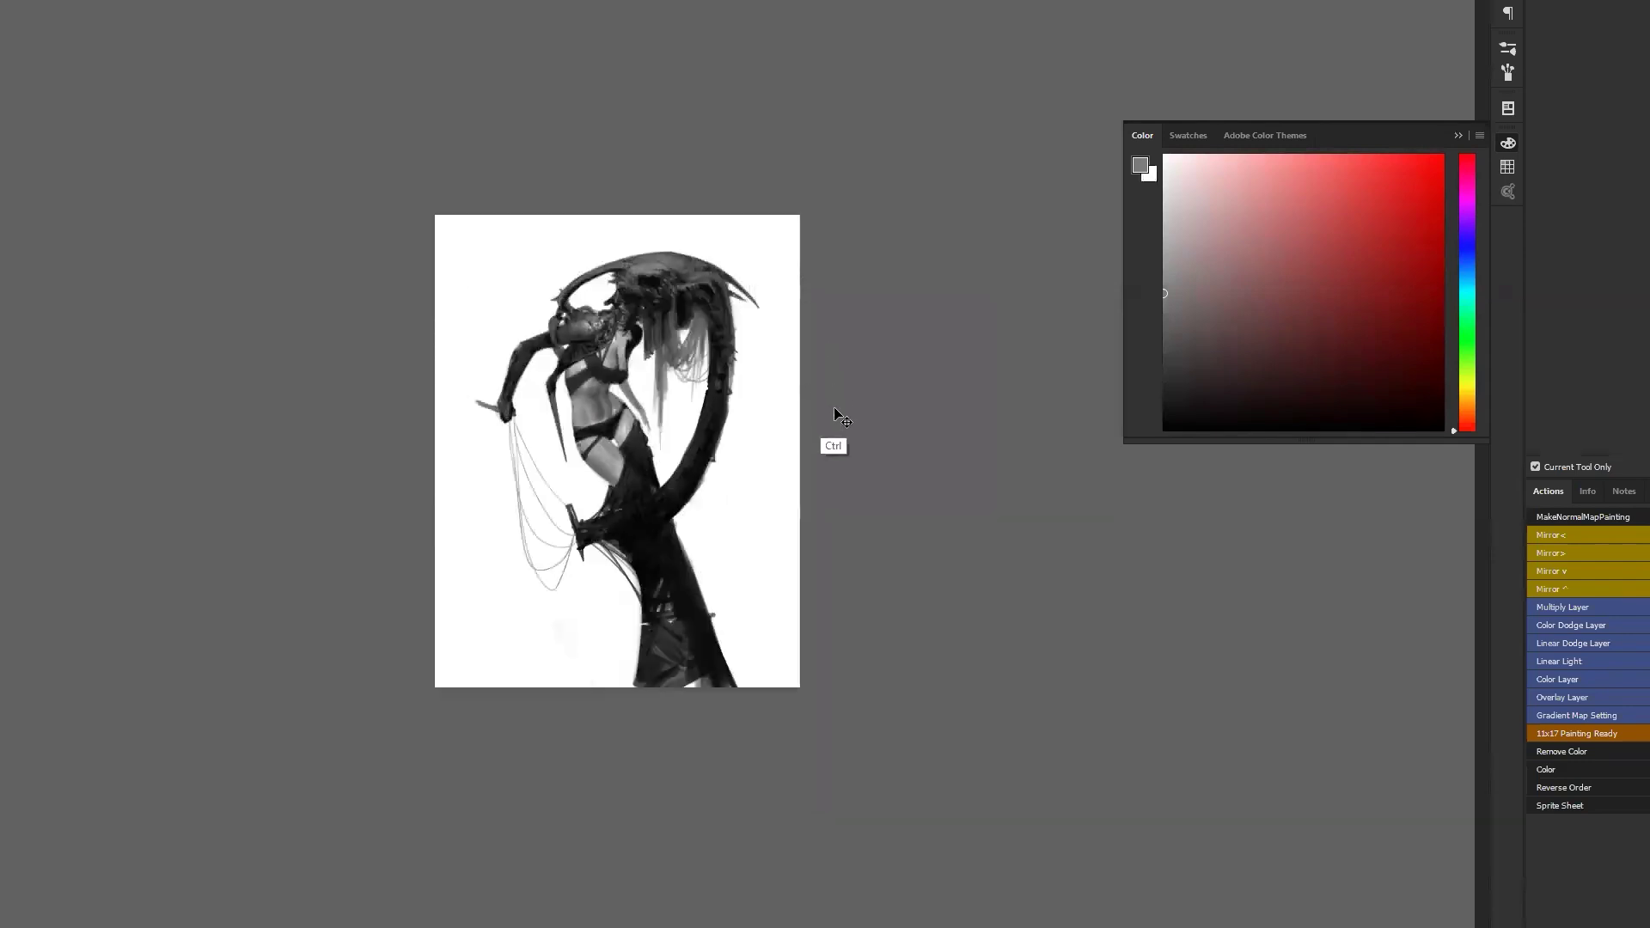
{"action": "key", "text": "ctrl+shift+h"}
{"action": "left_click", "coordinate": [575, 384]}
{"action": "key", "text": "b"}
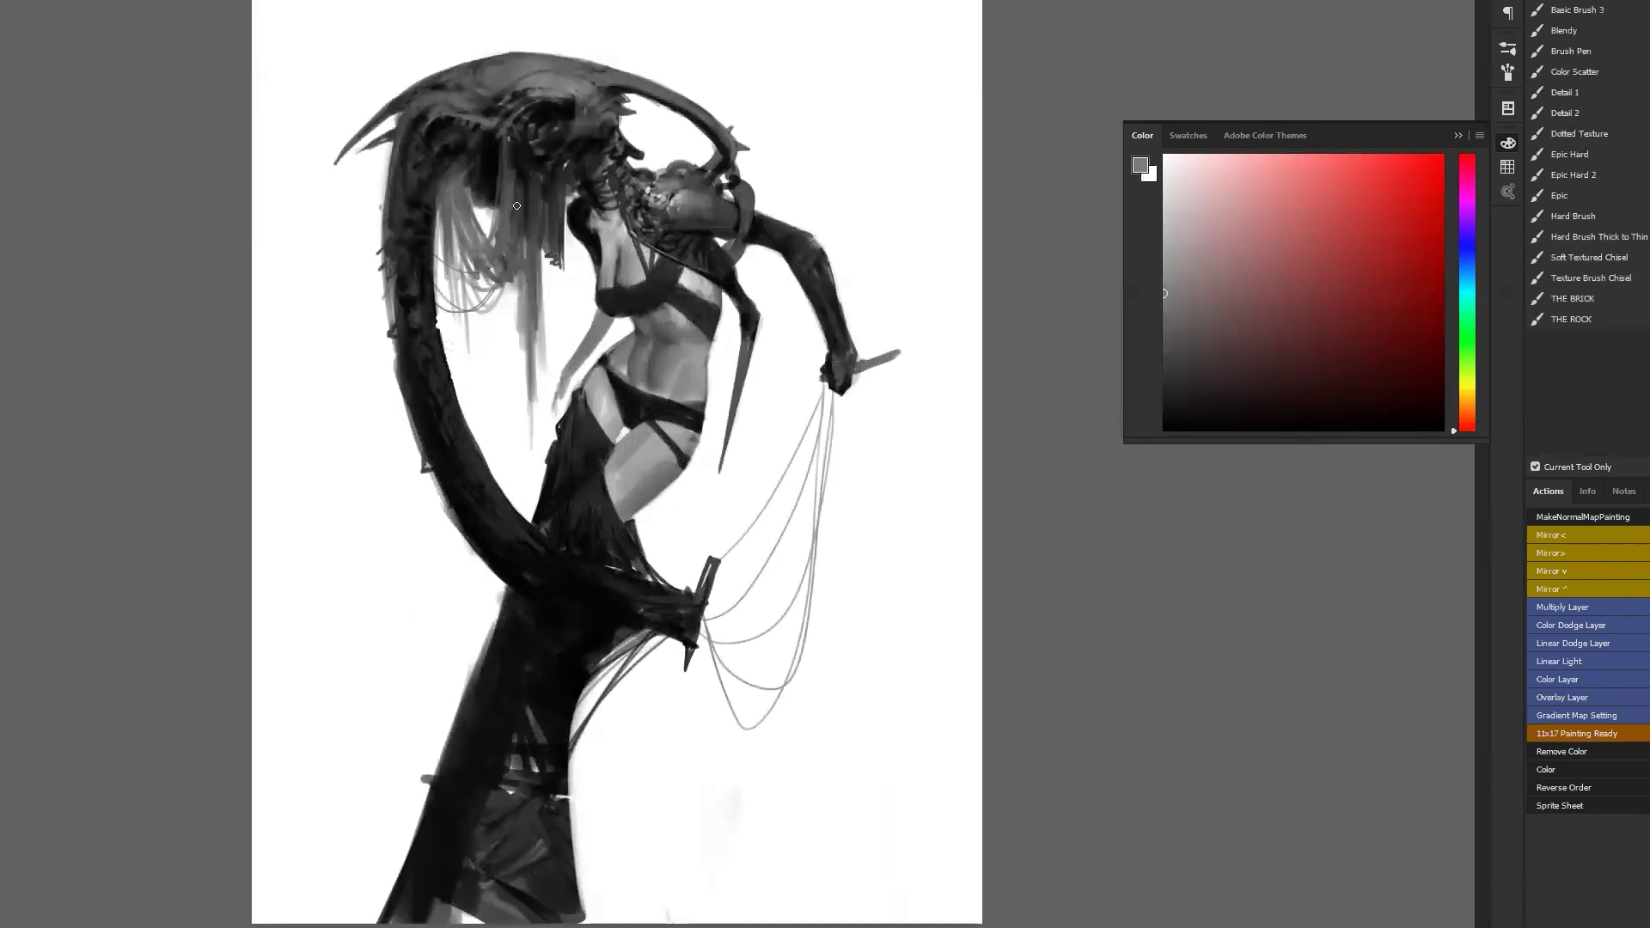
Paint long dark grey and black strands hanging beneath the skull, and check them in the whole figure with the canvas mirrored back.
{"action": "left_click", "coordinate": [550, 249], "text": "alt"}
{"action": "mouse_move", "coordinate": [531, 191]}
{"action": "left_mouse_down"}
{"action": "mouse_move", "coordinate": [532, 255]}
{"action": "mouse_move", "coordinate": [532, 171]}
{"action": "mouse_move", "coordinate": [558, 199]}
{"action": "mouse_move", "coordinate": [560, 320]}
{"action": "left_mouse_up"}
{"action": "left_click_drag", "start_coordinate": [545, 218], "coordinate": [551, 337]}
{"action": "left_click_drag", "start_coordinate": [537, 186], "coordinate": [502, 344]}
{"action": "mouse_move", "coordinate": [486, 196]}
{"action": "left_mouse_down"}
{"action": "mouse_move", "coordinate": [471, 318]}
{"action": "mouse_move", "coordinate": [454, 184]}
{"action": "mouse_move", "coordinate": [452, 250]}
{"action": "left_mouse_up"}
{"action": "key", "text": "d"}
{"action": "mouse_move", "coordinate": [450, 176]}
{"action": "left_mouse_down"}
{"action": "mouse_move", "coordinate": [446, 225]}
{"action": "mouse_move", "coordinate": [481, 176]}
{"action": "mouse_move", "coordinate": [485, 332]}
{"action": "left_mouse_up"}
{"action": "left_click_drag", "start_coordinate": [474, 217], "coordinate": [495, 361]}
{"action": "key", "text": "z"}
{"action": "left_click", "coordinate": [640, 408], "text": "alt"}
{"action": "left_click", "coordinate": [639, 408], "text": "alt"}
{"action": "key", "text": "ctrl+shift+h"}
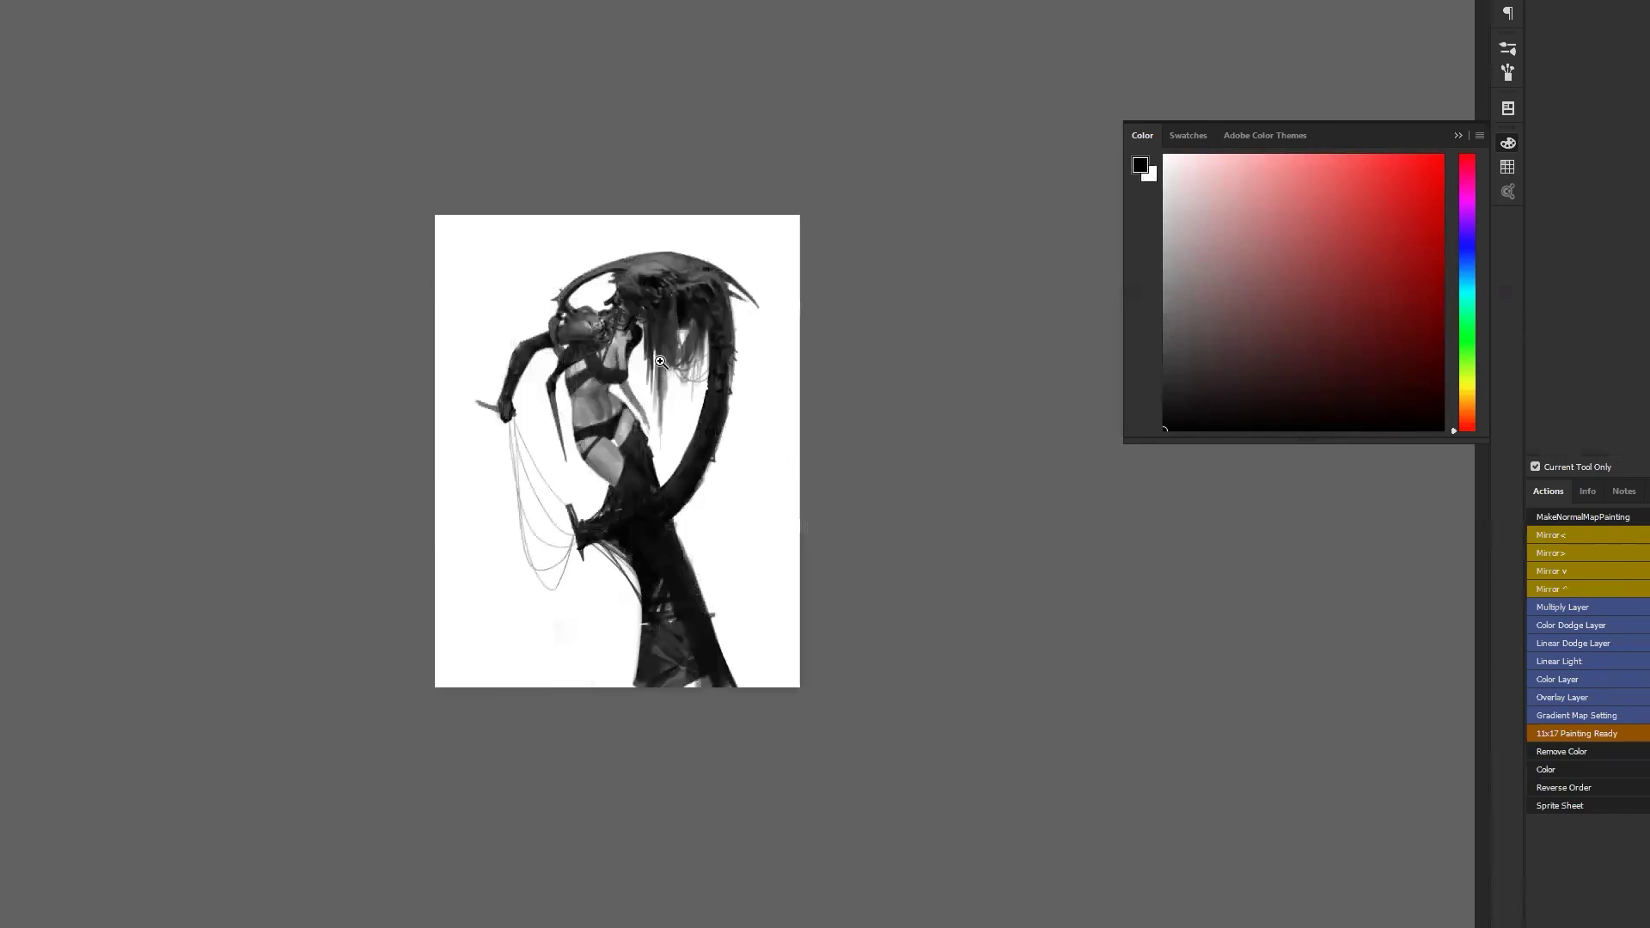
{"action": "left_click", "coordinate": [661, 310]}
{"action": "left_click", "coordinate": [661, 310]}
{"action": "key", "text": "b"}
Smooth the abdomen and bust shading with sampled light greys in both normal and mirrored views.
{"action": "left_click", "coordinate": [541, 282], "text": "alt"}
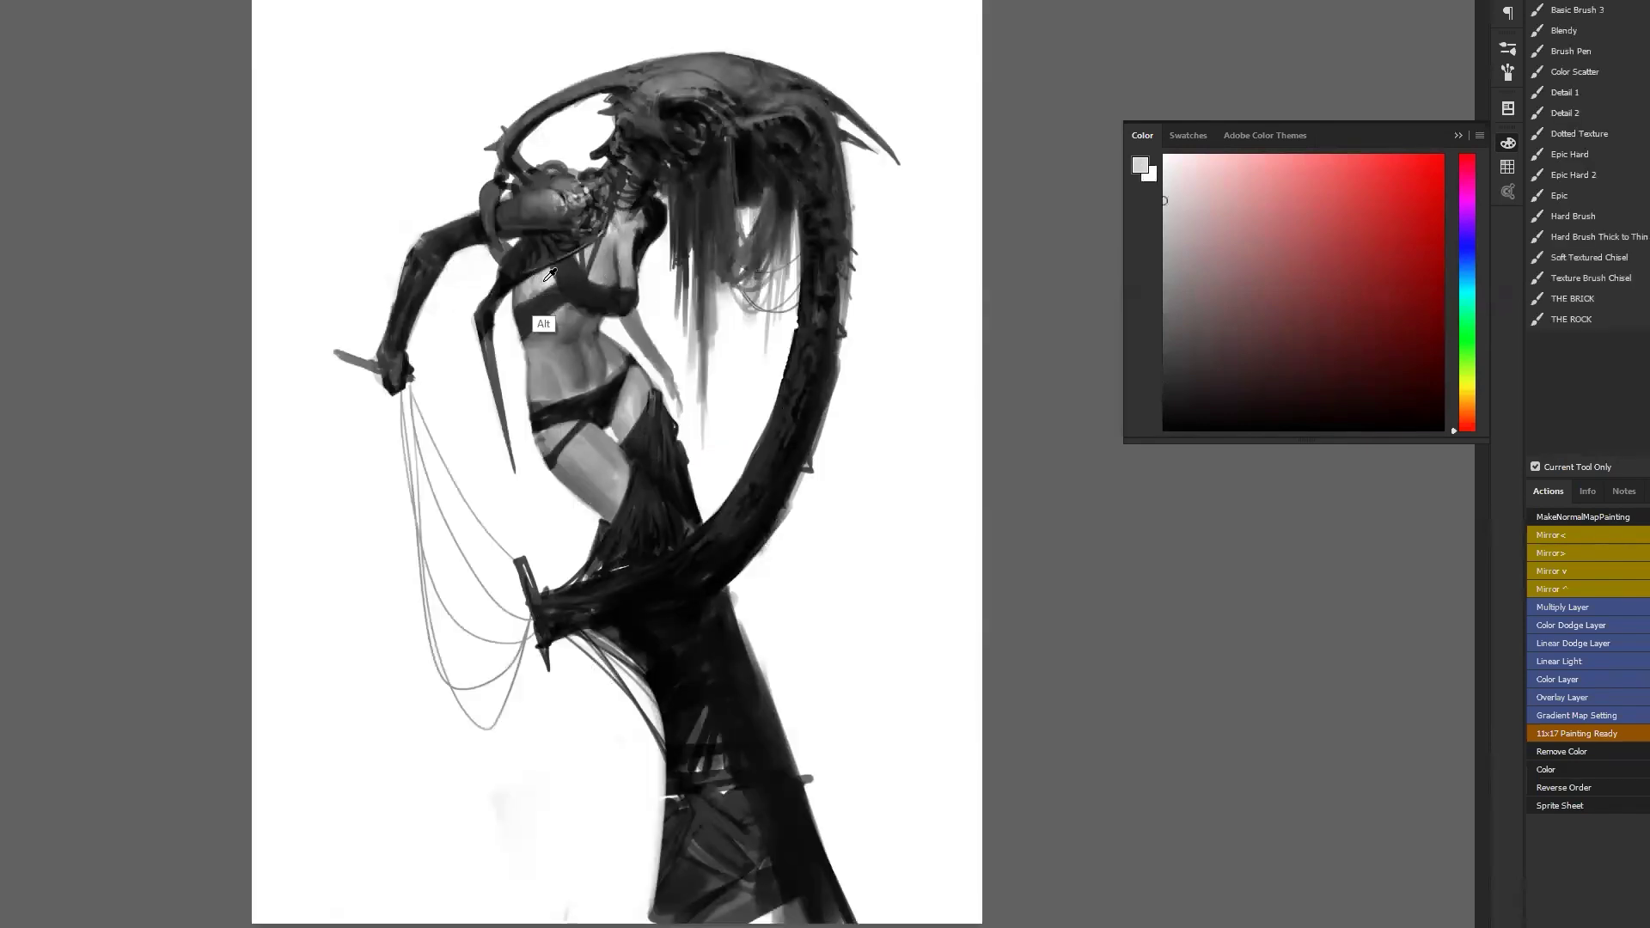
{"action": "left_click_drag", "start_coordinate": [537, 349], "coordinate": [543, 340]}
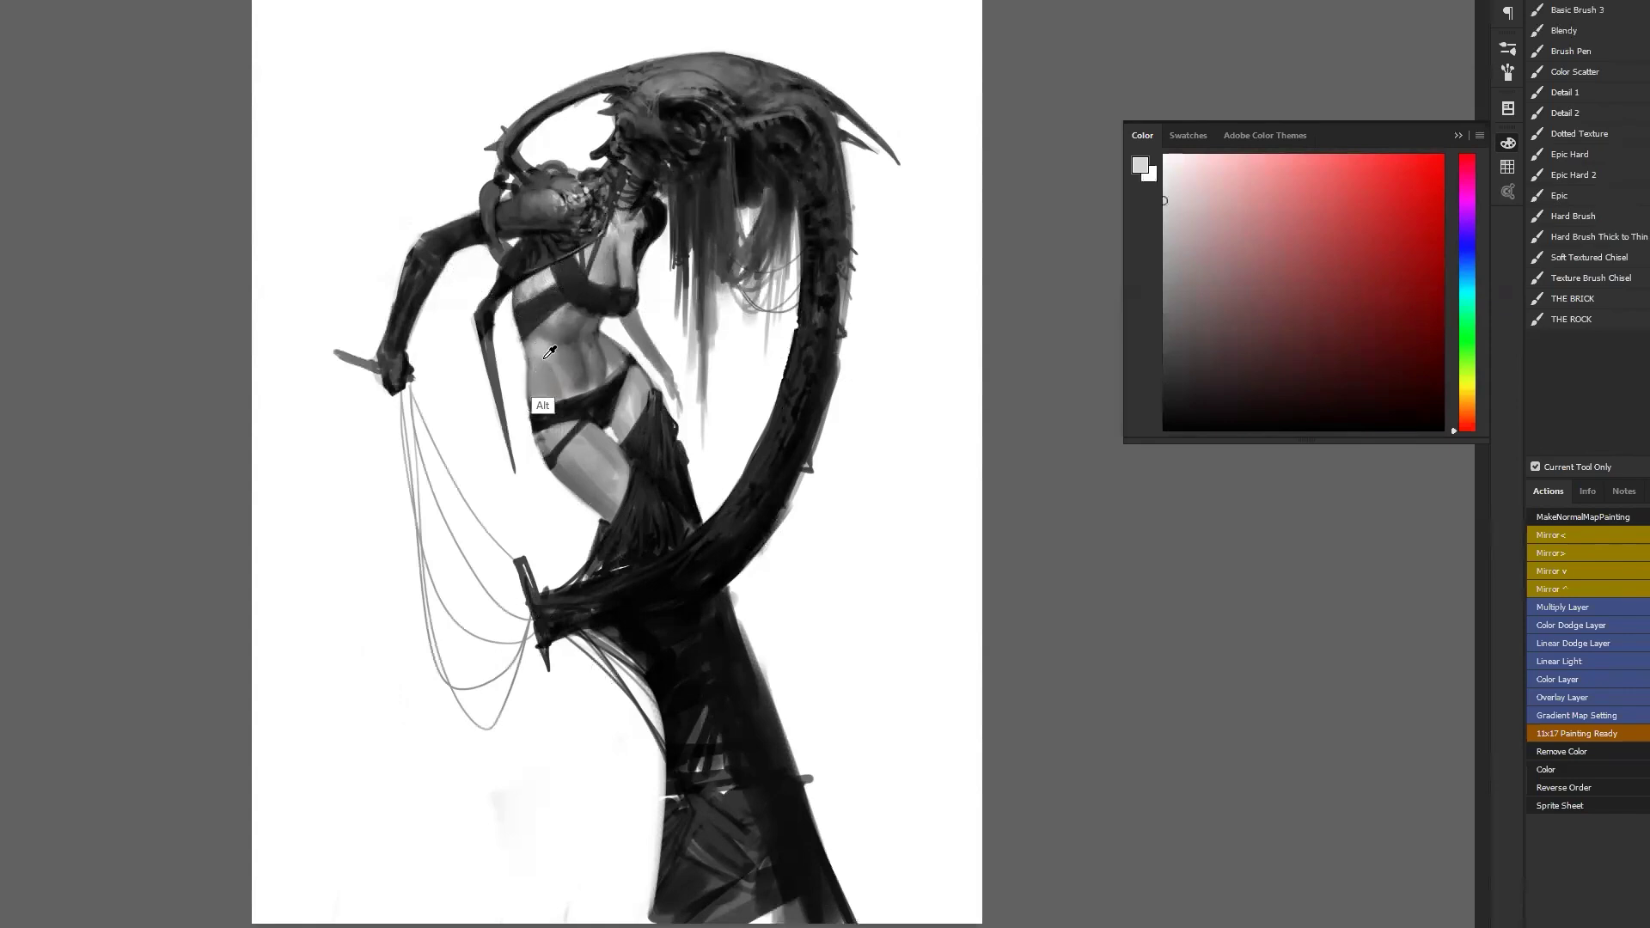
{"action": "left_click", "coordinate": [542, 365], "text": "alt"}
{"action": "mouse_move", "coordinate": [545, 355]}
{"action": "left_mouse_down"}
{"action": "mouse_move", "coordinate": [557, 390]}
{"action": "mouse_move", "coordinate": [549, 363]}
{"action": "mouse_move", "coordinate": [541, 384]}
{"action": "mouse_move", "coordinate": [537, 369]}
{"action": "mouse_move", "coordinate": [571, 323]}
{"action": "left_mouse_up"}
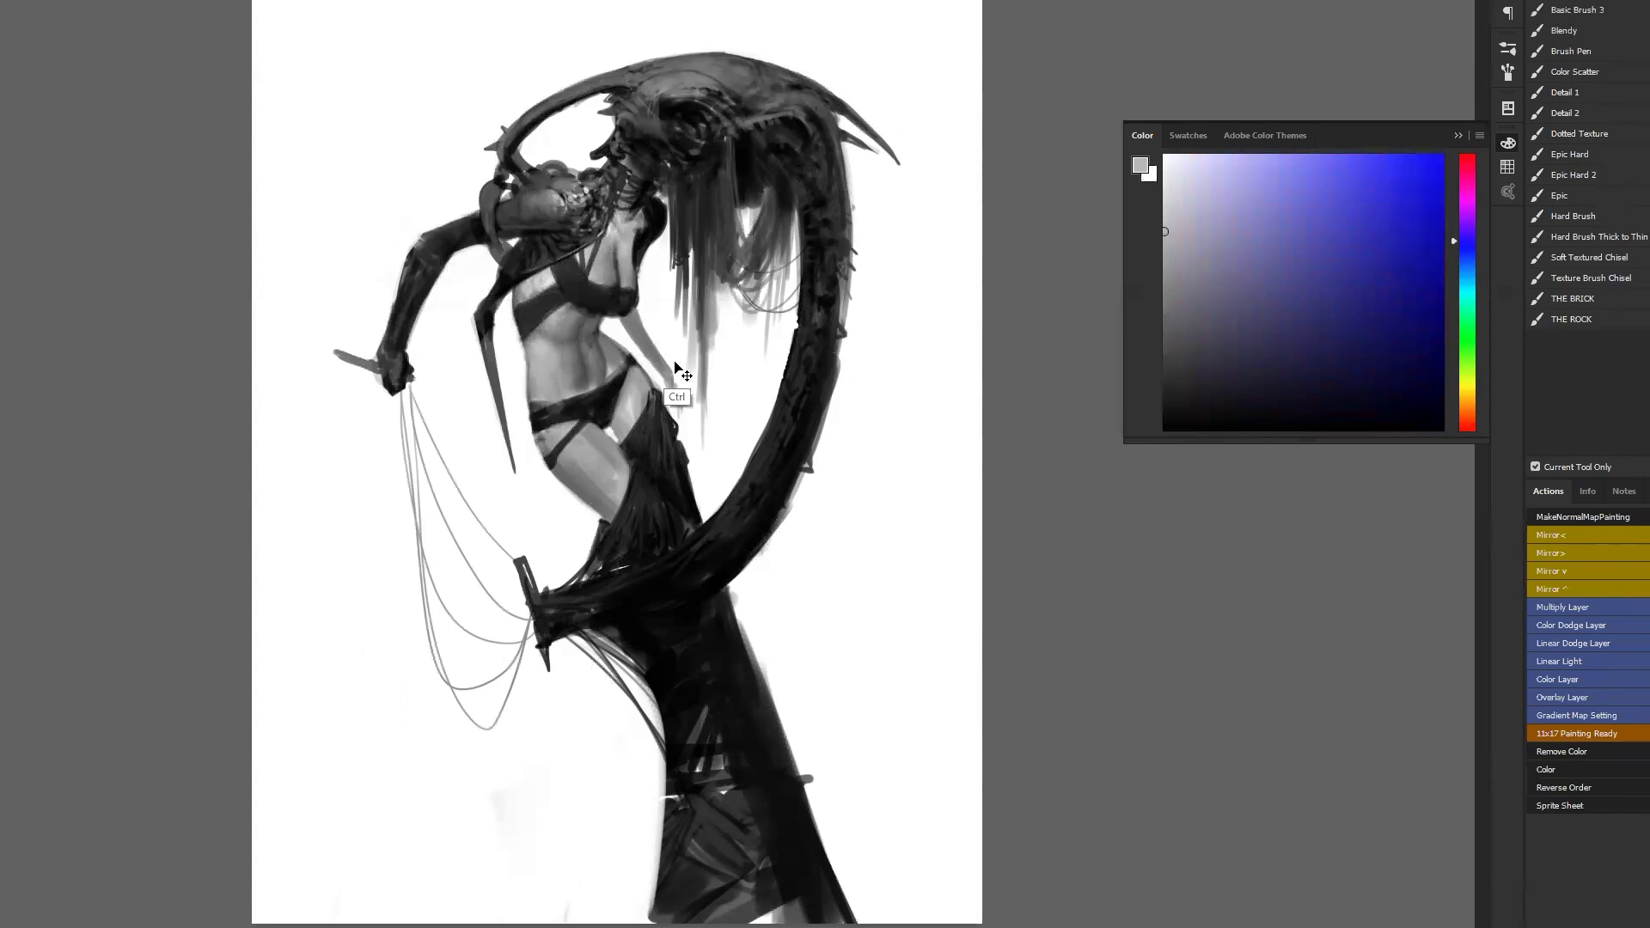
{"action": "key", "text": "F2"}
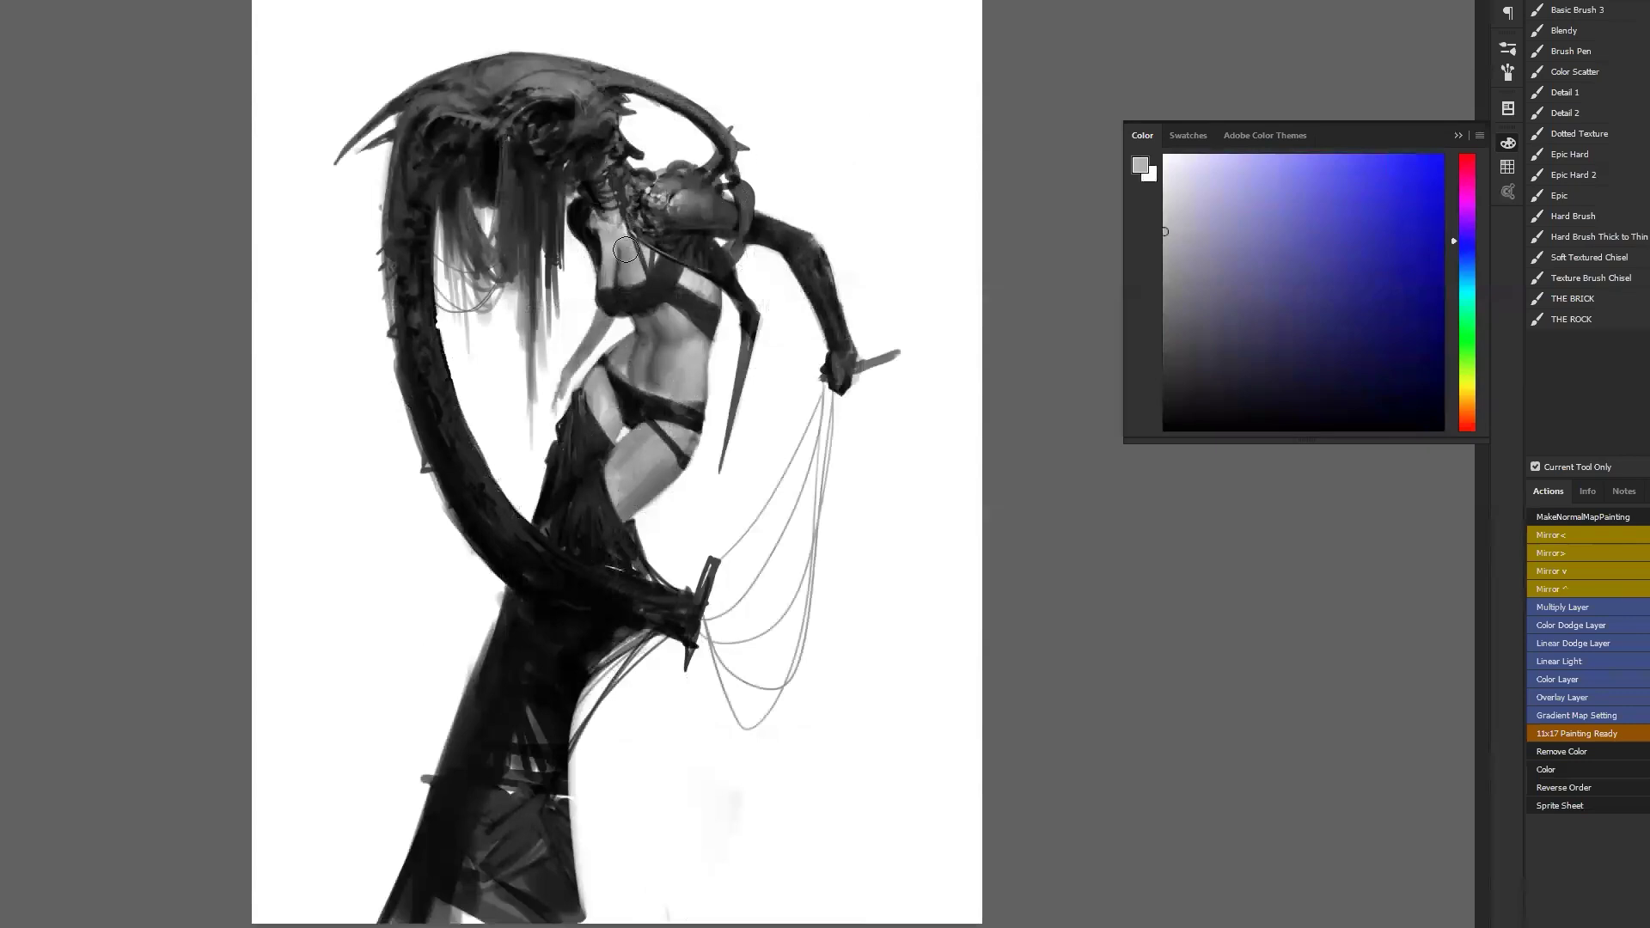
{"action": "left_click", "coordinate": [620, 278], "text": "alt"}
{"action": "left_click_drag", "start_coordinate": [612, 222], "coordinate": [627, 262]}
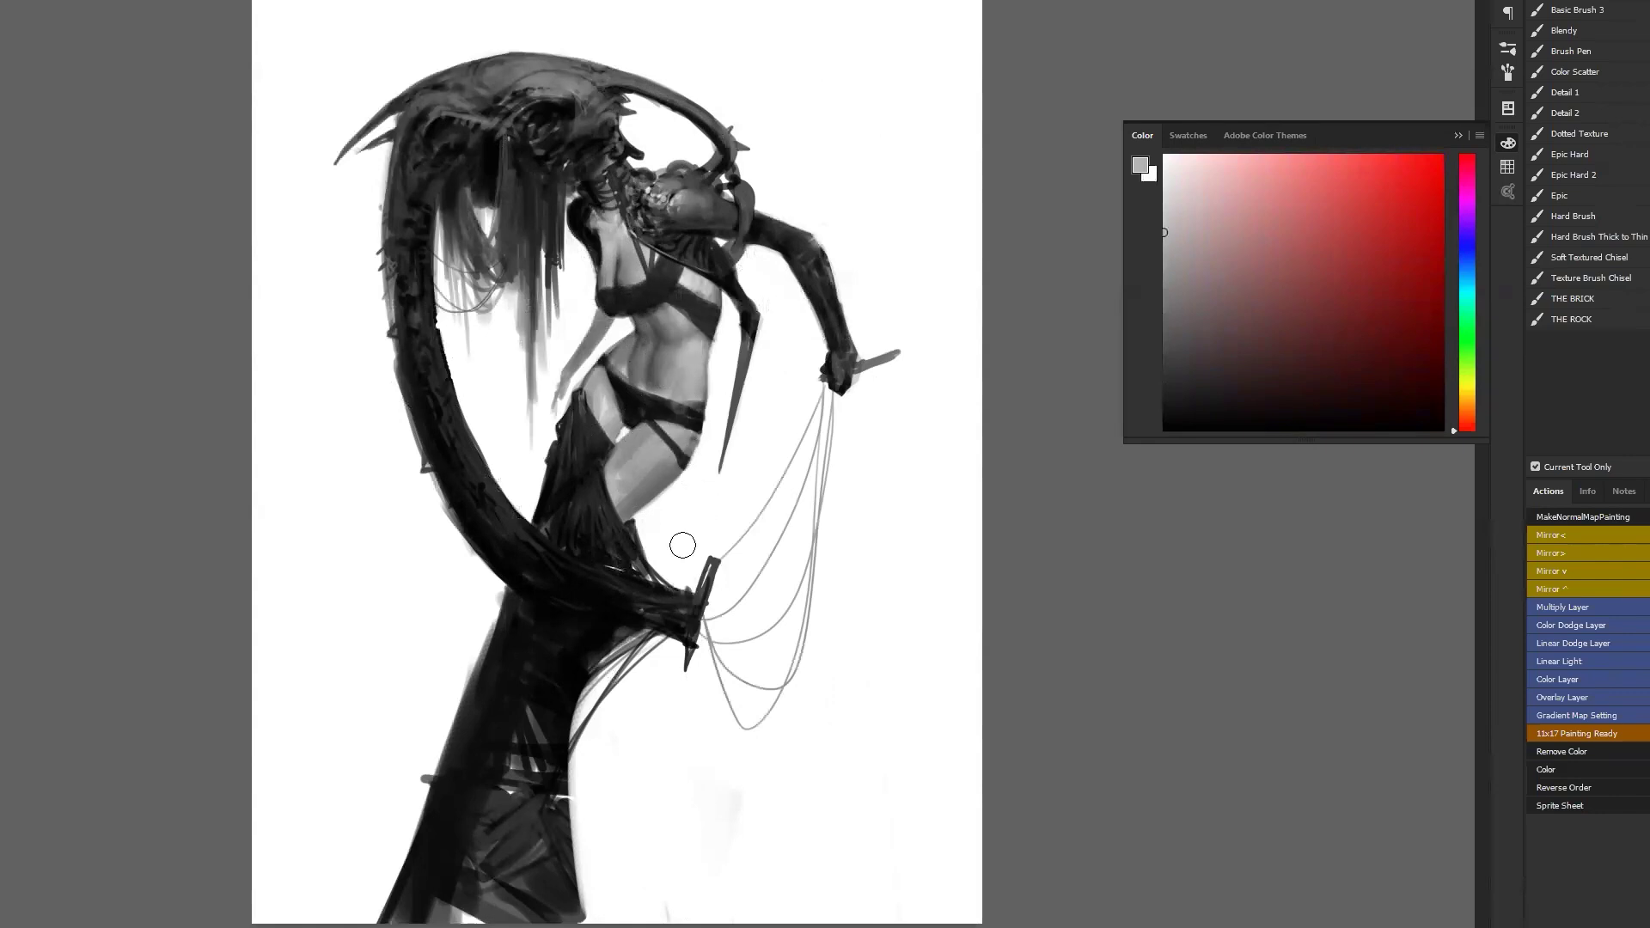
Extend the dark skirt behind the hip and paint jagged dark folds on the pedestal's outer edge below the tail.
{"action": "left_click", "coordinate": [542, 496], "text": "alt"}
{"action": "mouse_move", "coordinate": [547, 472]}
{"action": "left_mouse_down"}
{"action": "mouse_move", "coordinate": [527, 511]}
{"action": "mouse_move", "coordinate": [535, 500]}
{"action": "left_mouse_up"}
{"action": "mouse_move", "coordinate": [496, 577]}
{"action": "left_mouse_down"}
{"action": "mouse_move", "coordinate": [463, 621]}
{"action": "mouse_move", "coordinate": [489, 638]}
{"action": "mouse_move", "coordinate": [474, 619]}
{"action": "mouse_move", "coordinate": [504, 595]}
{"action": "mouse_move", "coordinate": [479, 634]}
{"action": "mouse_move", "coordinate": [489, 664]}
{"action": "mouse_move", "coordinate": [466, 626]}
{"action": "mouse_move", "coordinate": [499, 681]}
{"action": "mouse_move", "coordinate": [463, 670]}
{"action": "mouse_move", "coordinate": [481, 718]}
{"action": "left_mouse_up"}
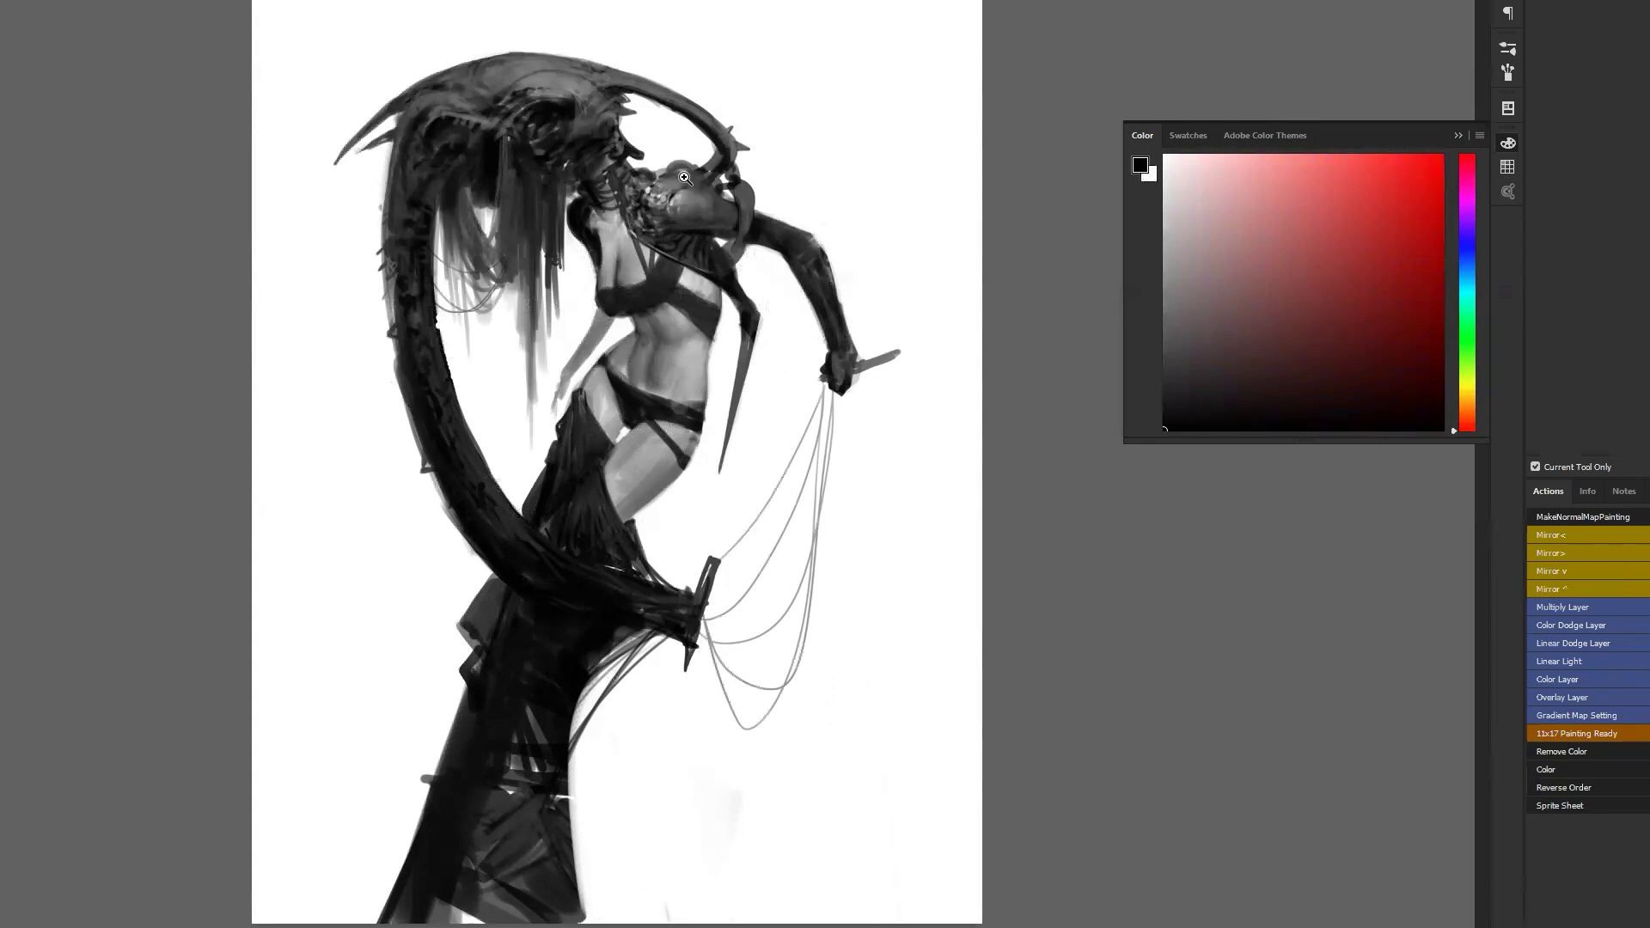
{"action": "scroll", "coordinate": [674, 173], "scroll_direction": "up", "scroll_amount": 1}
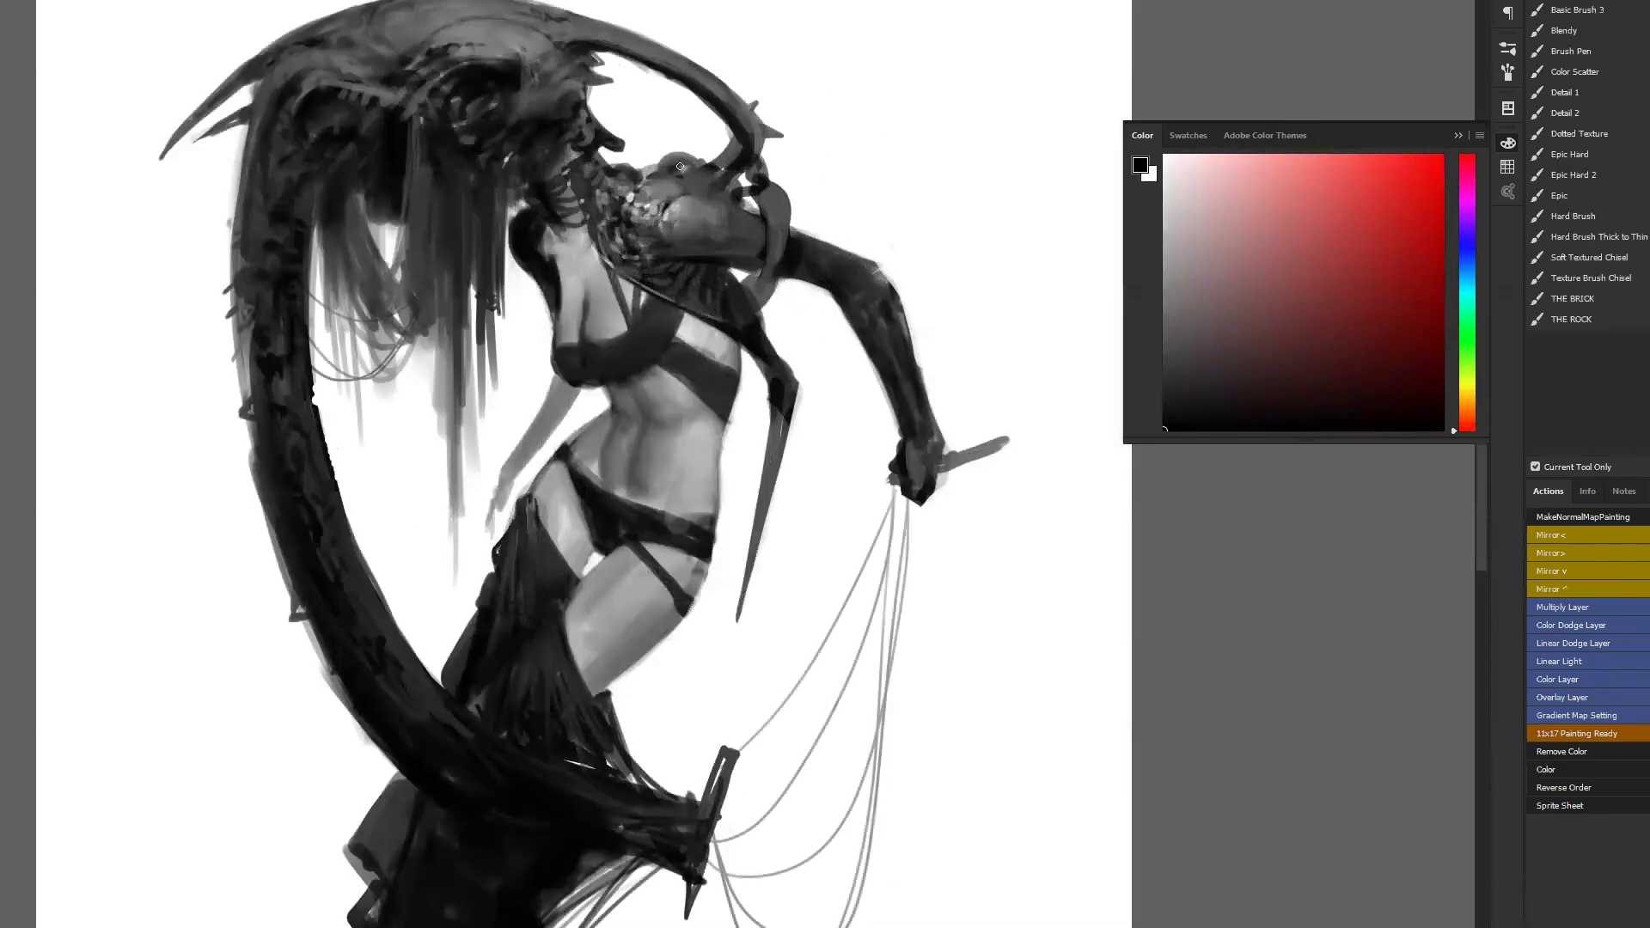
Refine the horn's inner edge above the shoulder with black and white strokes, and check the whole silhouette in normal and mirrored views.
{"action": "key", "text": "bracketright"}
{"action": "key", "text": "bracketright"}
{"action": "key", "text": "bracketright"}
{"action": "left_click_drag", "start_coordinate": [732, 163], "coordinate": [724, 152]}
{"action": "key", "text": "x"}
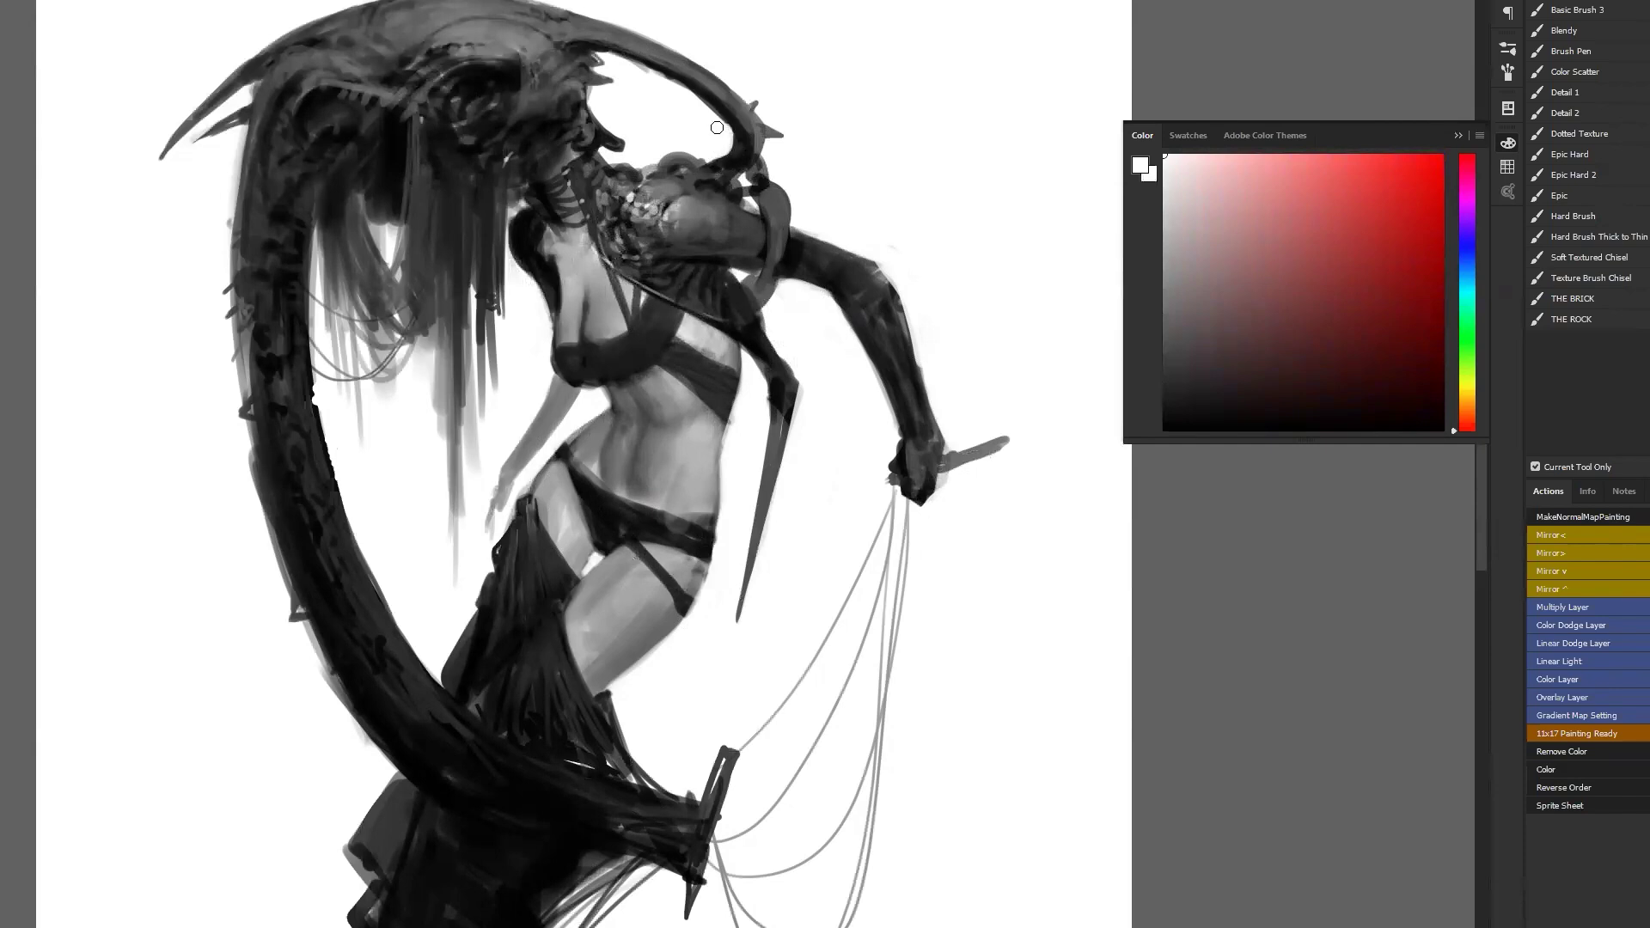
{"action": "key", "text": "ctrl+shift+h"}
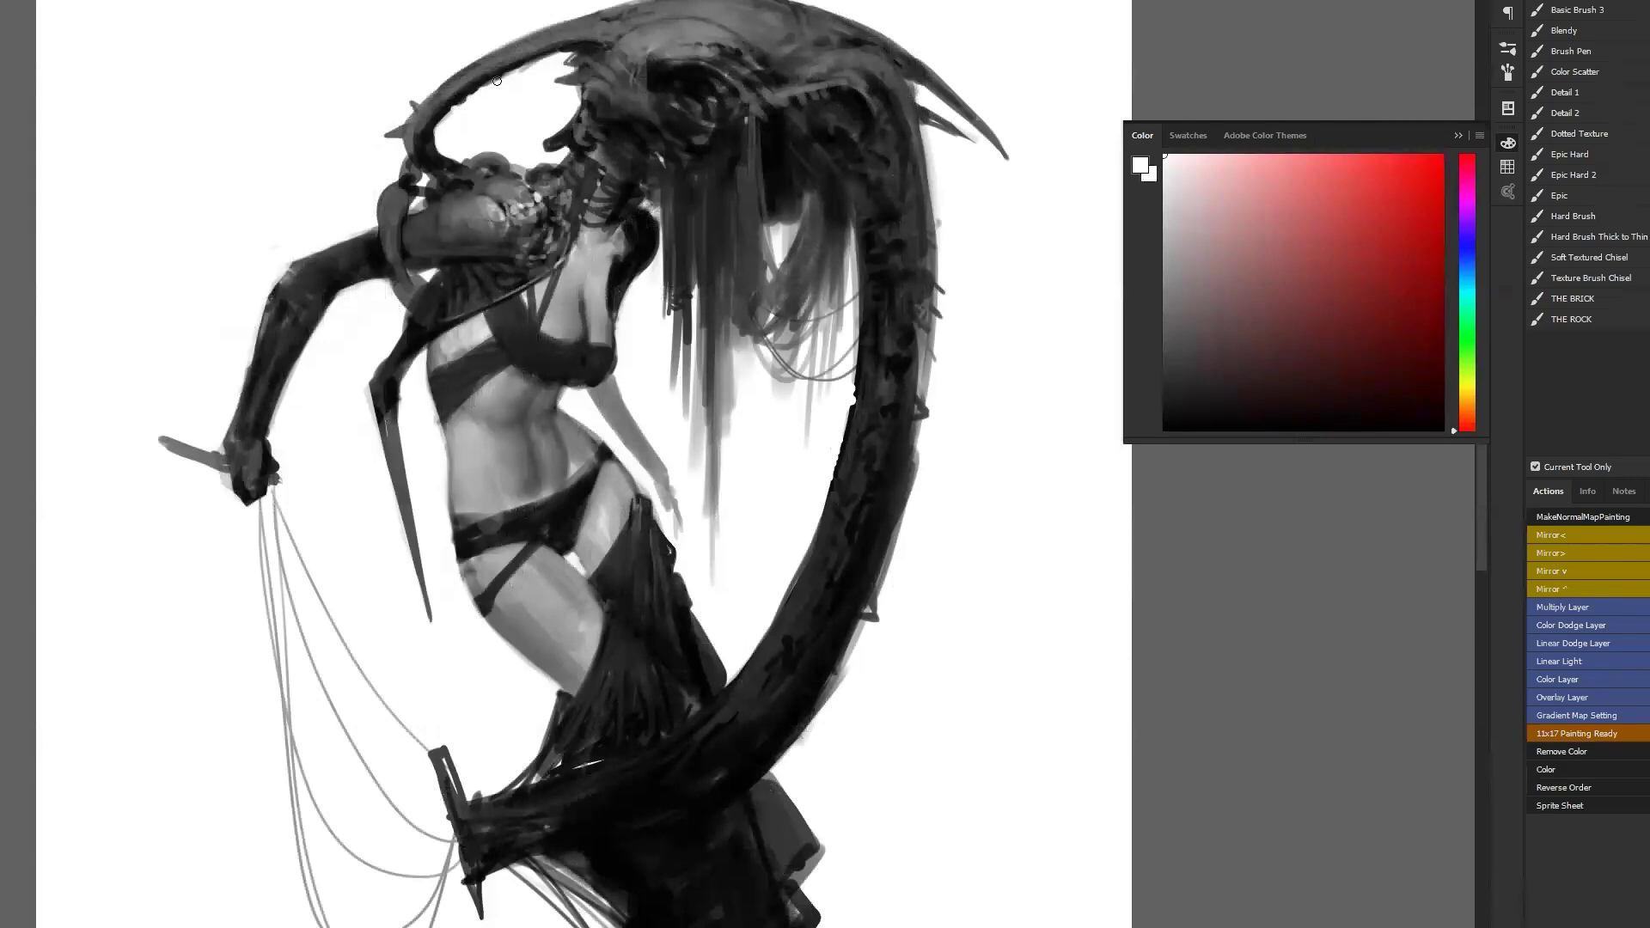
{"action": "left_click_drag", "start_coordinate": [504, 77], "coordinate": [556, 59]}
{"action": "key", "text": "ctrl+minus"}
{"action": "key", "text": "ctrl+minus"}
{"action": "key", "text": "ctrl+shift+h"}
{"action": "key", "text": "ctrl+shift+h"}
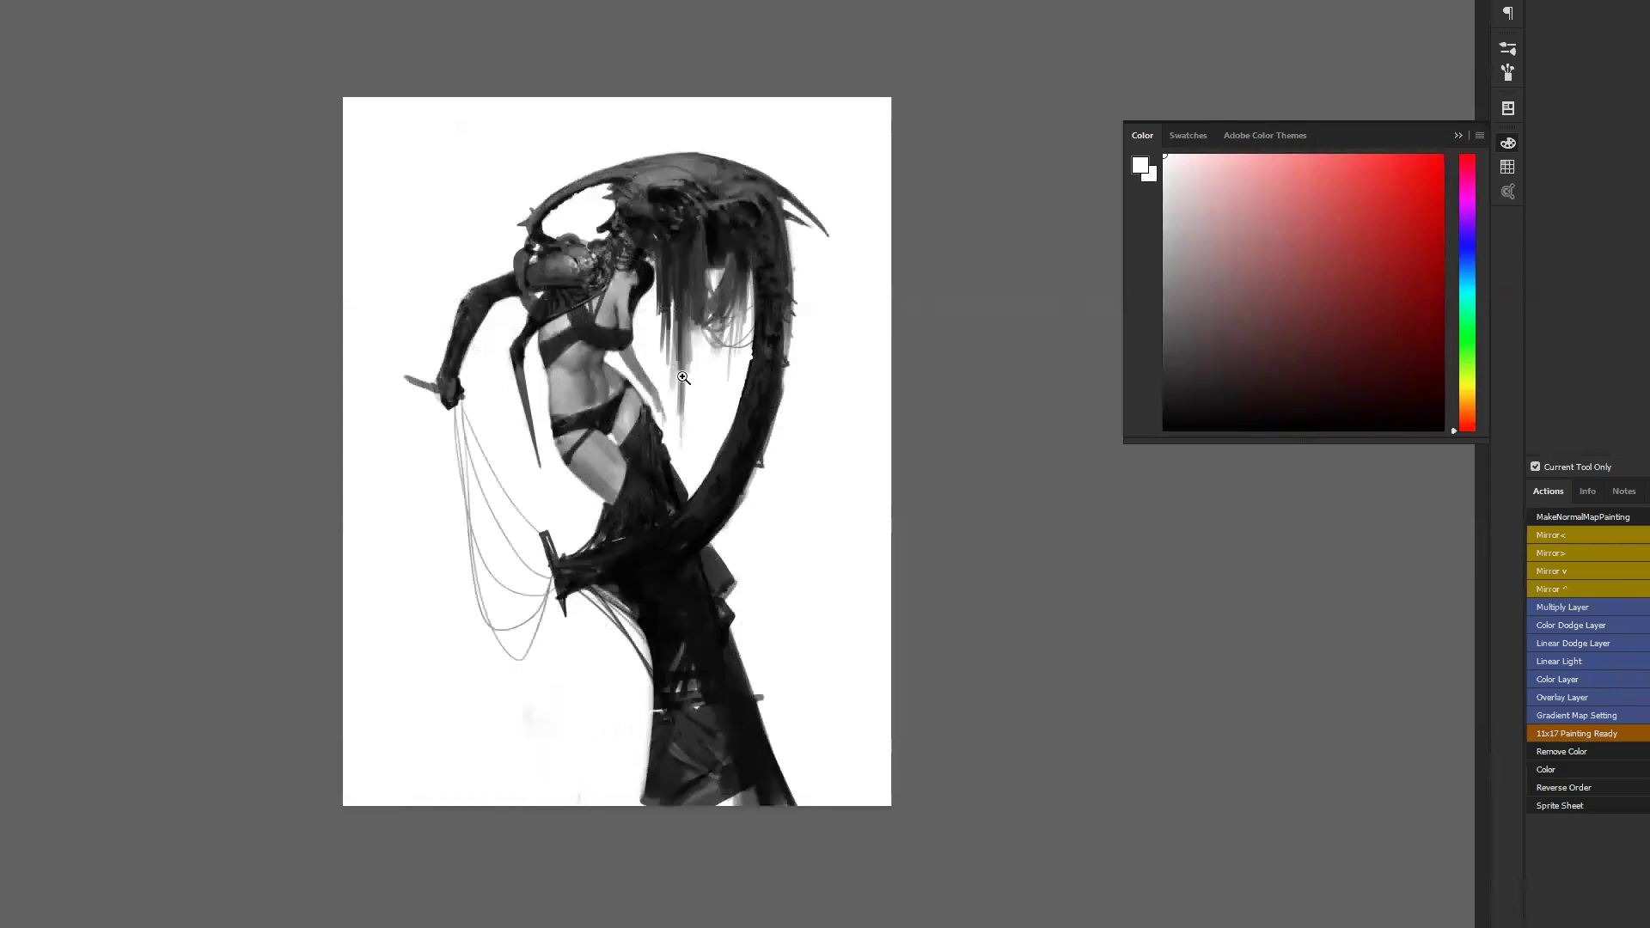
Paint two dark spikes on the tail's outer edge, one at mid-height and one lower, sharpening the upper spike with white.
{"action": "key", "text": "ctrl+plus"}
{"action": "key", "text": "b"}
{"action": "left_click", "coordinate": [846, 312], "text": "alt"}
{"action": "left_click", "coordinate": [841, 319], "text": "alt"}
{"action": "left_click_drag", "start_coordinate": [847, 318], "coordinate": [834, 314]}
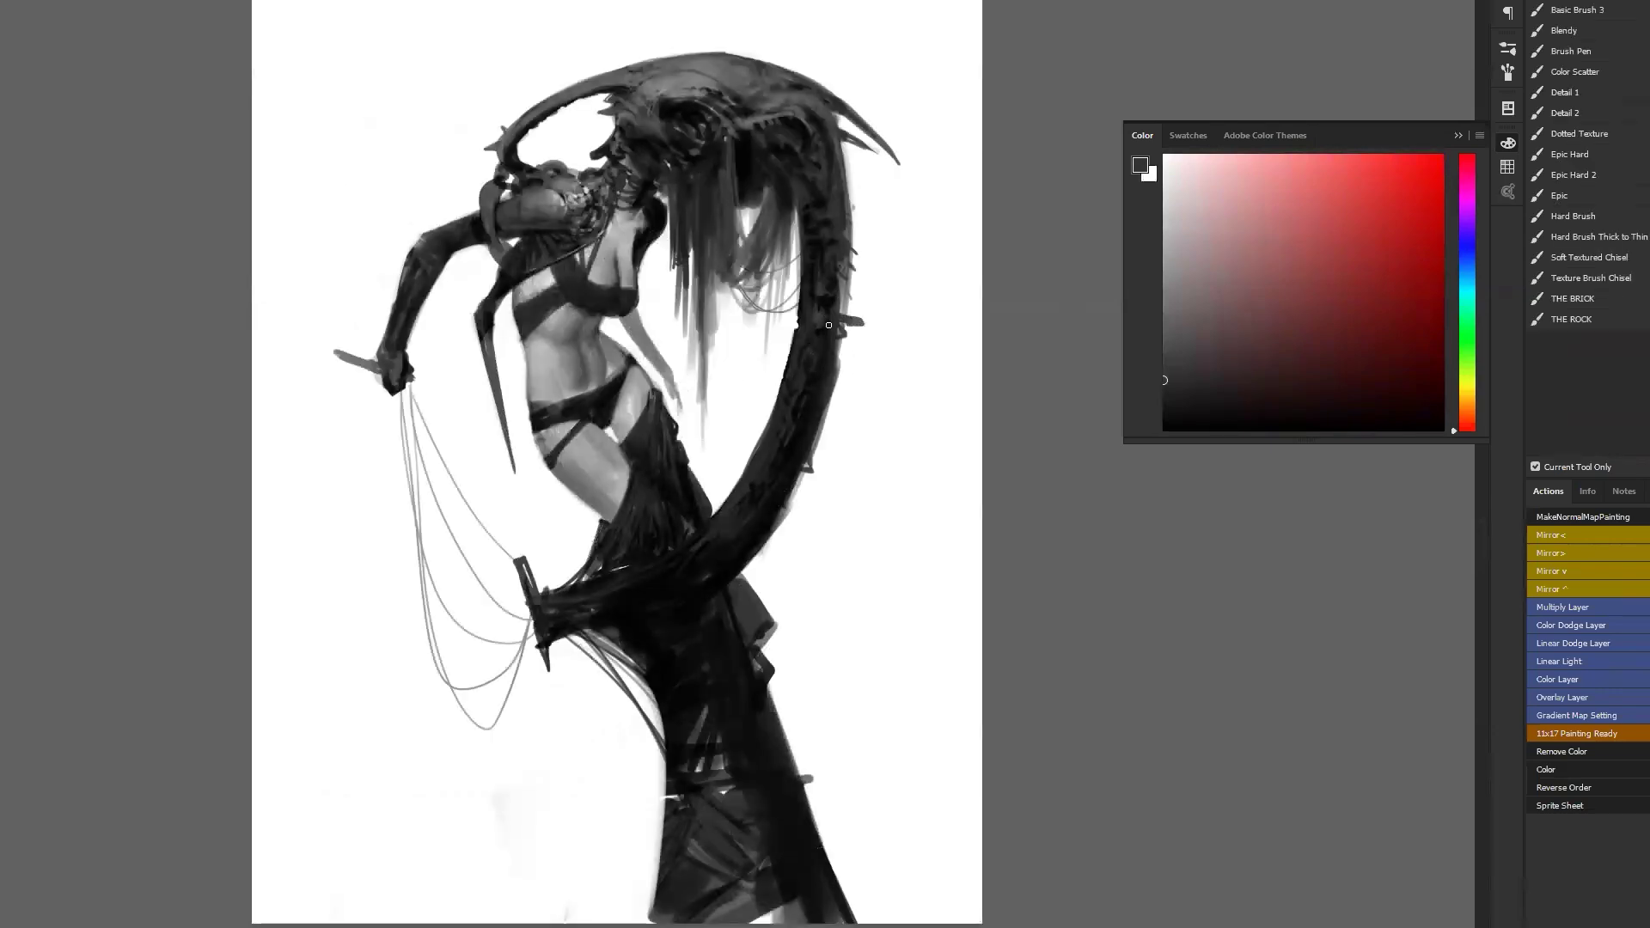
{"action": "left_click", "coordinate": [865, 367], "text": "alt"}
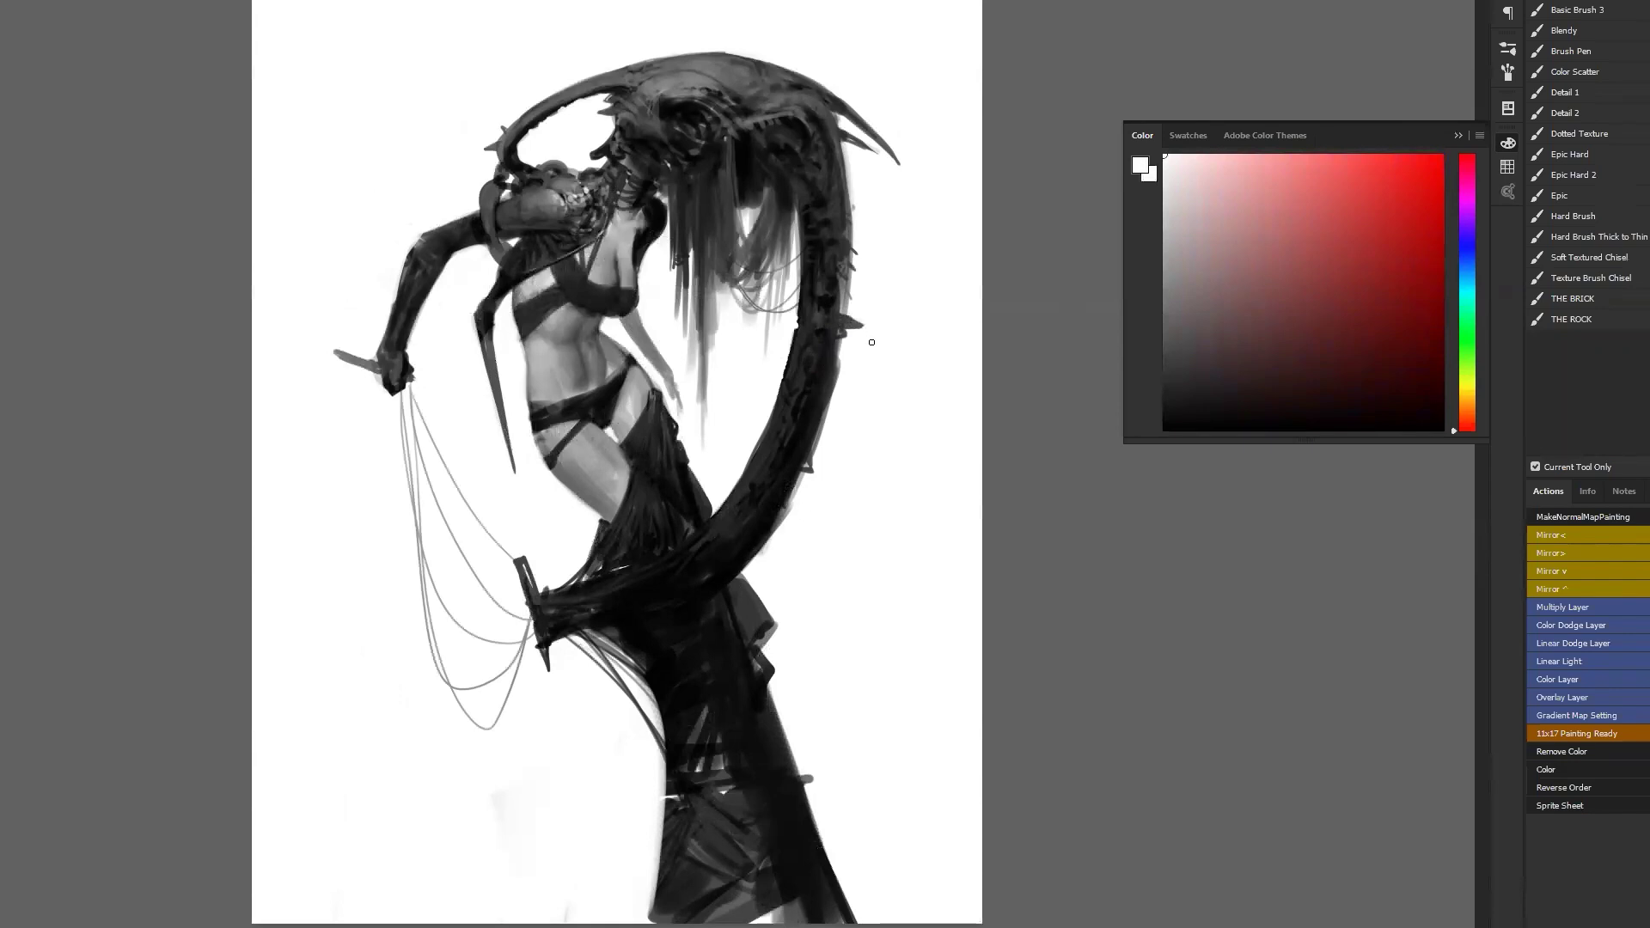
{"action": "left_click", "coordinate": [778, 539], "text": "alt"}
{"action": "mouse_move", "coordinate": [778, 513]}
{"action": "left_mouse_down"}
{"action": "mouse_move", "coordinate": [818, 540]}
{"action": "mouse_move", "coordinate": [797, 514]}
{"action": "left_mouse_up"}
{"action": "left_click", "coordinate": [813, 558], "text": "alt"}
Mirror the canvas and darken the pedestal below the tail with broad black and dark grey strokes.
{"action": "key", "text": "ctrl+shift+h"}
{"action": "left_click", "coordinate": [620, 533], "text": "alt"}
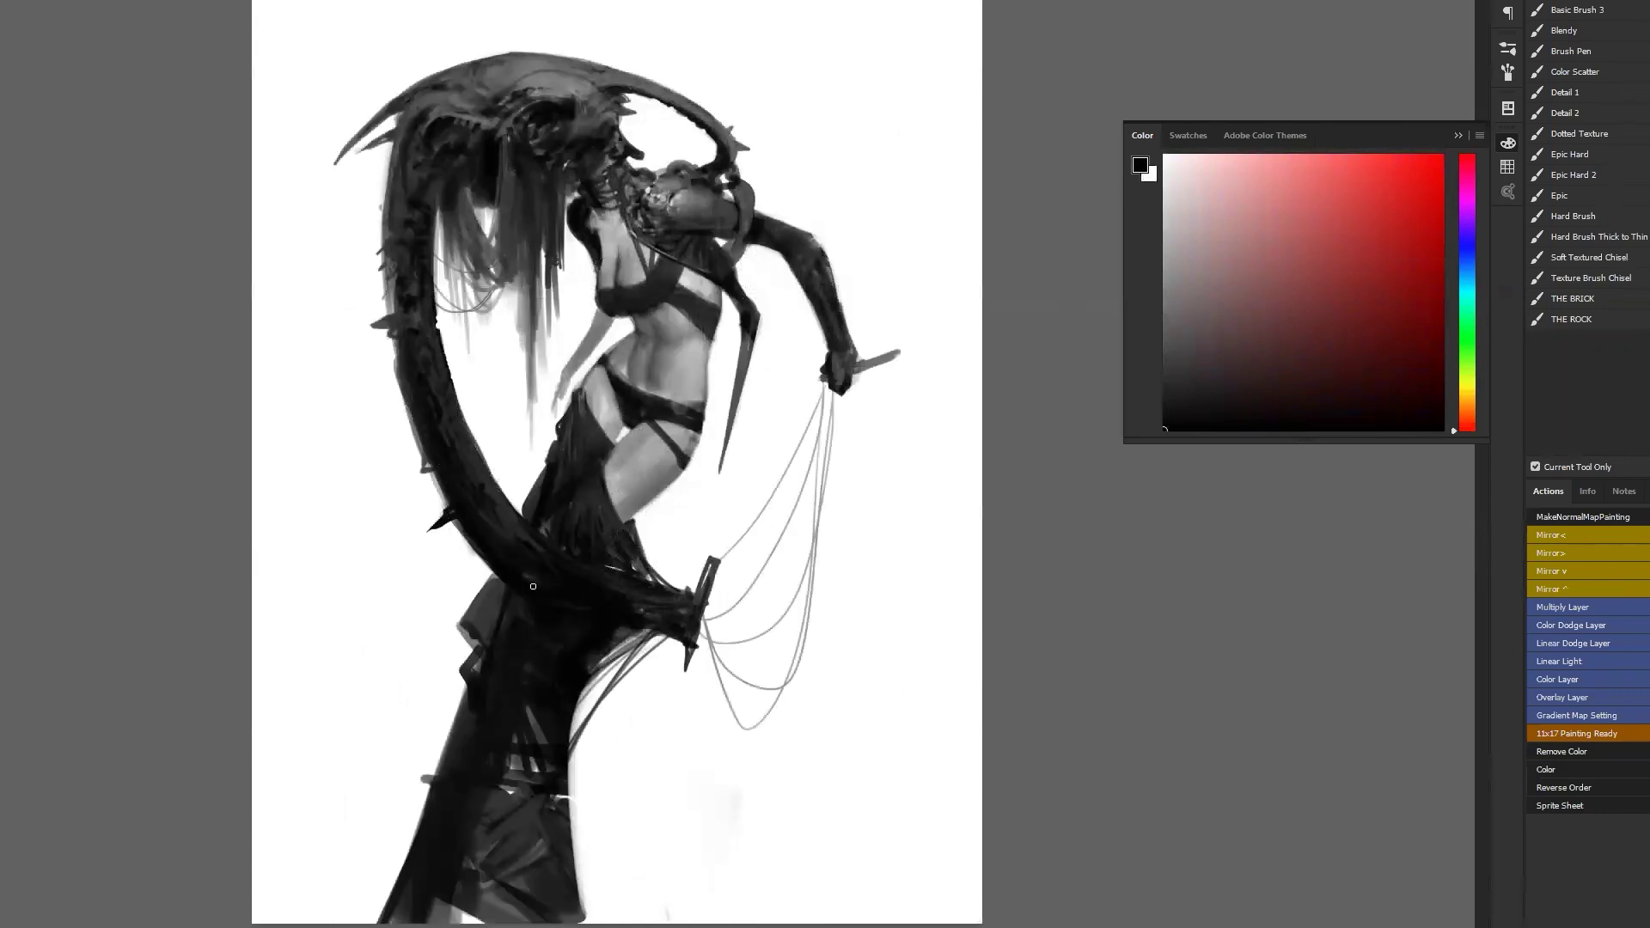
{"action": "key", "text": "bracketright"}
{"action": "key", "text": "bracketright"}
{"action": "key", "text": "bracketright"}
{"action": "key", "text": "bracketright"}
{"action": "key", "text": "bracketright"}
{"action": "mouse_move", "coordinate": [527, 637]}
{"action": "left_mouse_down"}
{"action": "mouse_move", "coordinate": [495, 722]}
{"action": "mouse_move", "coordinate": [566, 630]}
{"action": "mouse_move", "coordinate": [519, 725]}
{"action": "left_mouse_up"}
{"action": "left_click", "coordinate": [523, 664], "text": "alt"}
{"action": "mouse_move", "coordinate": [495, 779]}
{"action": "left_mouse_down"}
{"action": "mouse_move", "coordinate": [533, 670]}
{"action": "mouse_move", "coordinate": [533, 781]}
{"action": "left_mouse_up"}
Soften the lower skirt with sampled dark greys and paint finer folds where it flares over the tail's end.
{"action": "mouse_move", "coordinate": [575, 521]}
{"action": "left_mouse_down"}
{"action": "mouse_move", "coordinate": [543, 540]}
{"action": "mouse_move", "coordinate": [579, 519]}
{"action": "mouse_move", "coordinate": [572, 533]}
{"action": "left_mouse_up"}
{"action": "left_click", "coordinate": [590, 649], "text": "alt"}
{"action": "key", "text": "bracketleft"}
{"action": "key", "text": "bracketleft"}
{"action": "key", "text": "bracketleft"}
{"action": "key", "text": "bracketleft"}
{"action": "key", "text": "bracketleft"}
{"action": "key", "text": "bracketleft"}
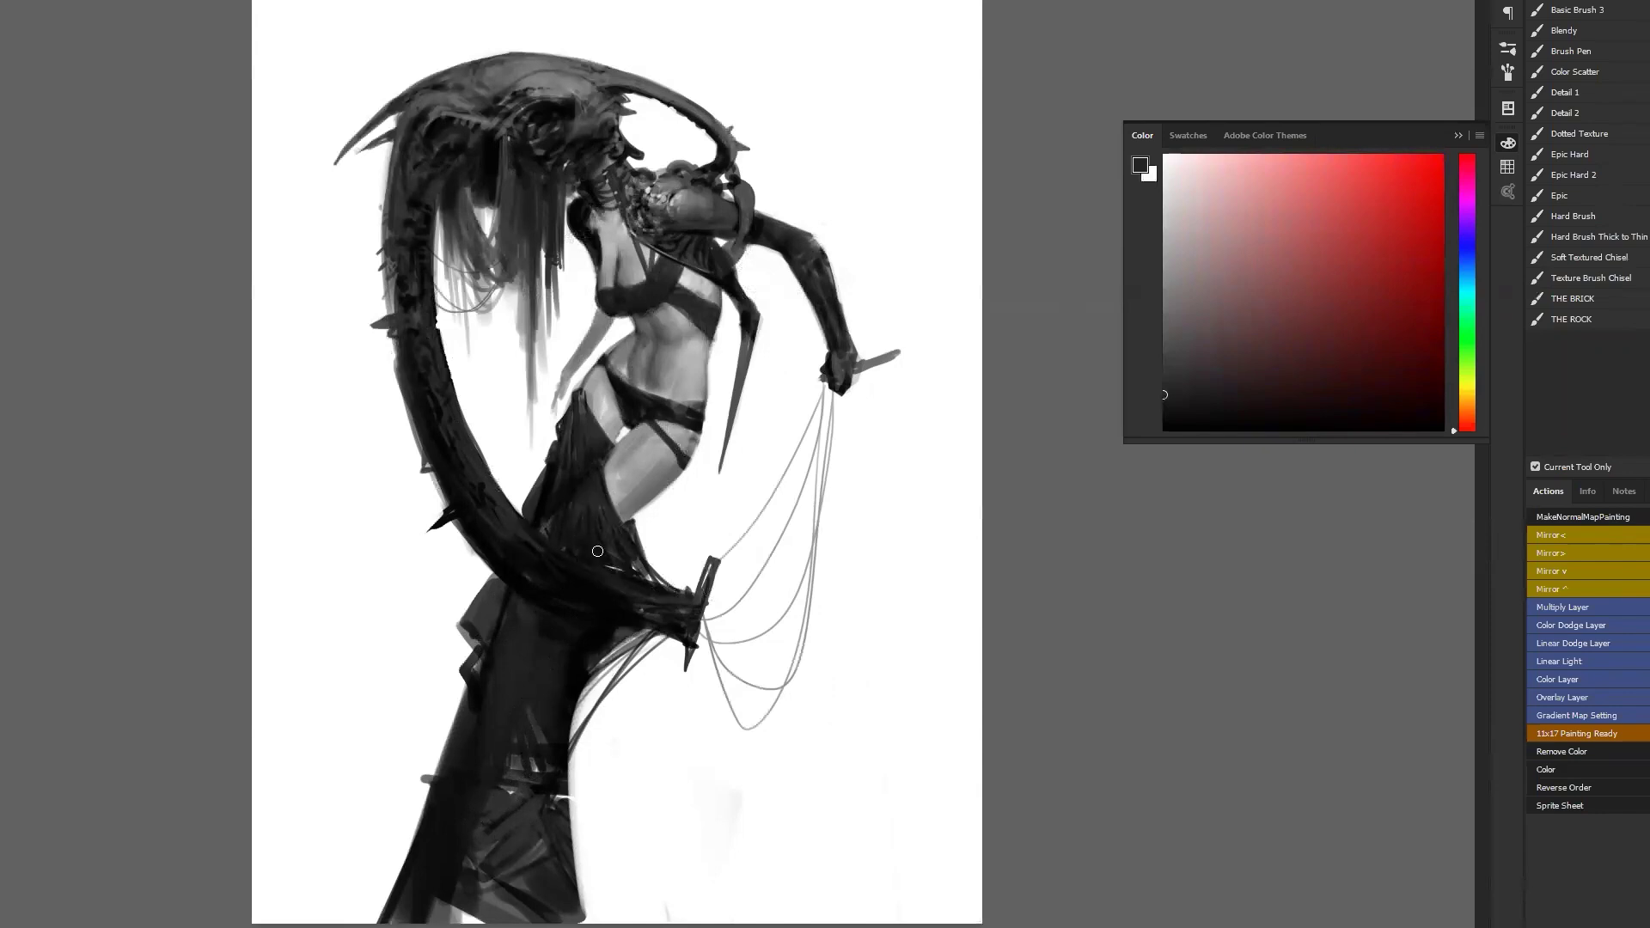
{"action": "left_click", "coordinate": [638, 609], "text": "alt"}
{"action": "left_click_drag", "start_coordinate": [591, 565], "coordinate": [654, 593]}
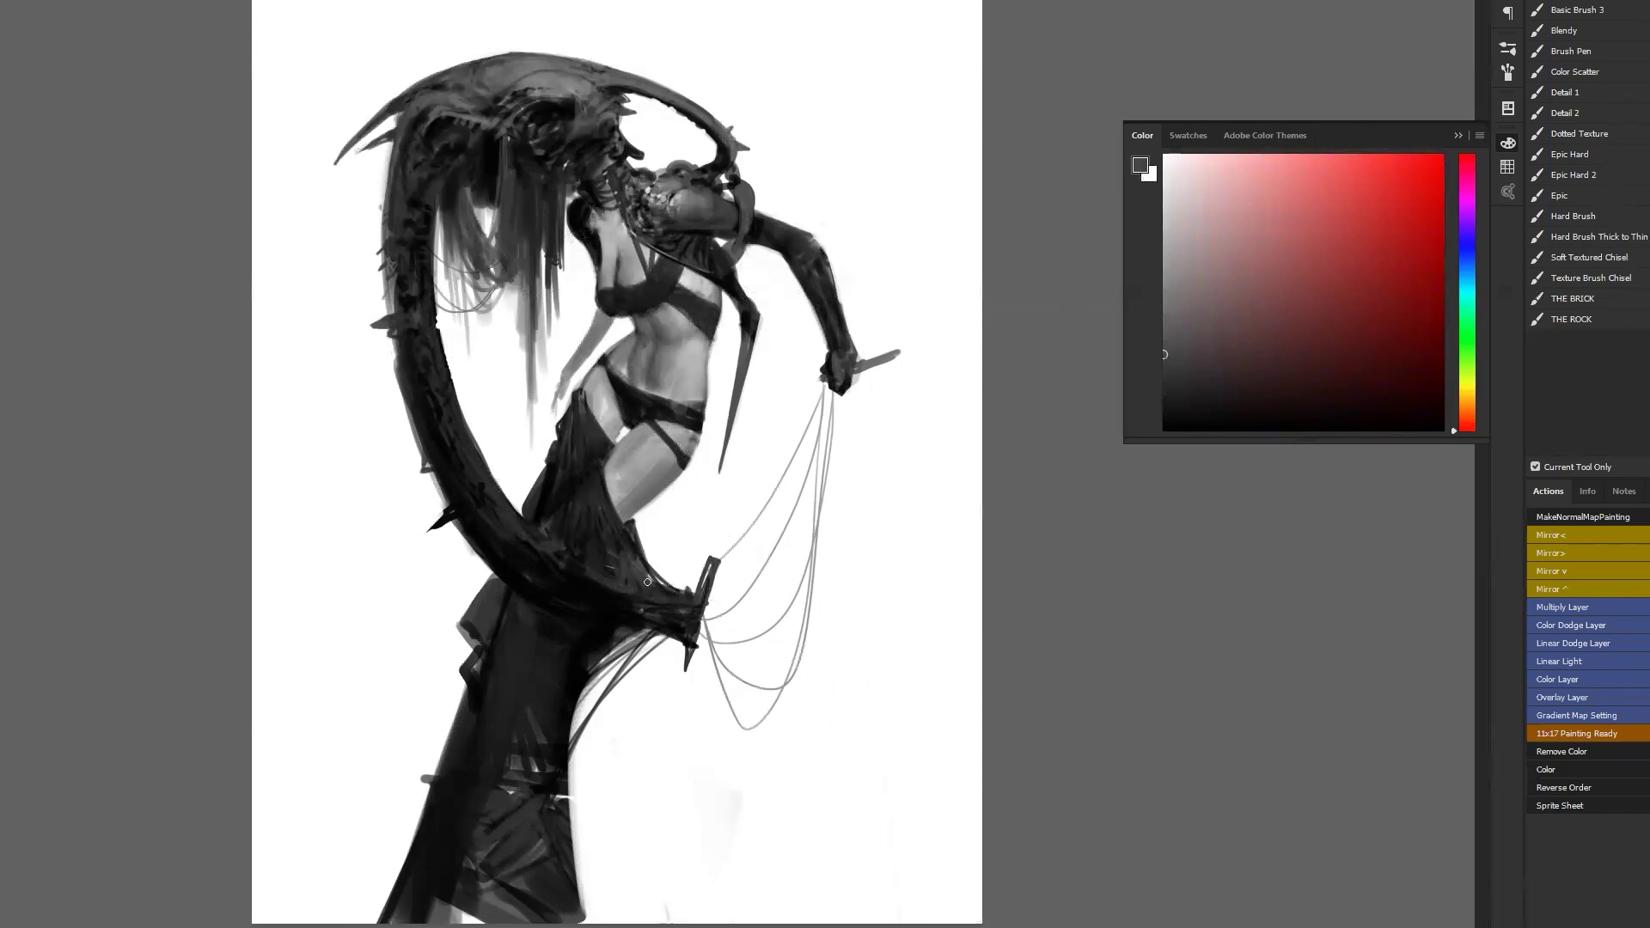
Check the figure mirrored, and blend the tail's lower curve into the skirt and pedestal with dark grey strokes.
{"action": "key", "text": "ctrl+shift+h"}
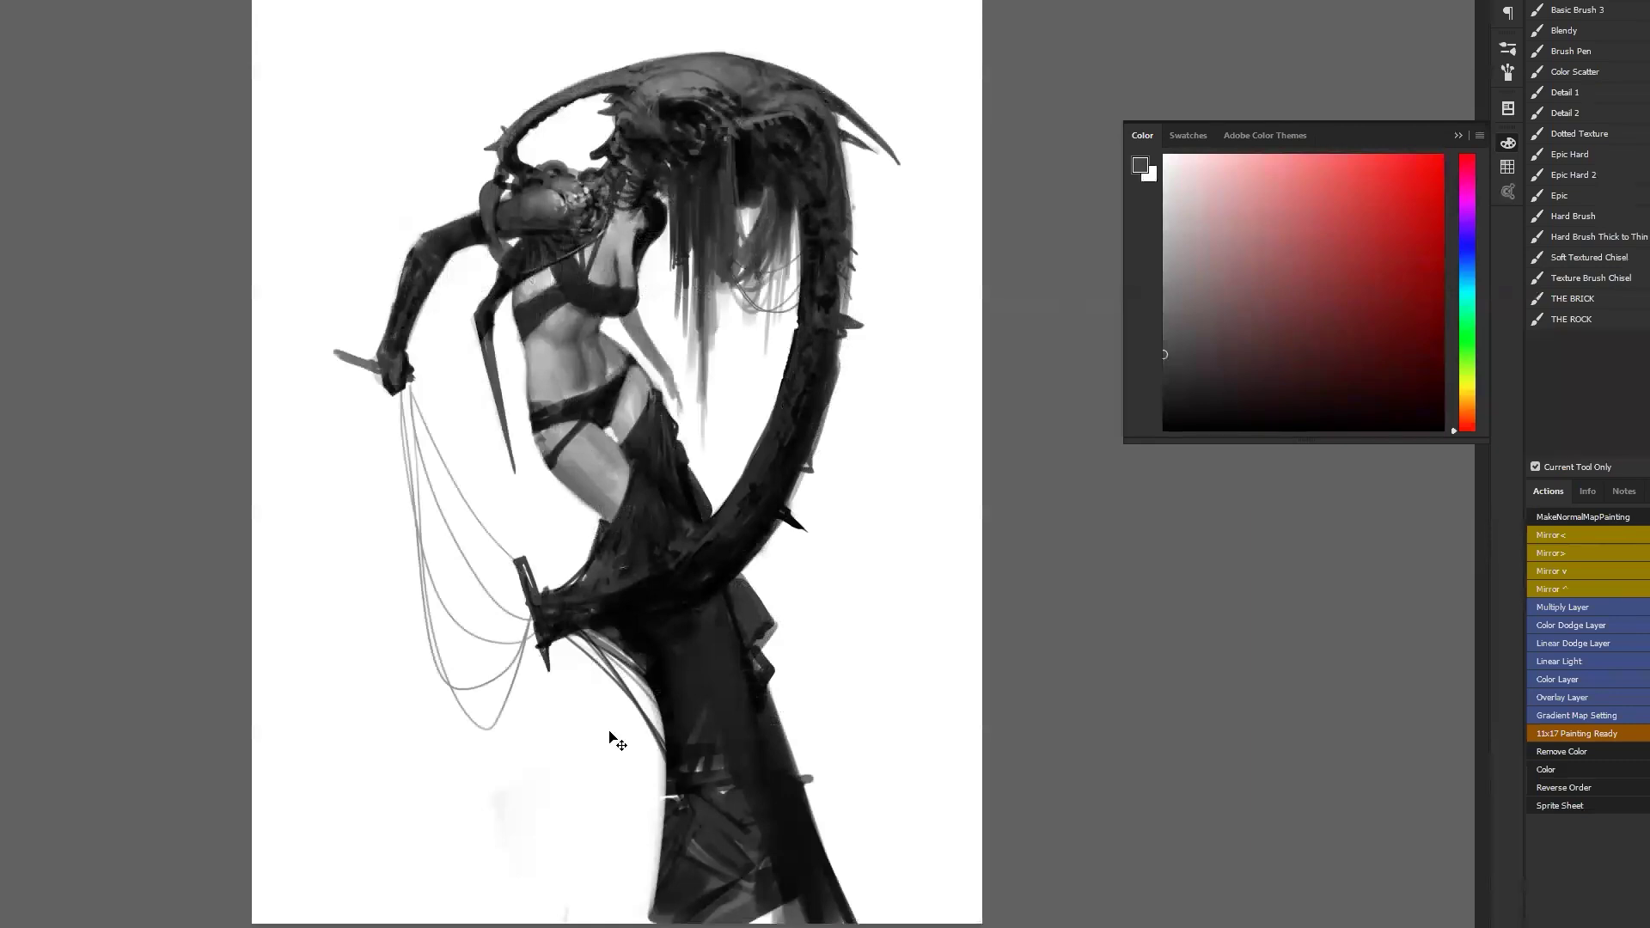
{"action": "key", "text": "h"}
{"action": "left_click", "coordinate": [627, 616], "text": "alt"}
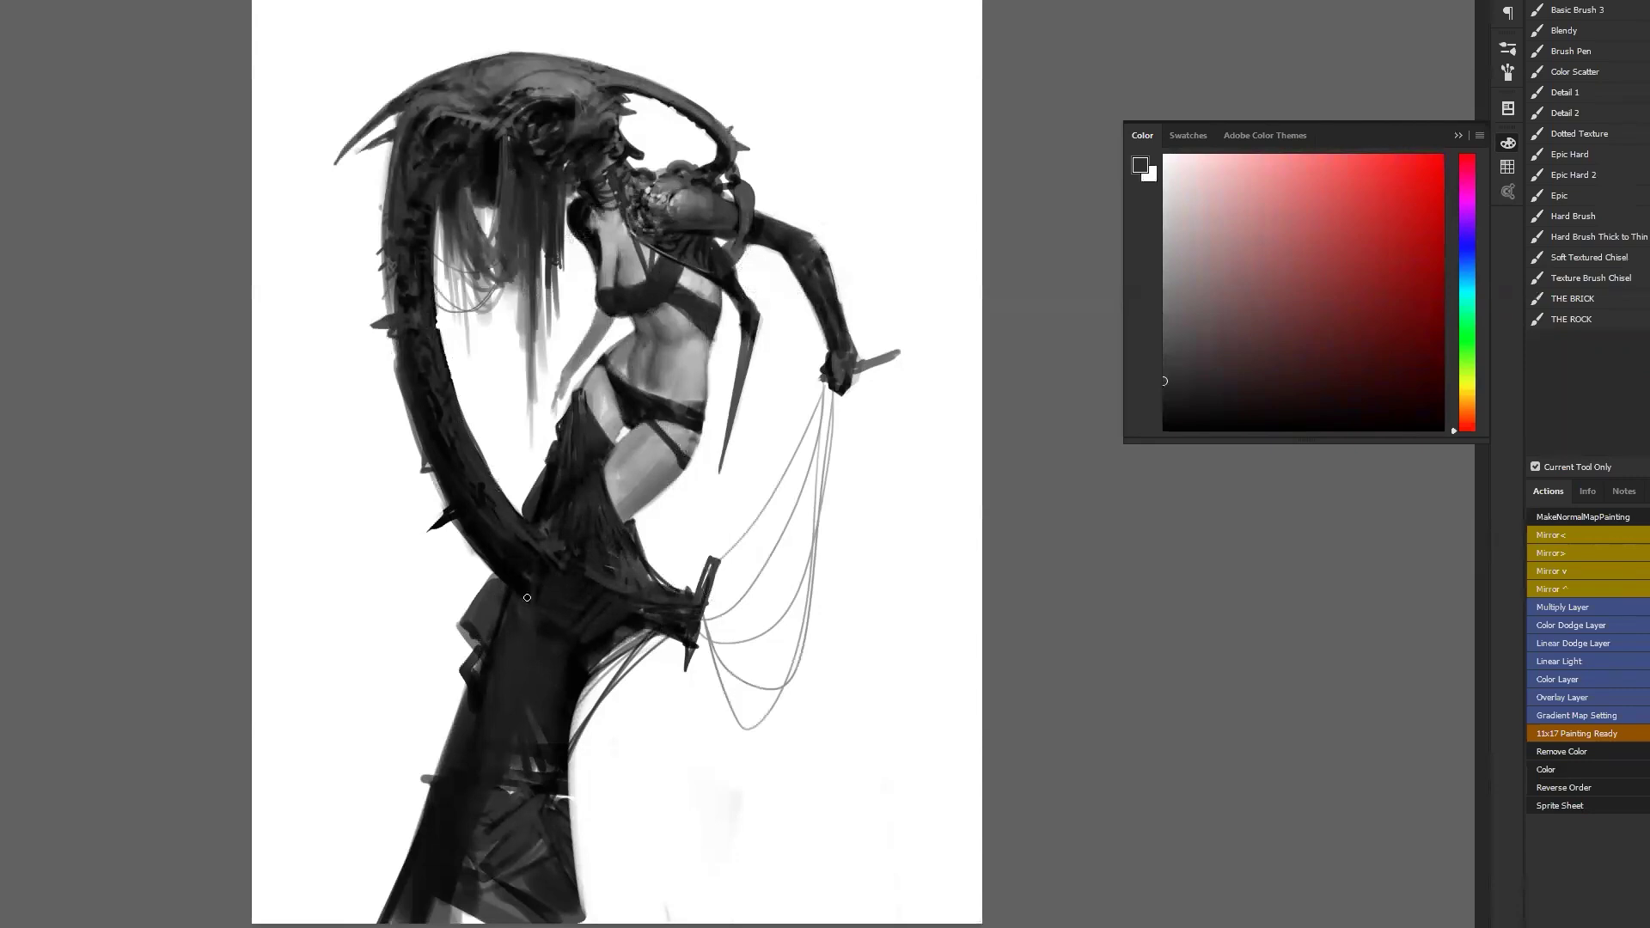
{"action": "left_click_drag", "start_coordinate": [494, 534], "coordinate": [511, 605]}
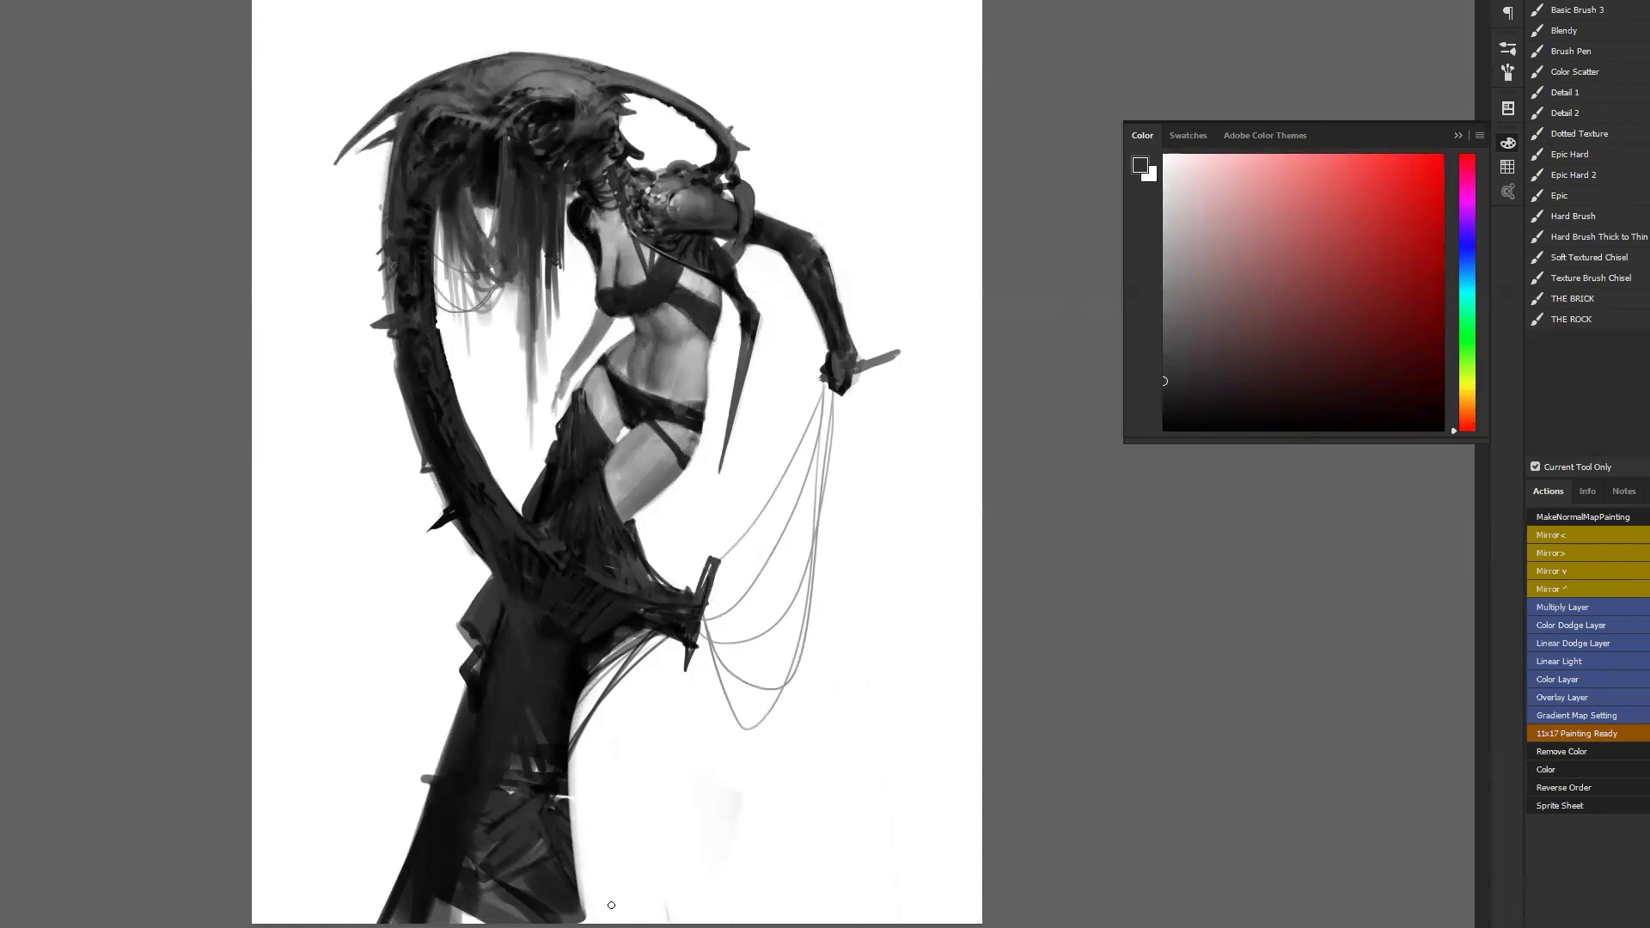
Mirror the canvas, darken the back of the skull with a large black brush, rework its crown in mid-grey and check the whole figure.
{"action": "key", "text": "ctrl+shift+h"}
{"action": "key", "text": "d"}
{"action": "left_click_drag", "start_coordinate": [795, 91], "coordinate": [820, 127]}
{"action": "key", "text": "bracketright"}
{"action": "key", "text": "bracketright"}
{"action": "key", "text": "bracketright"}
{"action": "key", "text": "bracketright"}
{"action": "key", "text": "bracketright"}
{"action": "key", "text": "bracketright"}
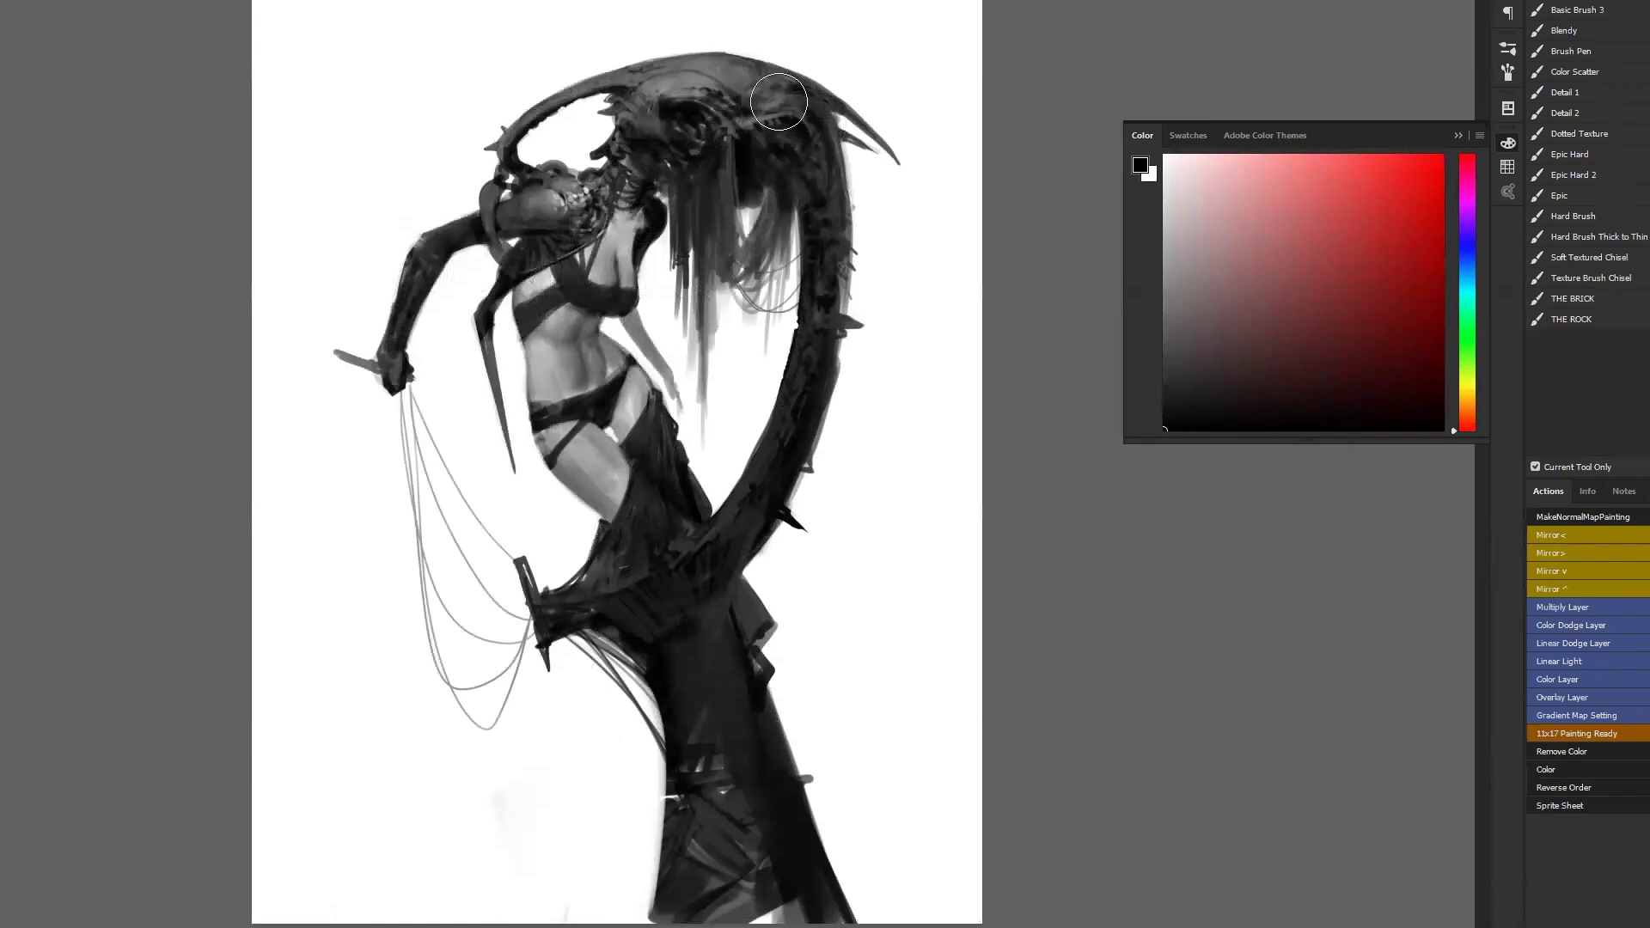
{"action": "left_click_drag", "start_coordinate": [701, 74], "coordinate": [786, 115]}
{"action": "left_click", "coordinate": [701, 80], "text": "alt"}
{"action": "mouse_move", "coordinate": [700, 81]}
{"action": "left_mouse_down"}
{"action": "mouse_move", "coordinate": [774, 98]}
{"action": "mouse_move", "coordinate": [773, 138]}
{"action": "left_mouse_up"}
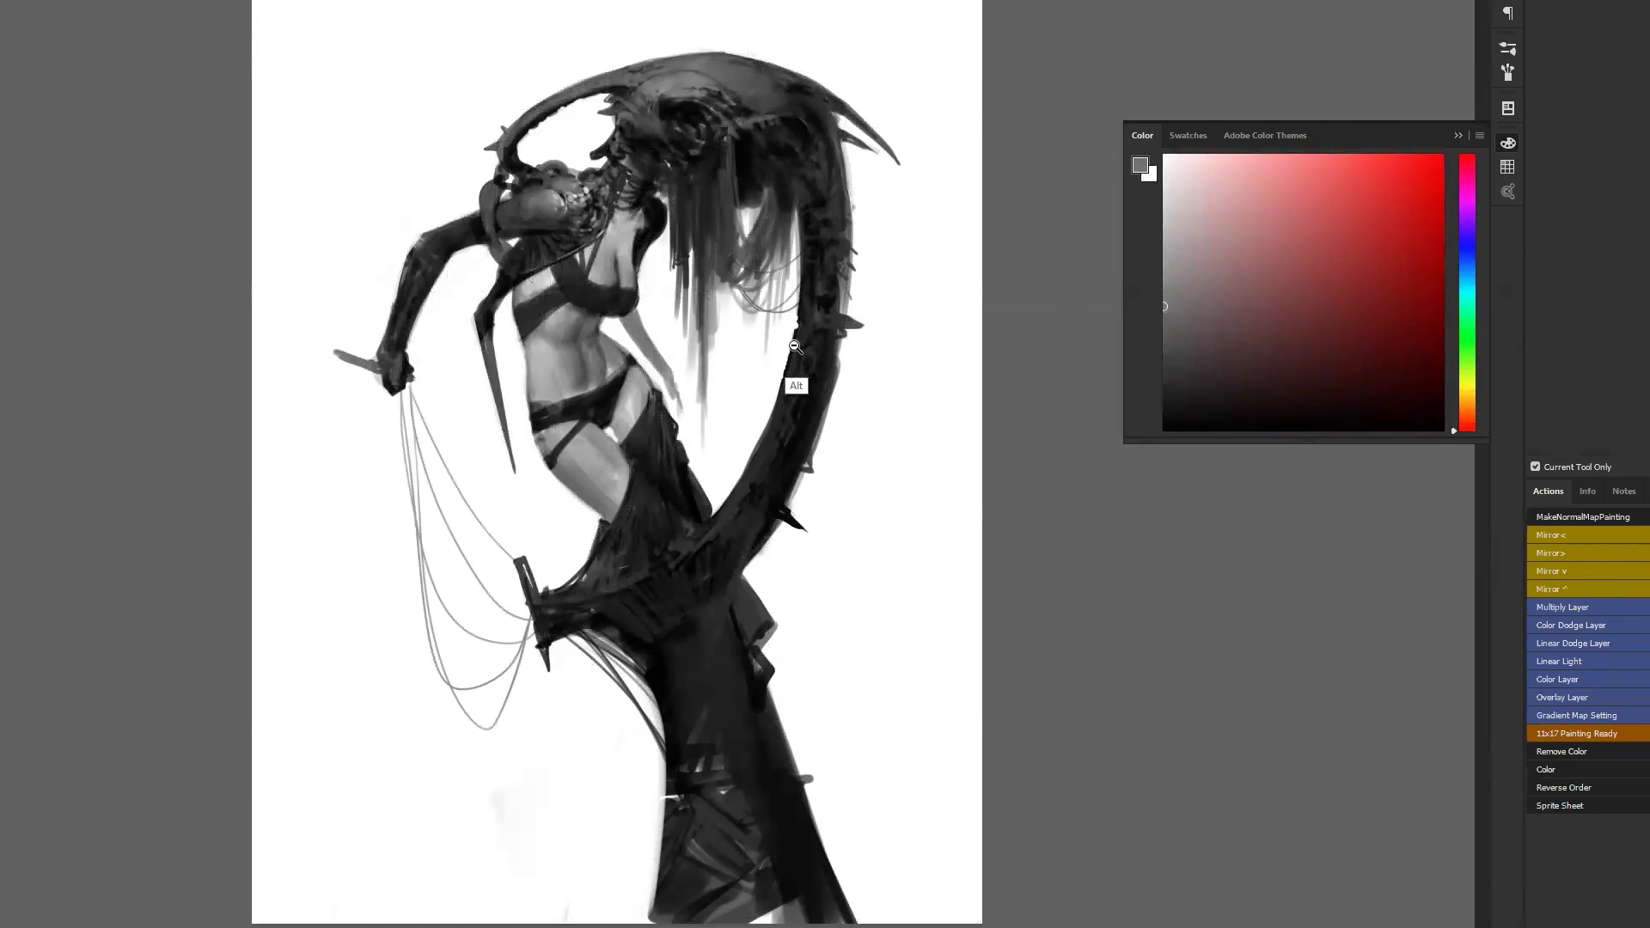
{"action": "key", "text": "ctrl+minus"}
{"action": "key", "text": "ctrl+minus"}
{"action": "key", "text": "ctrl+minus"}
{"action": "key", "text": "ctrl+h"}
{"action": "key", "text": "ctrl+h"}
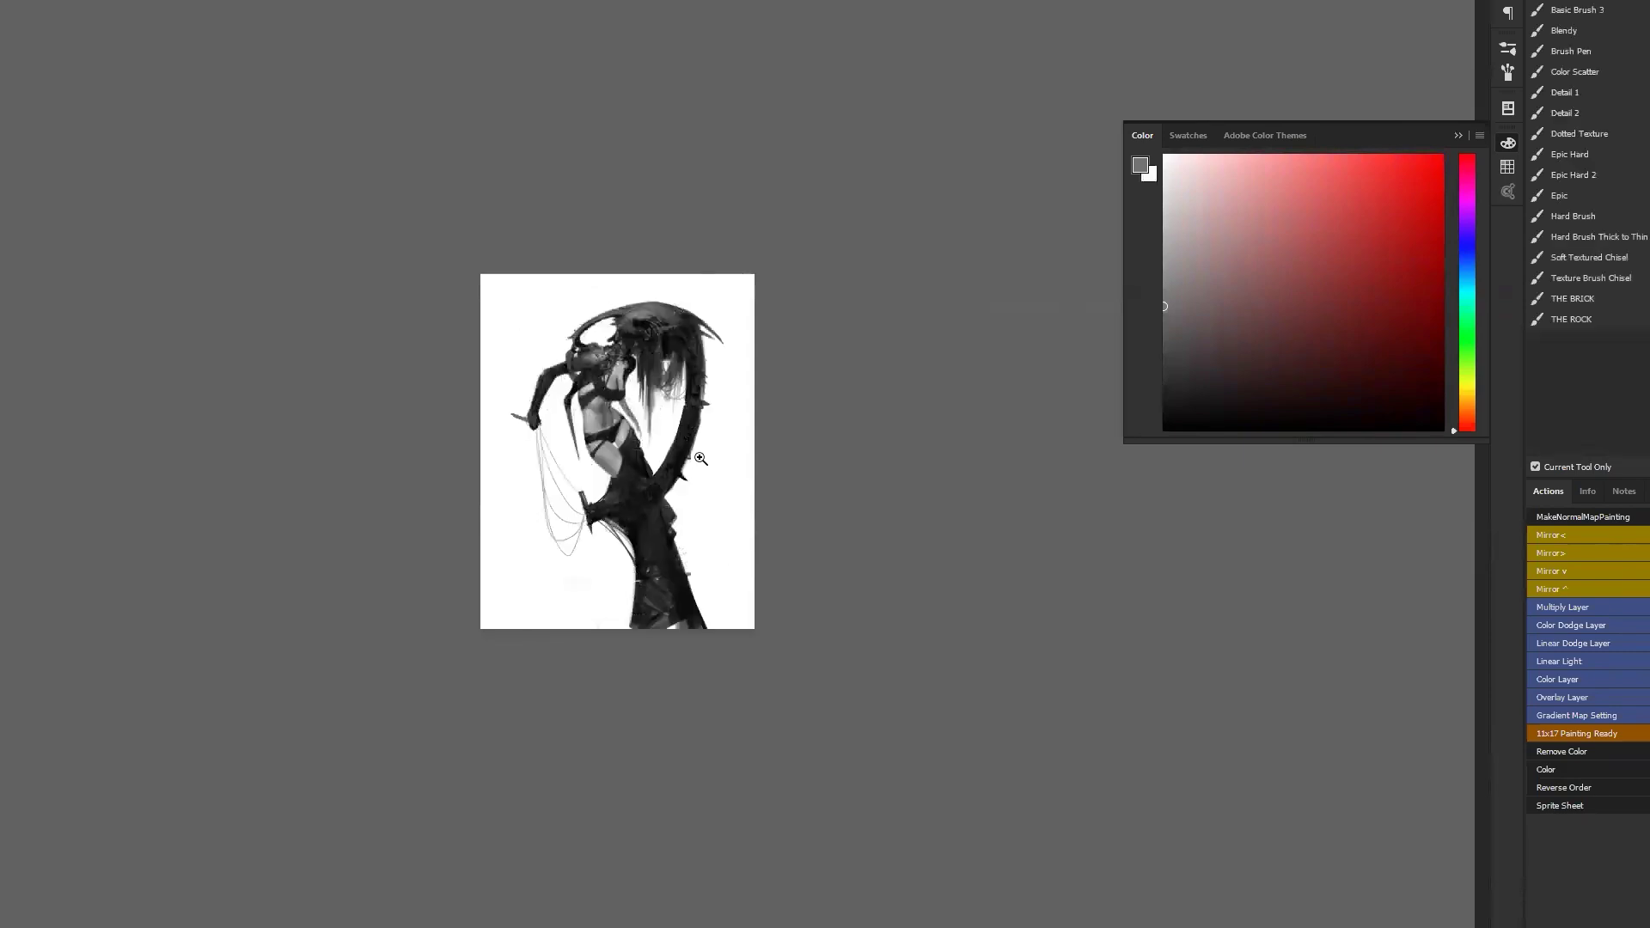
Smooth the abdomen and waist shading with greys sampled from the surrounding skin.
{"action": "key", "text": "ctrl+plus"}
{"action": "key", "text": "ctrl+plus"}
{"action": "key", "text": "ctrl+plus"}
{"action": "left_click", "coordinate": [629, 378], "text": "ctrl"}
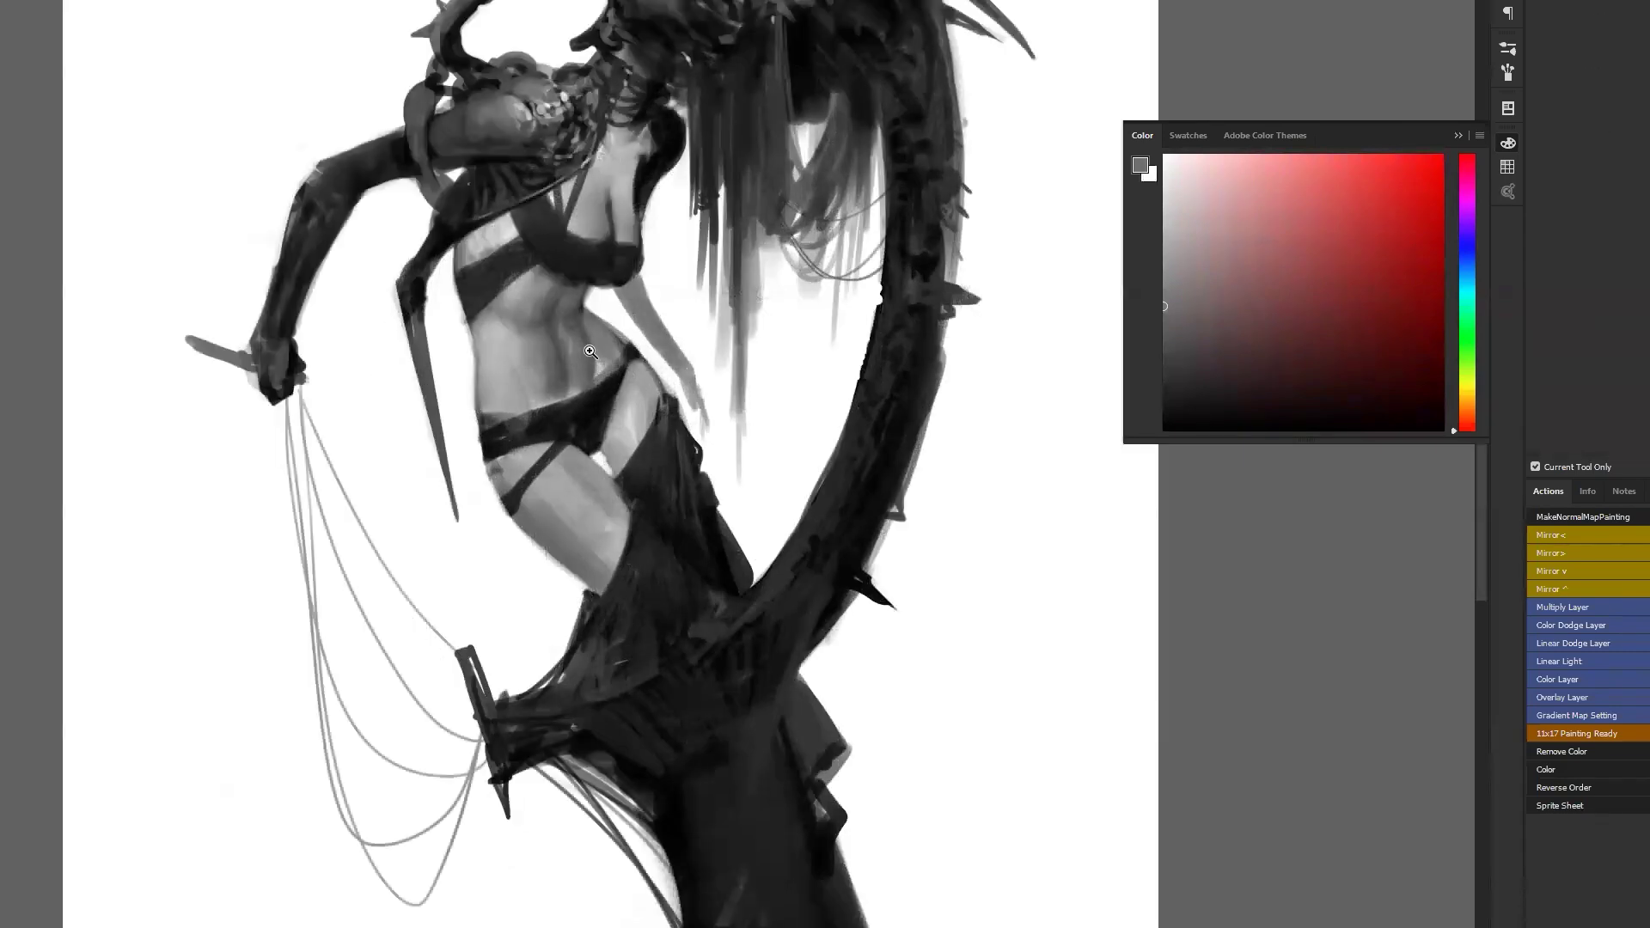
{"action": "left_click", "coordinate": [547, 382], "text": "alt"}
{"action": "left_click", "coordinate": [534, 362], "text": "alt"}
{"action": "mouse_move", "coordinate": [522, 360]}
{"action": "left_mouse_down"}
{"action": "mouse_move", "coordinate": [546, 381]}
{"action": "mouse_move", "coordinate": [526, 361]}
{"action": "left_mouse_up"}
{"action": "key", "text": "["}
{"action": "key", "text": "["}
{"action": "key", "text": "["}
{"action": "key", "text": "["}
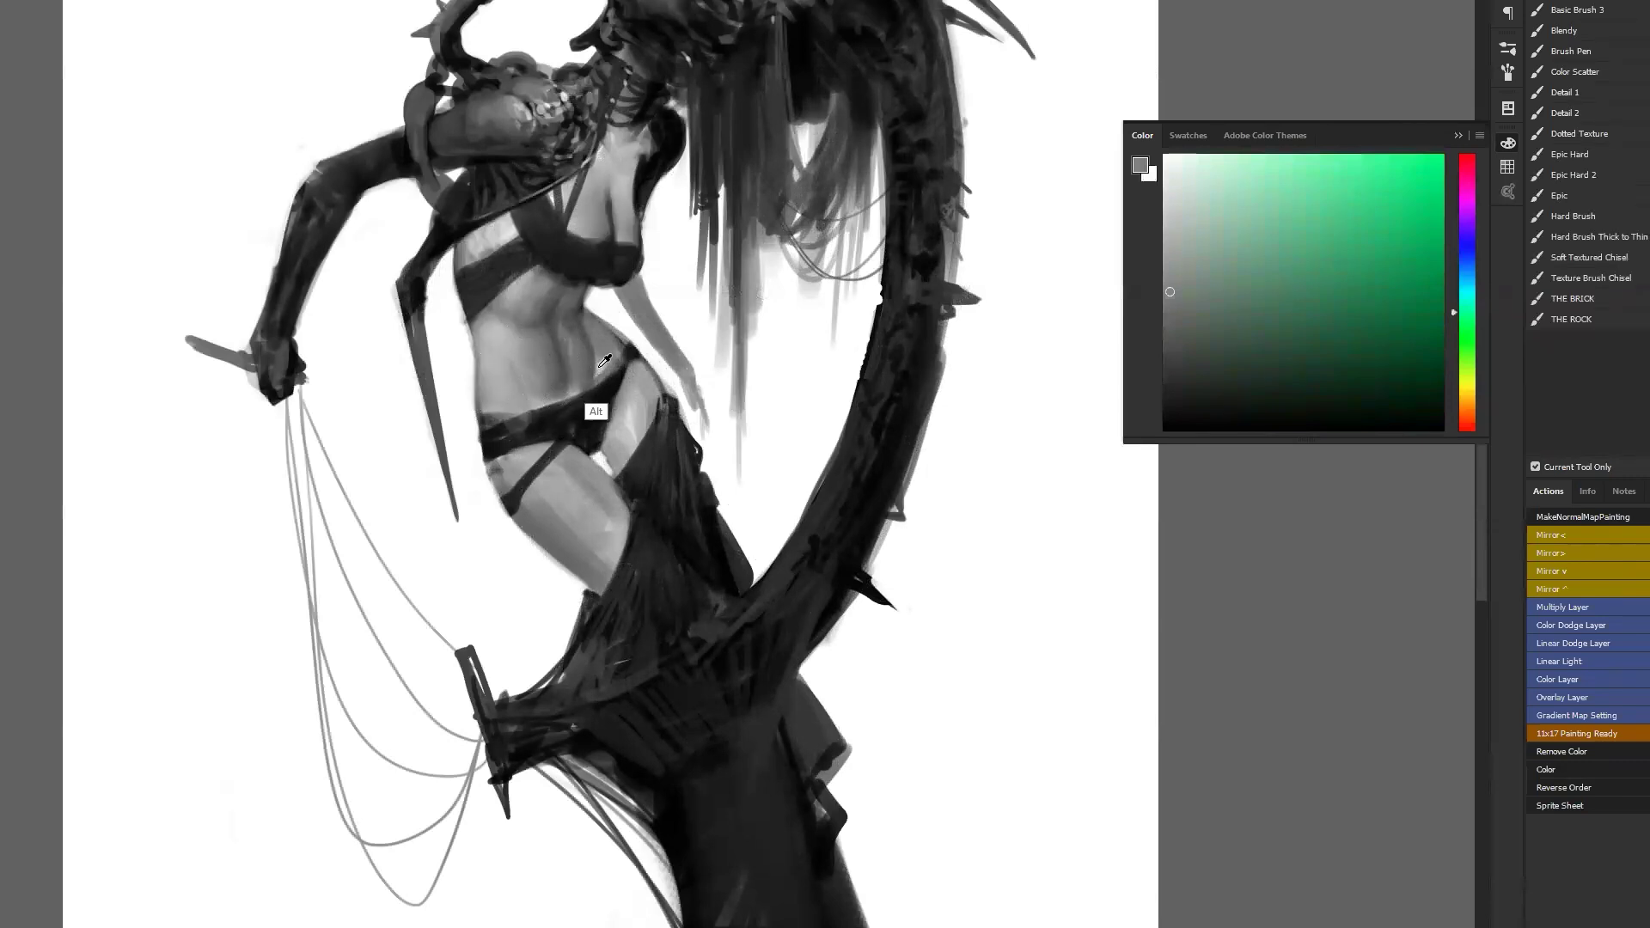
{"action": "left_click", "coordinate": [595, 413], "text": "alt"}
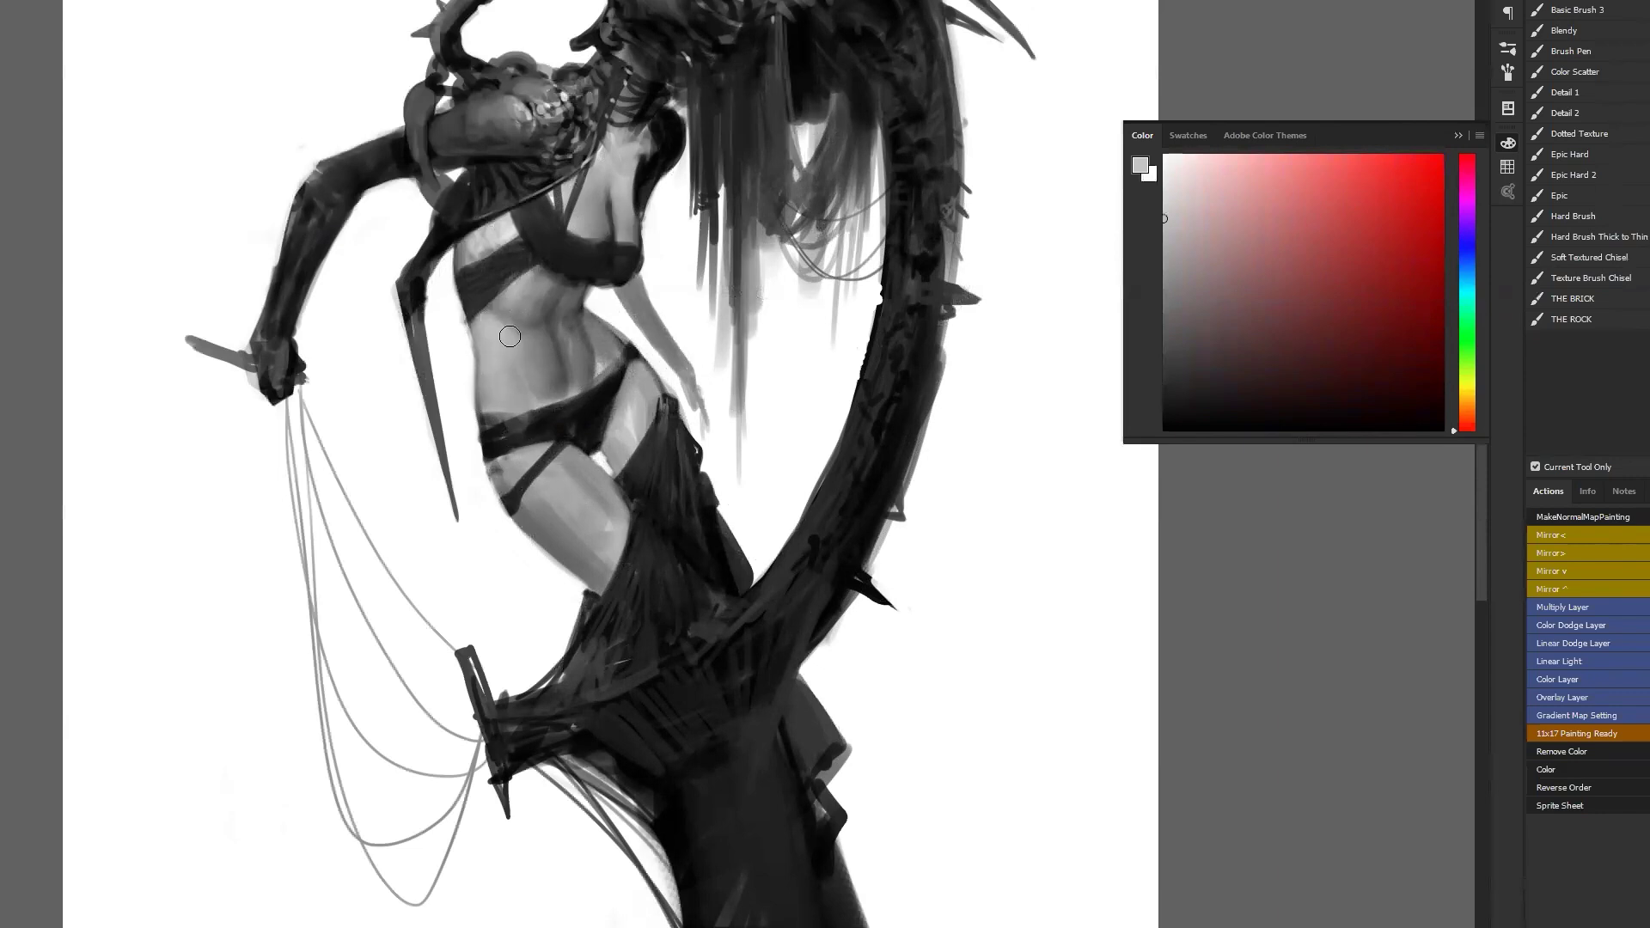
Paint thin dark crossing straps over the ribcage beside the chest wrap using a small brush.
{"action": "mouse_move", "coordinate": [482, 254]}
{"action": "left_mouse_down"}
{"action": "mouse_move", "coordinate": [467, 287]}
{"action": "mouse_move", "coordinate": [516, 245]}
{"action": "mouse_move", "coordinate": [458, 286]}
{"action": "mouse_move", "coordinate": [521, 259]}
{"action": "mouse_move", "coordinate": [516, 196]}
{"action": "mouse_move", "coordinate": [508, 232]}
{"action": "mouse_move", "coordinate": [463, 237]}
{"action": "left_mouse_up"}
{"action": "key", "text": "alt"}
{"action": "left_click", "coordinate": [467, 288], "text": "alt"}
{"action": "key", "text": "d"}
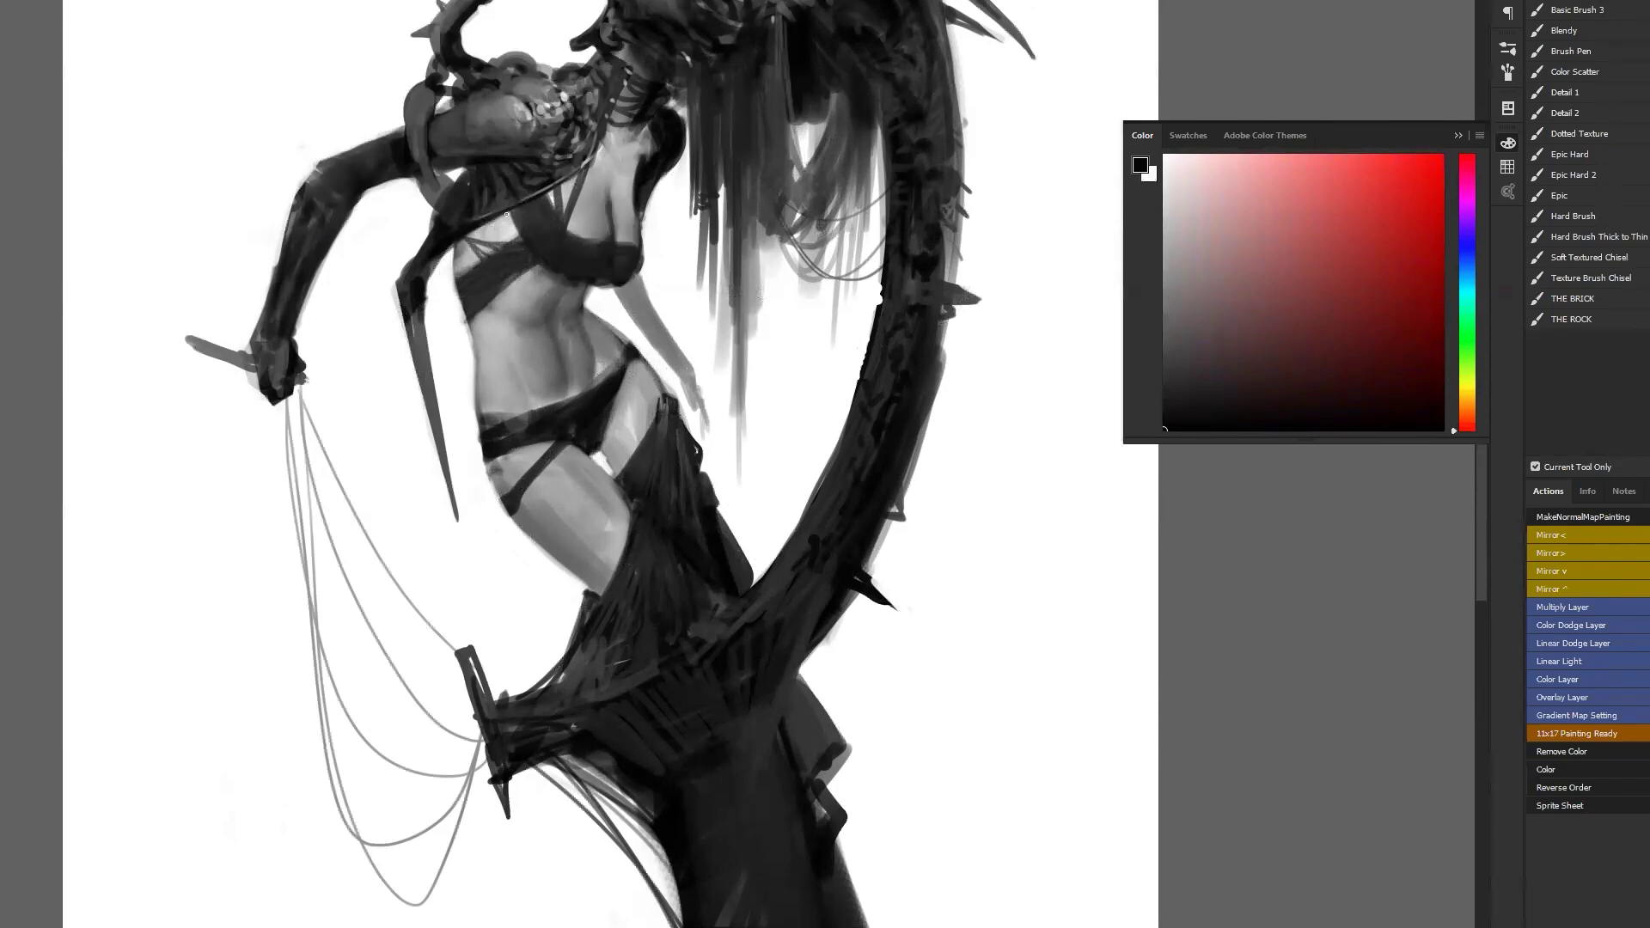
{"action": "left_click_drag", "start_coordinate": [504, 235], "coordinate": [490, 227]}
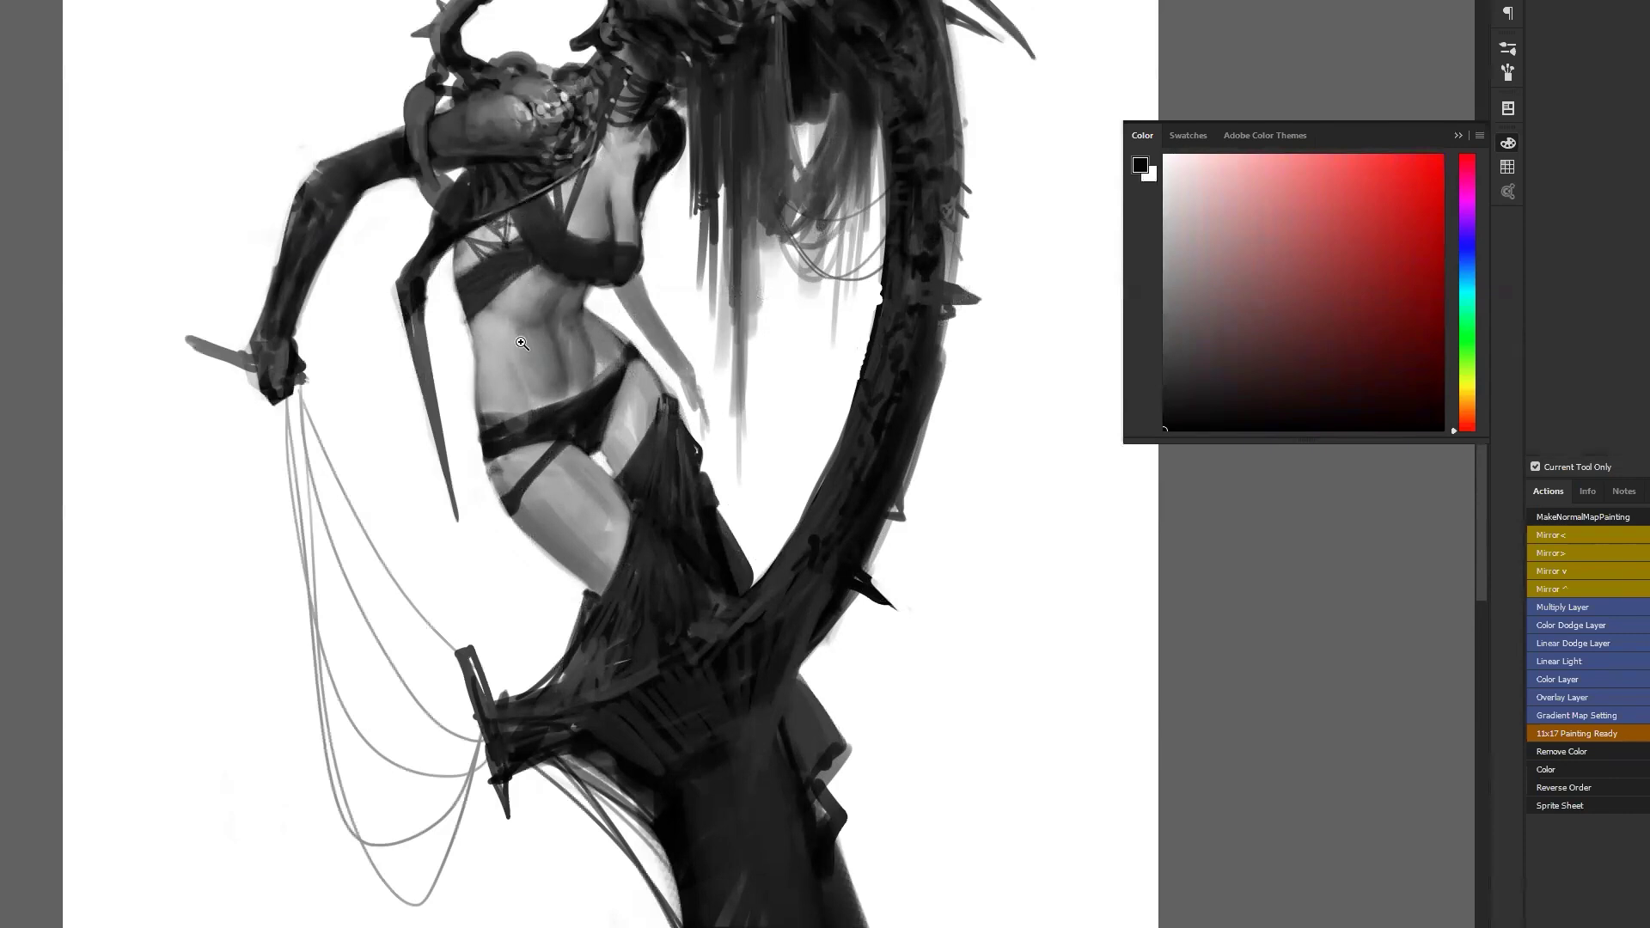
Examine the whole figure in full-screen view.
{"action": "left_click_drag", "start_coordinate": [623, 415], "coordinate": [521, 414]}
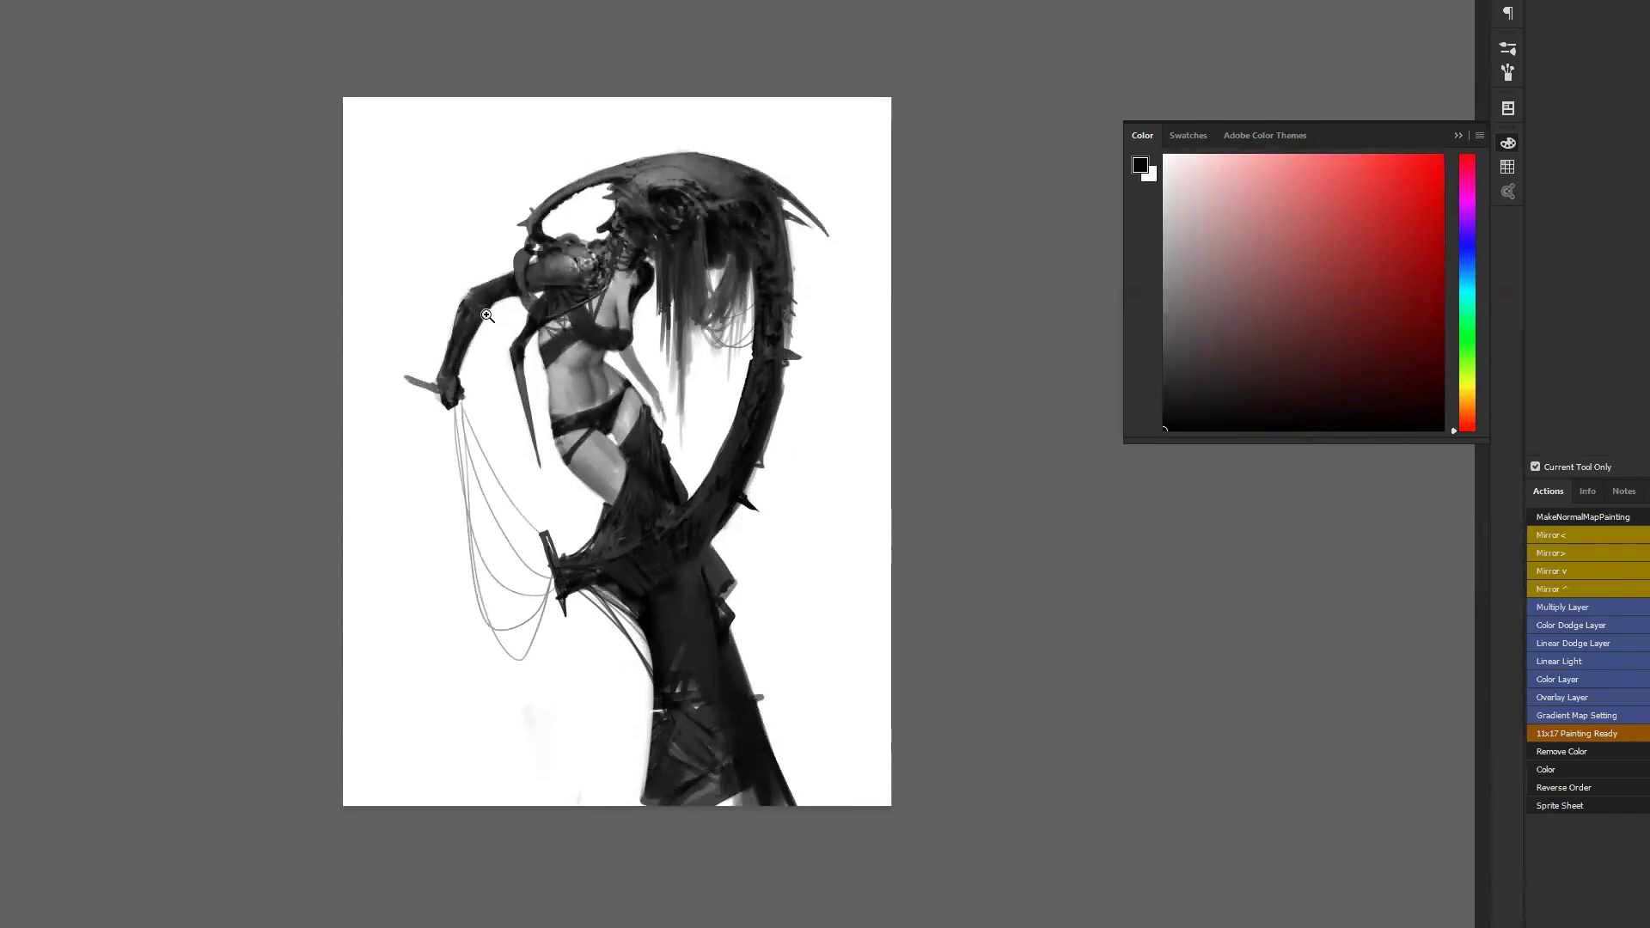
{"action": "key", "text": "ctrl+plus"}
{"action": "left_click", "coordinate": [425, 196], "text": "alt"}
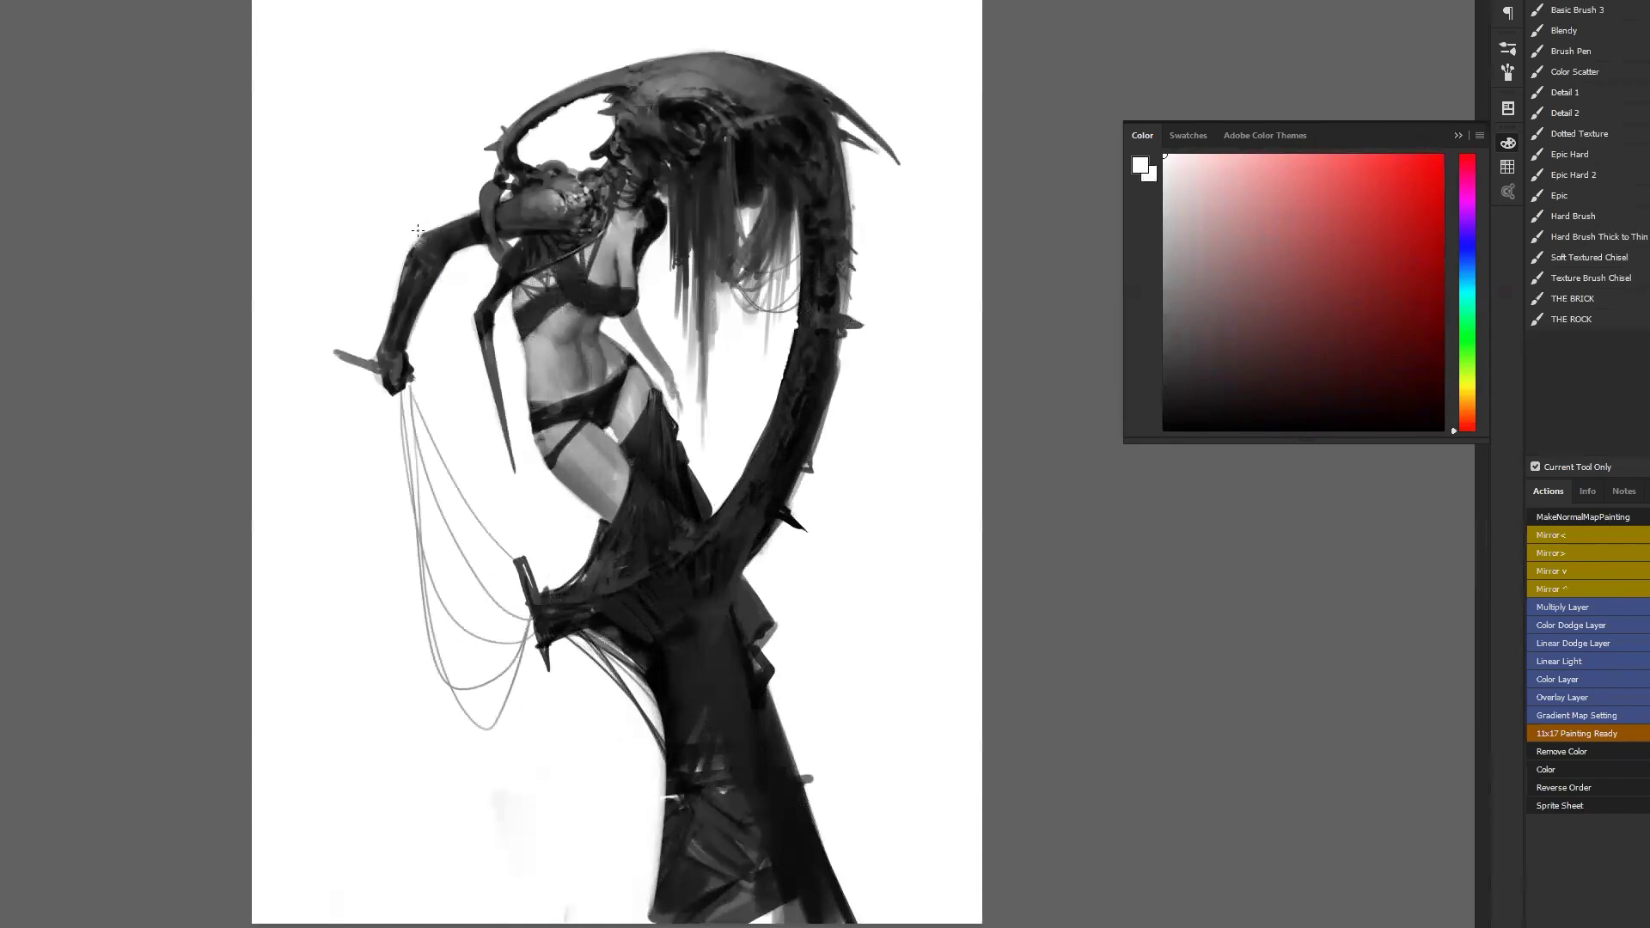
{"action": "key", "text": "f"}
{"action": "key", "text": "f"}
{"action": "key", "text": "f"}
{"action": "key", "text": "f"}
{"action": "key", "text": "f"}
{"action": "key", "text": "z"}
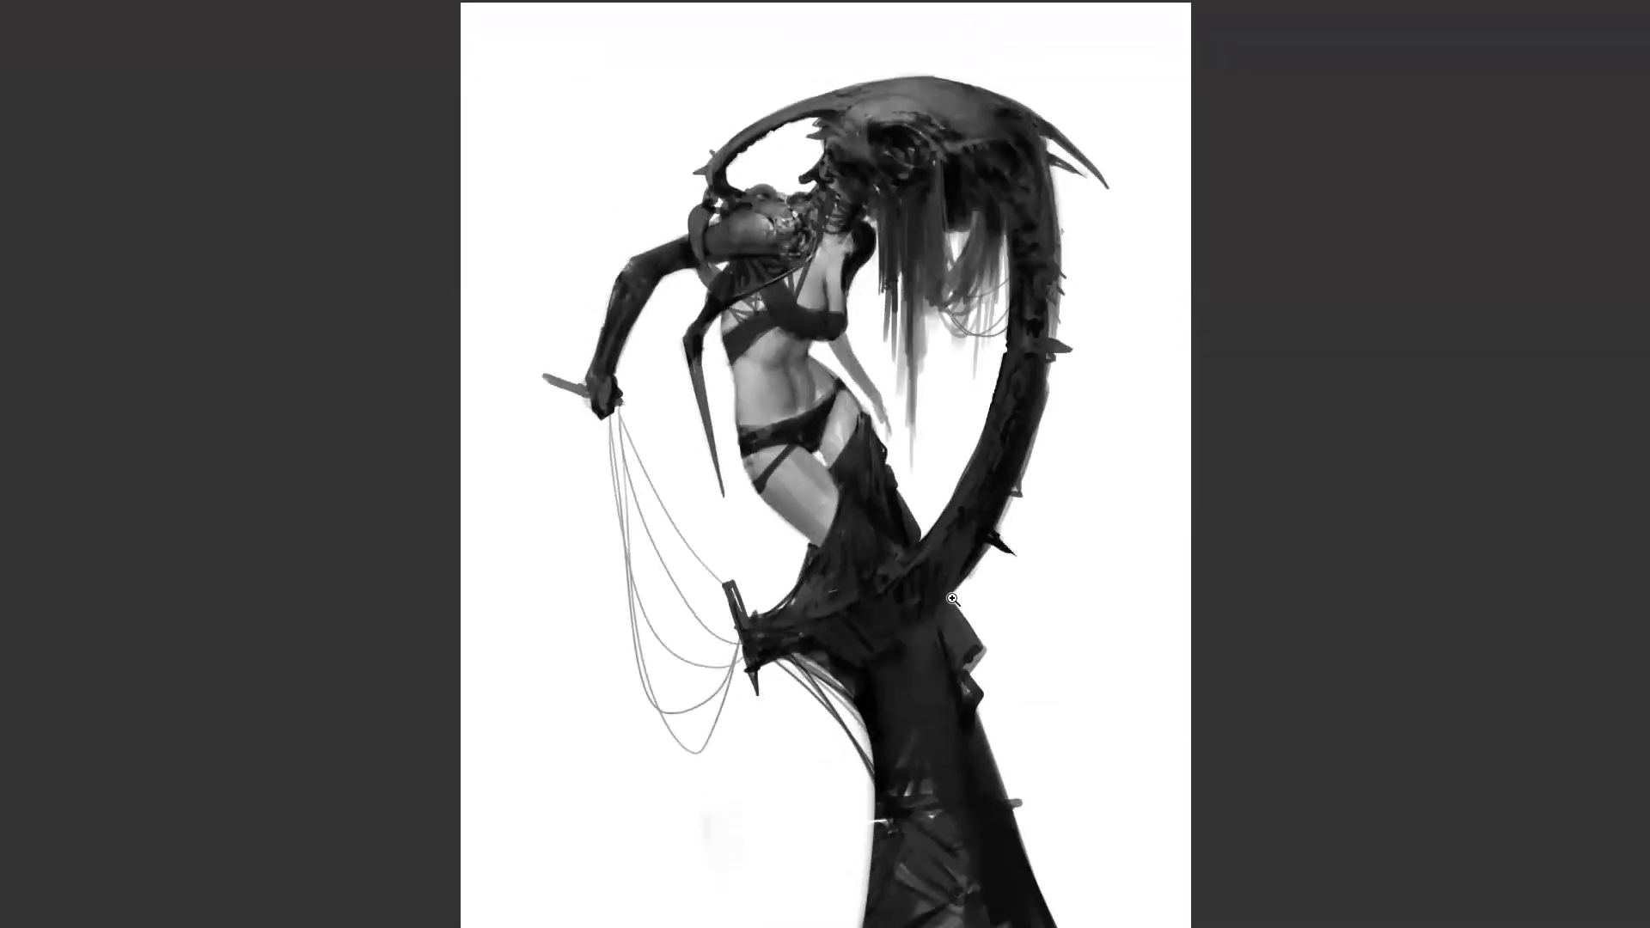